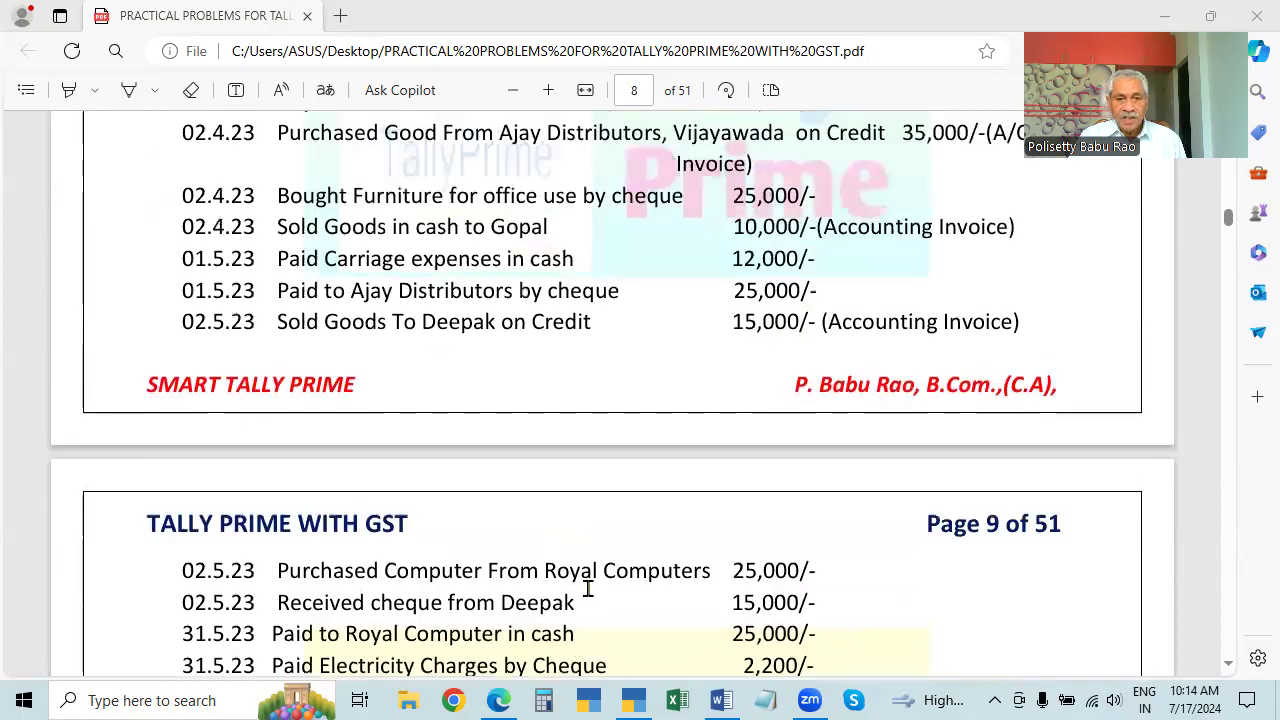
# Review the two General-Accounts assignments, Keshava Enterprise and Raja Trading Co., on pages 8 to 10 of the practical problems PDF.
pyautogui.scroll(-3, 576, 549)
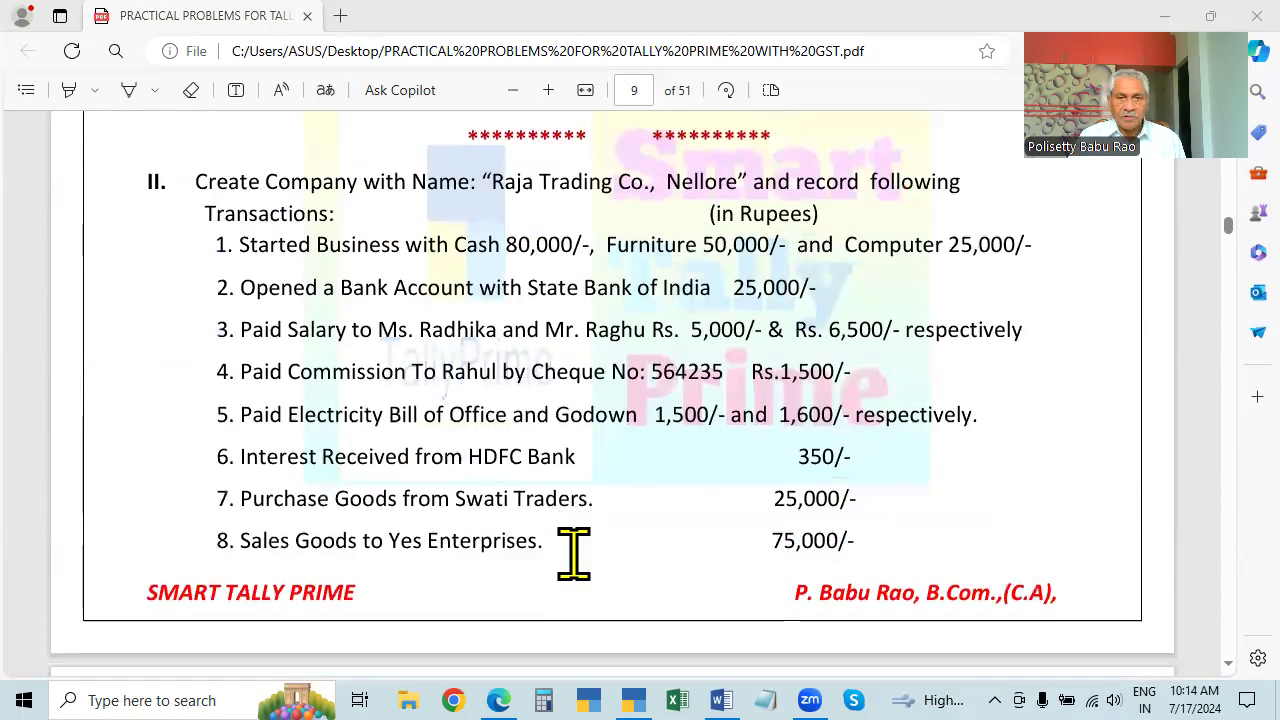
pyautogui.scroll(4, 571, 549)
pyautogui.scroll(-1, 663, 540)
pyautogui.scroll(-2, 663, 540)
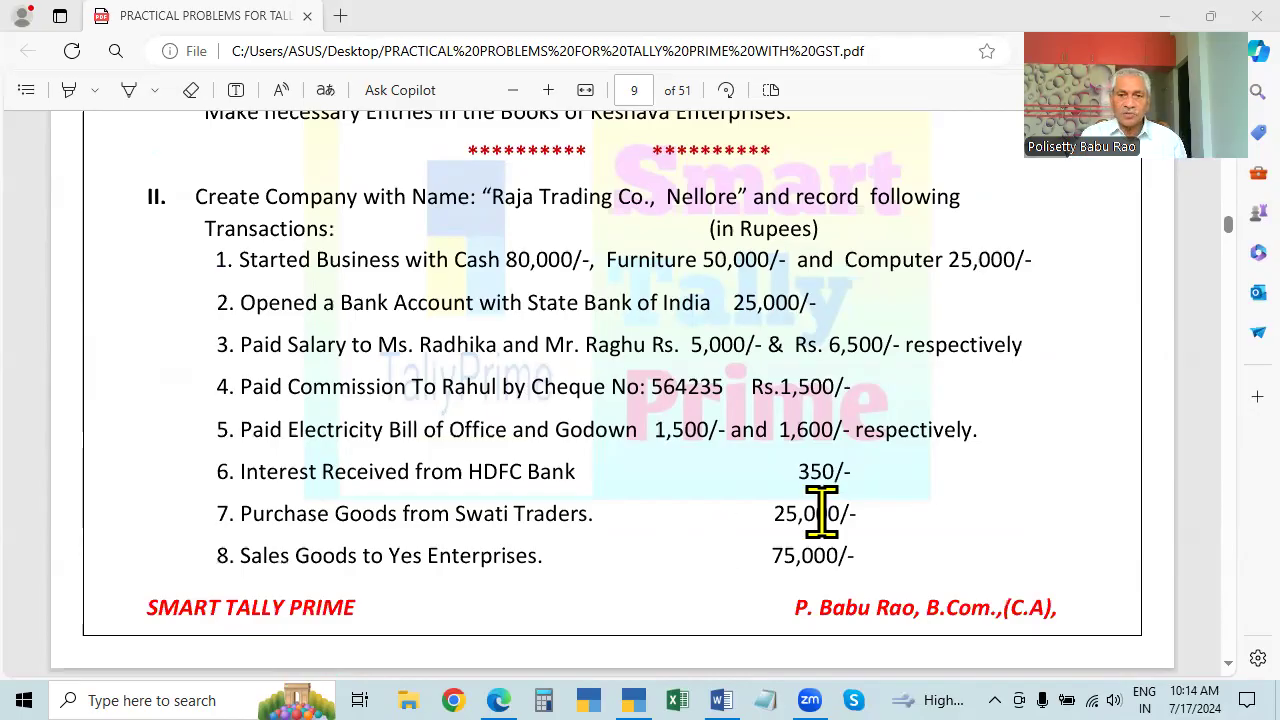
pyautogui.scroll(-2, 820, 513)
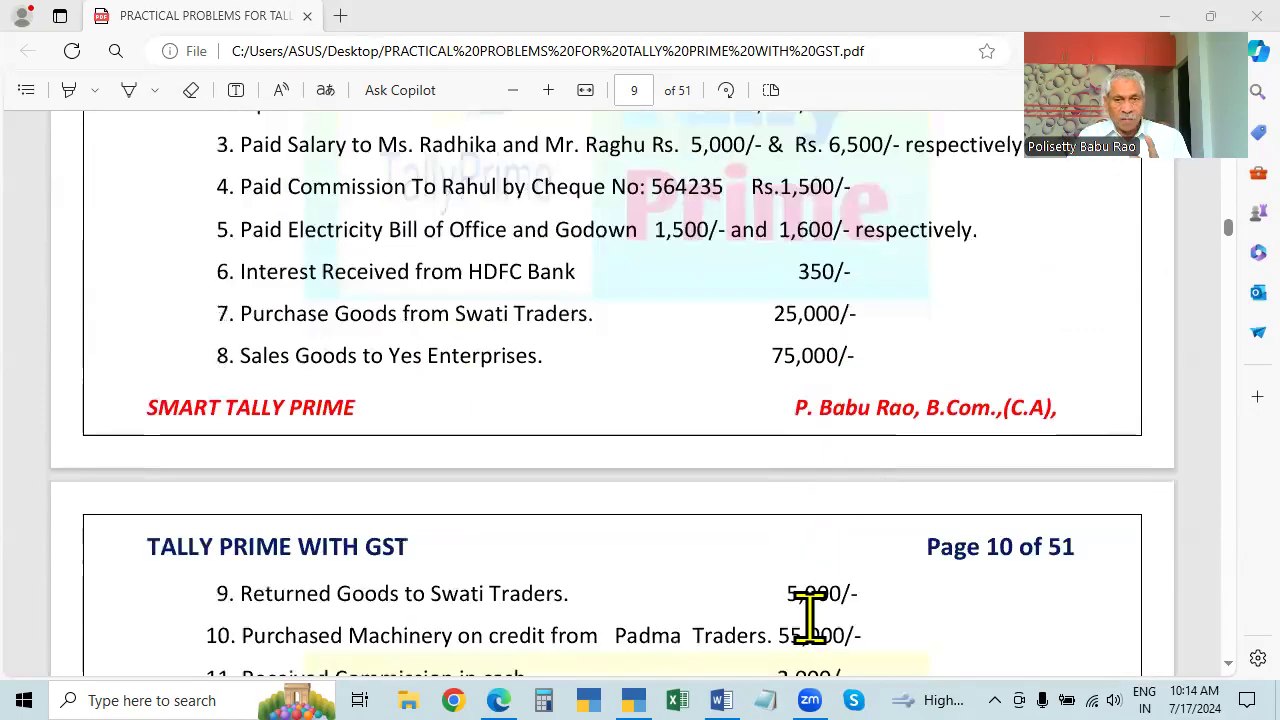
pyautogui.scroll(9, 810, 615)
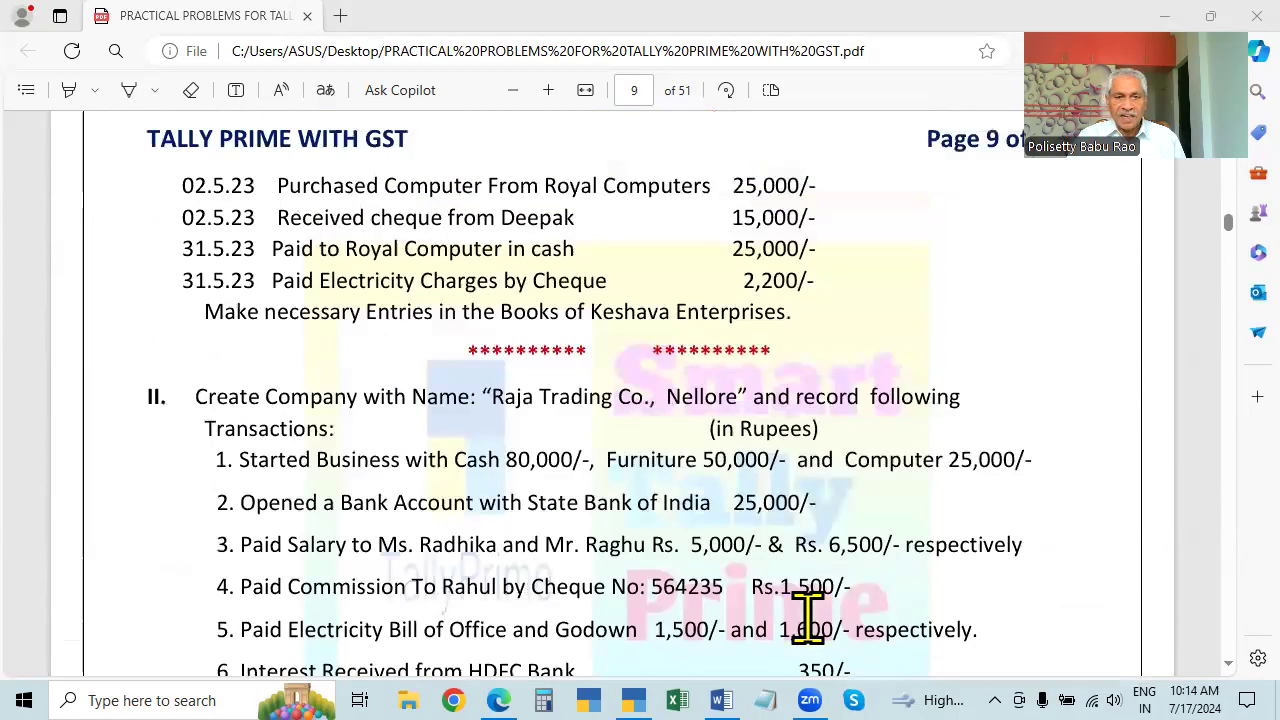
pyautogui.scroll(2, 808, 615)
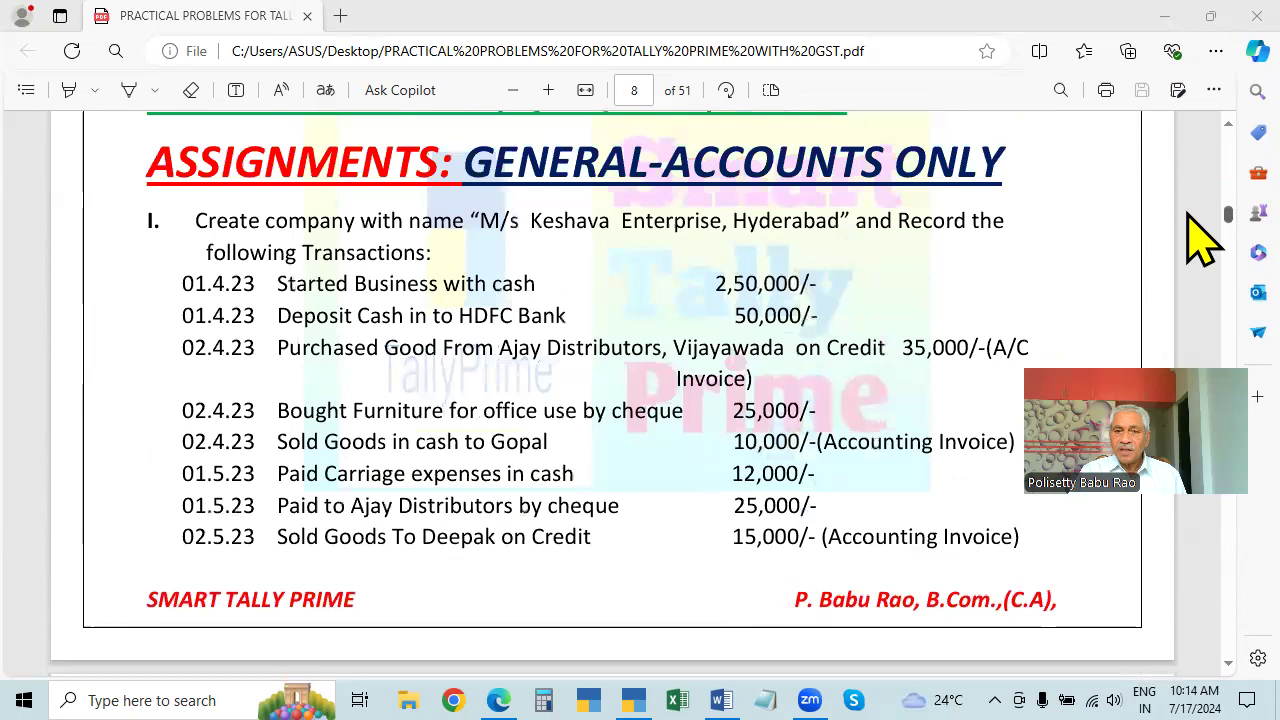
pyautogui.scroll(-8, 1190, 215)
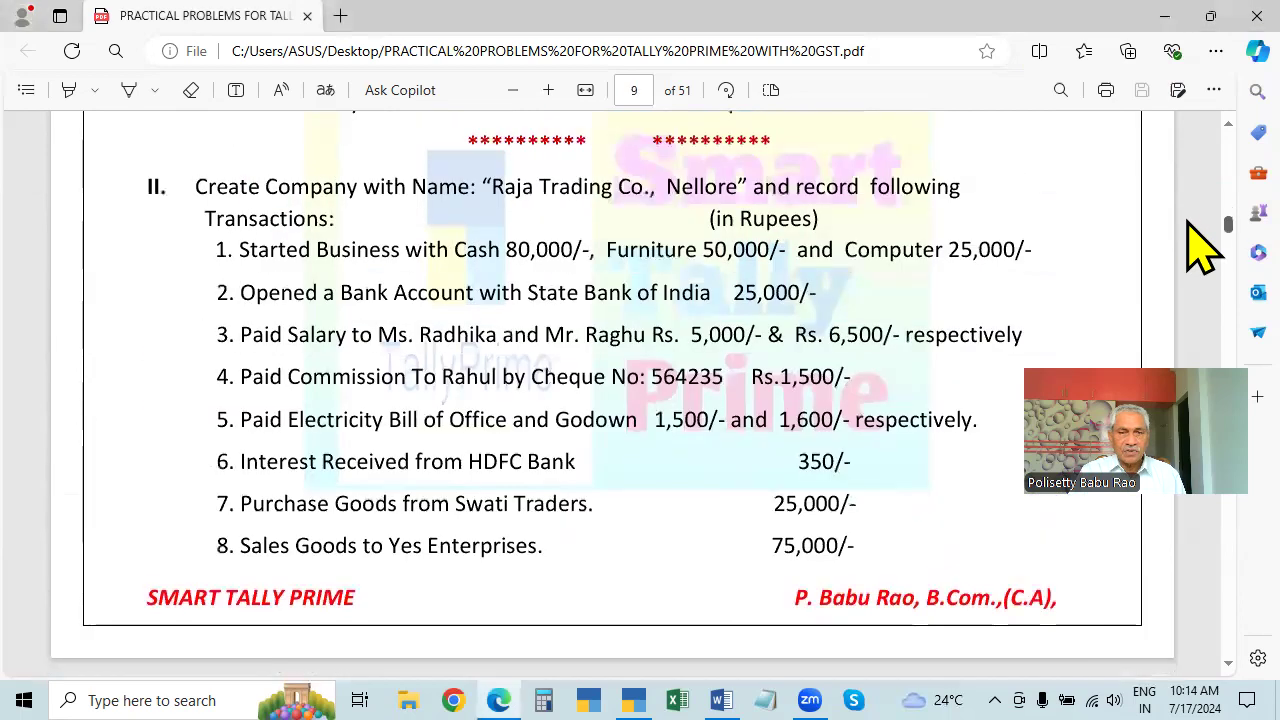
pyautogui.scroll(-10, 1189, 225)
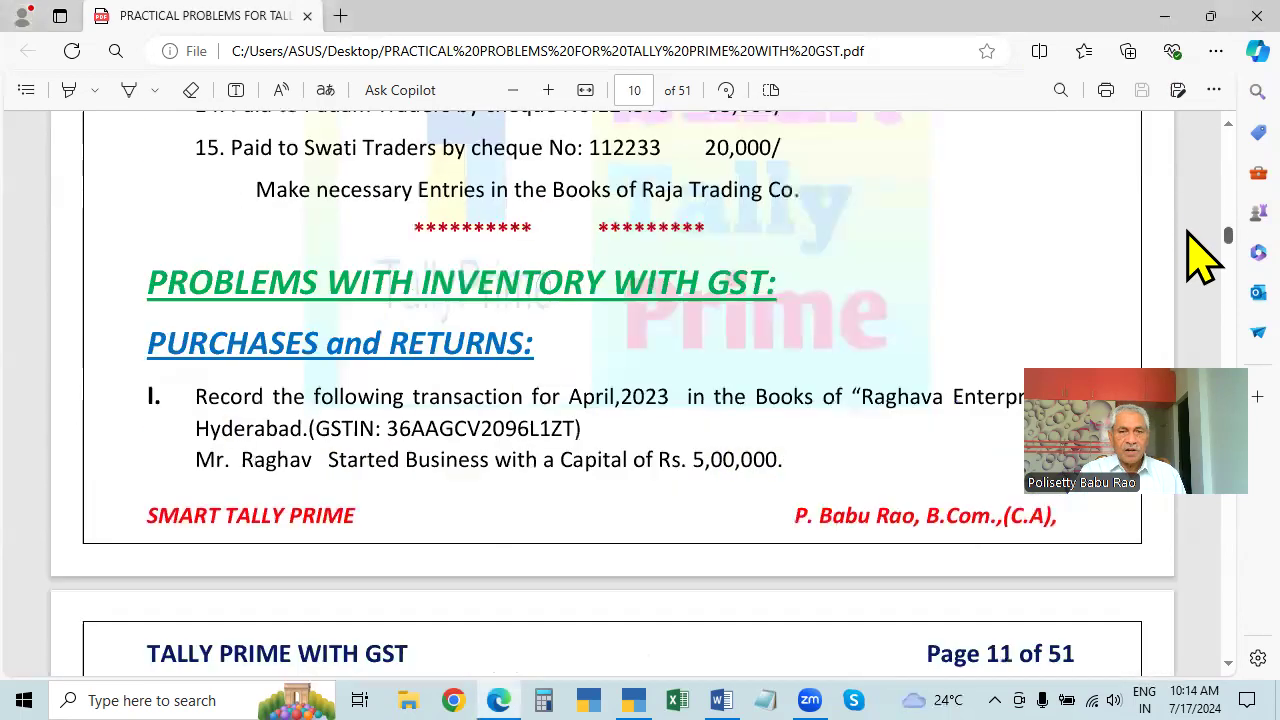
pyautogui.scroll(5, 1200, 255)
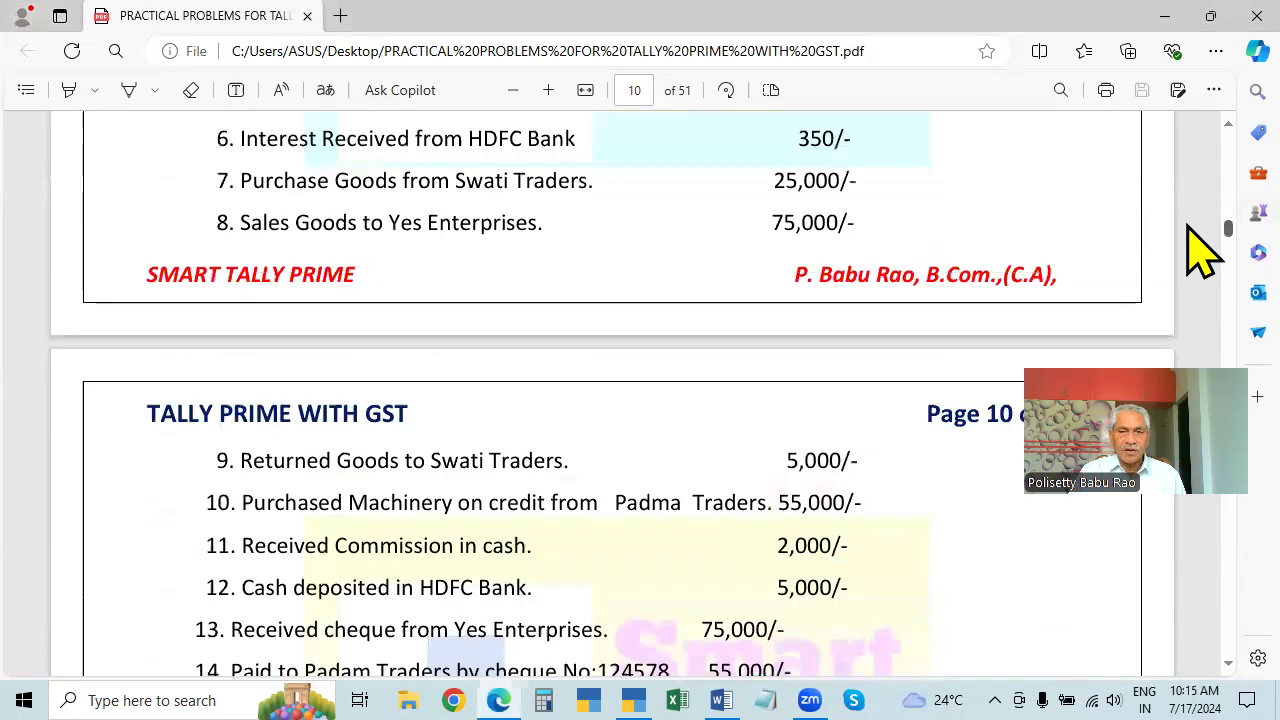
pyautogui.click(1223, 659)
pyautogui.click(1223, 659)
pyautogui.click(1223, 659)
pyautogui.click(1223, 659)
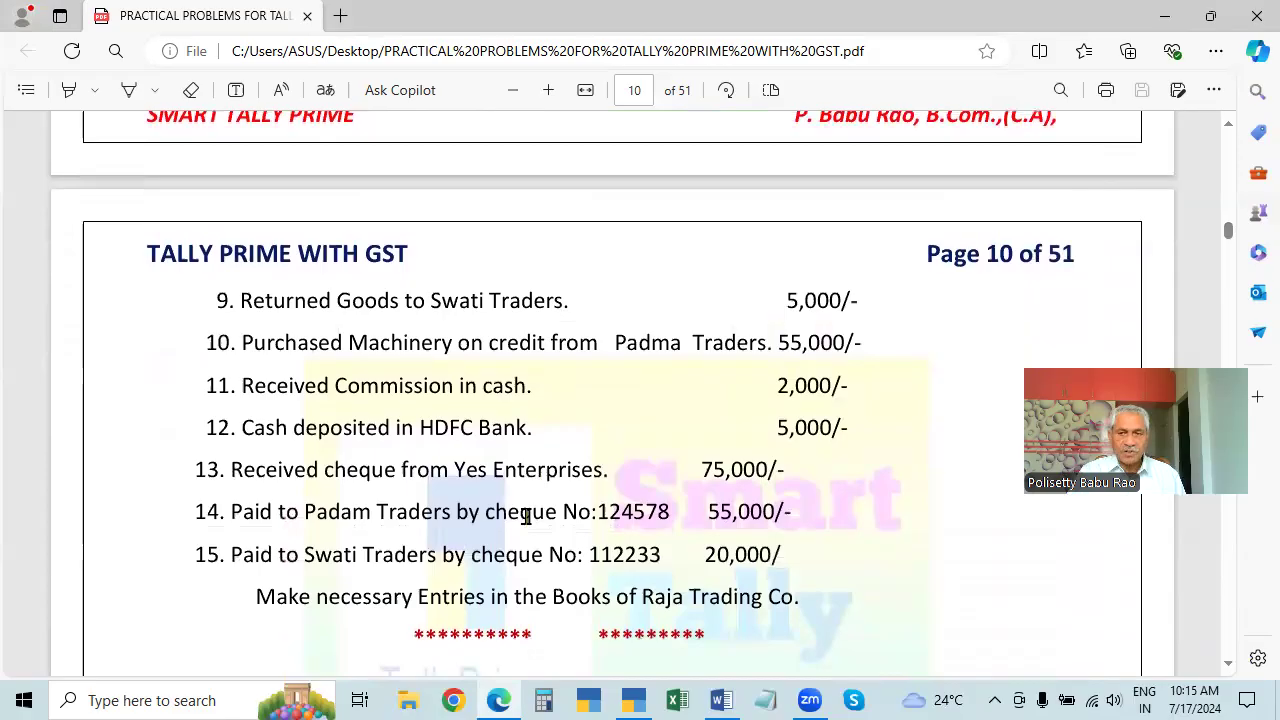
pyautogui.scroll(3, 1226, 127)
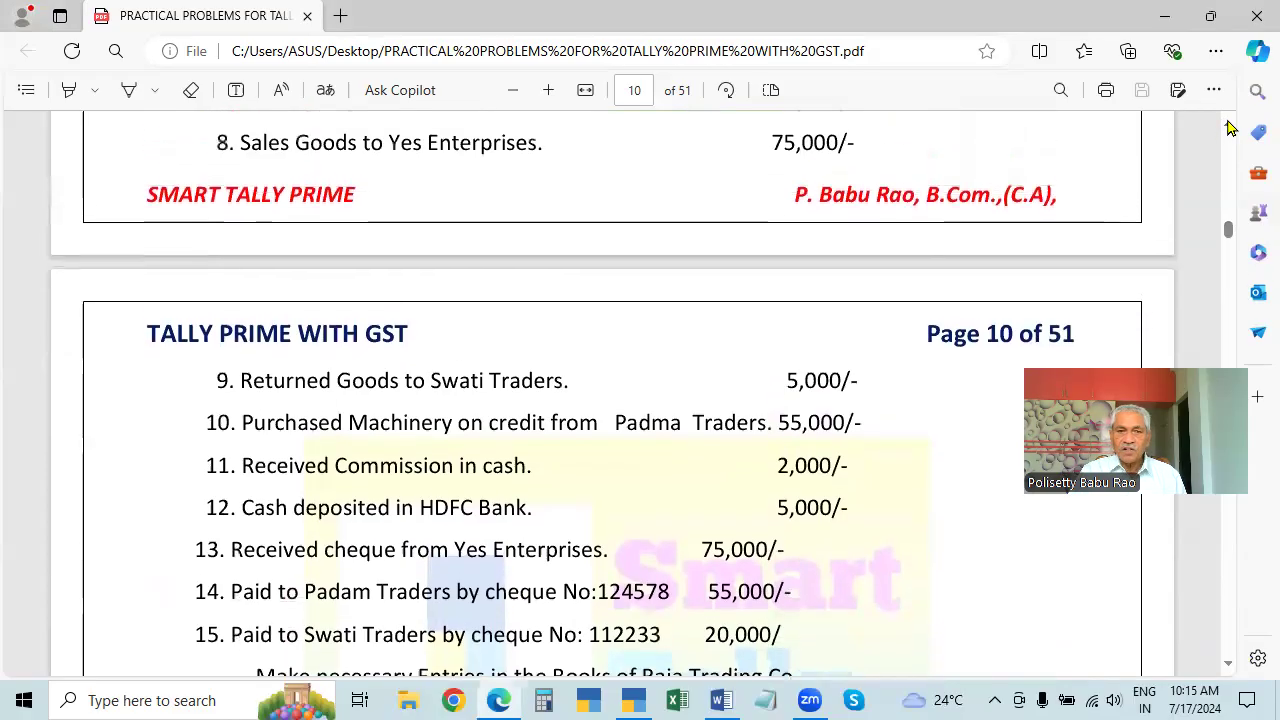
pyautogui.scroll(3, 1230, 127)
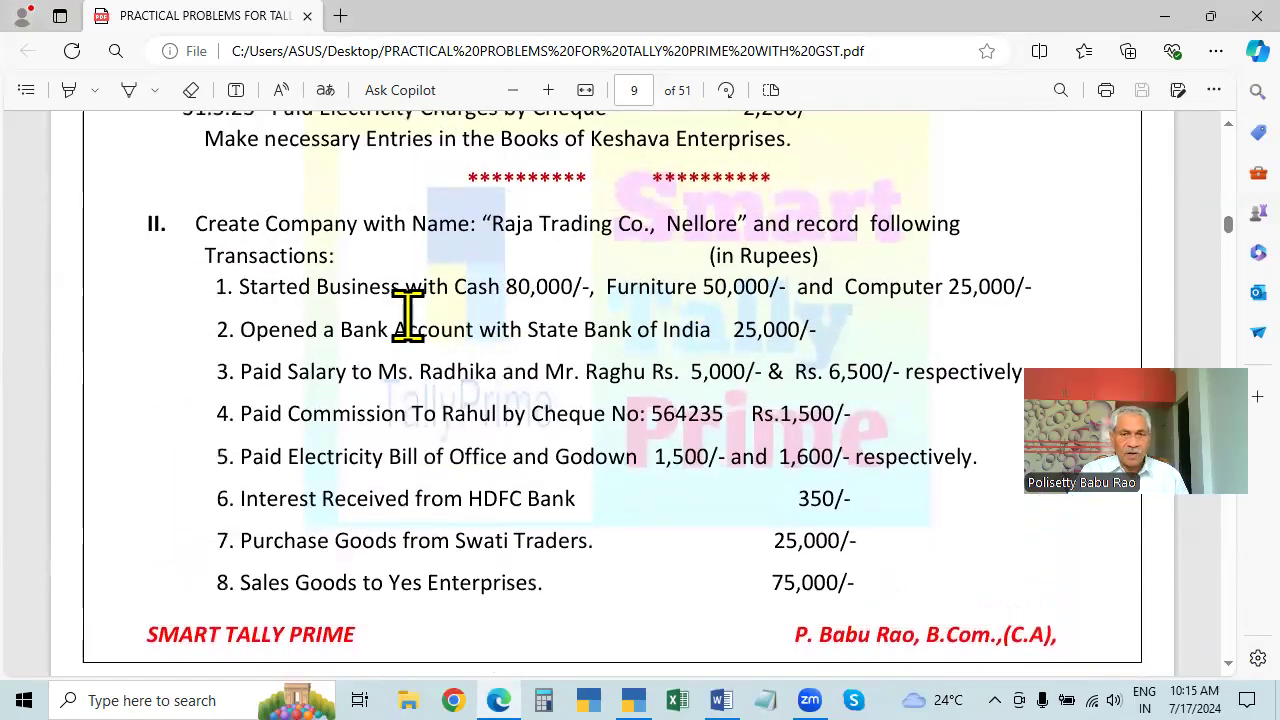
pyautogui.scroll(5, 457, 318)
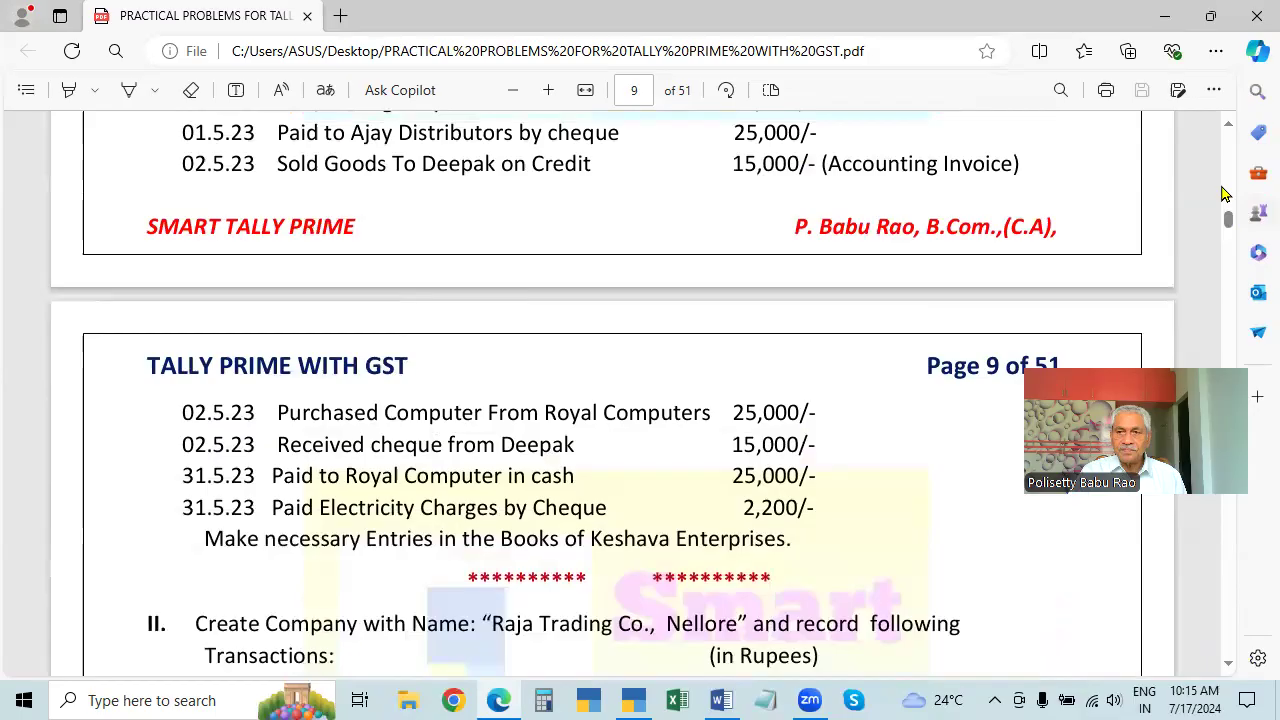
pyautogui.scroll(1, 1228, 130)
pyautogui.scroll(3, 1228, 130)
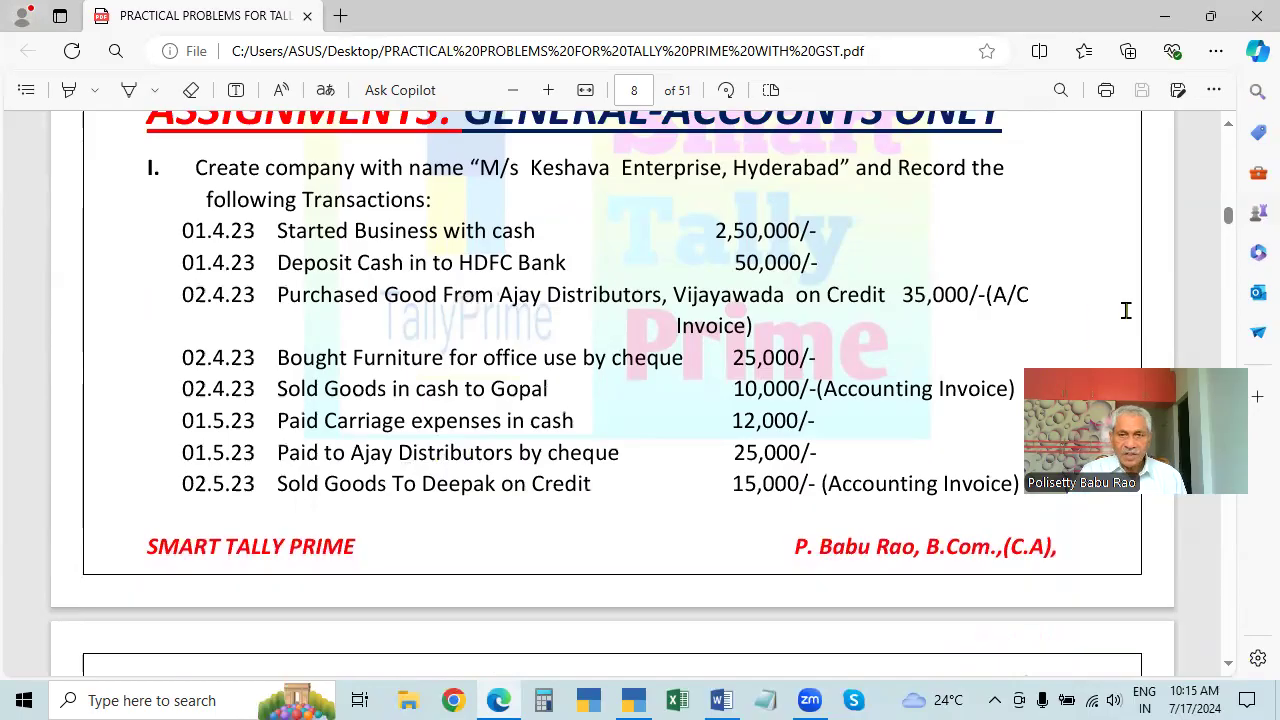
# Read the transactions listed for Raja Trading Co. on pages 9 and 10, then return to the start of assignment II.
pyautogui.click(1228, 664)
pyautogui.scroll(-2, 1230, 670)
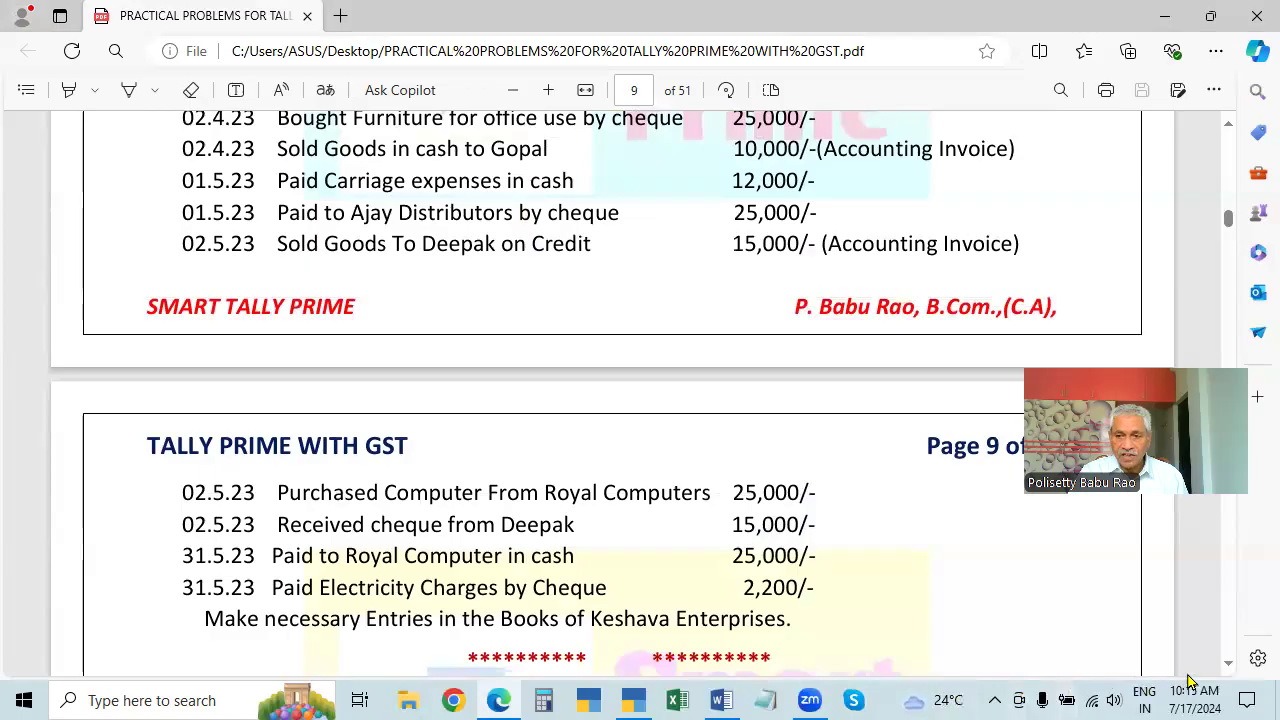
pyautogui.scroll(-2, 1231, 668)
pyautogui.scroll(-9, 1231, 668)
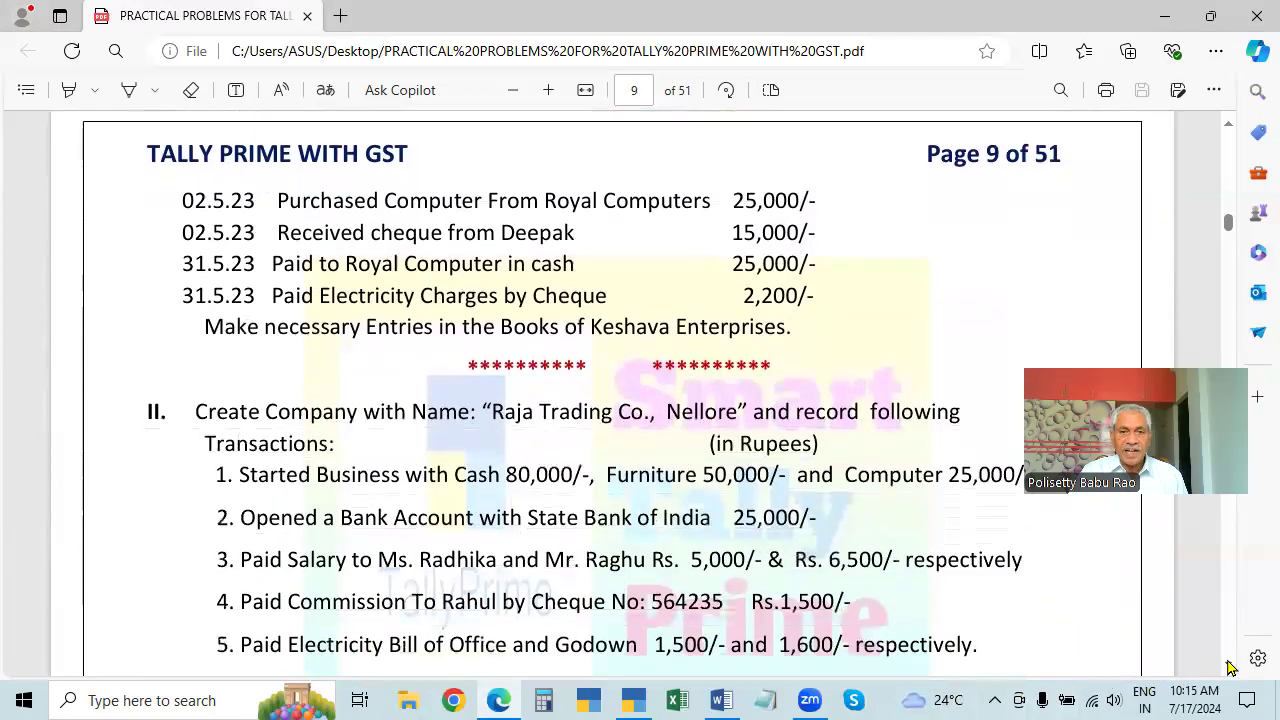
pyautogui.scroll(-2, 1231, 668)
pyautogui.scroll(-6, 1231, 668)
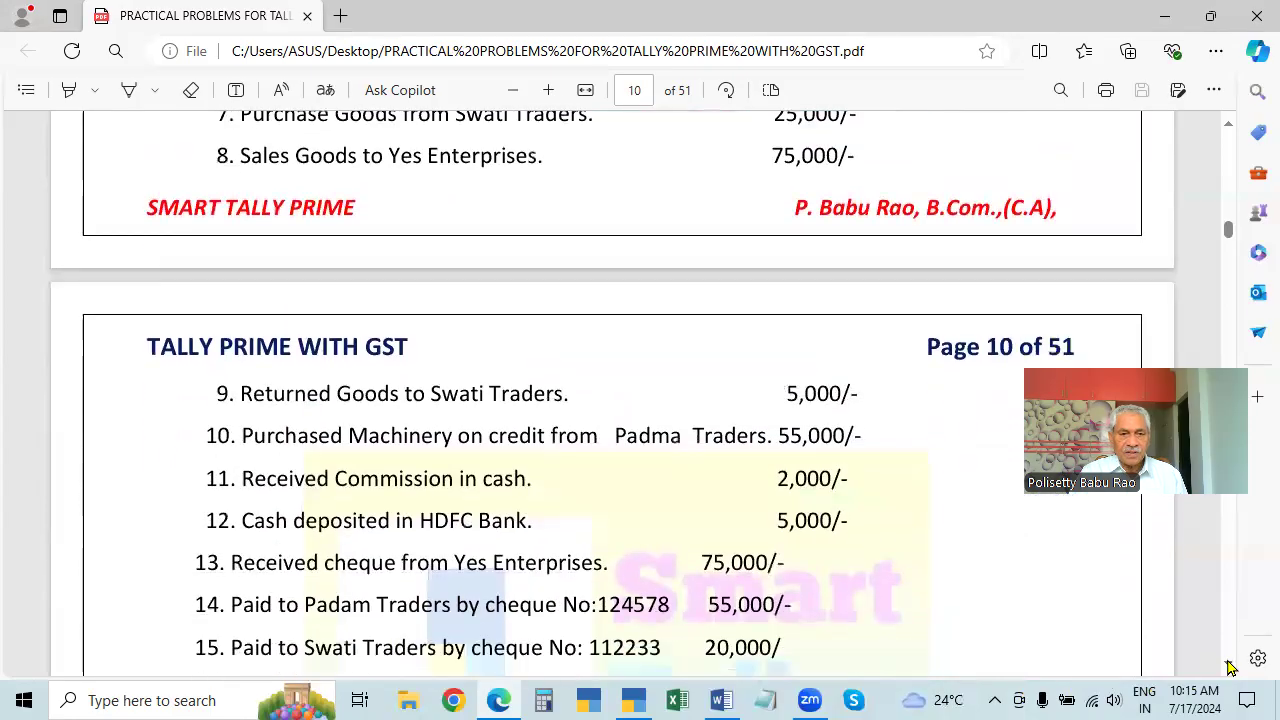
pyautogui.scroll(-2, 1231, 668)
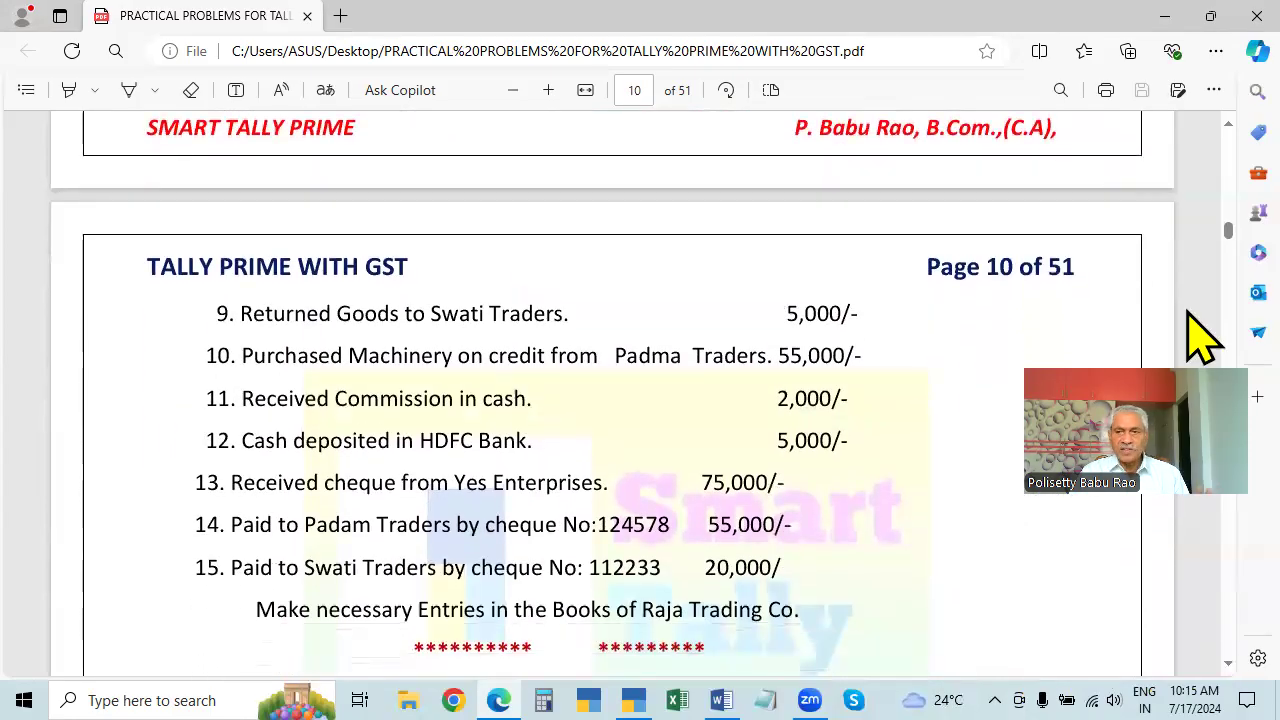
pyautogui.scroll(1, 1189, 128)
pyautogui.scroll(7, 1189, 128)
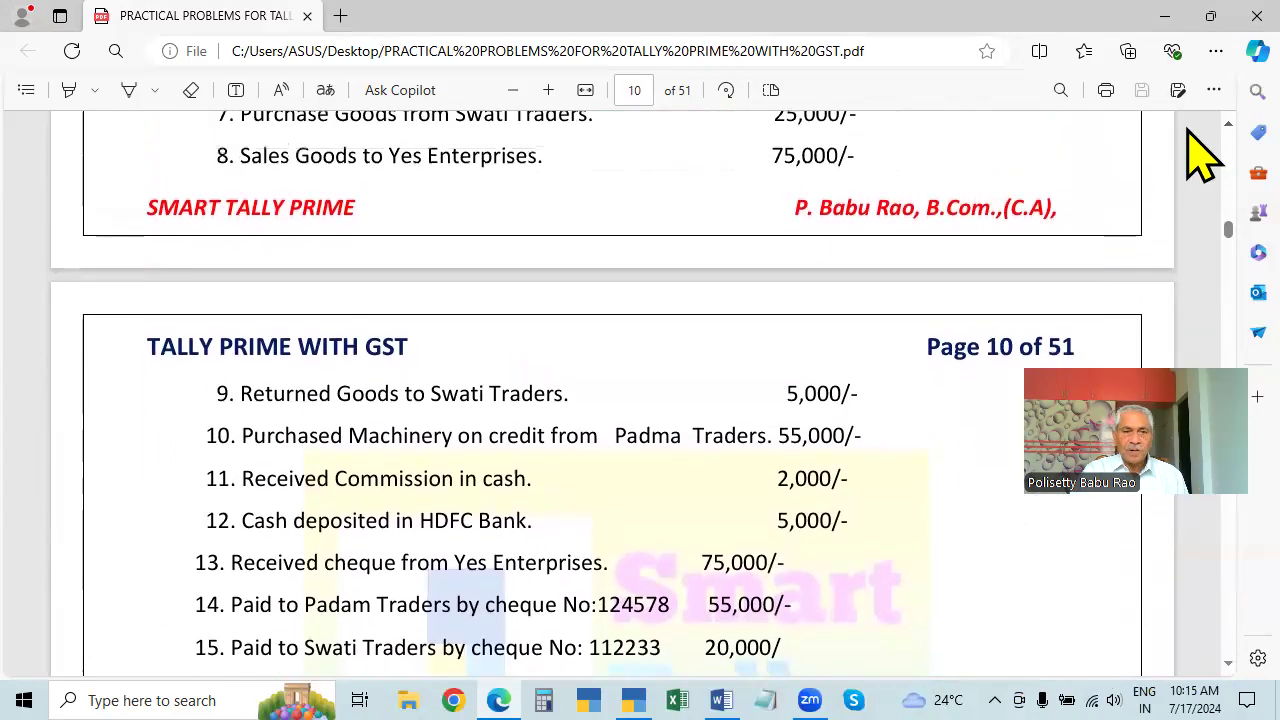
pyautogui.scroll(2, 1200, 150)
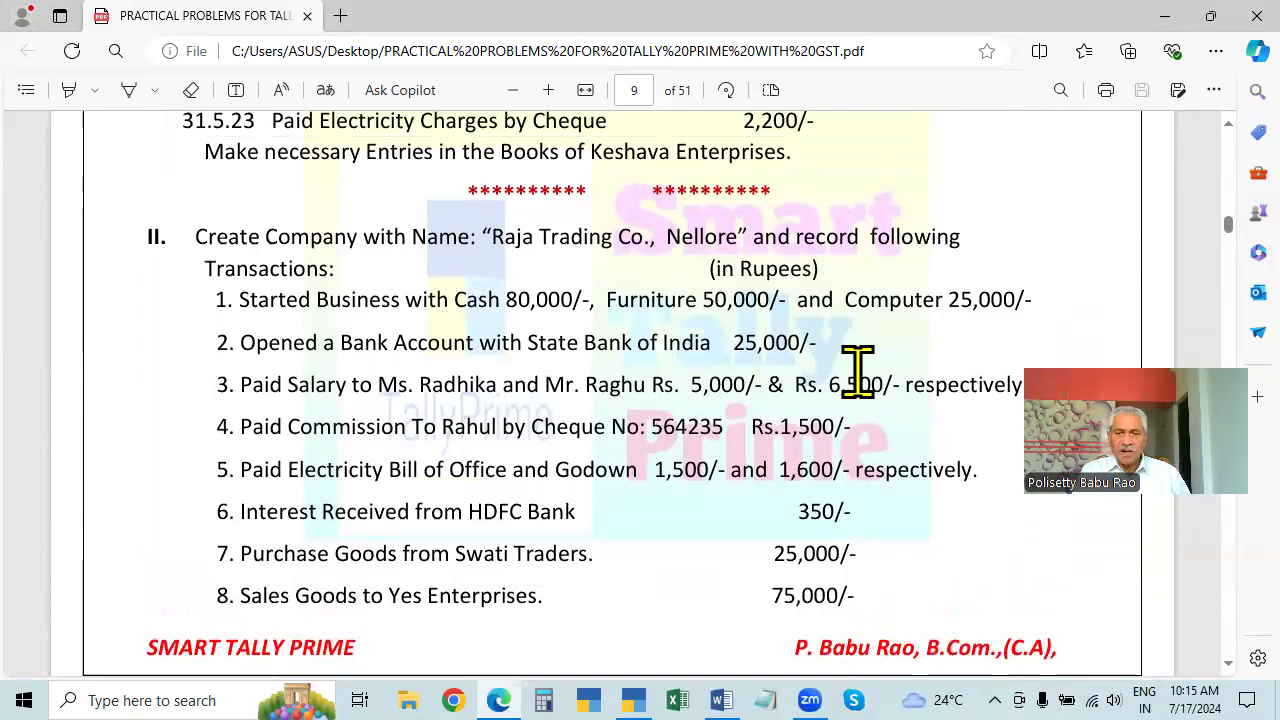
pyautogui.moveTo(1180, 389); pyautogui.dragTo(1180, 69)
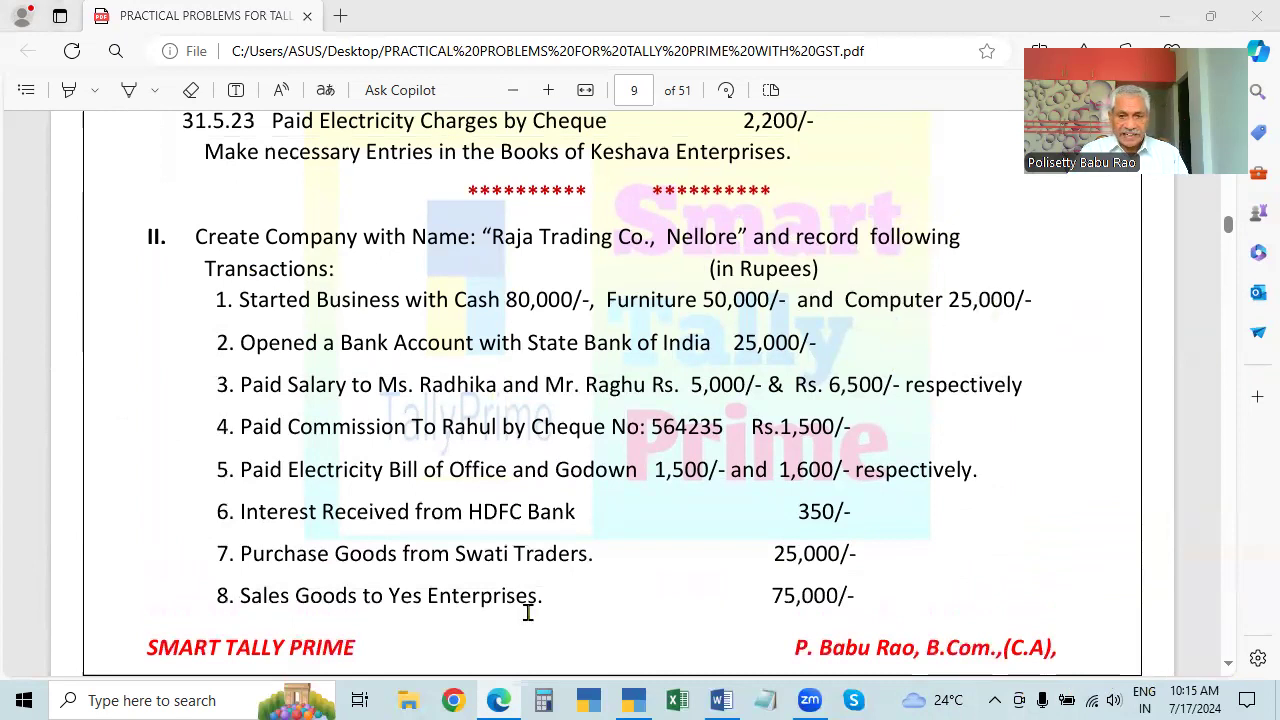
# Switch to TallyPrime and open the company creation form after checking assignment II in the PDF.
pyautogui.click(636, 700)
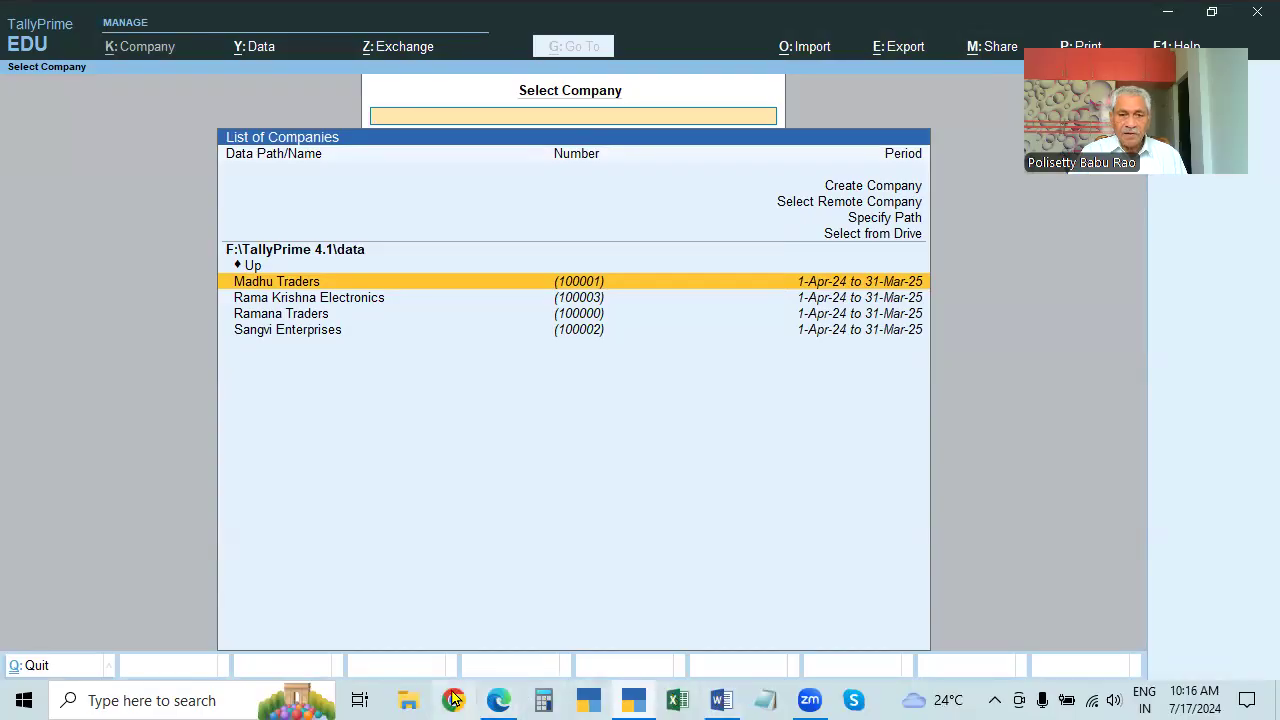
pyautogui.click(498, 700)
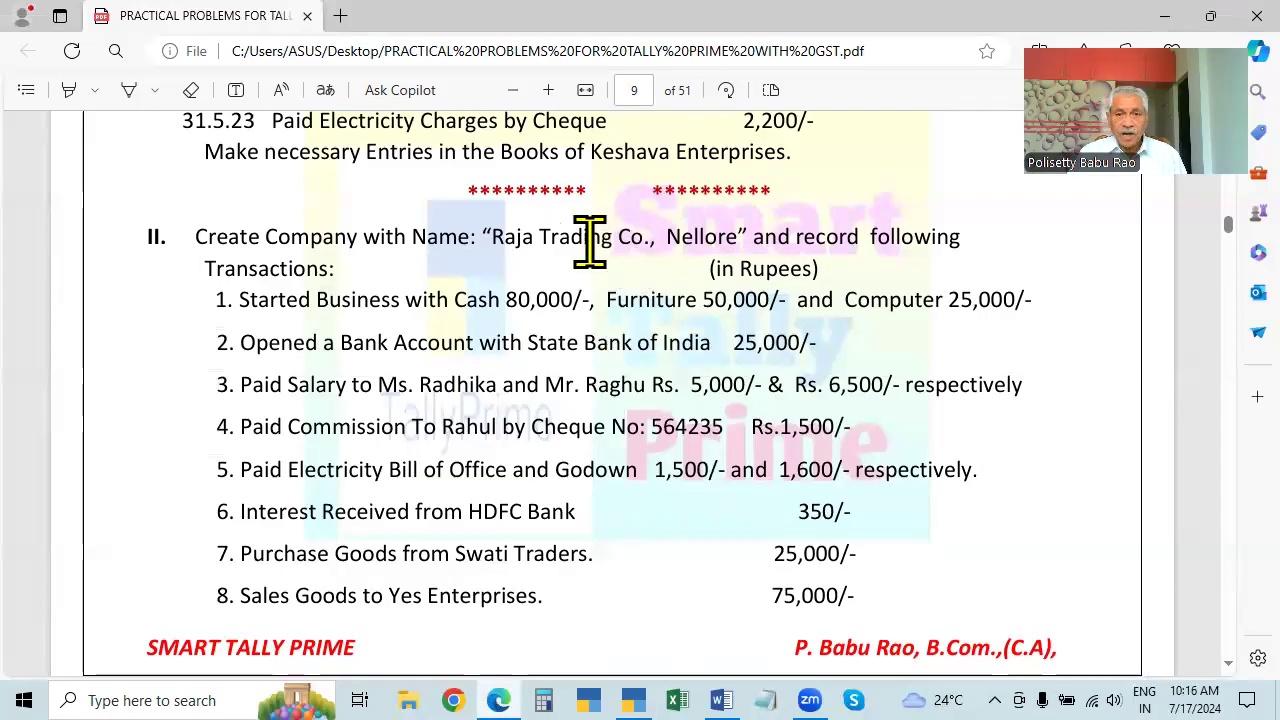
pyautogui.click(638, 698)
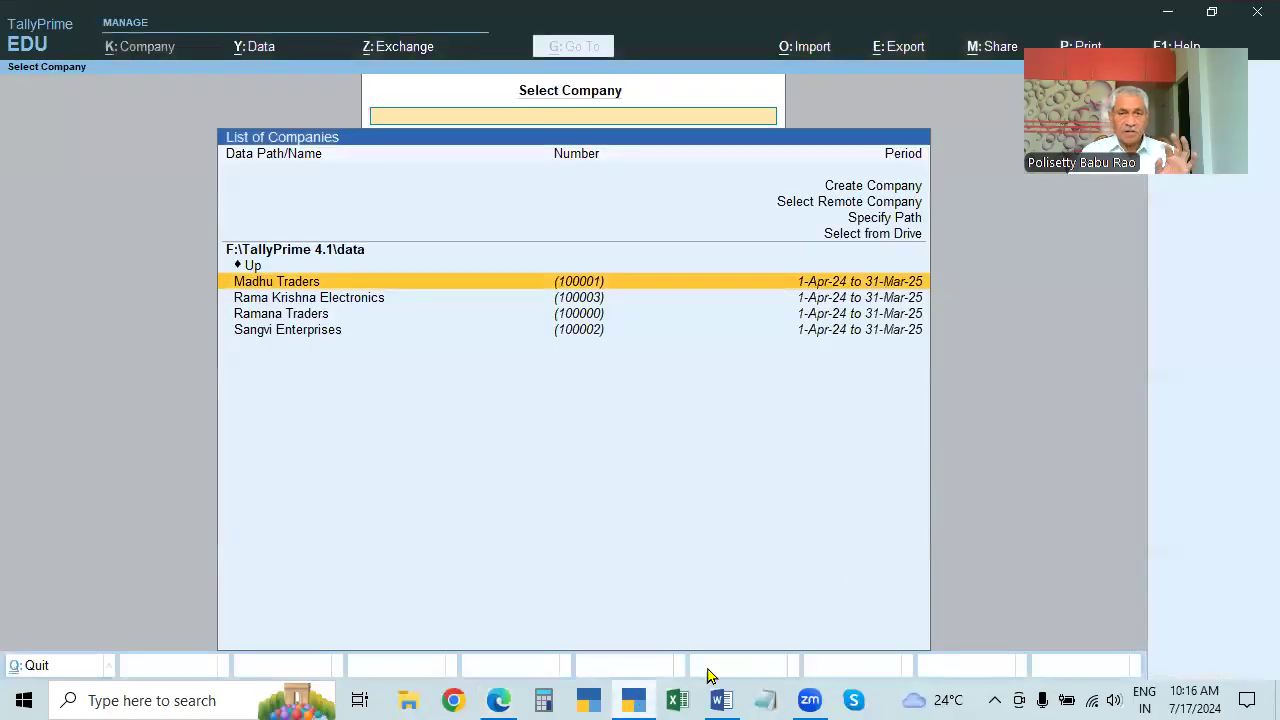
pyautogui.click(873, 190)
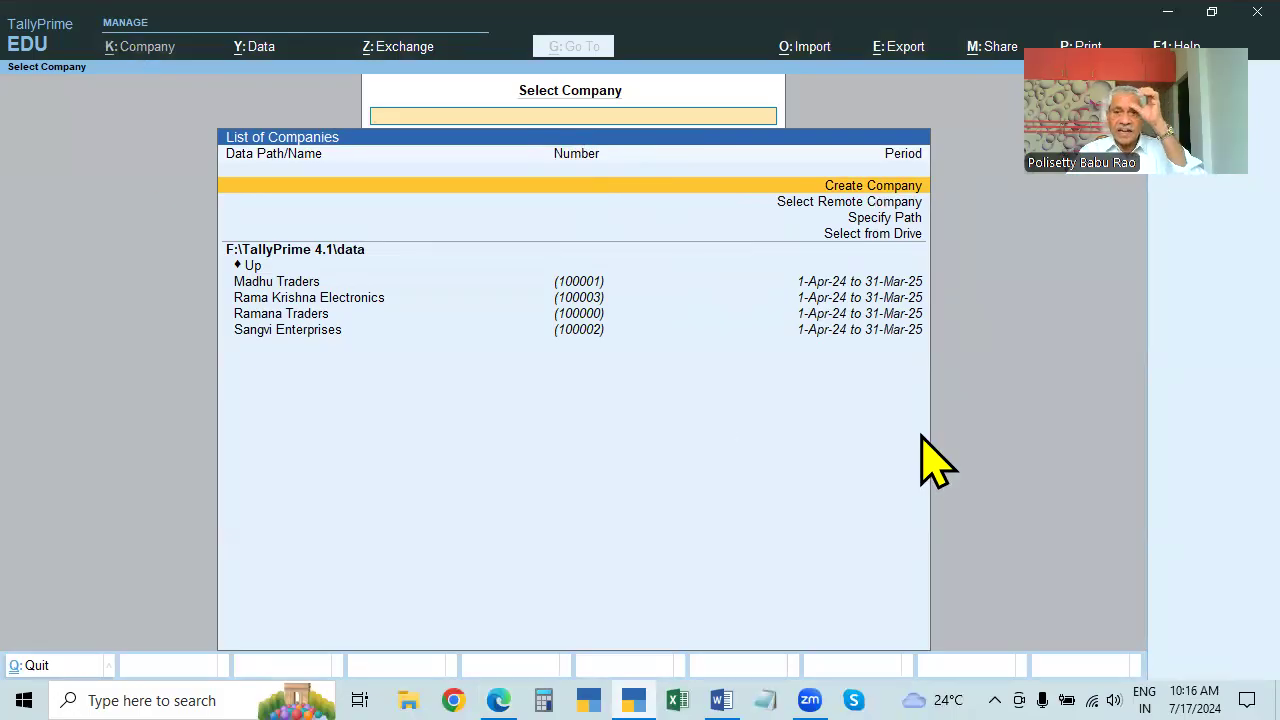
pyautogui.click(874, 188)
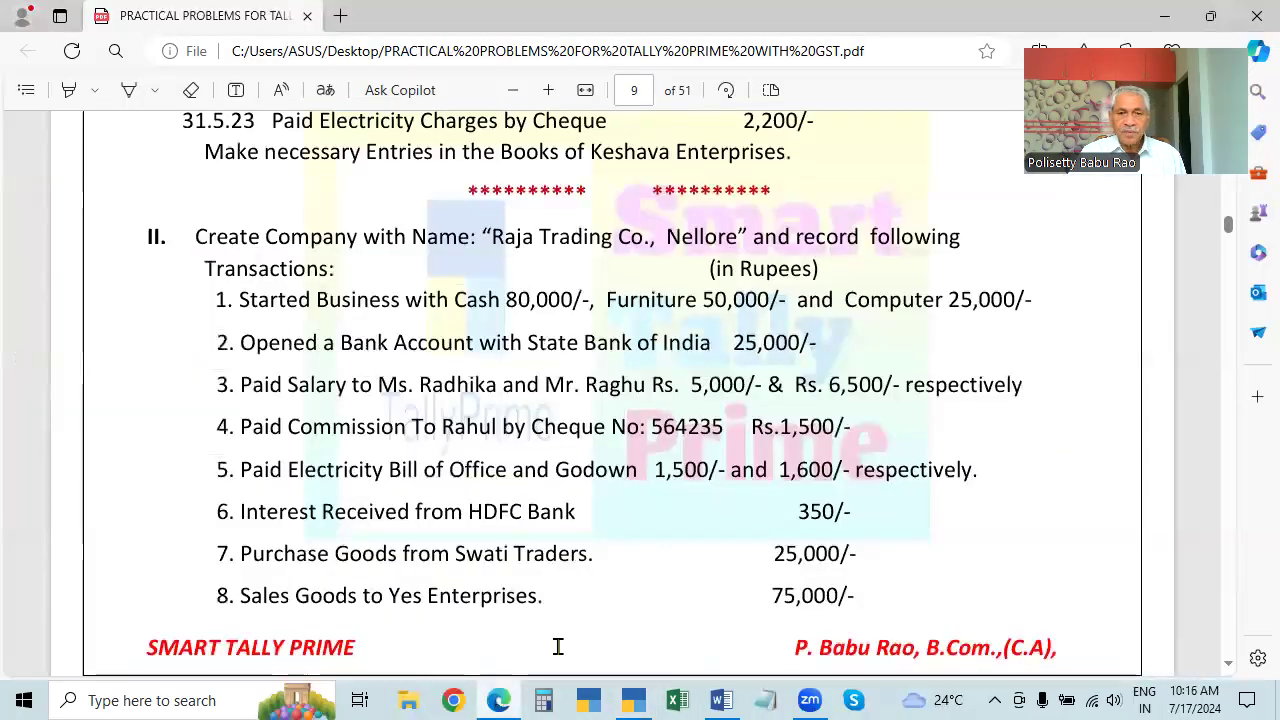
# Enter "Raja Trading Co.," as the company name in TallyPrime, keep it as the mailing name, and set the address to Nellore.
pyautogui.click(498, 700)
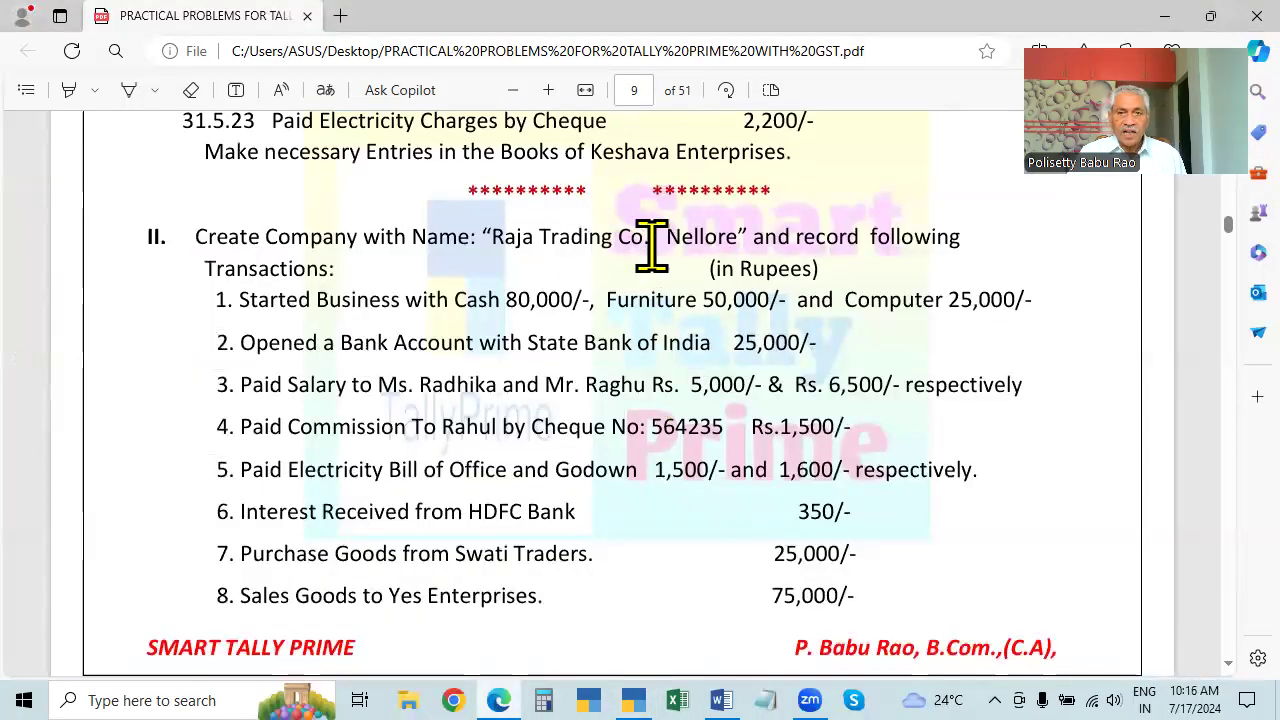
pyautogui.click(633, 700)
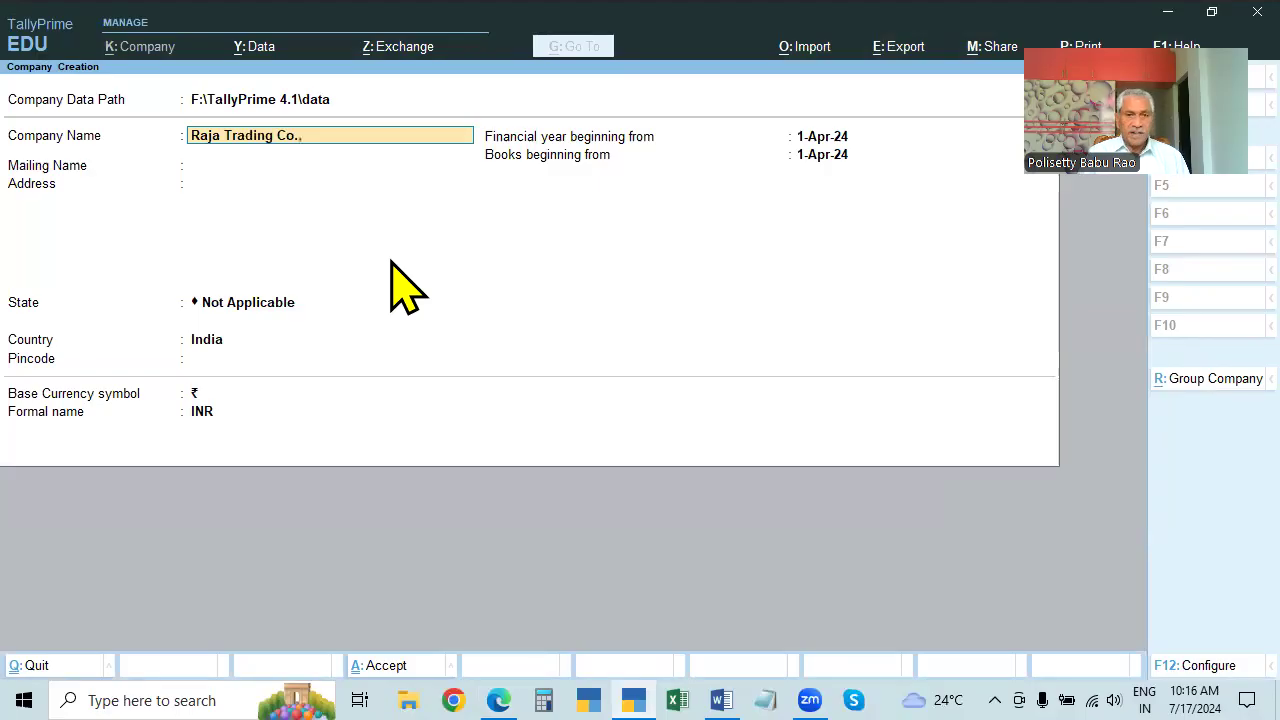
pyautogui.press('Return')
pyautogui.press('Return')
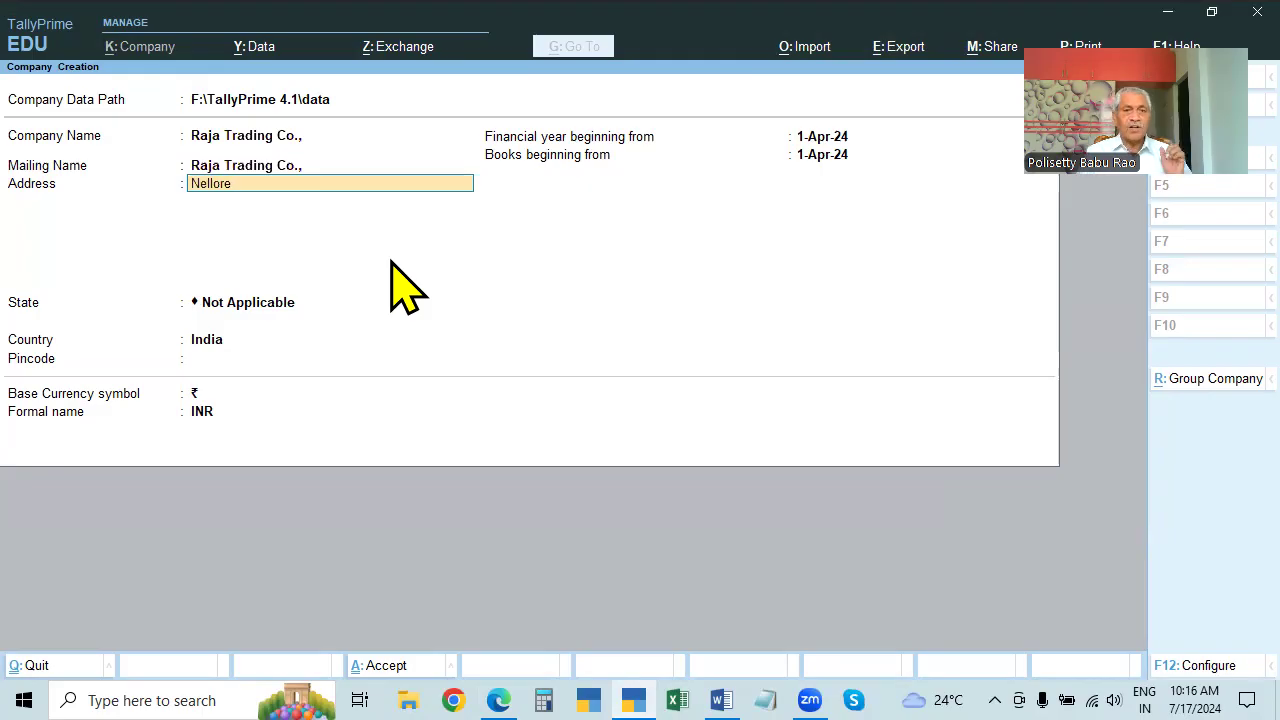
pyautogui.press('Return')
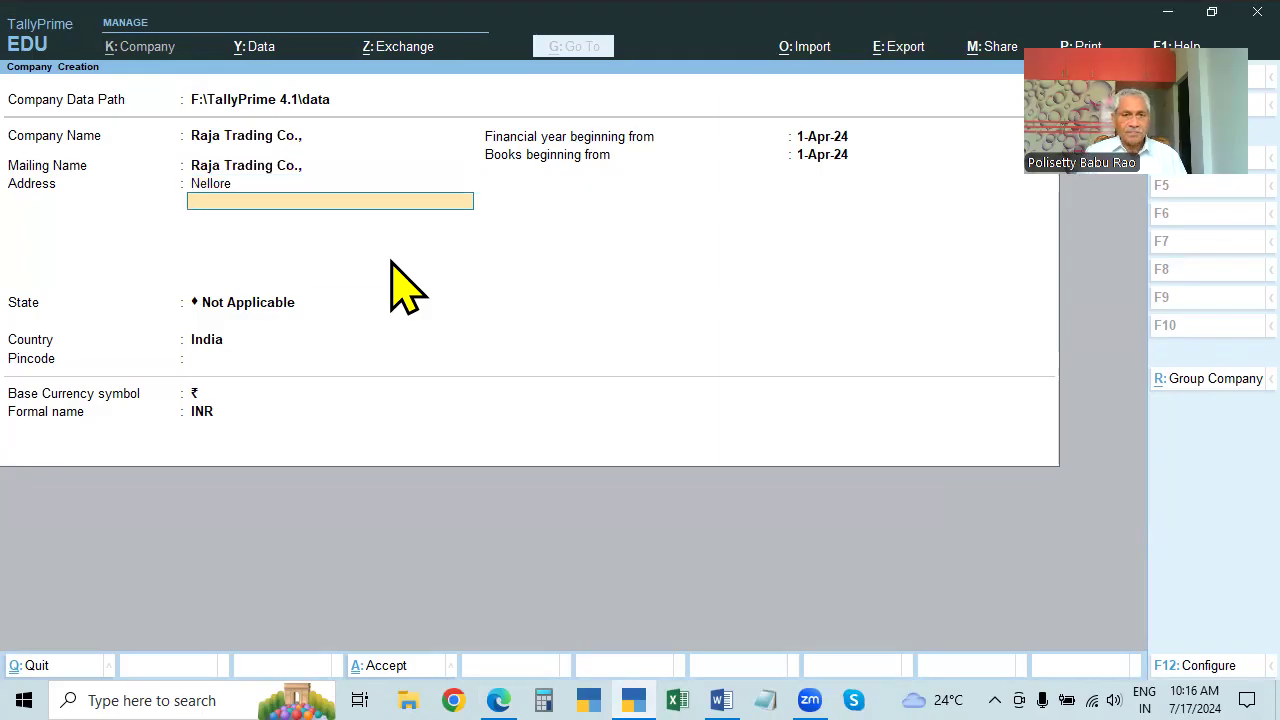
pyautogui.press('Return')
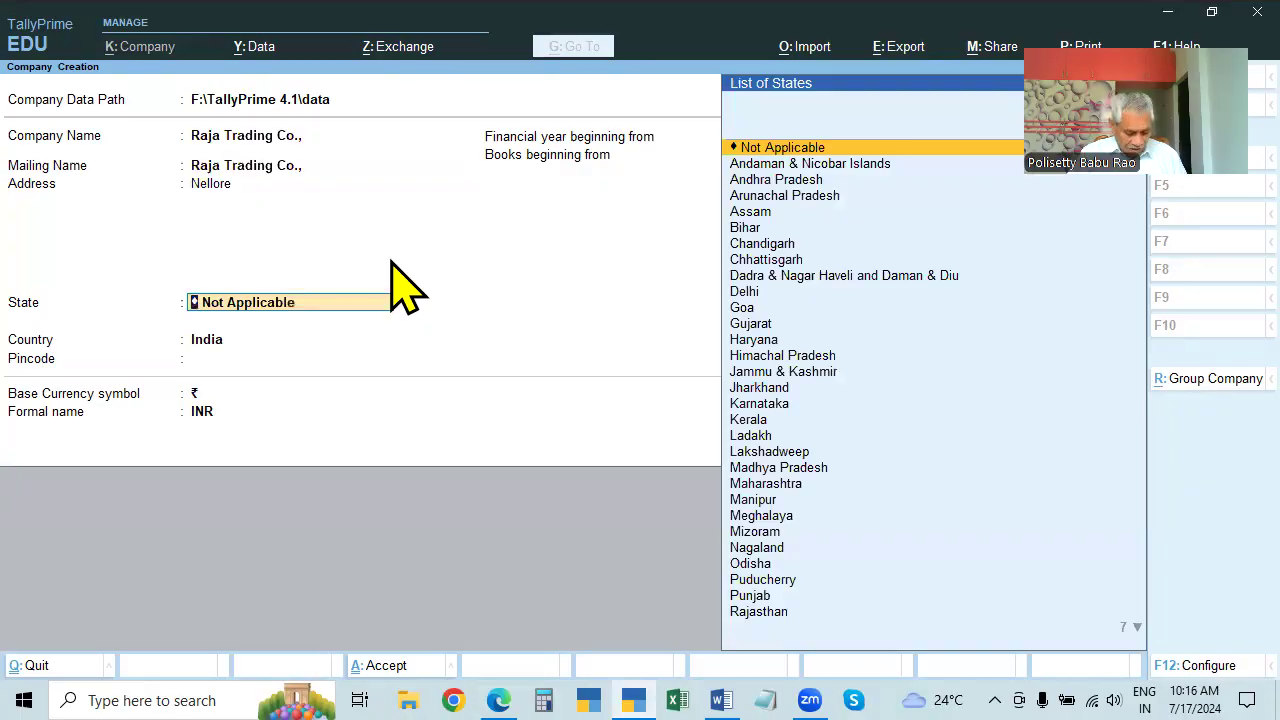
# Set the company's state to Andhra Pradesh and its pincode to 524002.
pyautogui.hotkey('alt', 'Tab')
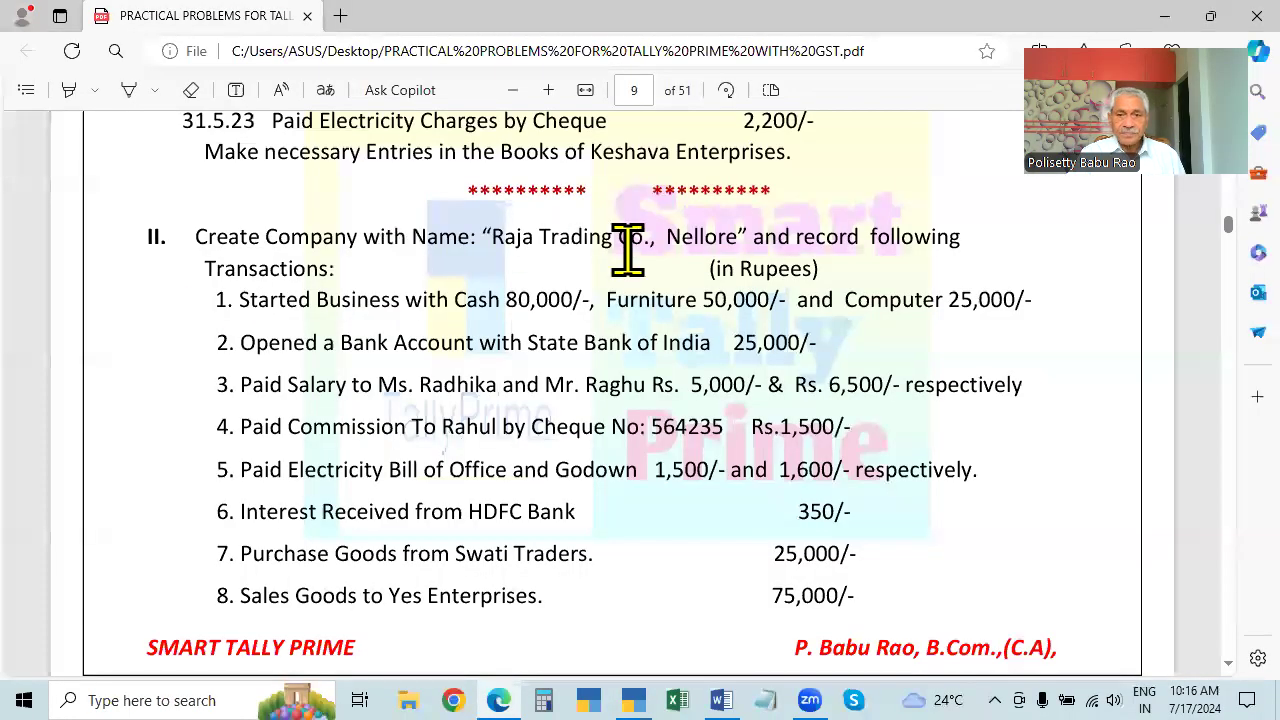
pyautogui.hotkey('alt', 'Tab')
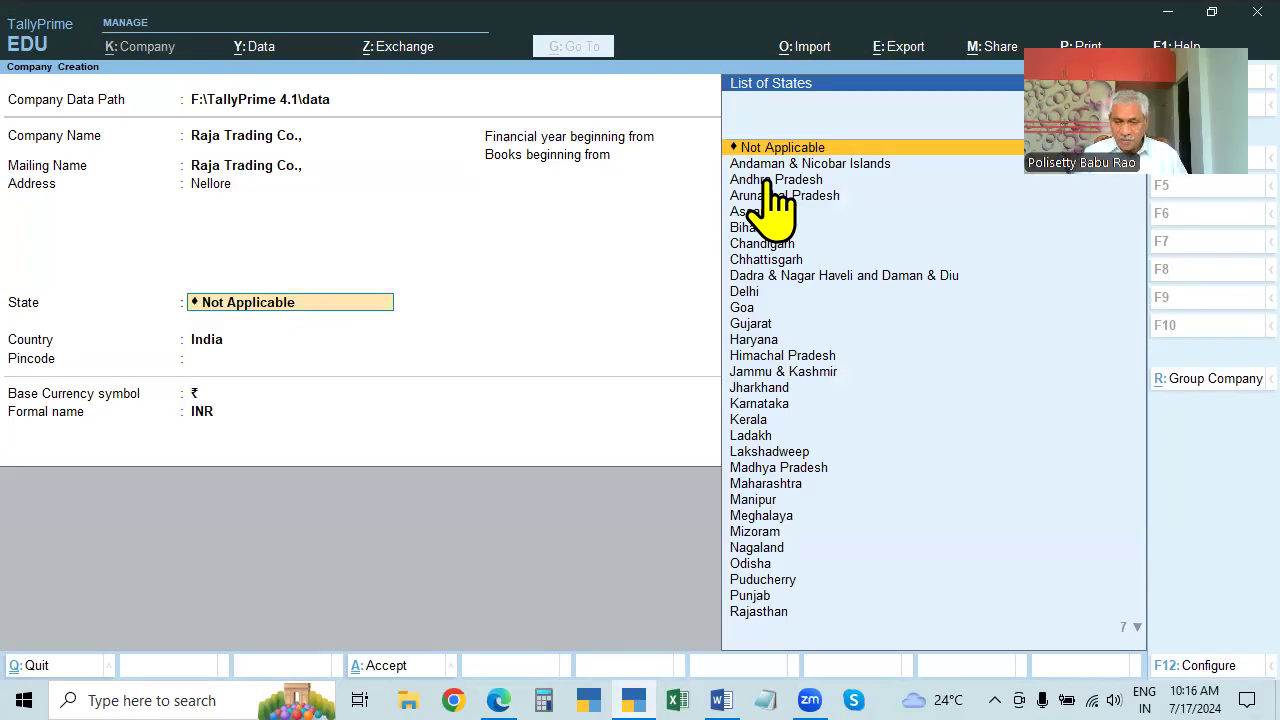
pyautogui.press('Down')
pyautogui.press('Down')
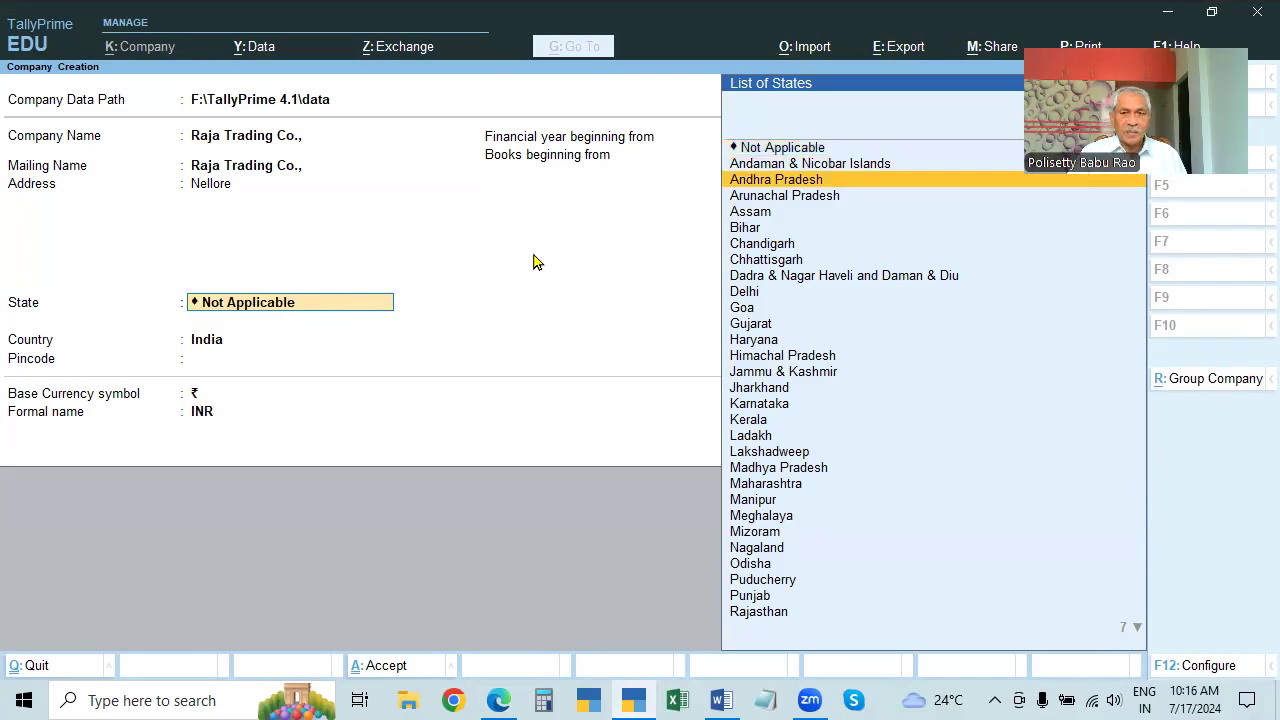
pyautogui.press('Return')
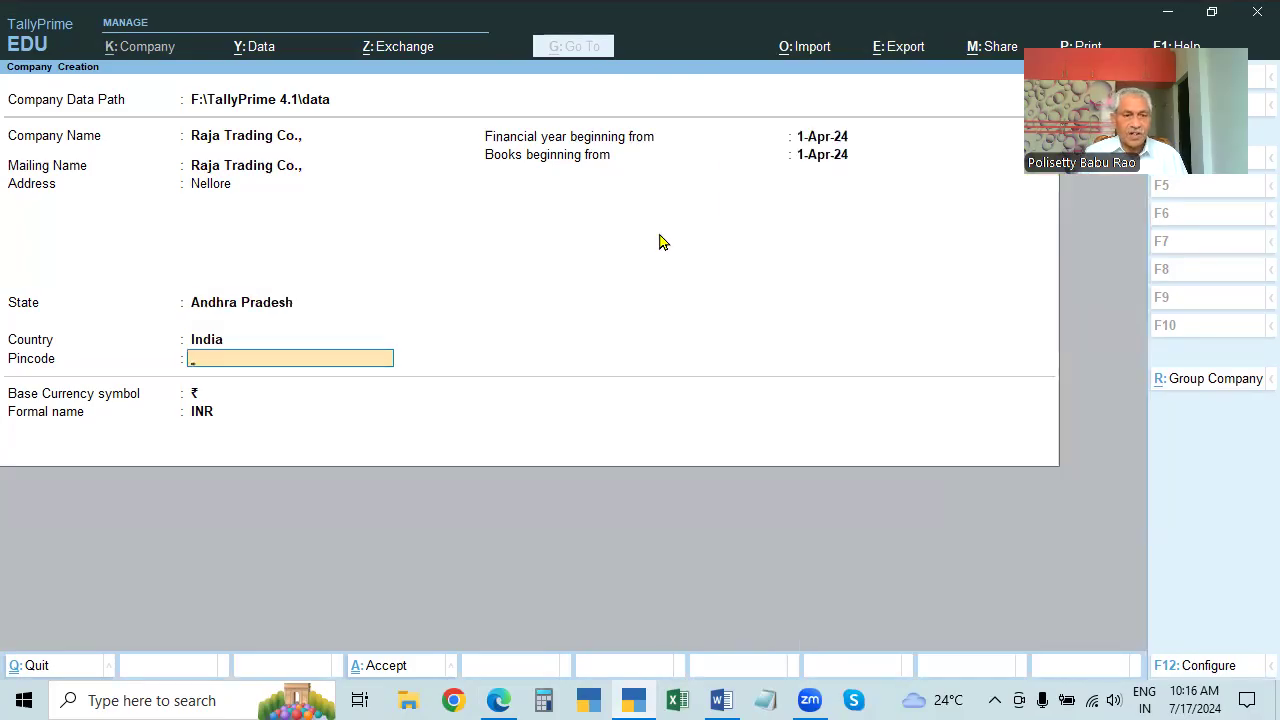
pyautogui.write('524002')
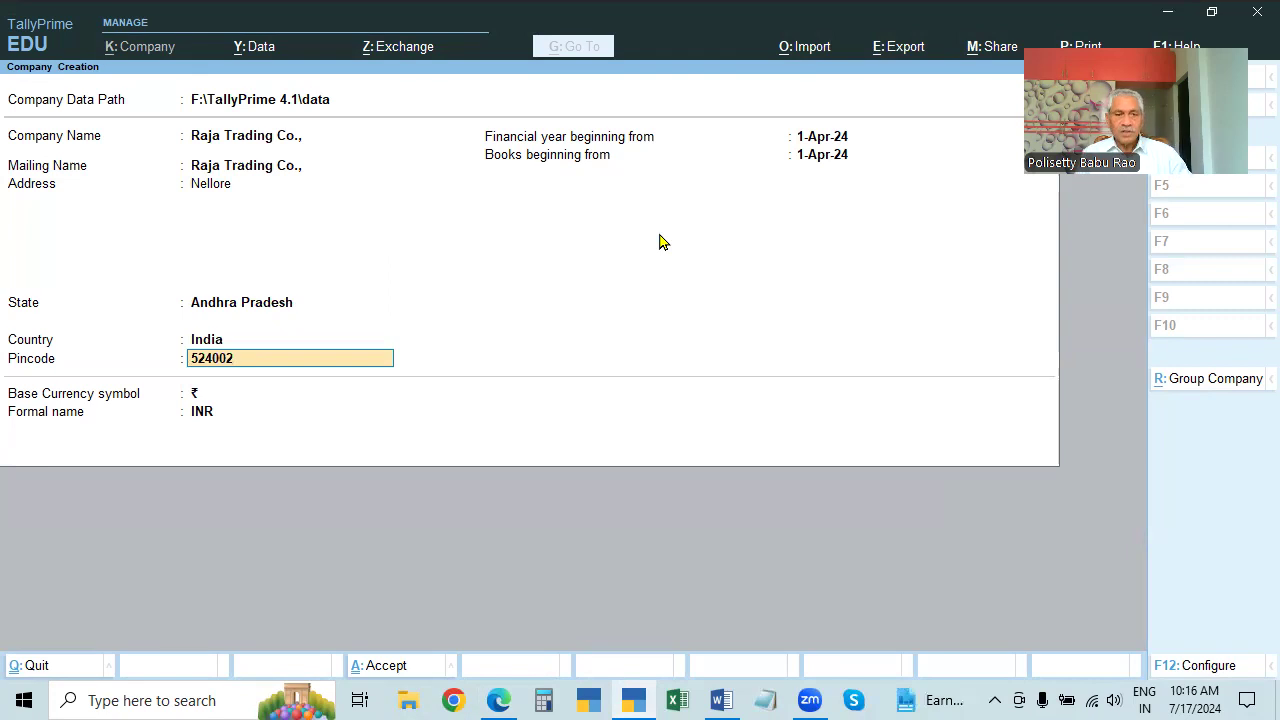
# Save the new company with its financial year and books beginning from 1-Apr-24, keeping Maintain Accounts enabled.
pyautogui.press('Return')
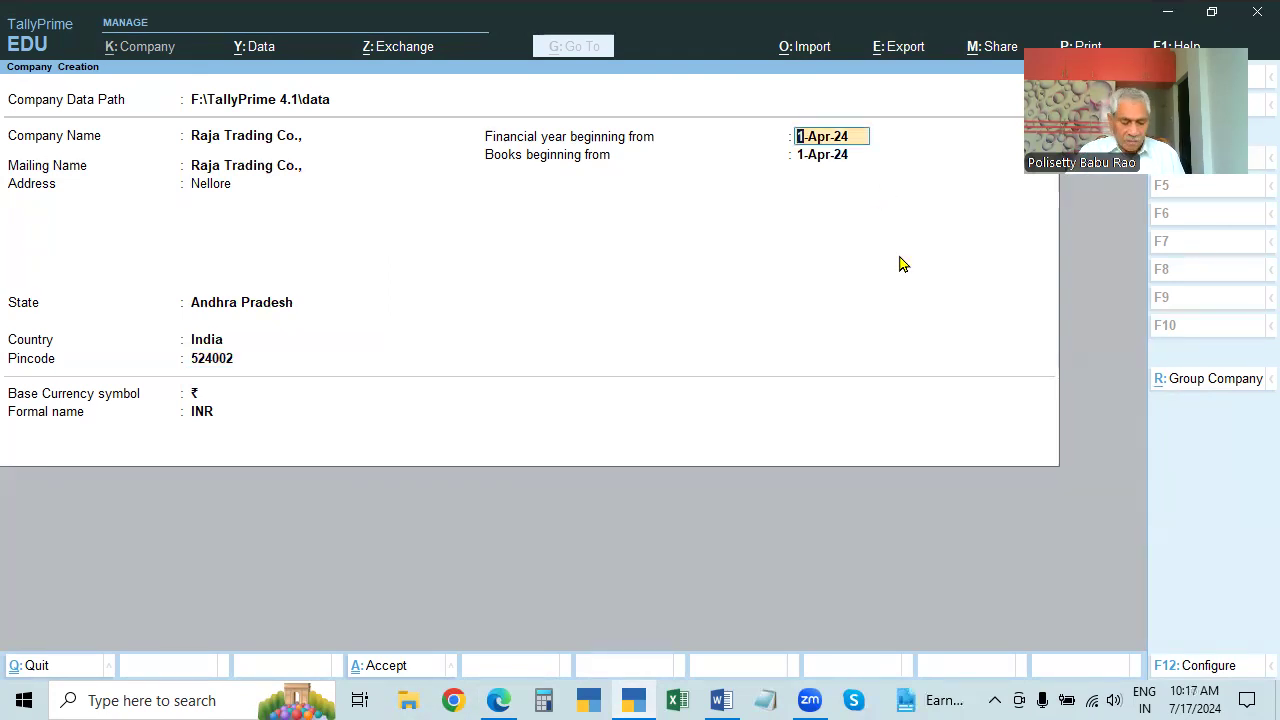
pyautogui.hotkey('ctrl', 'a')
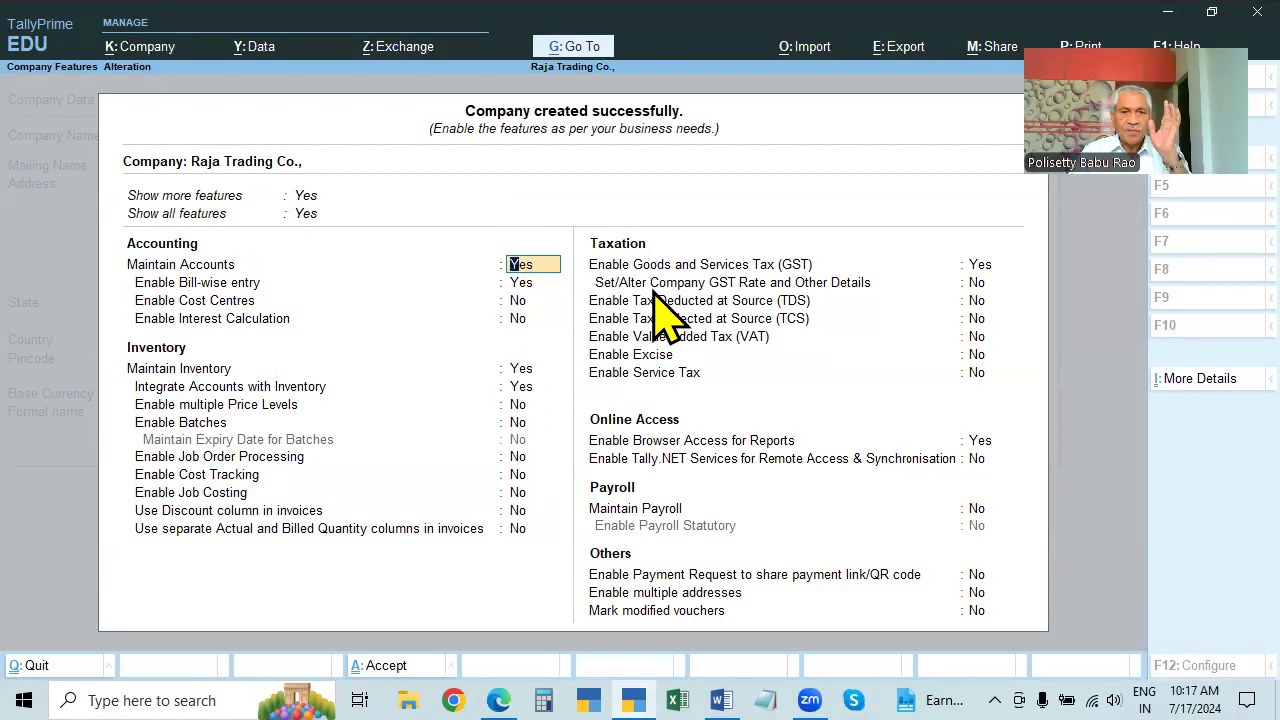
pyautogui.press('Return')
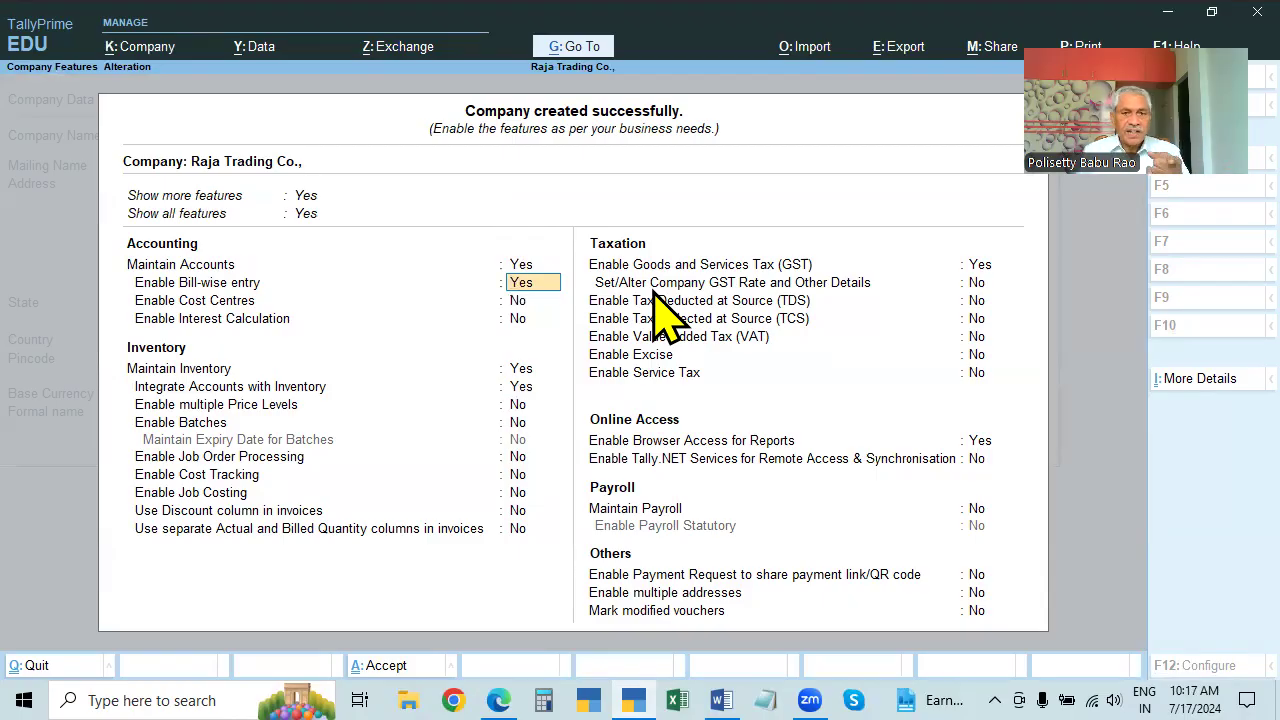
# Turn off bill-wise entry and inventory maintenance in the company features of Raja Trading Co.
pyautogui.press('n')
pyautogui.press('Return')
pyautogui.press('Return')
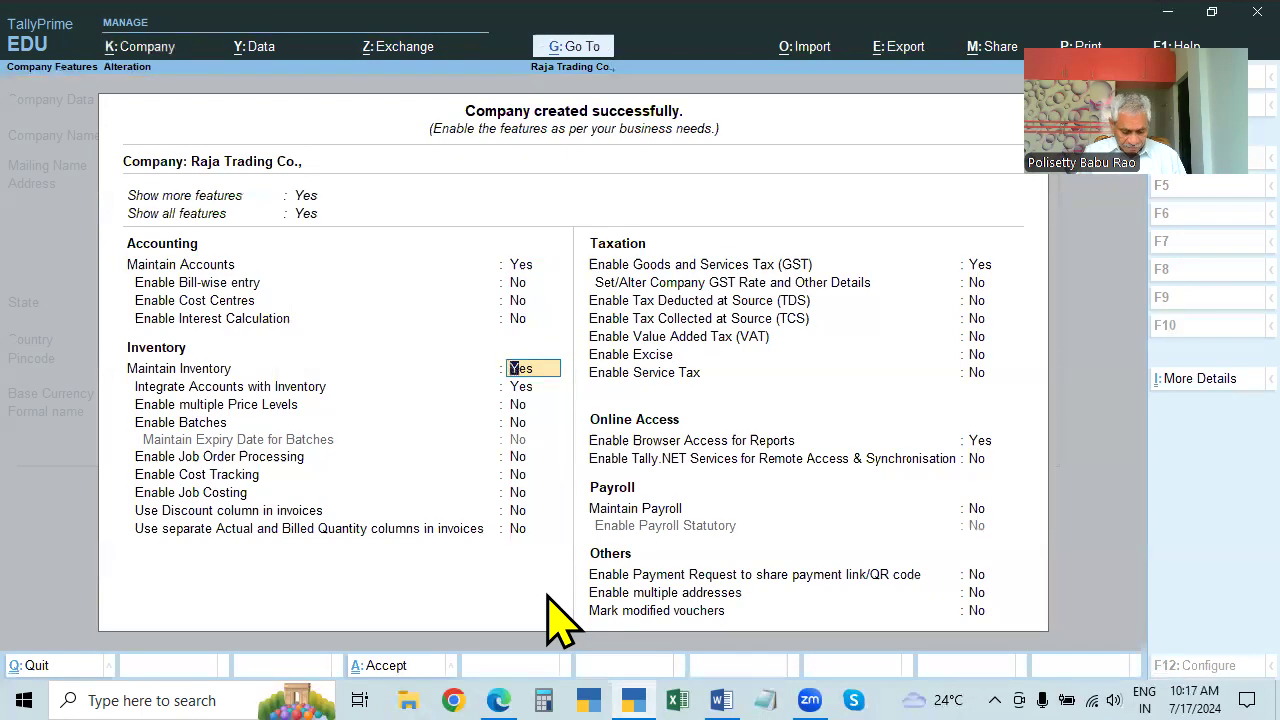
pyautogui.write('n')
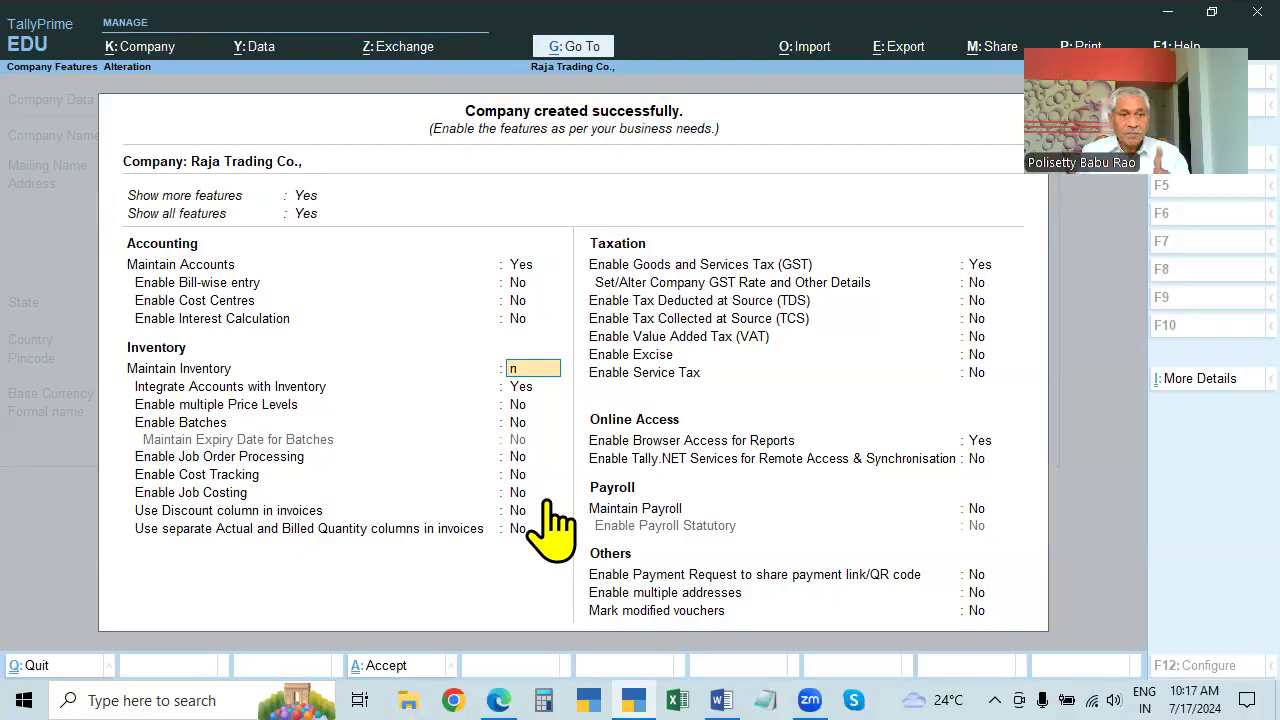
pyautogui.press('Return')
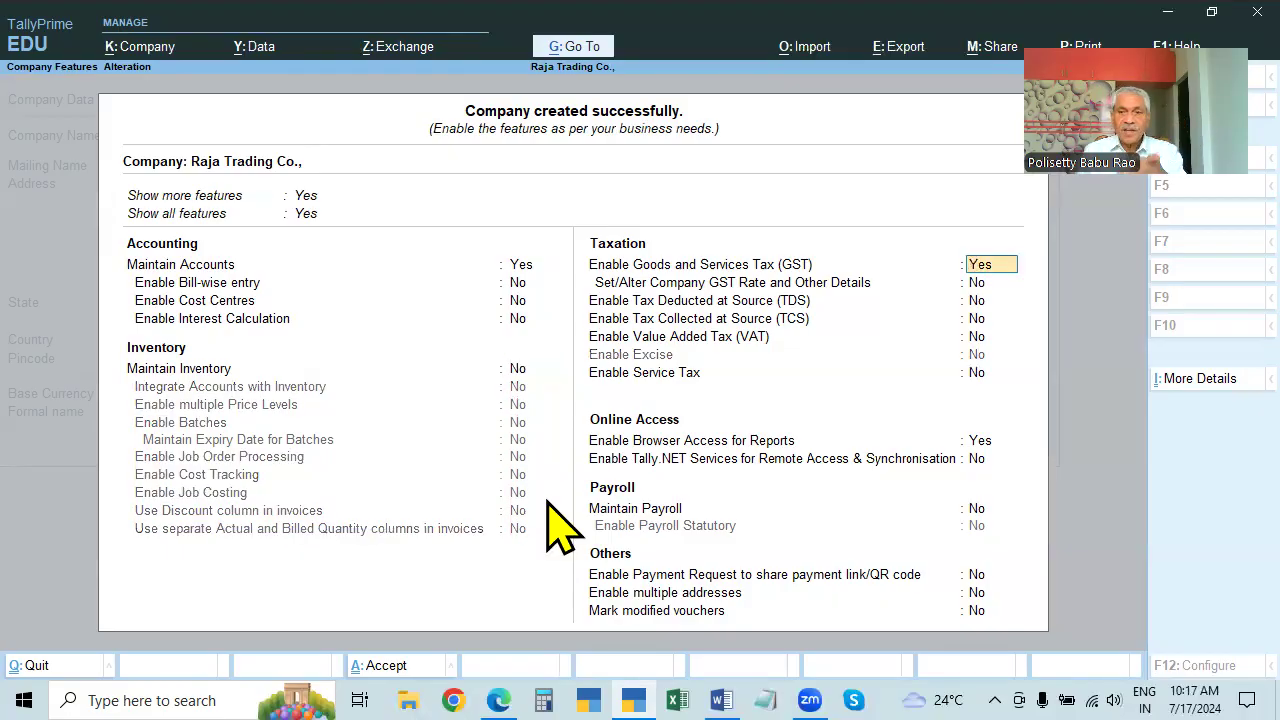
# Set Goods and Services Tax (GST) and browser access for reports to No, and save the company features.
pyautogui.write('n')
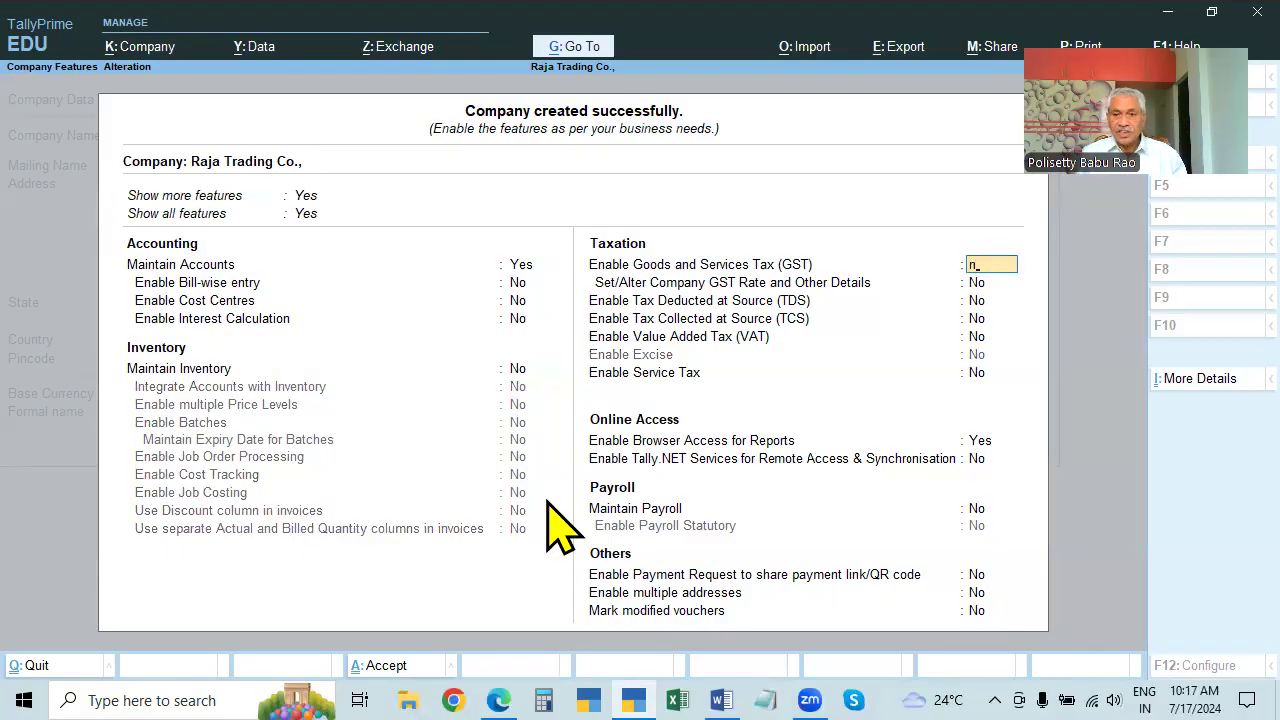
pyautogui.press('Return')
pyautogui.press('Return')
pyautogui.press('Return')
pyautogui.press('Return')
pyautogui.press('Return')
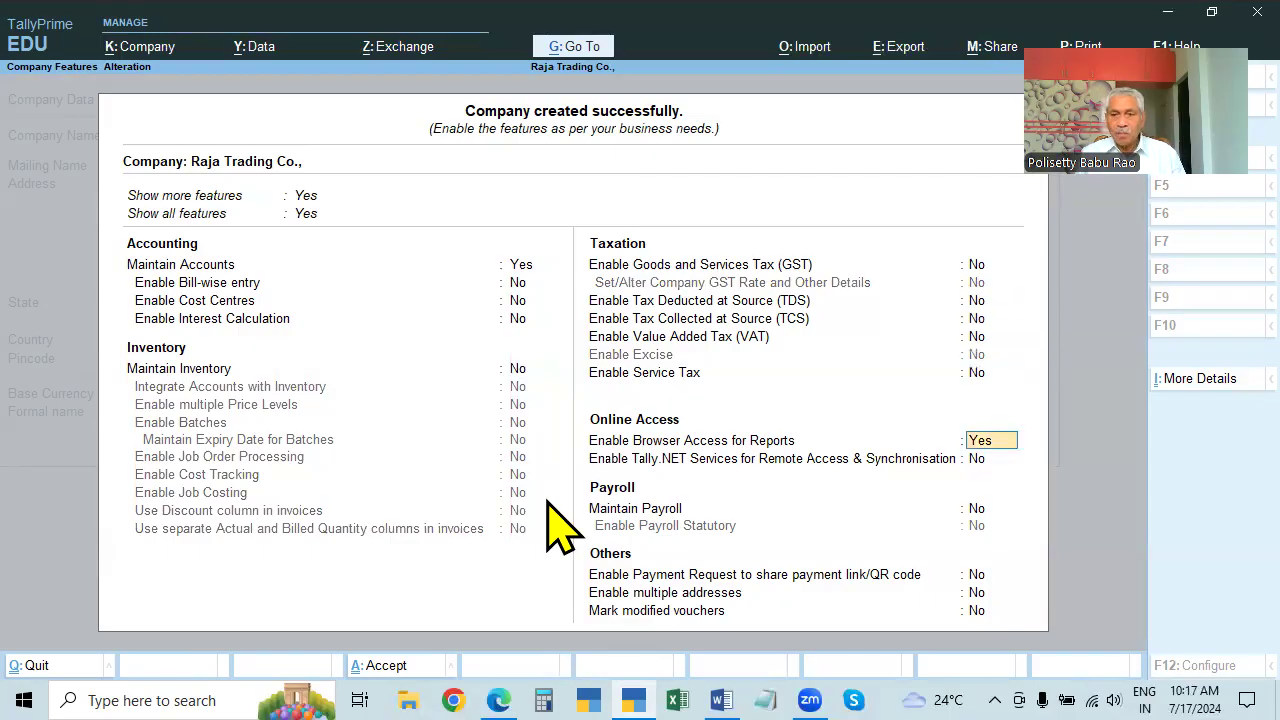
pyautogui.write('n')
pyautogui.press('Return')
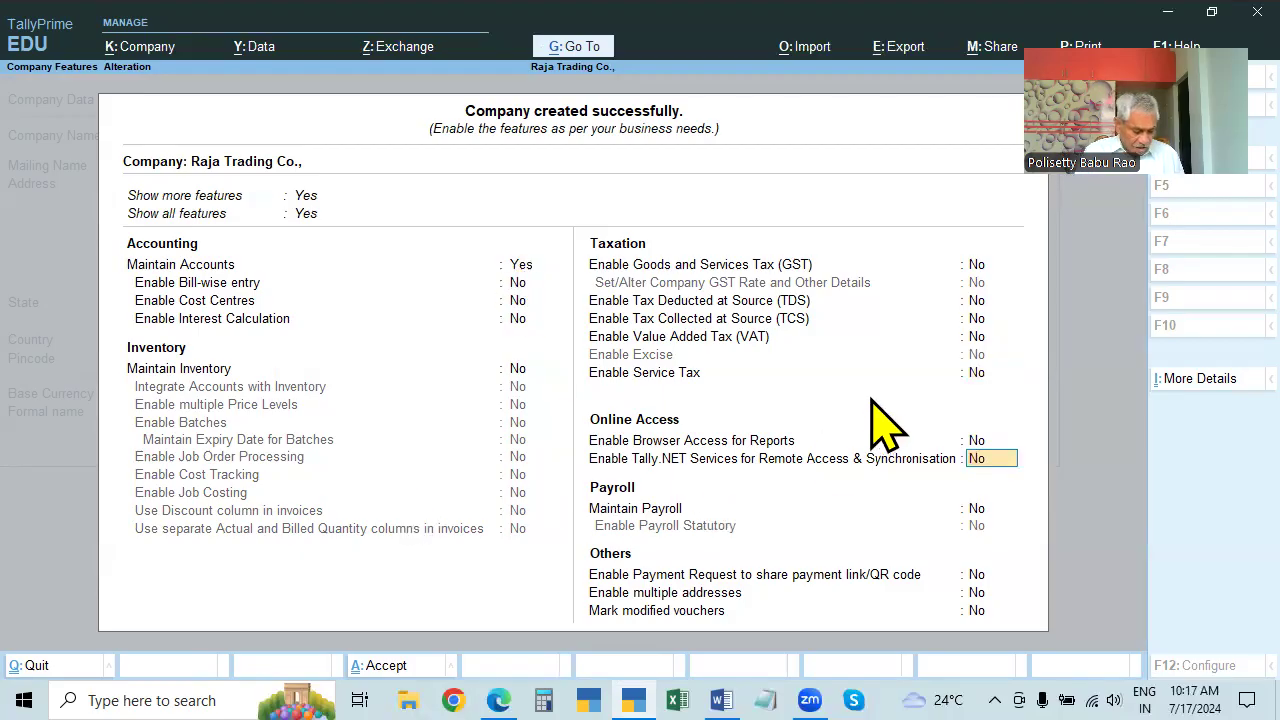
pyautogui.press('ctrl')
pyautogui.hotkey('ctrl', 'a')
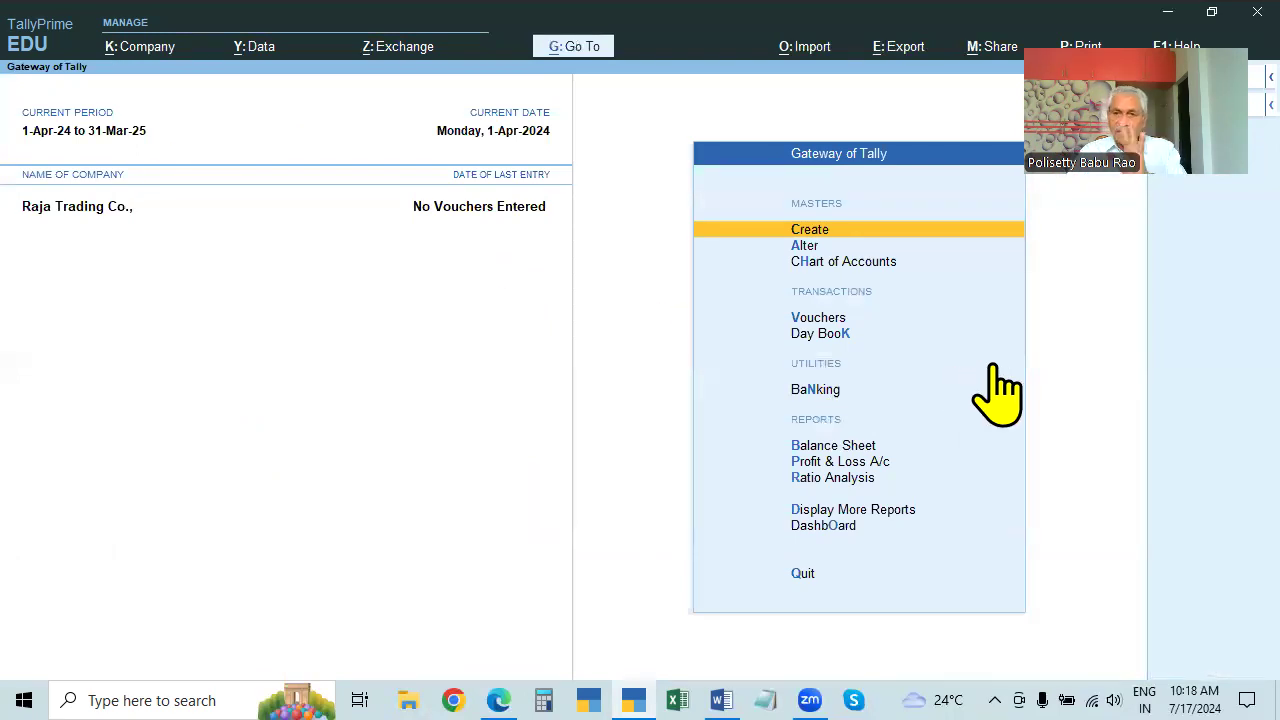
# Switch to the practice PDF and review the Raja Trading Co. transactions on pages 9 and 10.
pyautogui.hotkey('alt', 'Tab')
pyautogui.hotkey('alt', 'Tab')
pyautogui.hotkey('alt', 'Tab')
pyautogui.scroll(-2, 362, 432)
pyautogui.scroll(-5, 362, 432)
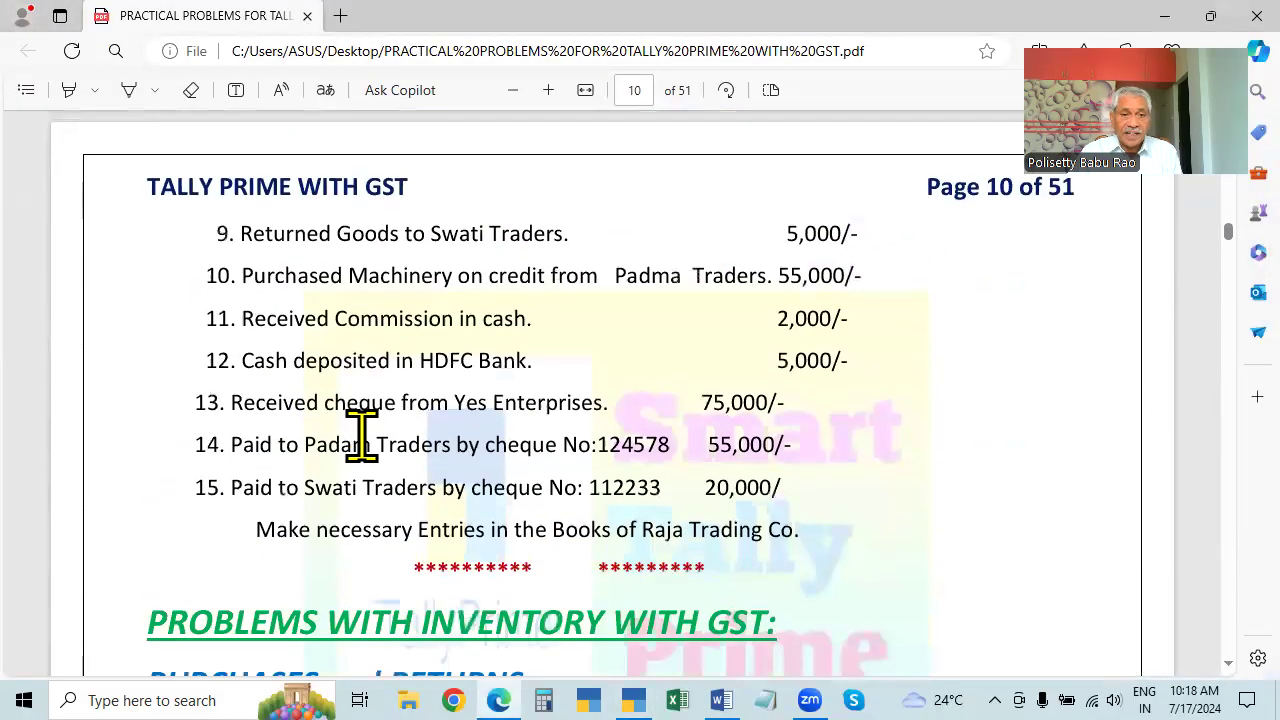
pyautogui.scroll(7, 362, 432)
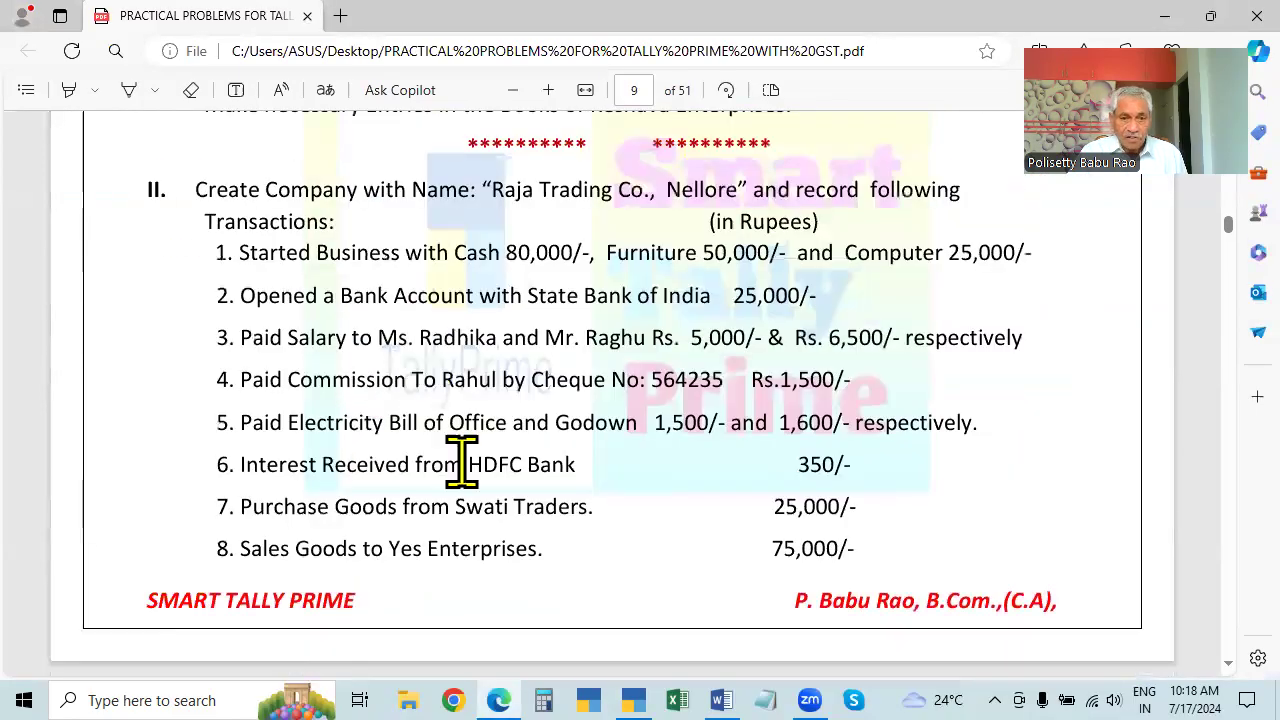
pyautogui.scroll(1, 463, 457)
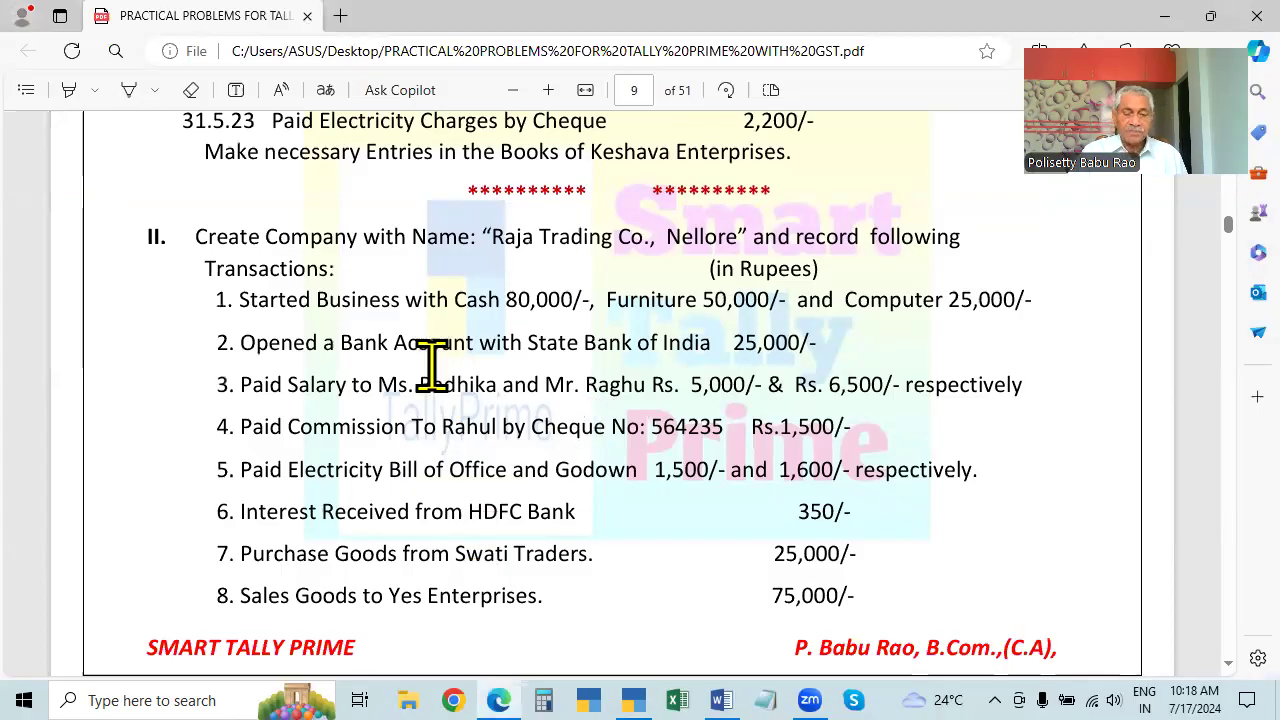
pyautogui.scroll(-6, 431, 365)
pyautogui.scroll(-1, 433, 367)
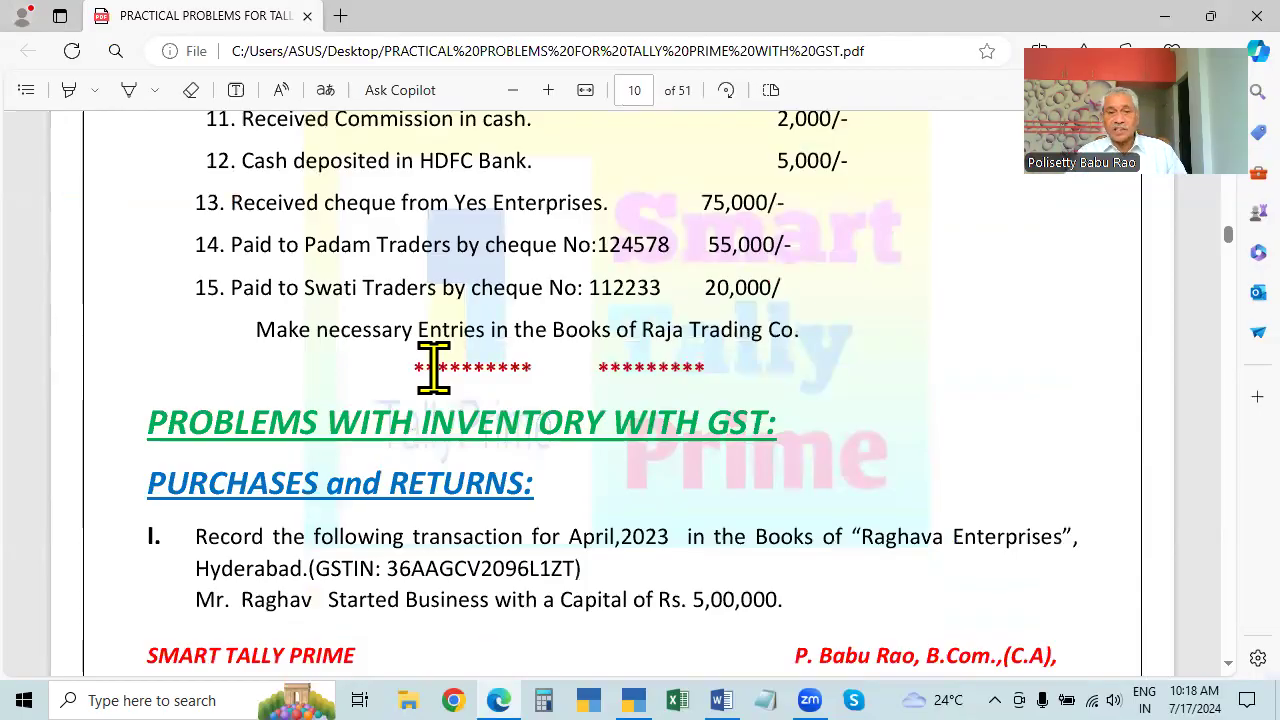
pyautogui.scroll(6, 433, 367)
pyautogui.scroll(6, 432, 366)
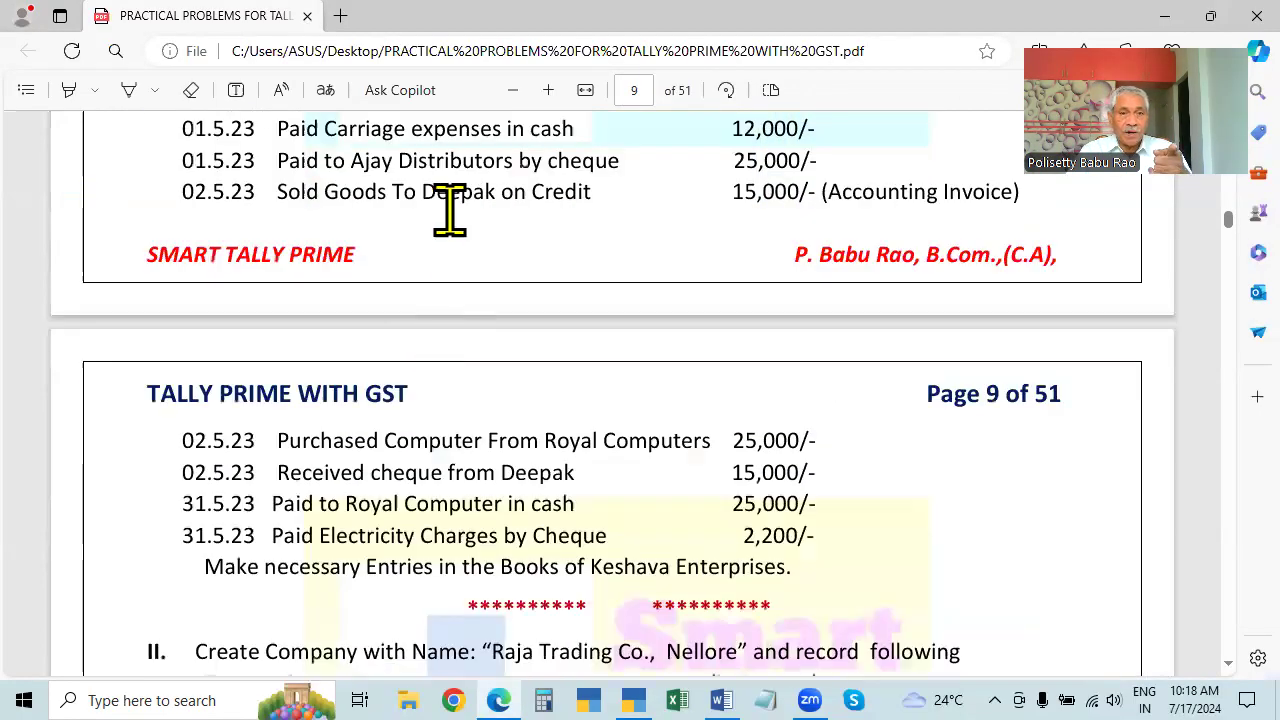
pyautogui.scroll(3, 449, 300)
pyautogui.scroll(-5, 443, 325)
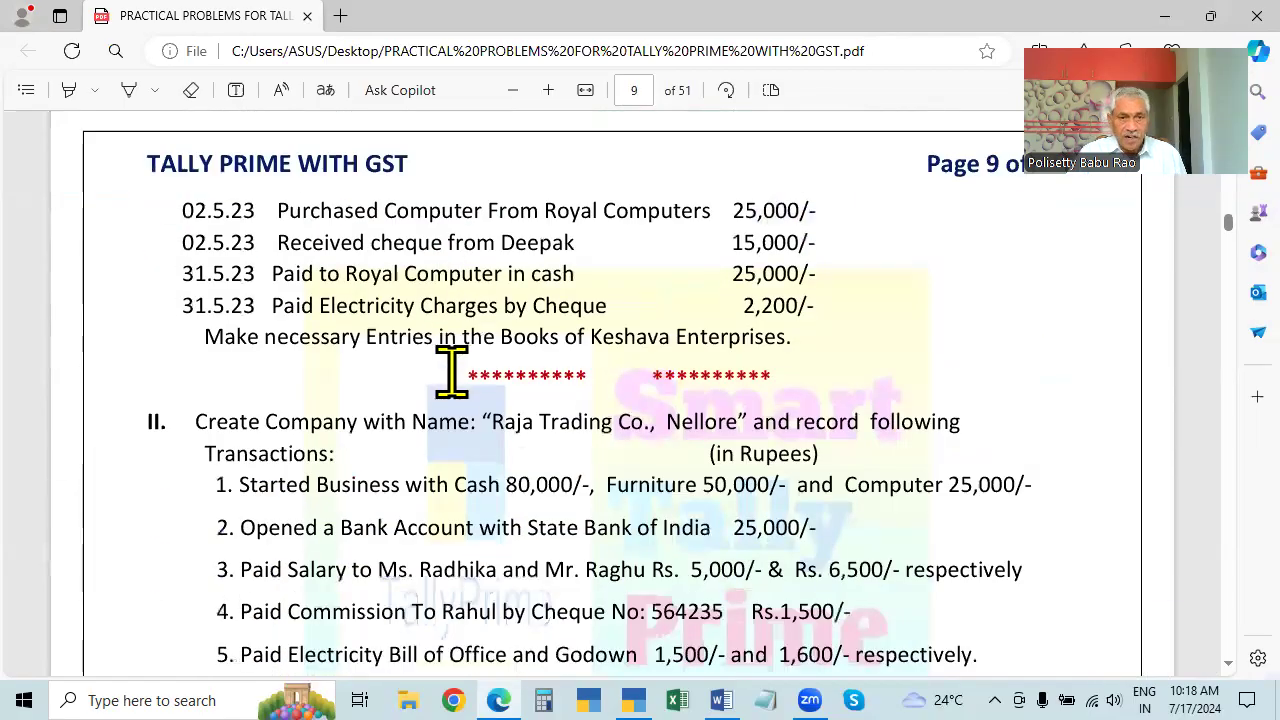
pyautogui.scroll(-2, 458, 390)
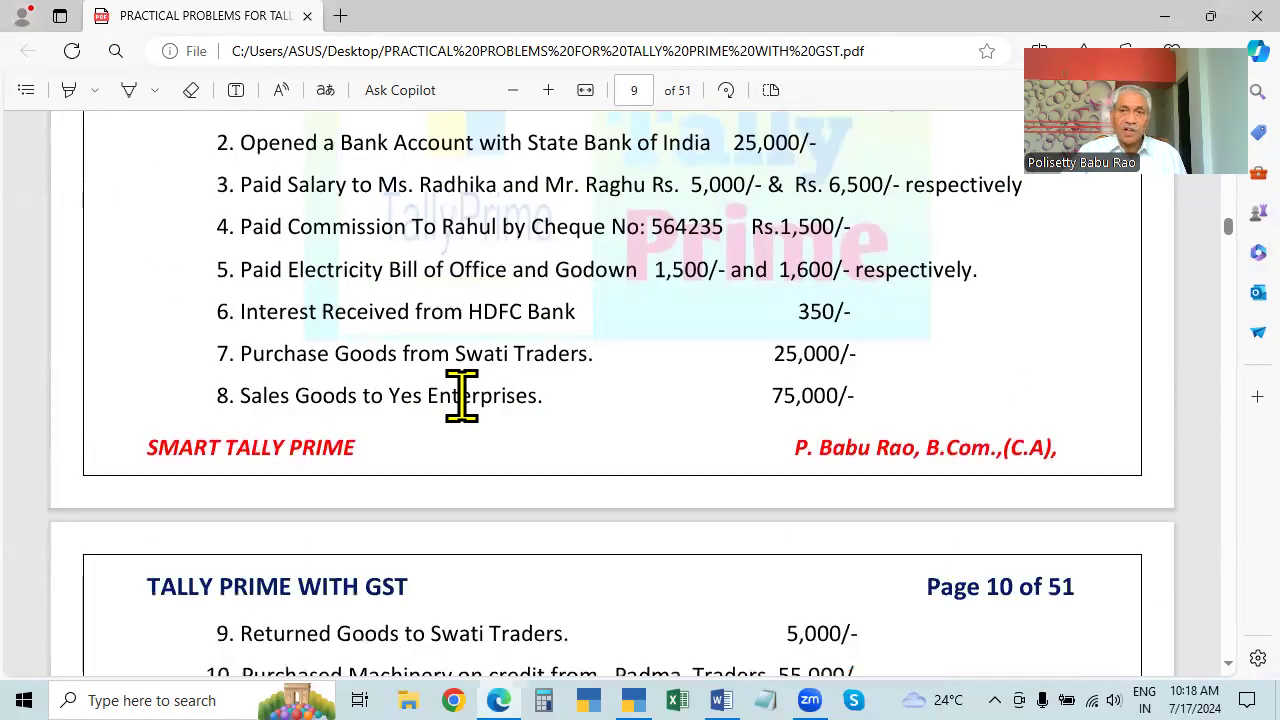
pyautogui.scroll(2, 461, 396)
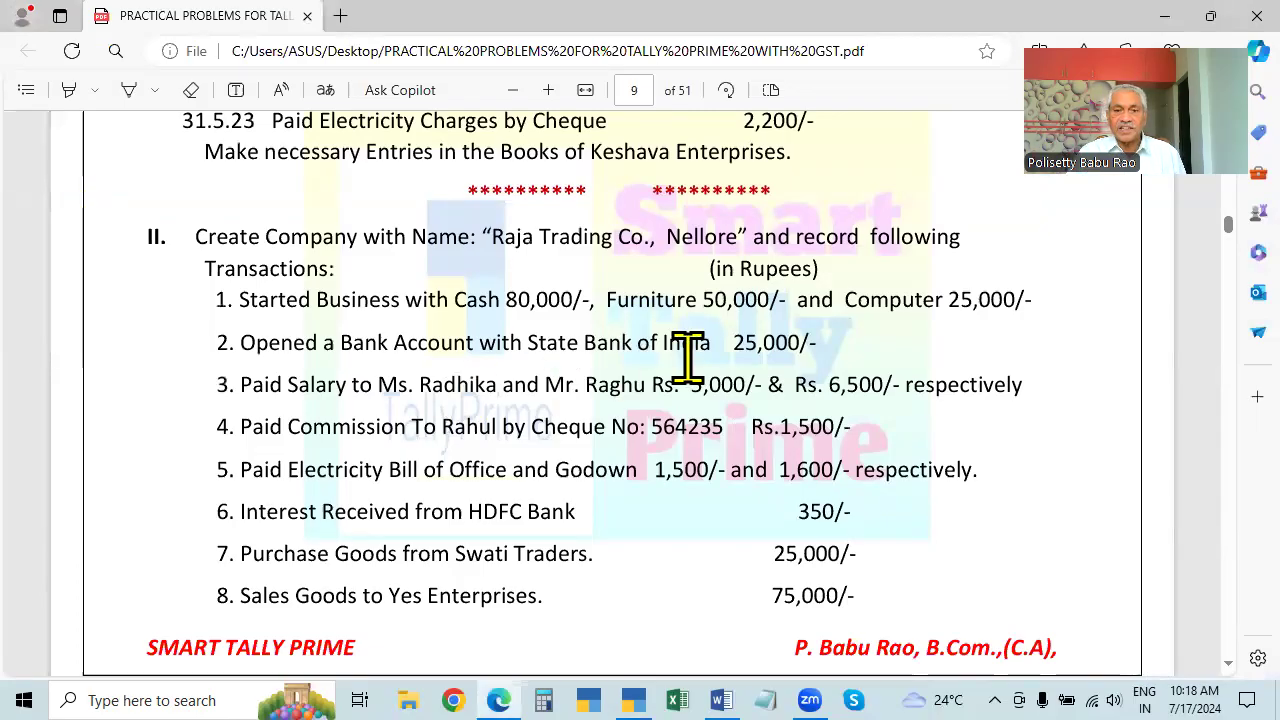
# Check TallyPrime's Gateway of Tally, return to the PDF and reread the opening of assignment II on page 9.
pyautogui.click(634, 630)
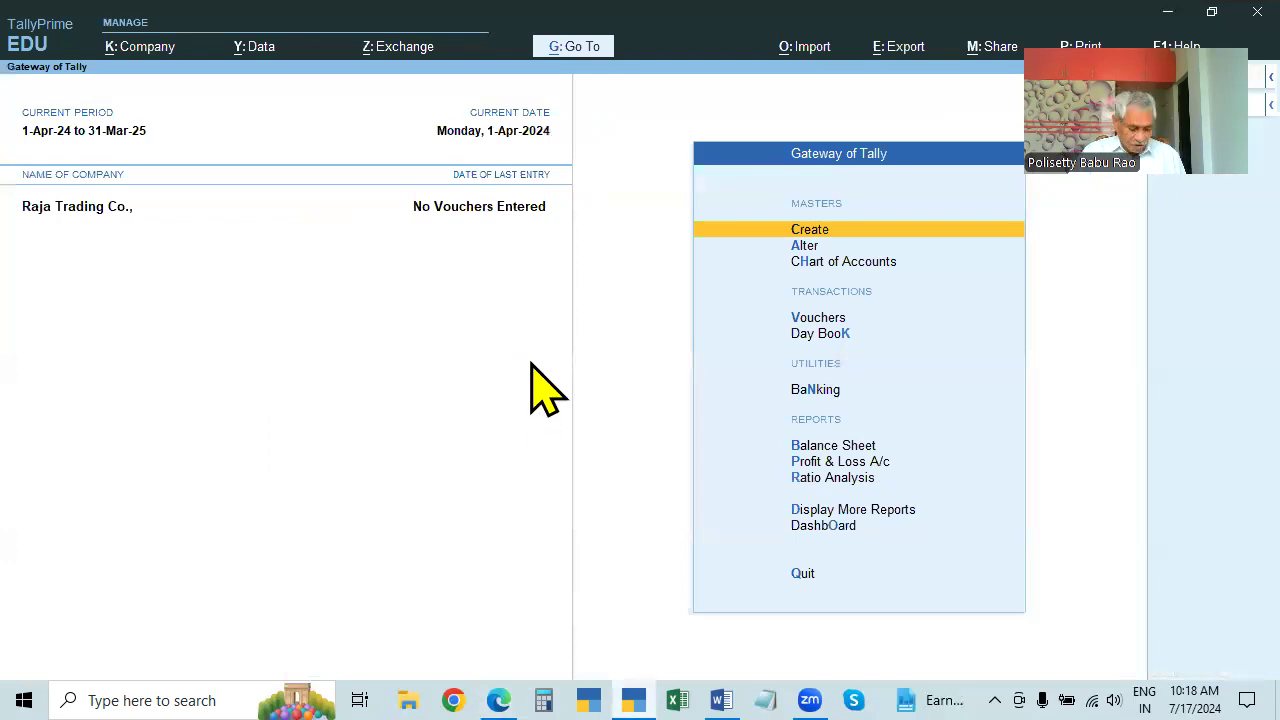
pyautogui.hotkey('alt', 'Tab')
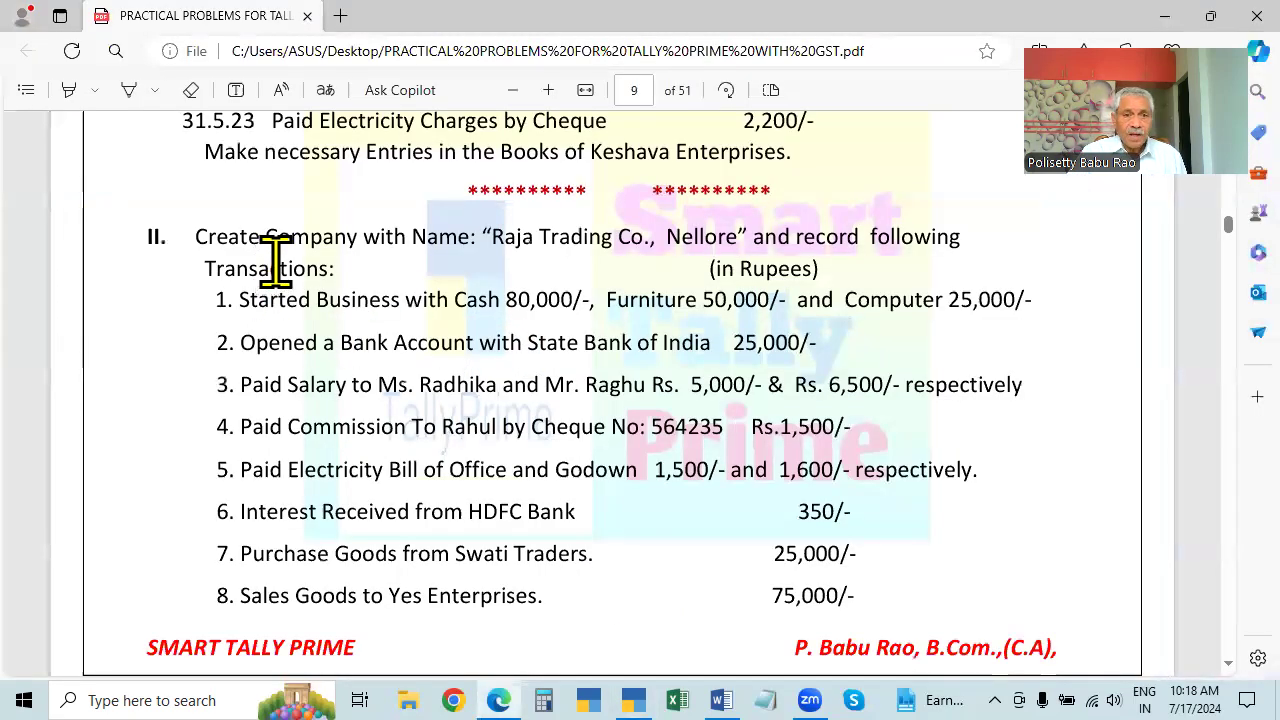
pyautogui.scroll(5, 513, 310)
pyautogui.scroll(3, 748, 329)
pyautogui.scroll(-6, 786, 314)
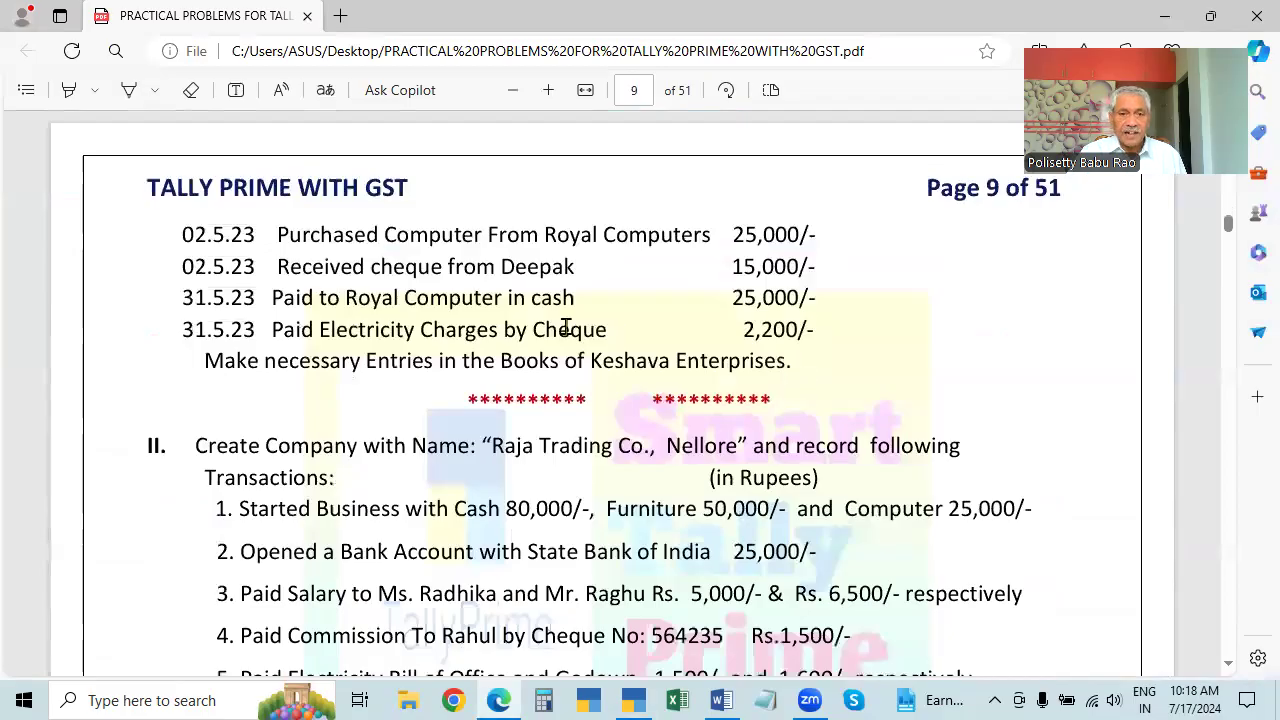
pyautogui.scroll(-2, 566, 327)
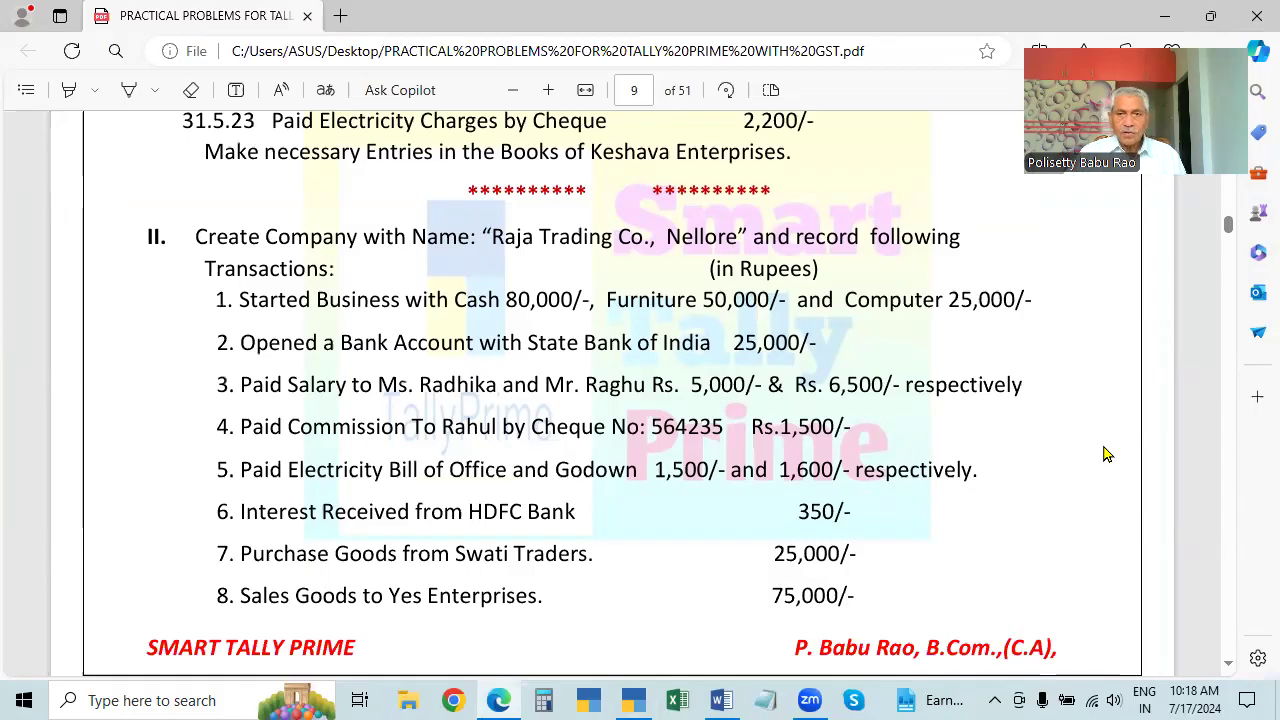
pyautogui.scroll(2, 1052, 418)
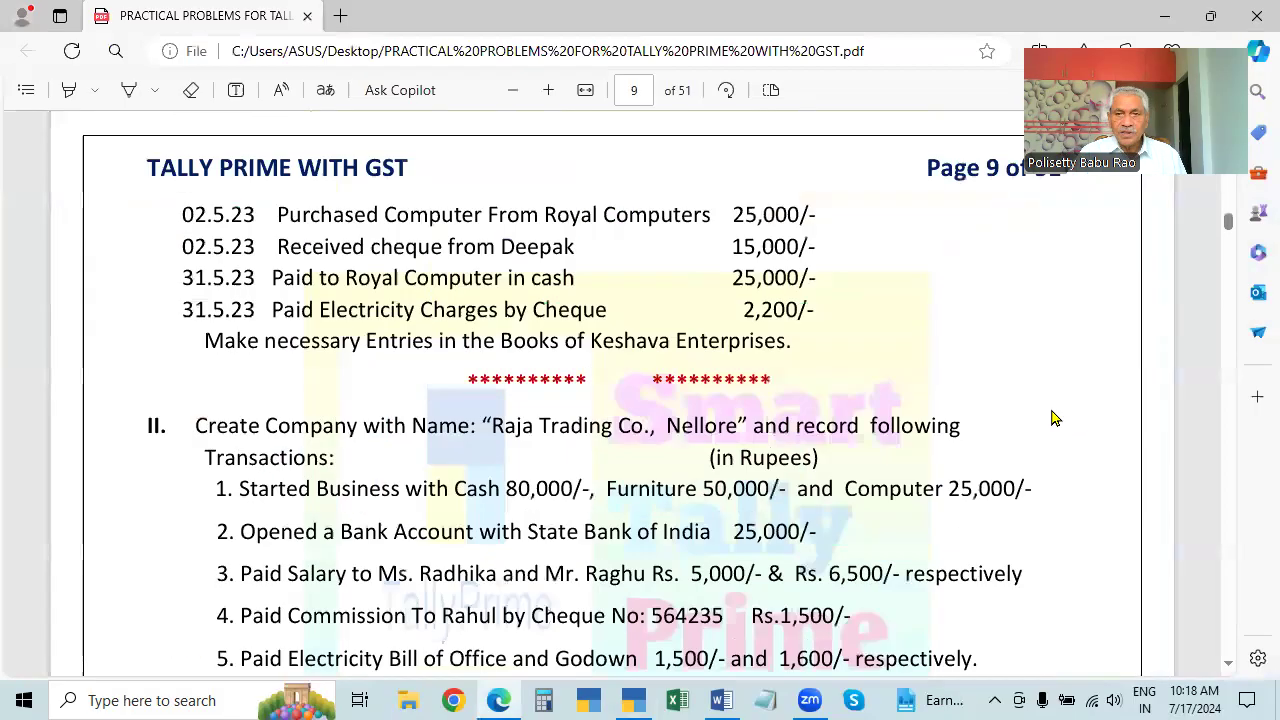
pyautogui.scroll(2, 1052, 418)
# Switch to TallyPrime and open voucher entry for Raja Trading Co.
pyautogui.click(635, 699)
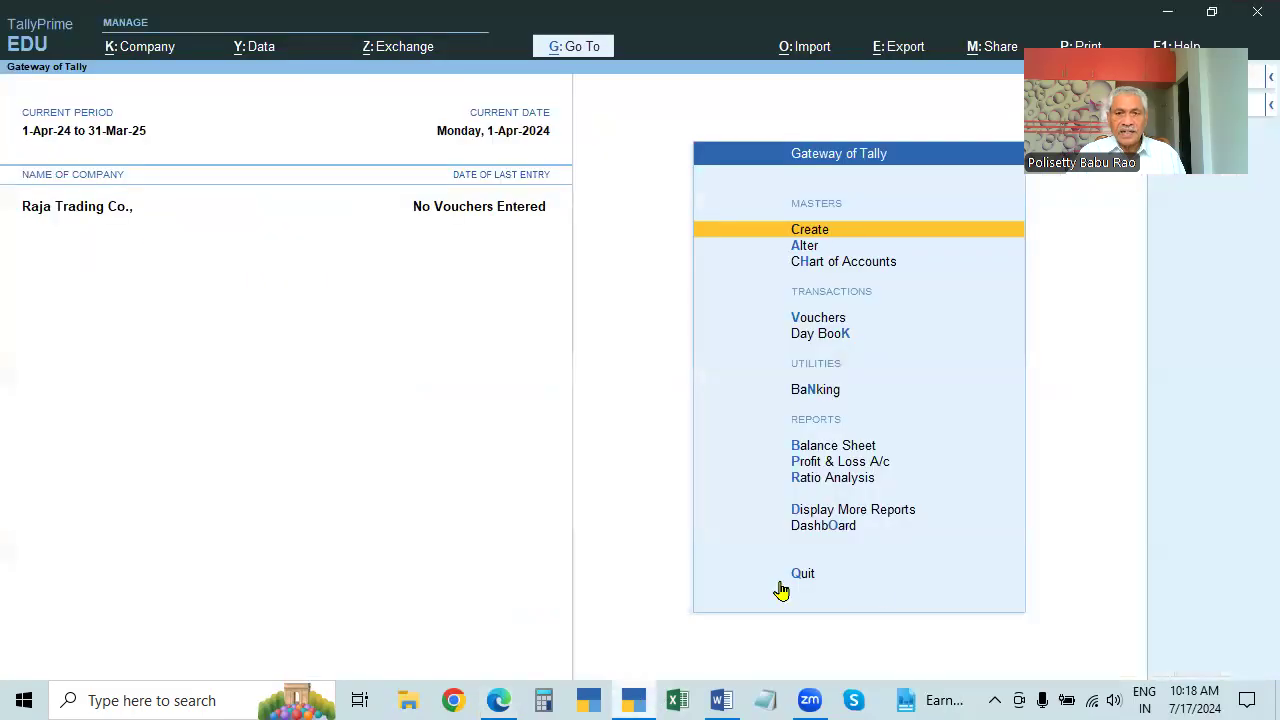
pyautogui.press('Escape')
pyautogui.press('n')
pyautogui.press('Down')
pyautogui.press('Down')
pyautogui.press('Down')
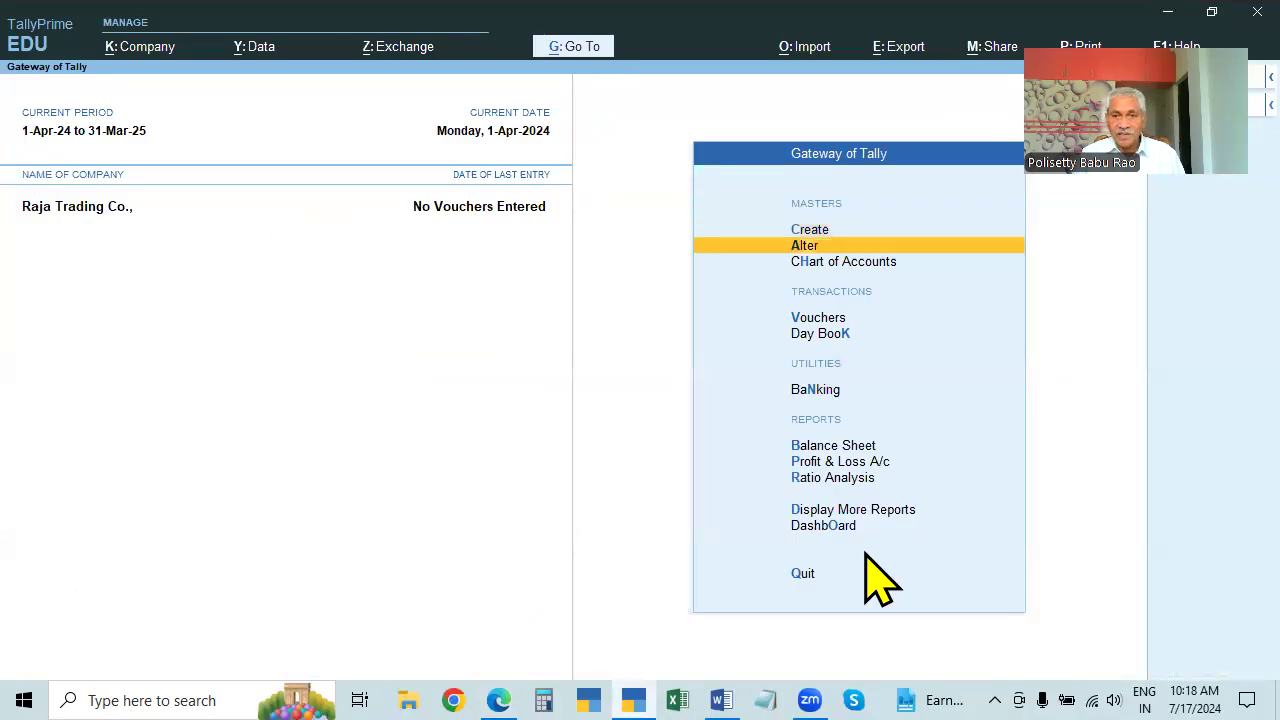
pyautogui.click(1155, 224)
pyautogui.click(562, 380)
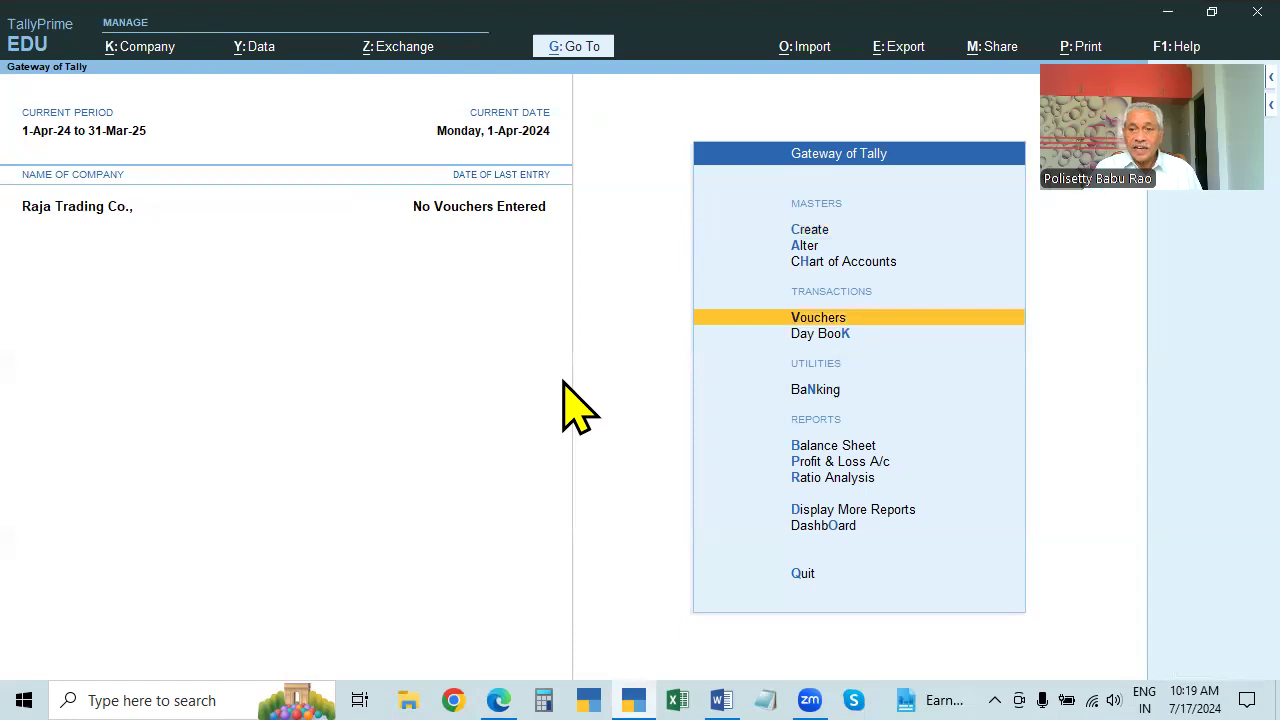
pyautogui.press('Return')
pyautogui.moveTo(1165, 120); pyautogui.dragTo(158, 392)
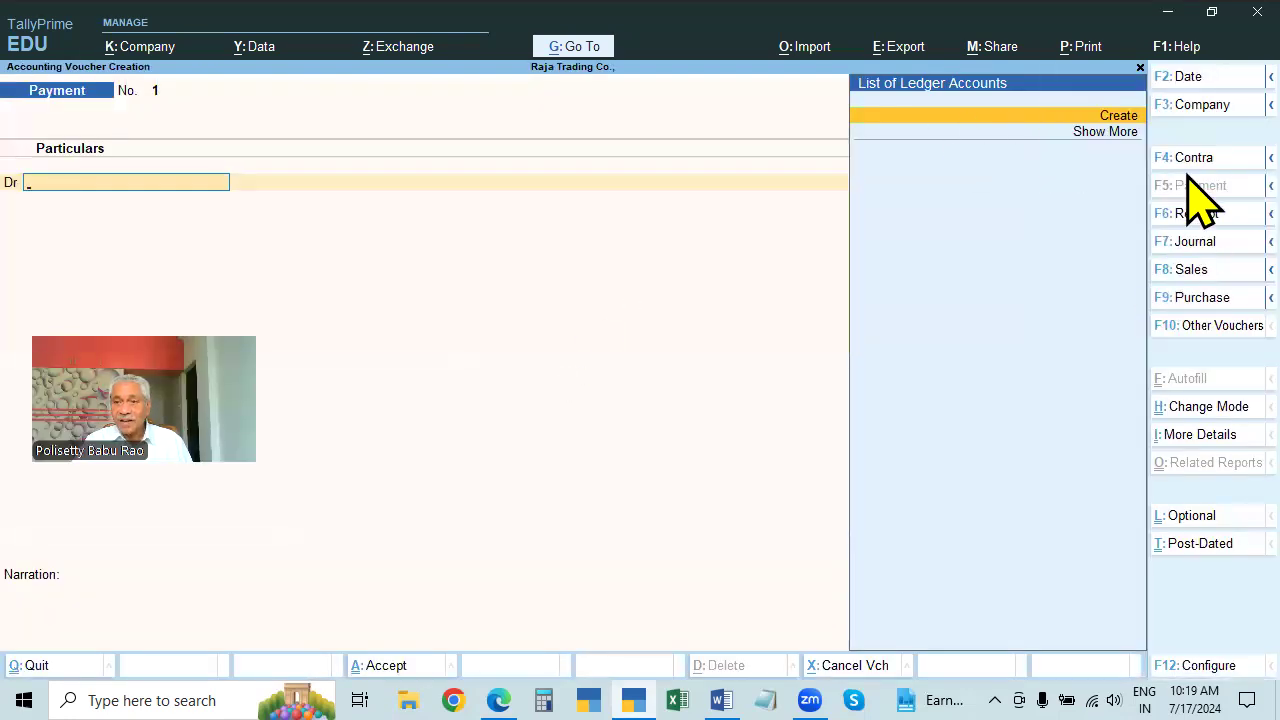
# Change the voucher type to Journal and look through the list of accounting voucher types.
pyautogui.click(1200, 243)
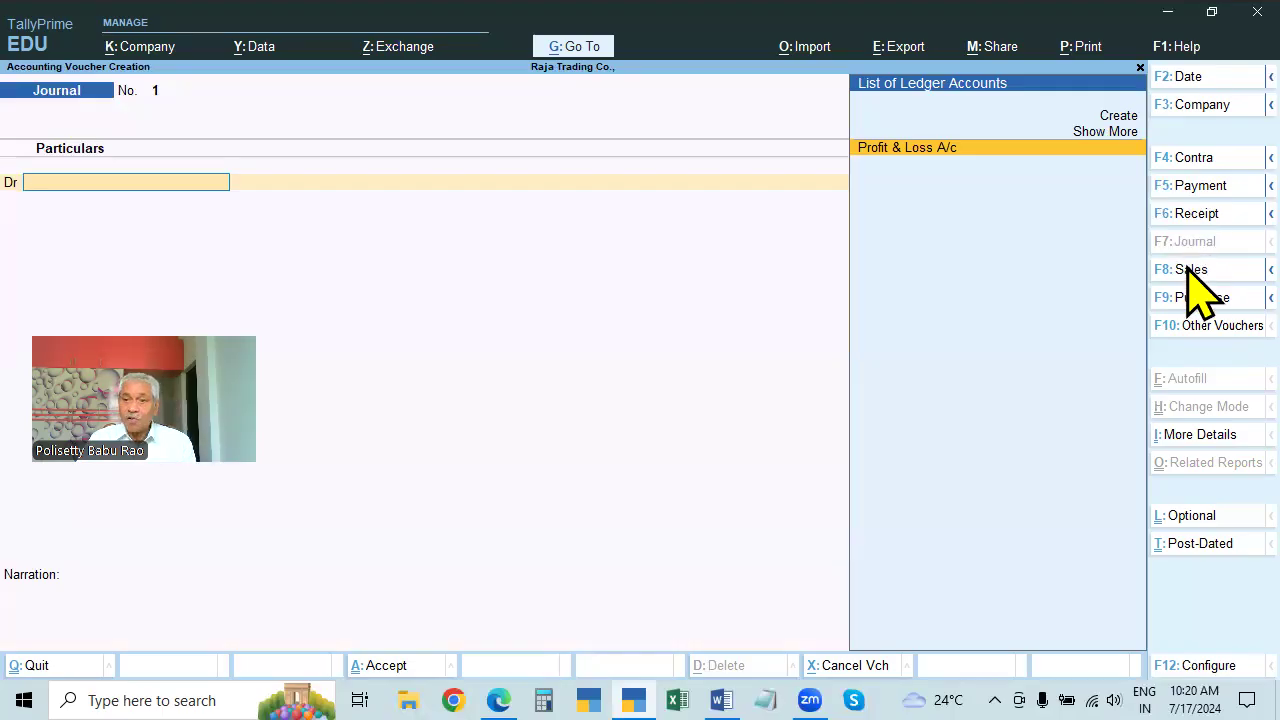
pyautogui.click(1237, 326)
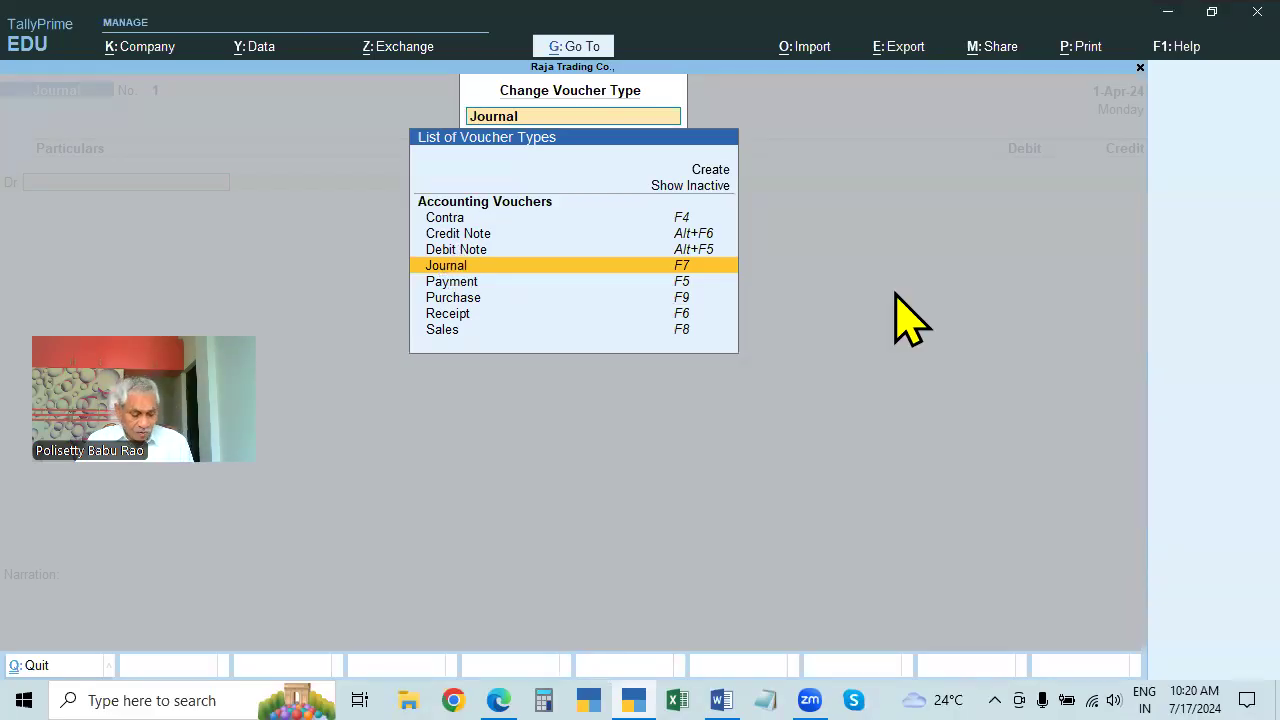
pyautogui.press('BackSpace')
pyautogui.press('Escape')
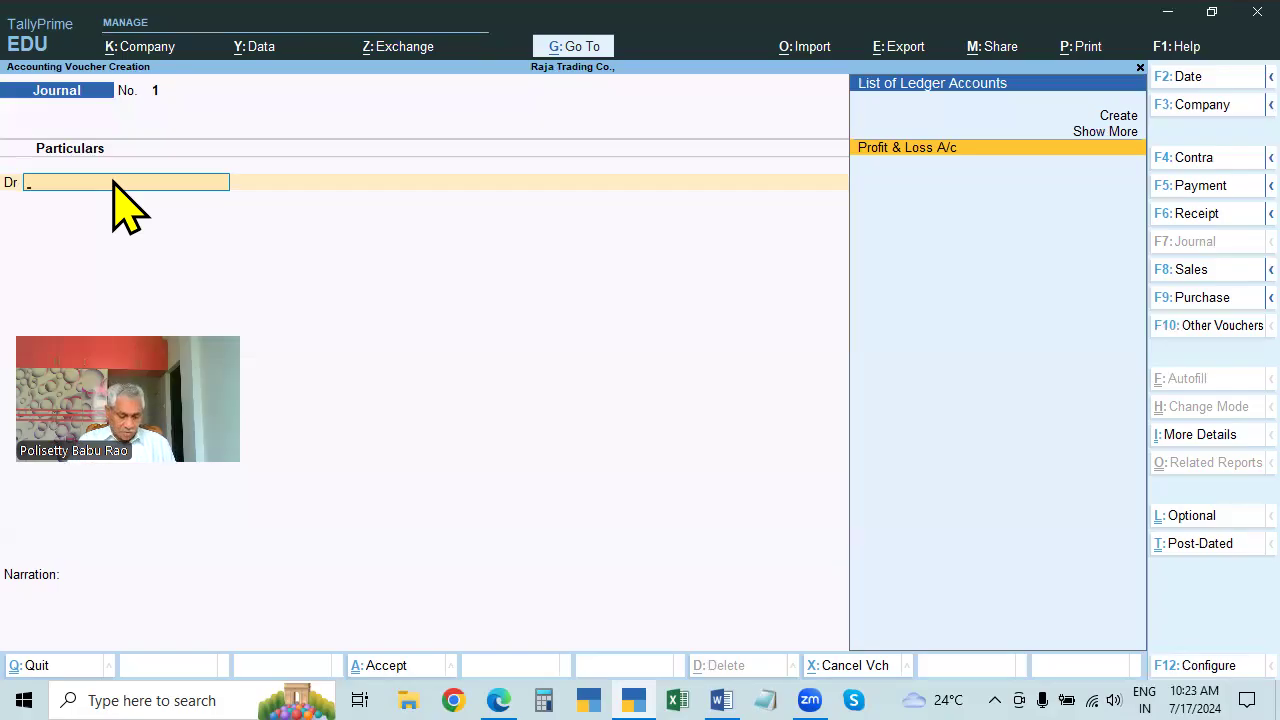
# Create a Furniture ledger under Fixed Assets from the journal voucher's debit line and save it with the default mailing details.
pyautogui.hotkey('alt', 'c')
pyautogui.write('Fur')
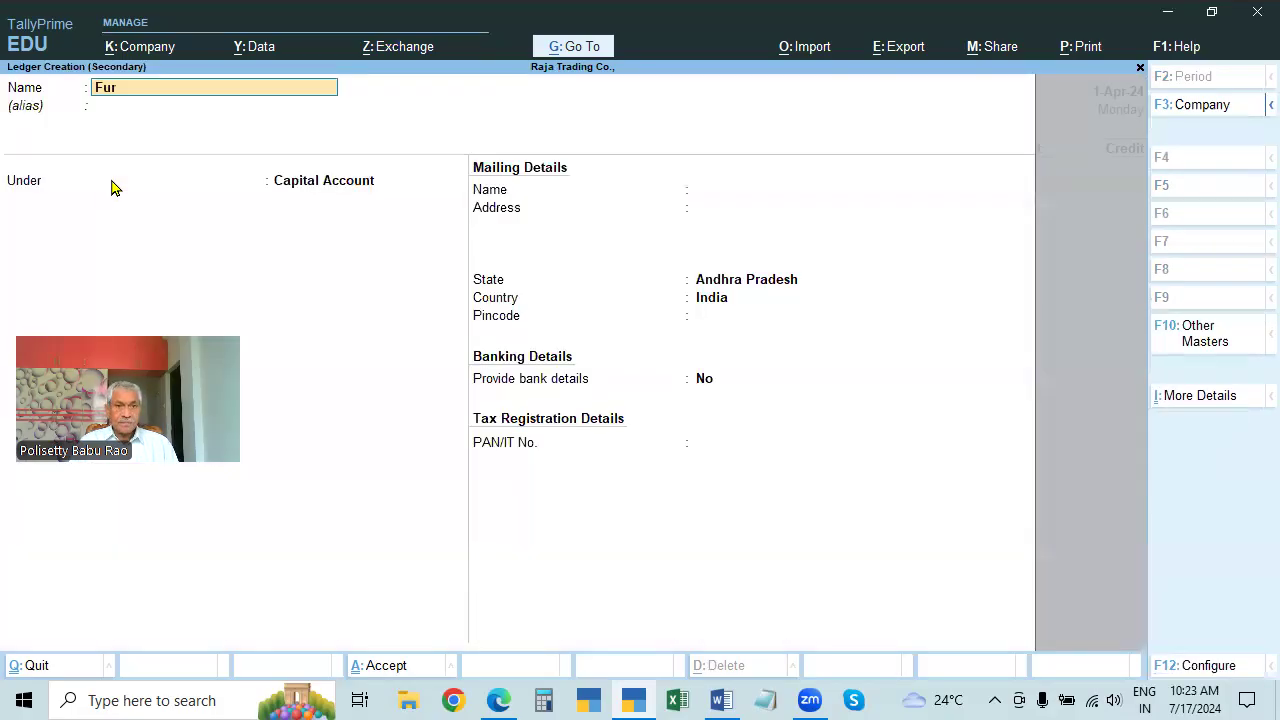
pyautogui.write('niturer')
pyautogui.press('Return')
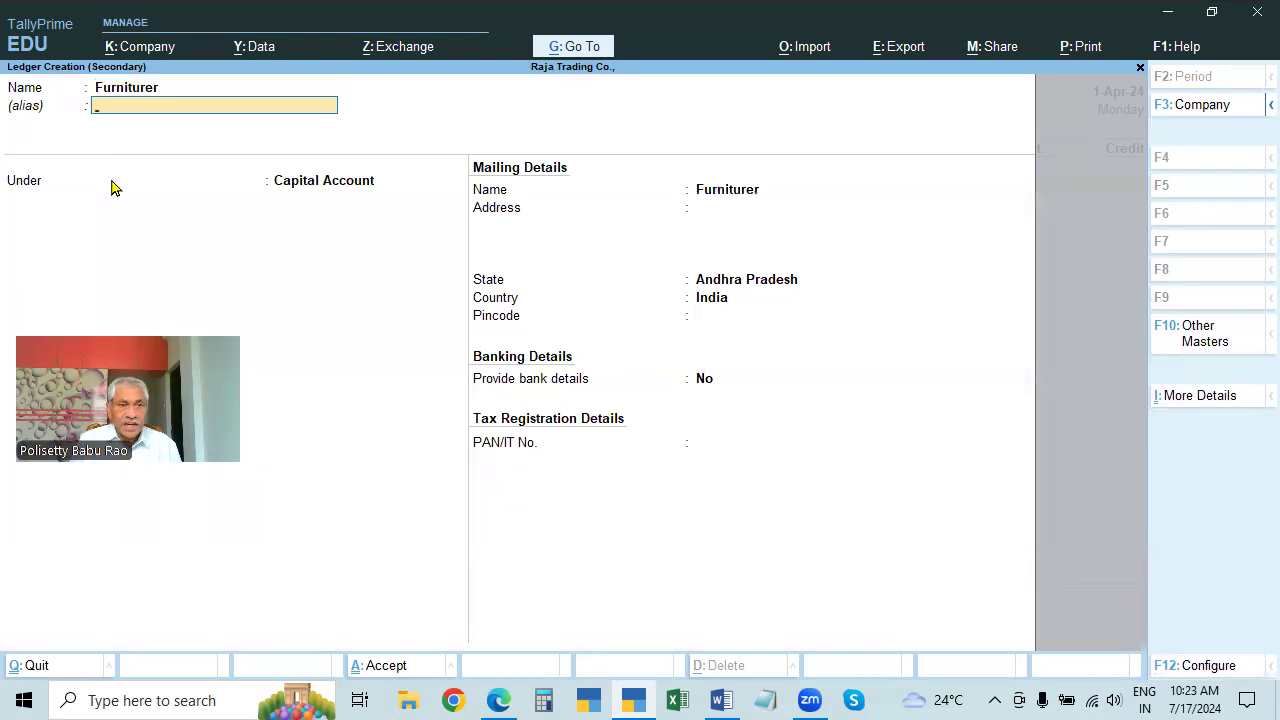
pyautogui.press('BackSpace')
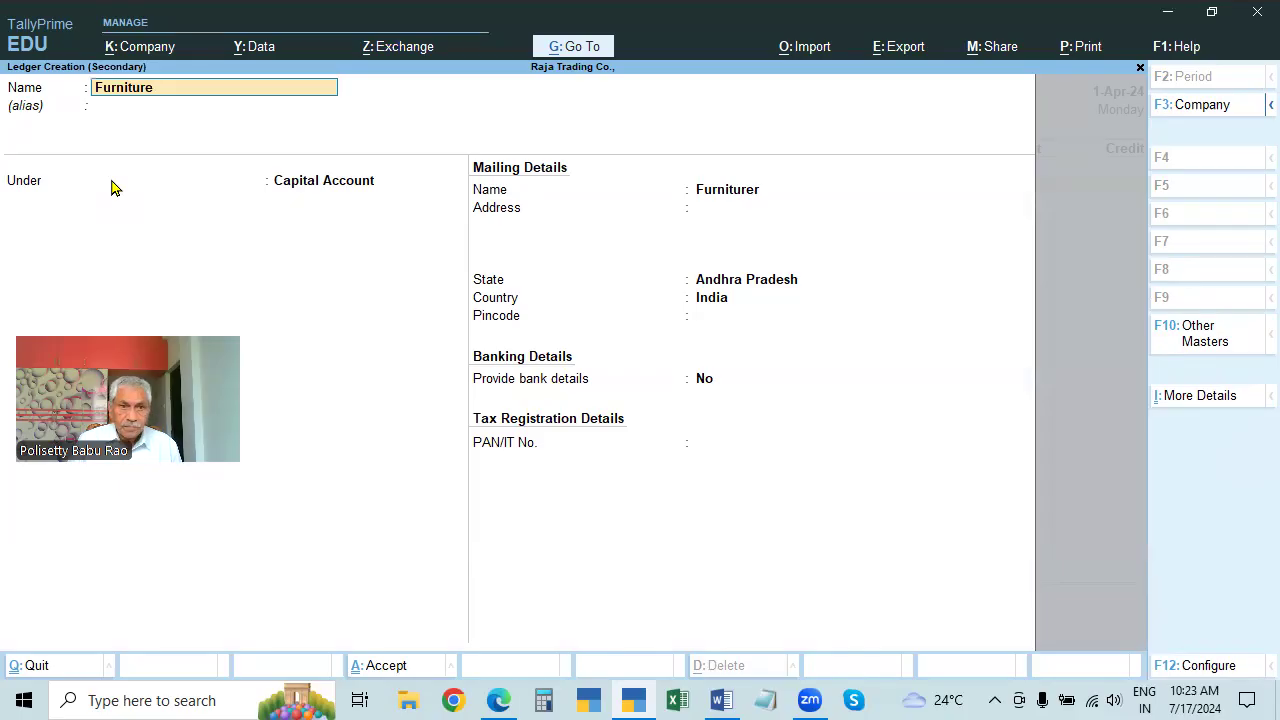
pyautogui.press('Return')
pyautogui.press('Return')
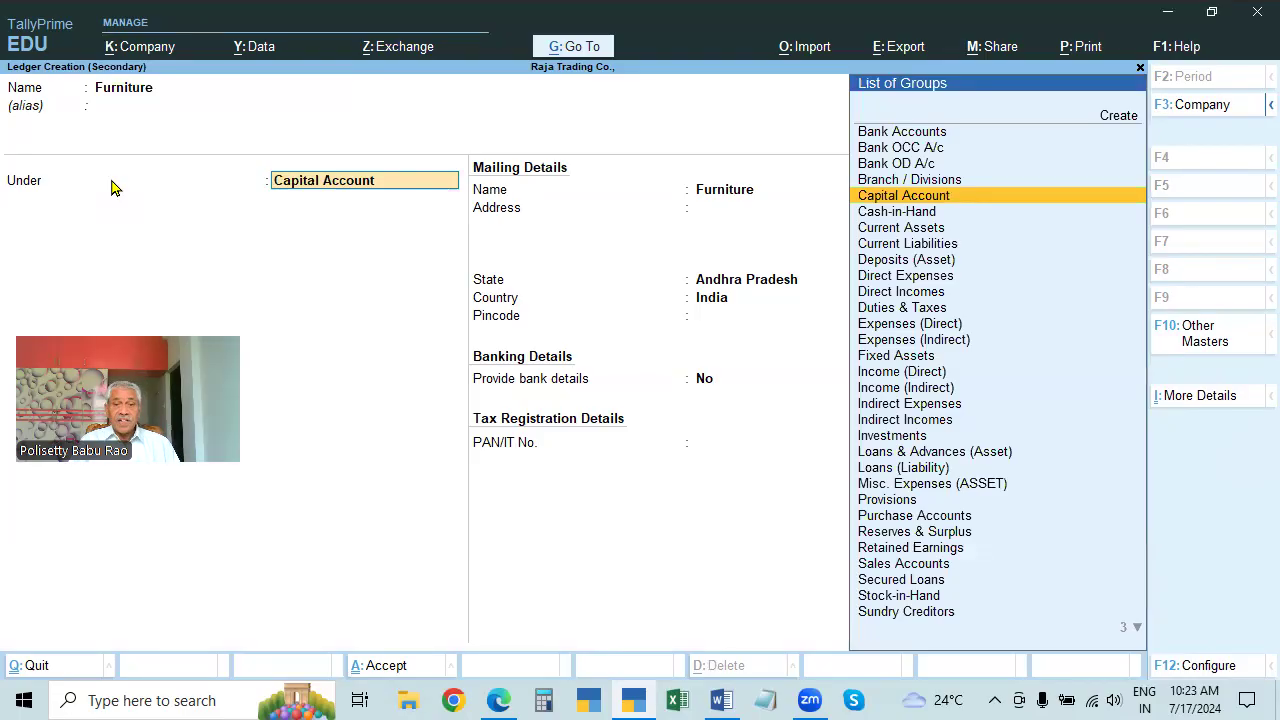
pyautogui.write('Fi')
pyautogui.press('Return')
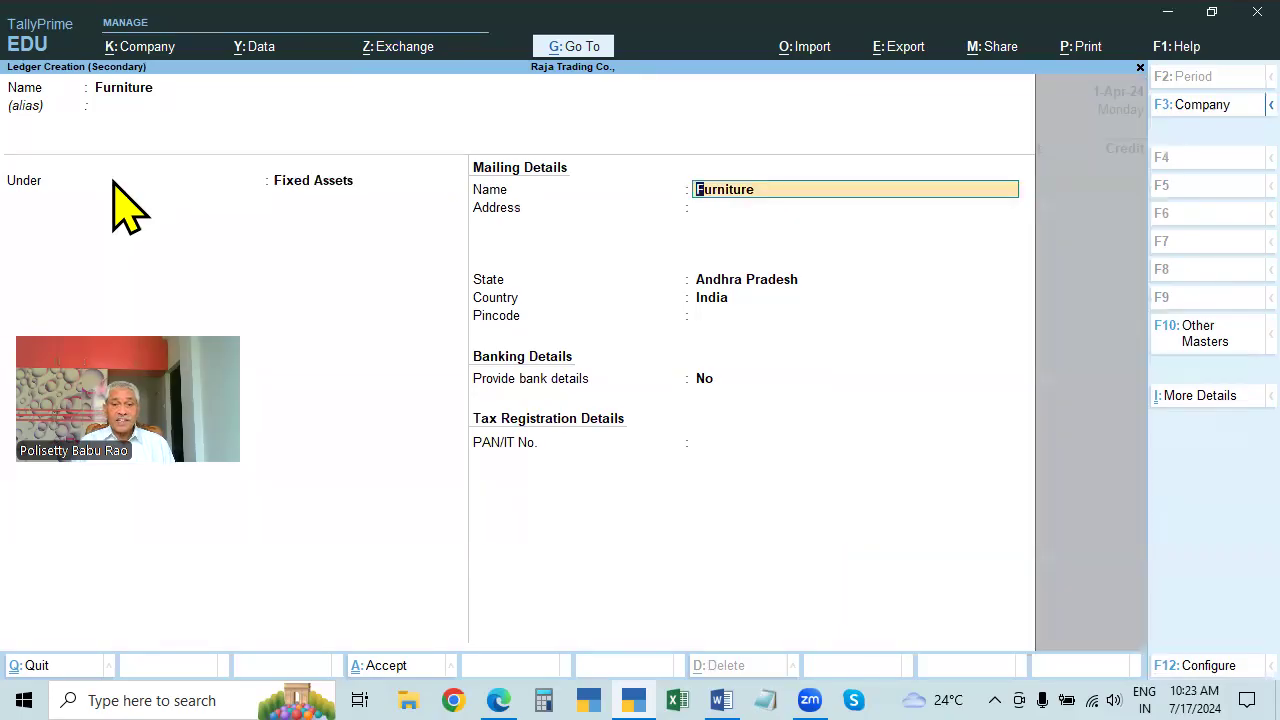
pyautogui.press('Return')
pyautogui.hotkey('ctrl', 'a')
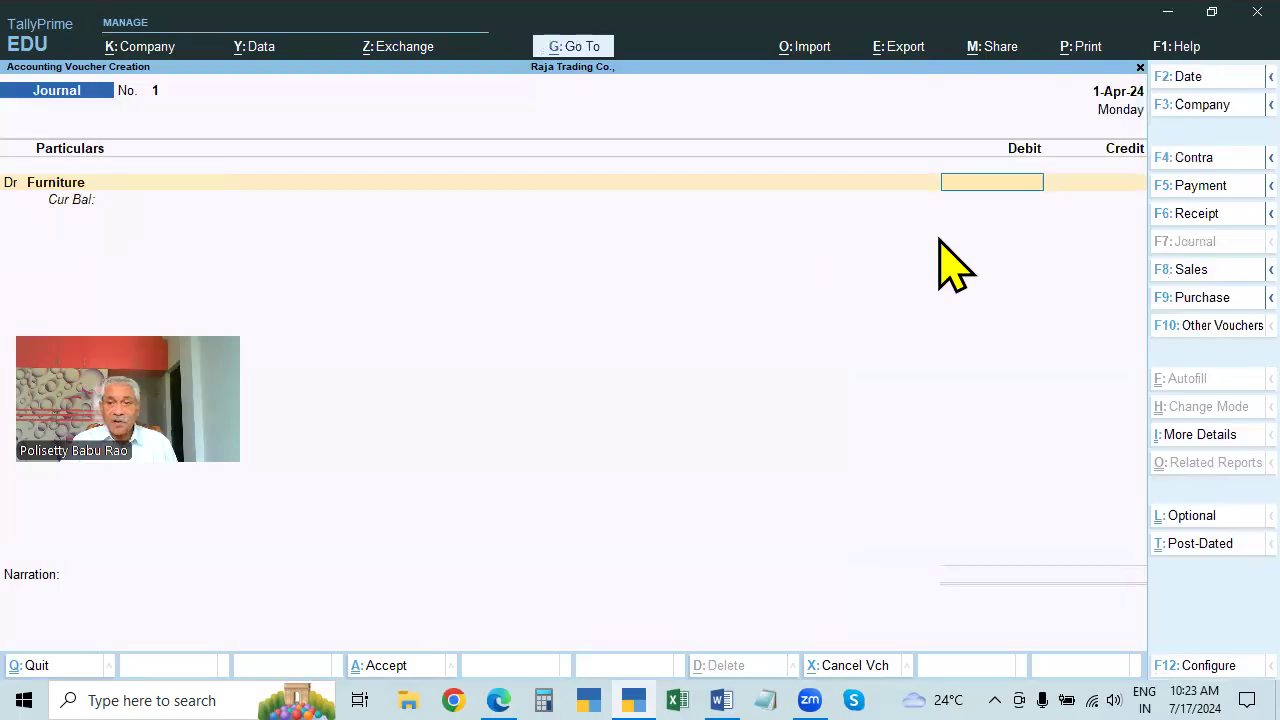
# Debit Furniture with 25000 in the journal voucher and add a credit line.
pyautogui.write('25000')
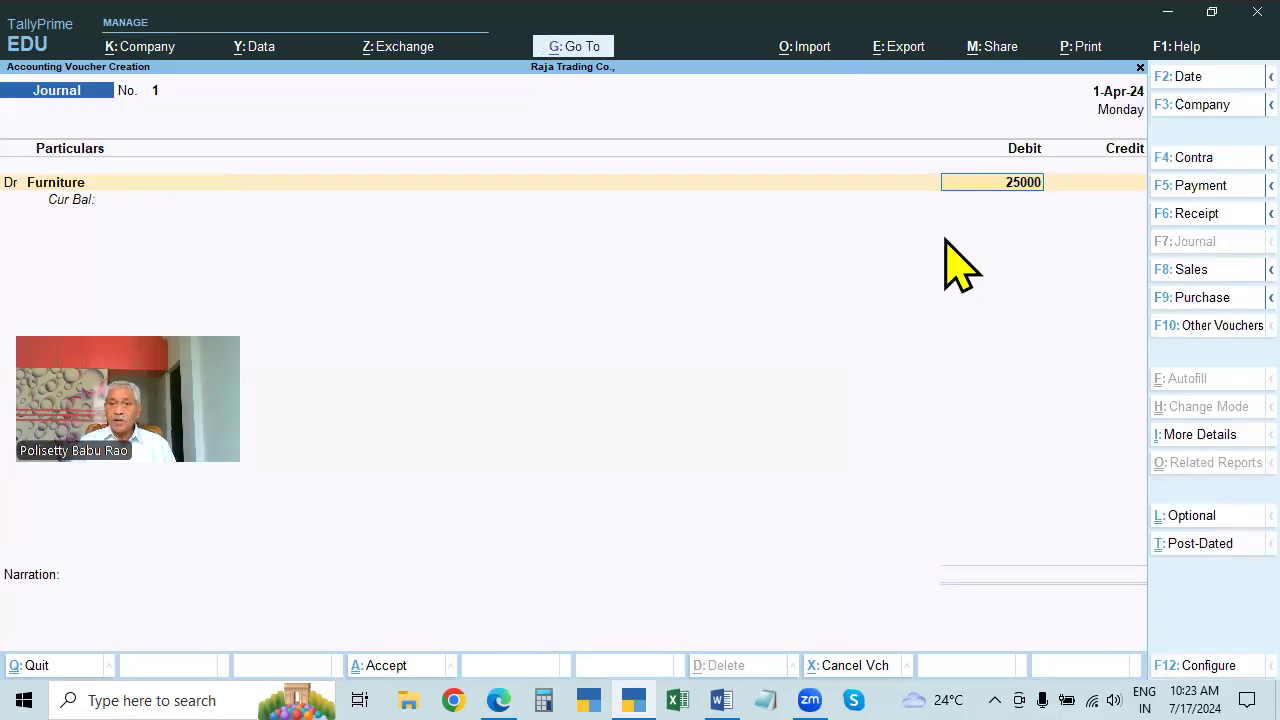
pyautogui.press('Return')
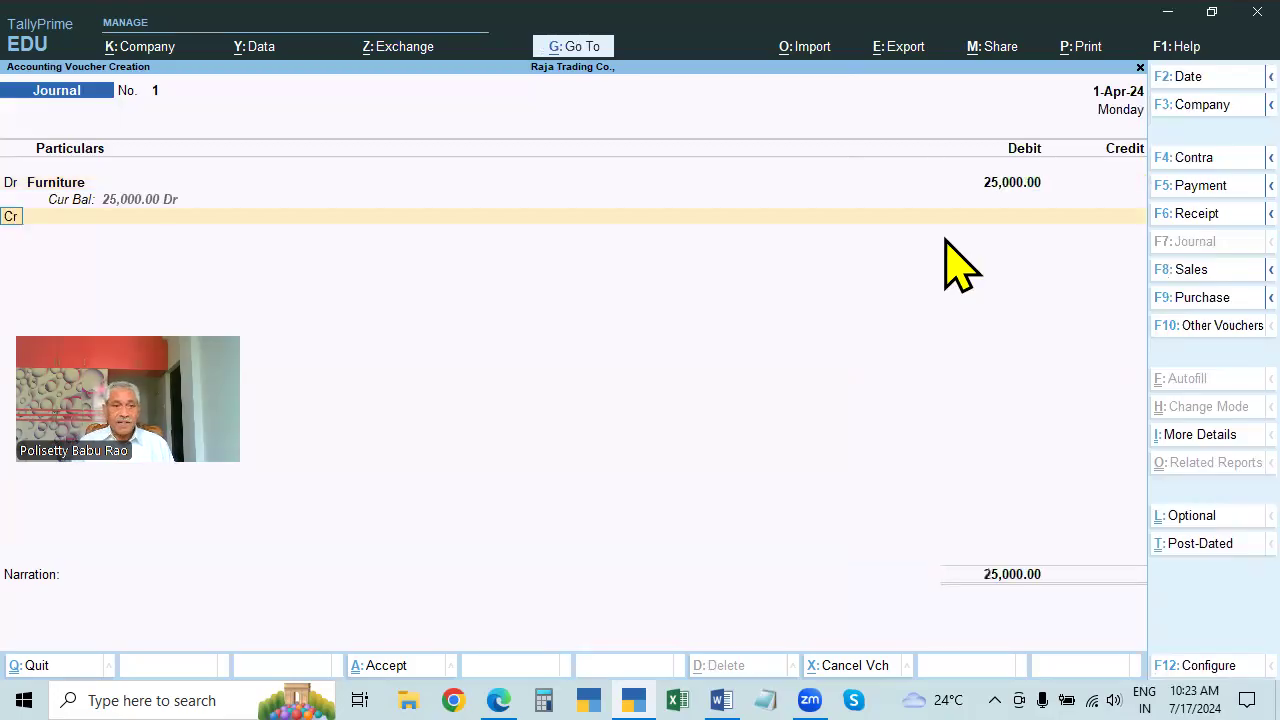
pyautogui.press('Return')
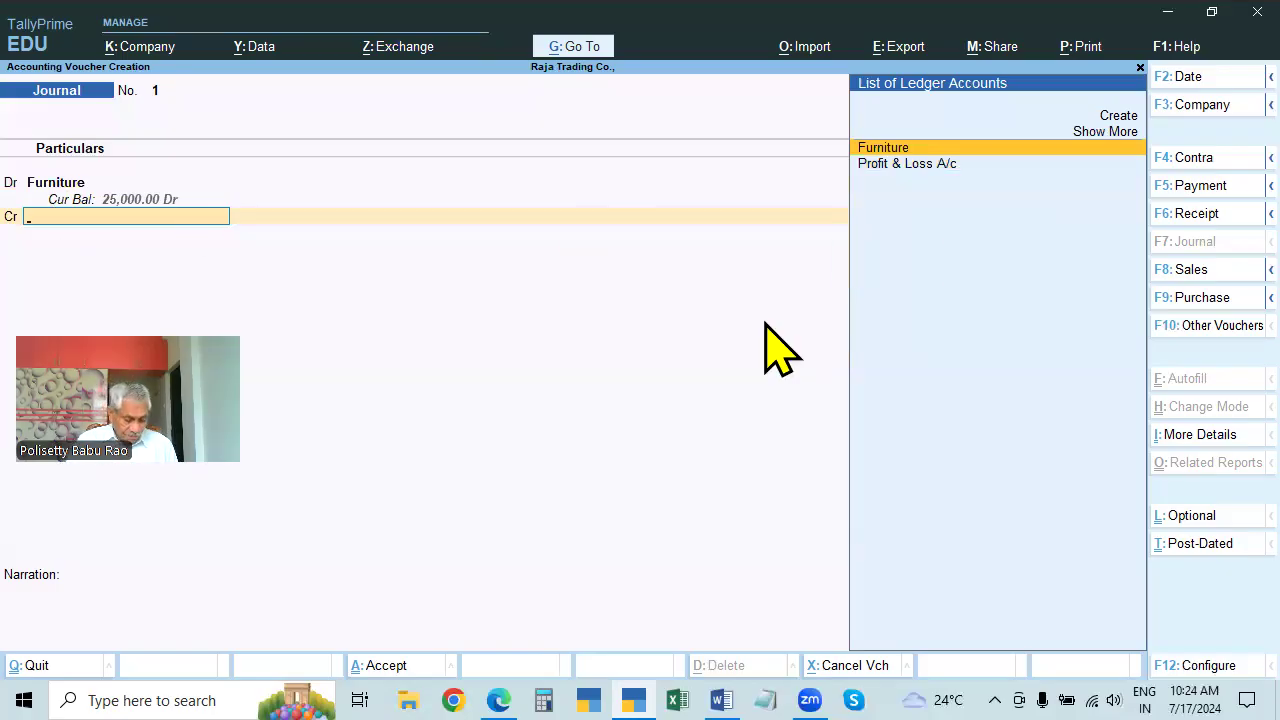
# Start a new ledger named Ranga Furnitures for the credit line and place it under Sundry Creditors.
pyautogui.hotkey('alt', 'c')
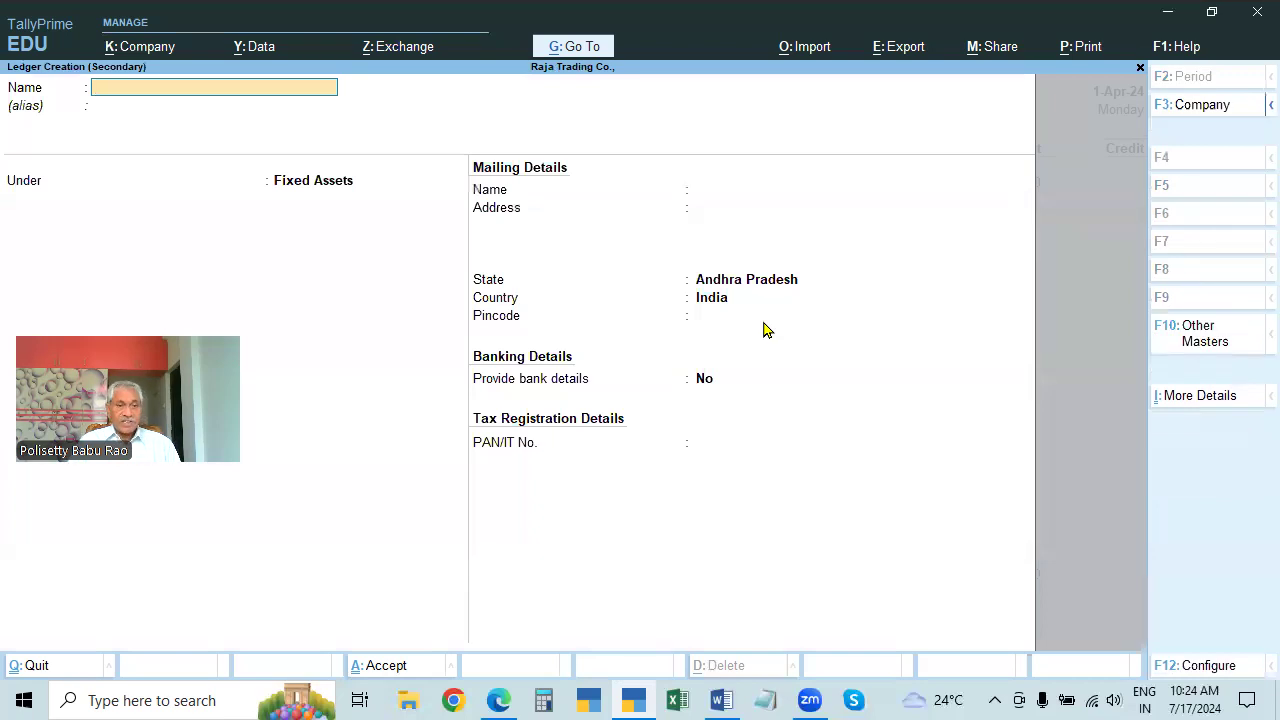
pyautogui.write('Ranga Fu')
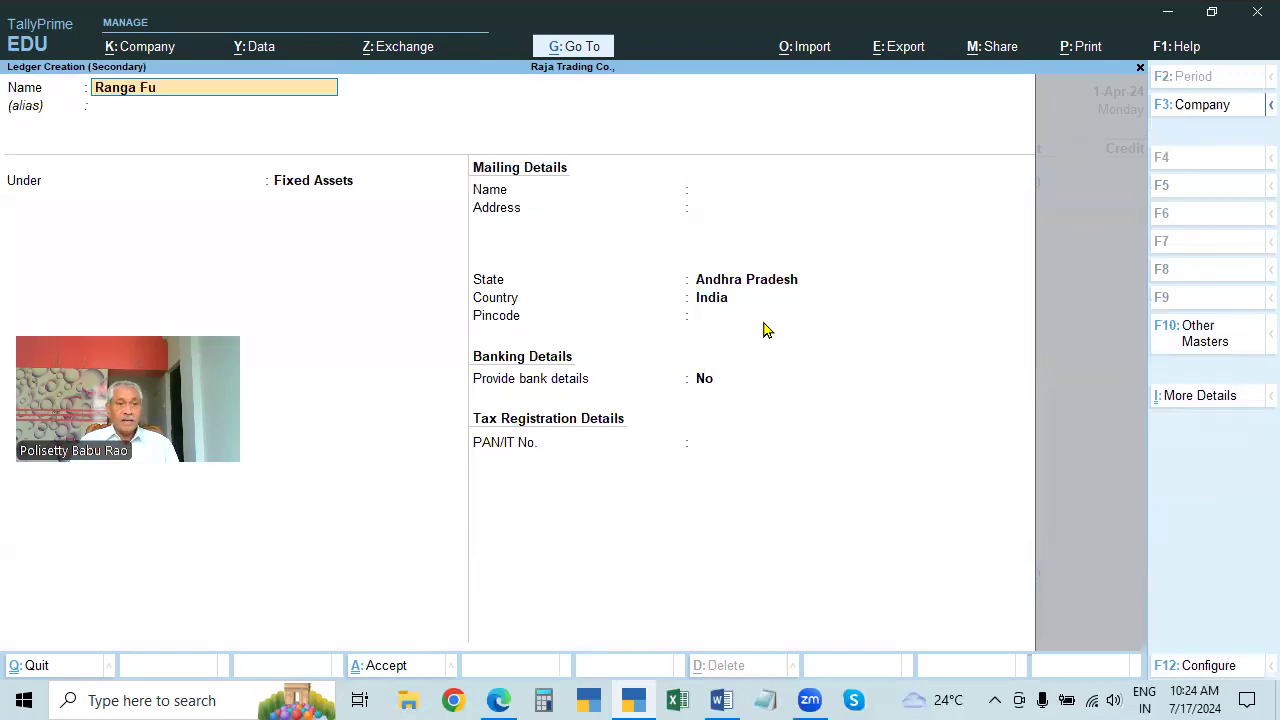
pyautogui.write('rnitures')
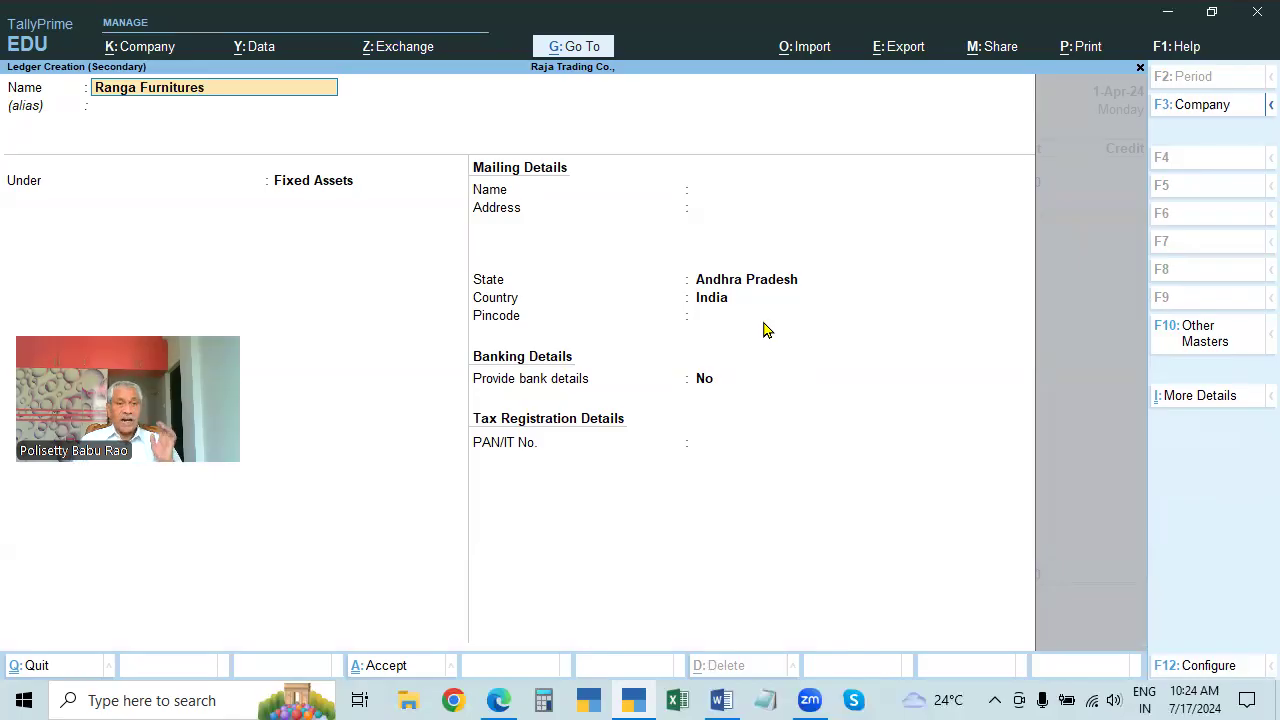
pyautogui.press('Return')
pyautogui.press('Return')
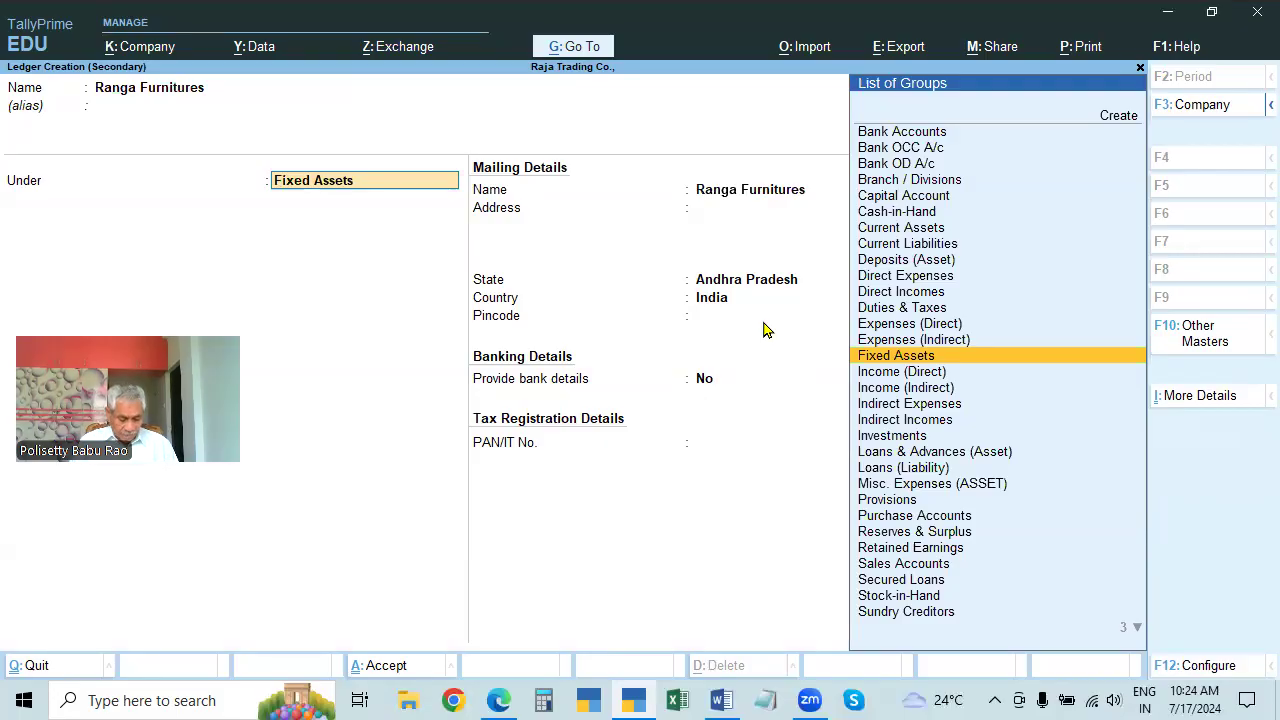
pyautogui.write('Sun')
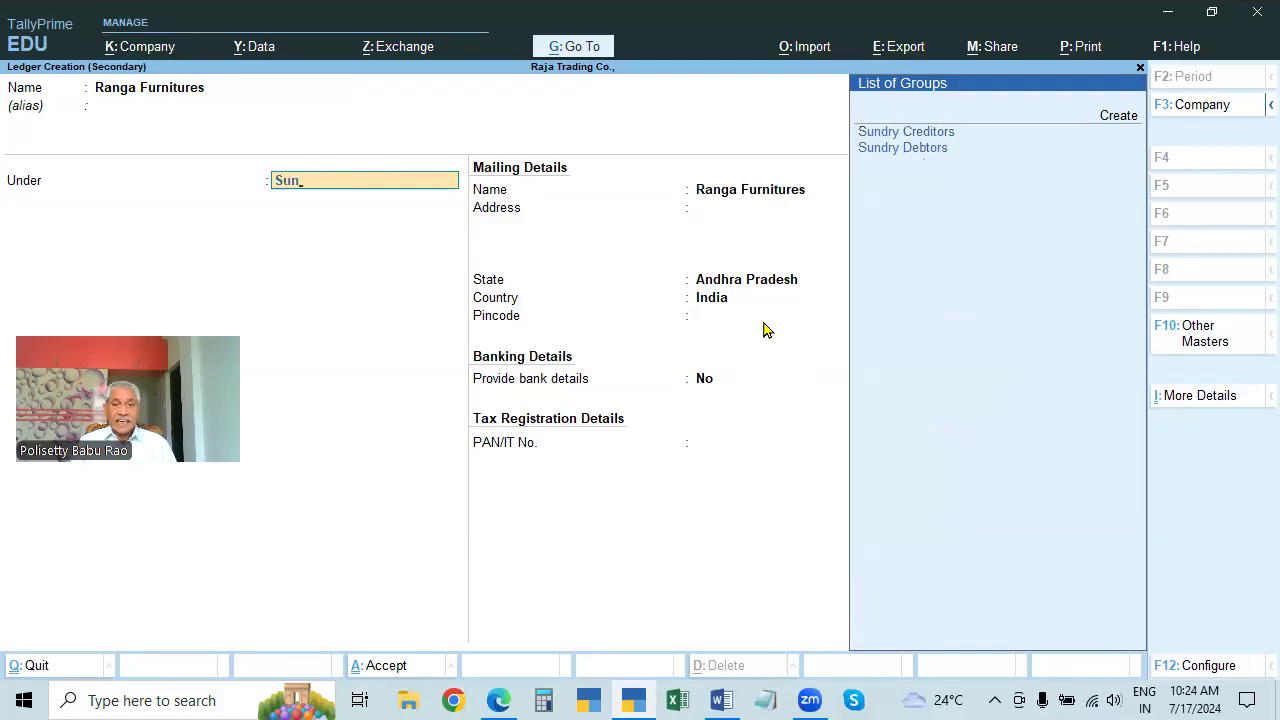
pyautogui.press('Return')
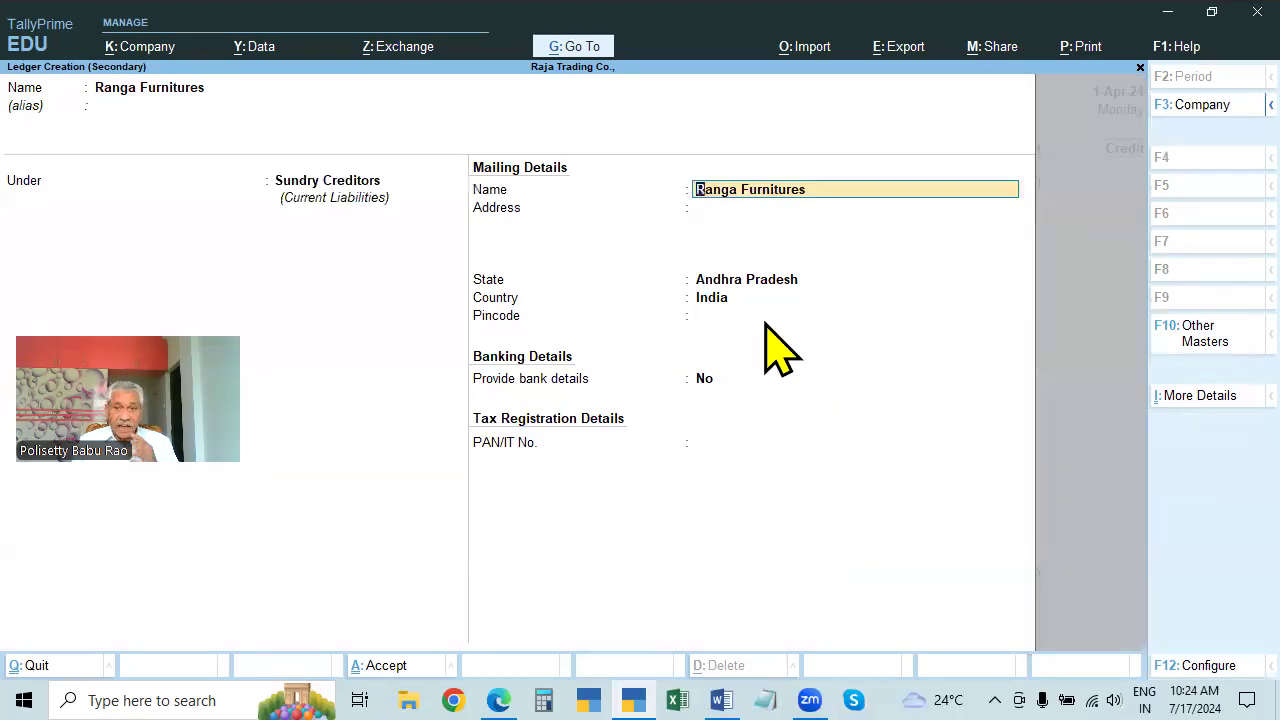
# Keep Andhra Pradesh as the Ranga Furnitures ledger's state, enter the supplier's postal pincode, and save the ledger.
pyautogui.press('Return')
pyautogui.press('Return')
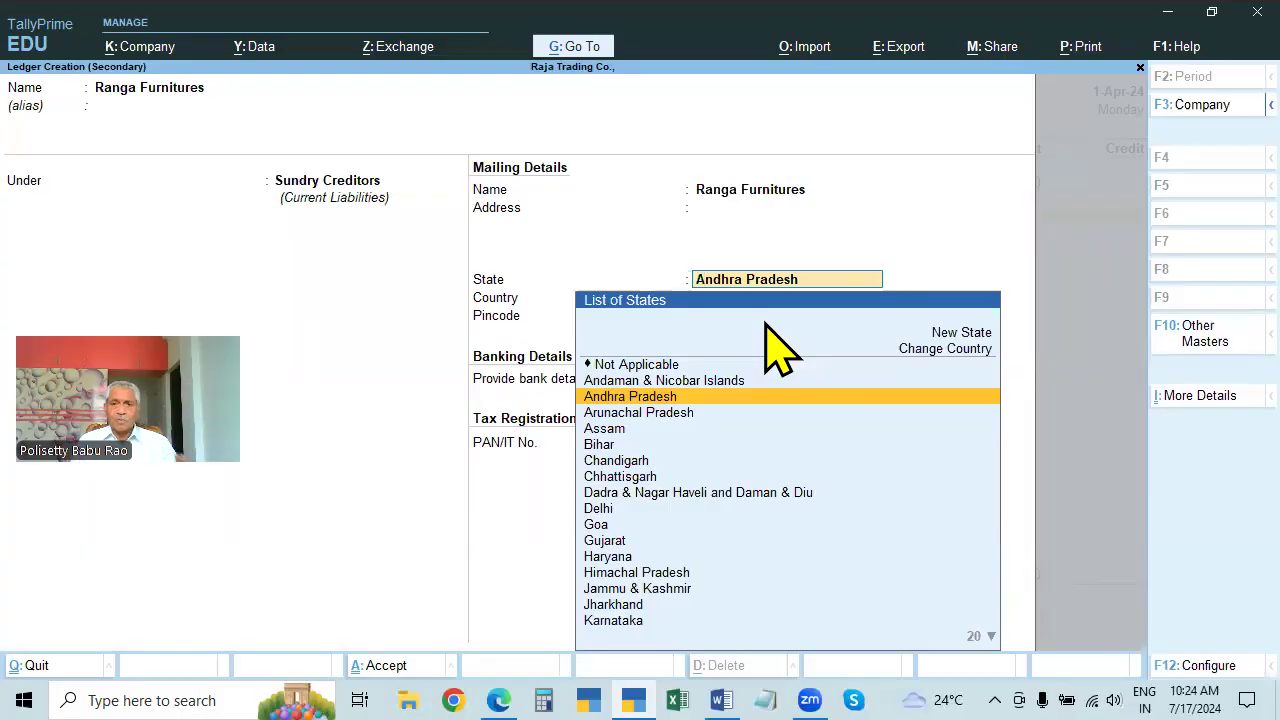
pyautogui.press('Return')
pyautogui.write('52466')
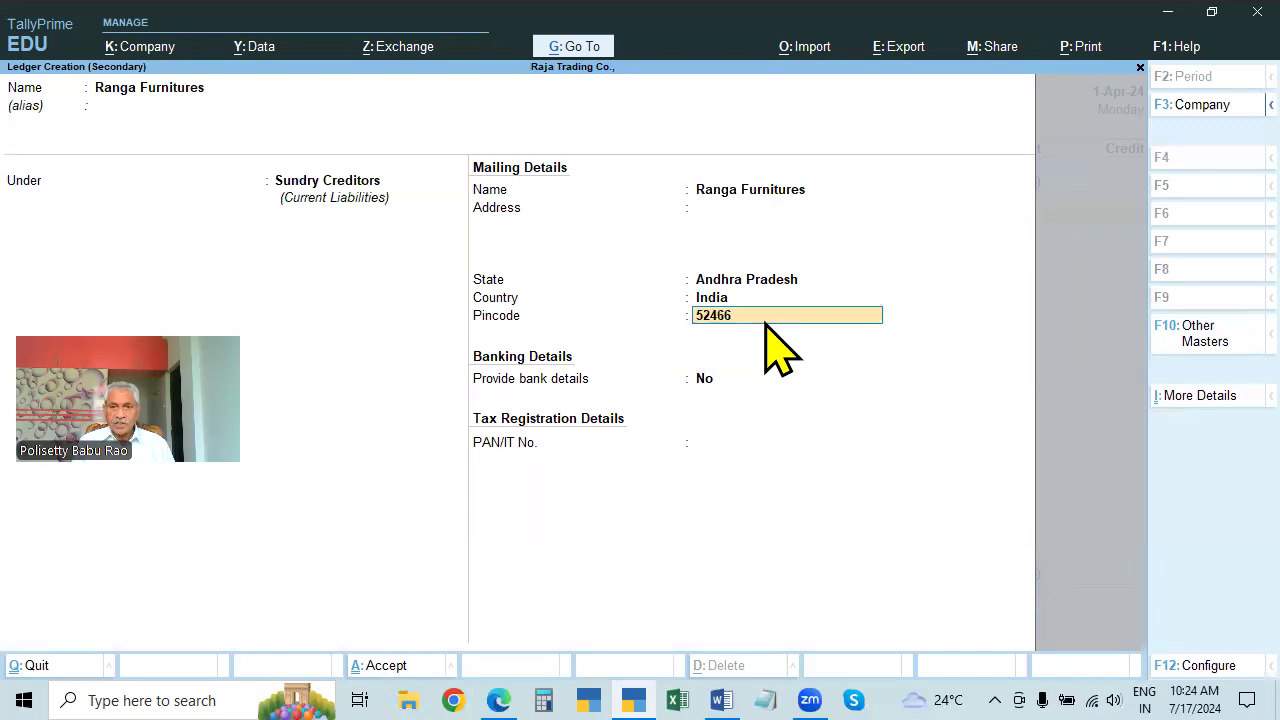
pyautogui.write('0')
pyautogui.press('Return')
pyautogui.press('ctrl')
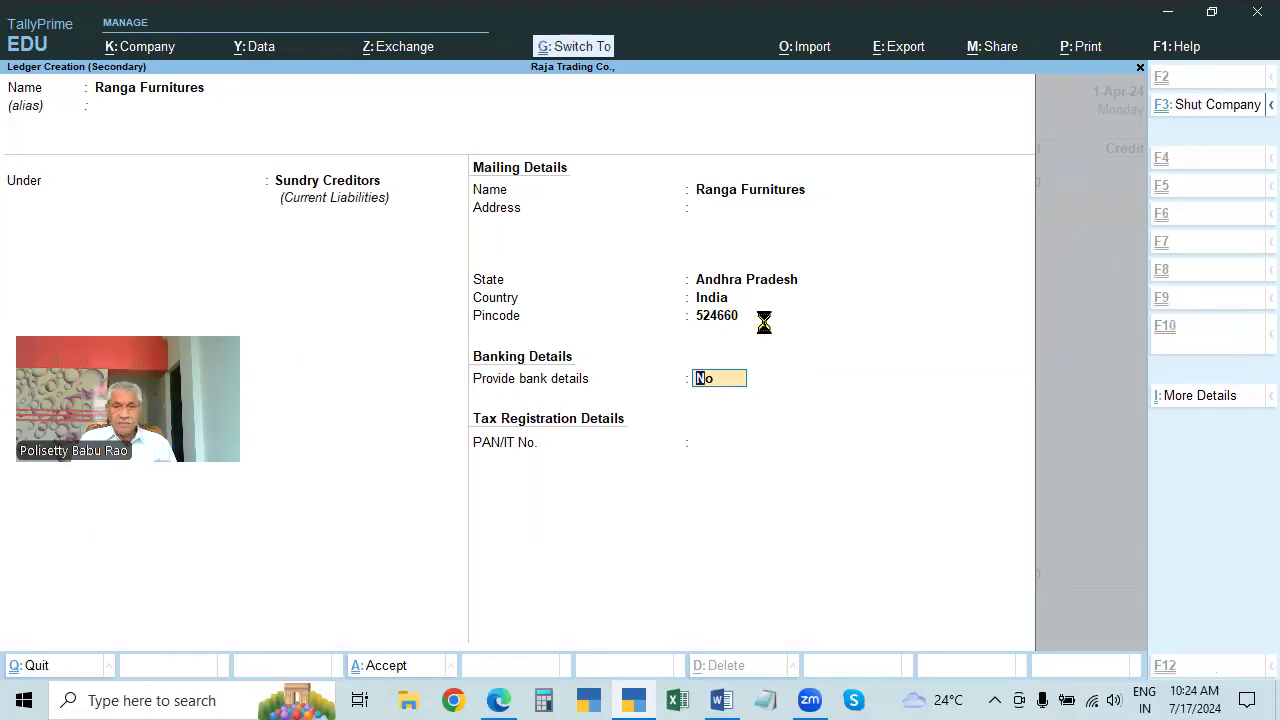
pyautogui.hotkey('ctrl', 'a')
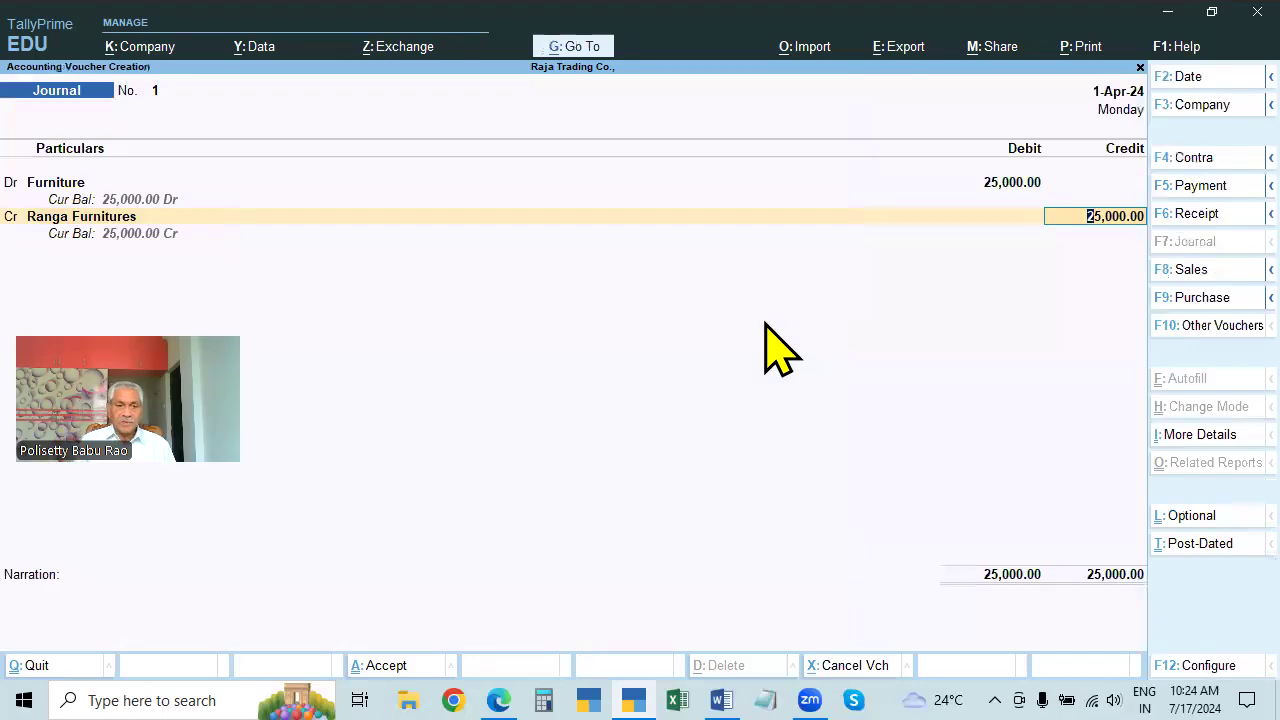
# Credit Ranga Furnitures with 25,000, enter the narration "BEING FURNITURE PURCHASED ON CREDIT", and save the journal voucher.
pyautogui.press('Return')
pyautogui.write('BEING FURNITURE PURCHASED ON')
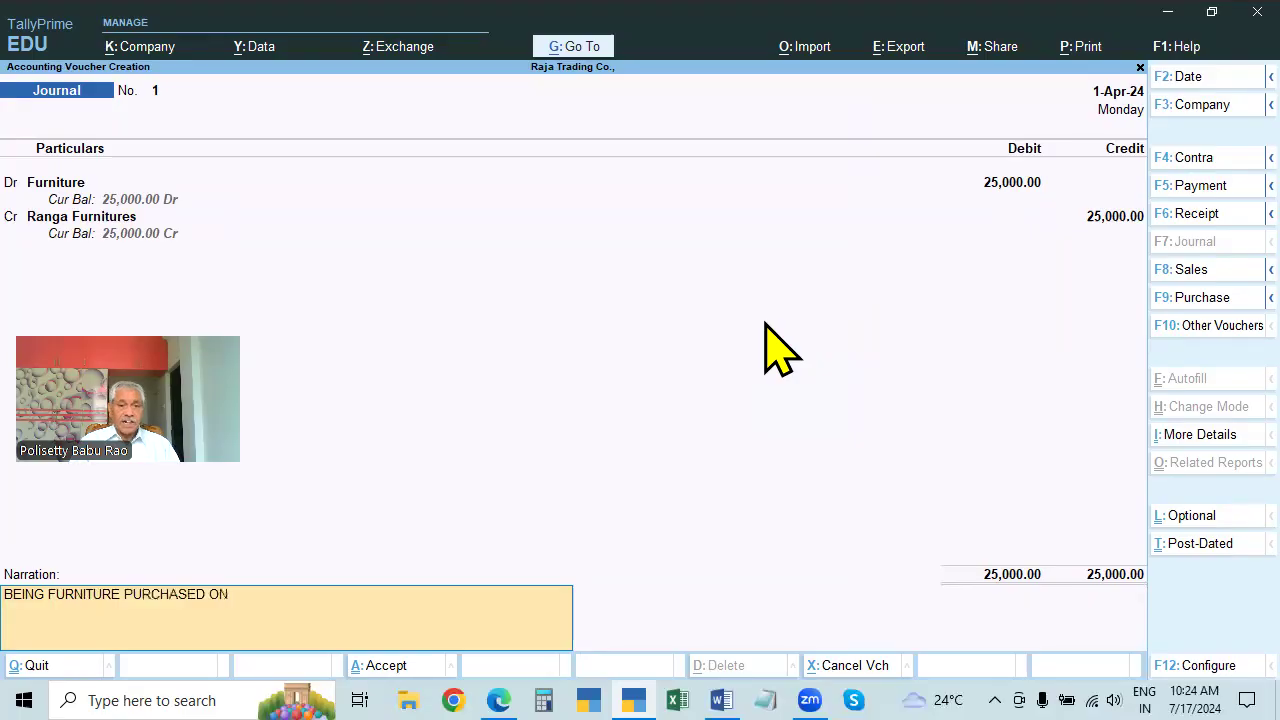
pyautogui.write(' CREDIT')
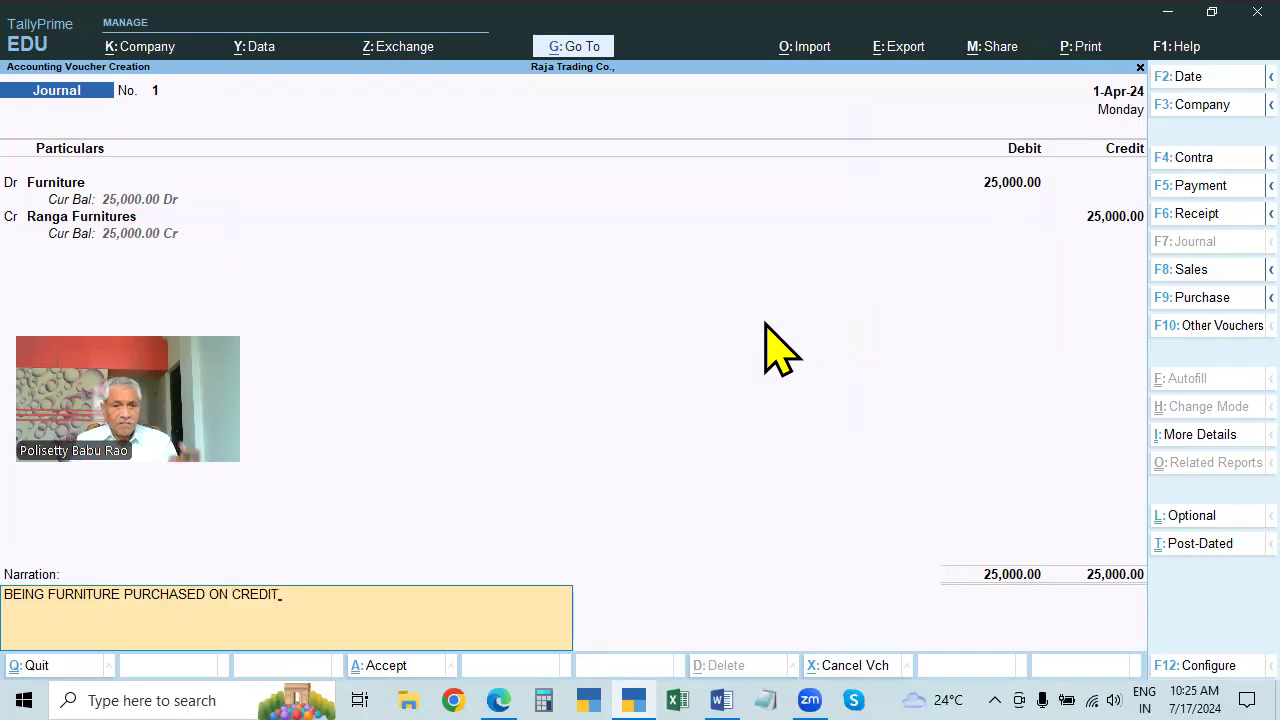
pyautogui.press('Return')
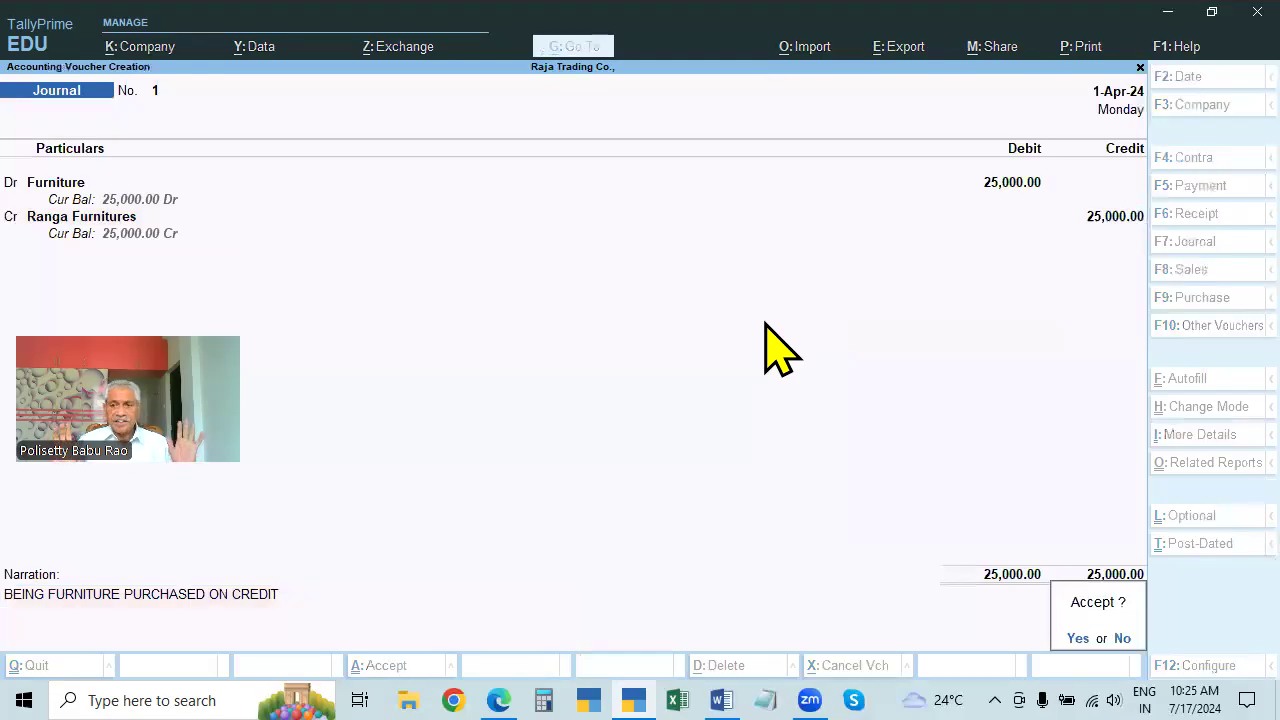
pyautogui.press('Return')
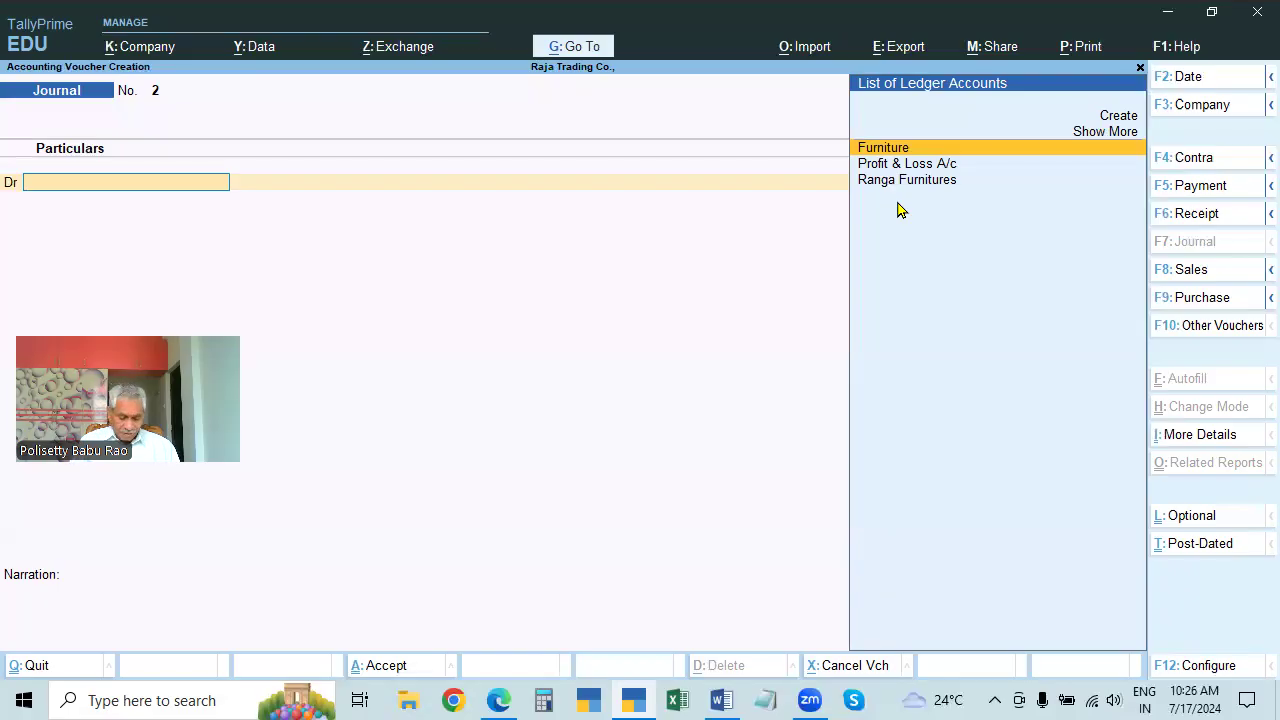
# Start a new ledger from journal voucher 2's debit line and enter the customer's name in title case.
pyautogui.press('alt')
pyautogui.hotkey('alt', 'c')
pyautogui.write('RAGHU')
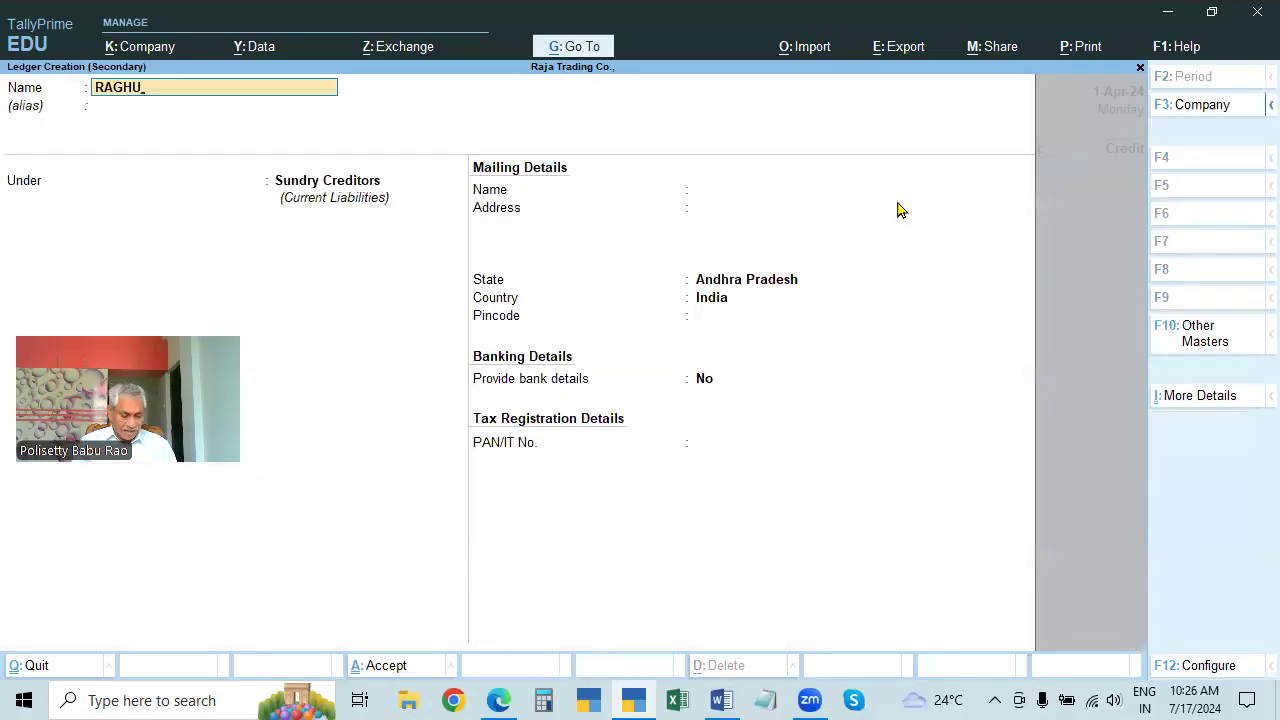
pyautogui.press('BackSpace')
pyautogui.press('BackSpace')
pyautogui.press('BackSpace')
pyautogui.press('BackSpace')
pyautogui.press('BackSpace')
pyautogui.write('Ra')
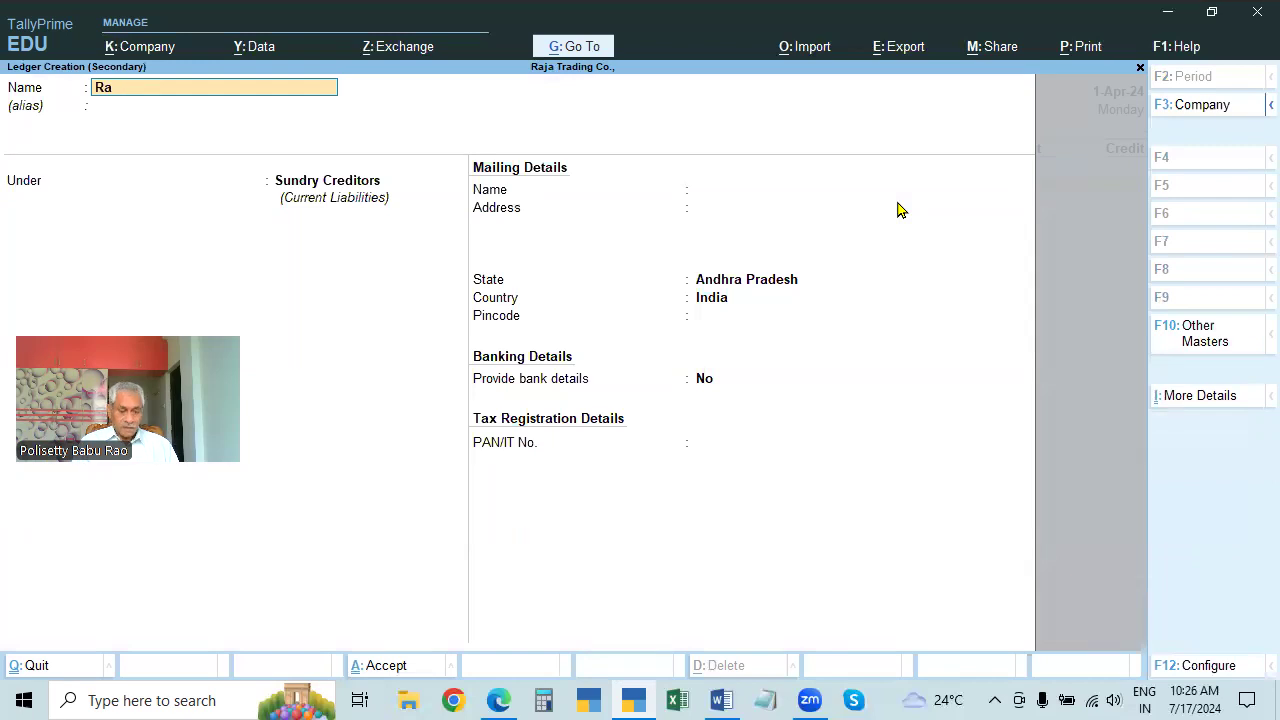
pyautogui.write('ghu')
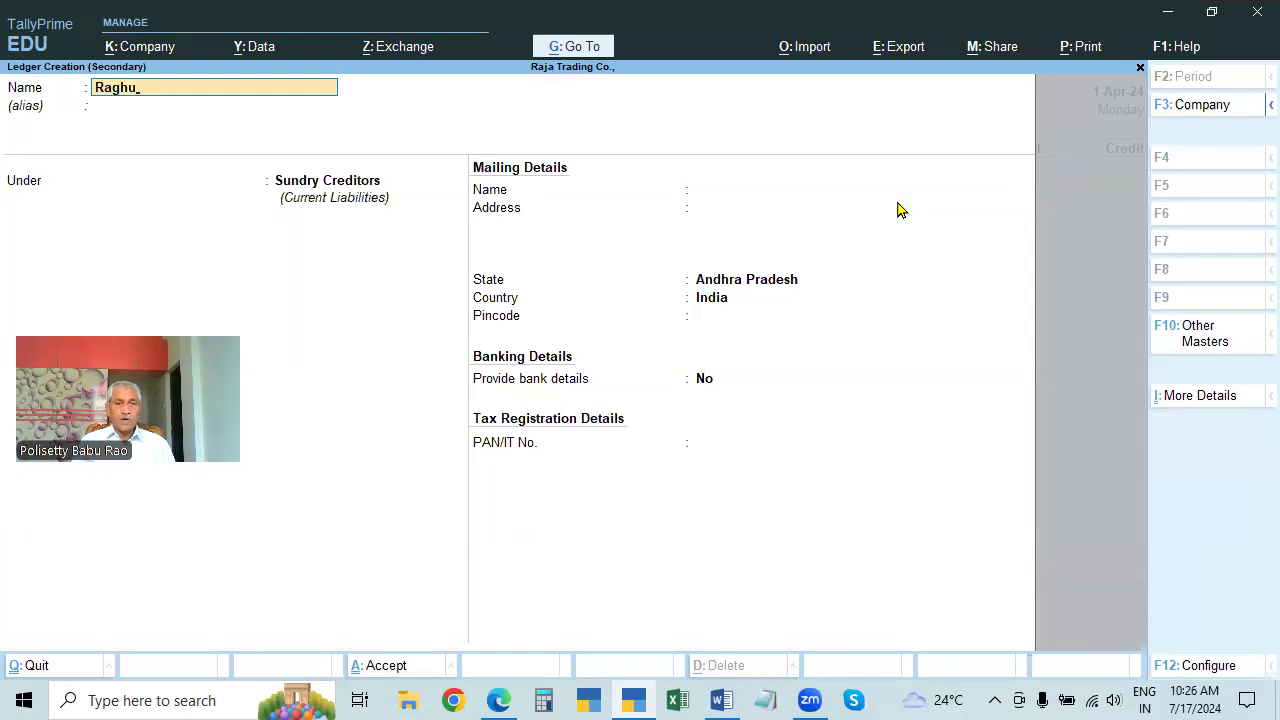
# Place the new customer ledger under the Sundry Debtors group without an alias.
pyautogui.press('Return')
pyautogui.press('Return')
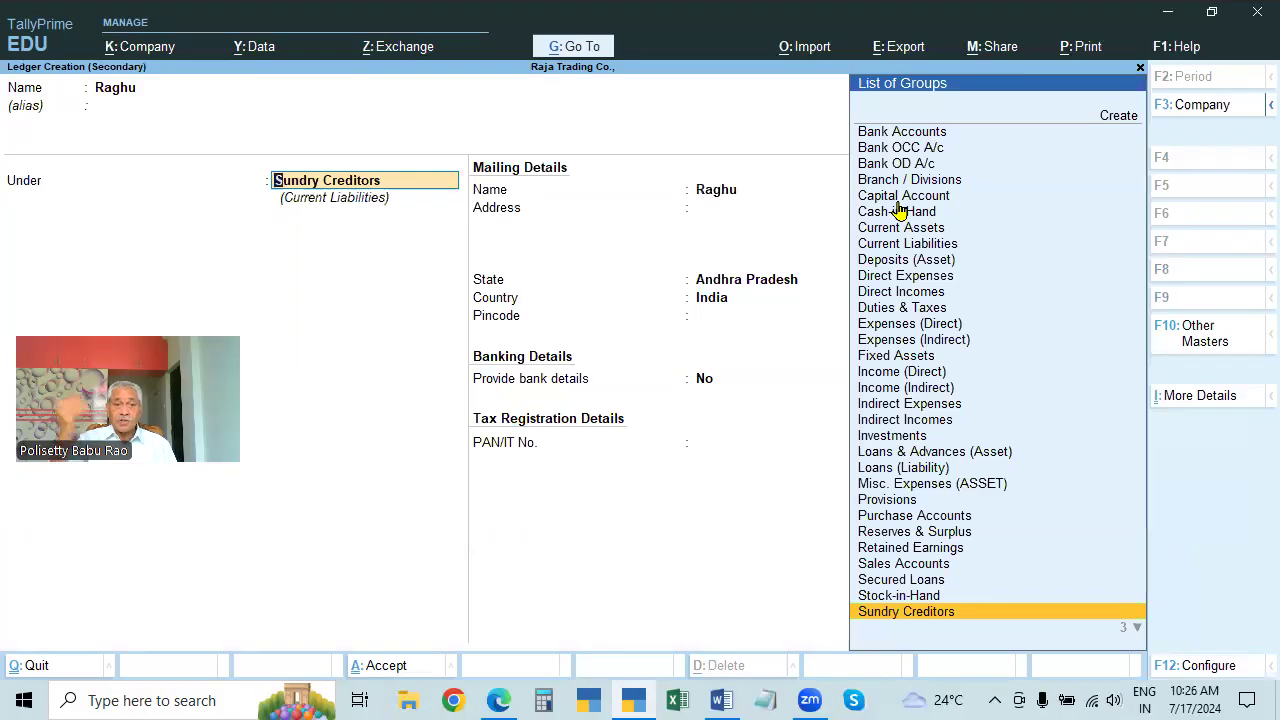
pyautogui.write('Sun')
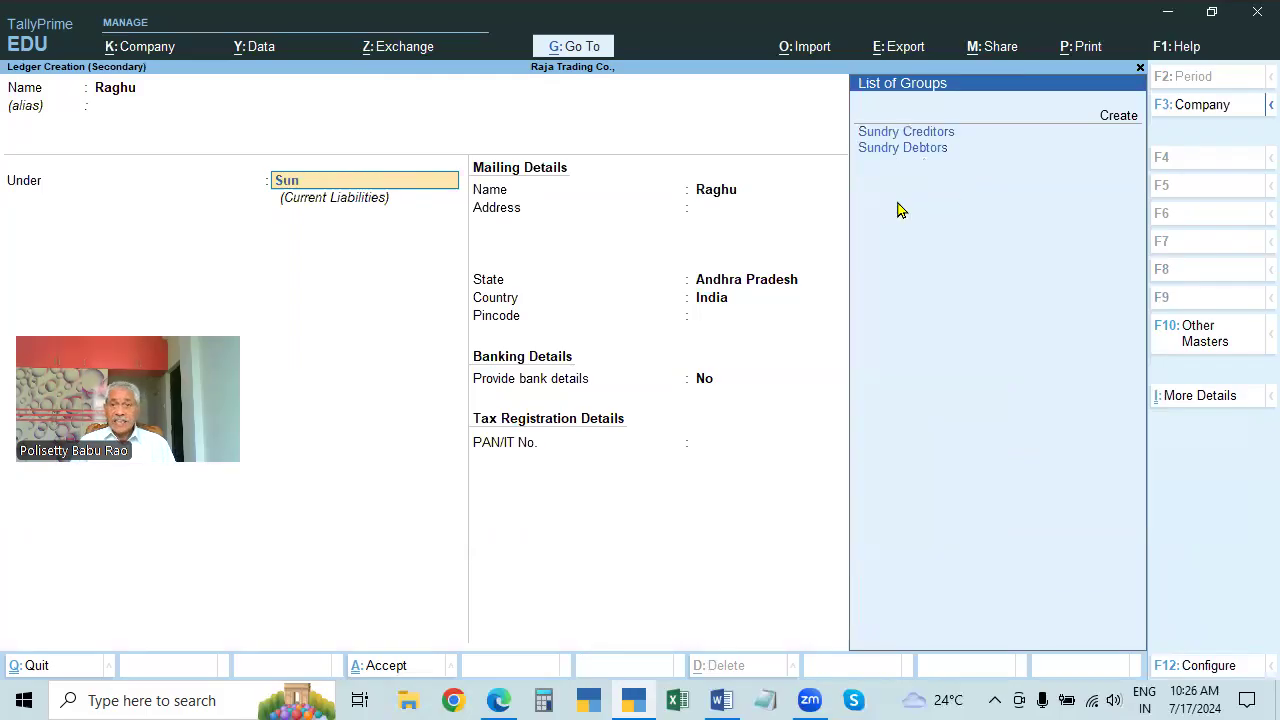
pyautogui.press('Down')
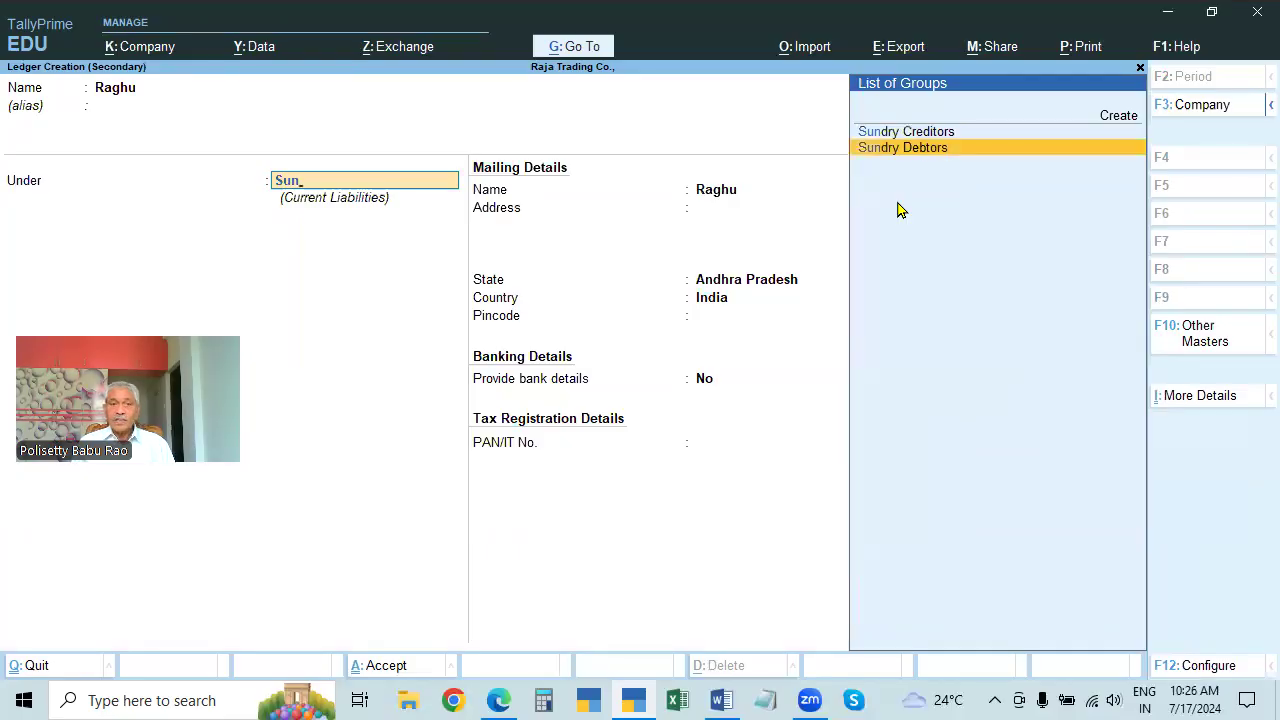
pyautogui.press('Return')
# Leave the address blank, enter the customer's postal pincode, and save the ledger.
pyautogui.press('Return')
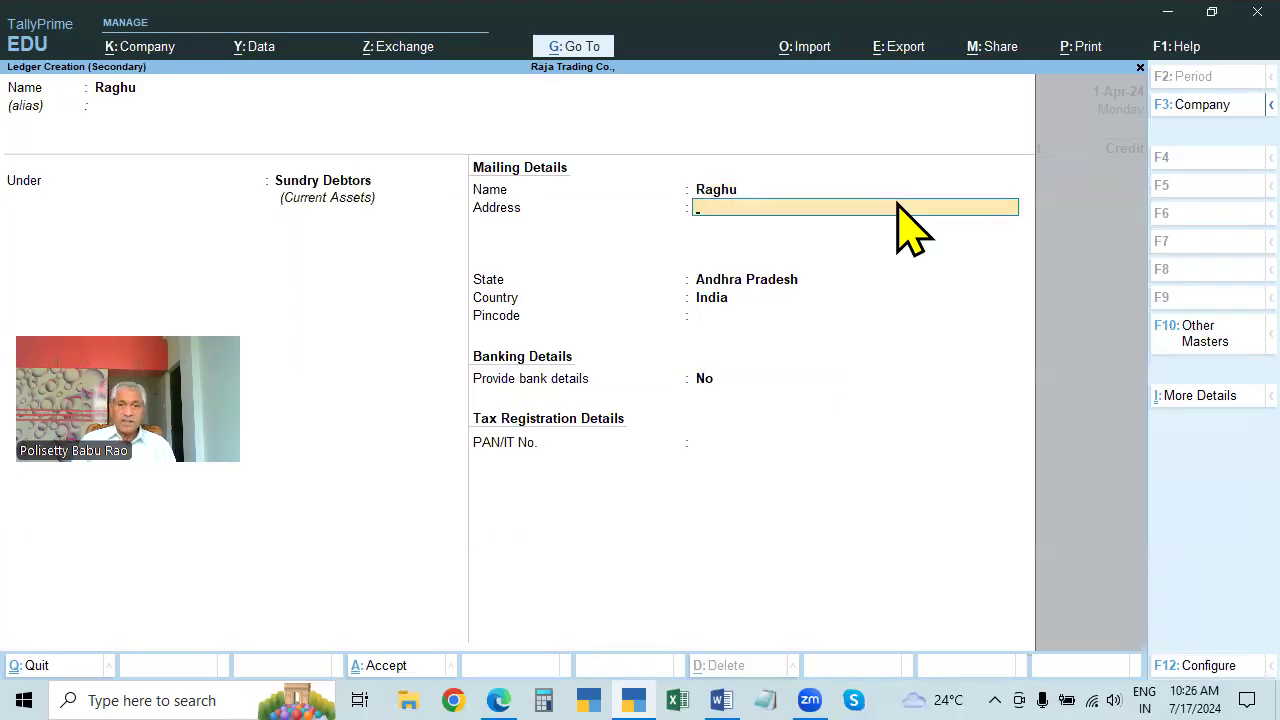
pyautogui.press('Return')
pyautogui.press('Return')
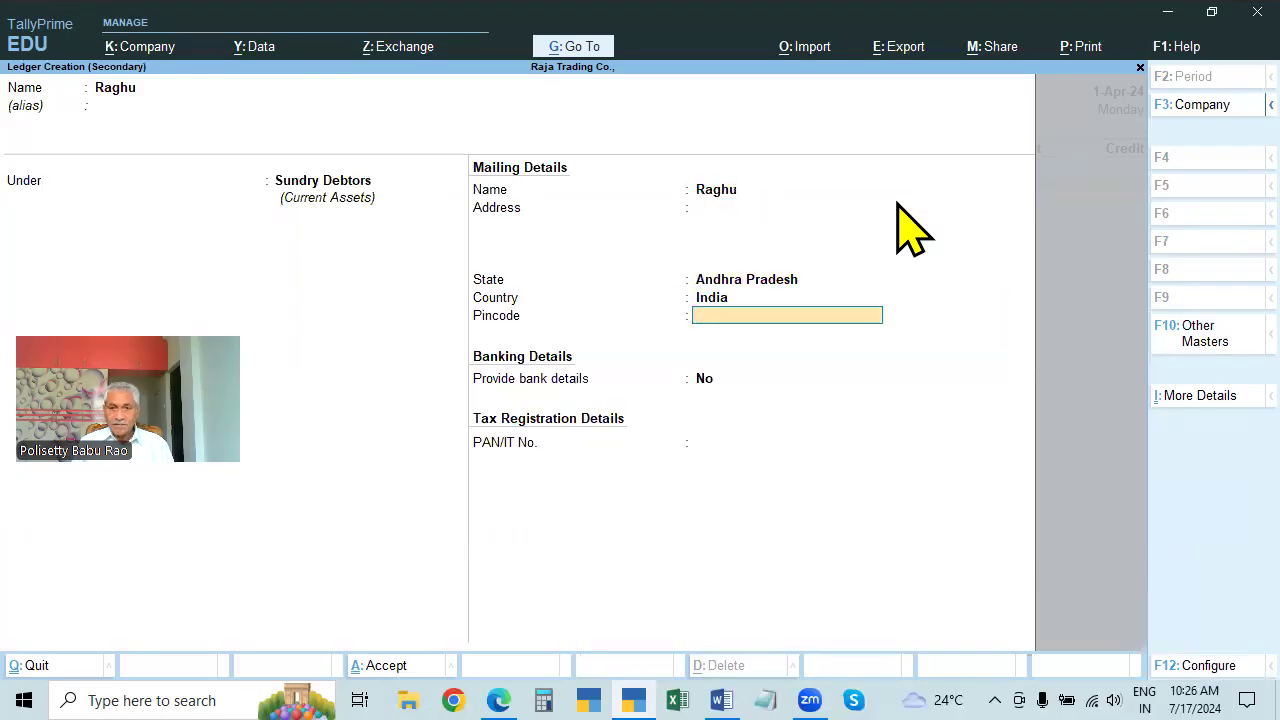
pyautogui.write('524110')
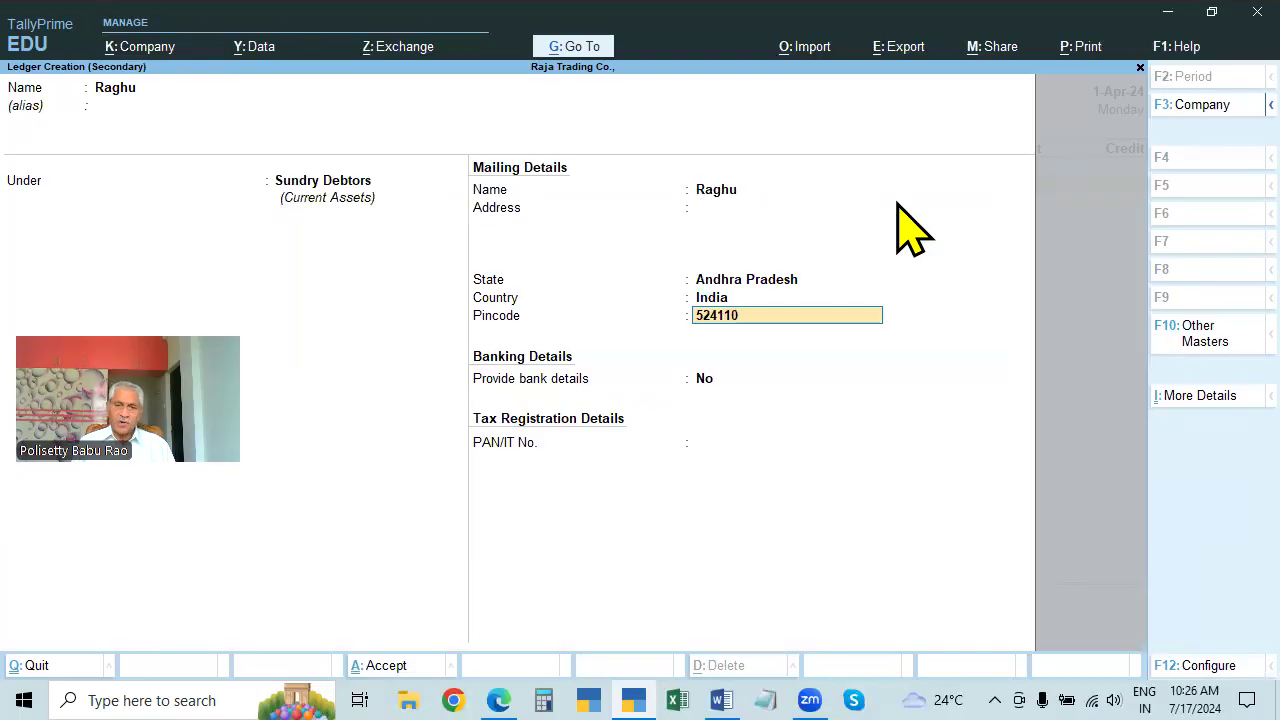
pyautogui.press('Return')
pyautogui.hotkey('ctrl', 'a')
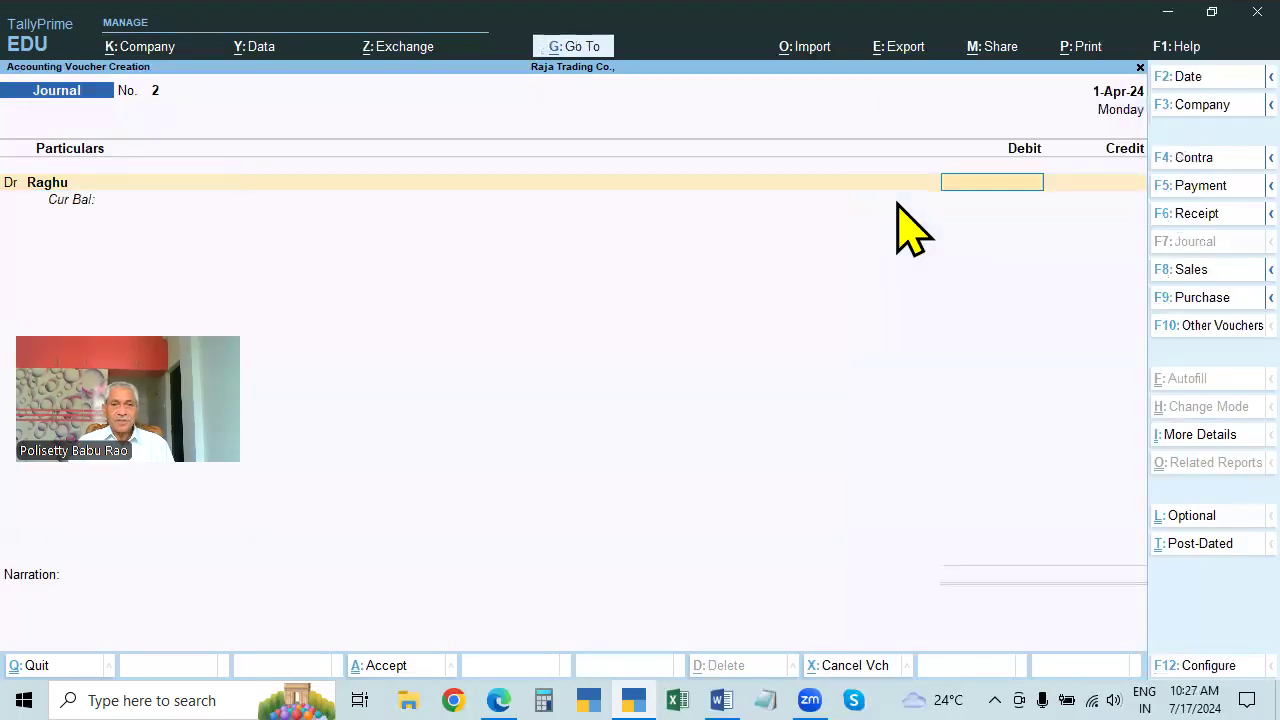
# Debit the customer's ledger with 2000 in journal voucher 2 and add a credit line.
pyautogui.write('2000')
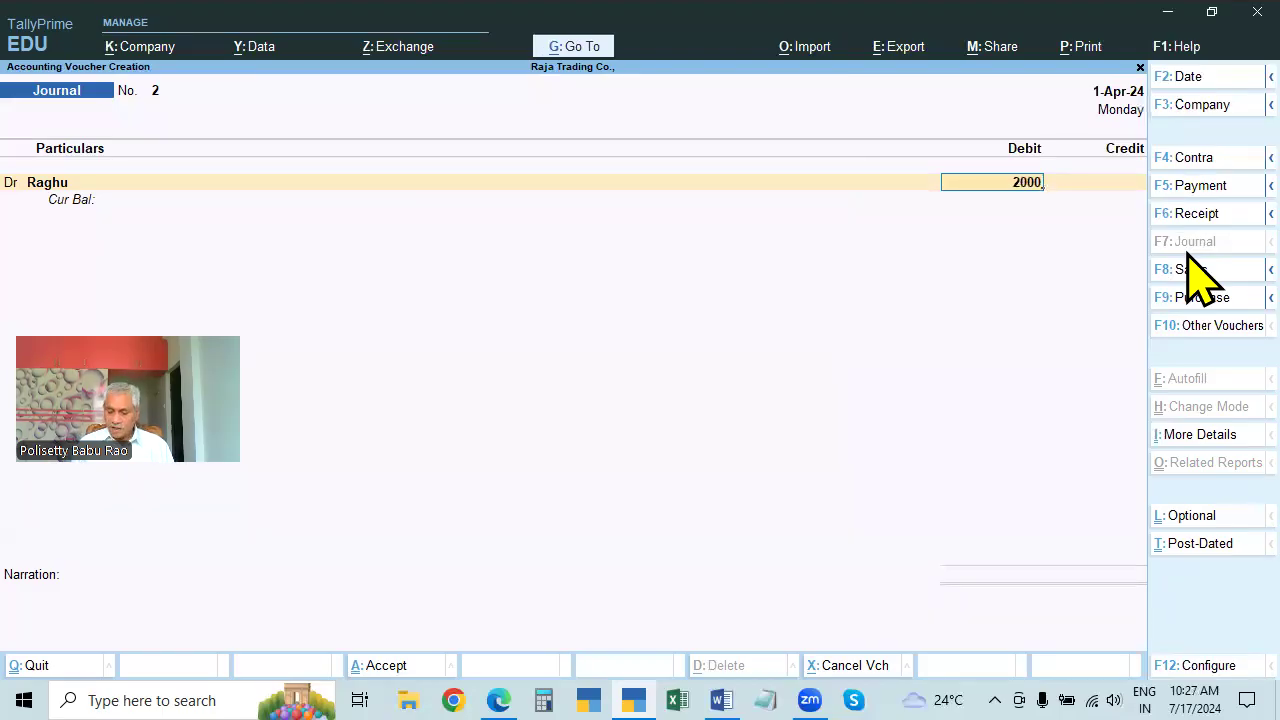
pyautogui.press('Return')
pyautogui.press('Return')
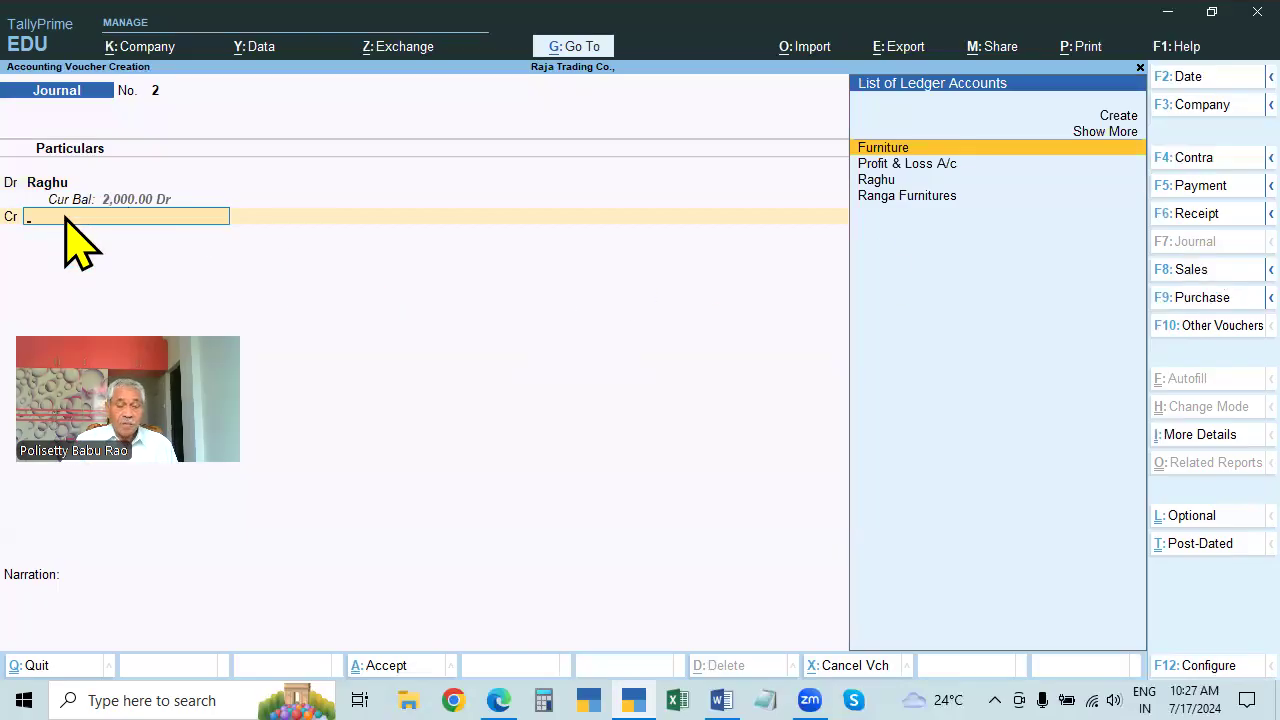
# Create a Computer ledger under Fixed Assets without an alias for voucher 2's credit line and credit it with 2,000.
pyautogui.hotkey('alt', 'c')
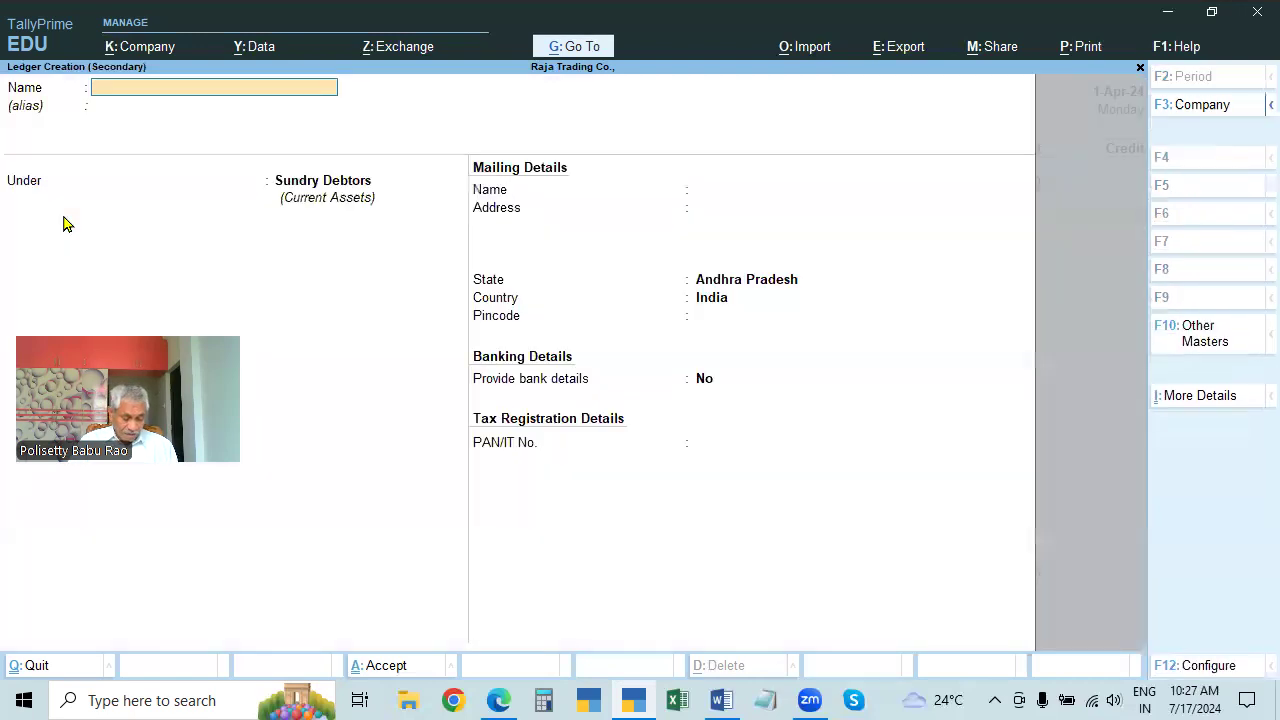
pyautogui.write('Computer')
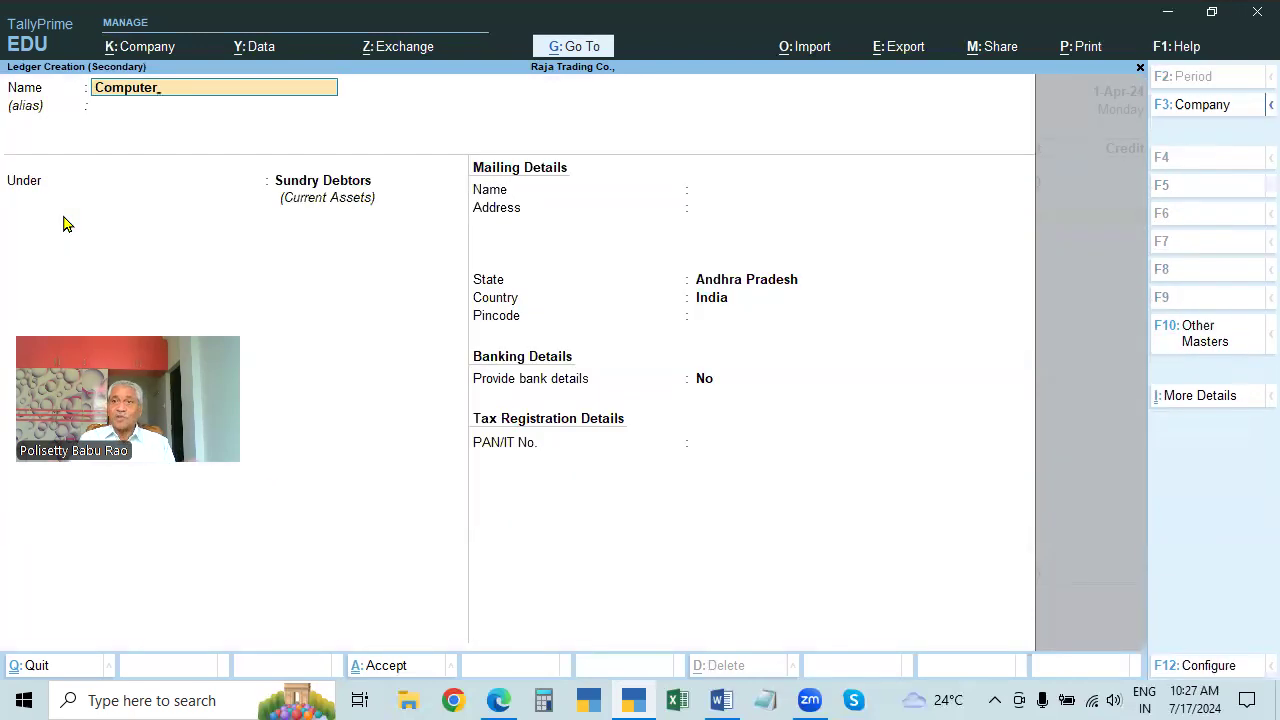
pyautogui.press('Return')
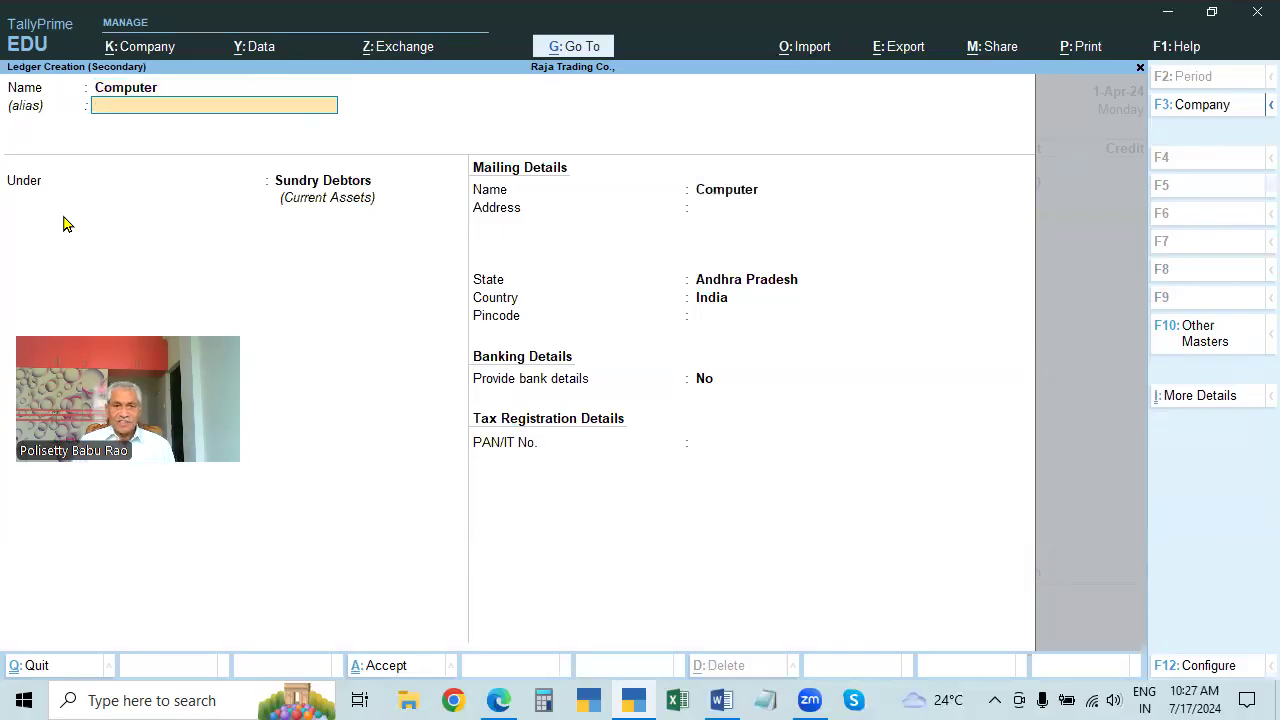
pyautogui.press('Return')
pyautogui.write('Fi')
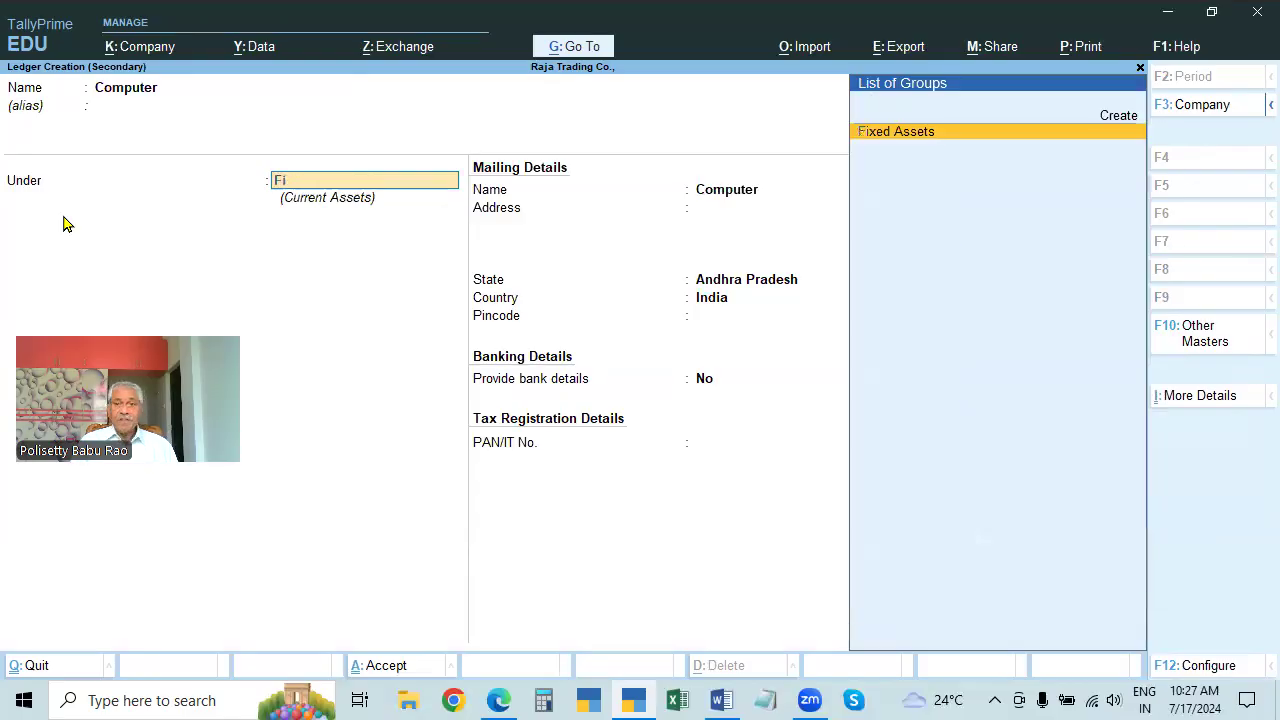
pyautogui.press('Return')
pyautogui.hotkey('ctrl', 'a')
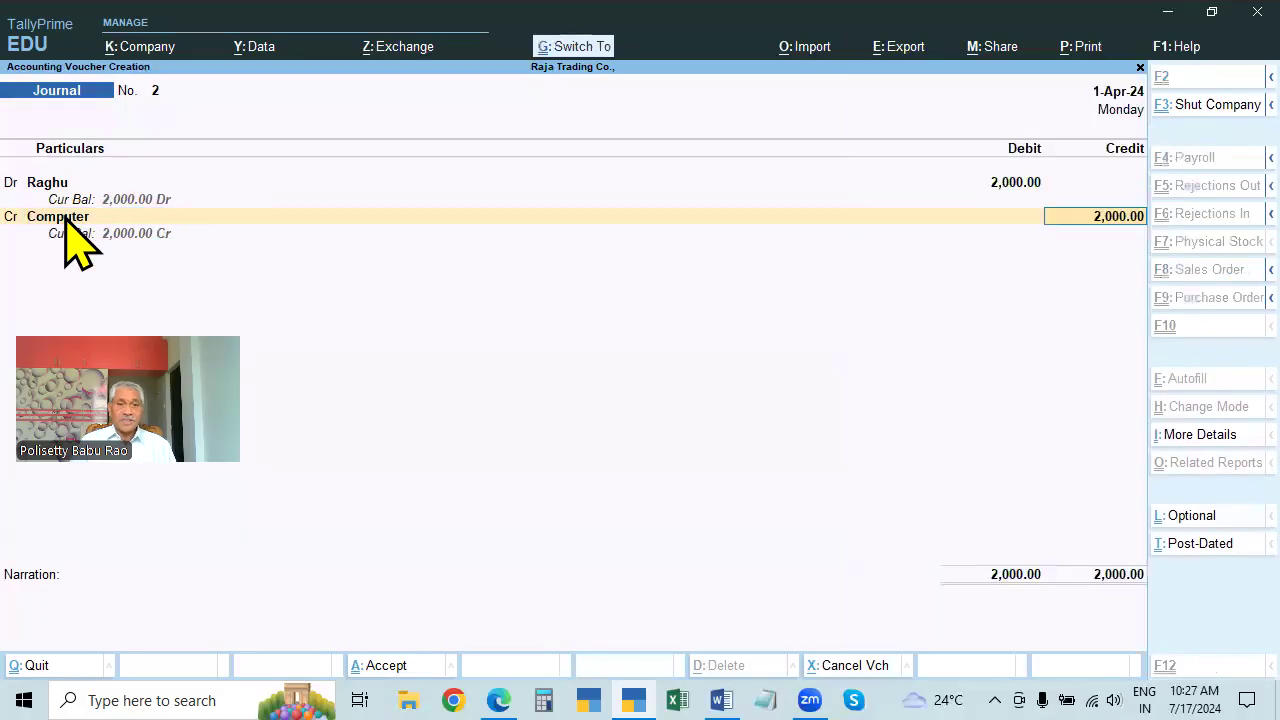
pyautogui.press('Return')
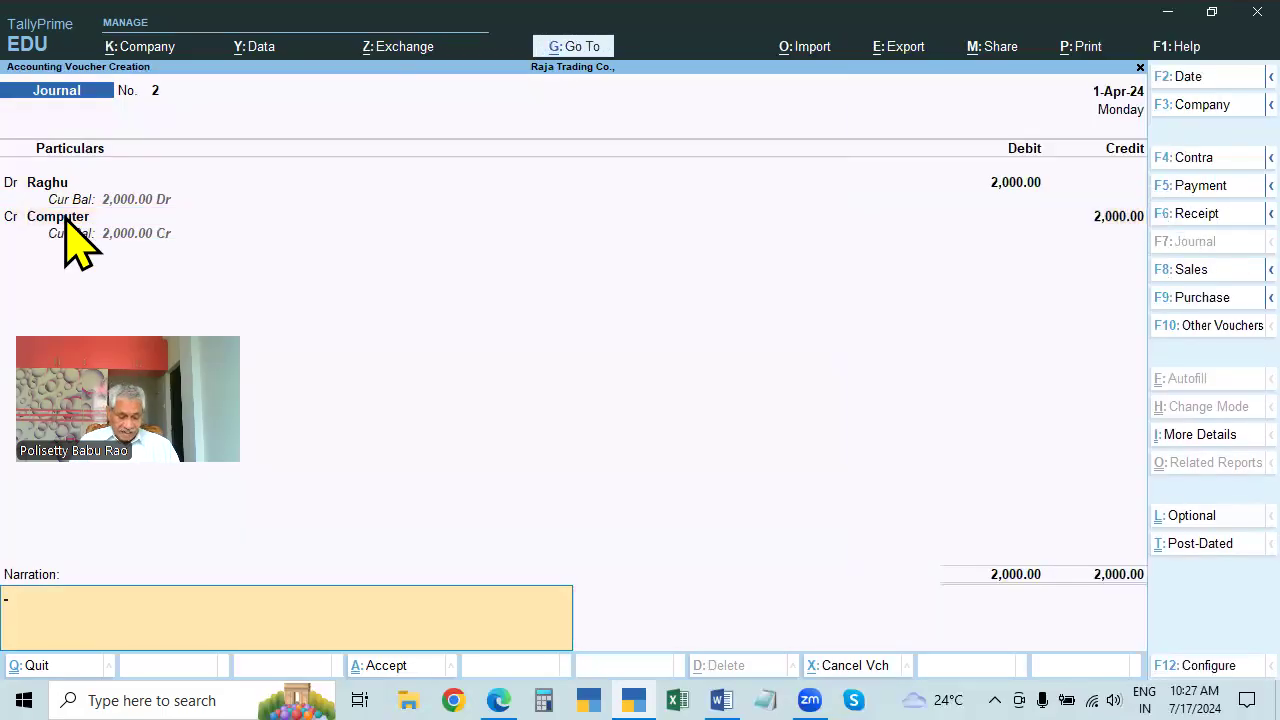
# Enter the narration "BEING OLD COMPUTER SOLD ON CREDIT" for journal voucher 2 and save the voucher.
pyautogui.write('BEING')
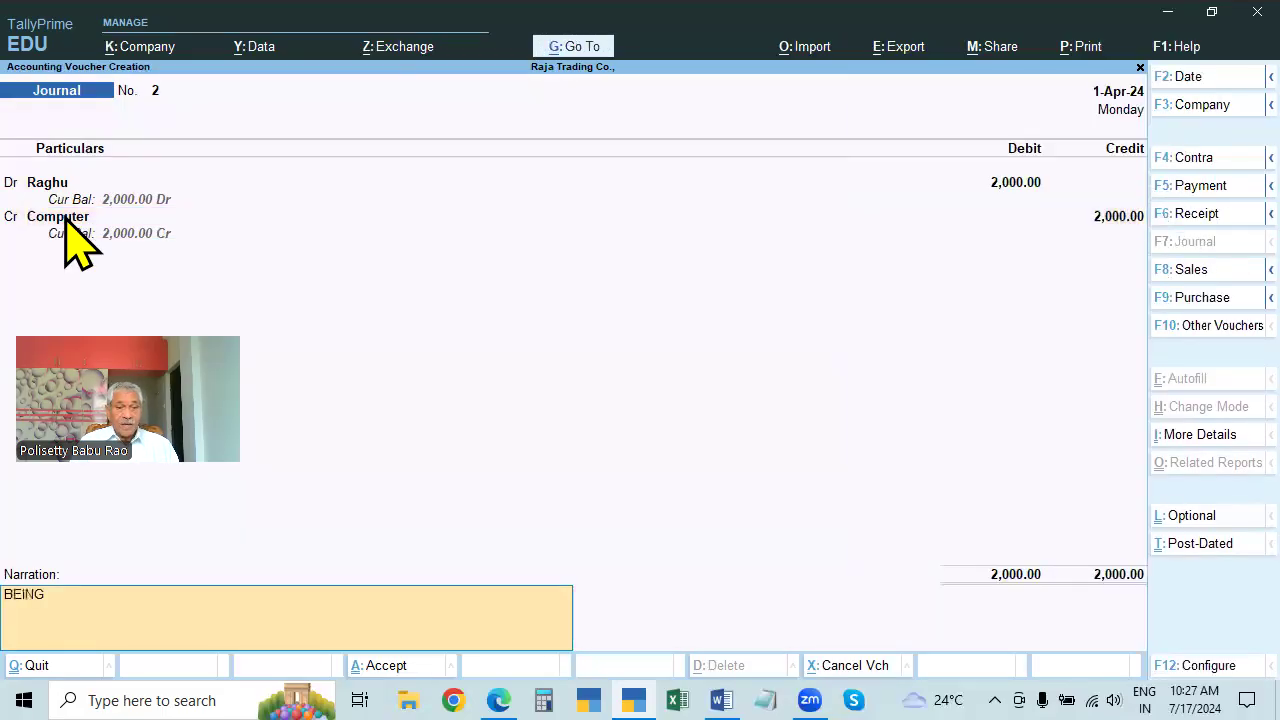
pyautogui.write(' OLD COMPUTE')
pyautogui.press('BackSpace')
pyautogui.press('BackSpace')
pyautogui.press('BackSpace')
pyautogui.write('PU')
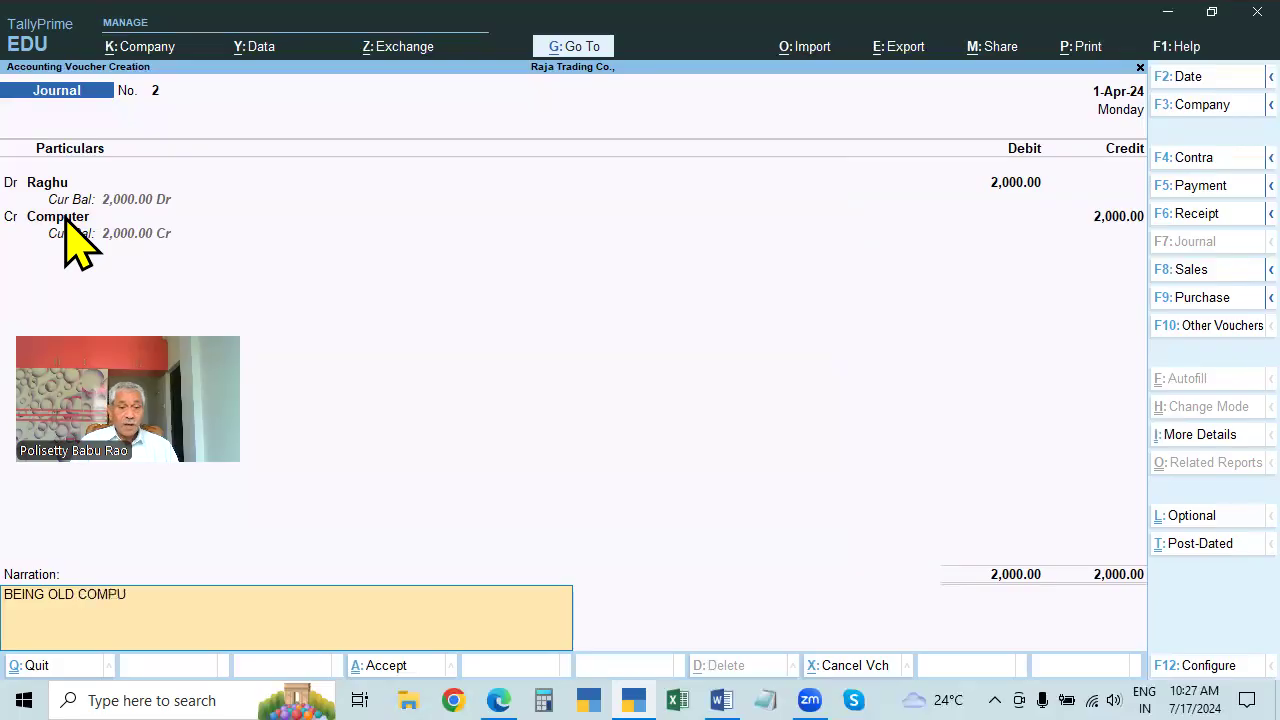
pyautogui.write('TER SOLD')
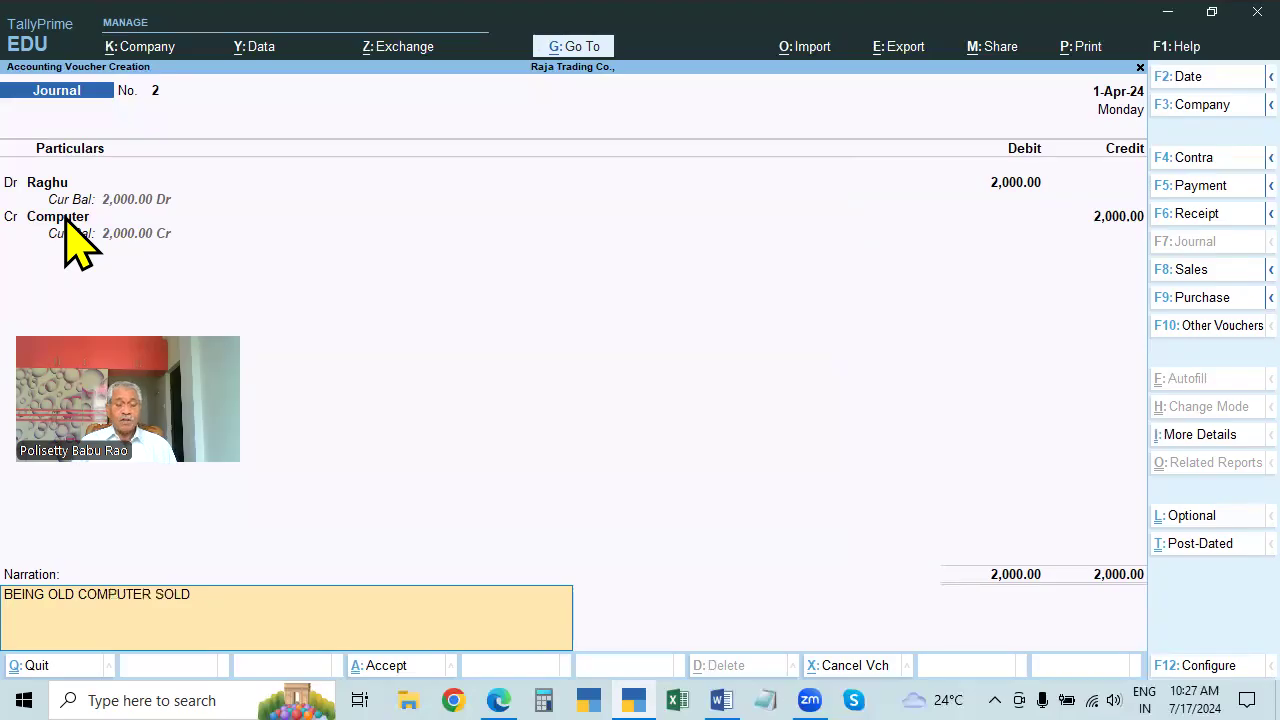
pyautogui.write(' ON CREDIT')
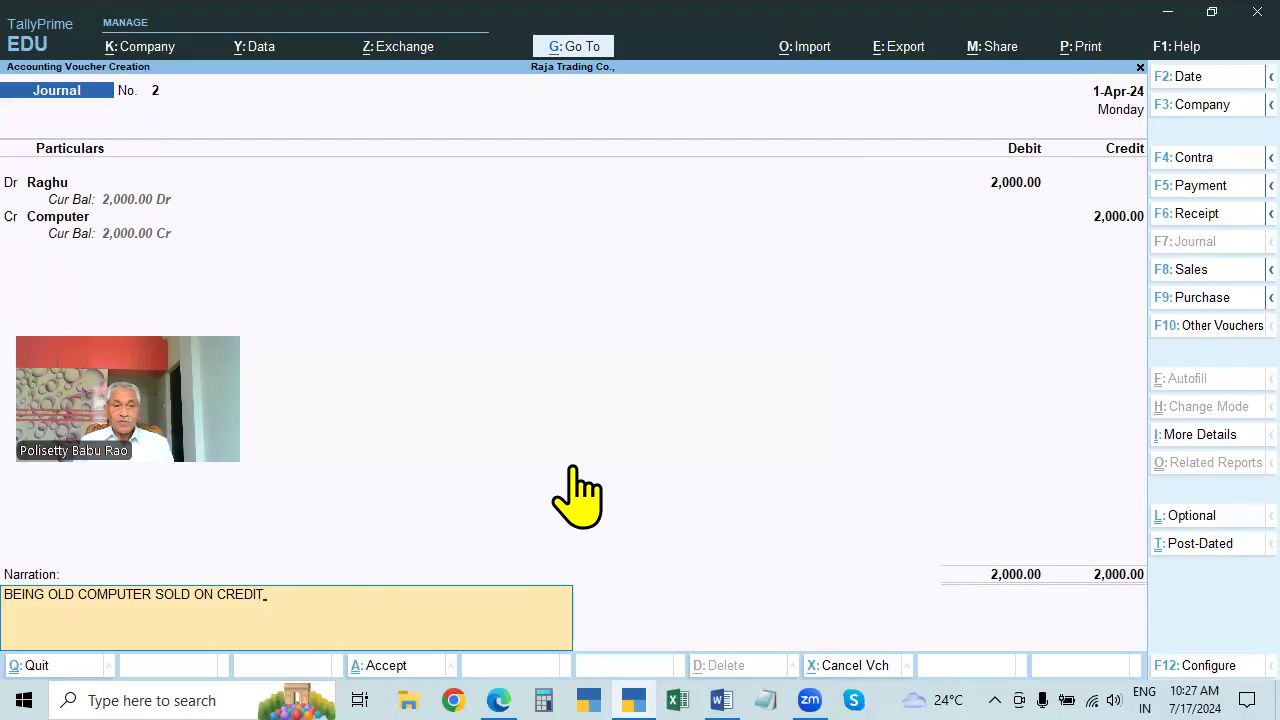
pyautogui.press('Return')
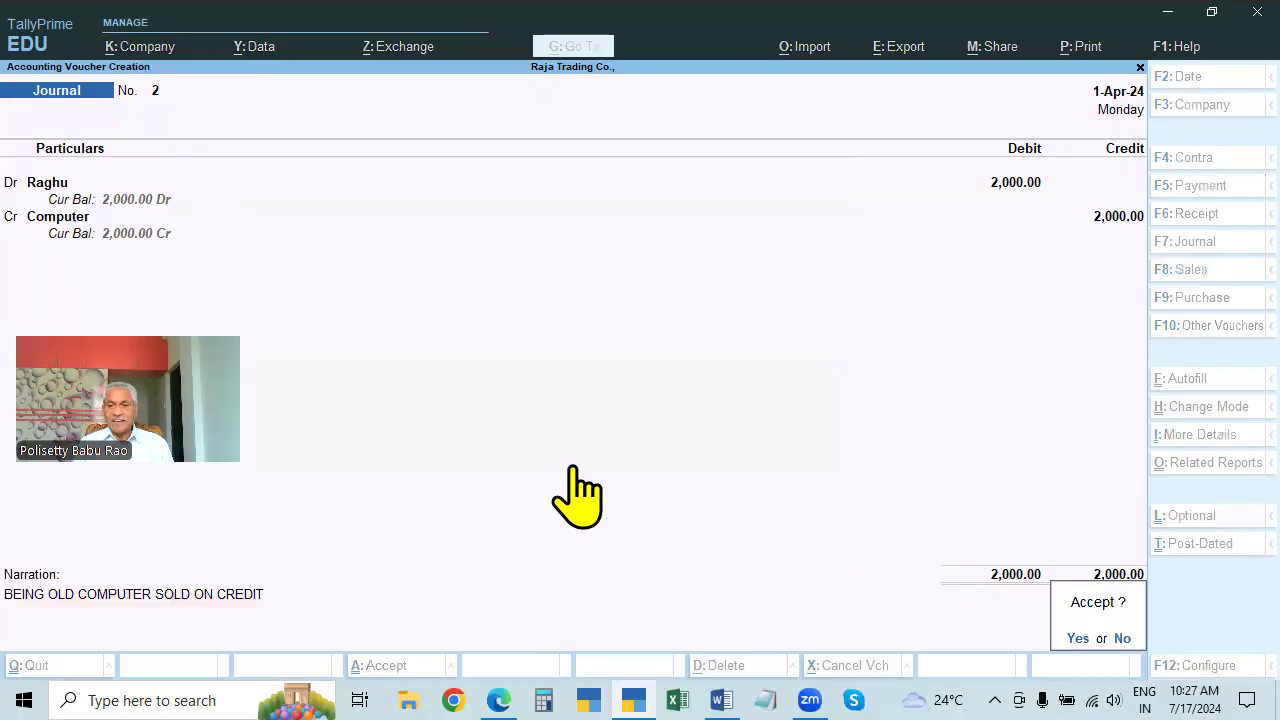
pyautogui.press('Return')
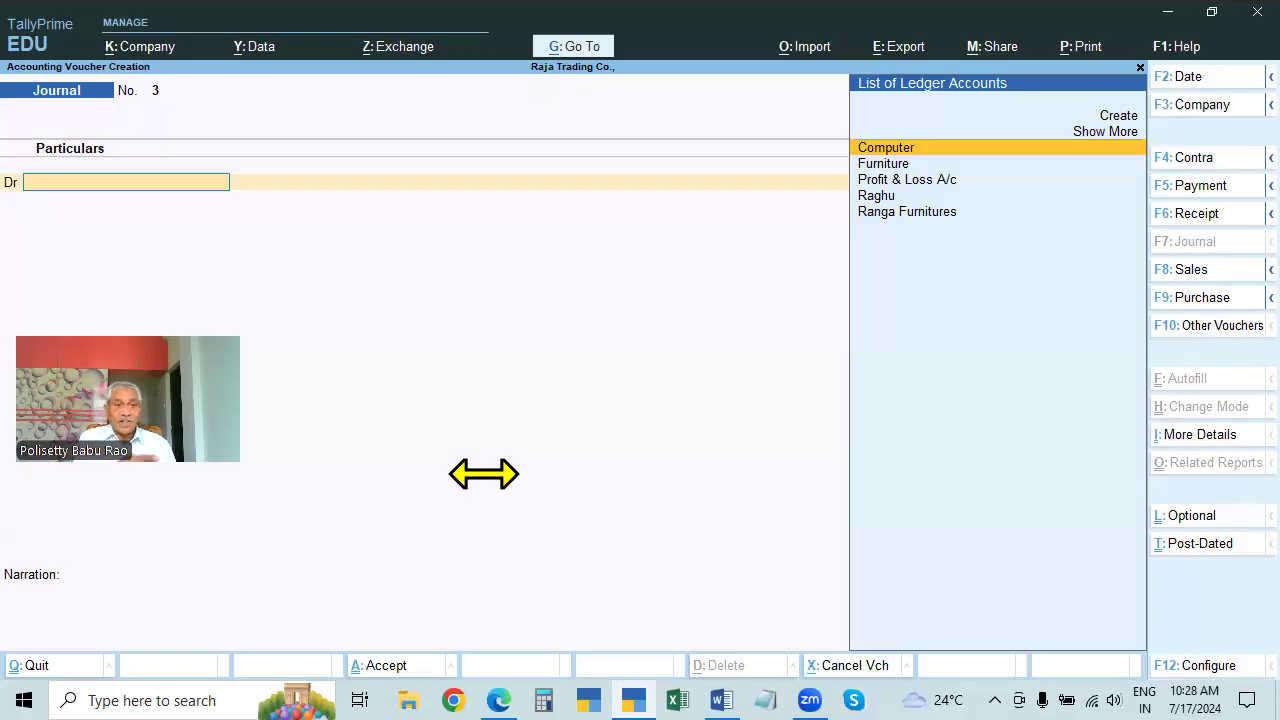
# Create the ledger X & CO under Sundry Debtors, without an alias, from journal voucher 3's debit line.
pyautogui.hotkey('alt', 'c')
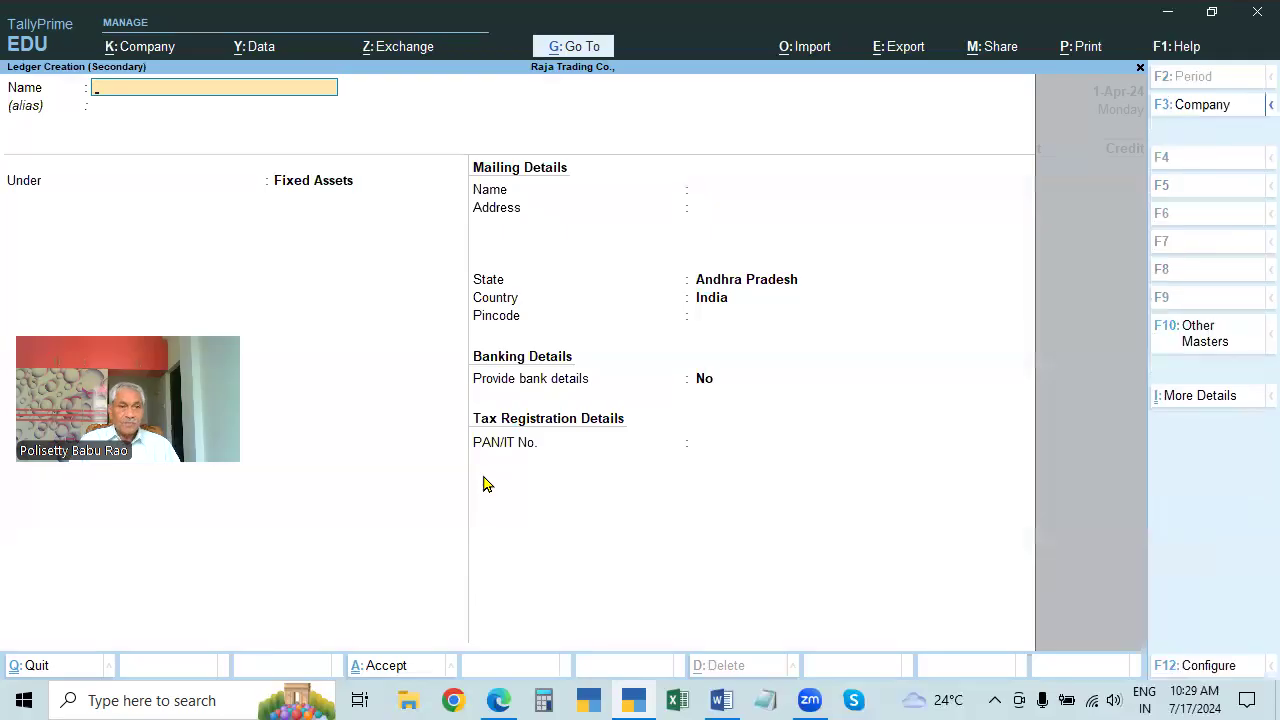
pyautogui.write('X & CO')
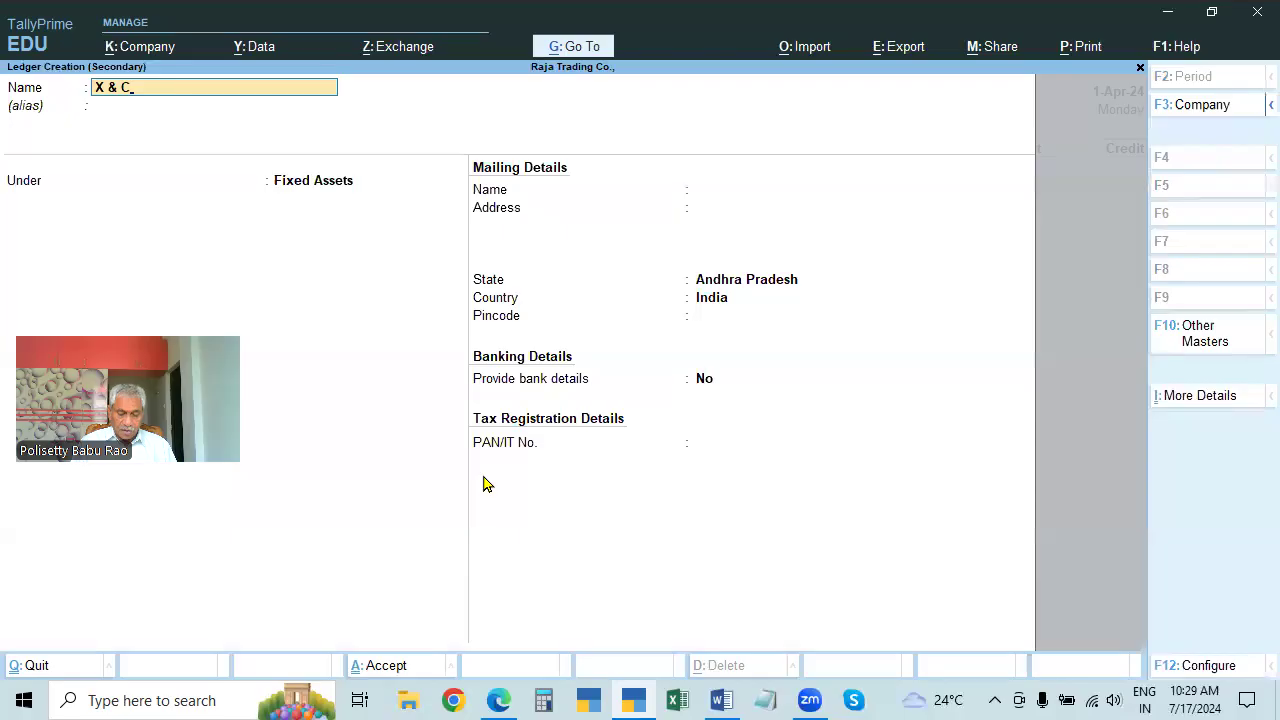
pyautogui.press('Return')
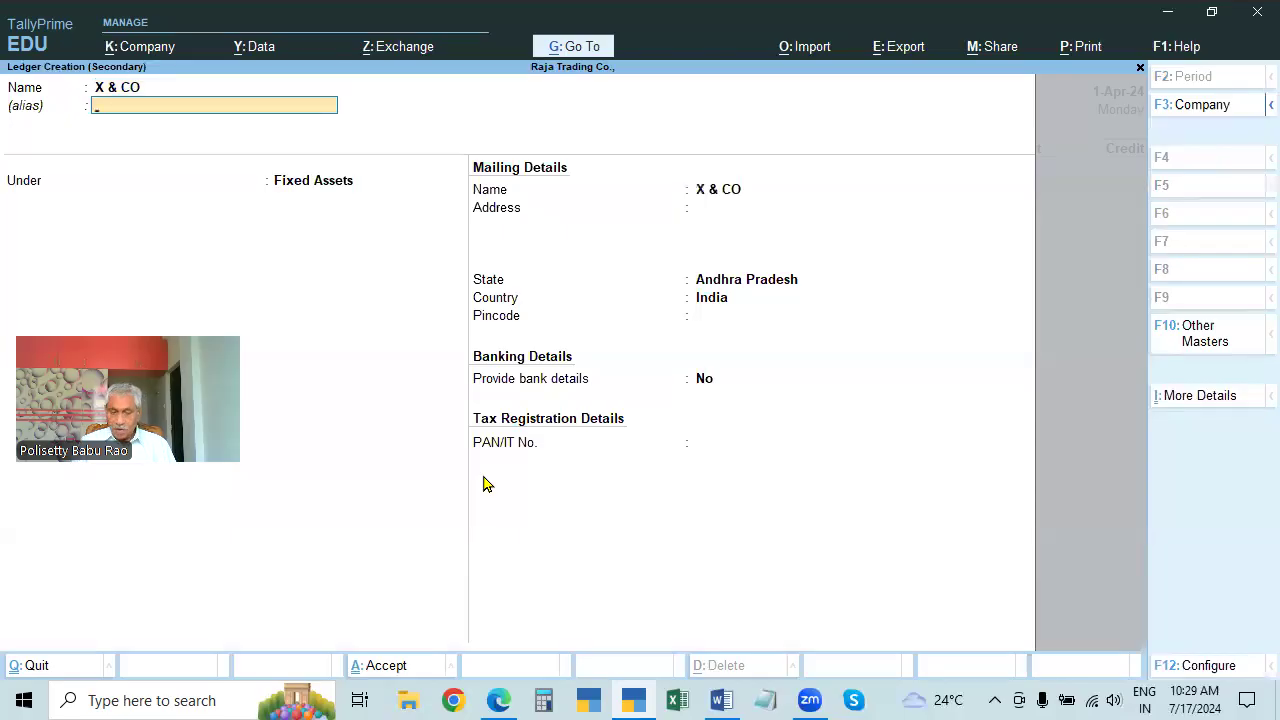
pyautogui.press('Return')
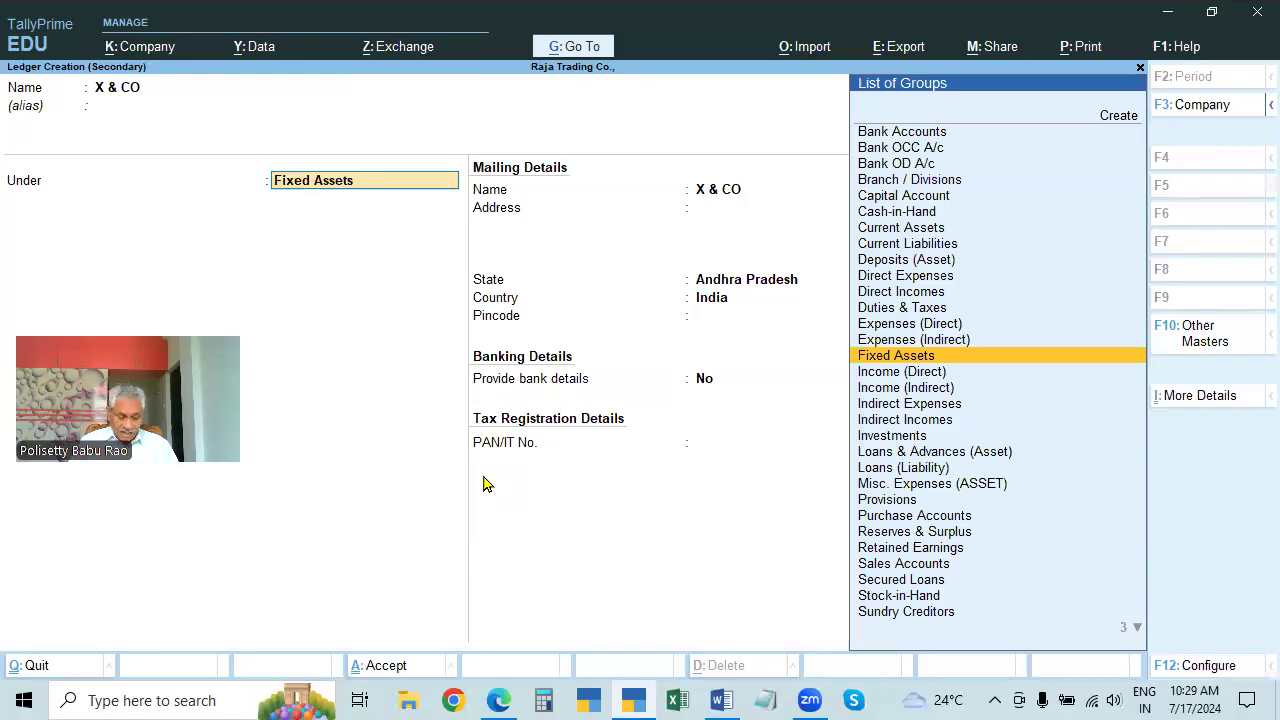
pyautogui.write('SUN')
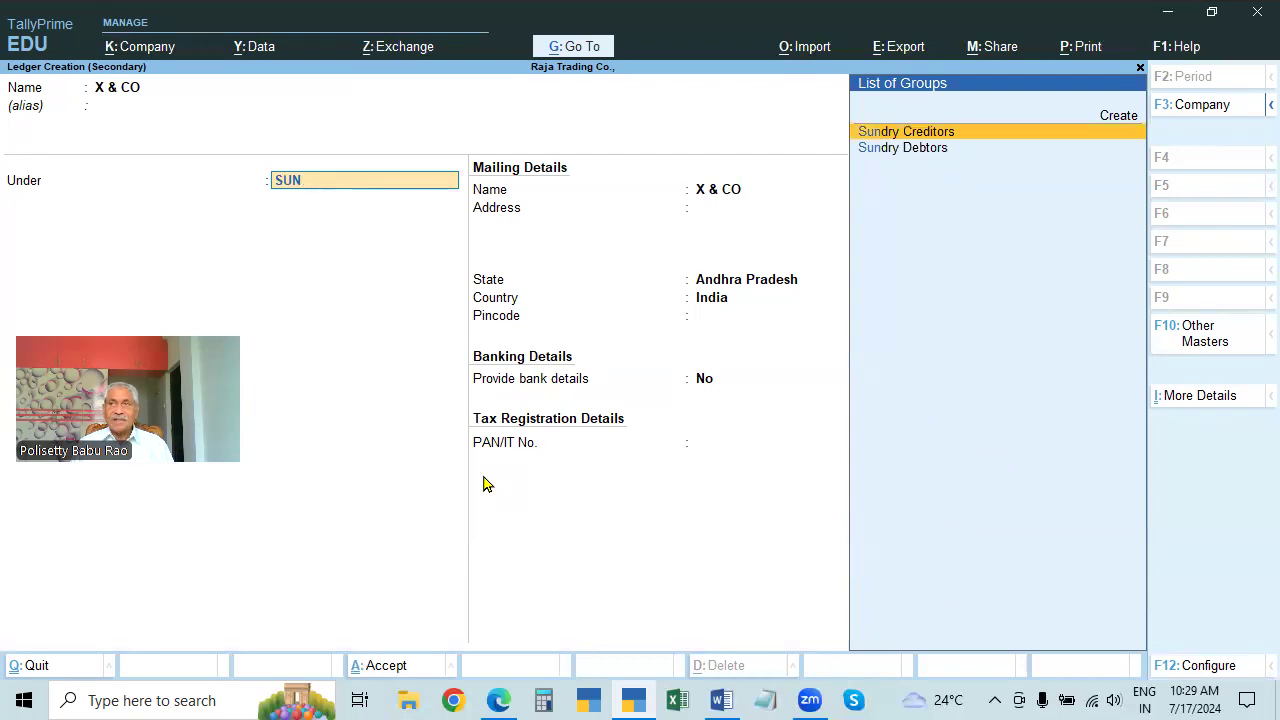
pyautogui.press('Down')
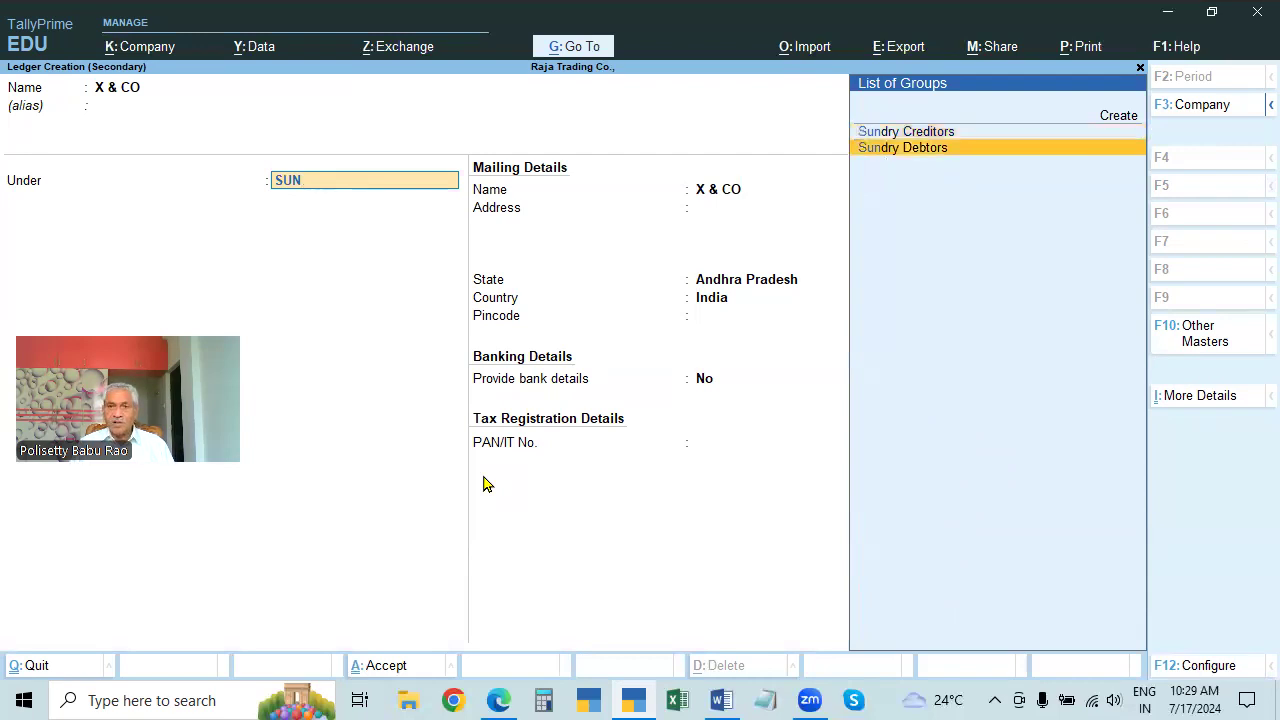
pyautogui.press('Return')
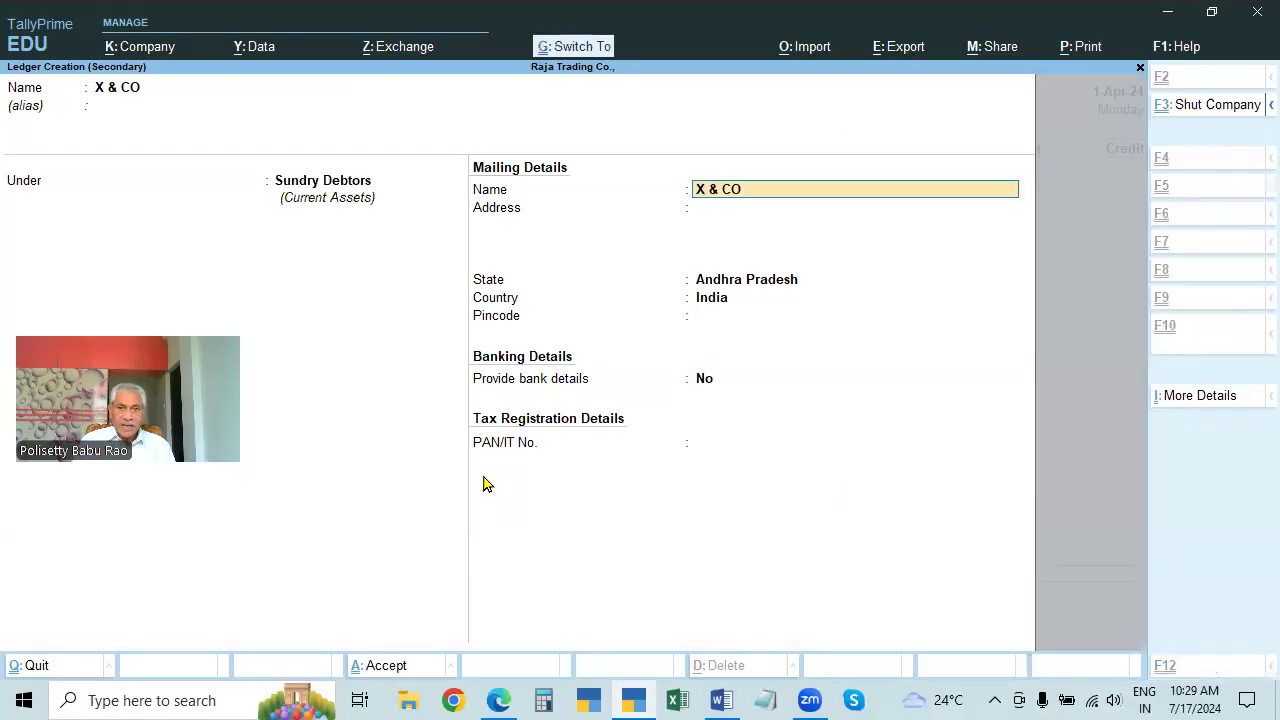
pyautogui.hotkey('ctrl', 'a')
# Debit X & CO with 1500 in journal voucher 3 and add a credit line.
pyautogui.write('1500')
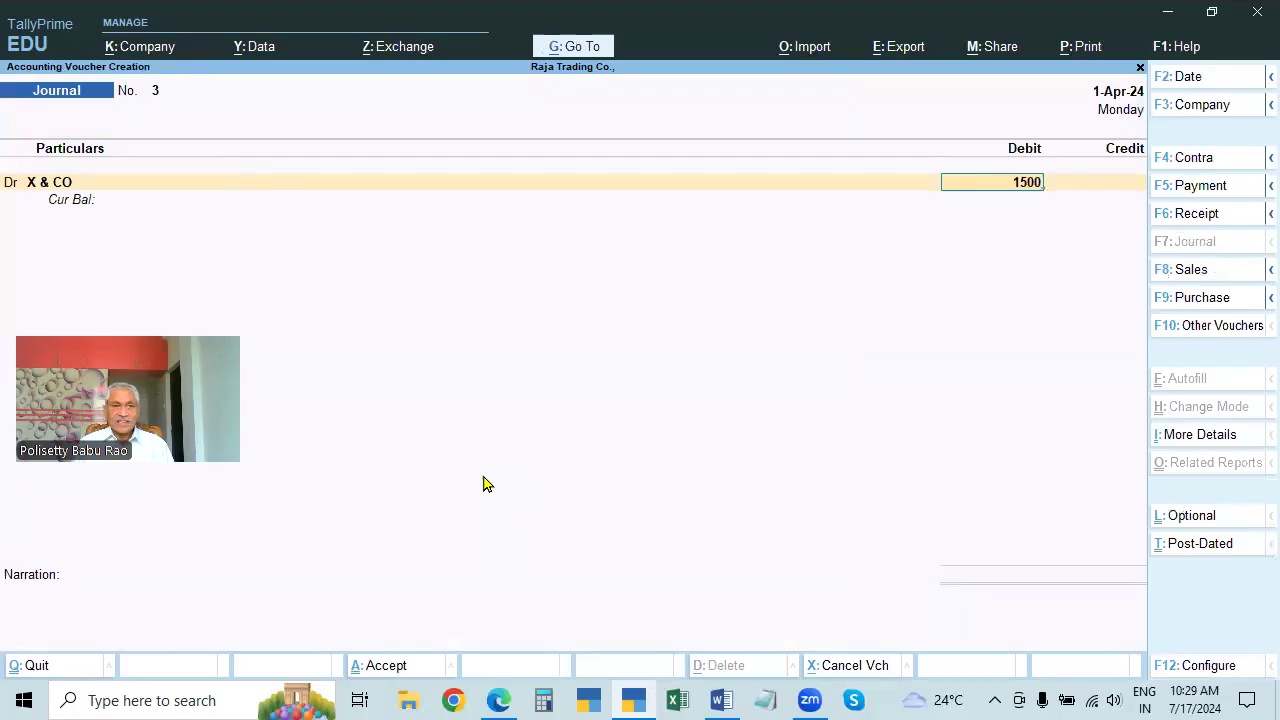
pyautogui.press('Return')
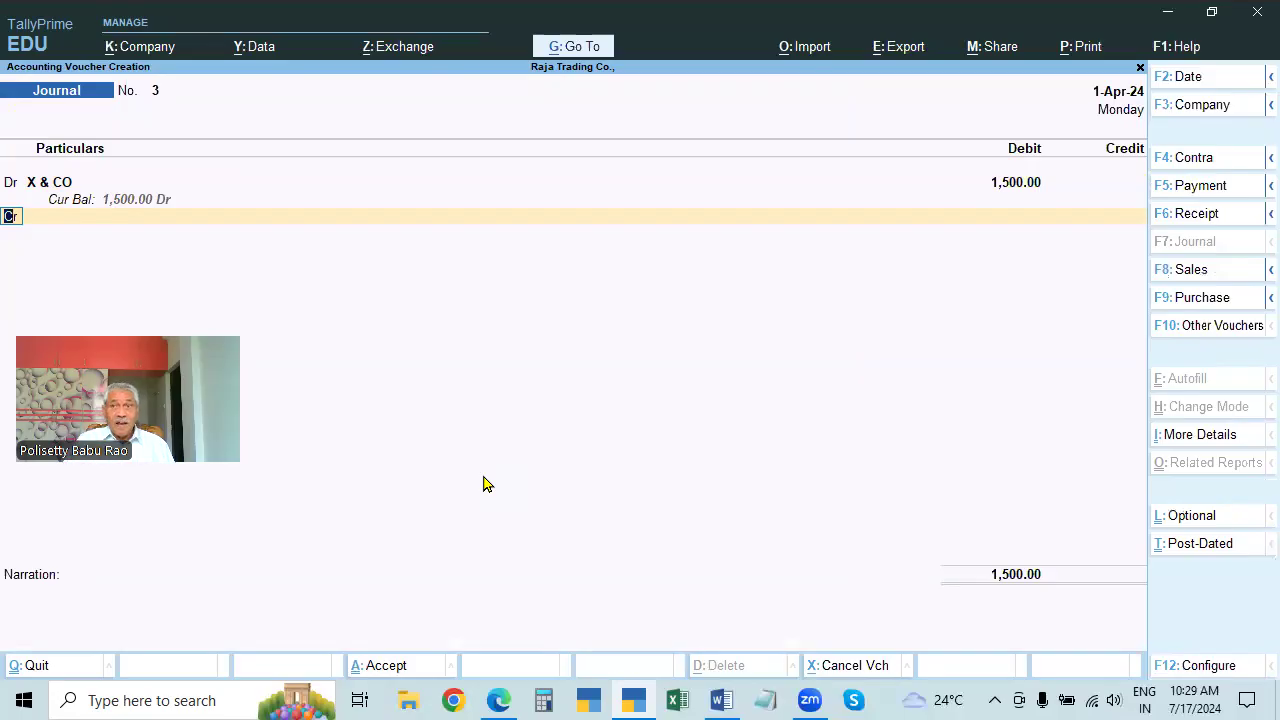
pyautogui.press('Return')
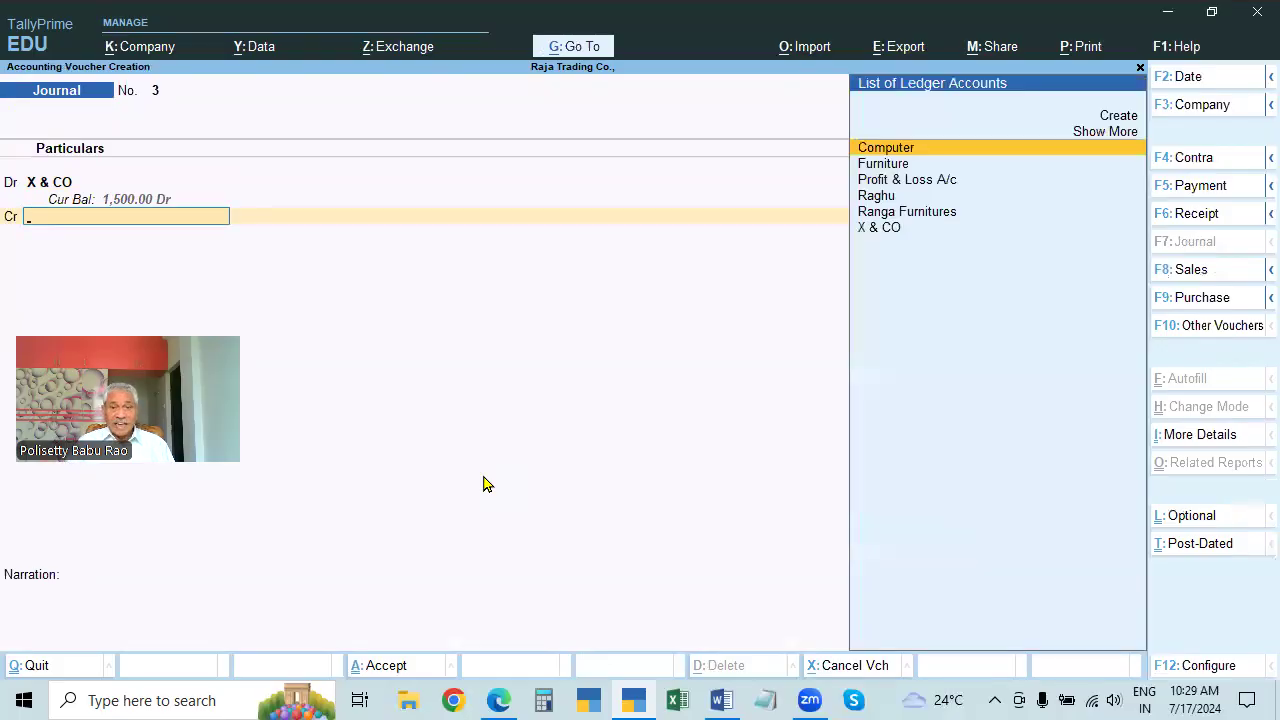
# Create the ledger X A/C under Sundry Debtors for voucher 3's credit line and credit it with 1,500.
pyautogui.hotkey('alt', 'c')
pyautogui.write('X A/C')
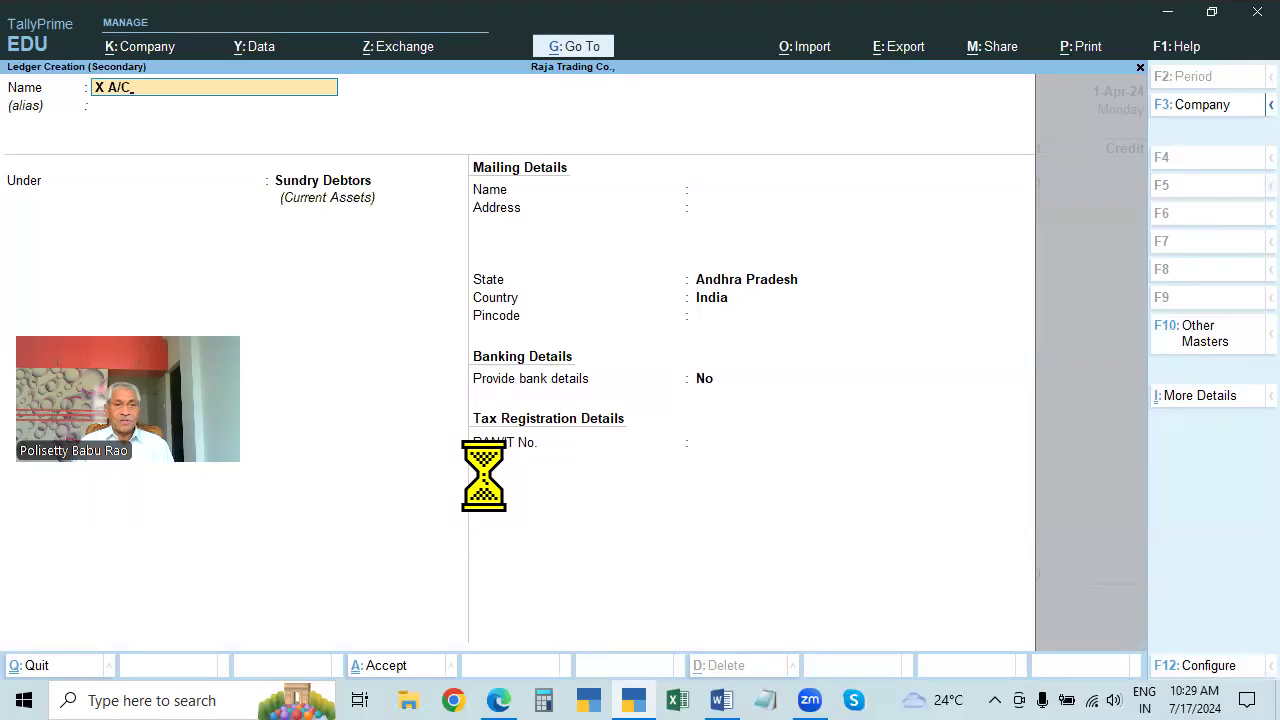
pyautogui.press('Return')
pyautogui.press('Return')
pyautogui.press('Return')
pyautogui.press('Return')
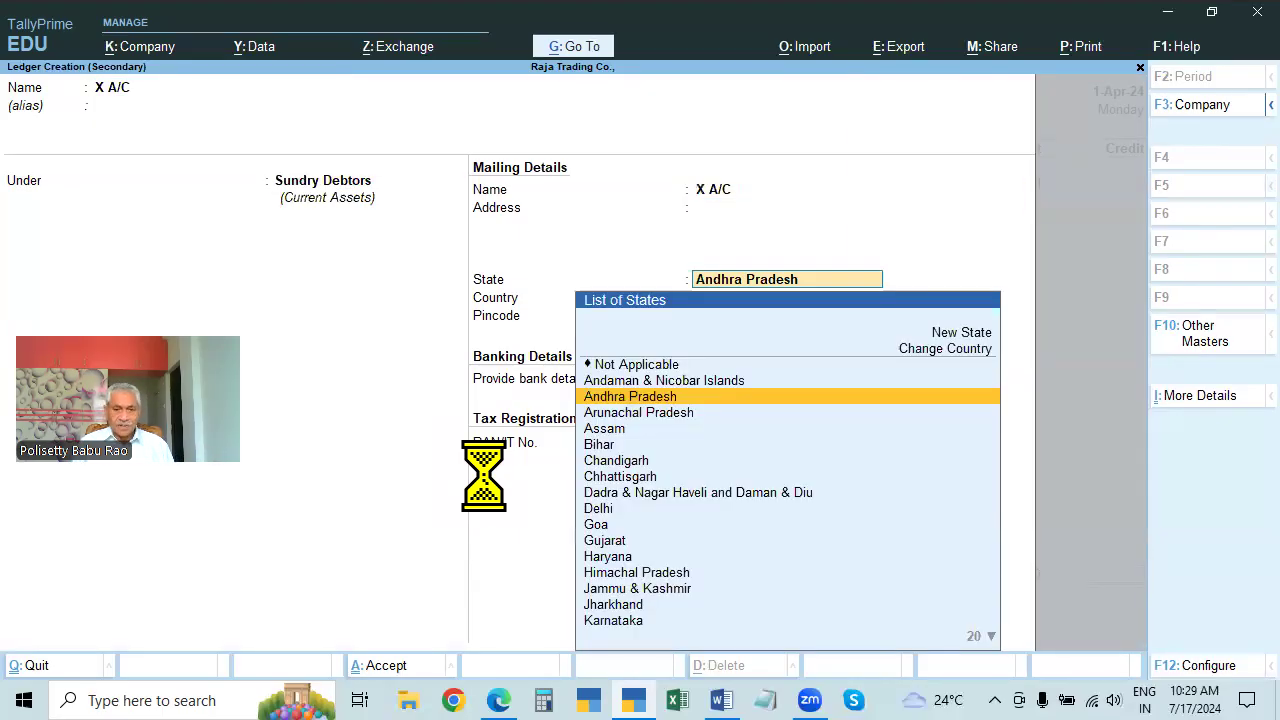
pyautogui.press('ctrl')
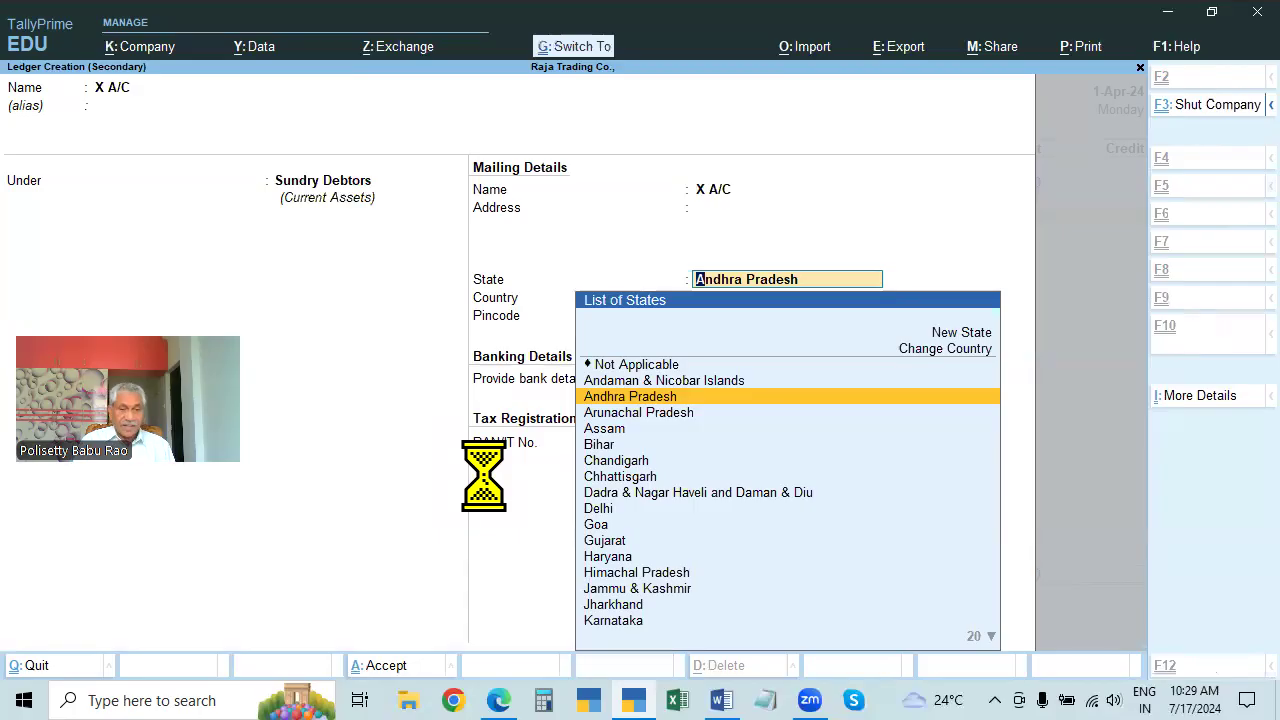
pyautogui.hotkey('ctrl', 'a')
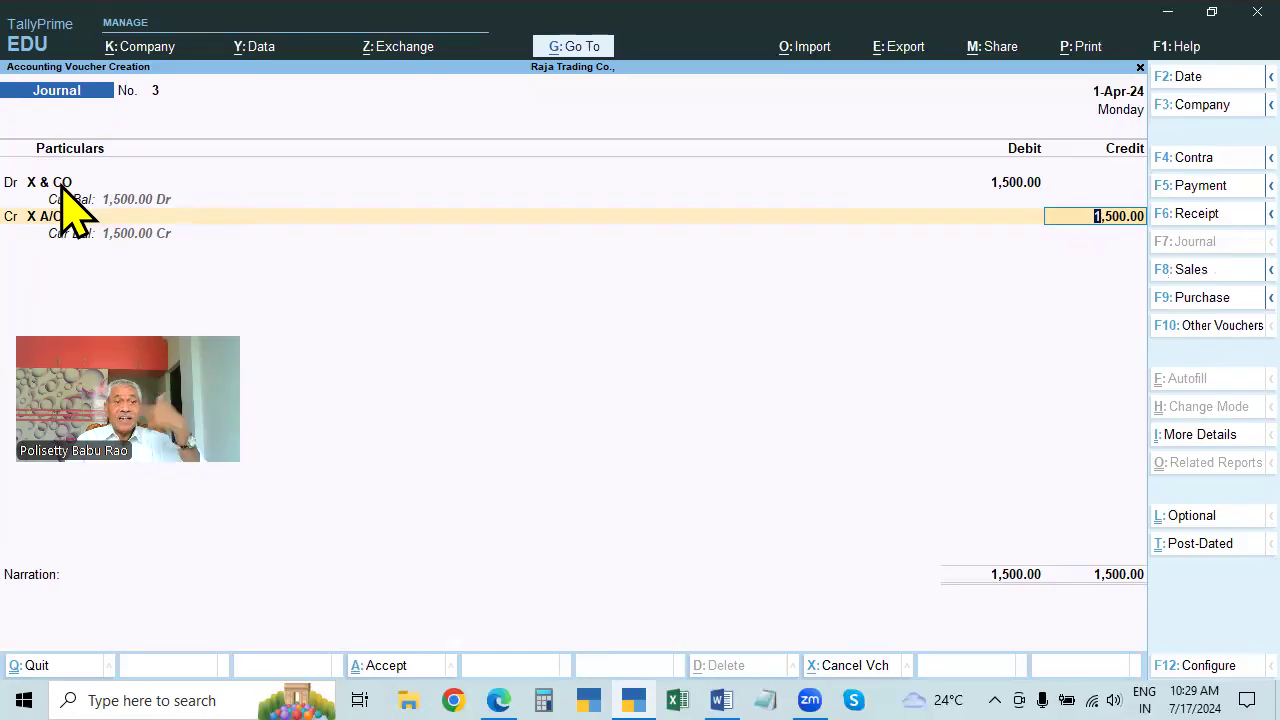
pyautogui.press('Return')
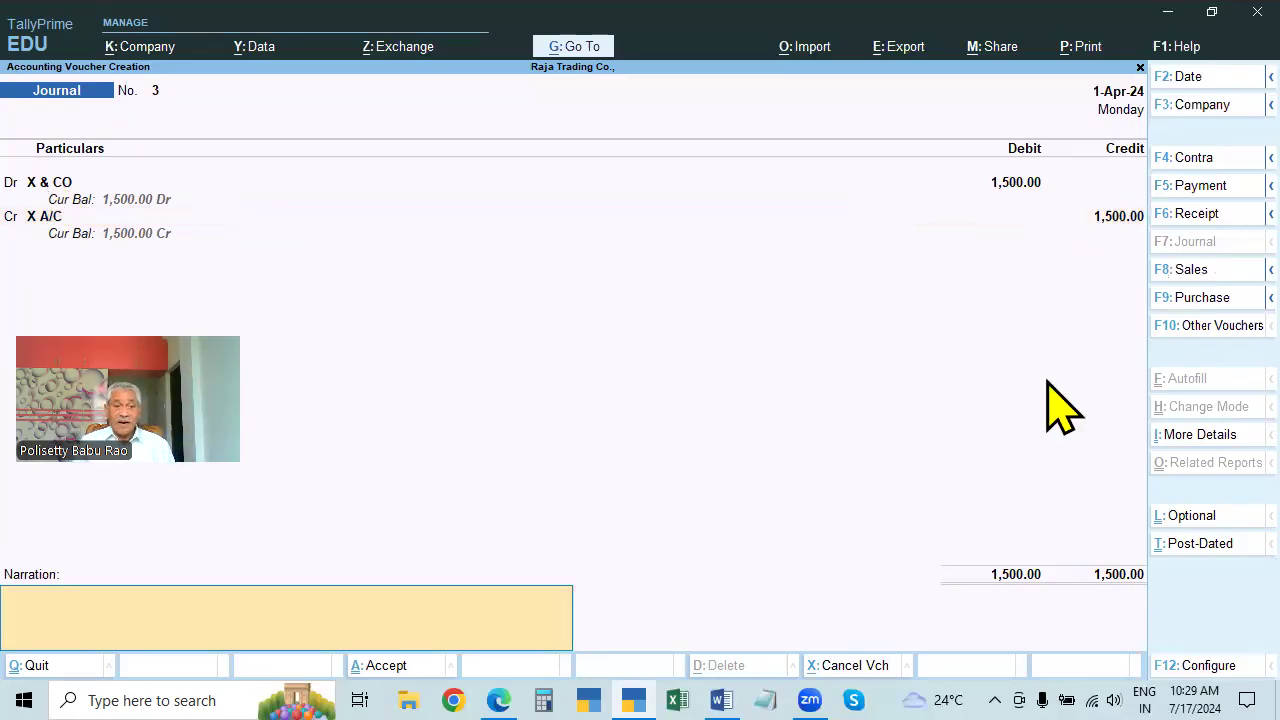
# Enter the narration "BEING BALANCE TRANSFERRED" for journal voucher 3 and save the voucher.
pyautogui.write('BEING A')
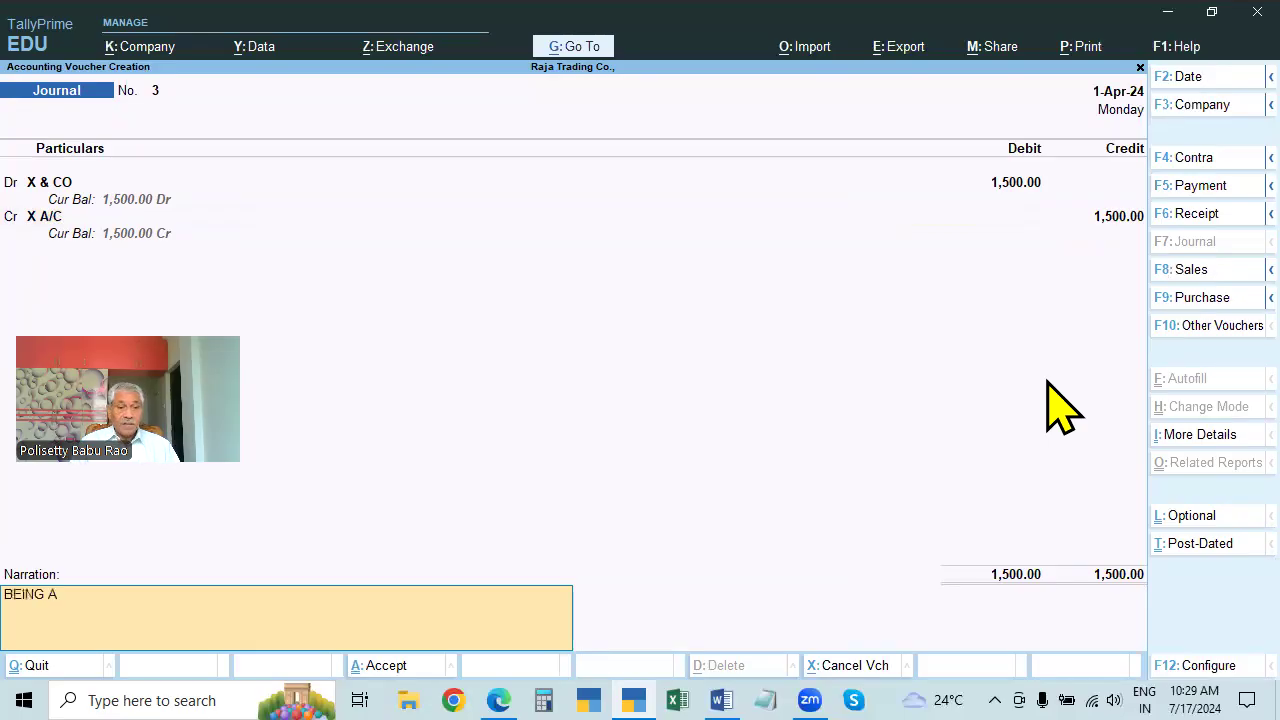
pyautogui.write('MOUNT TRANS')
pyautogui.press('BackSpace')
pyautogui.press('BackSpace')
pyautogui.press('BackSpace')
pyautogui.press('BackSpace')
pyautogui.press('BackSpace')
pyautogui.press('BackSpace')
pyautogui.press('BackSpace')
pyautogui.press('BackSpace')
pyautogui.press('BackSpace')
pyautogui.press('BackSpace')
pyautogui.press('BackSpace')
pyautogui.press('BackSpace')
pyautogui.write('BALANCE TRANSFERE')
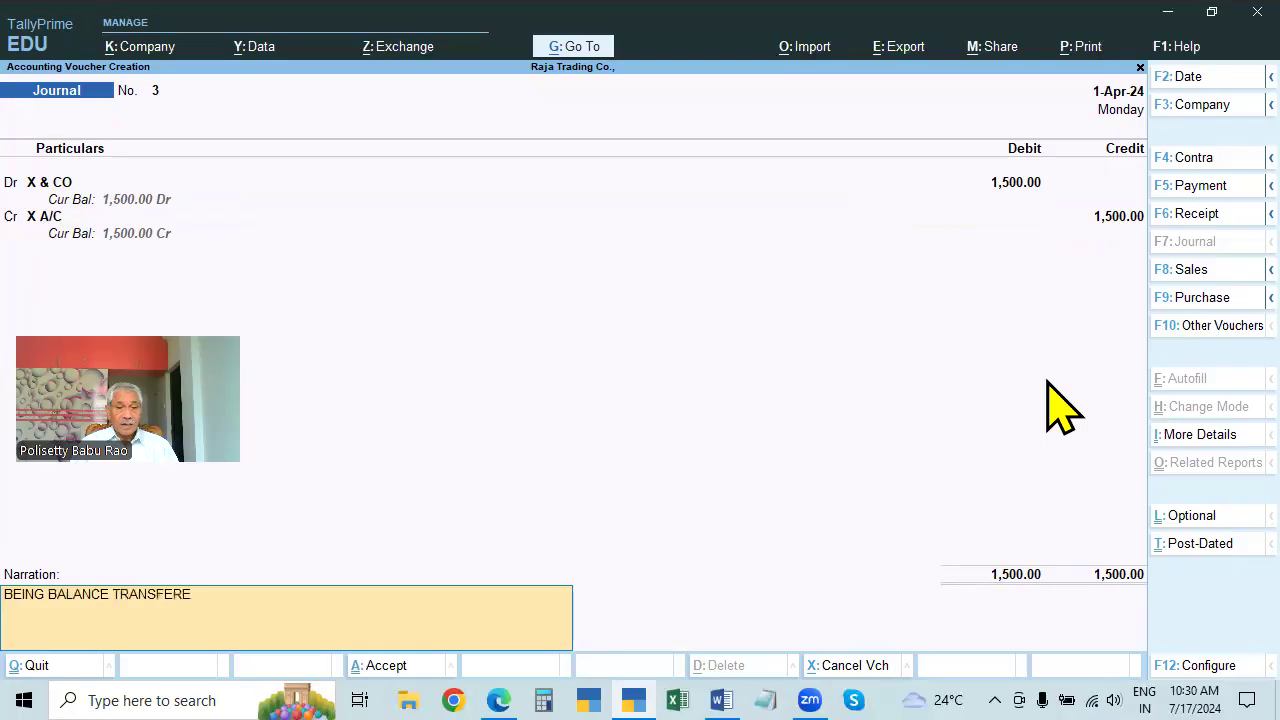
pyautogui.press('BackSpace')
pyautogui.write('RED')
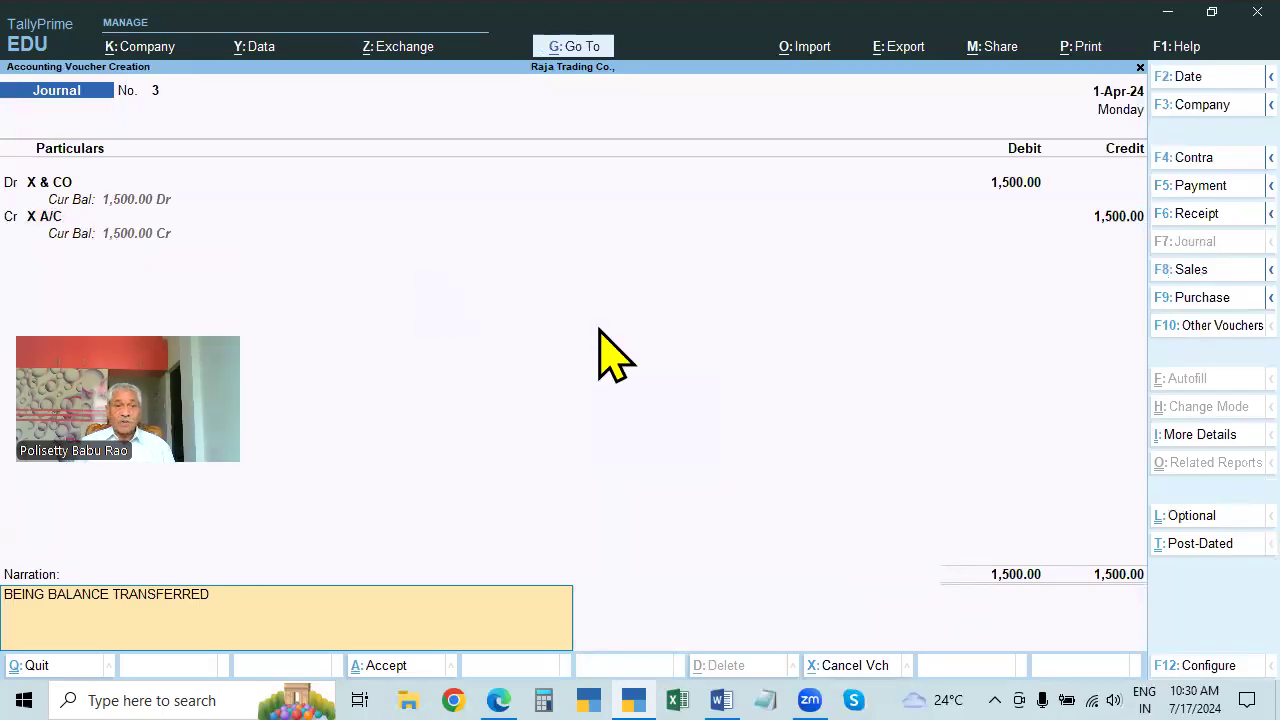
pyautogui.press('Return')
pyautogui.press('Return')
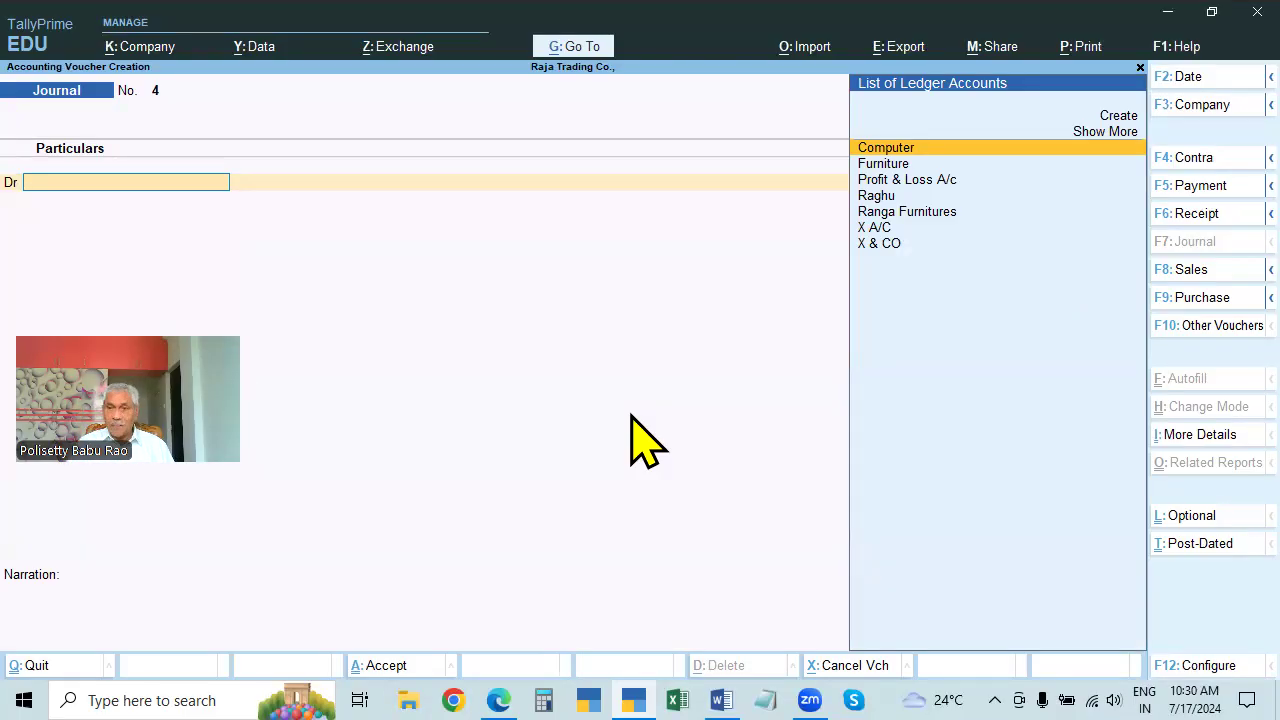
# Switch to a receipt voucher and change its mode to Single Entry.
pyautogui.click(1190, 214)
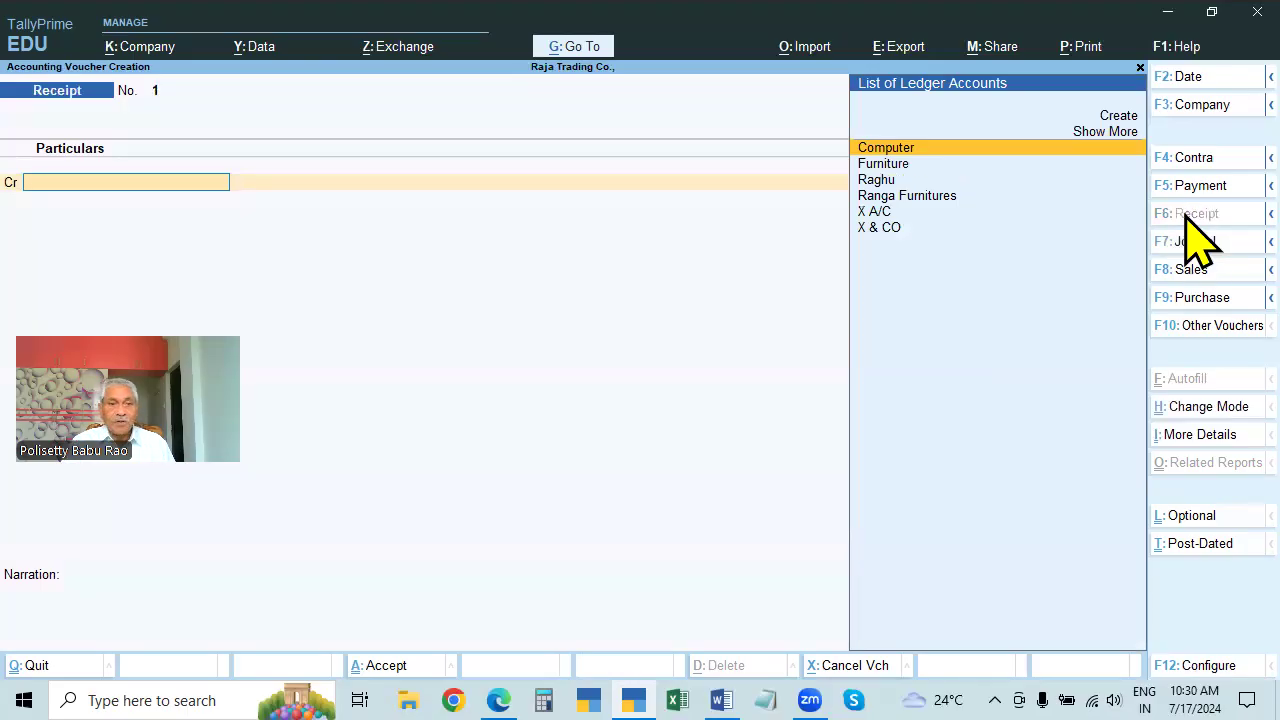
pyautogui.click(1210, 408)
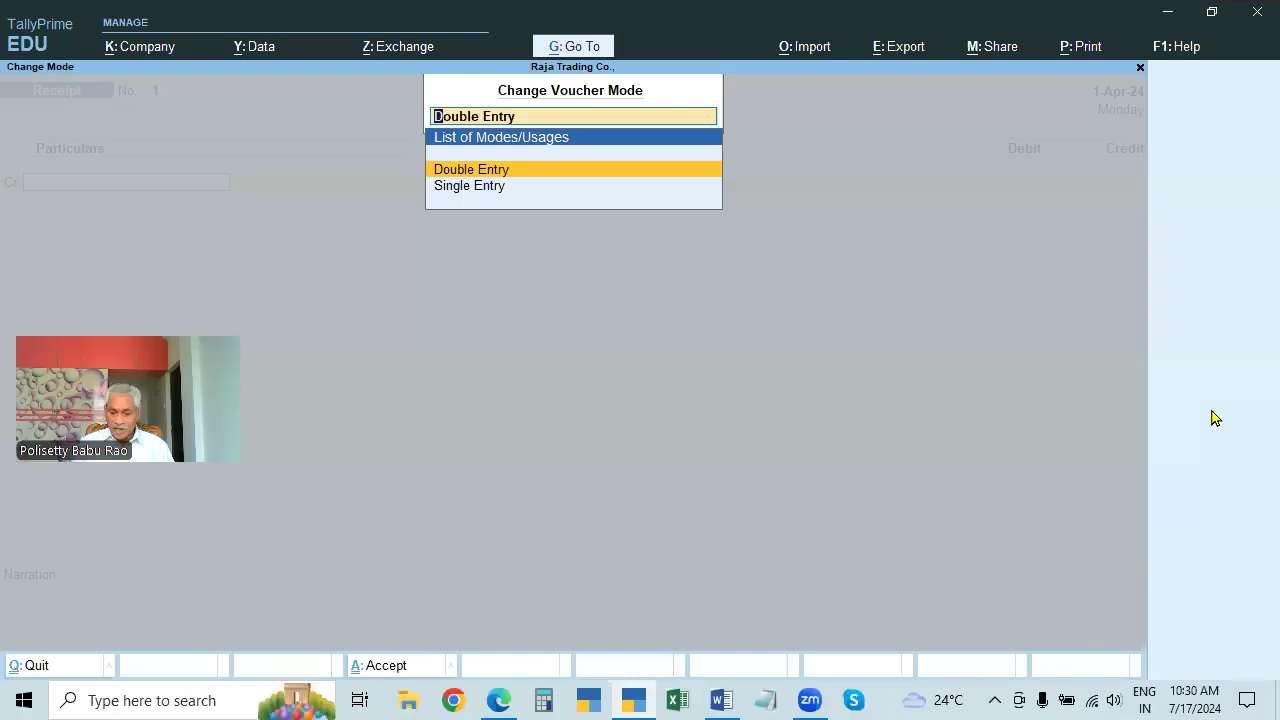
pyautogui.press('Down')
pyautogui.press('Return')
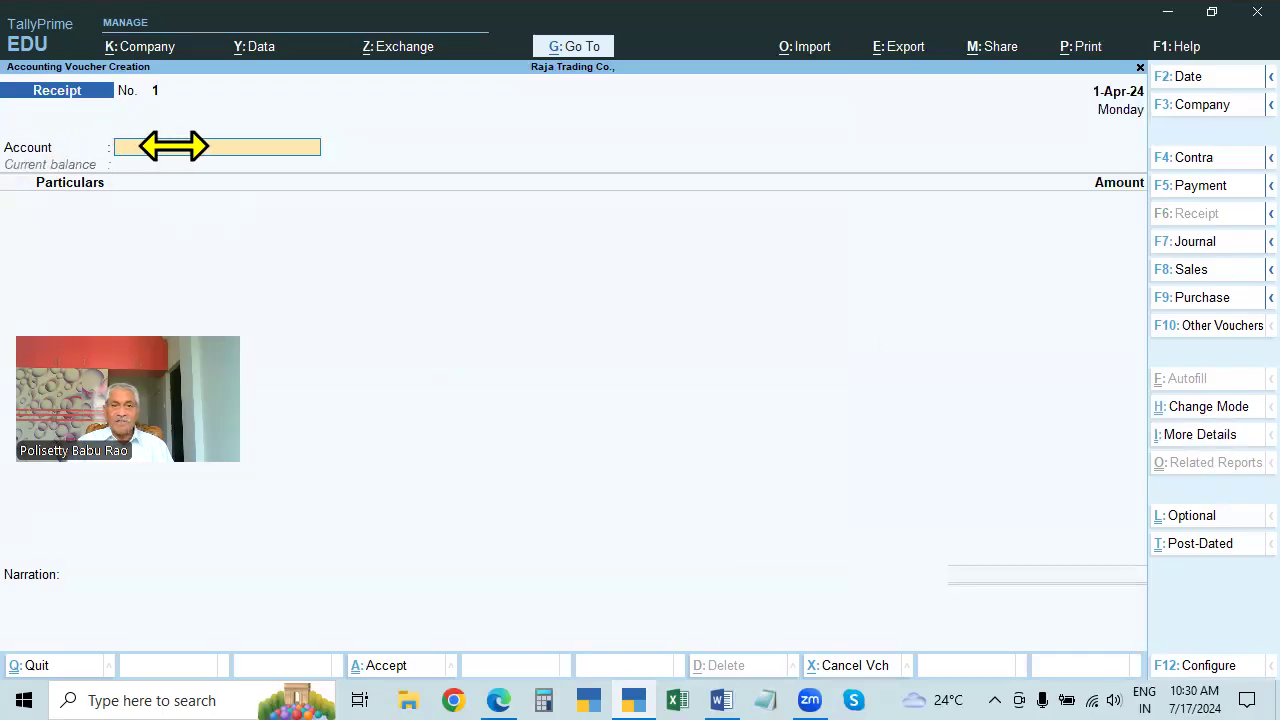
pyautogui.write('S')
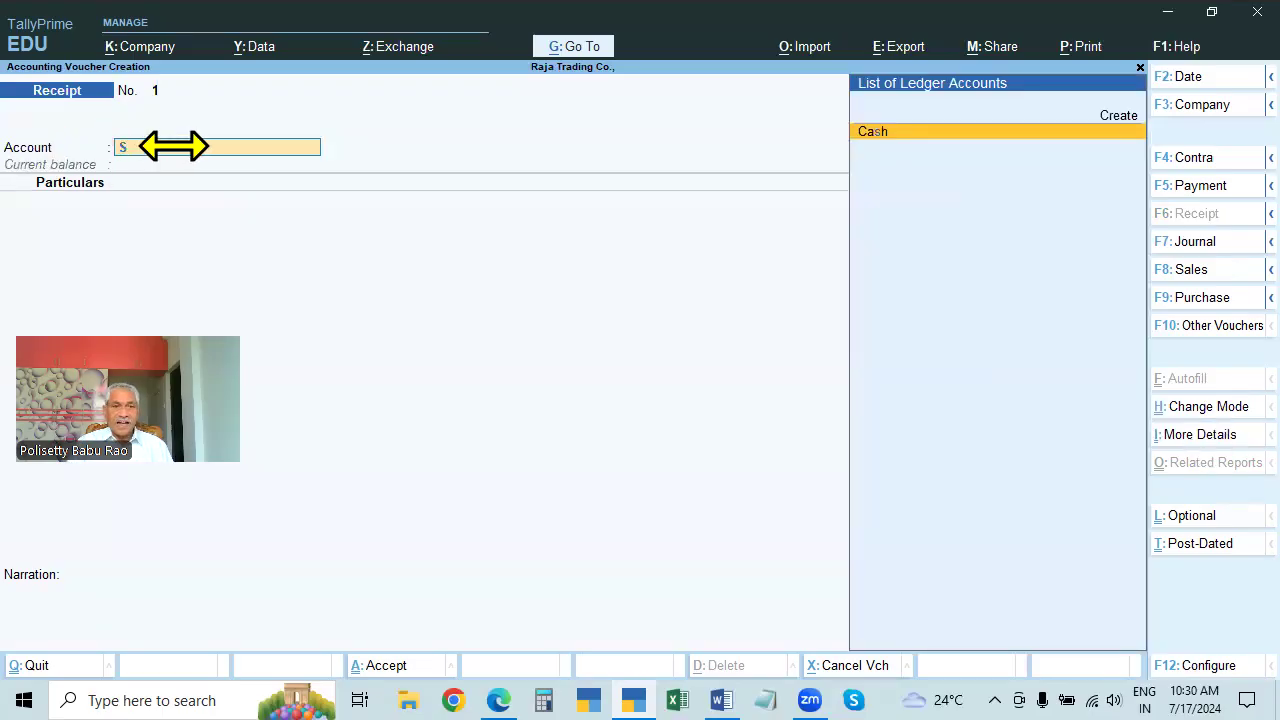
pyautogui.write('b')
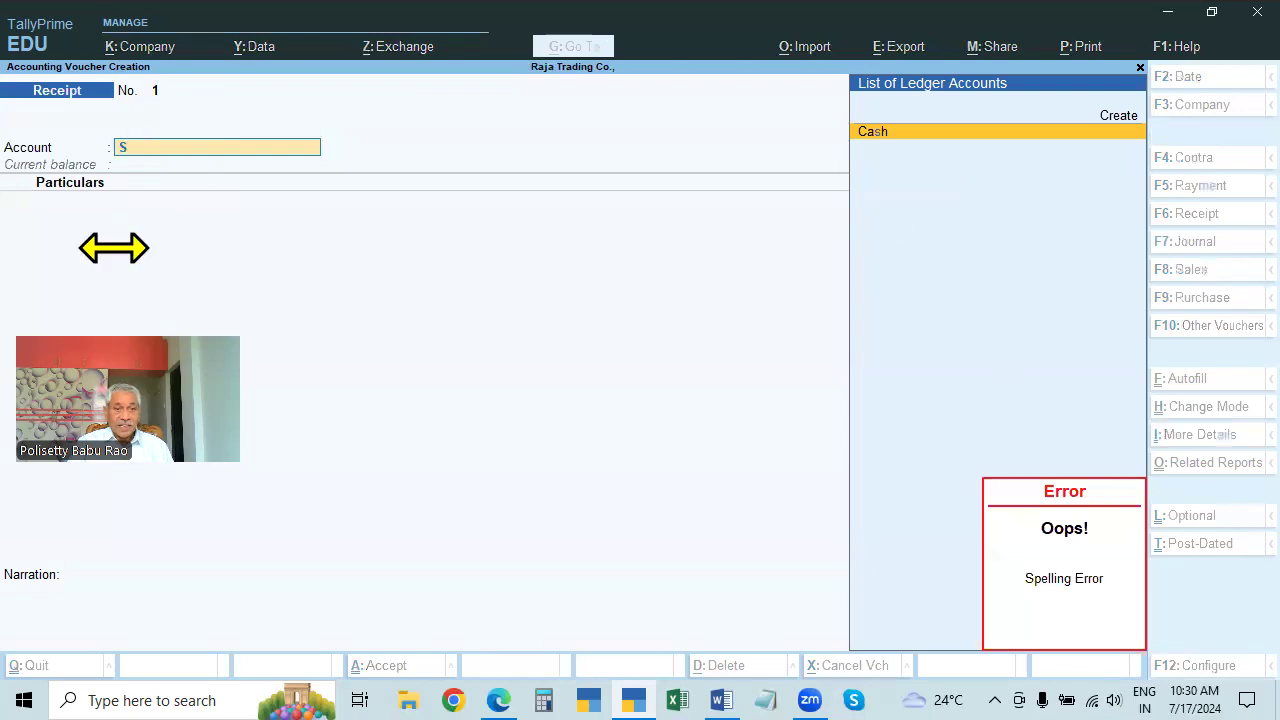
pyautogui.press('BackSpace')
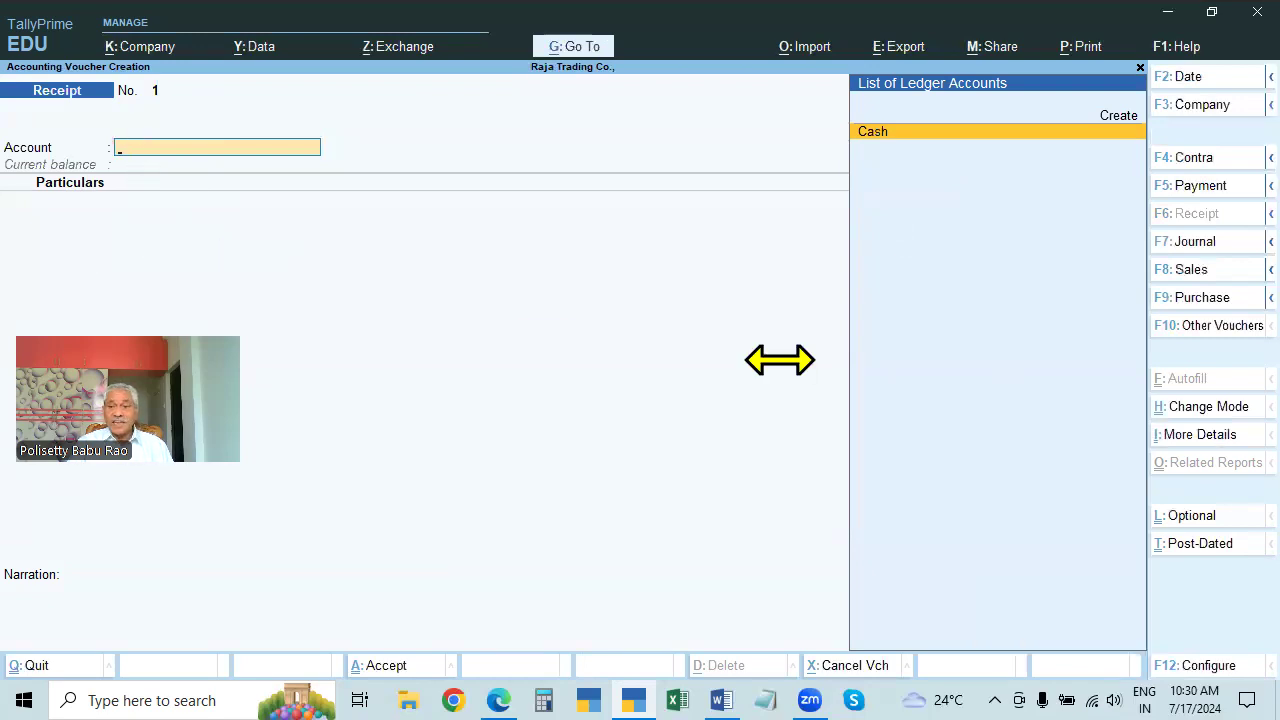
# Change the receipt voucher's mode back to Double Entry.
pyautogui.click(1190, 406)
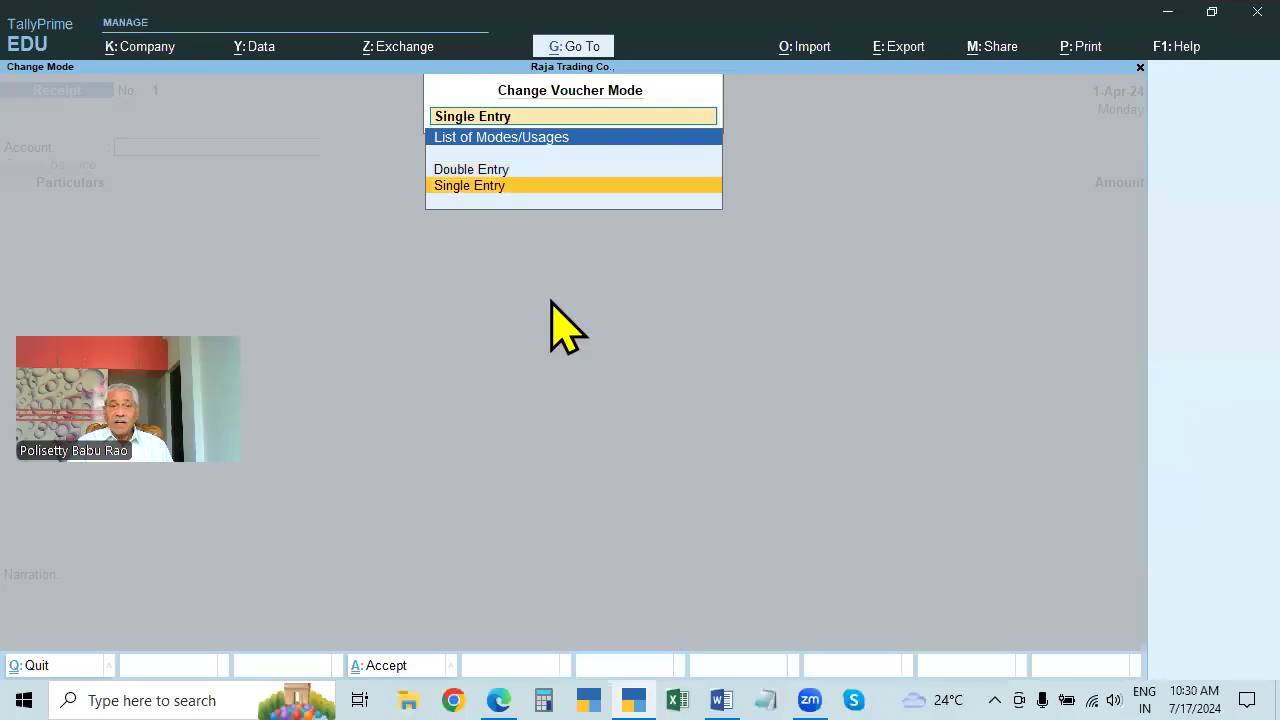
pyautogui.click(495, 171)
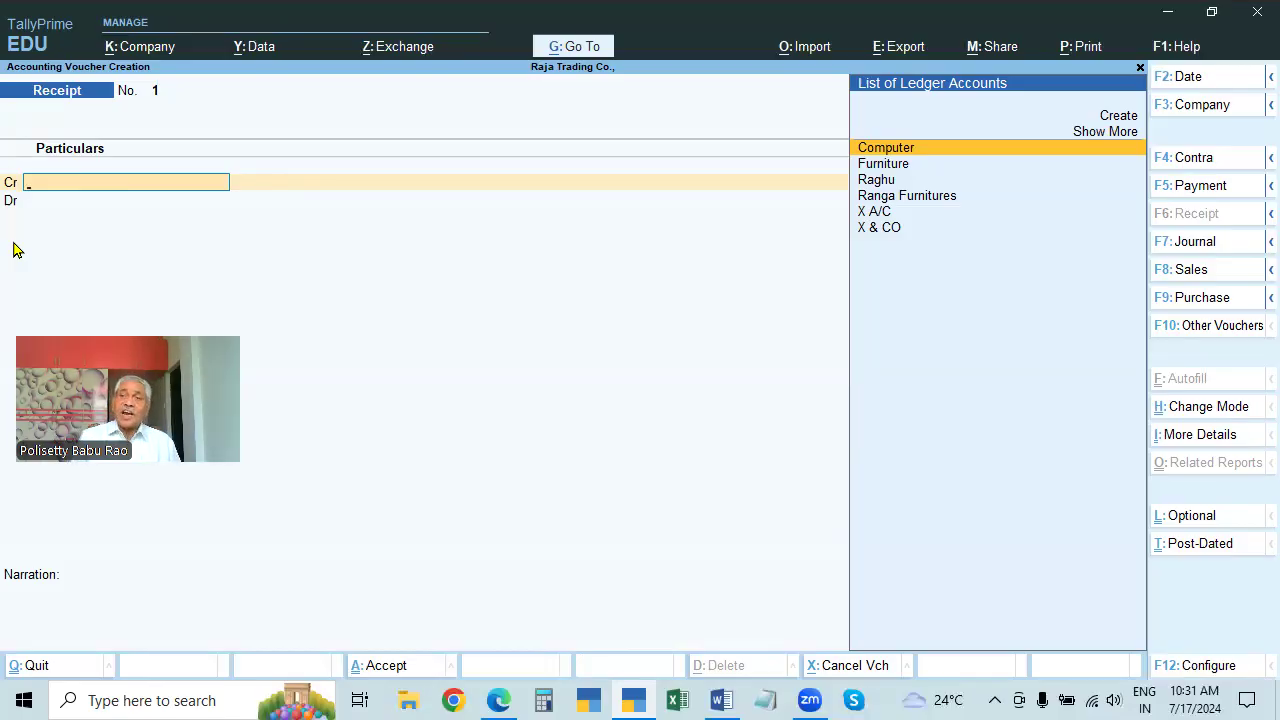
pyautogui.press('Escape')
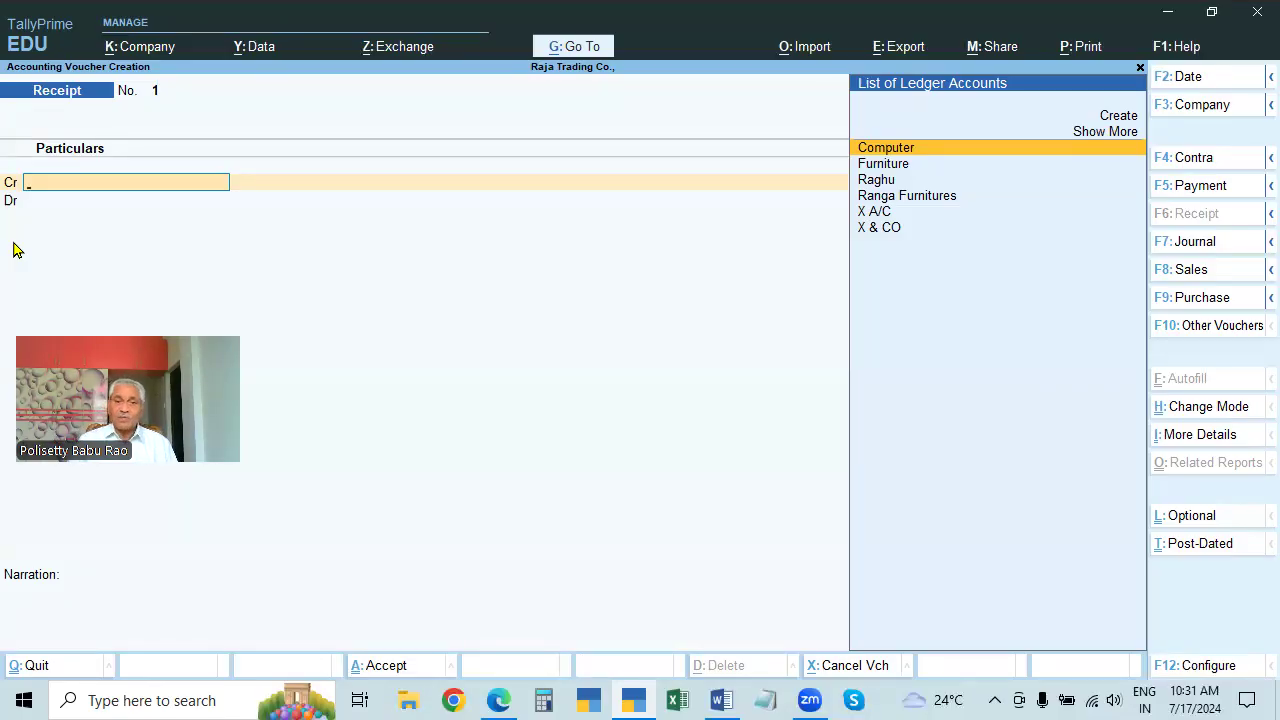
pyautogui.press('Return')
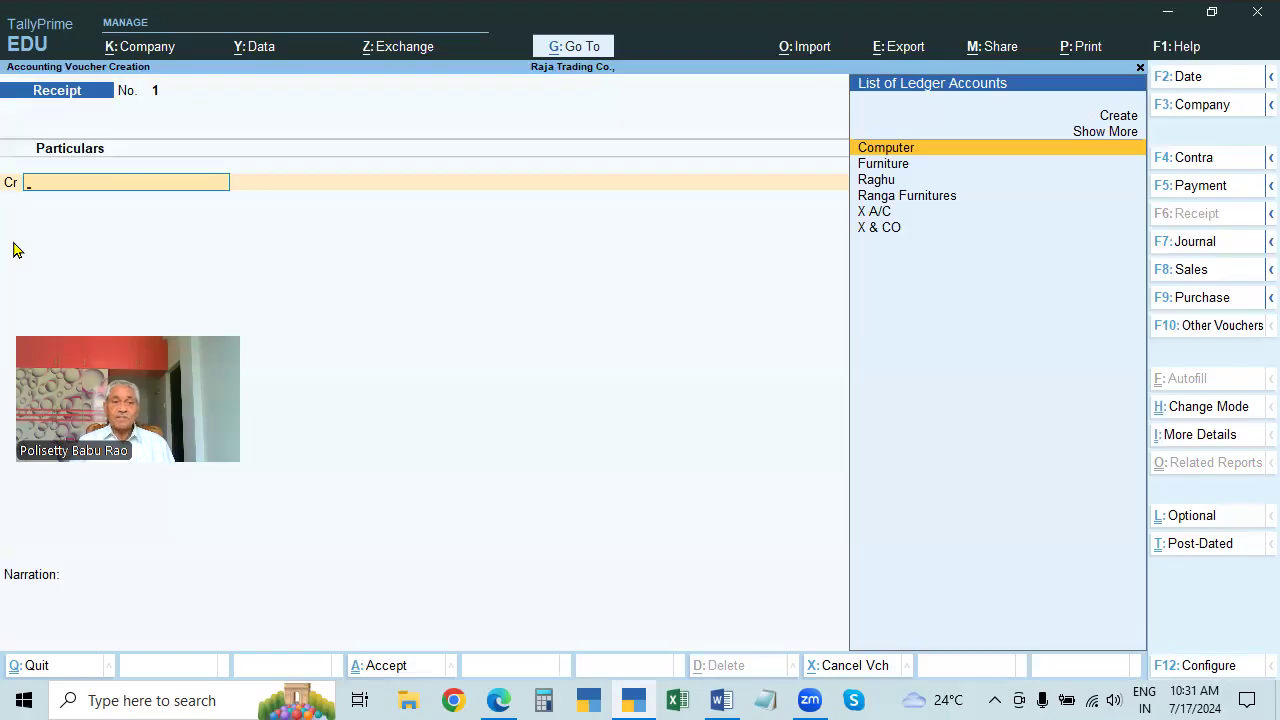
# Switch to journal voucher 4 and debit X & CO with 2500.
pyautogui.click(1195, 242)
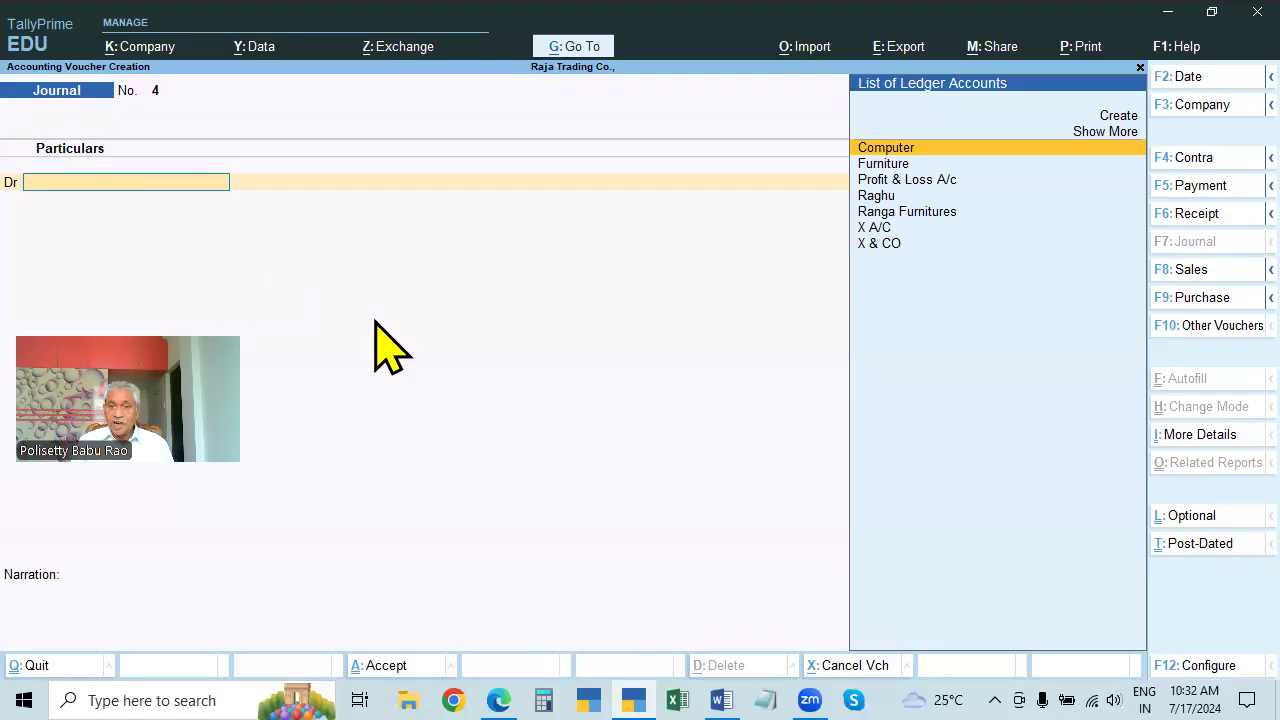
pyautogui.press('Down')
pyautogui.press('Down')
pyautogui.press('Down')
pyautogui.press('Down')
pyautogui.press('Down')
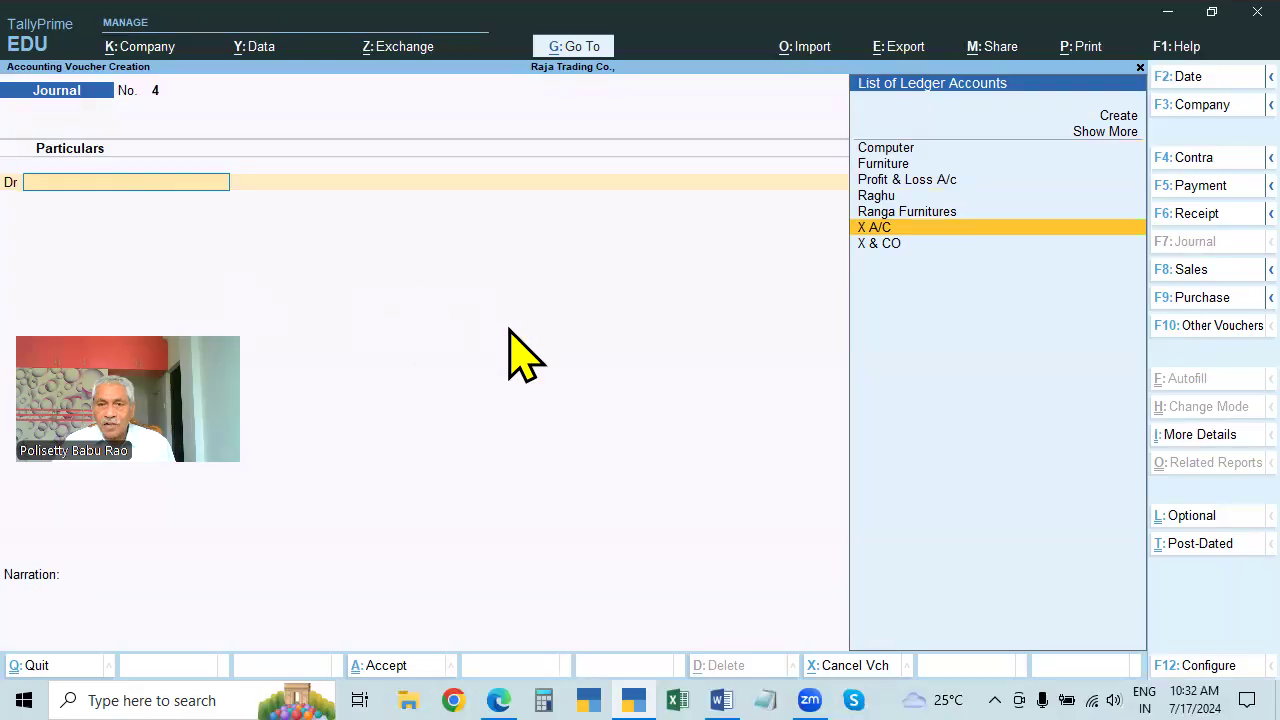
pyautogui.click(876, 249)
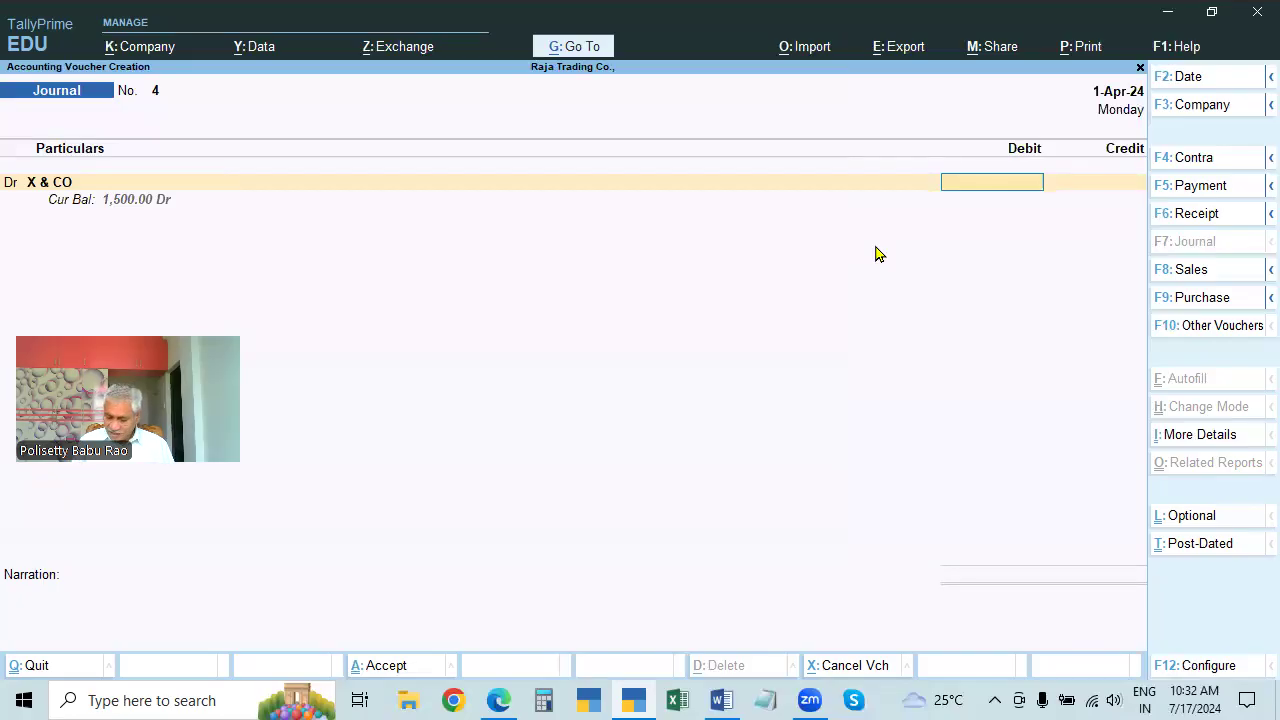
pyautogui.write('2500')
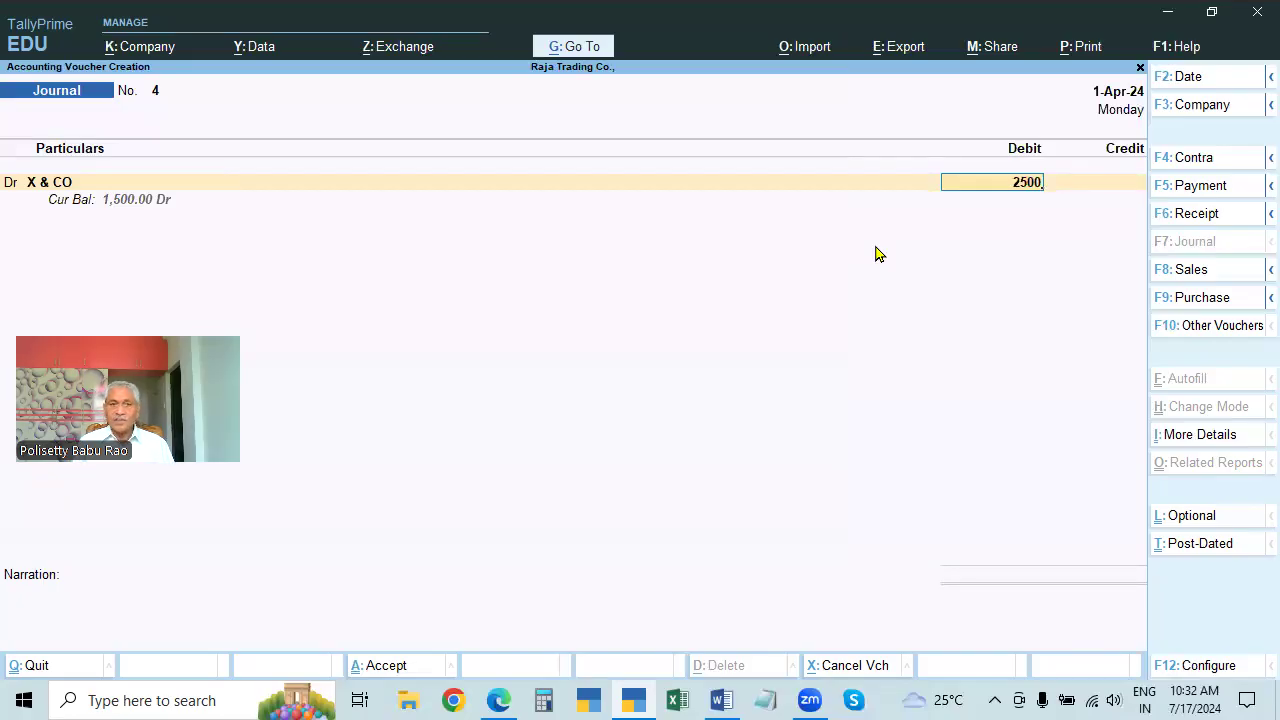
pyautogui.press('Return')
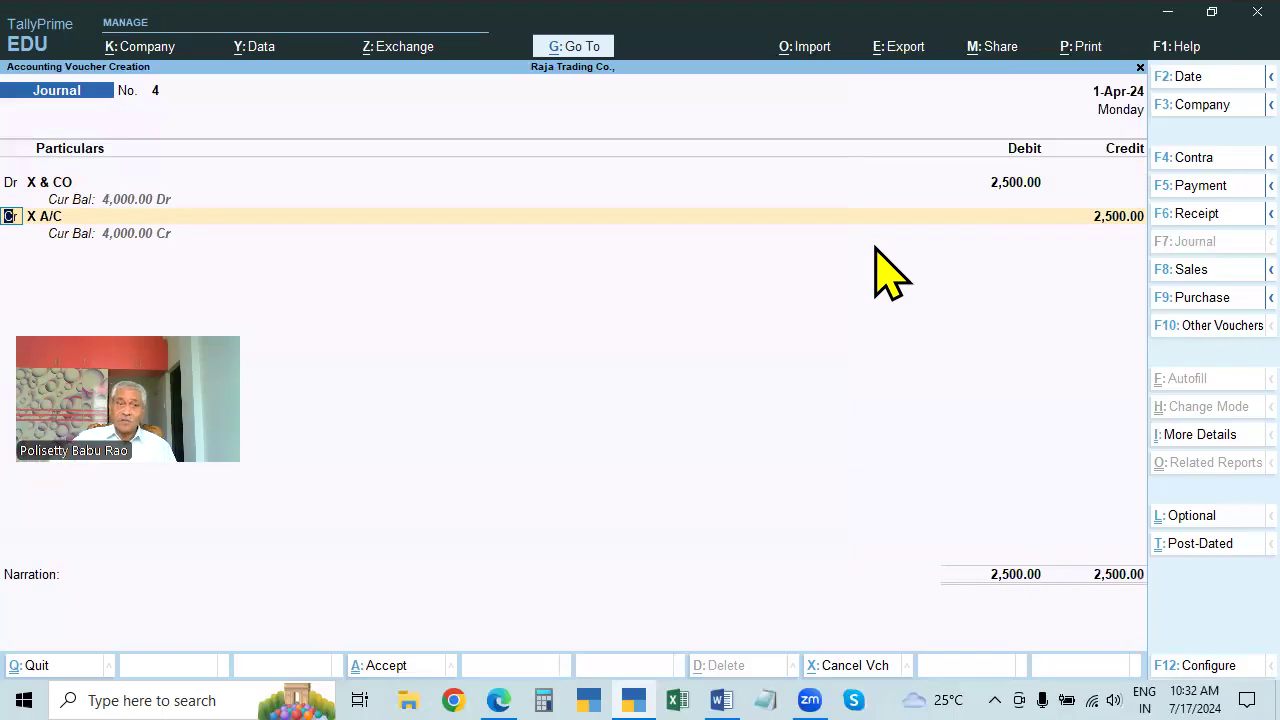
# Create the ledger BANK under Bank Accounts from journal voucher 4's credit line, using it in place of X A/C.
pyautogui.press('Return')
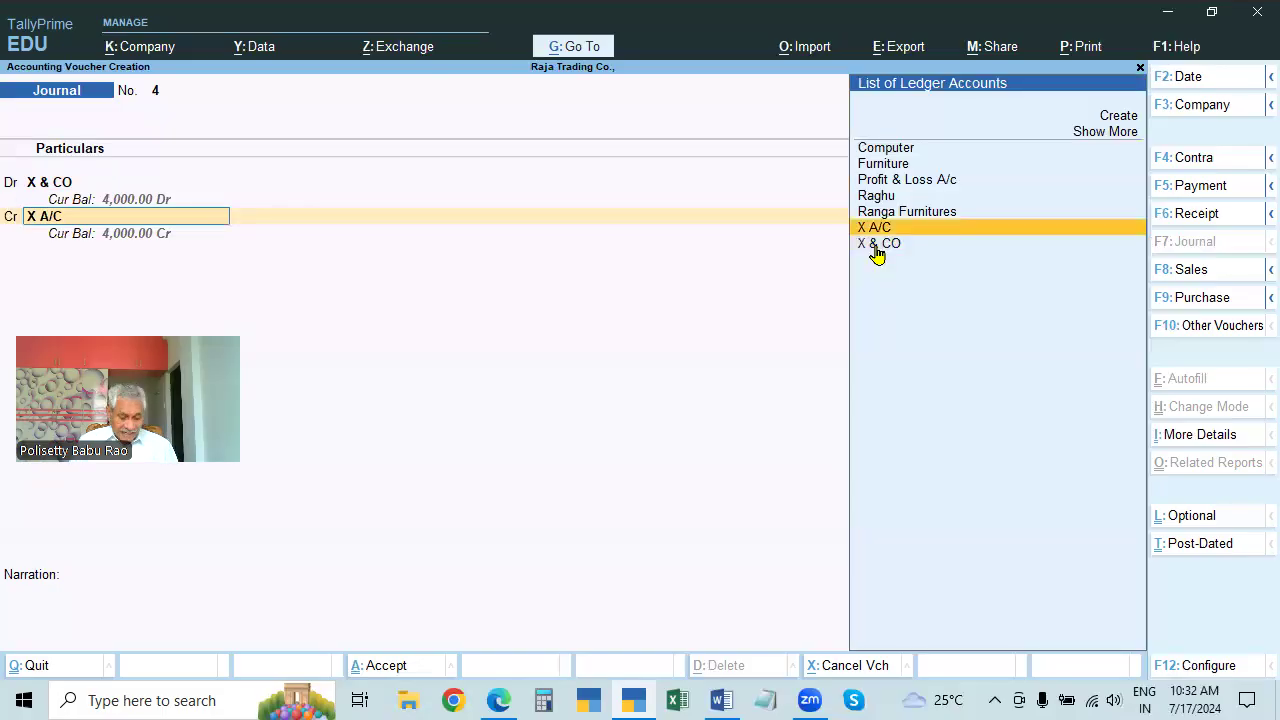
pyautogui.hotkey('alt', 'c')
pyautogui.write('BANK')
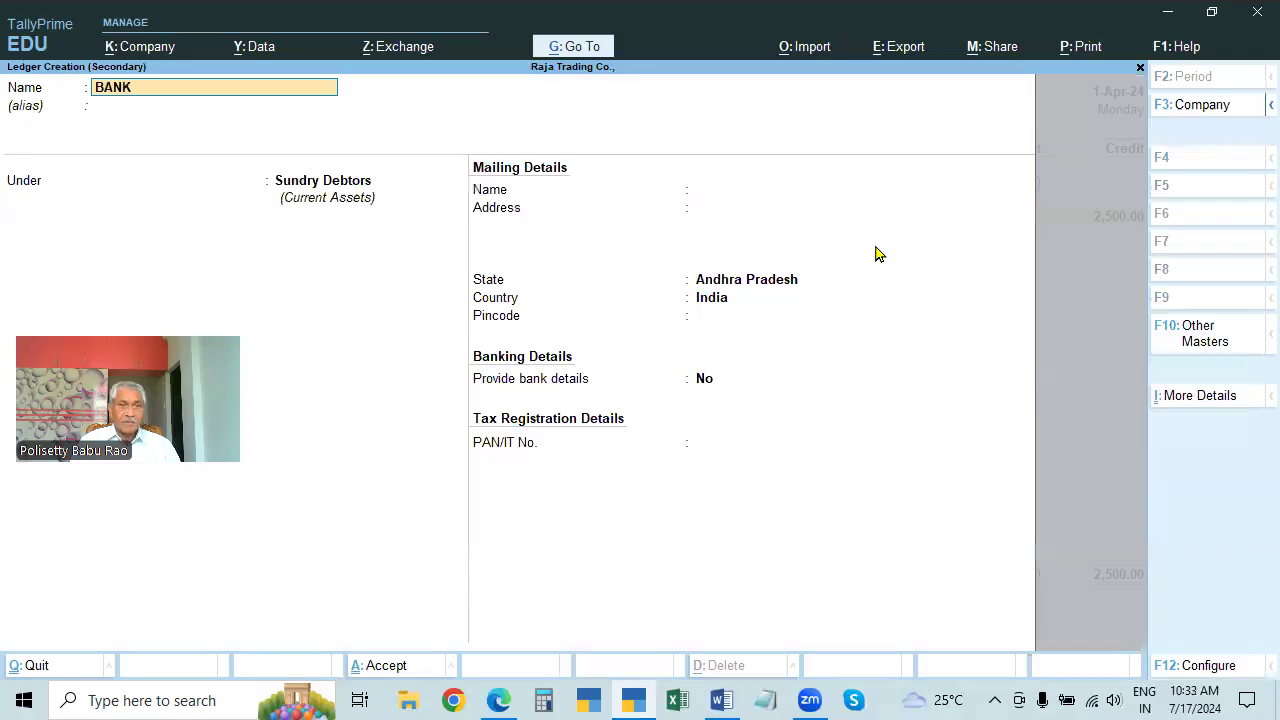
pyautogui.press('Return')
pyautogui.write('BAN')
pyautogui.press('Down')
pyautogui.press('Up')
pyautogui.press('Return')
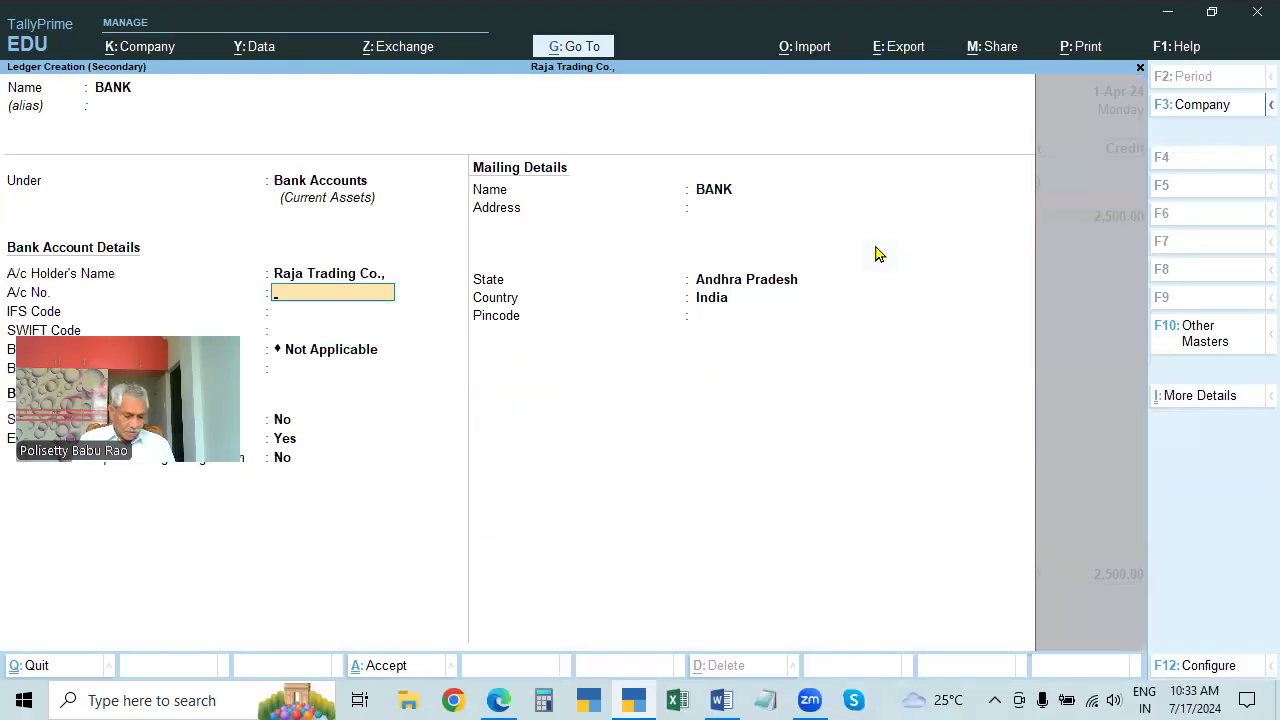
pyautogui.hotkey('ctrl', 'a')
pyautogui.press('Return')
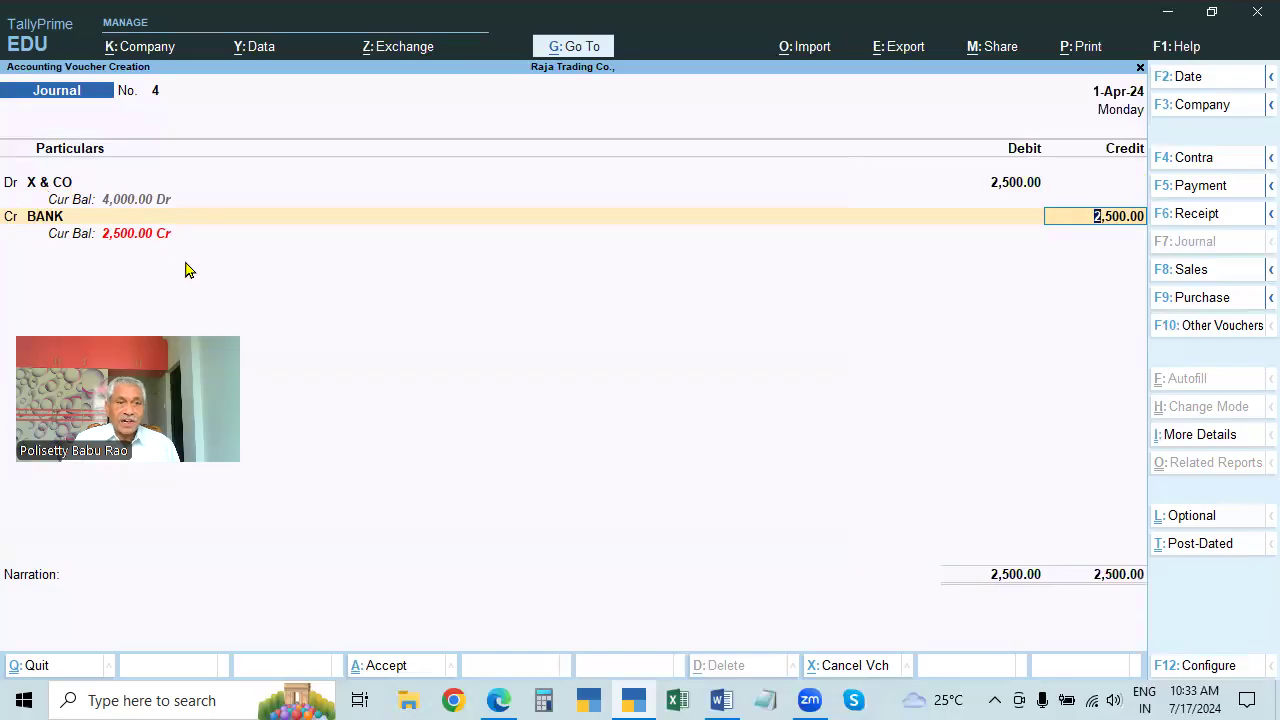
# Credit BANK with 2,500 and allocate it as a Cheque with instrument number 123563, dated 1-Apr-24.
pyautogui.press('Up')
pyautogui.press('Return')
pyautogui.press('Return')
pyautogui.press('Return')
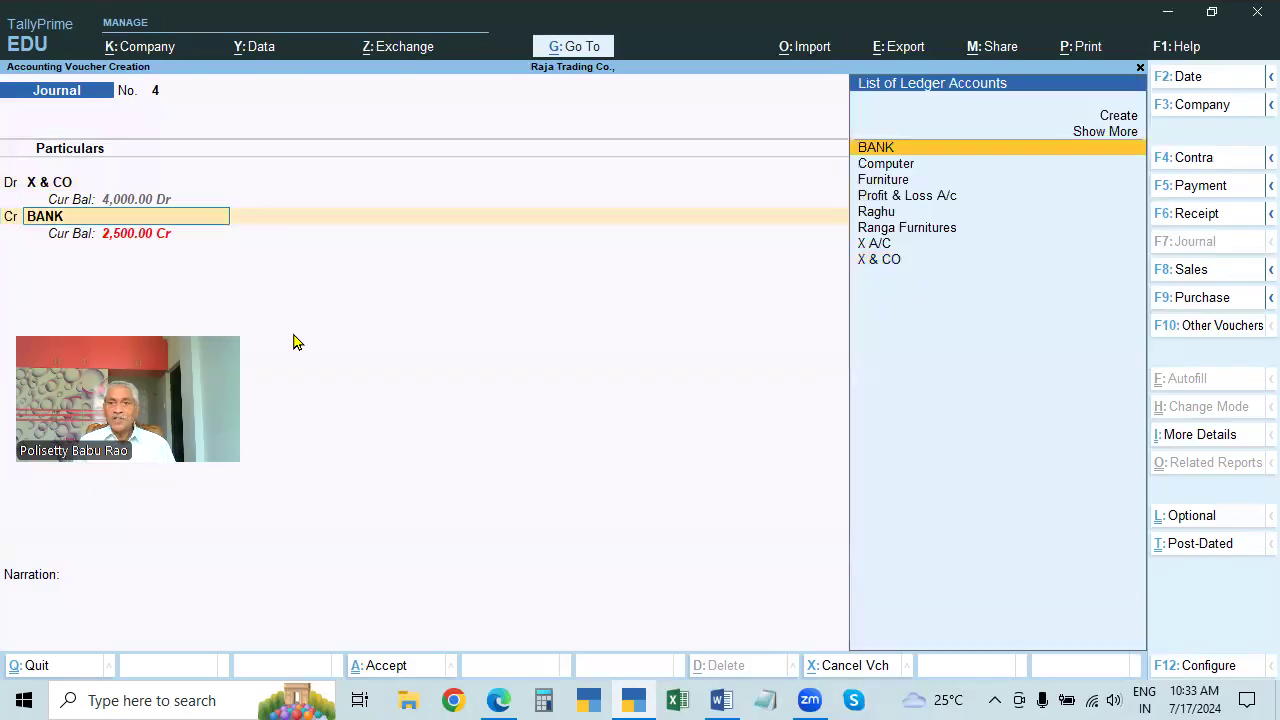
pyautogui.press('Return')
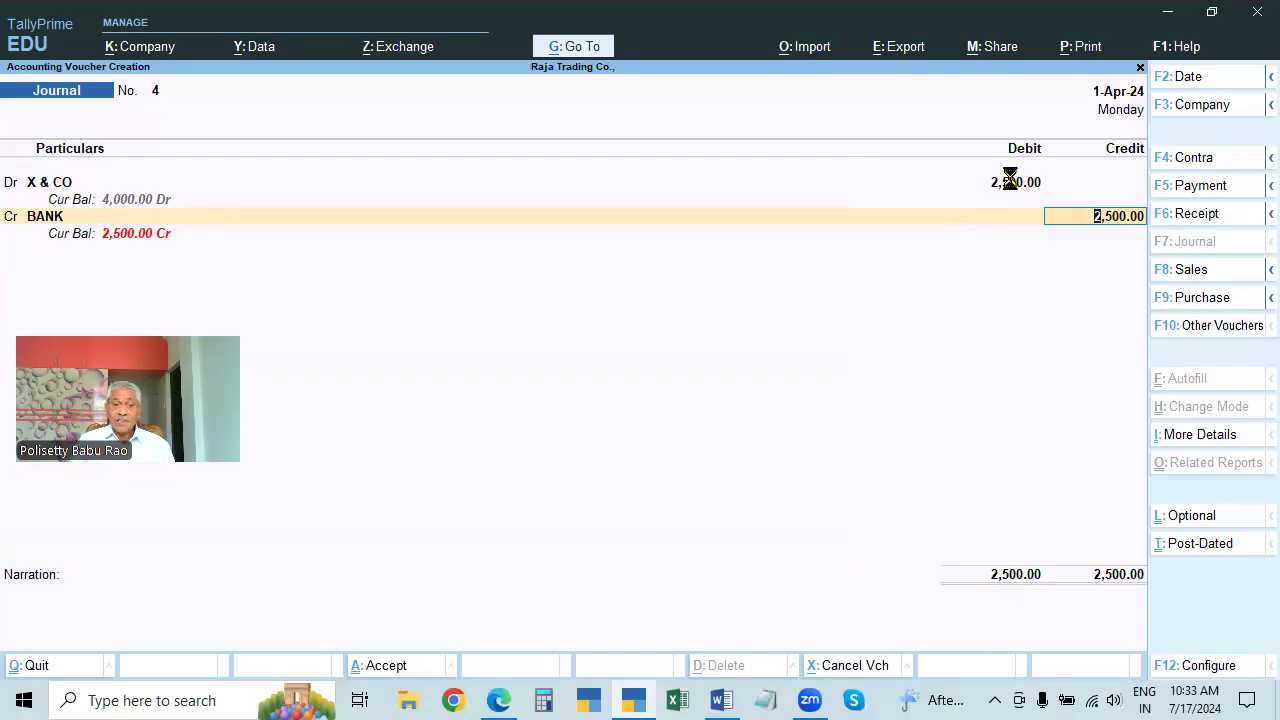
pyautogui.press('Return')
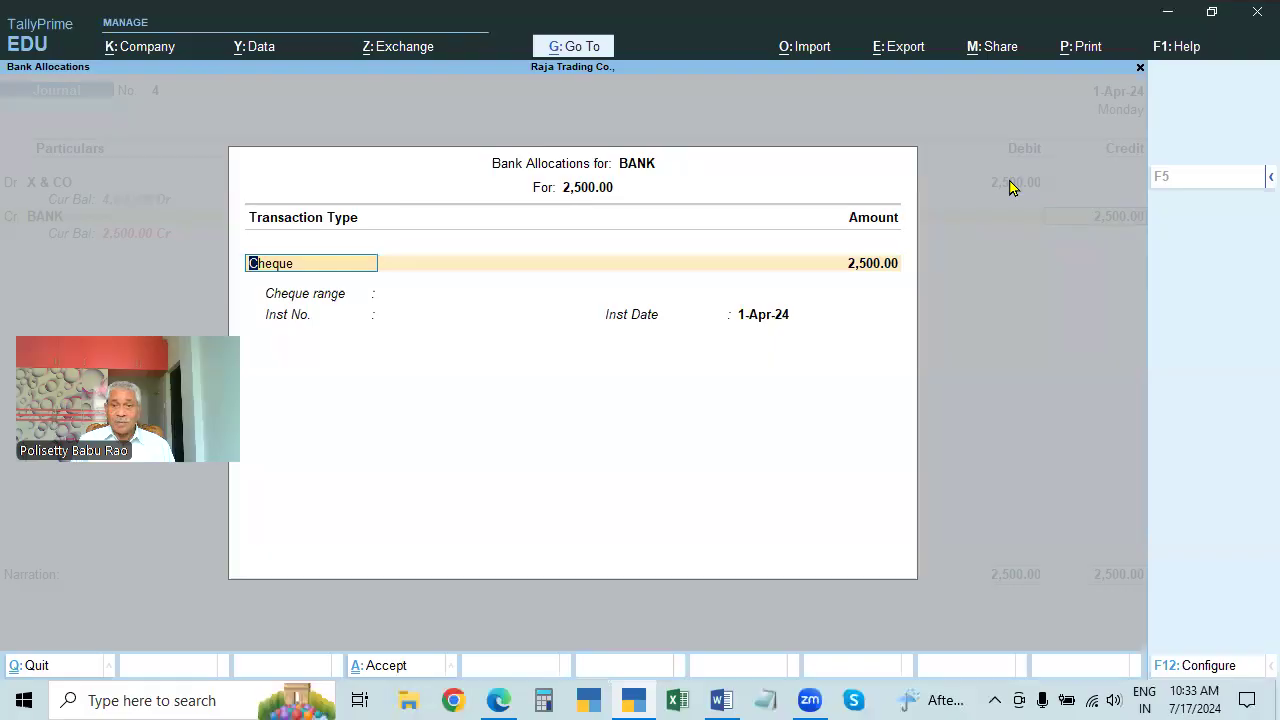
pyautogui.press('Return')
pyautogui.press('Return')
pyautogui.write('123563')
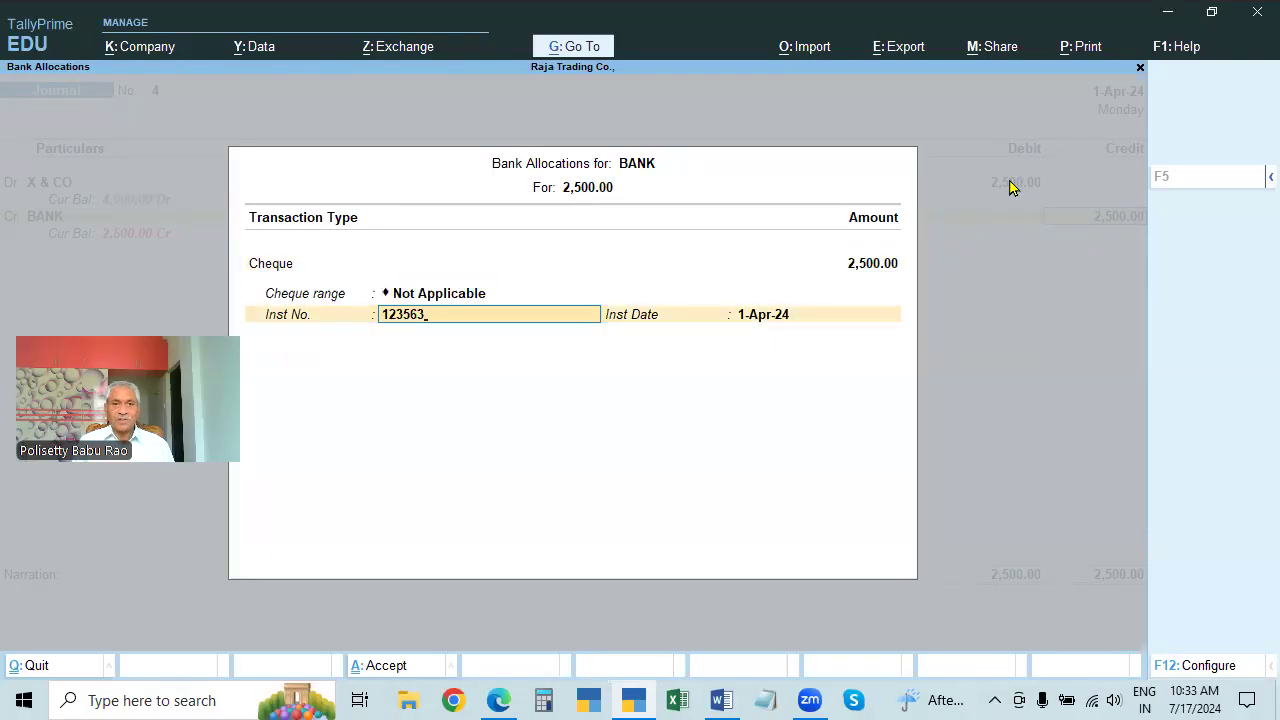
pyautogui.press('Return')
pyautogui.press('Return')
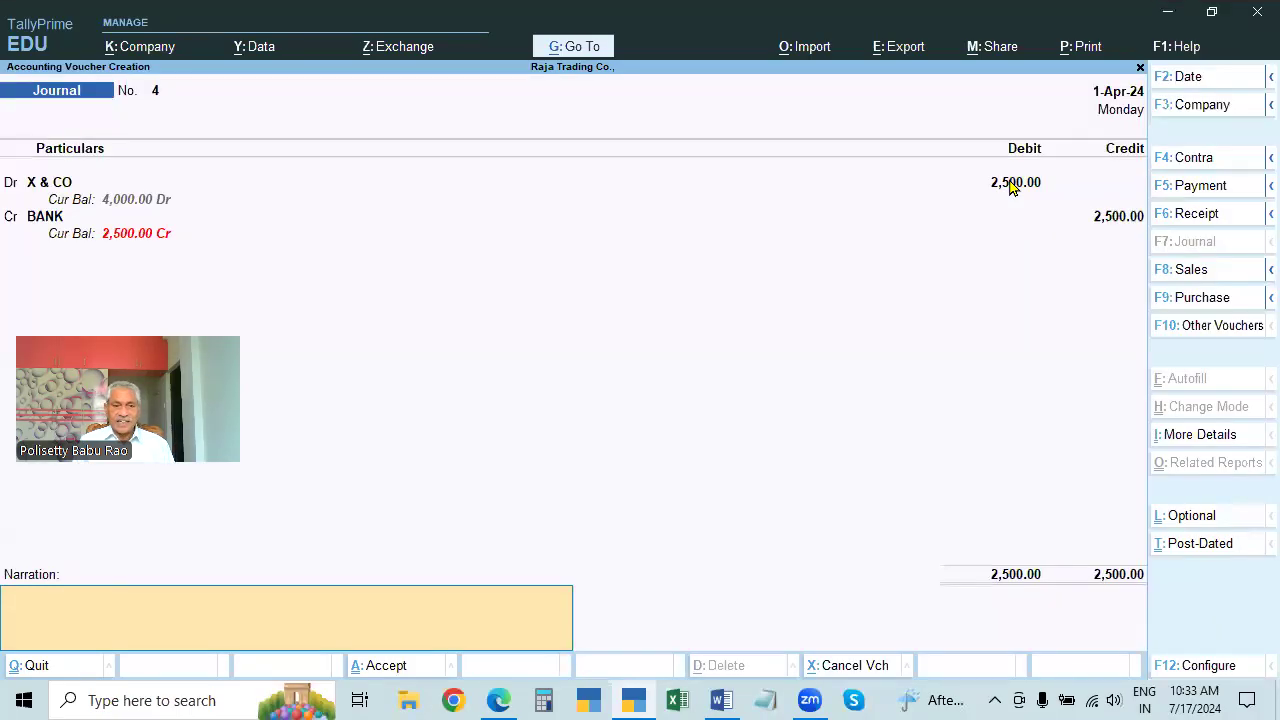
# Enter the narration "BEING CHEQUE BOUNCED CH NO 123563" for journal voucher 4 and save the voucher.
pyautogui.write('BEING CHEQUE BOUNCED')
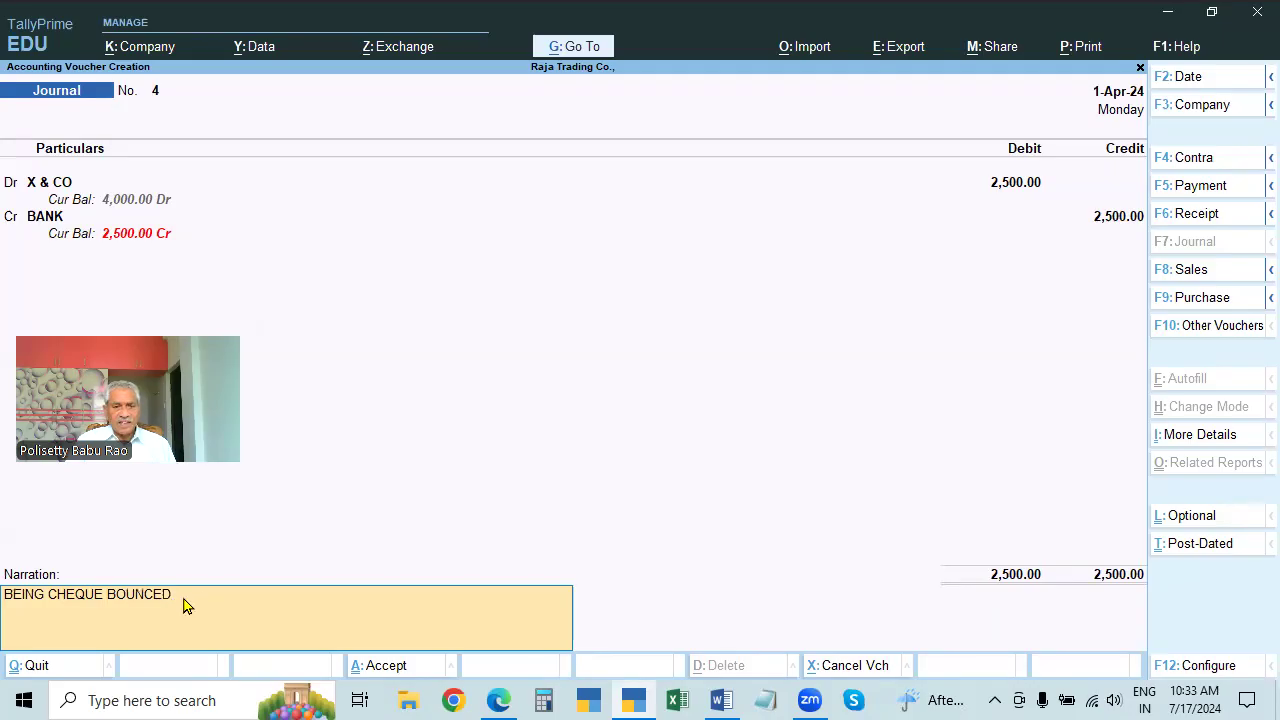
pyautogui.write('C')
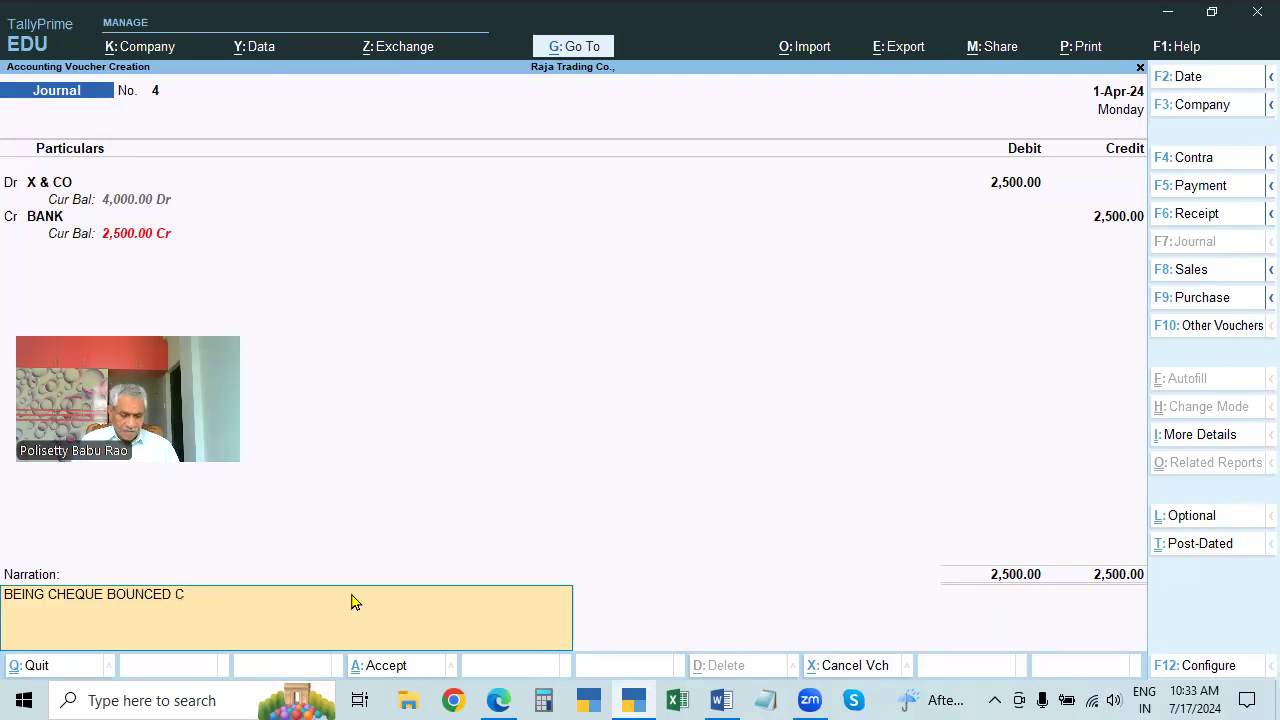
pyautogui.write('H NO 25')
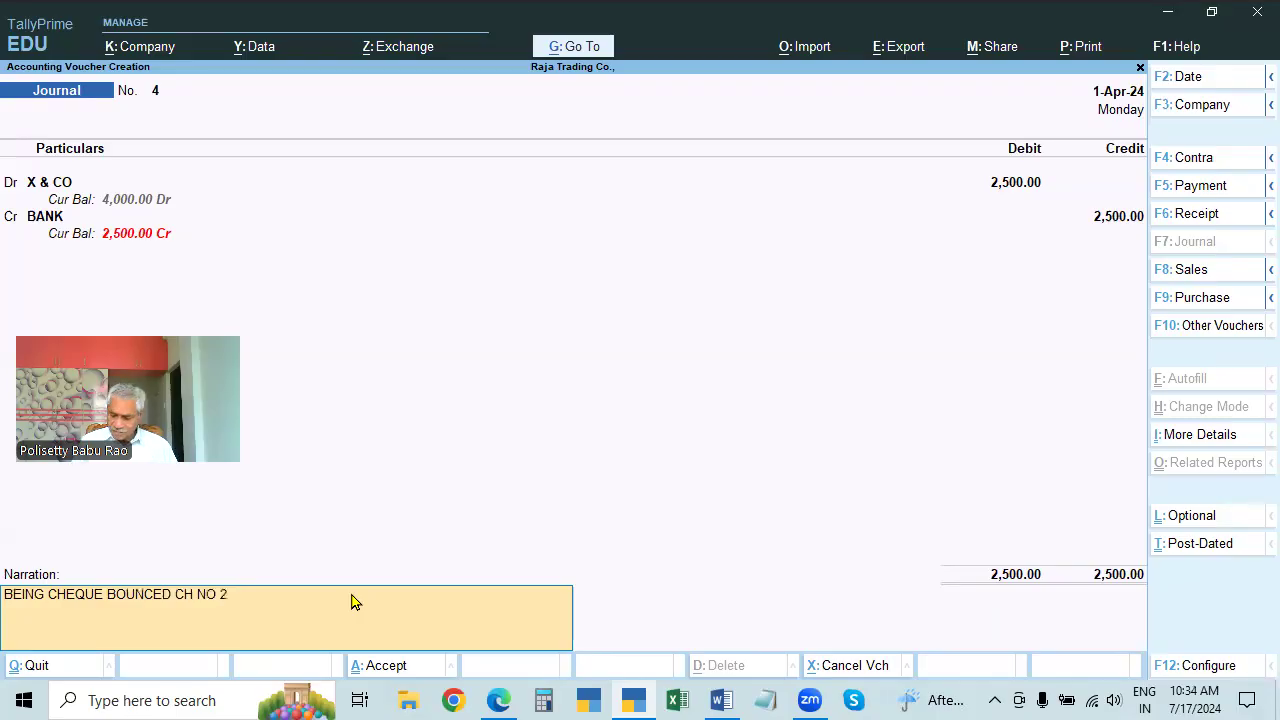
pyautogui.press('BackSpace')
pyautogui.press('BackSpace')
pyautogui.write('123563')
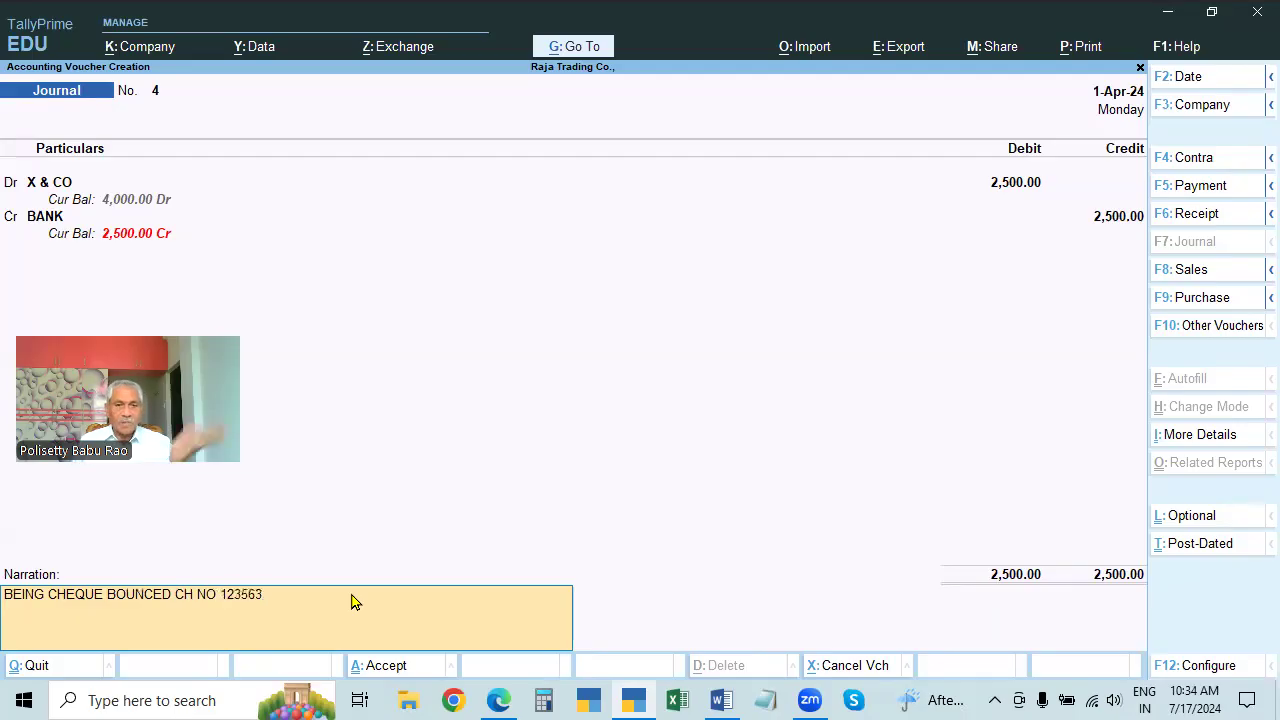
pyautogui.press('Return')
pyautogui.press('Return')
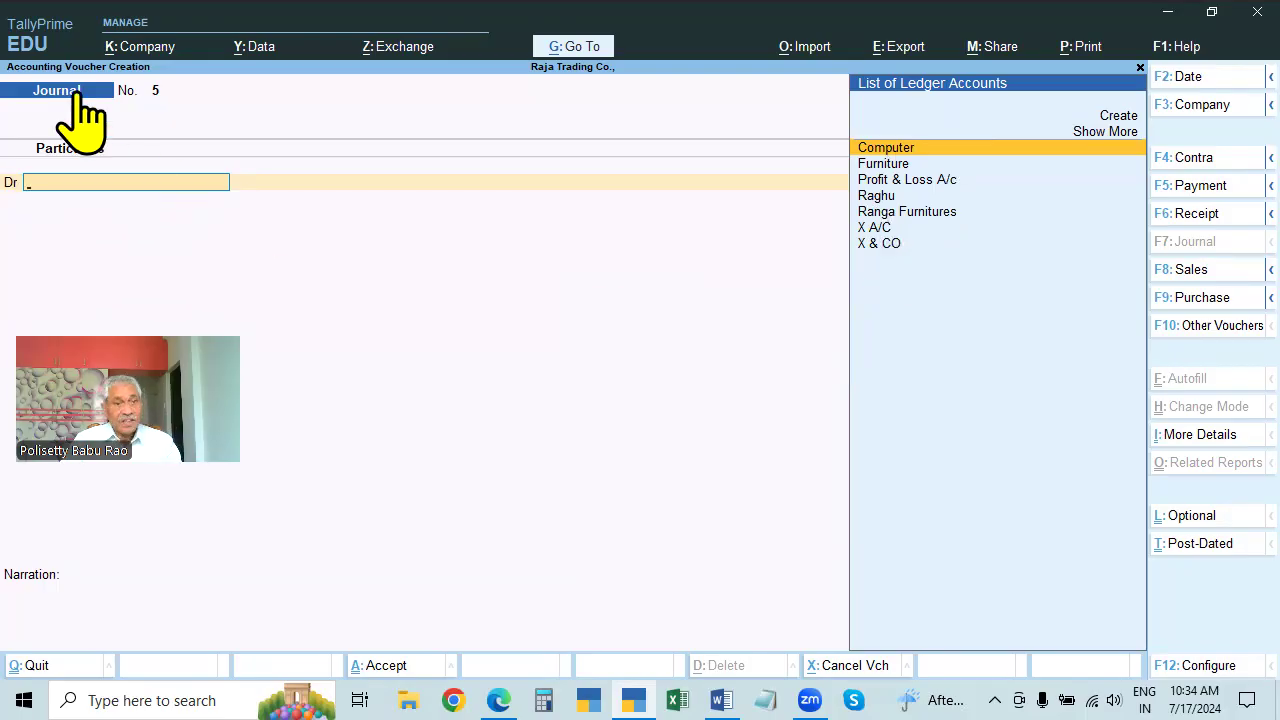
# Compare the full and shortened ledger lists for journal voucher 5's debit line, reopening voucher entry in between.
pyautogui.click(1112, 138)
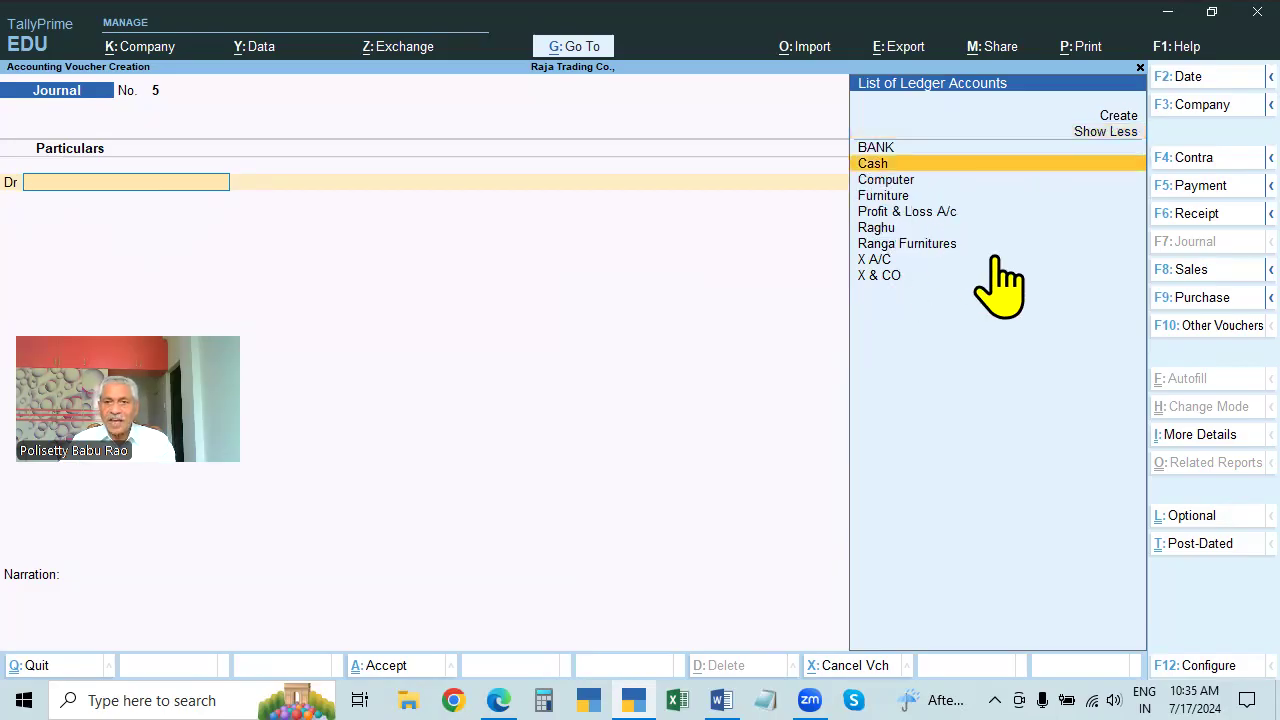
pyautogui.press('Up')
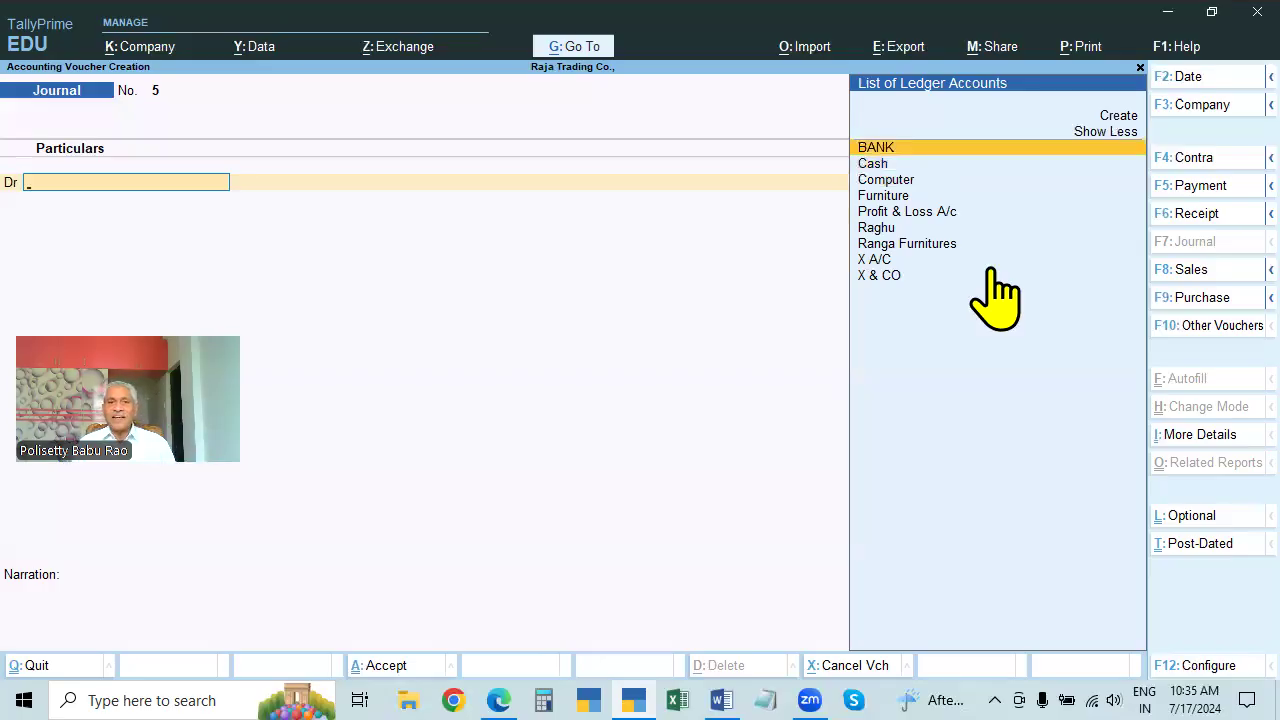
pyautogui.press('Escape')
pyautogui.press('y')
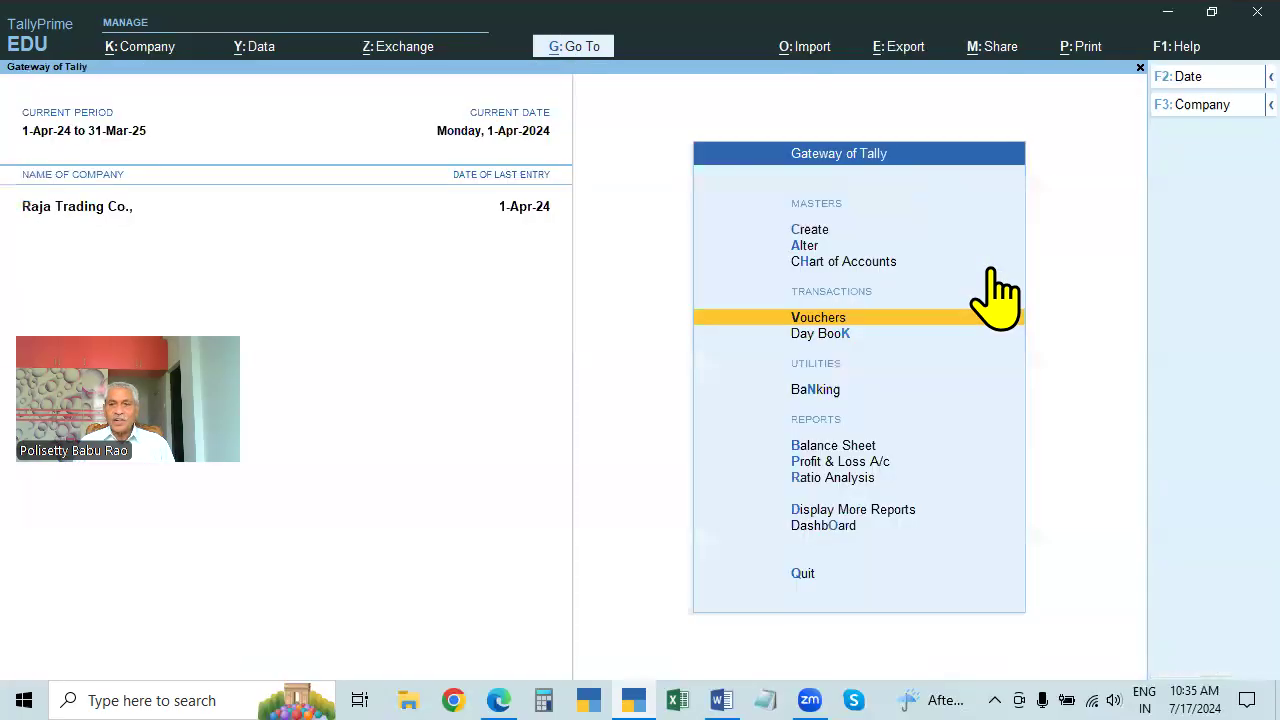
pyautogui.press('Return')
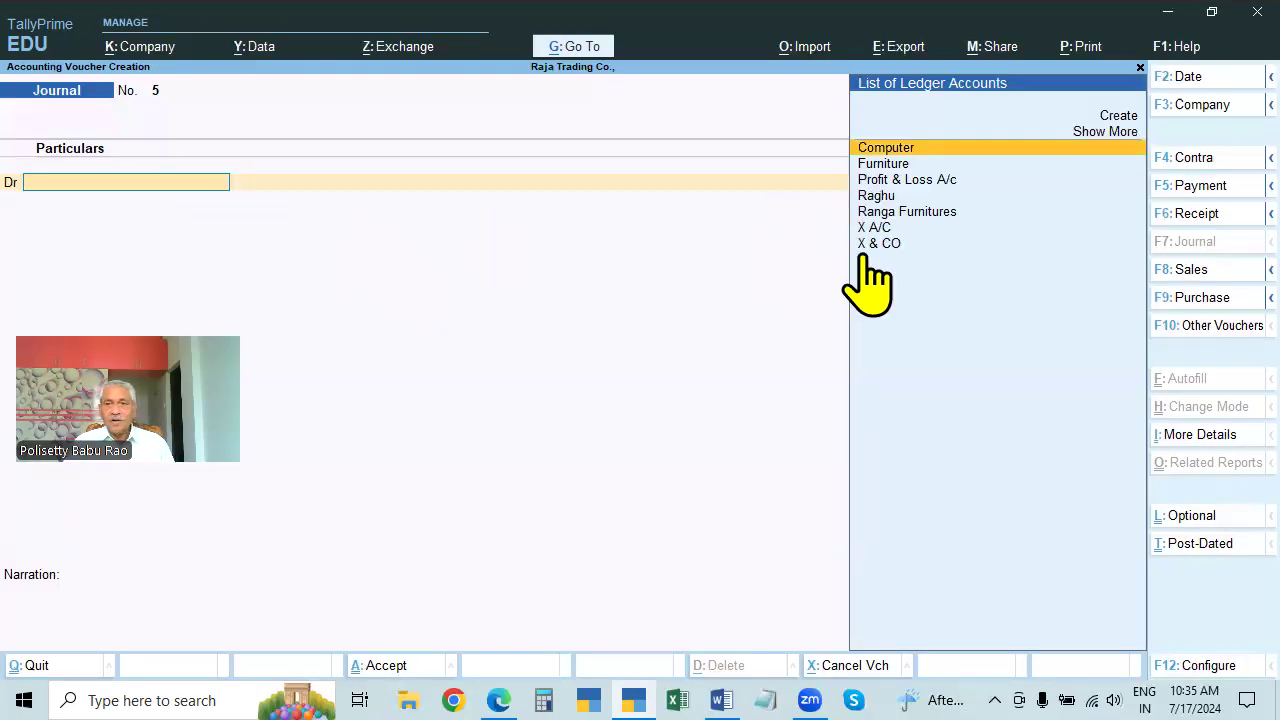
pyautogui.click(1108, 132)
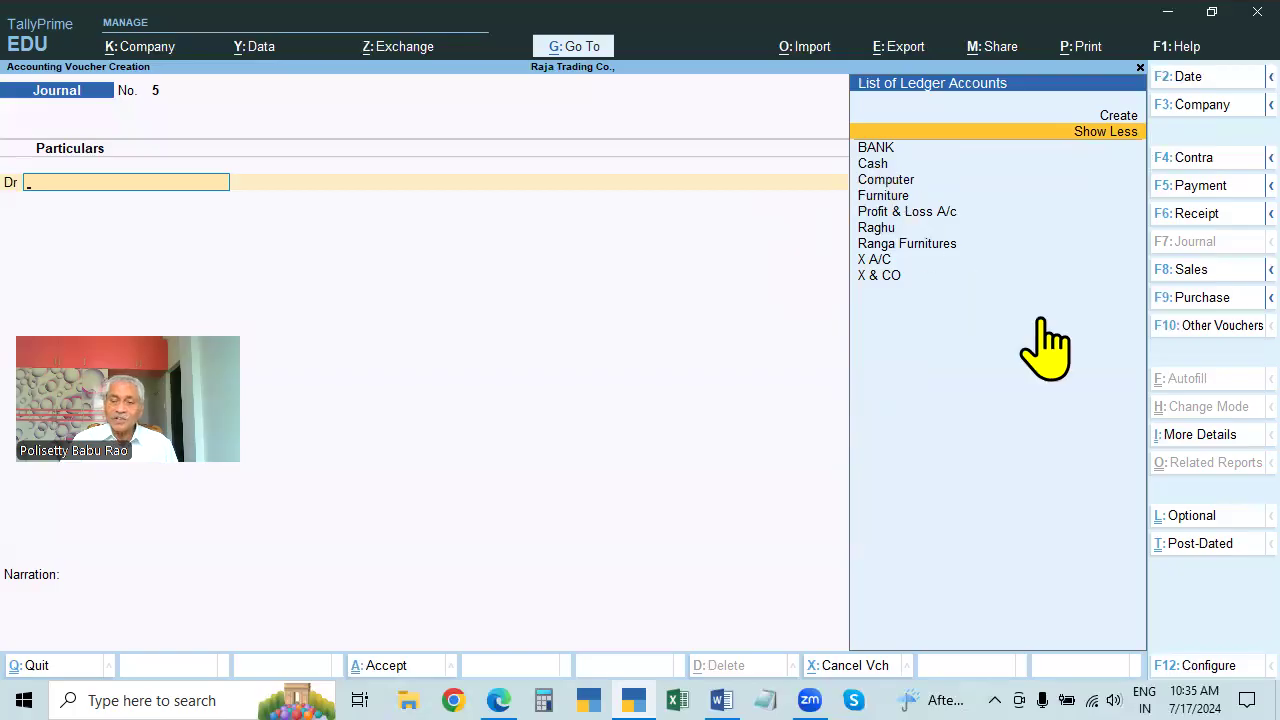
pyautogui.click(1108, 131)
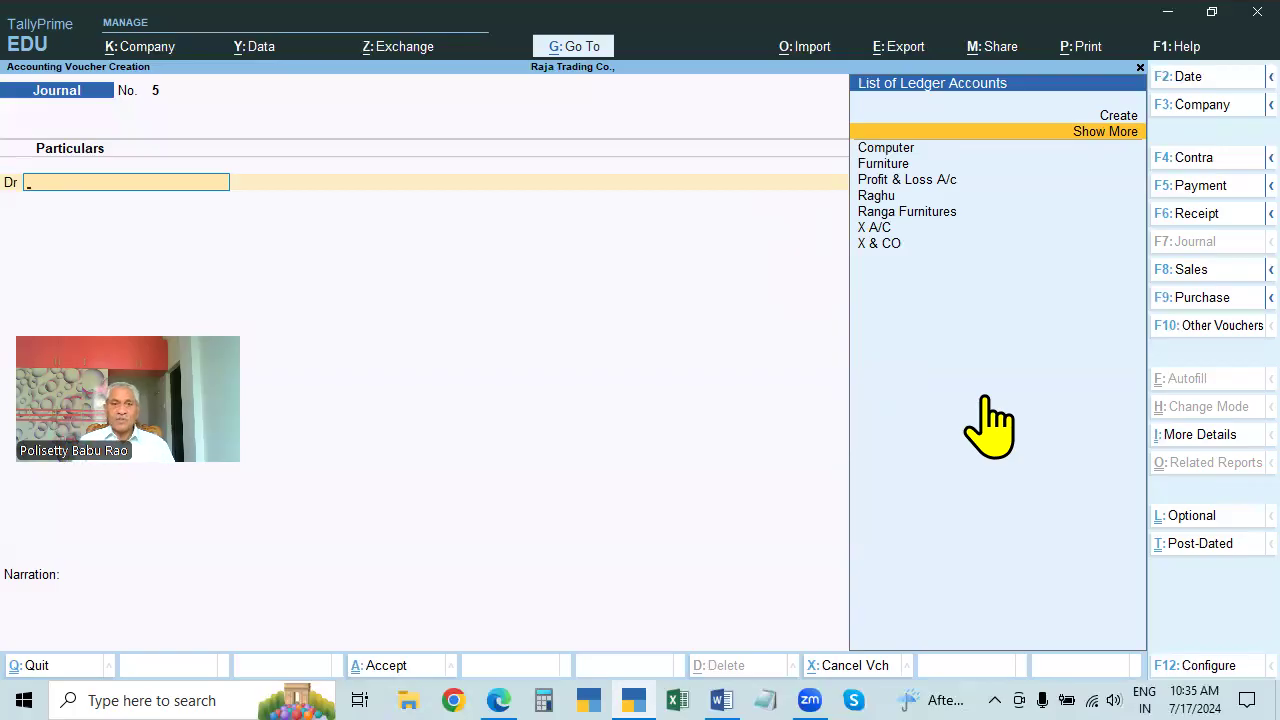
pyautogui.press('Escape')
pyautogui.press('Return')
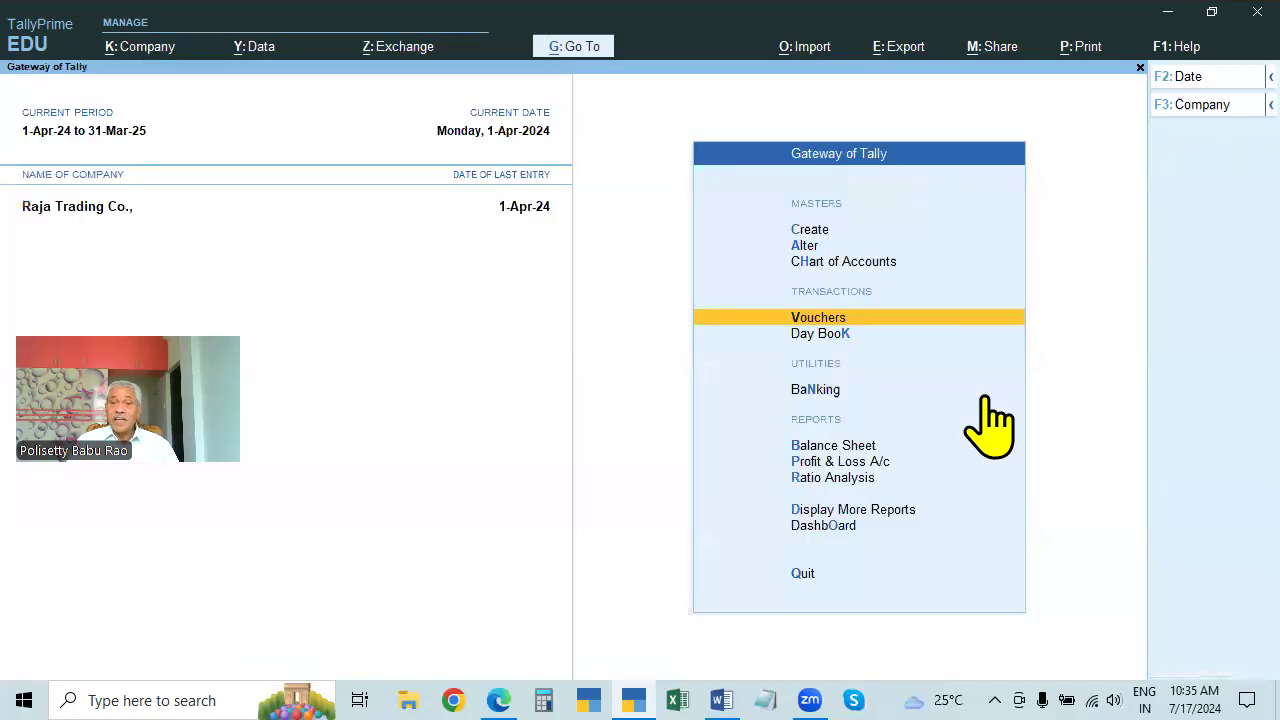
pyautogui.press('Return')
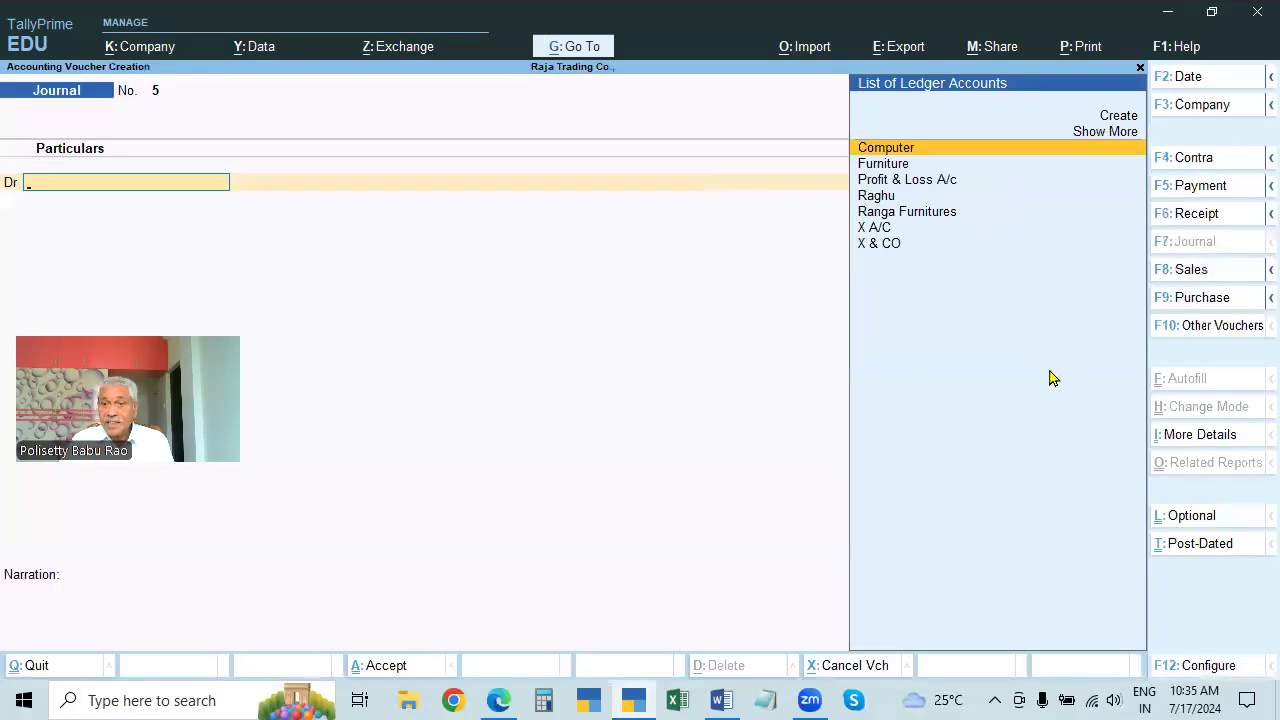
pyautogui.click(1196, 213)
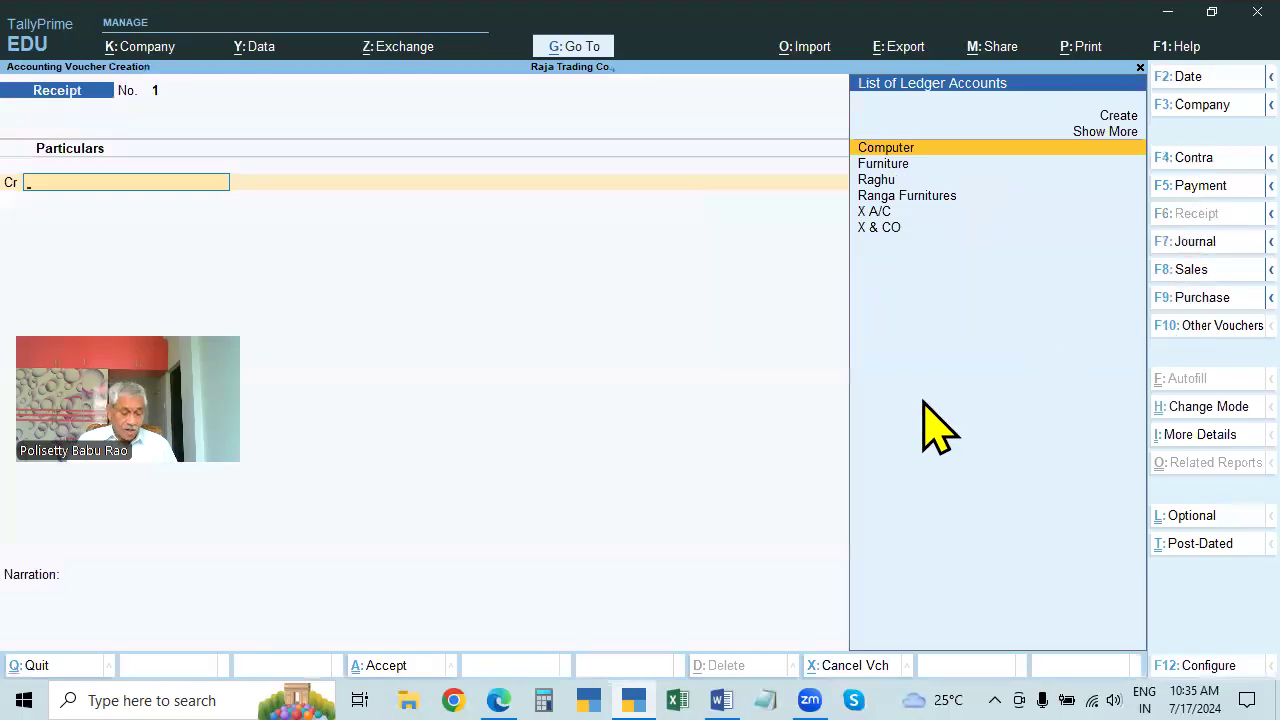
pyautogui.press('Escape')
pyautogui.press('Escape')
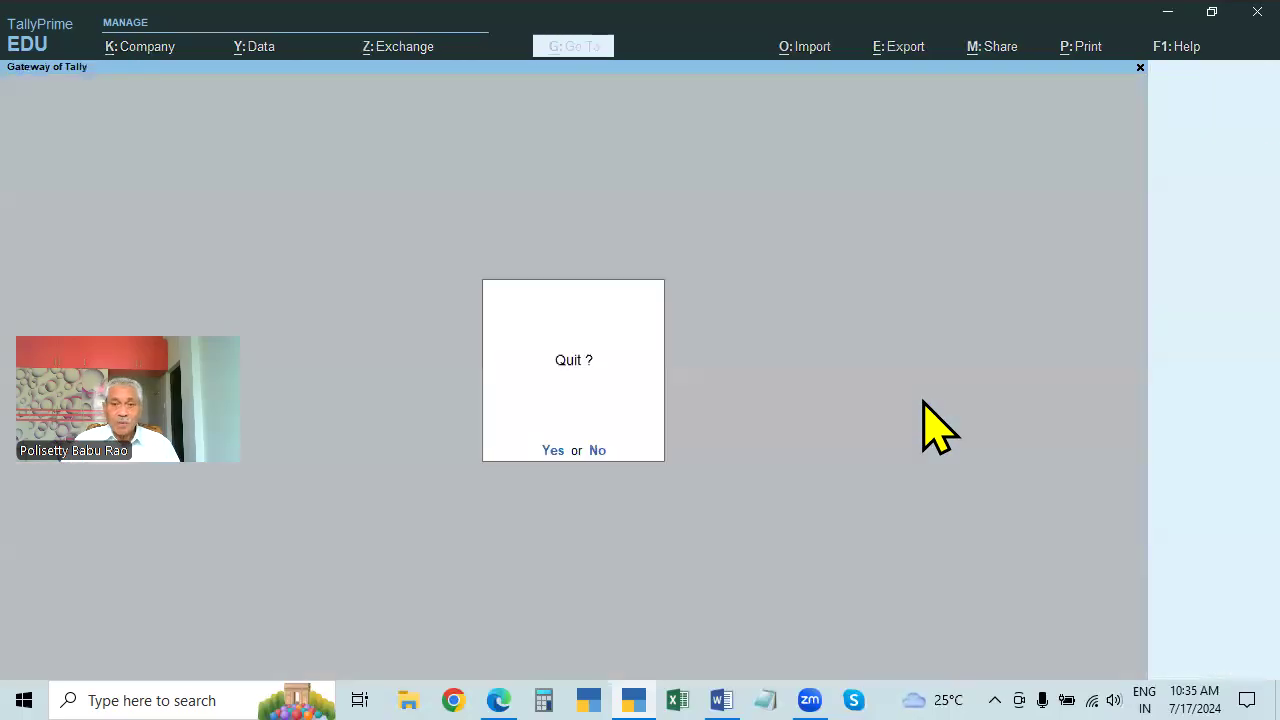
pyautogui.press('n')
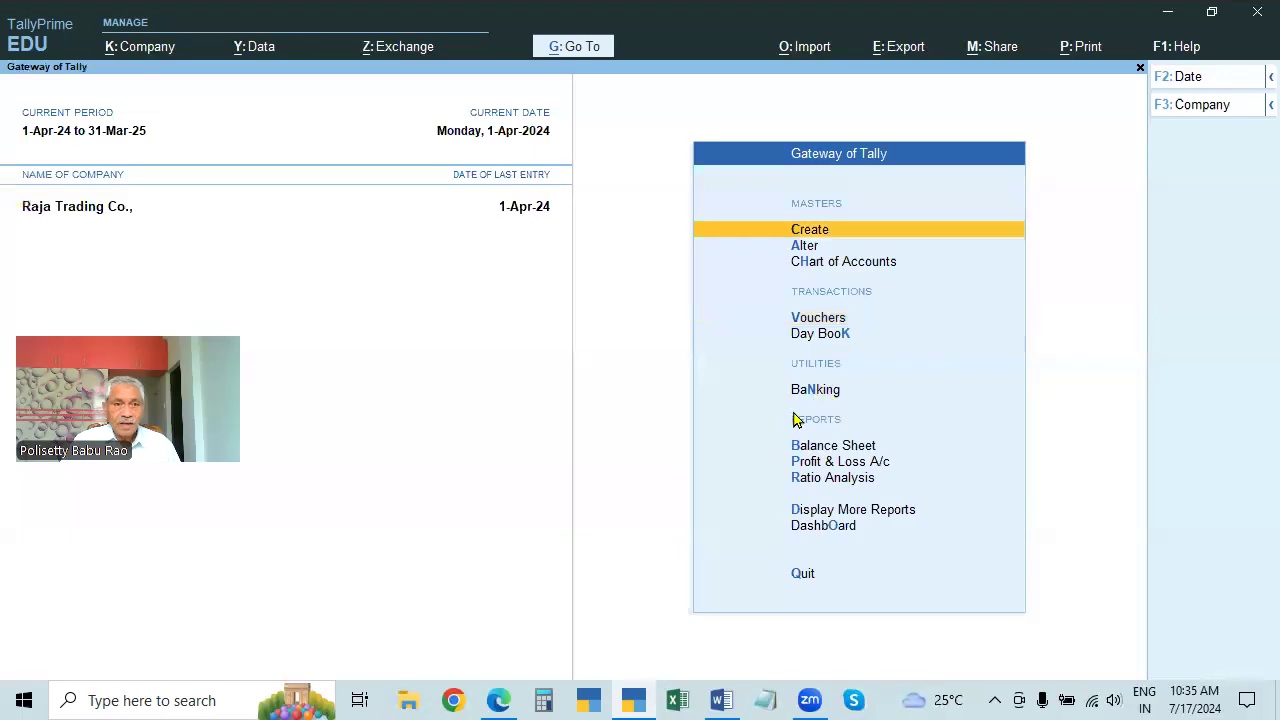
# Review the vouchers entered for 1-Apr-24 in the Day Book, and close the report.
pyautogui.click(818, 340)
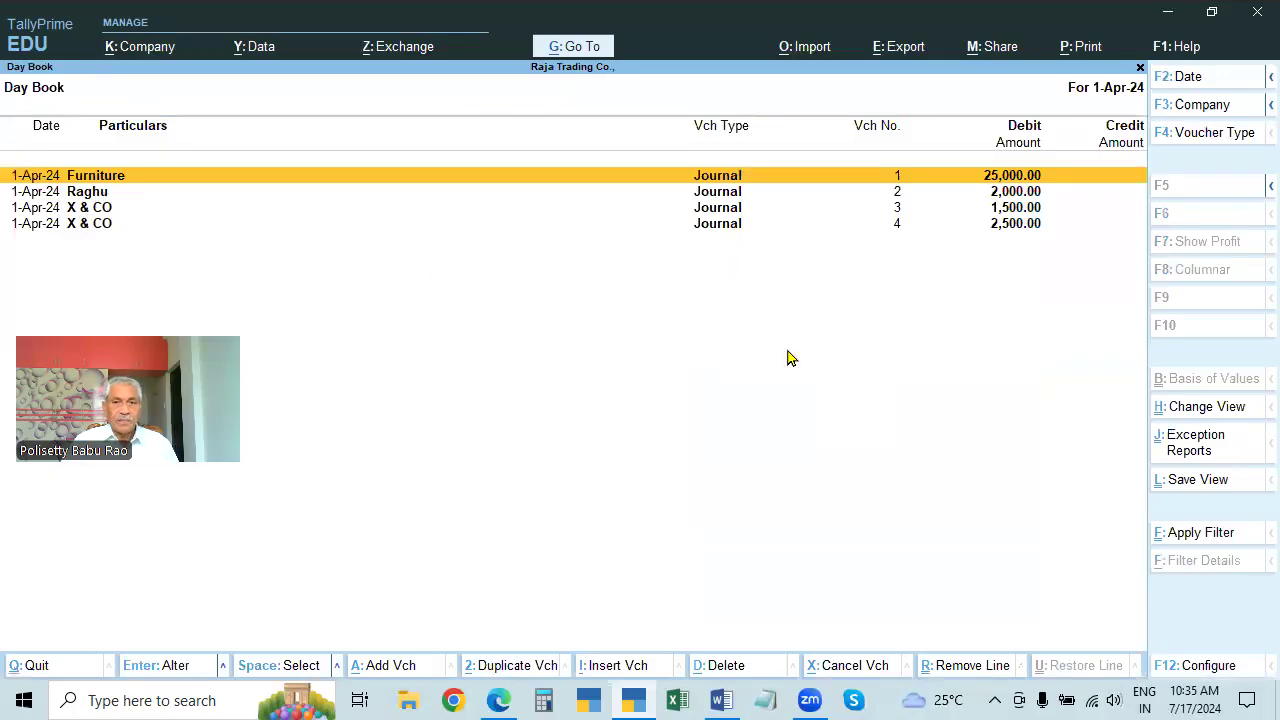
pyautogui.press('Escape')
pyautogui.press('Escape')
pyautogui.press('Escape')
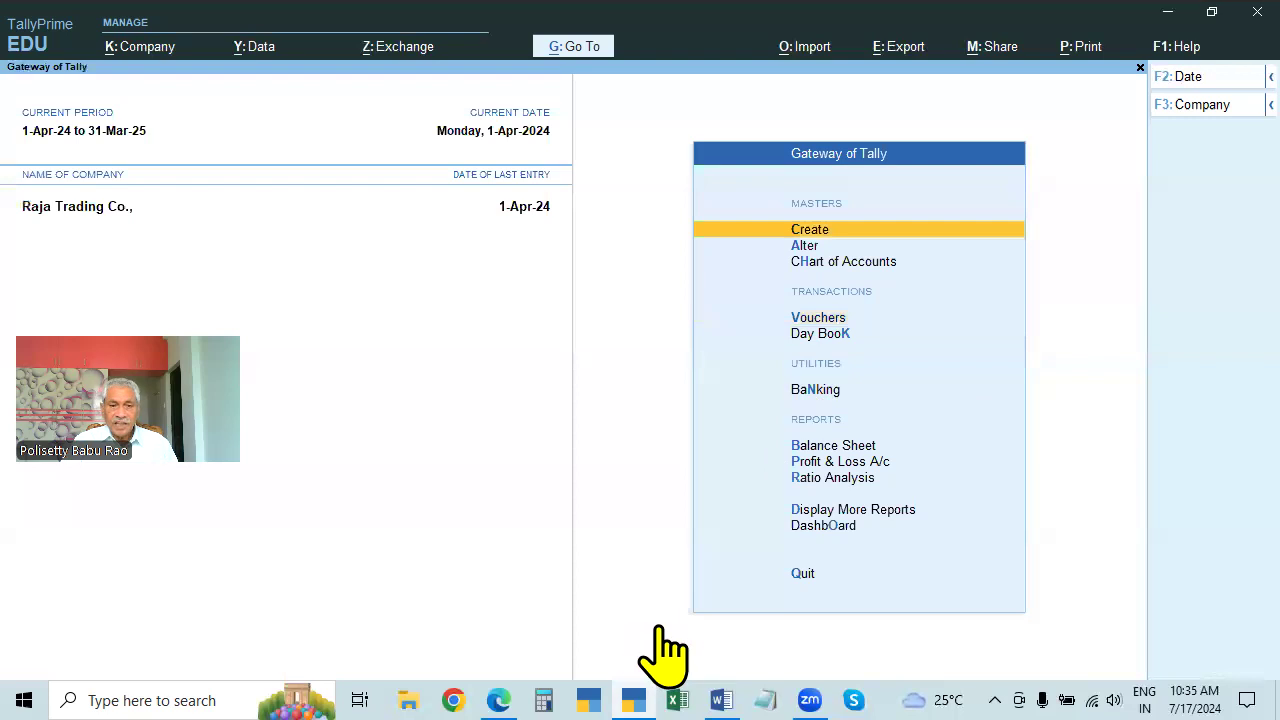
# Switch to the practical problems PDF in Edge and read the Raja Trading Co. transactions of assignment II on page 9.
pyautogui.hotkey('alt', 'Tab')
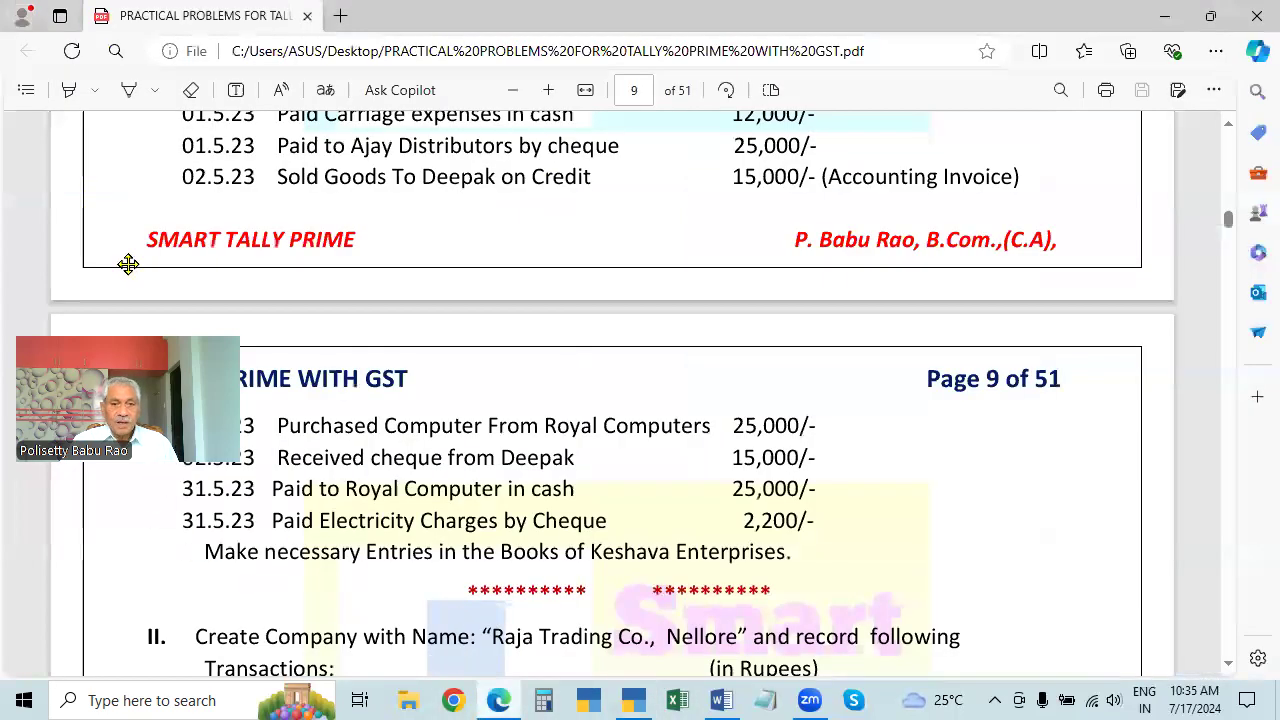
pyautogui.scroll(-5, 549, 509)
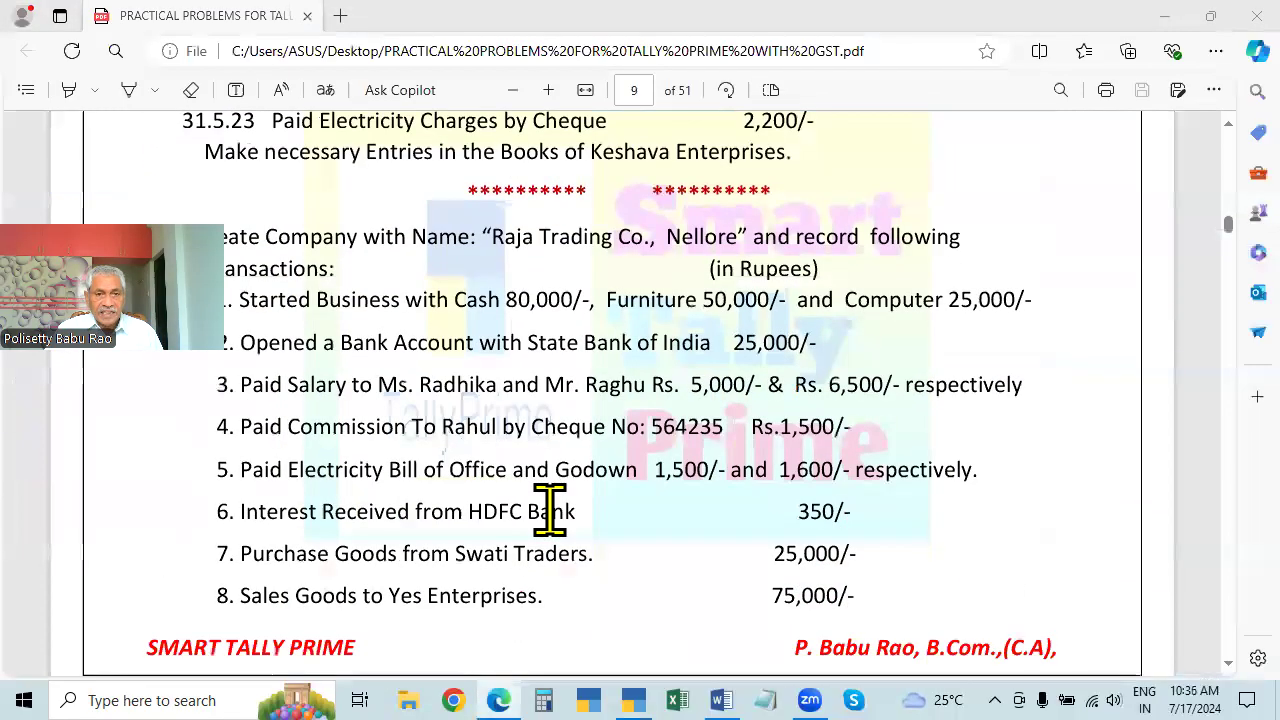
pyautogui.scroll(2, 323, 449)
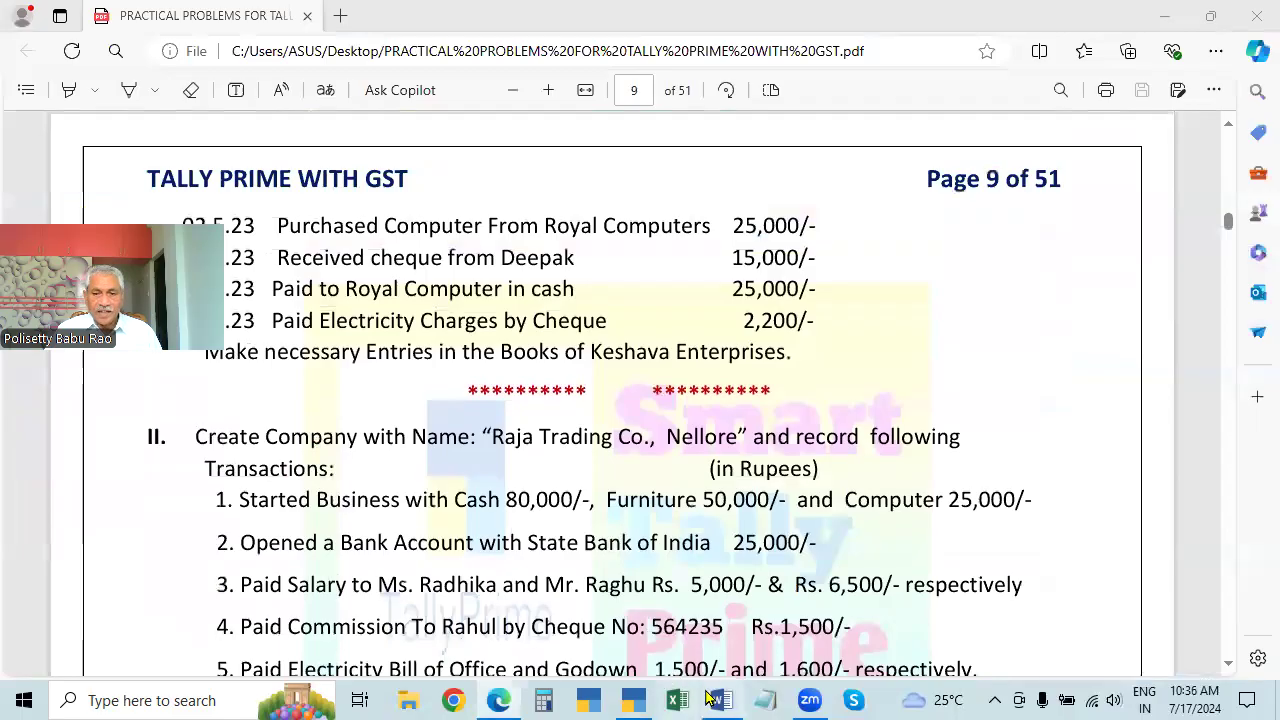
pyautogui.click(633, 700)
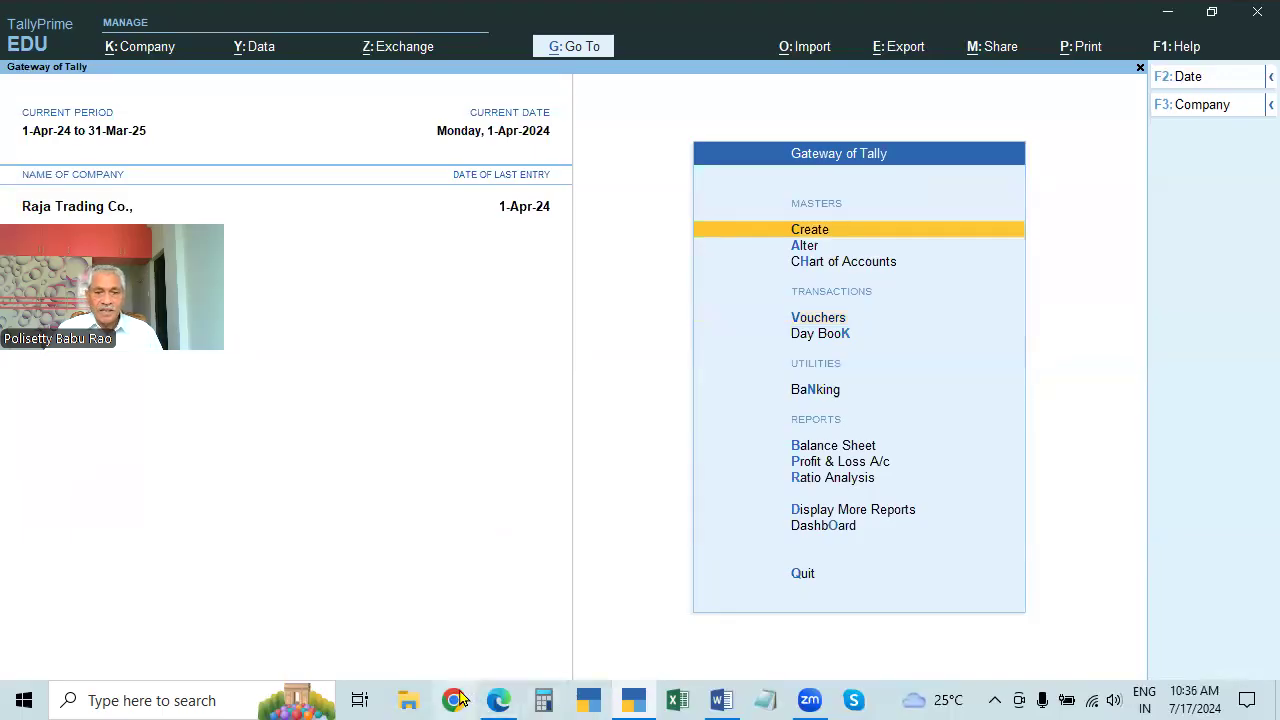
pyautogui.click(498, 700)
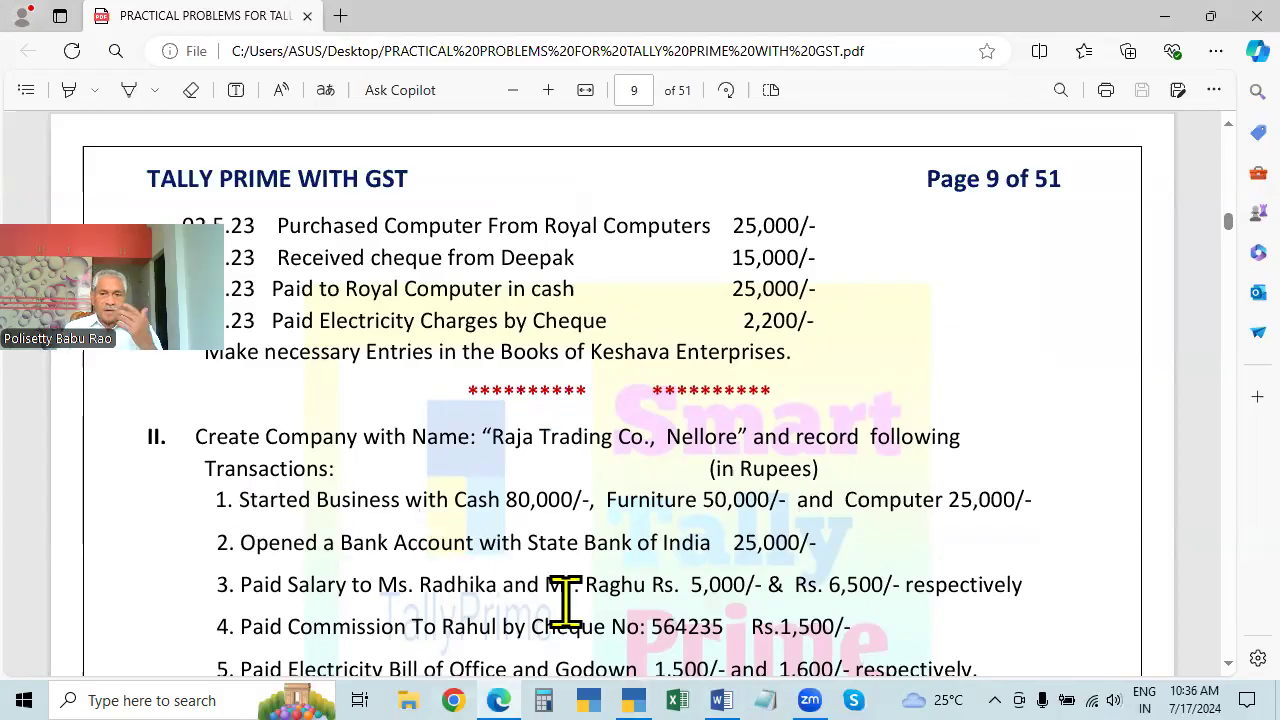
pyautogui.click(633, 700)
pyautogui.press('Down')
pyautogui.press('Down')
pyautogui.press('Down')
pyautogui.press('Down')
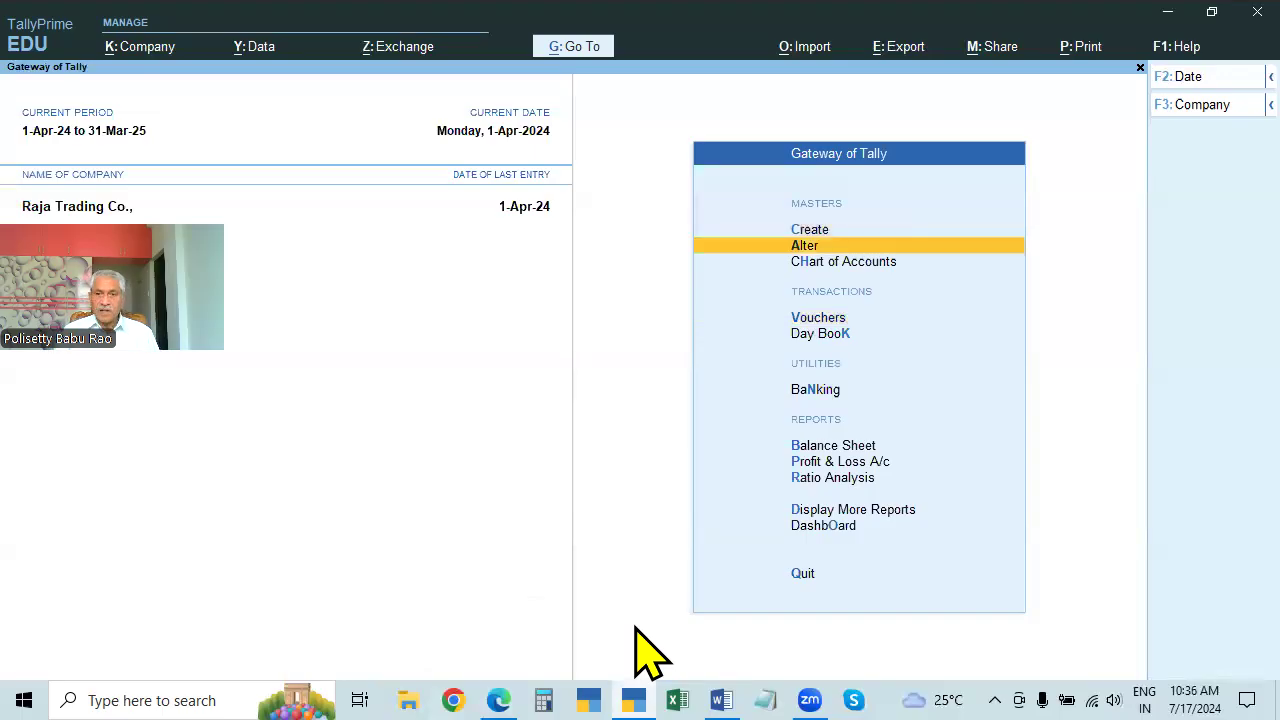
pyautogui.press('Return')
pyautogui.press('Down')
pyautogui.press('Down')
pyautogui.press('Down')
pyautogui.press('Up')
pyautogui.press('Up')
pyautogui.press('Escape')
pyautogui.press('Up')
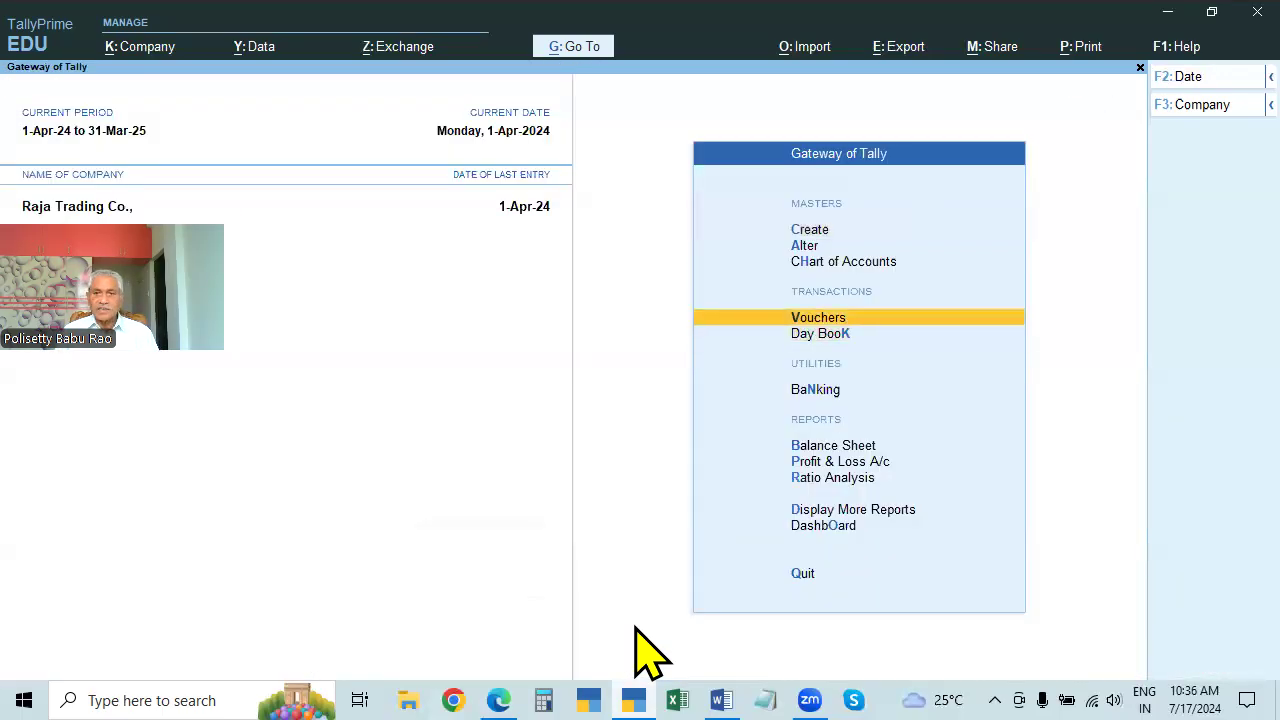
pyautogui.press('Escape')
pyautogui.press('n')
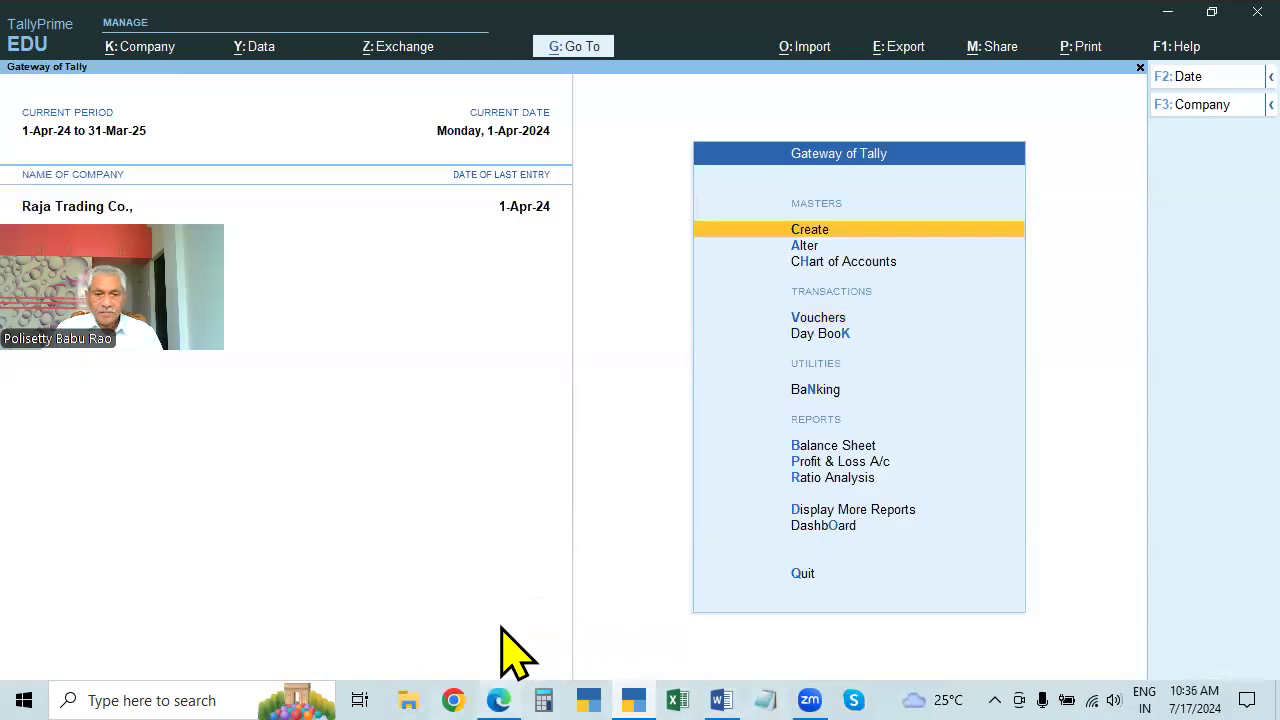
pyautogui.click(498, 700)
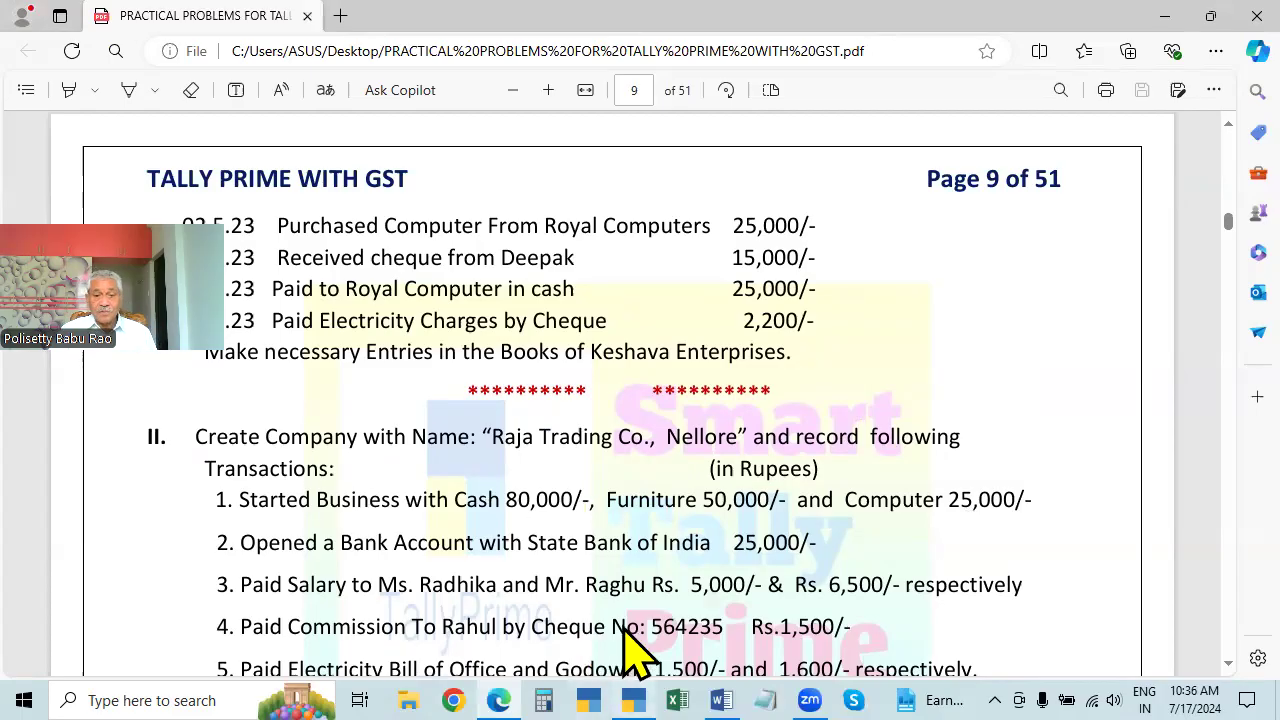
pyautogui.click(633, 700)
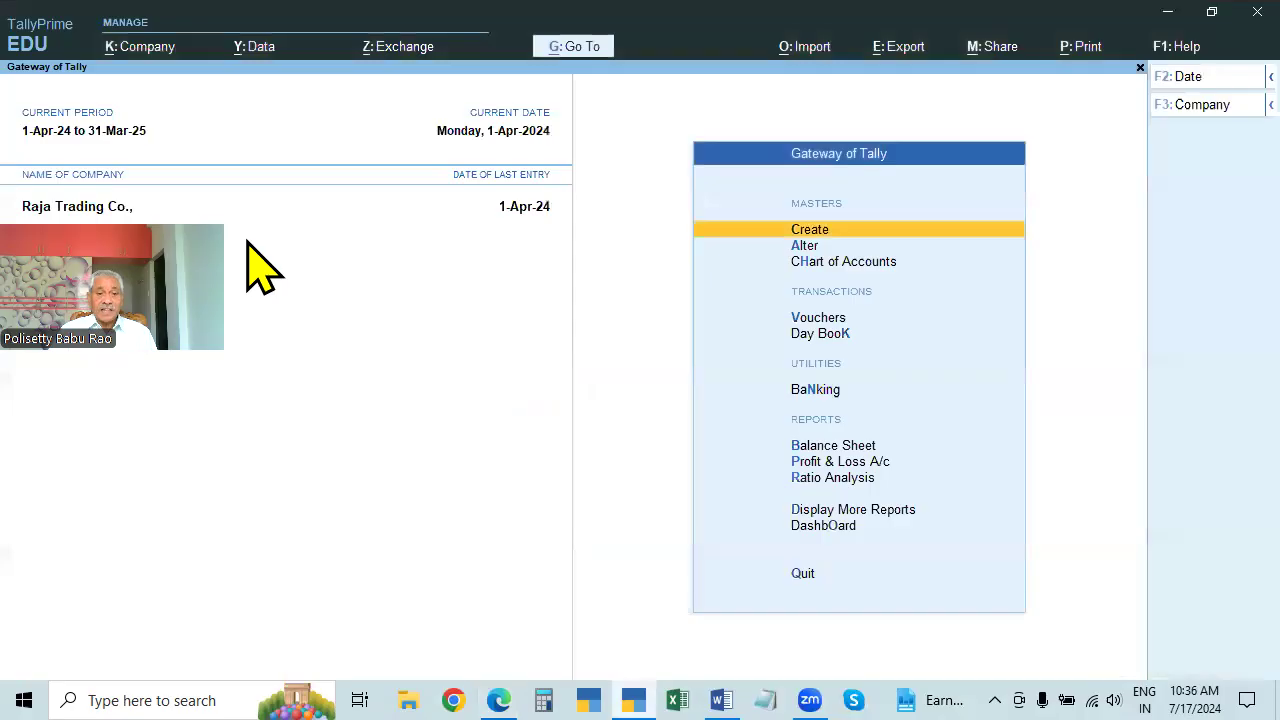
pyautogui.click(247, 241)
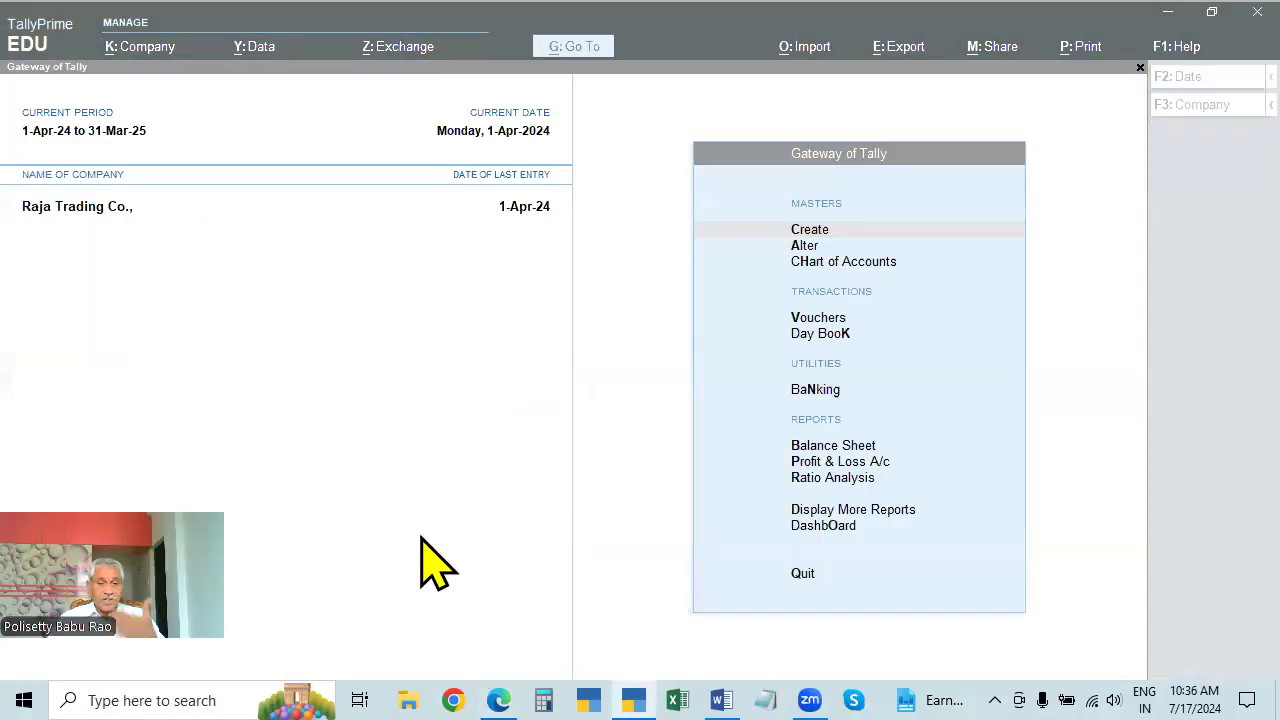
# Start voucher entry in TallyPrime and set the voucher date to 1.5.
pyautogui.click(808, 320)
pyautogui.click(808, 320)
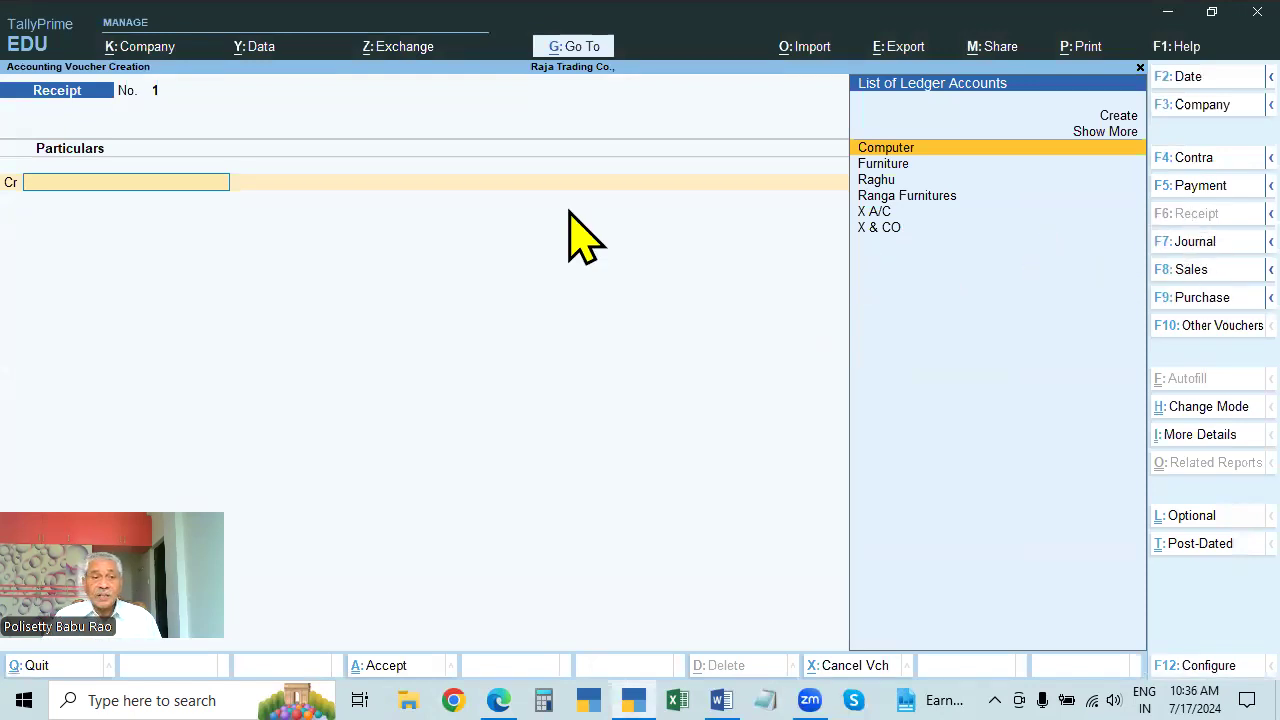
pyautogui.press('F2')
pyautogui.write('1.5')
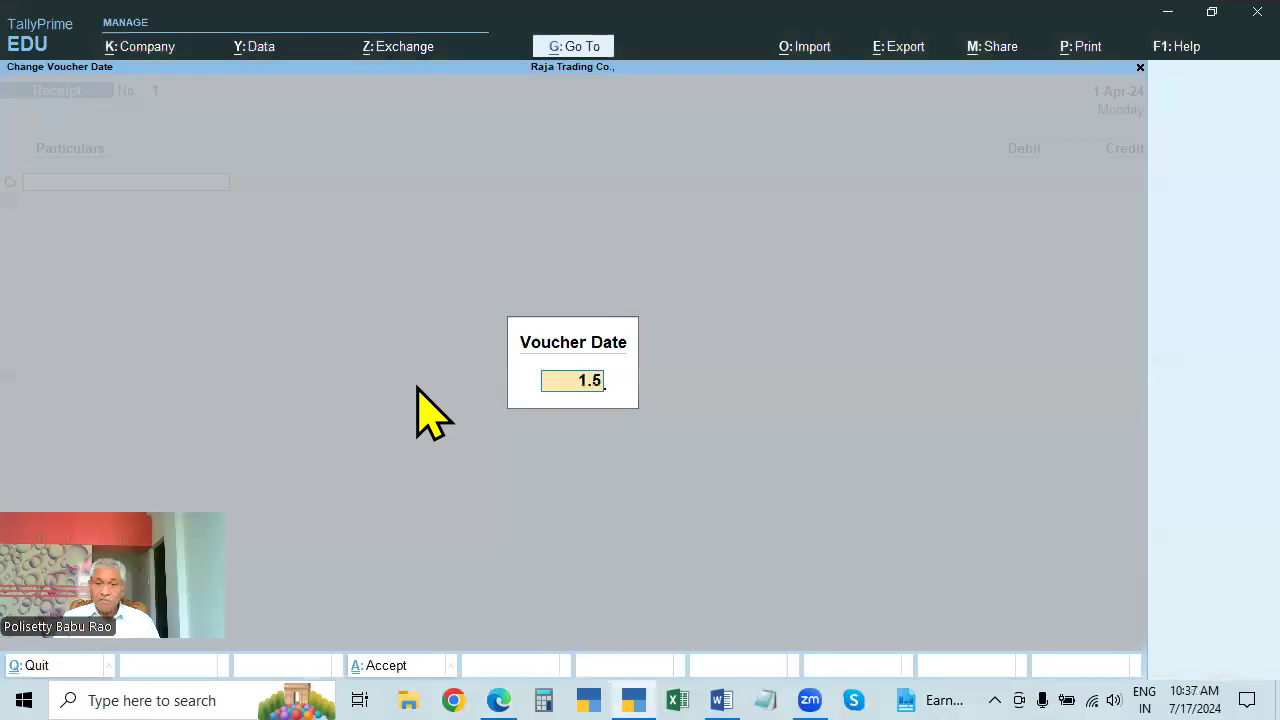
pyautogui.press('Return')
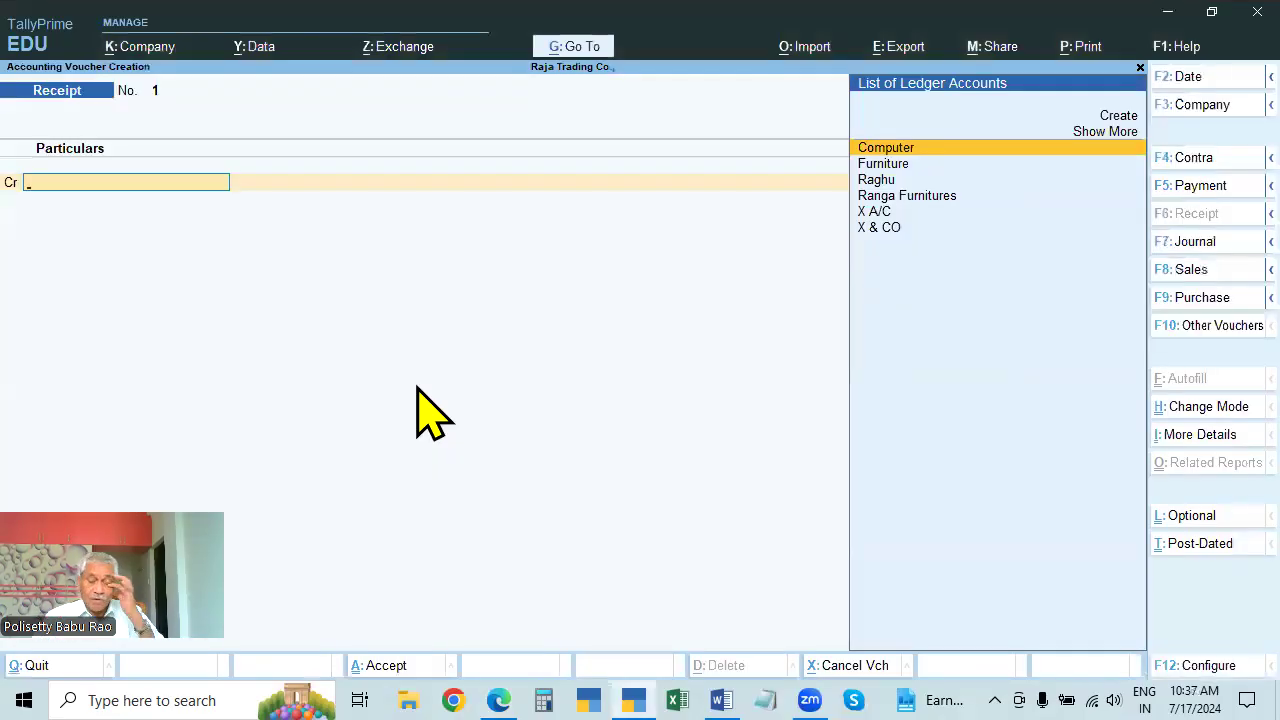
# Check assignment II's first transaction in the PDF and change the new TallyPrime voucher's type from Receipt to Journal.
pyautogui.click(489, 628)
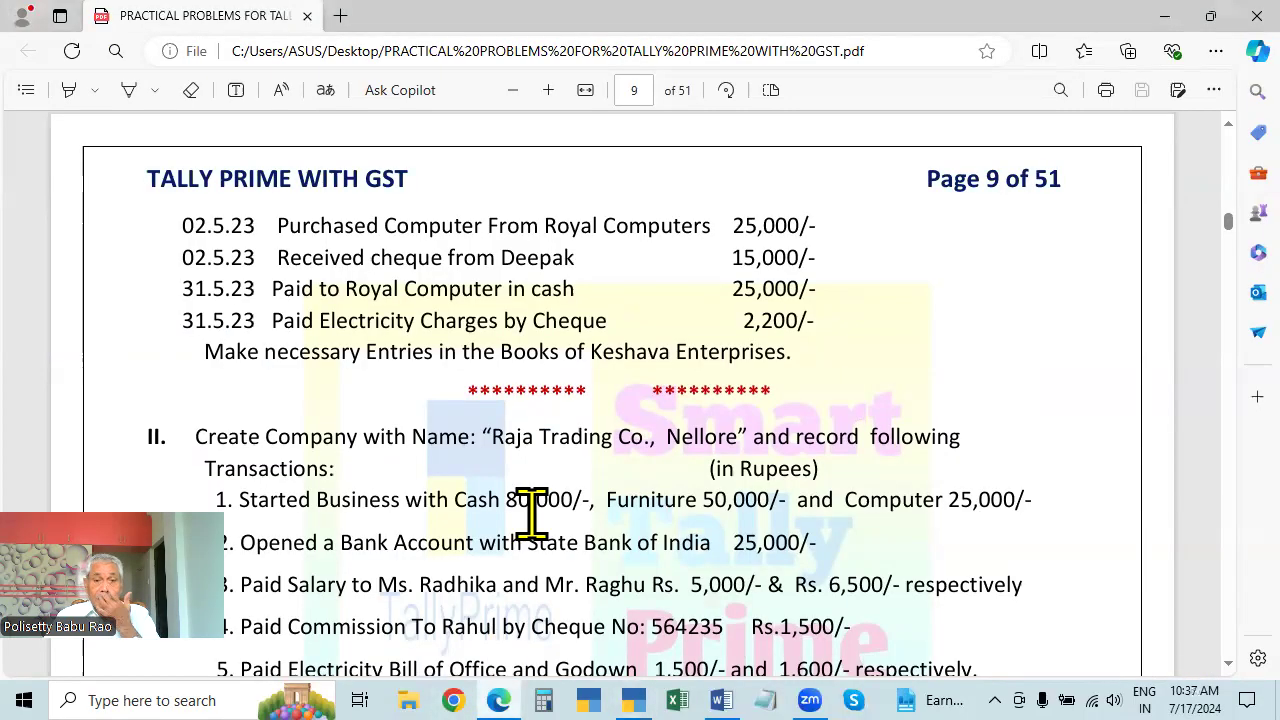
pyautogui.scroll(-3, 509, 534)
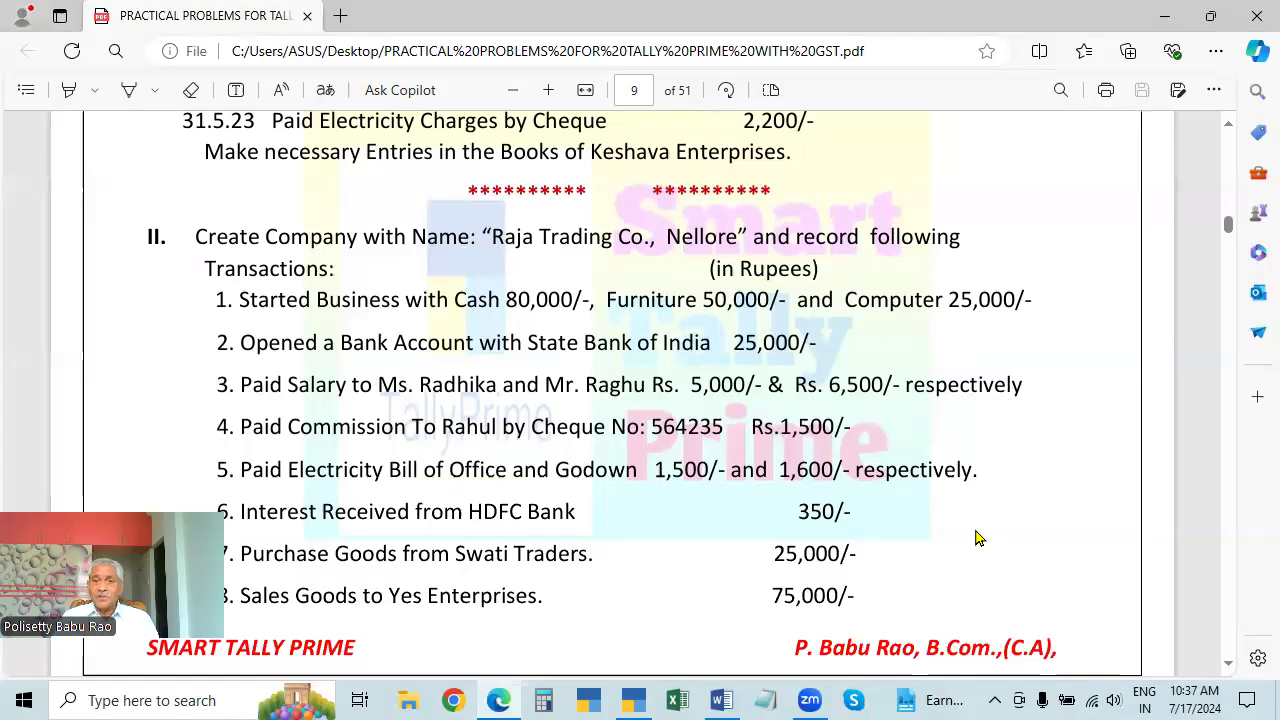
pyautogui.click(636, 697)
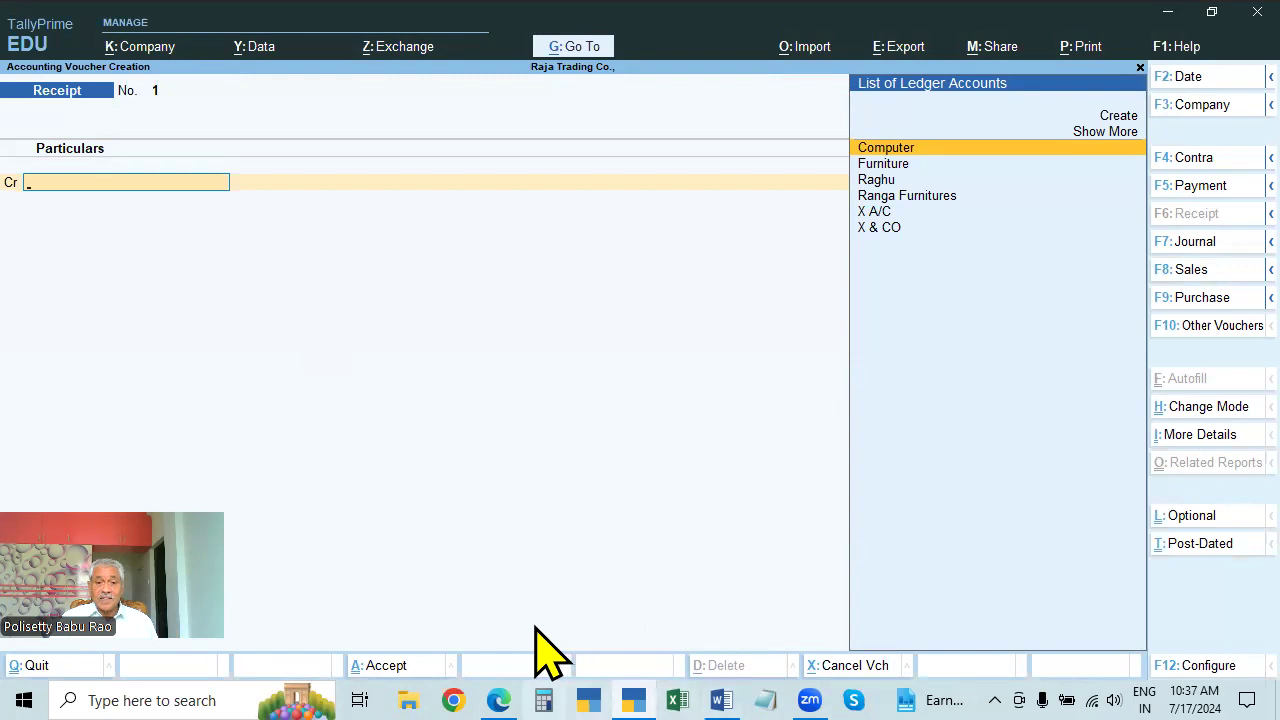
pyautogui.click(498, 700)
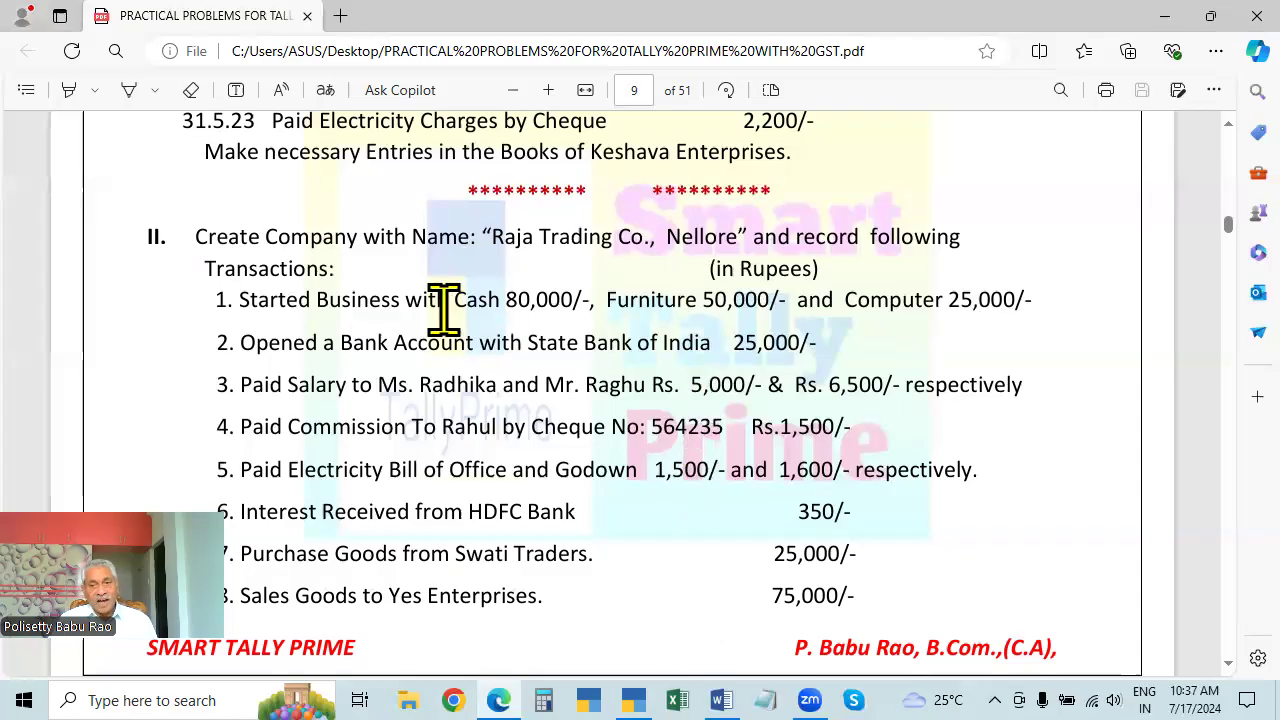
pyautogui.click(627, 630)
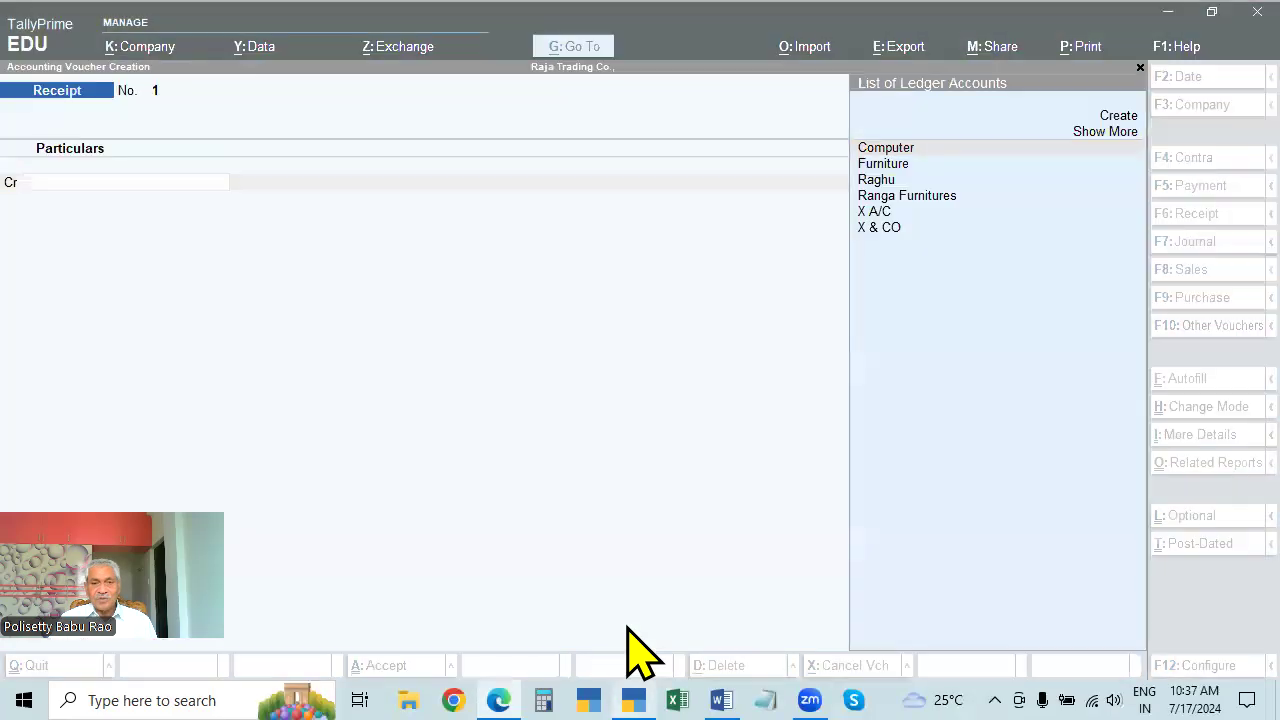
pyautogui.click(1195, 241)
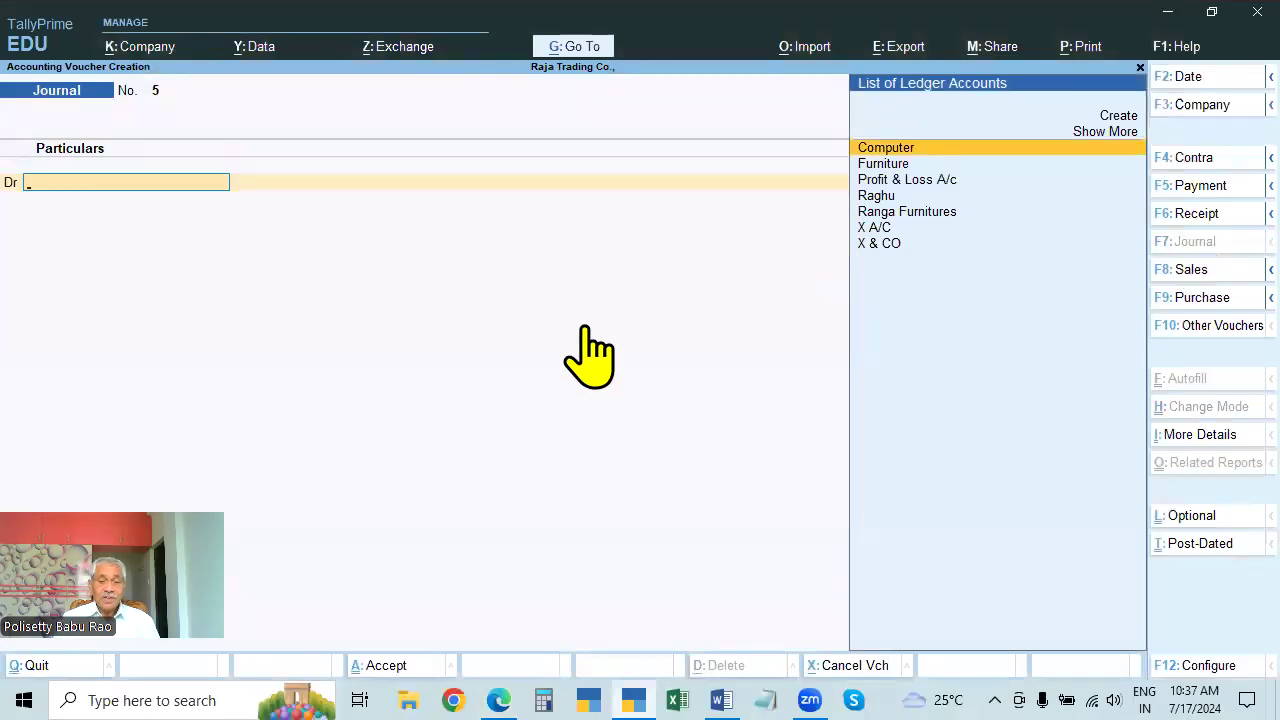
# Compare the opening cash, furniture and computer transaction in the assignment PDF with the ledgers offered for journal voucher 5's debit line.
pyautogui.hotkey('alt', 'Tab')
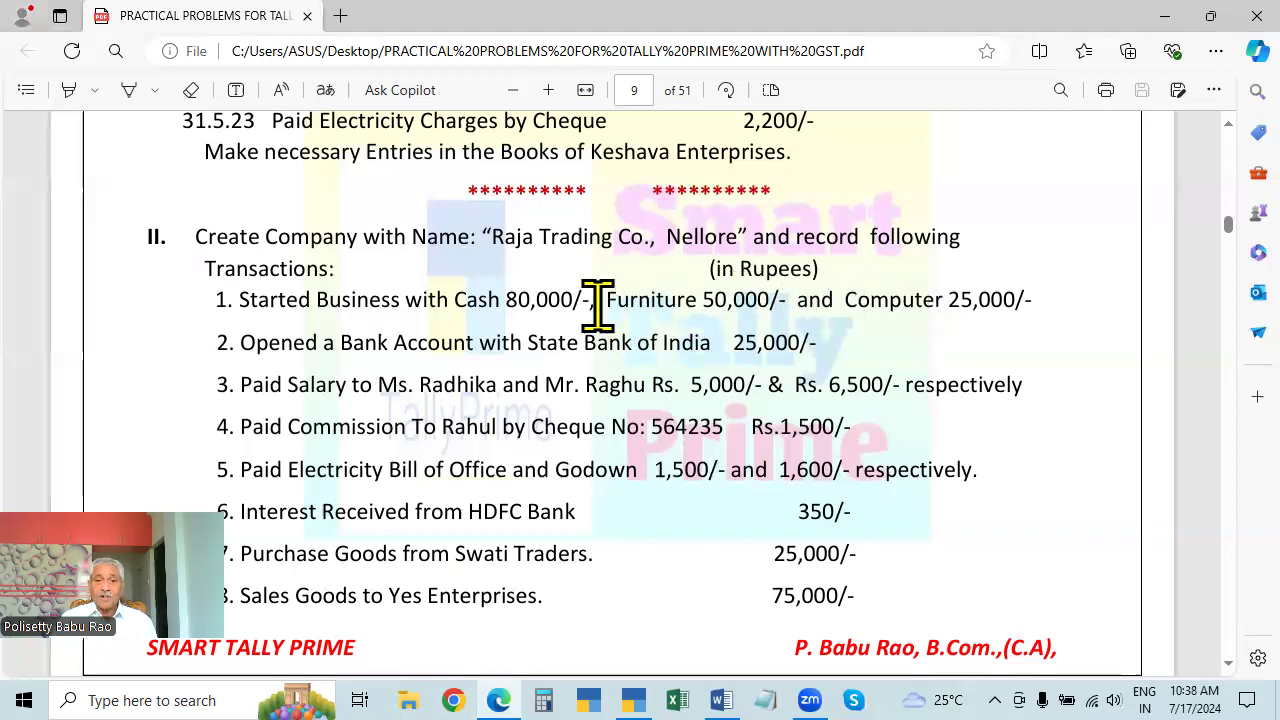
pyautogui.hotkey('alt', 'Tab')
pyautogui.hotkey('alt', 'Tab')
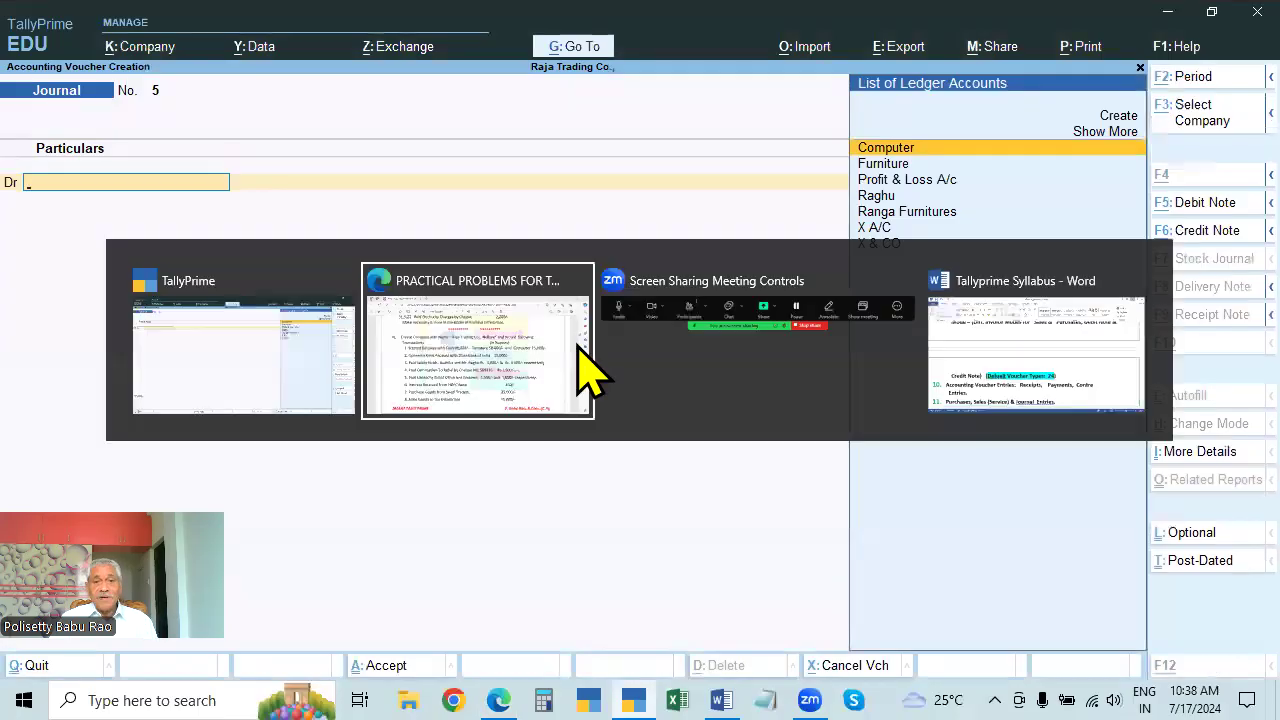
pyautogui.hotkey('alt', 'Tab')
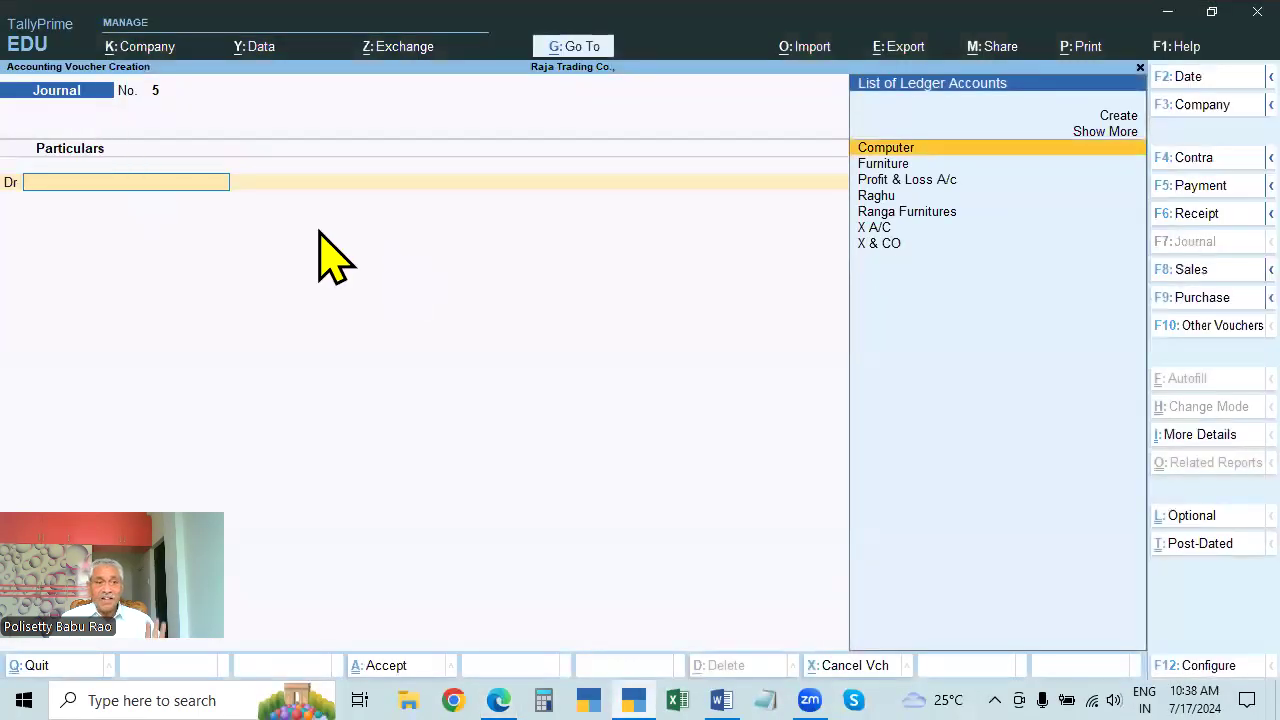
pyautogui.hotkey('alt', 'Tab')
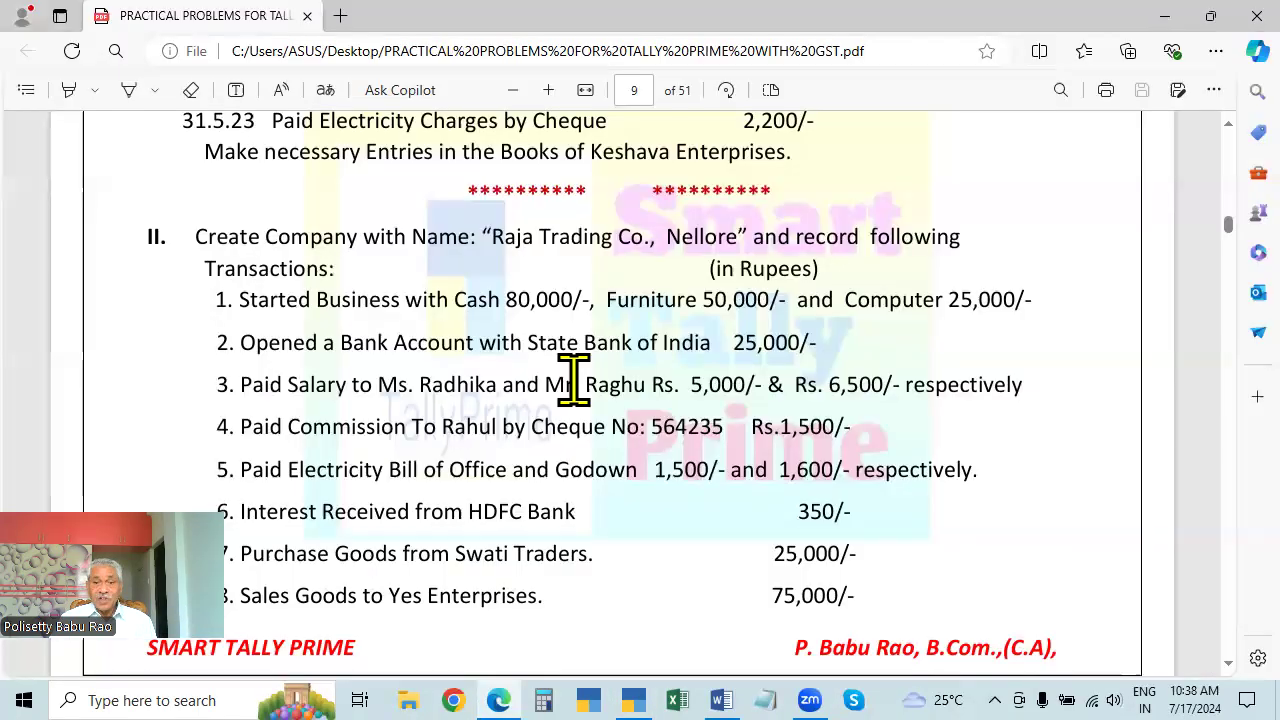
pyautogui.hotkey('alt', 'Tab')
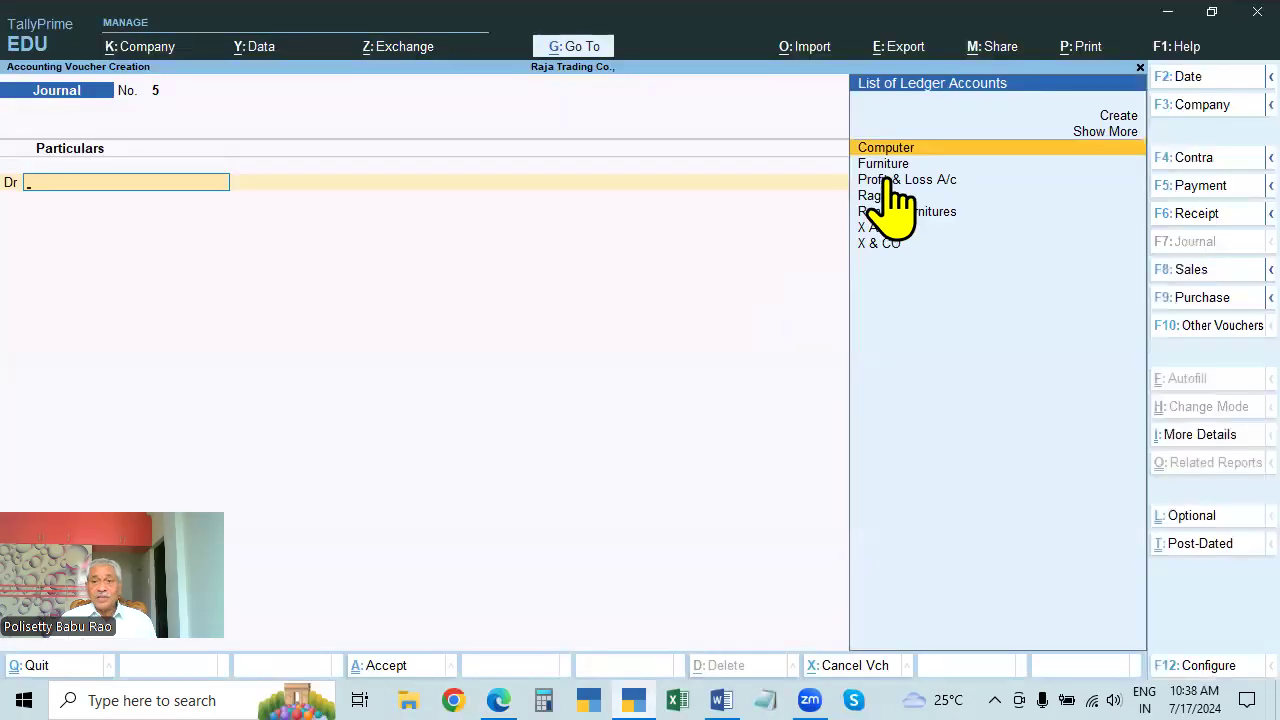
pyautogui.hotkey('alt', 'Tab')
pyautogui.hotkey('alt', 'Tab')
pyautogui.hotkey('alt', 'Tab')
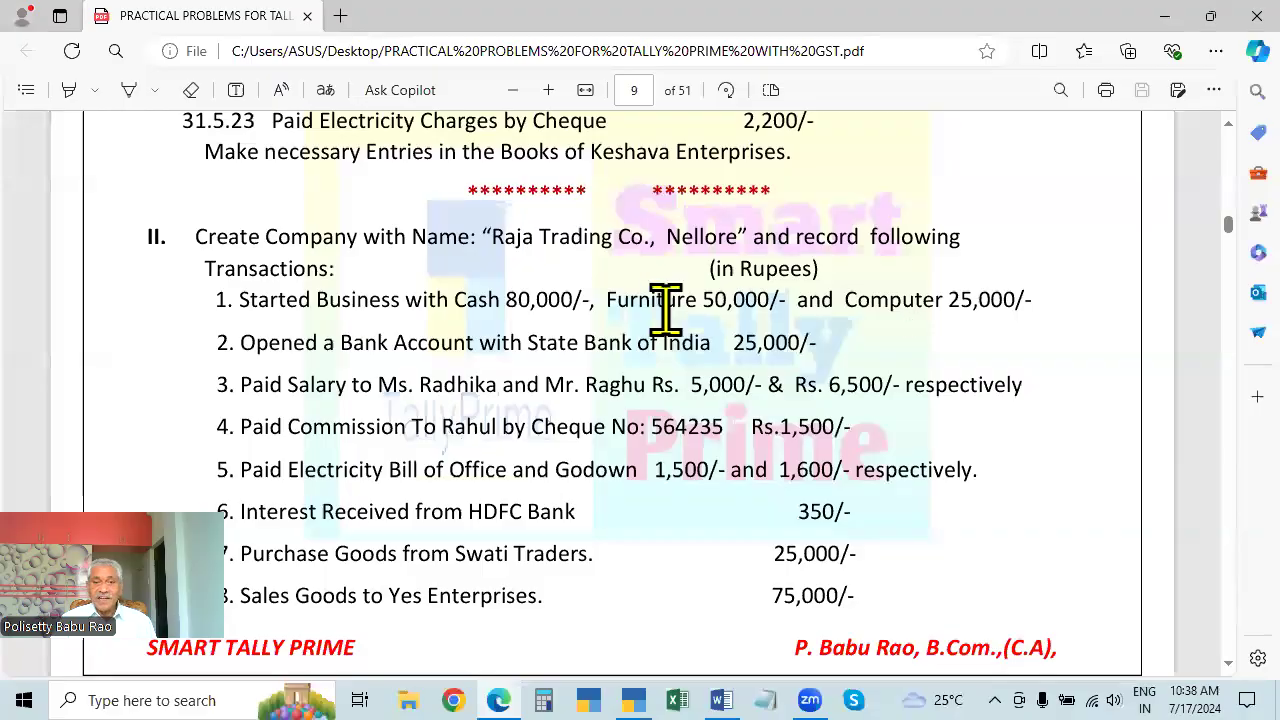
pyautogui.hotkey('alt', 'Tab')
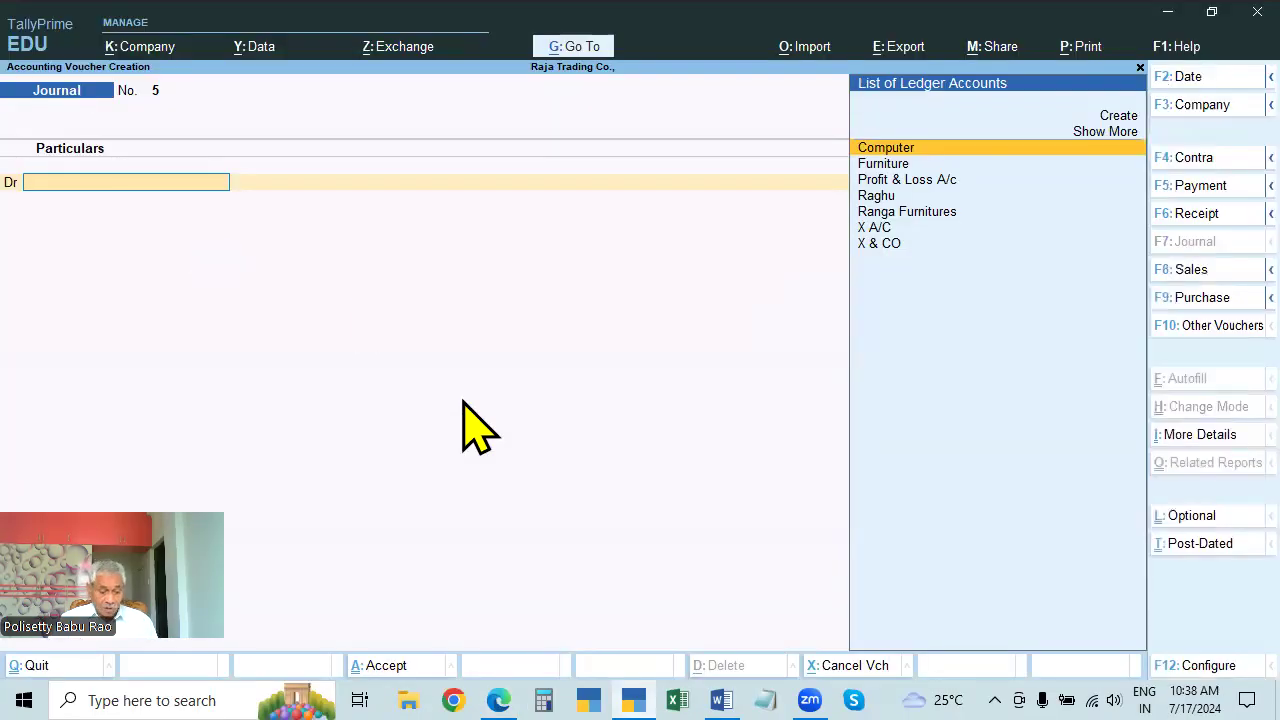
pyautogui.hotkey('alt', 'Tab')
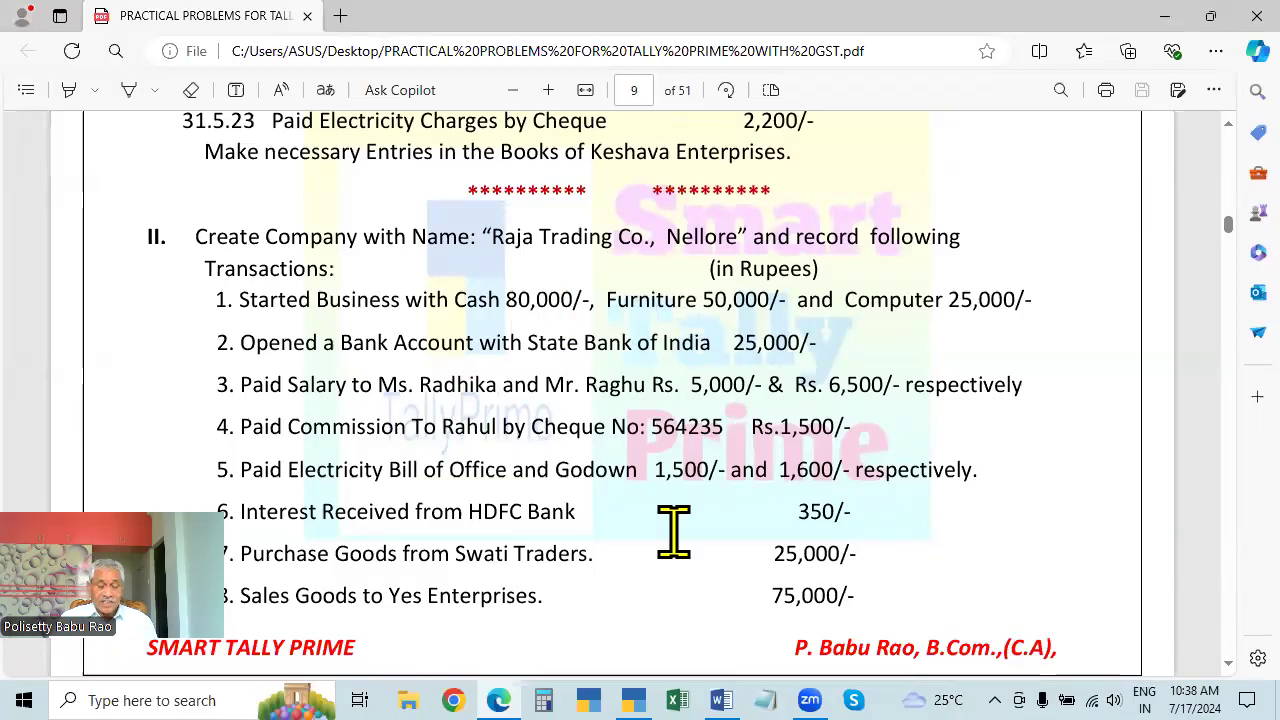
# Check the opening transaction in the assignment PDF and debit Cash with 80000 in journal voucher 5, showing the hidden ledgers to choose it.
pyautogui.hotkey('alt', 'Tab')
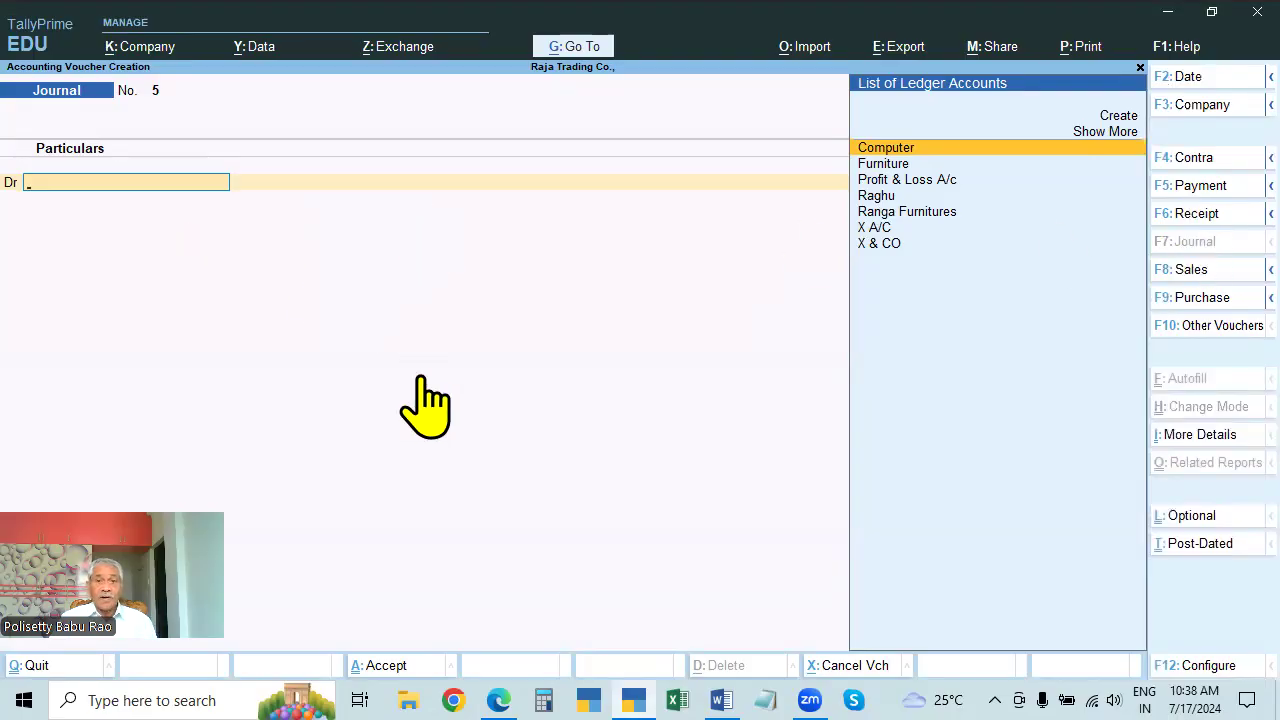
pyautogui.hotkey('alt', 'Tab')
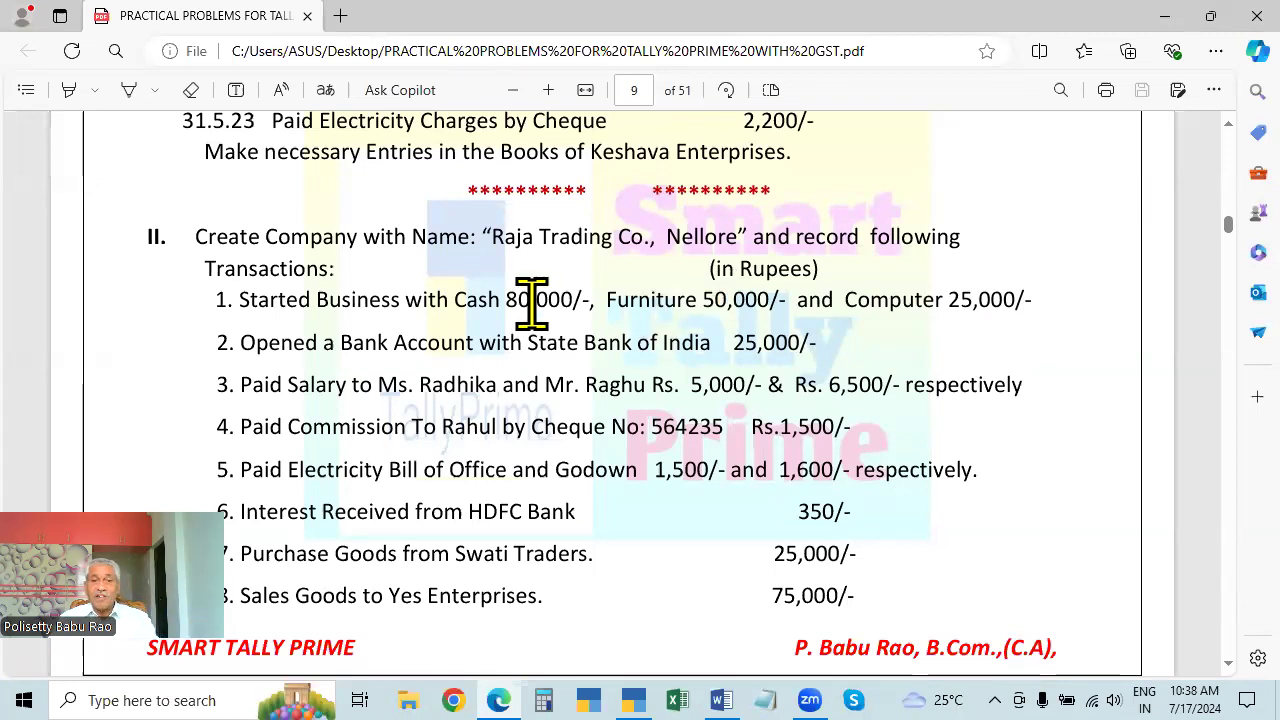
pyautogui.hotkey('alt', 'Tab')
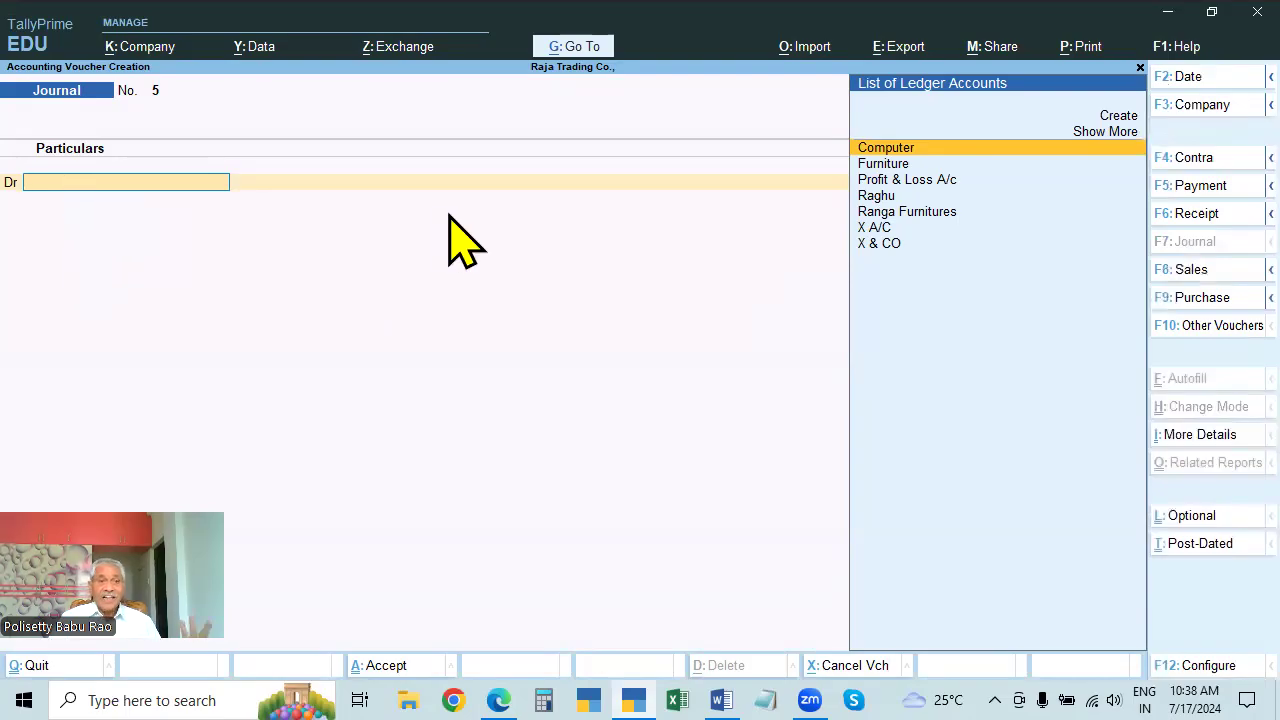
pyautogui.click(1110, 135)
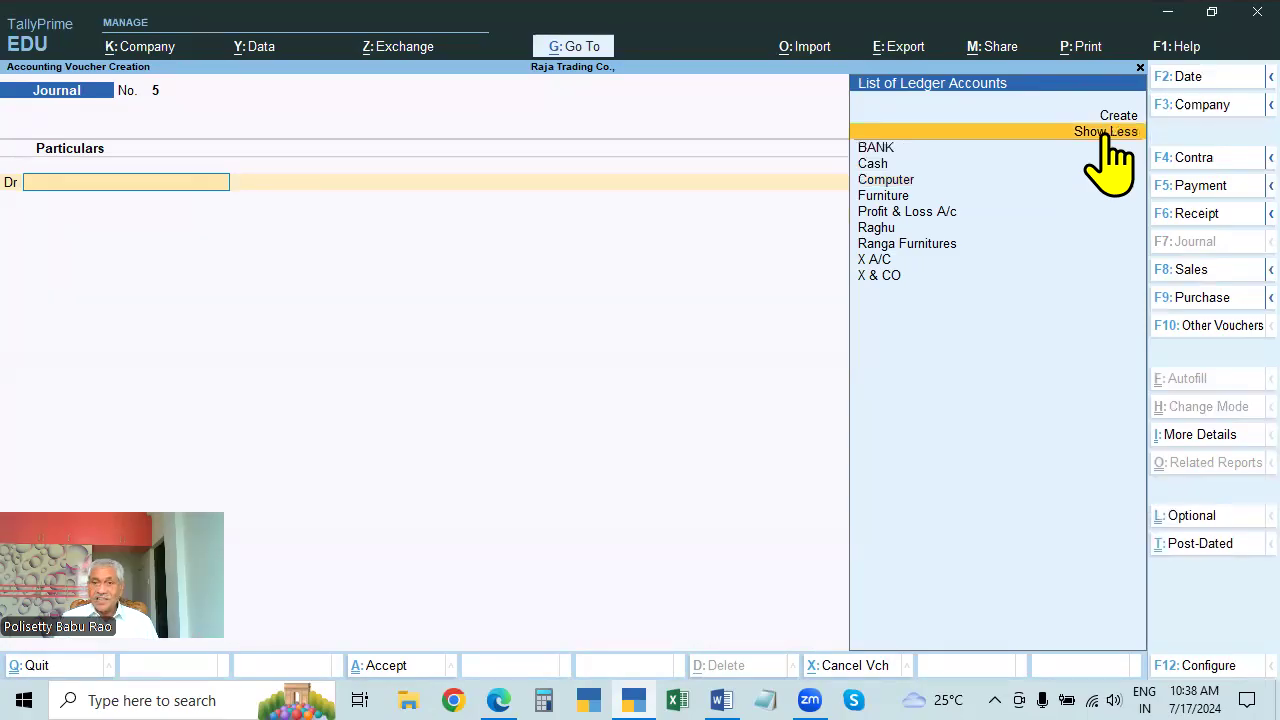
pyautogui.click(885, 165)
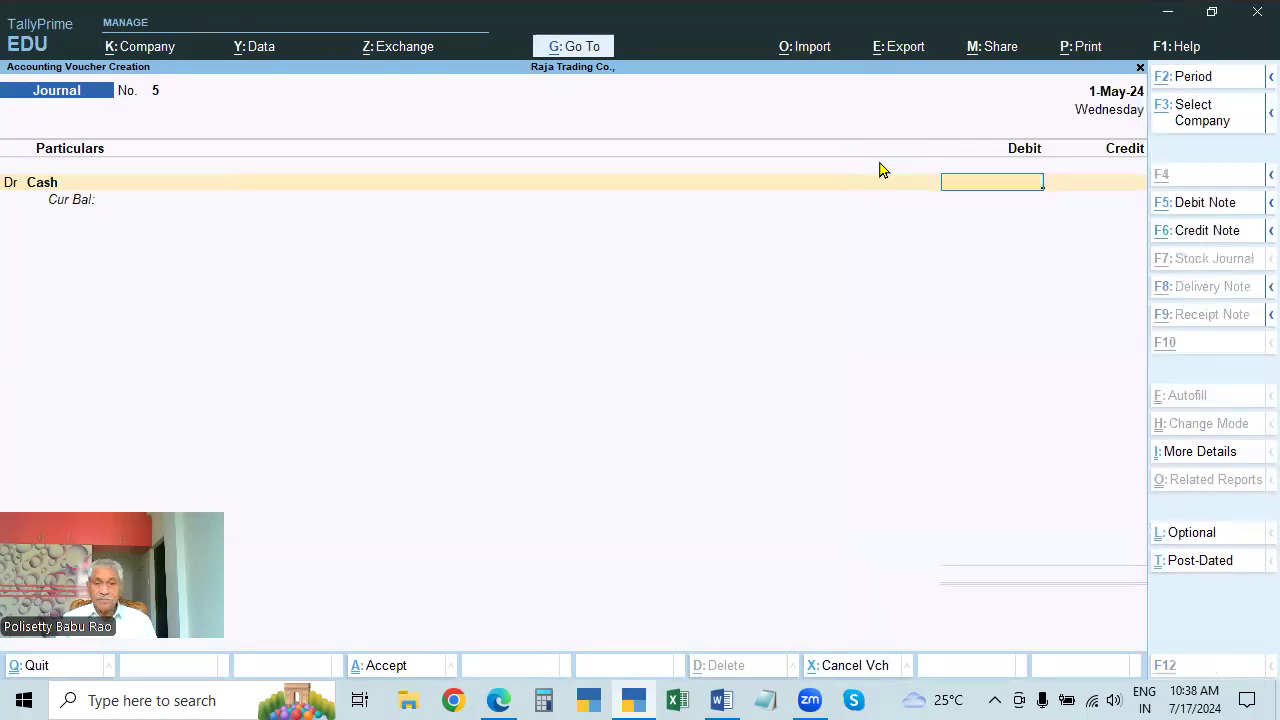
pyautogui.hotkey('alt', 'Tab')
pyautogui.hotkey('alt', 'Tab')
pyautogui.write('80000')
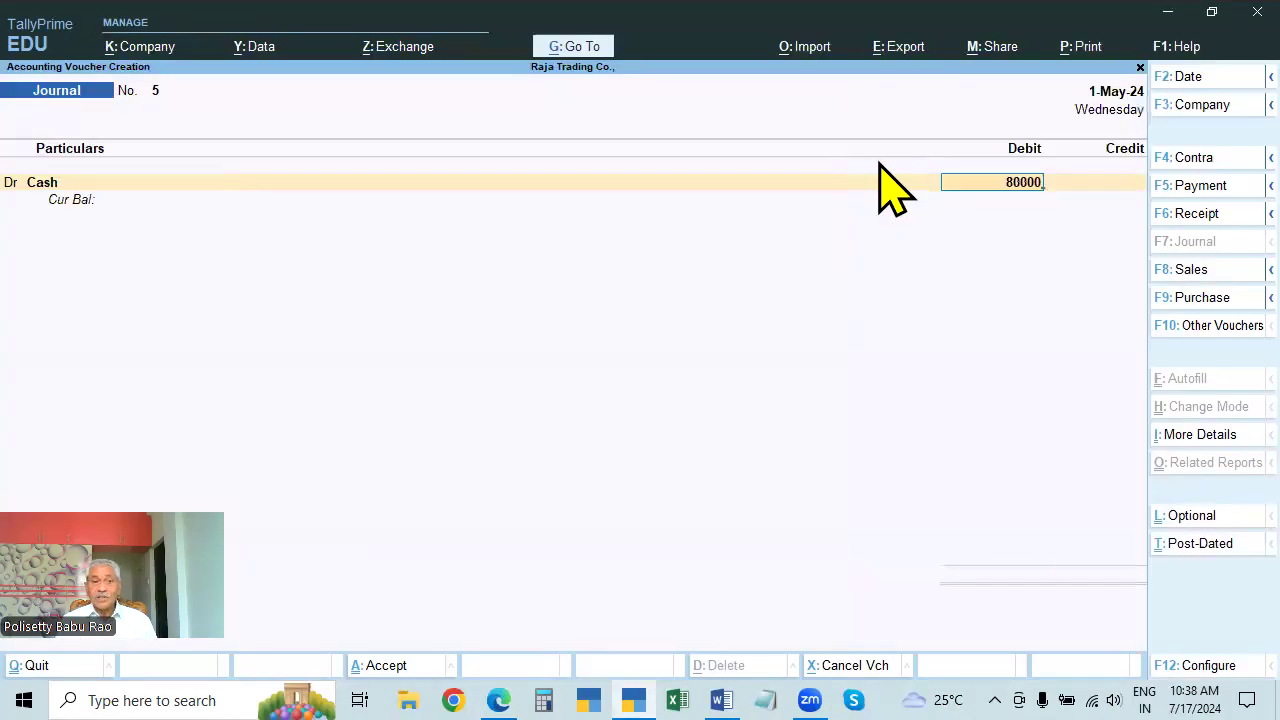
pyautogui.press('Return')
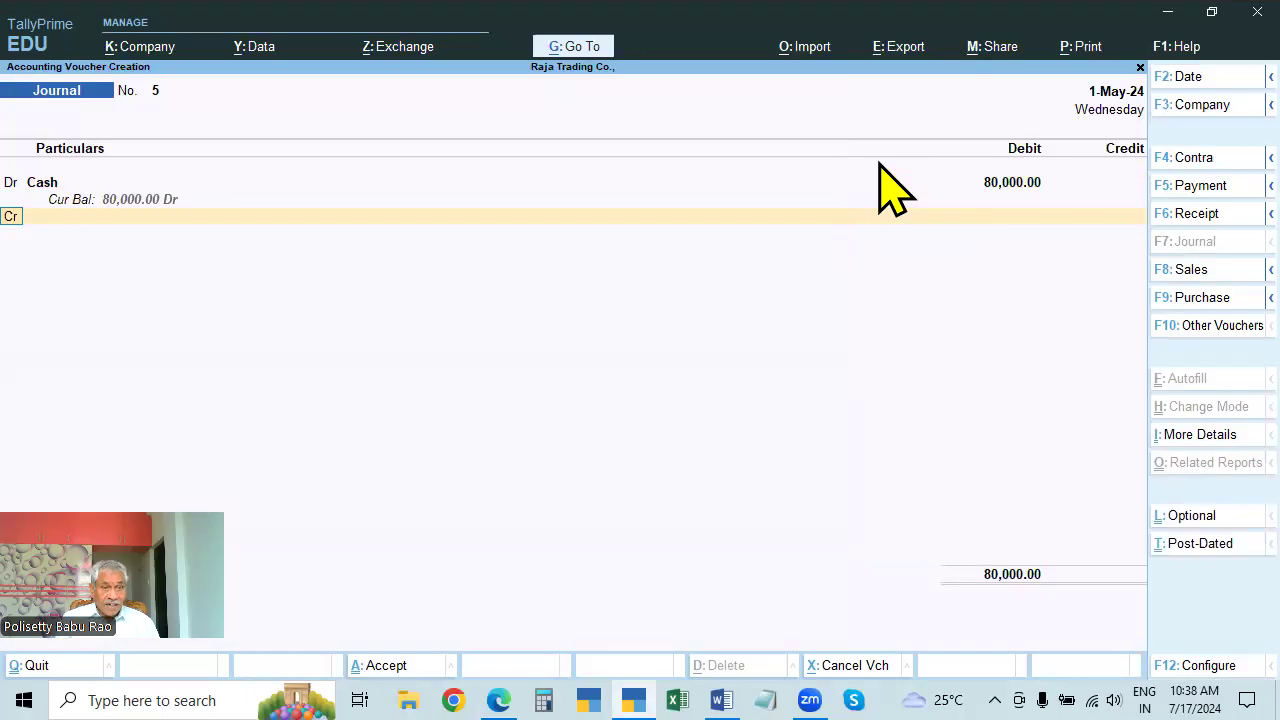
# Add a second debit line to the journal voucher for Furniture with 50000, following the assignment PDF.
pyautogui.hotkey('alt', 'Tab')
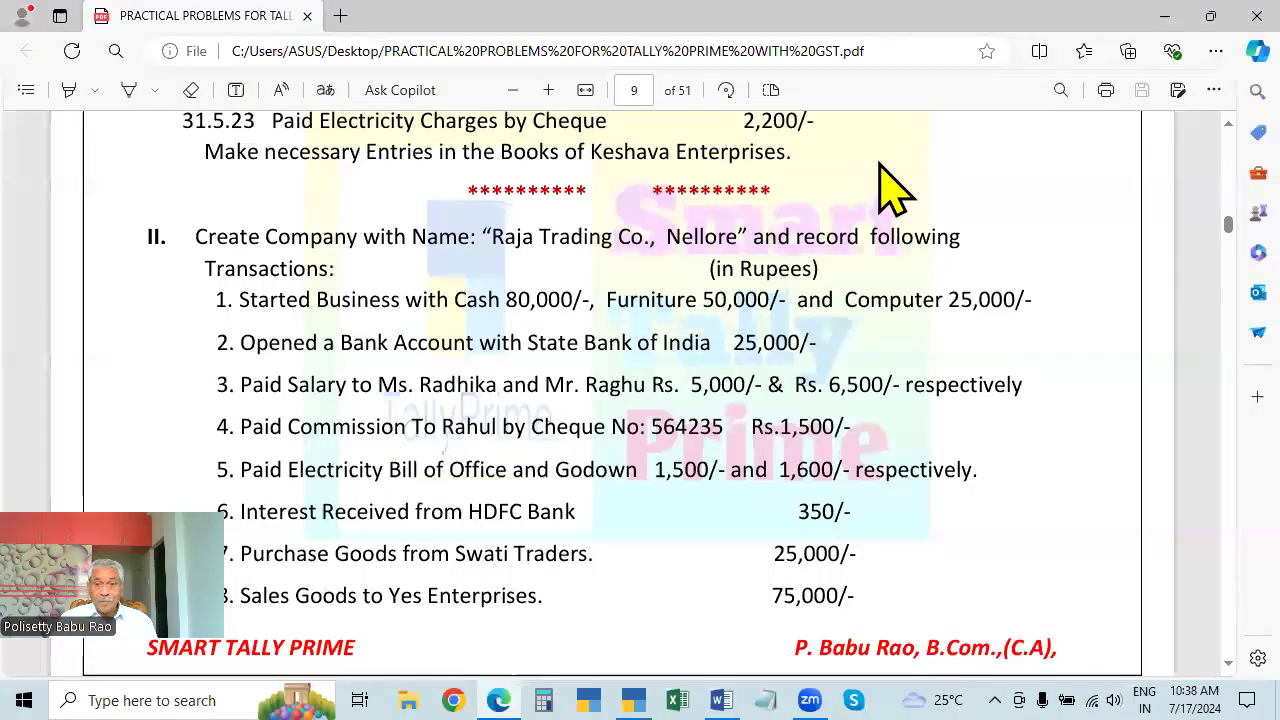
pyautogui.hotkey('alt', 'Tab')
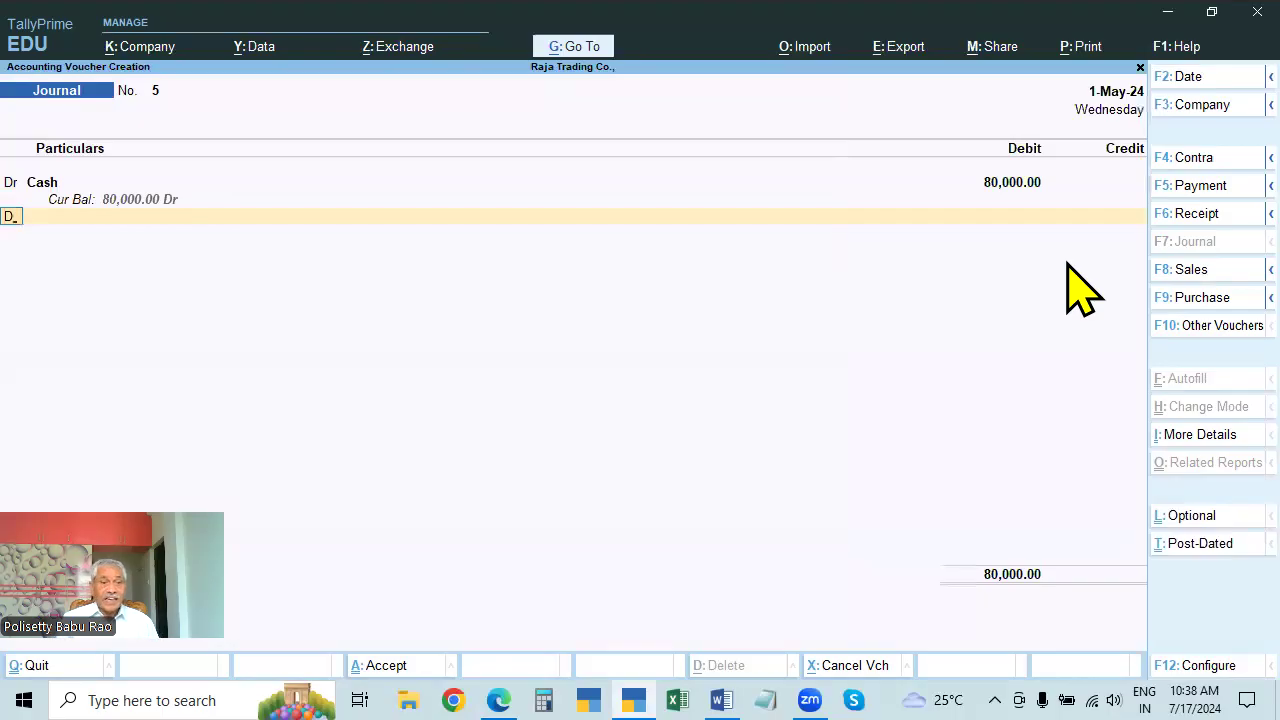
pyautogui.press('Return')
pyautogui.hotkey('alt', 'Tab')
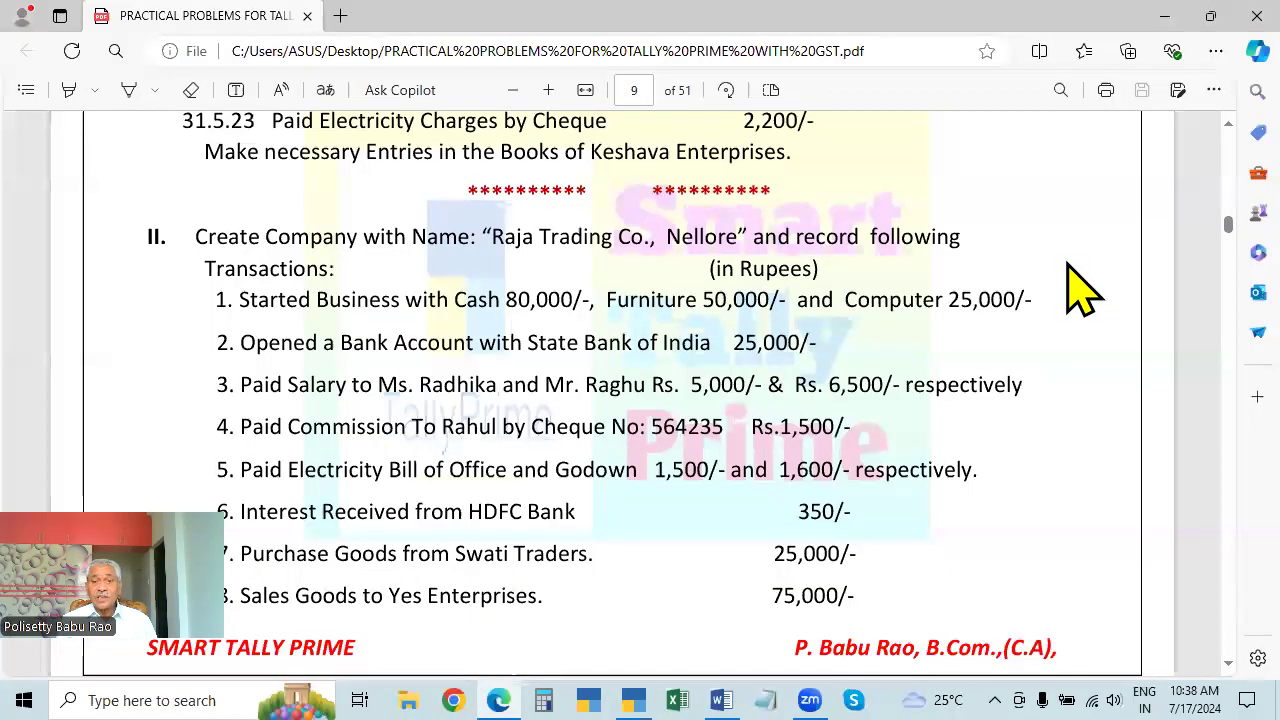
pyautogui.hotkey('alt', 'Tab')
pyautogui.press('Down')
pyautogui.press('Down')
pyautogui.press('Return')
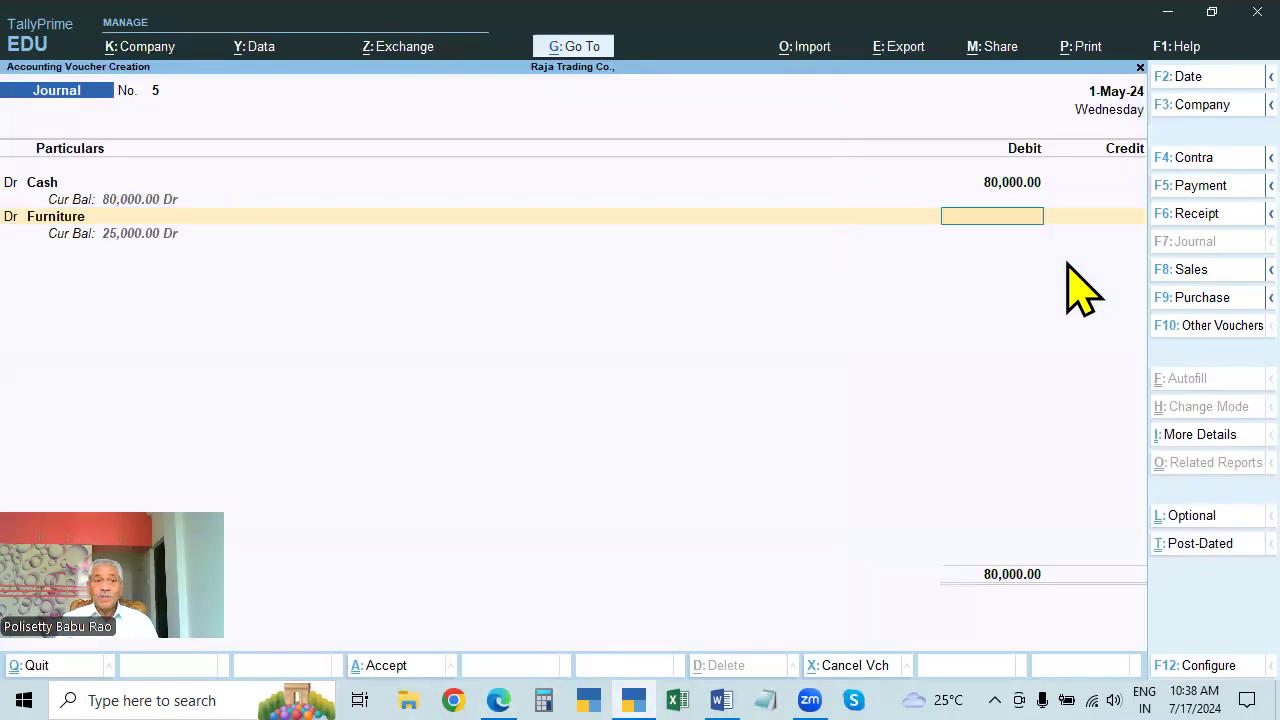
pyautogui.hotkey('alt', 'Tab')
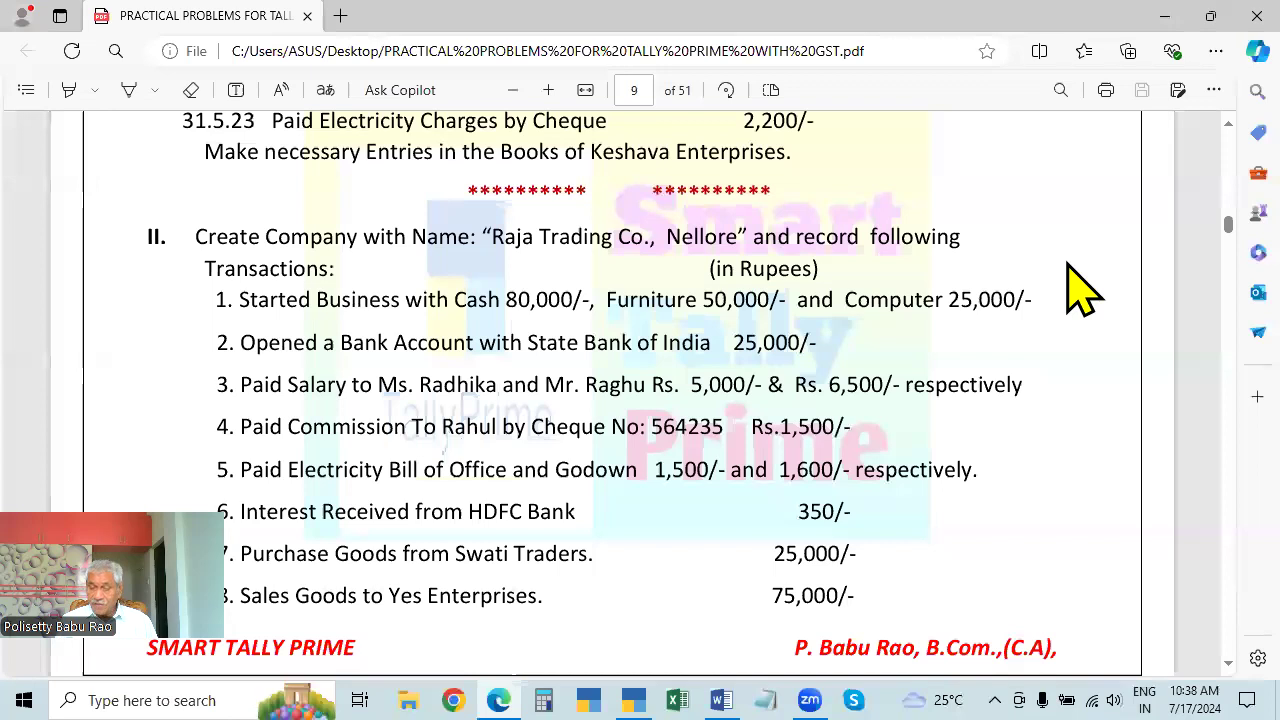
pyautogui.hotkey('alt', 'Tab')
pyautogui.write('50000')
pyautogui.press('Return')
# Add a third debit line to the journal voucher for Computer with 25000, as given in the assignment PDF.
pyautogui.write('c')
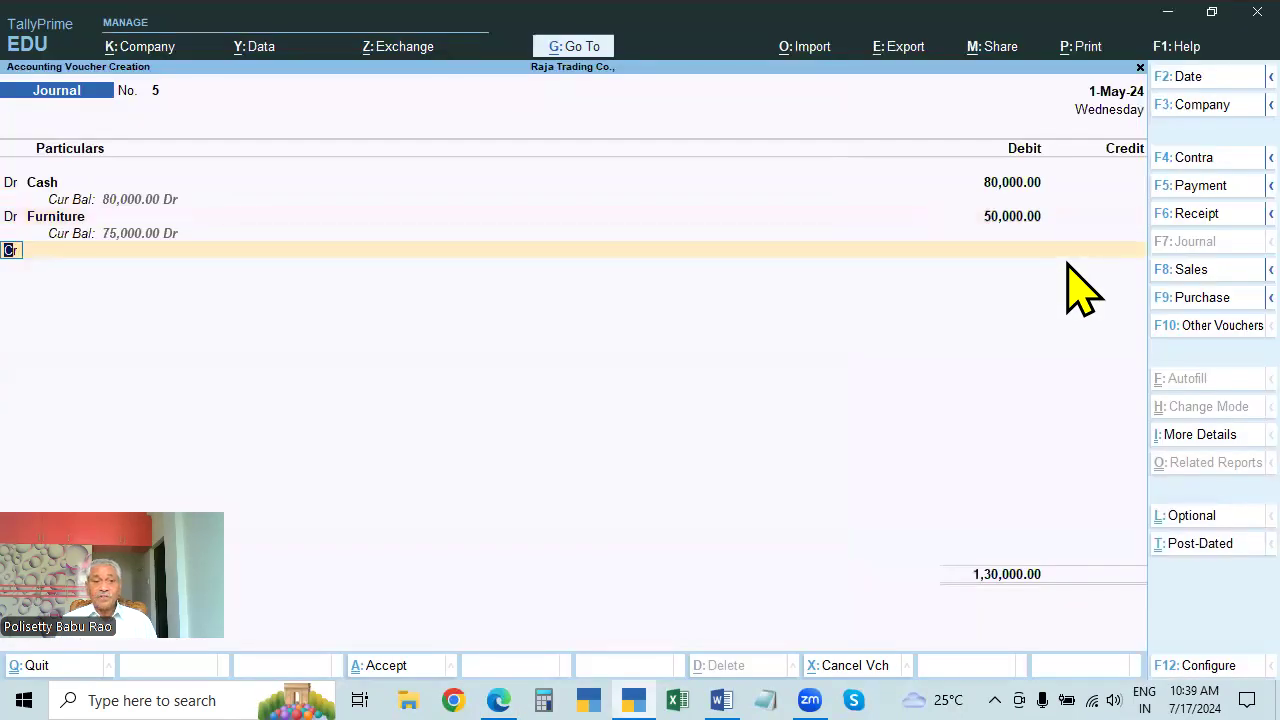
pyautogui.write('d')
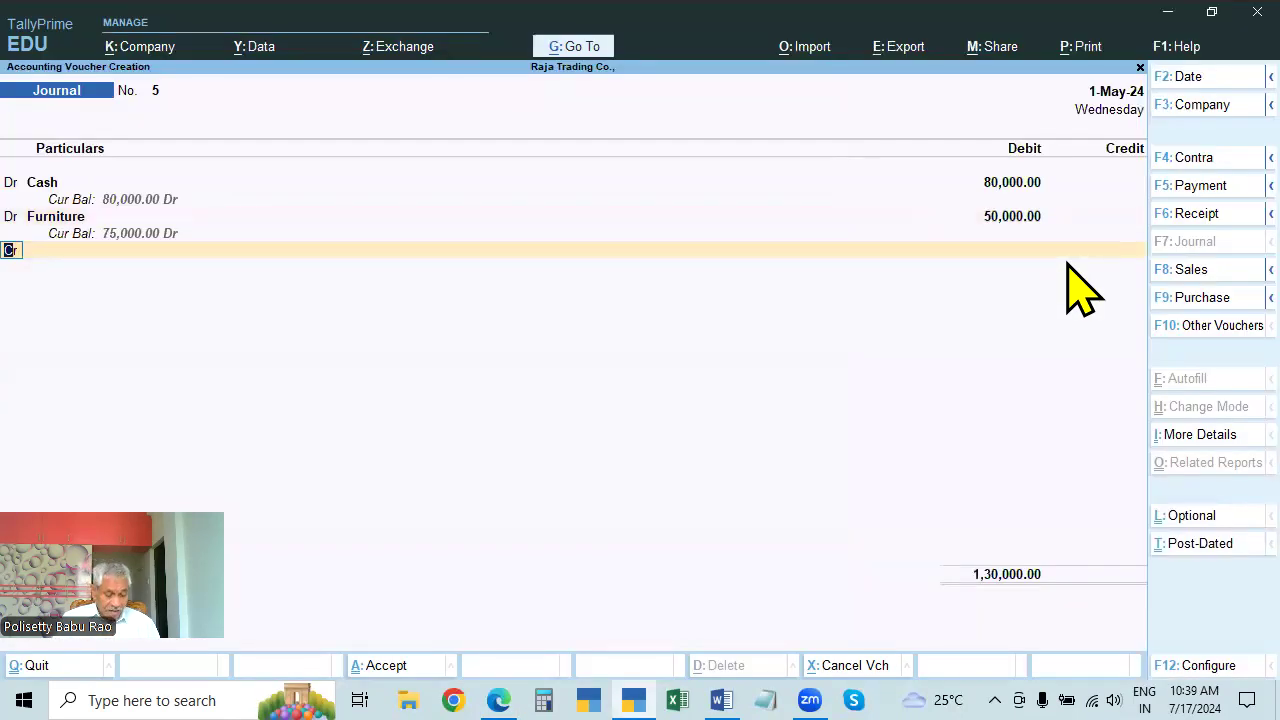
pyautogui.hotkey('alt', 'Tab')
pyautogui.hotkey('alt', 'Tab')
pyautogui.hotkey('alt', 'Tab')
pyautogui.hotkey('alt', 'Tab')
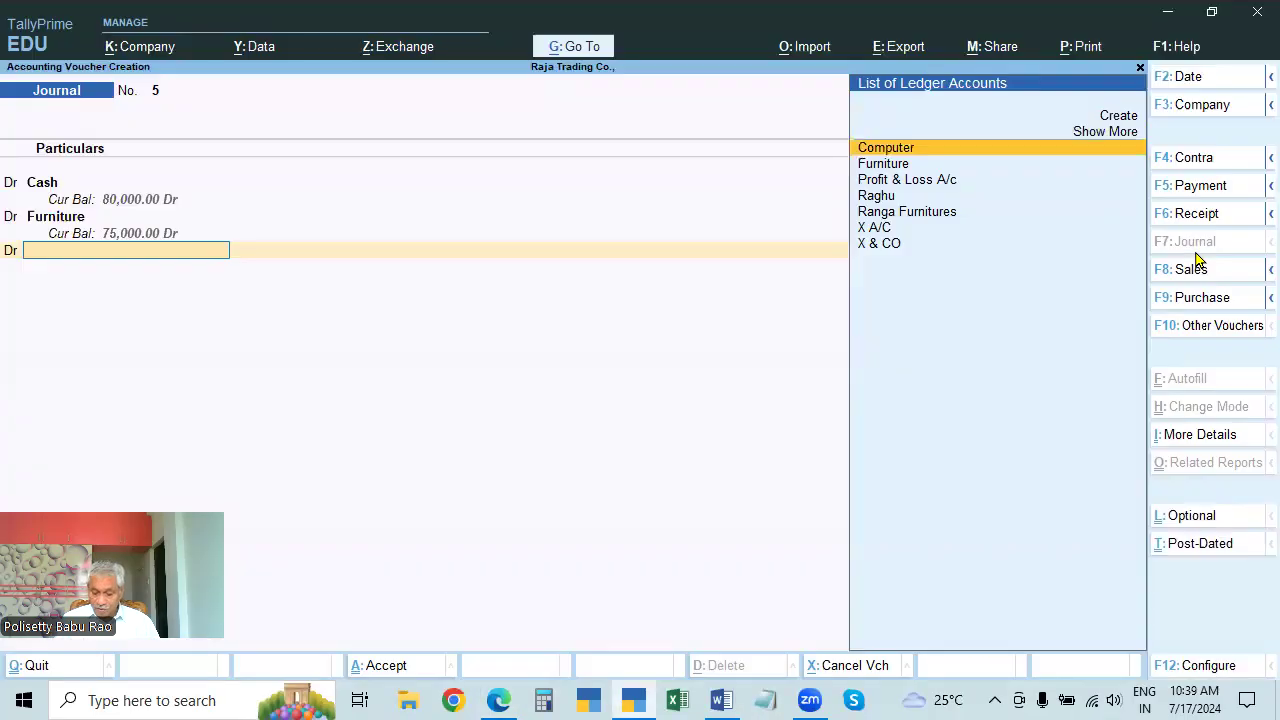
pyautogui.press('Return')
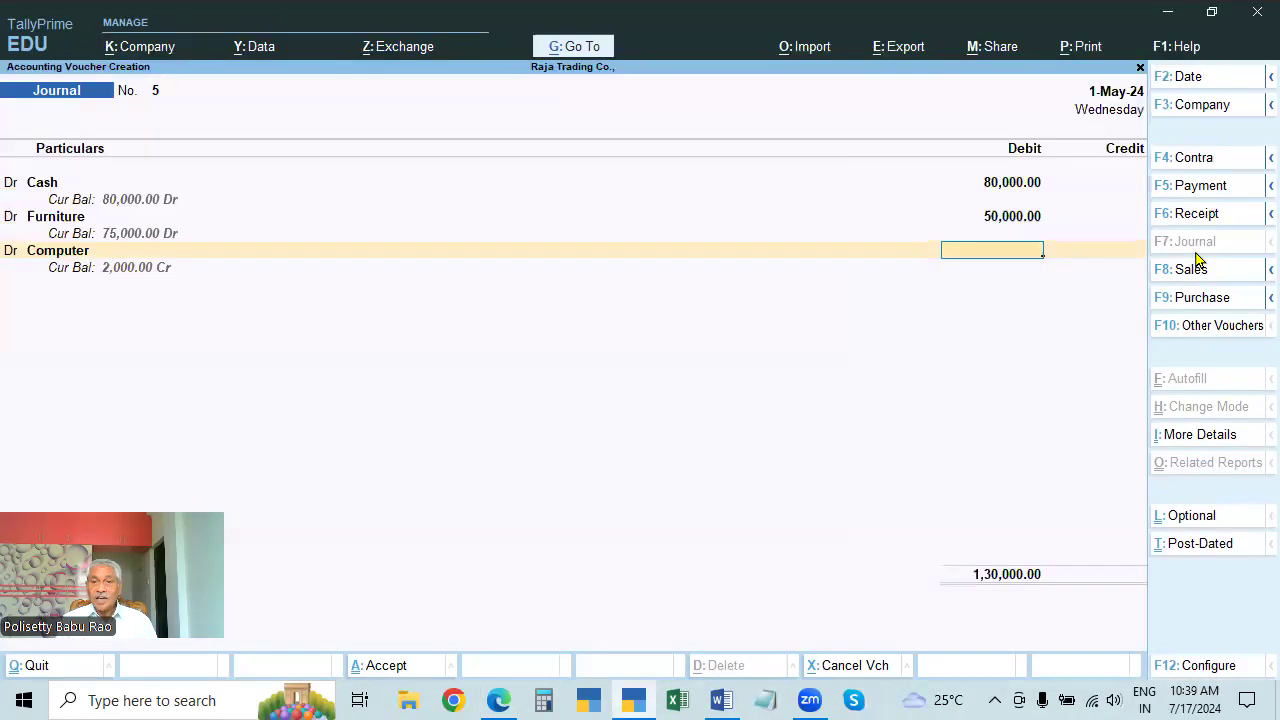
pyautogui.hotkey('alt', 'Tab')
pyautogui.hotkey('alt', 'Tab')
pyautogui.write('25000')
pyautogui.press('Return')
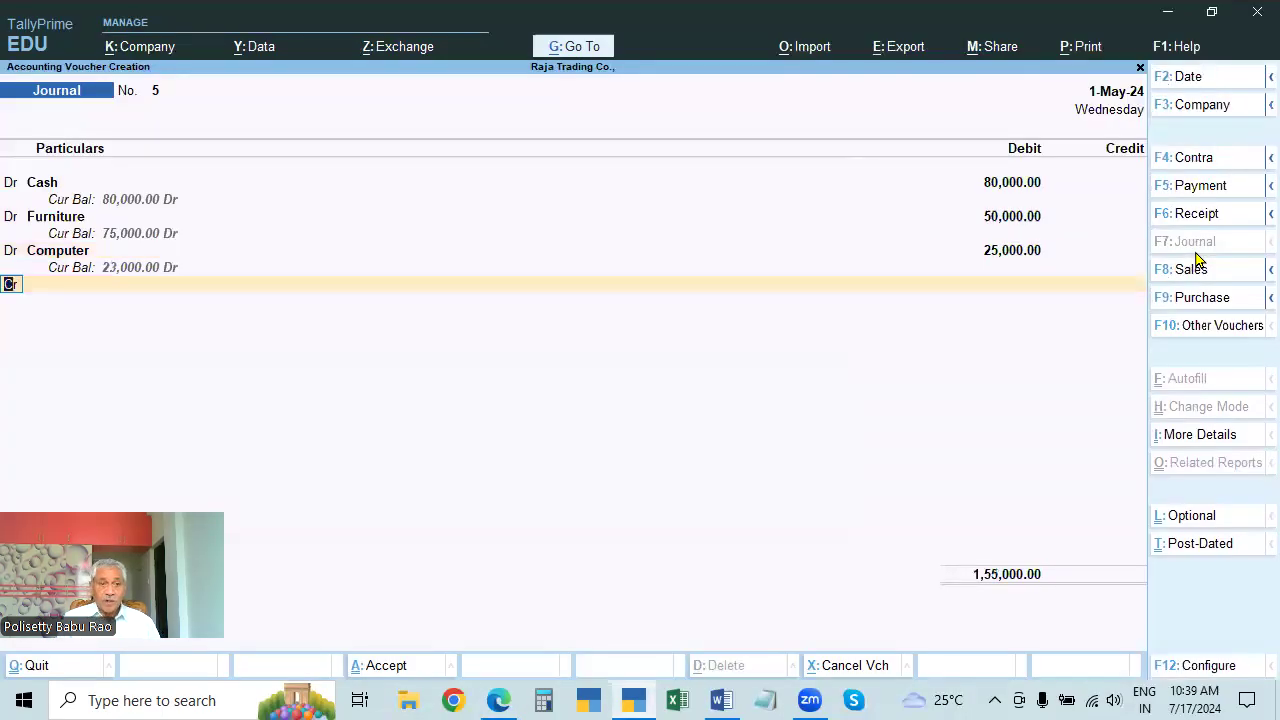
# Create a ledger named Capital under Capital Account from the voucher's credit line and use it as the credited ledger.
pyautogui.press('Return')
pyautogui.hotkey('alt', 'Tab')
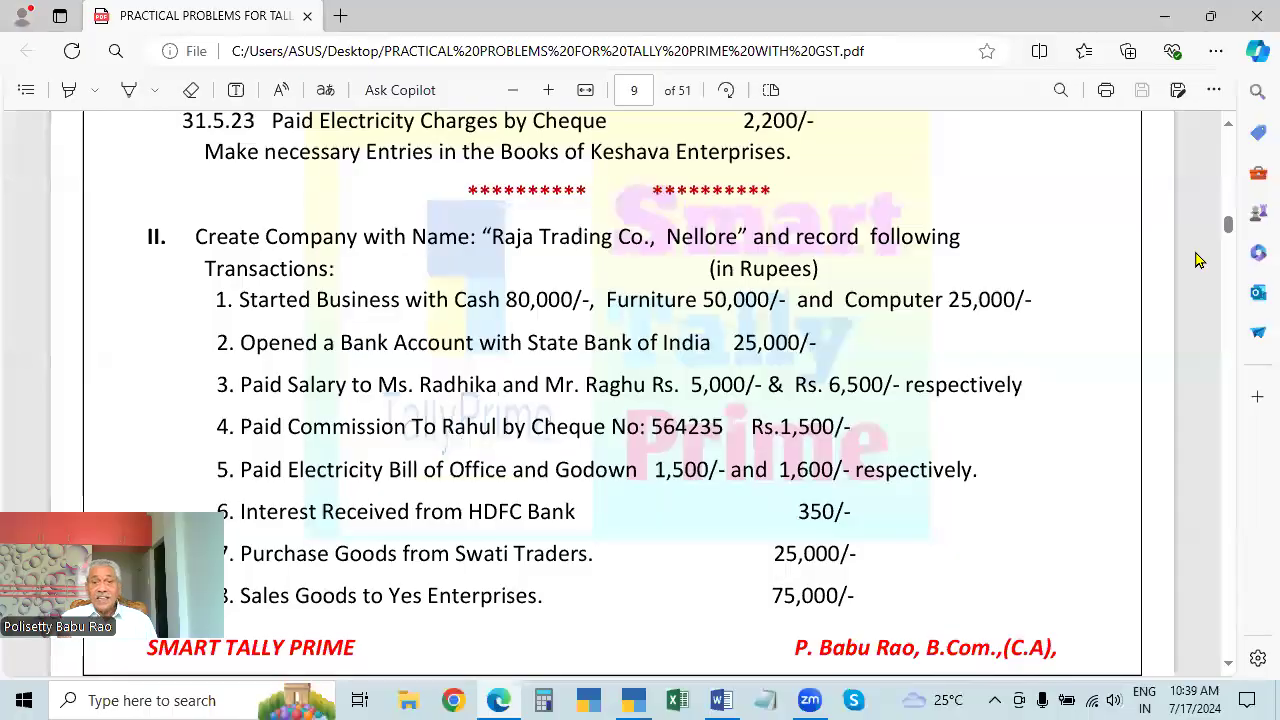
pyautogui.hotkey('alt', 'Tab')
pyautogui.press('alt')
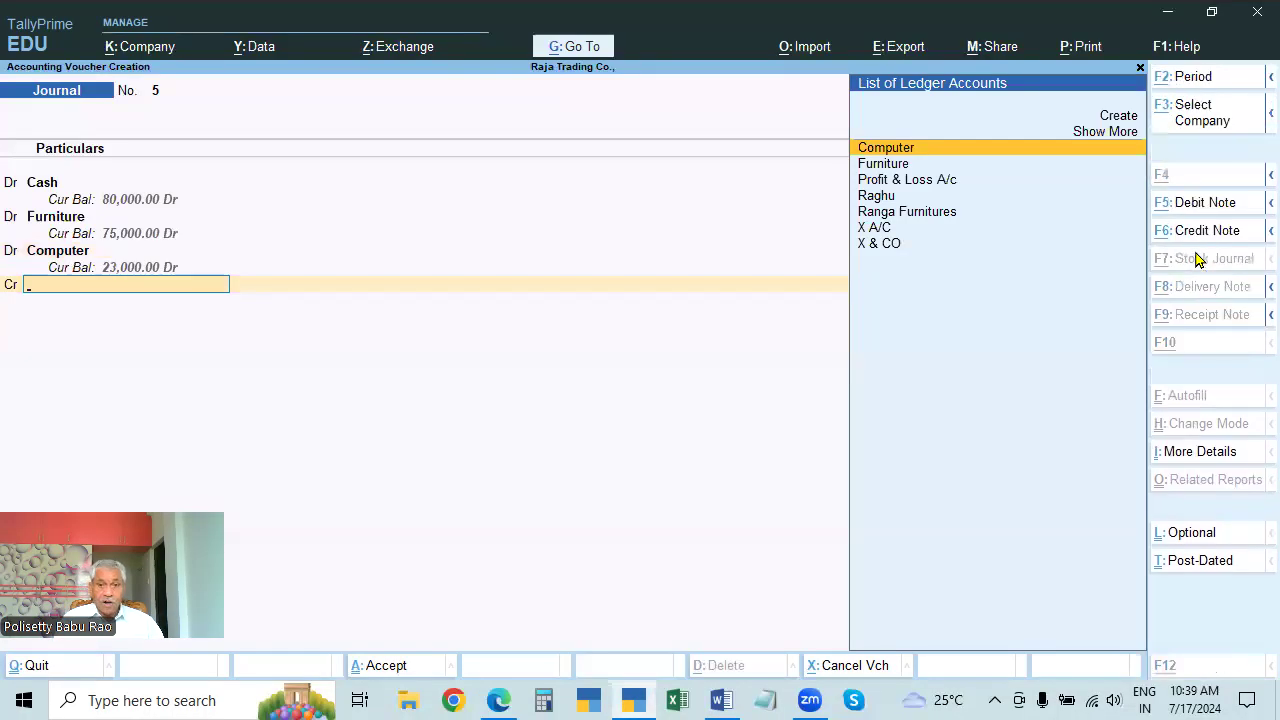
pyautogui.hotkey('alt', 'c')
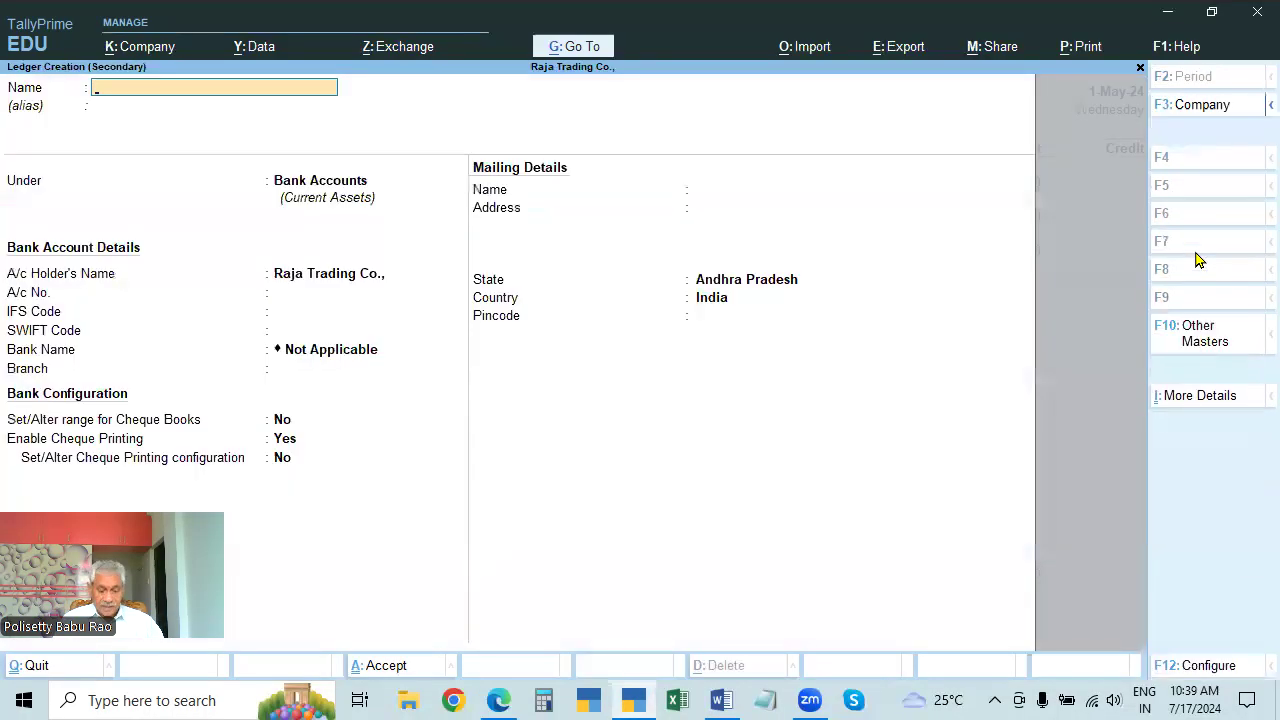
pyautogui.write('CAP')
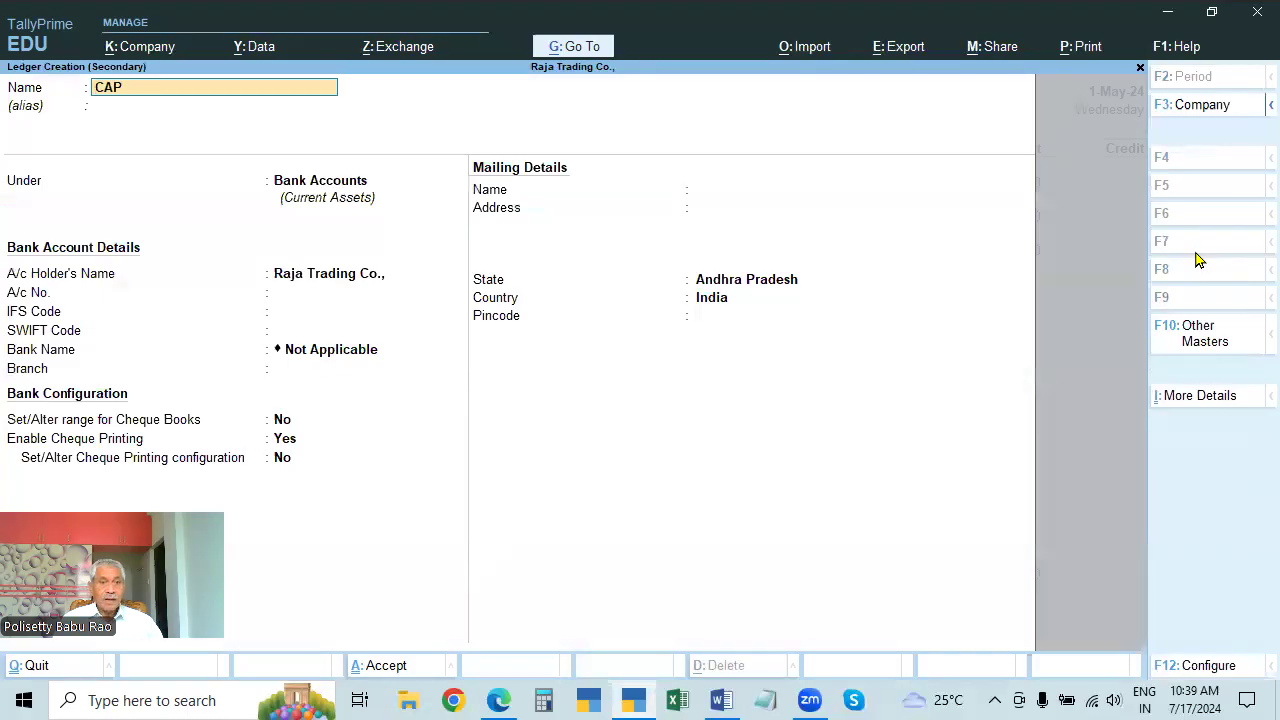
pyautogui.write('ital')
pyautogui.press('Return')
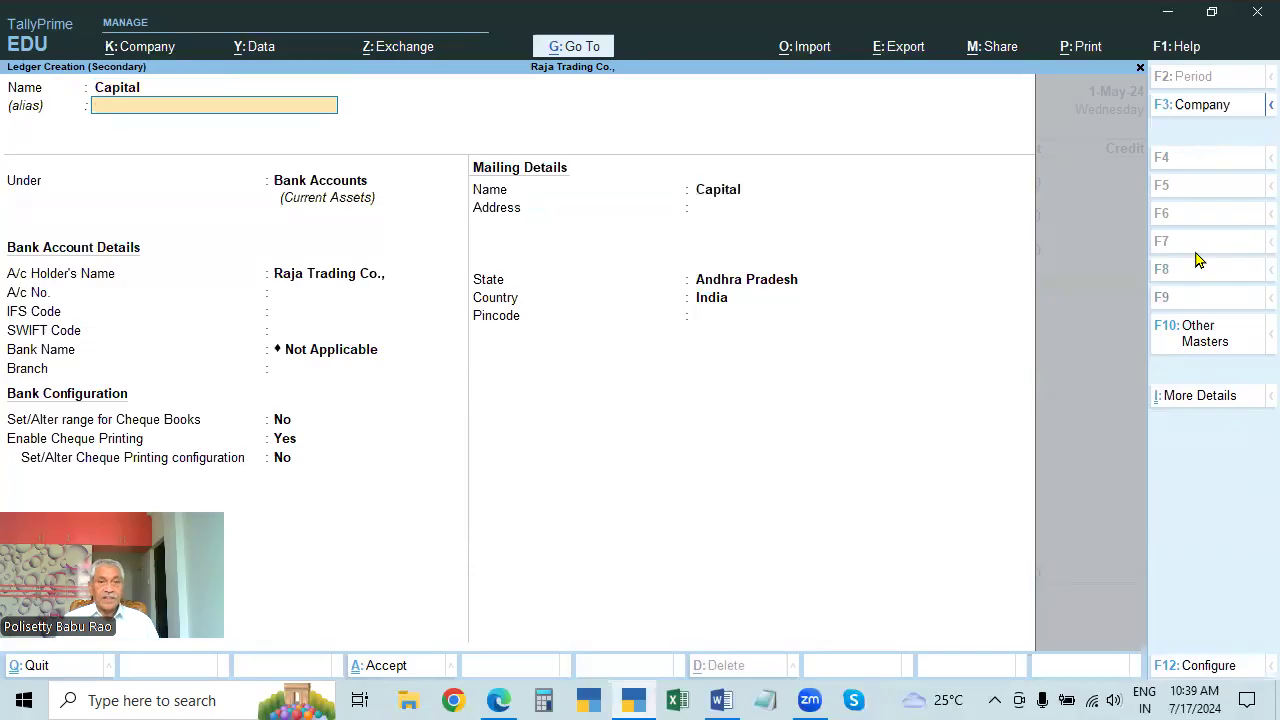
pyautogui.press('Return')
pyautogui.write('Cap')
pyautogui.press('Return')
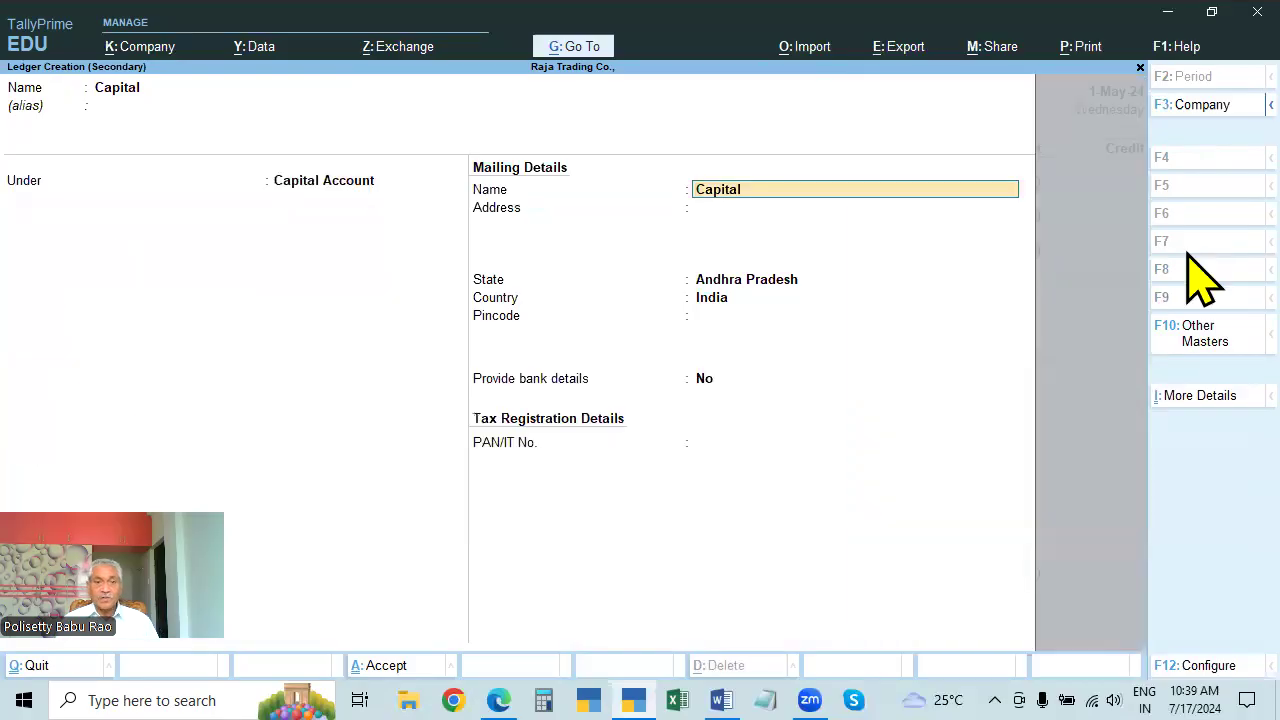
pyautogui.press('Return')
pyautogui.press('ctrl')
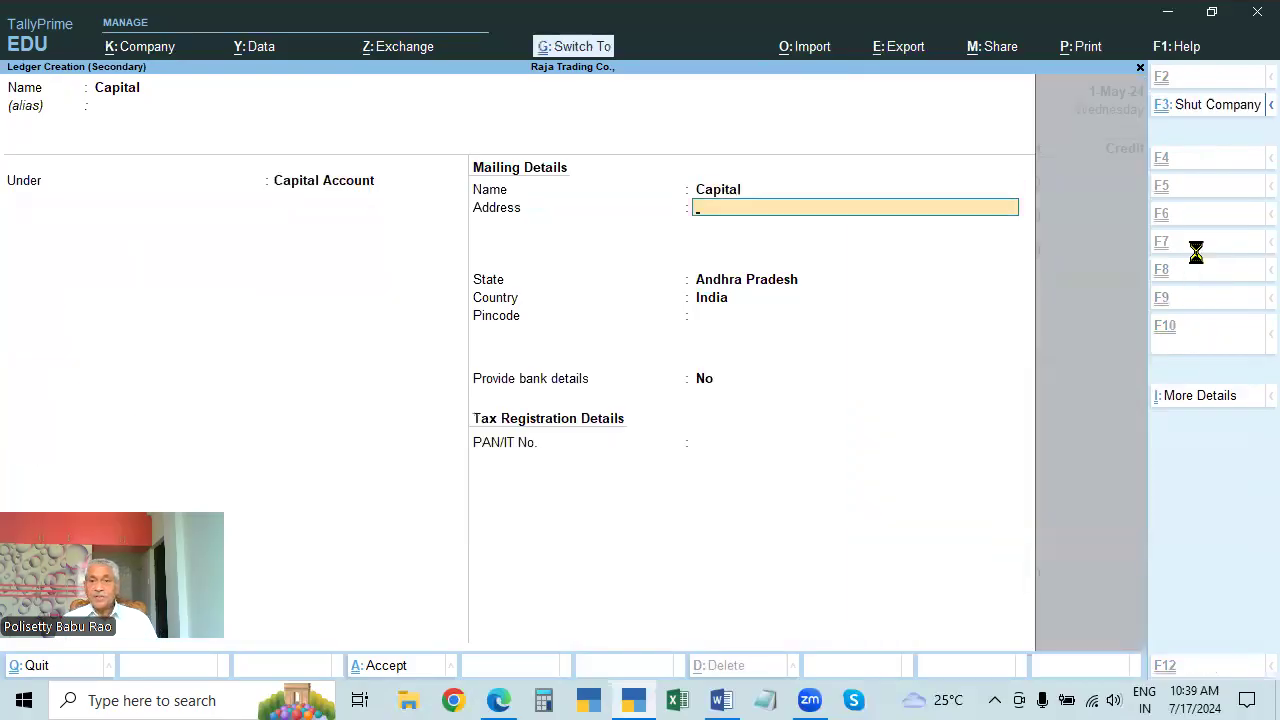
pyautogui.hotkey('ctrl', 'a')
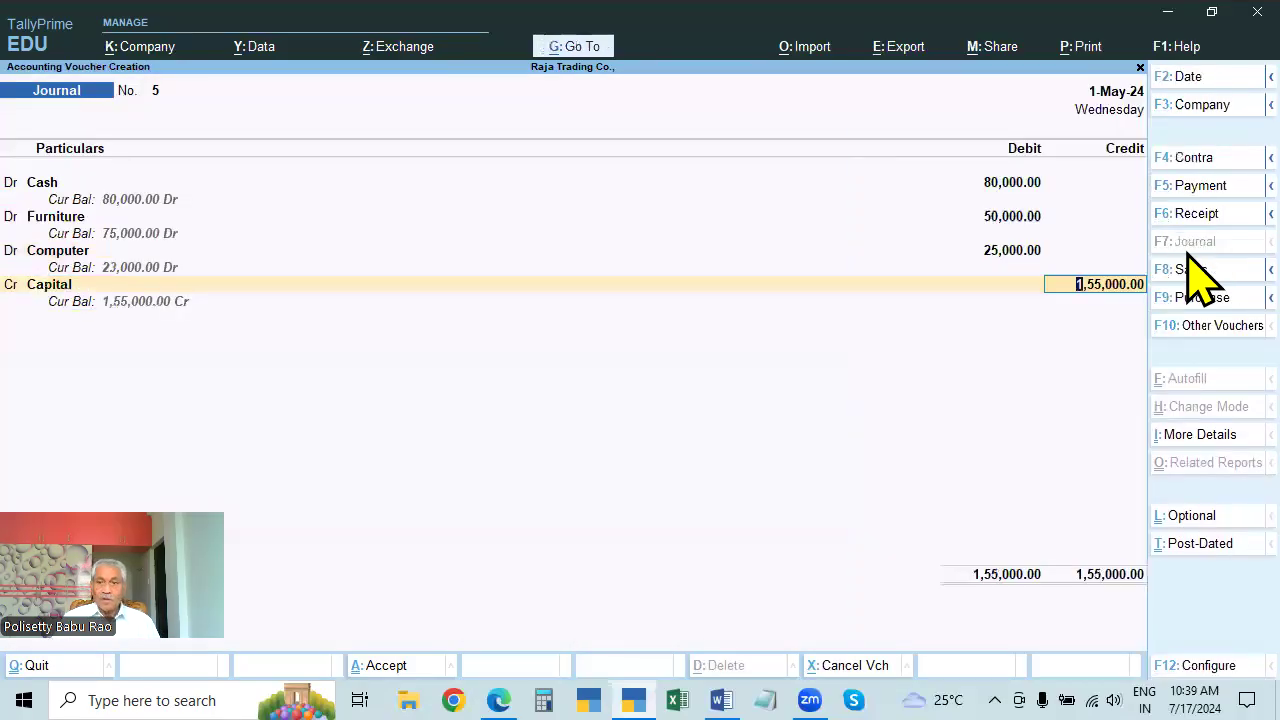
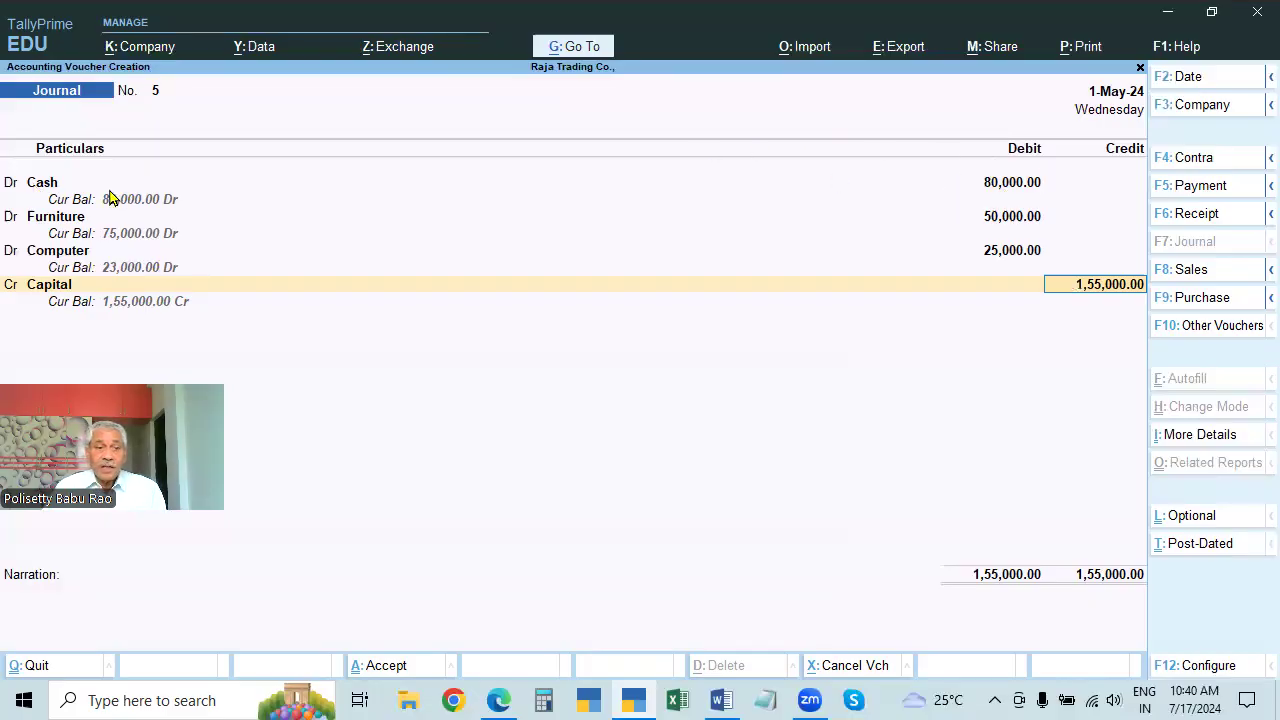
# Go through the journal voucher's entries from the Cash line, enter the narration "BEING CAPITAL INTRODUCED" and save the voucher.
pyautogui.click(45, 183)
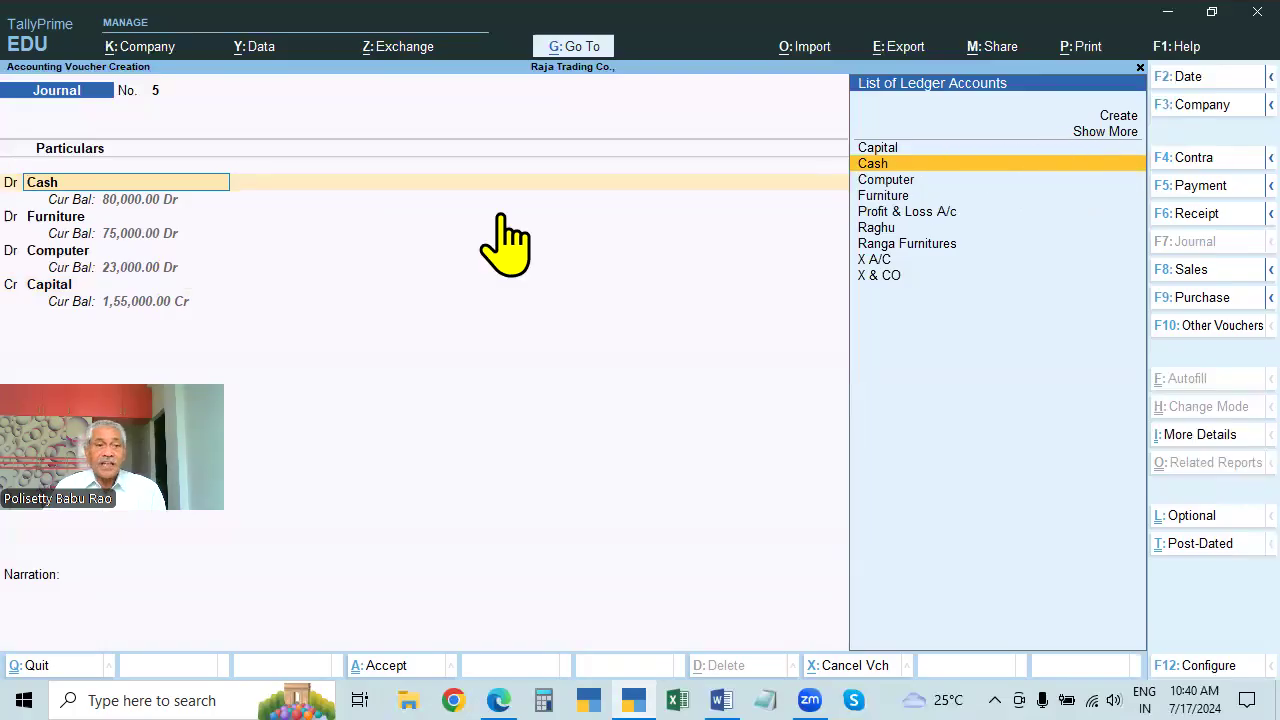
pyautogui.press('Return')
pyautogui.press('Return')
pyautogui.press('Return')
pyautogui.press('Return')
pyautogui.press('Return')
pyautogui.press('Return')
pyautogui.press('Return')
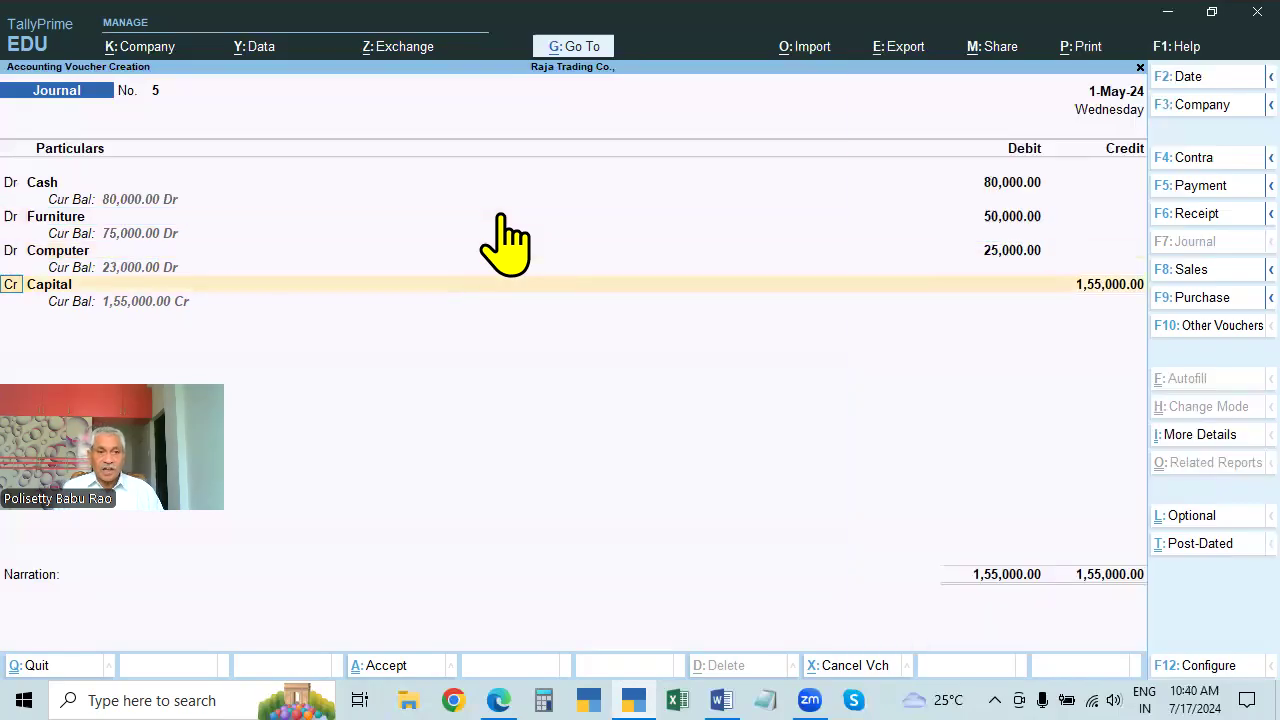
pyautogui.press('Return')
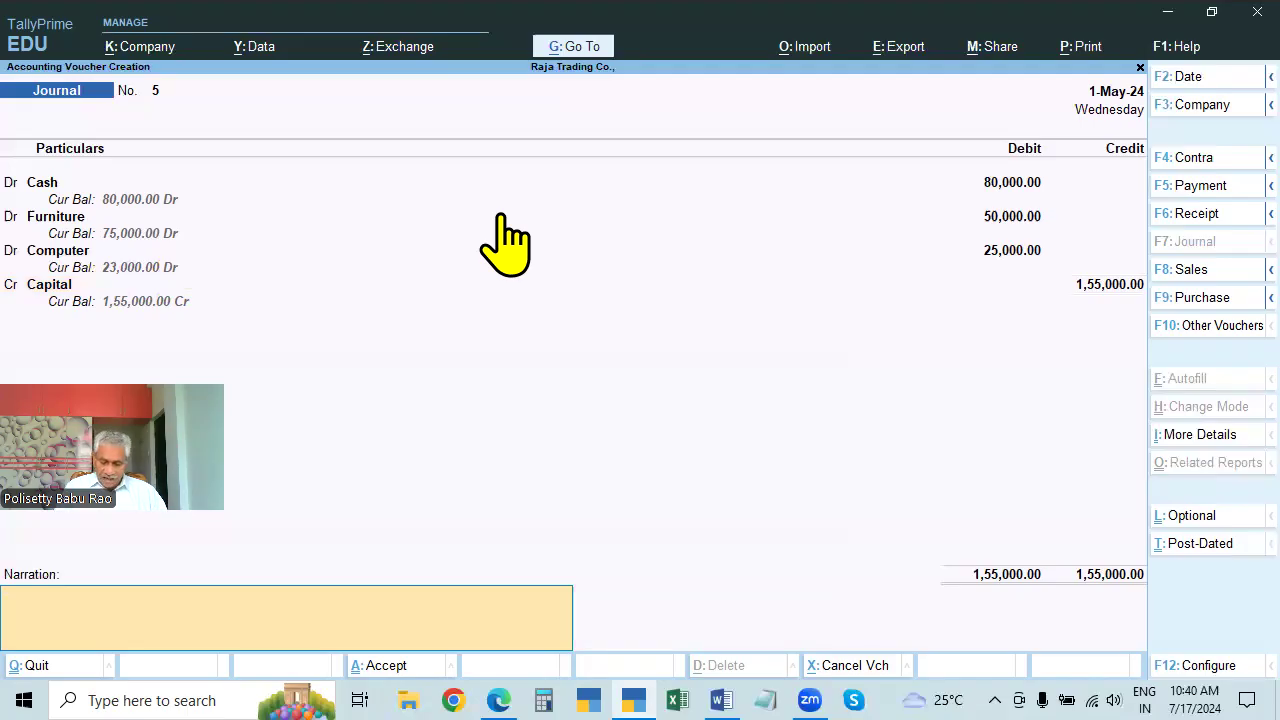
pyautogui.write('BEING CAPITAL INTRODUCED')
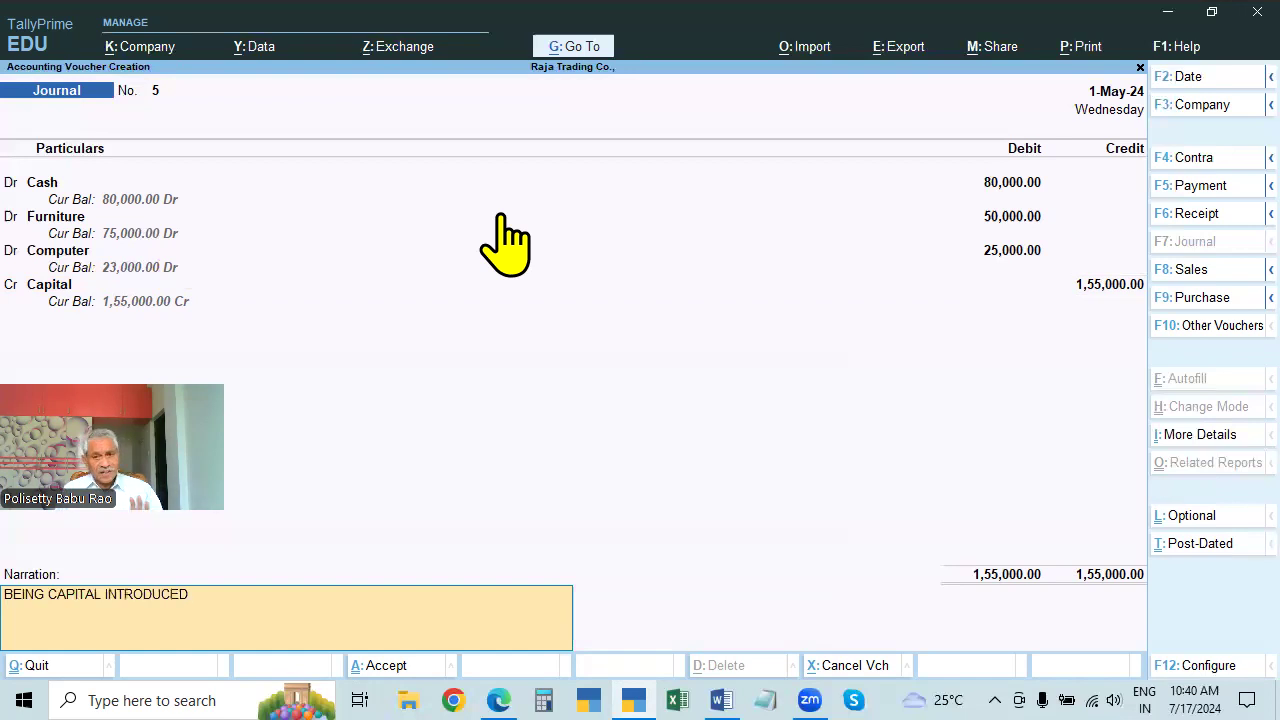
pyautogui.press('Return')
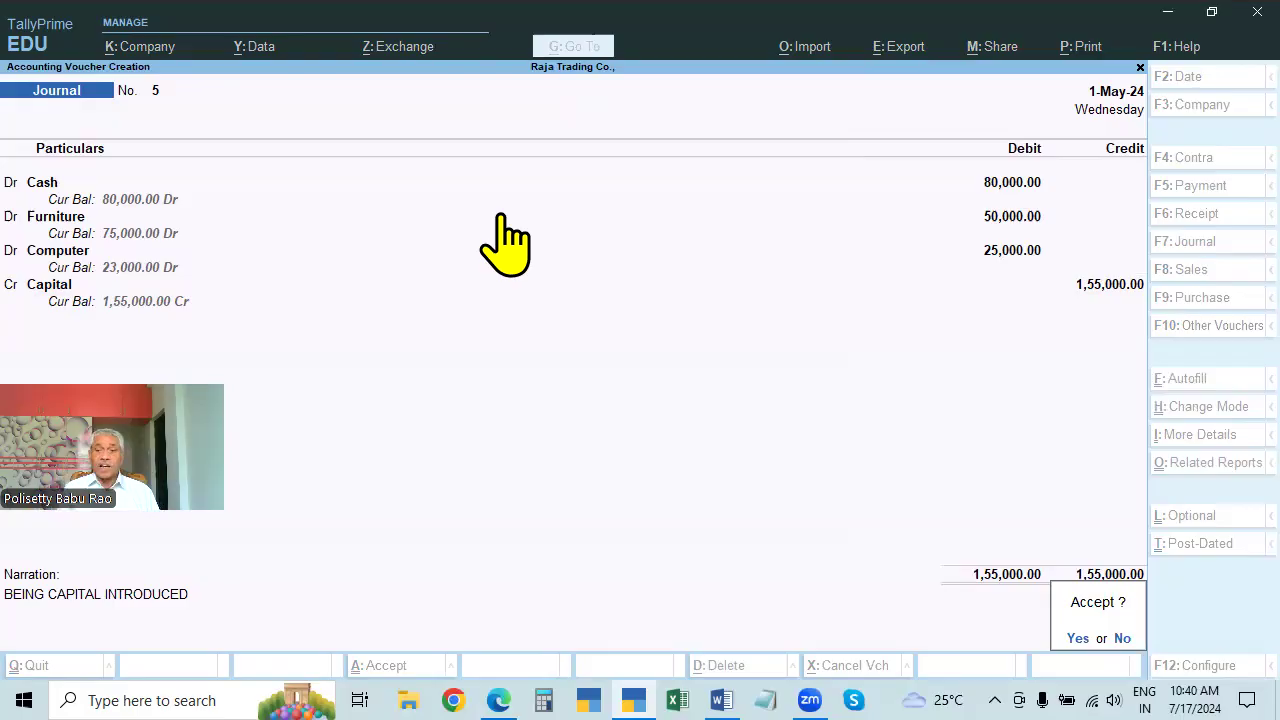
pyautogui.press('Return')
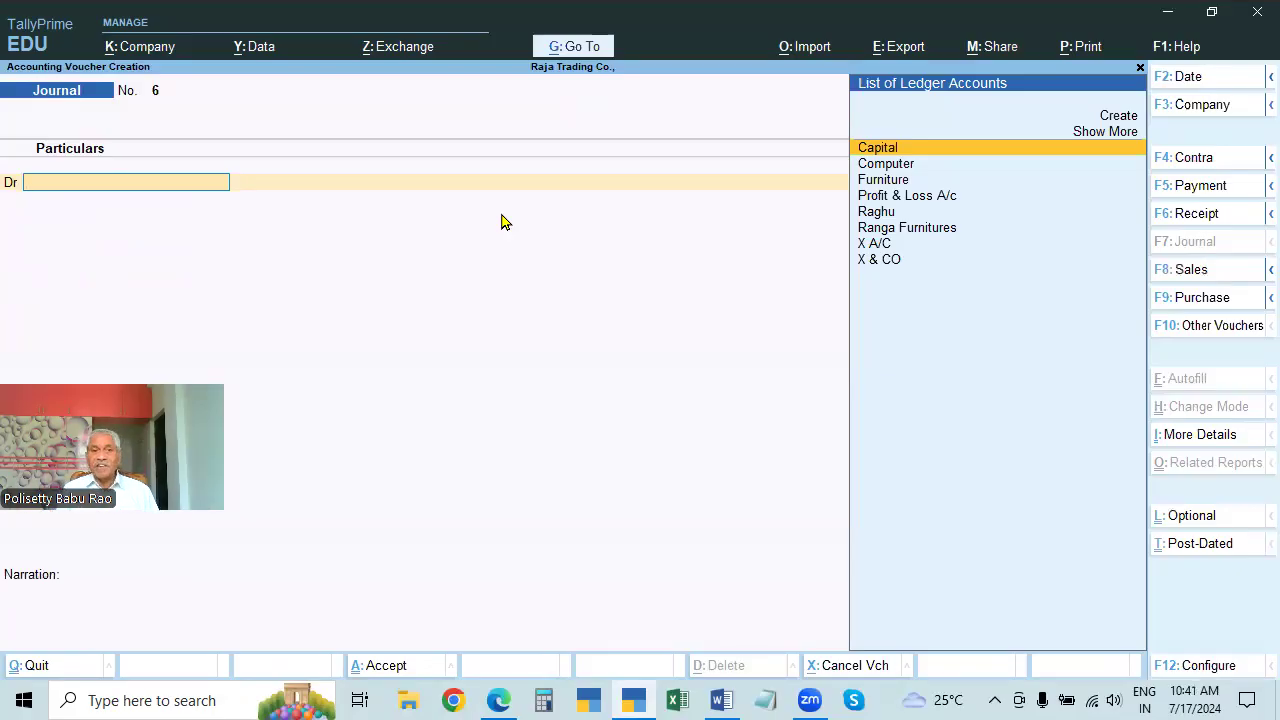
# Read assignment II's second transaction, the State Bank of India account opening, in the PDF and return to TallyPrime's voucher entry.
pyautogui.hotkey('alt', 'Tab')
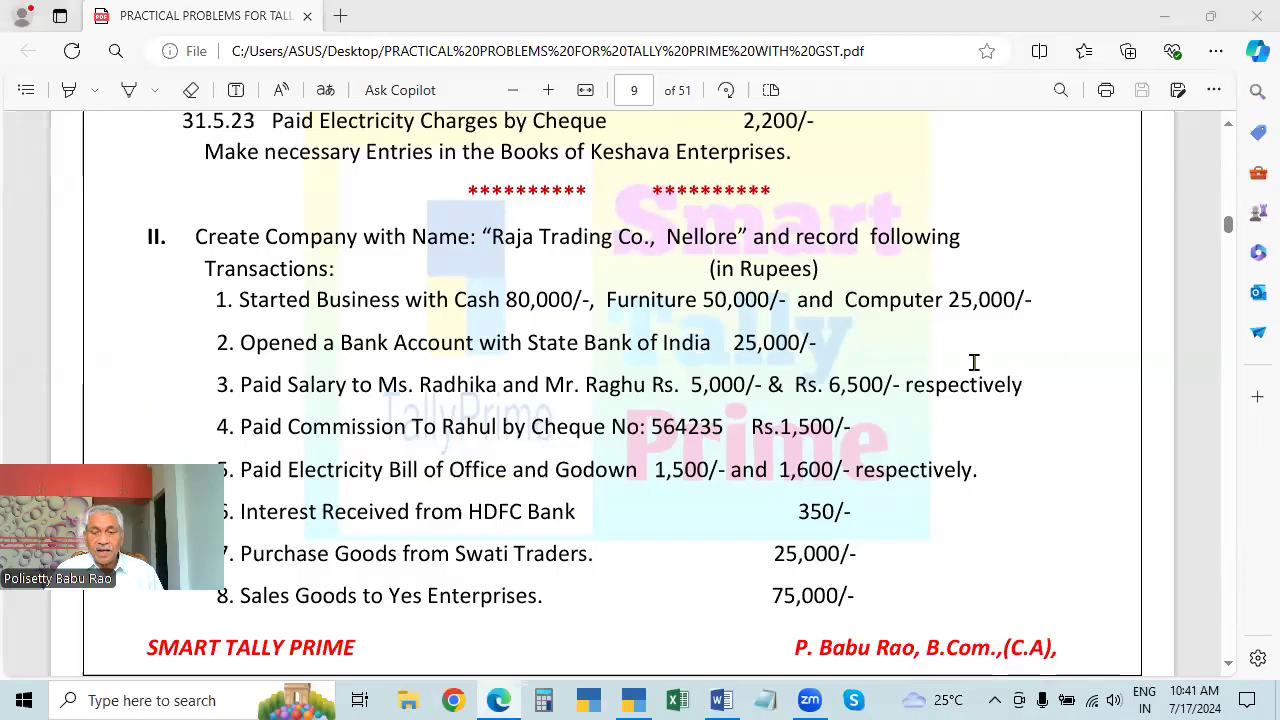
pyautogui.click(1061, 358)
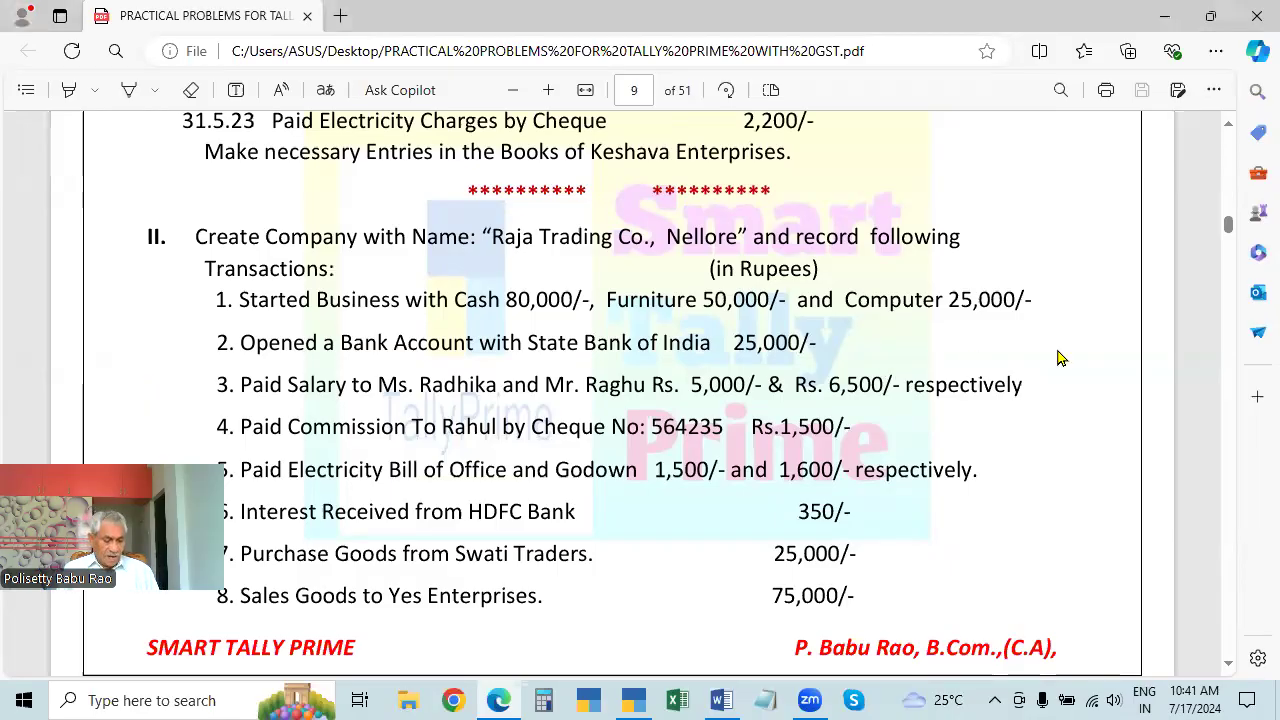
pyautogui.hotkey('alt', 'Tab')
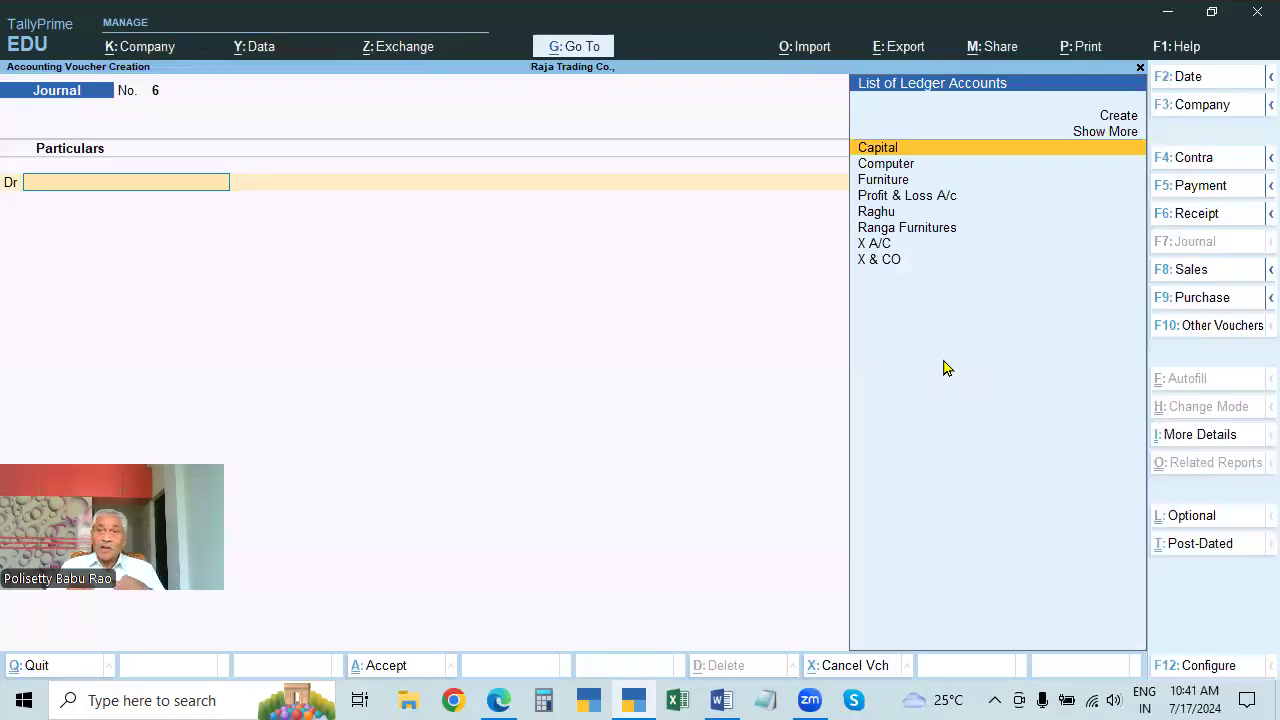
# Start a contra voucher and change its voucher mode to Single Entry.
pyautogui.click(1195, 159)
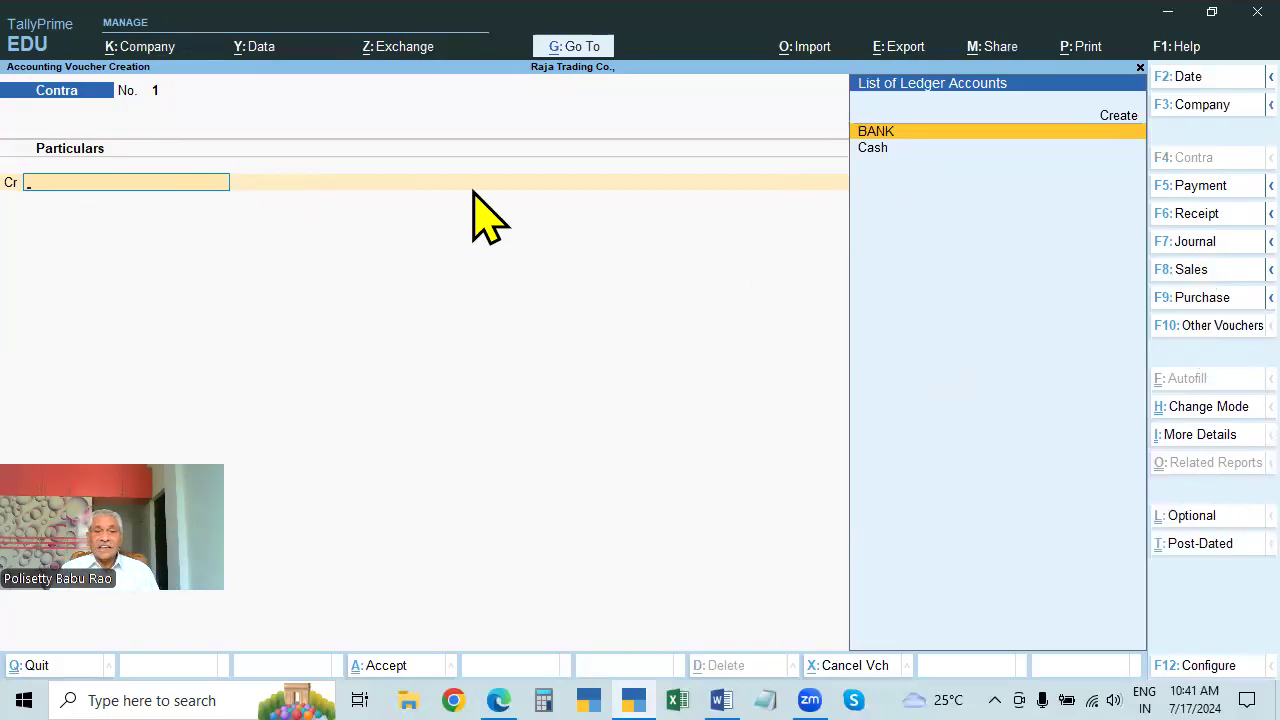
pyautogui.click(1190, 407)
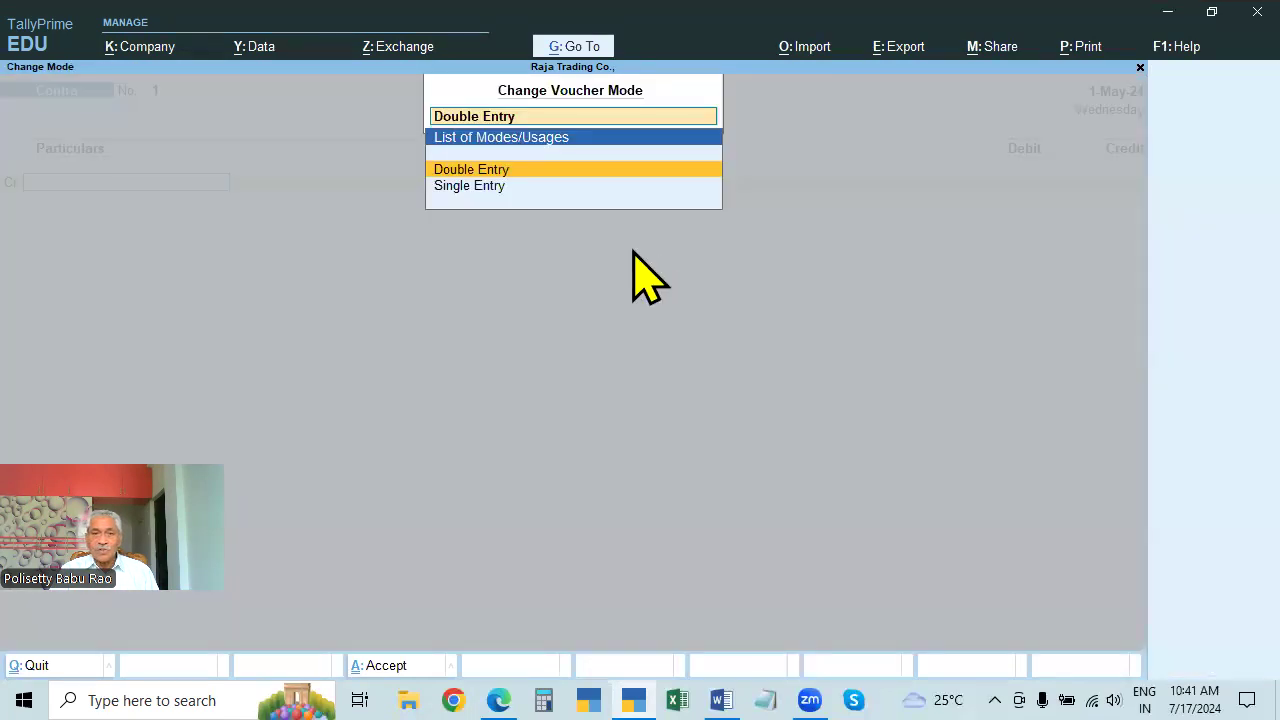
pyautogui.click(480, 190)
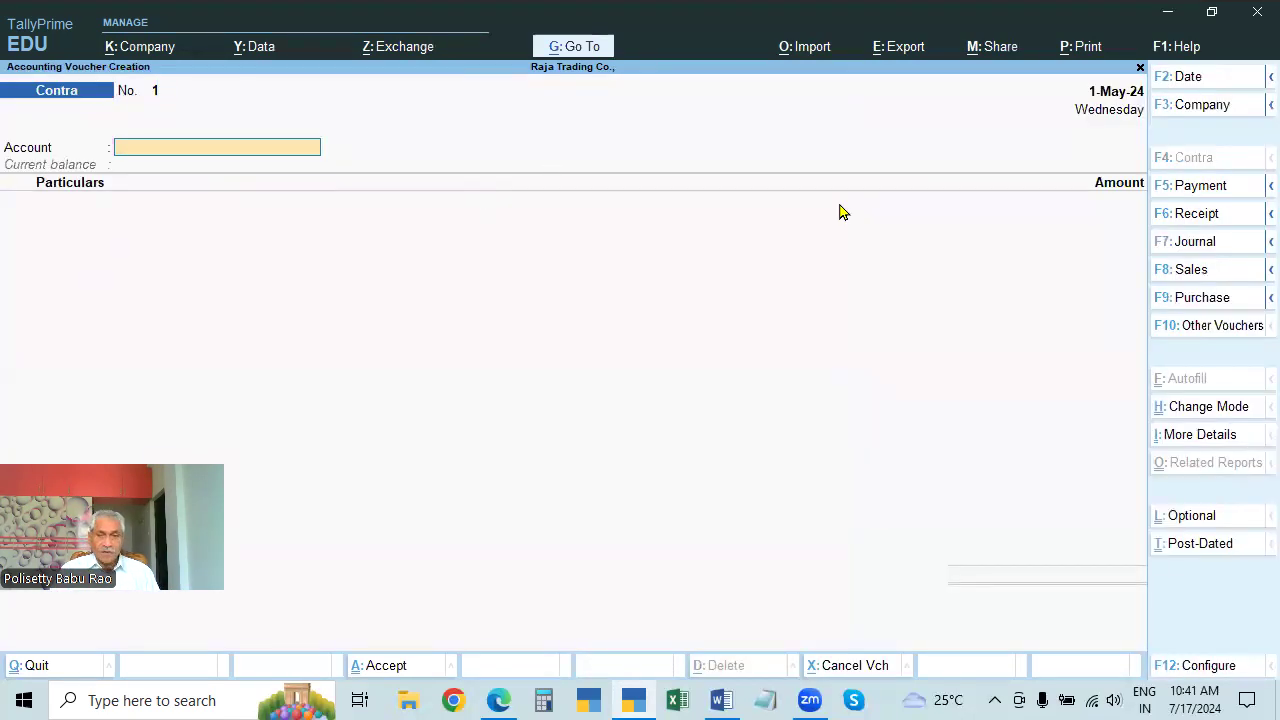
# Check the State Bank of India account opening in the assignment PDF and select BANK as the contra voucher's account.
pyautogui.hotkey('alt', 'Tab')
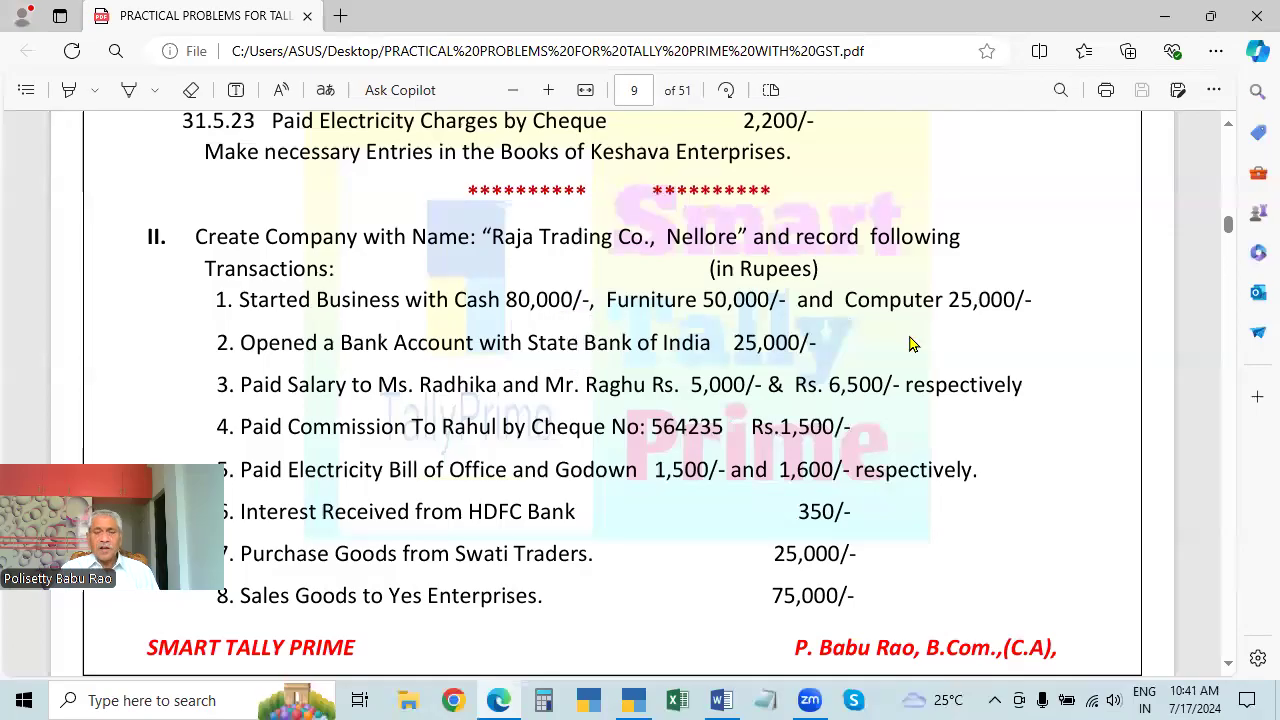
pyautogui.hotkey('alt', 'Tab')
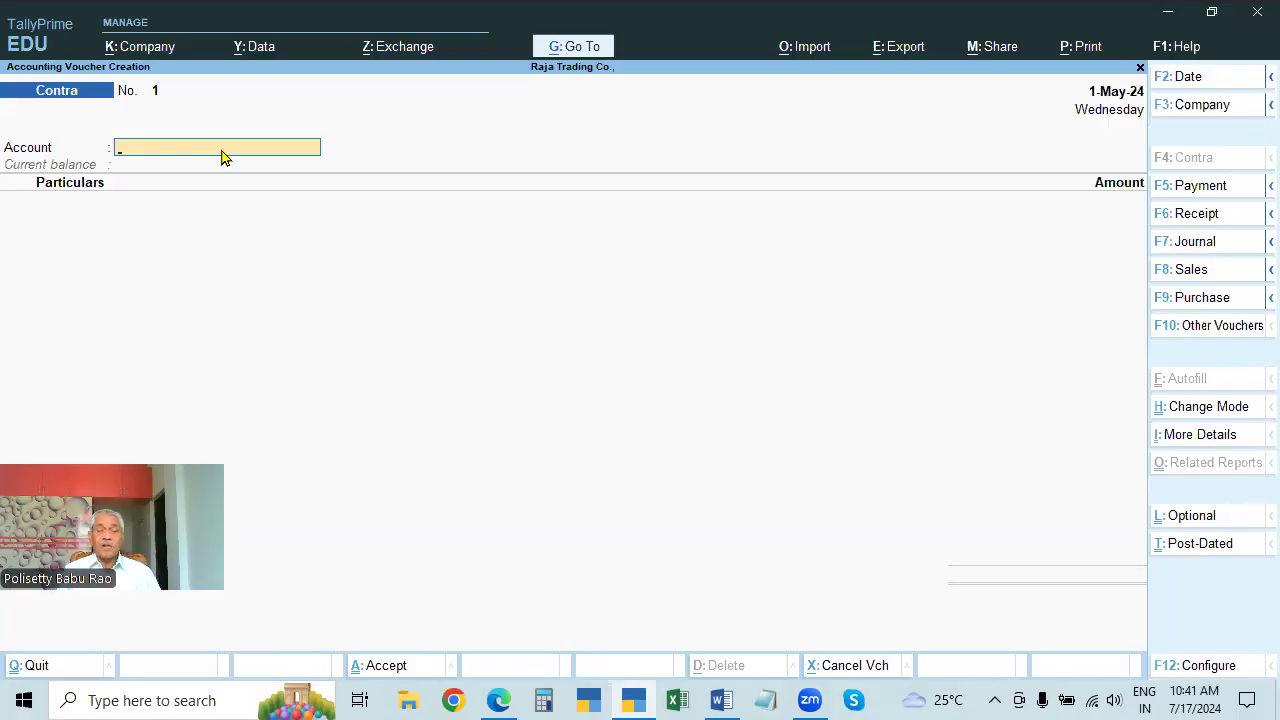
pyautogui.hotkey('alt', 'Tab')
pyautogui.hotkey('alt', 'Tab')
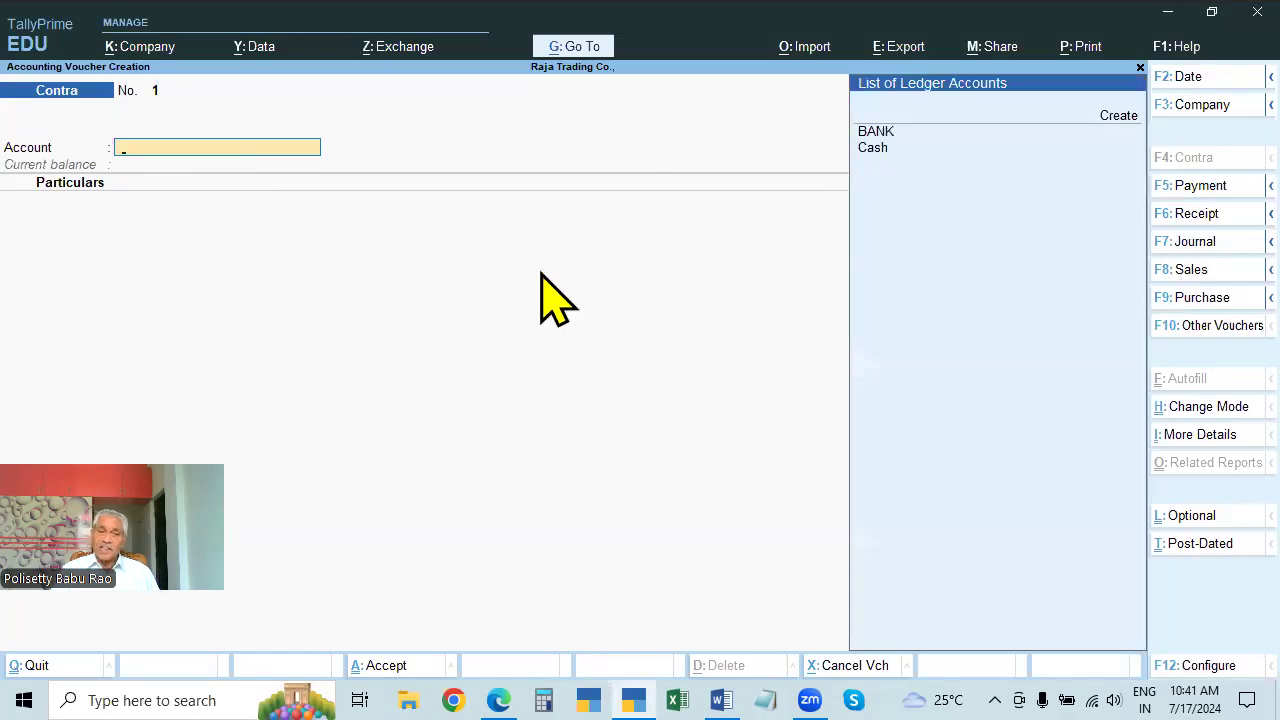
pyautogui.hotkey('alt', 'Tab')
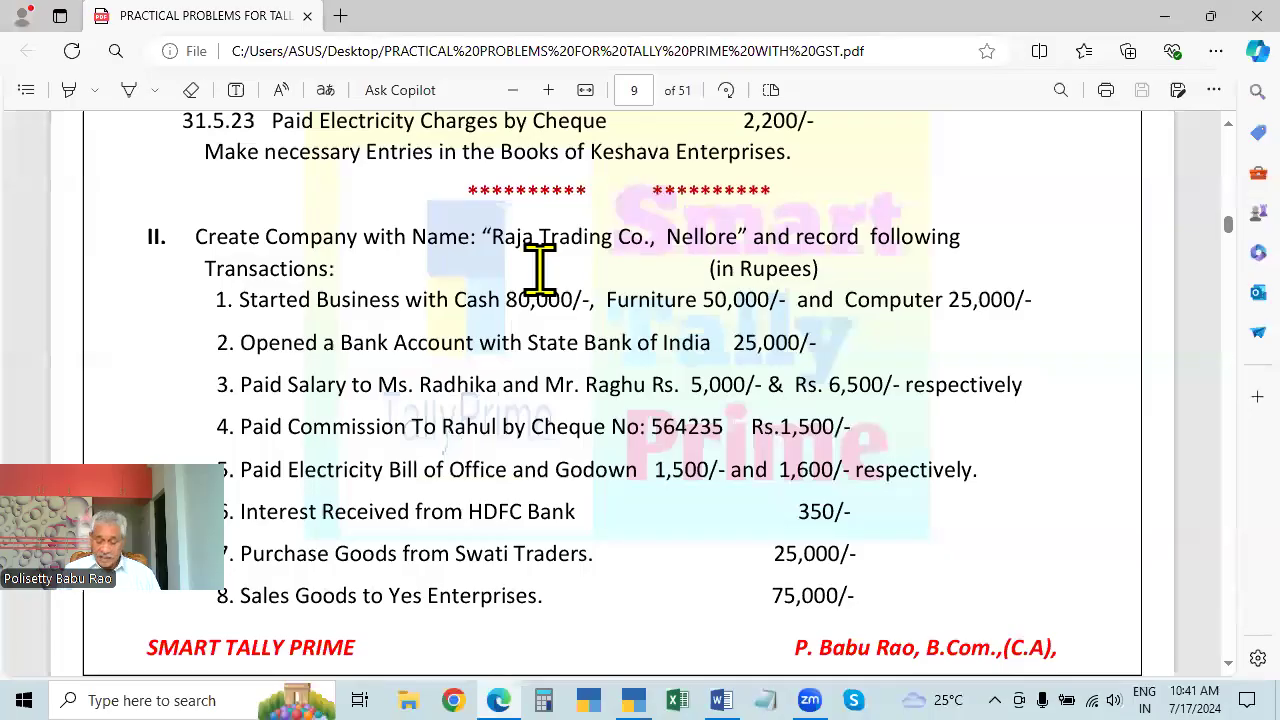
pyautogui.hotkey('alt', 'Tab')
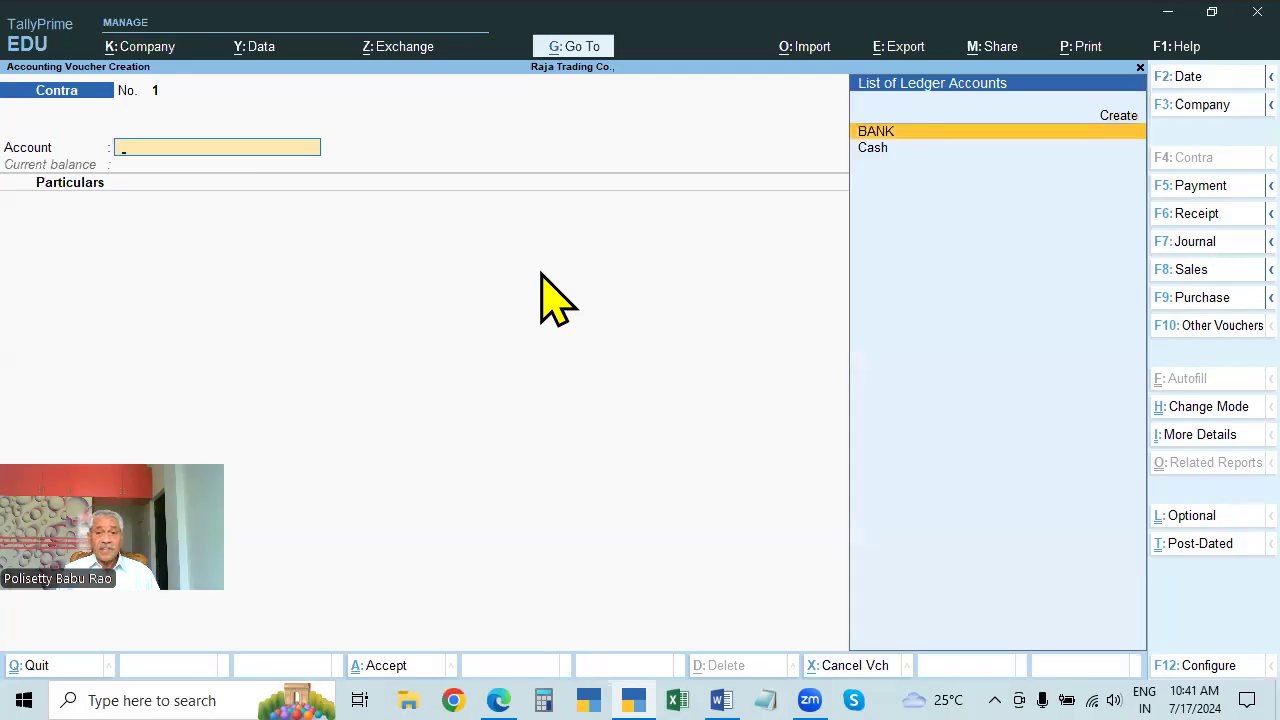
pyautogui.press('Return')
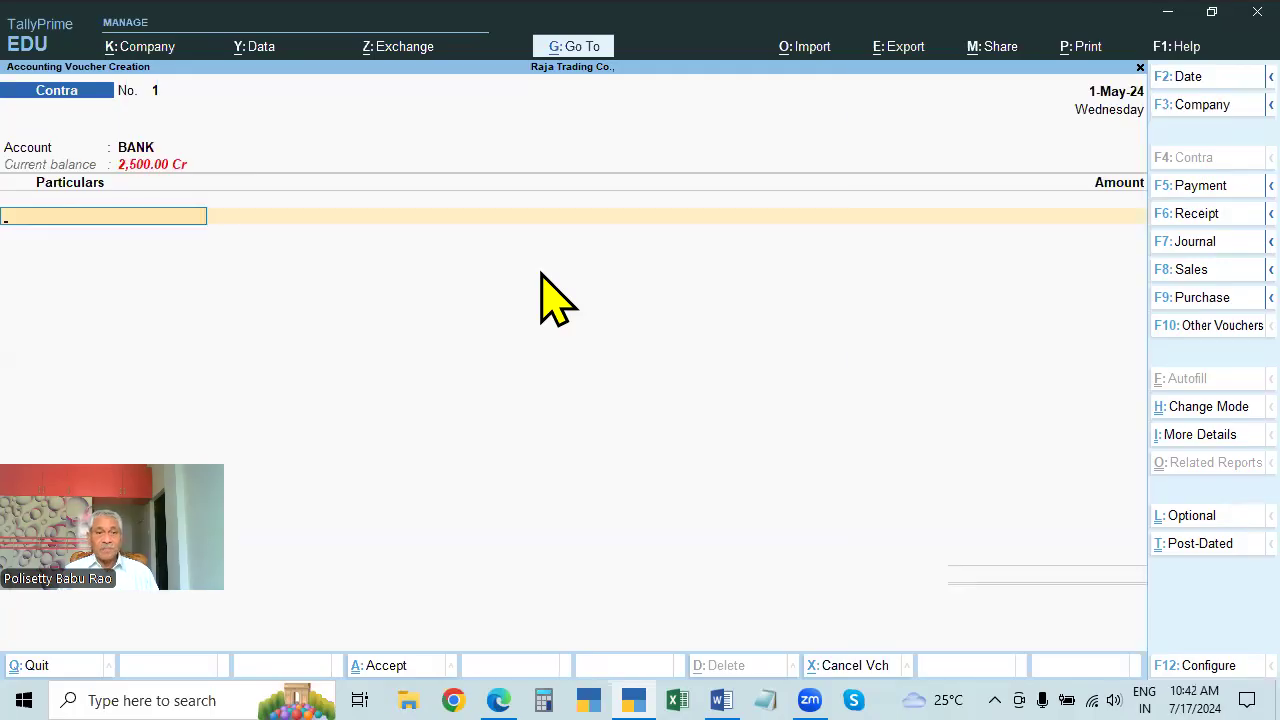
# Enter Cash in the contra voucher's particulars with the amount 25000, as given for the second transaction in the assignment PDF.
pyautogui.hotkey('alt', 'Tab')
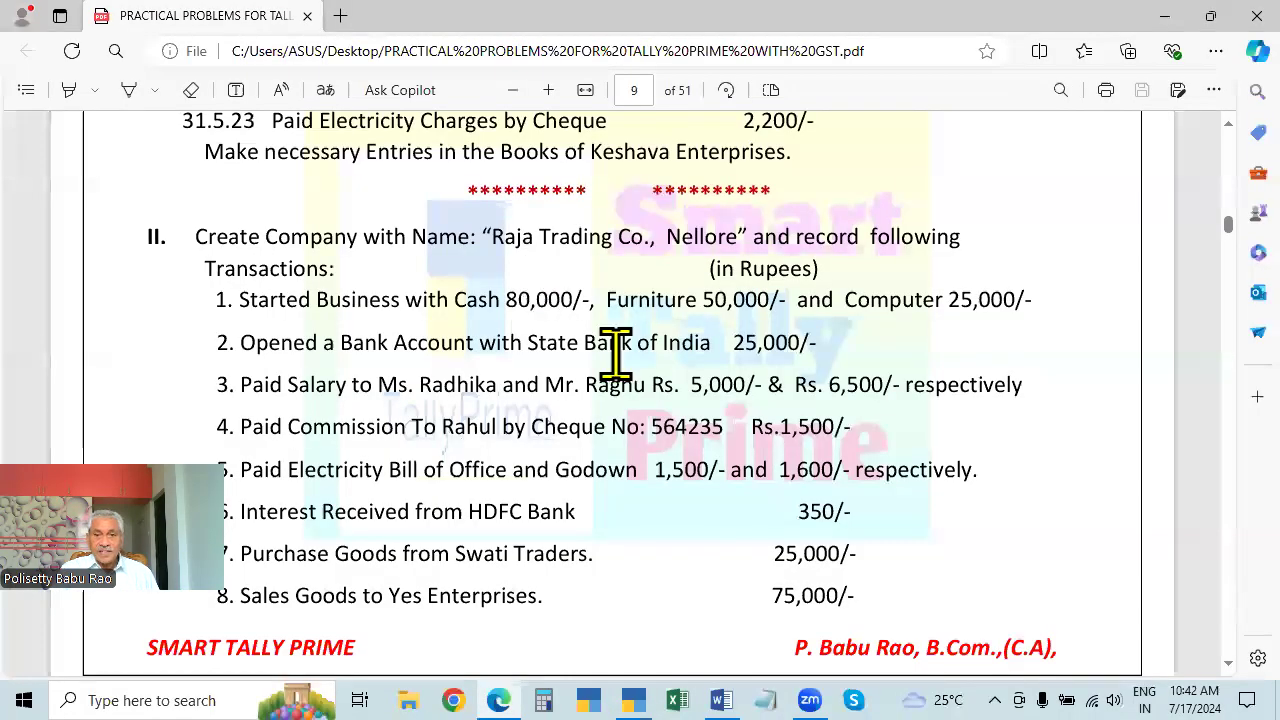
pyautogui.hotkey('alt', 'Tab')
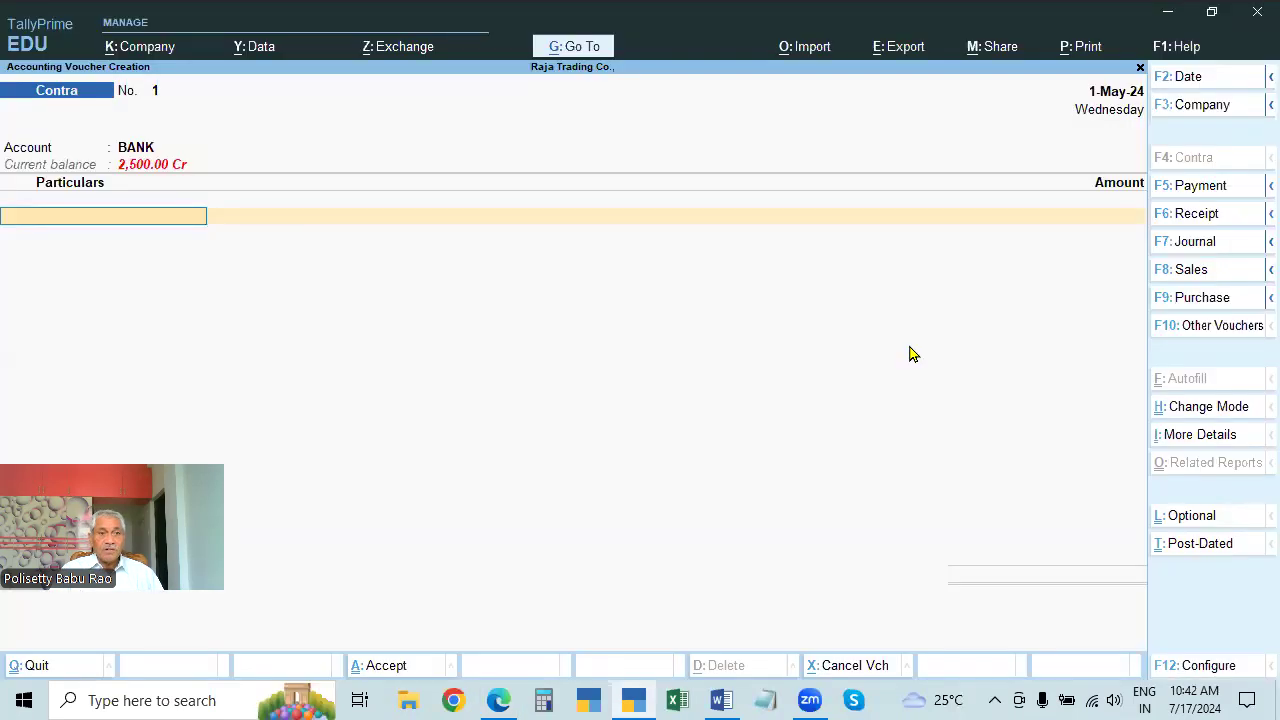
pyautogui.write('Cash')
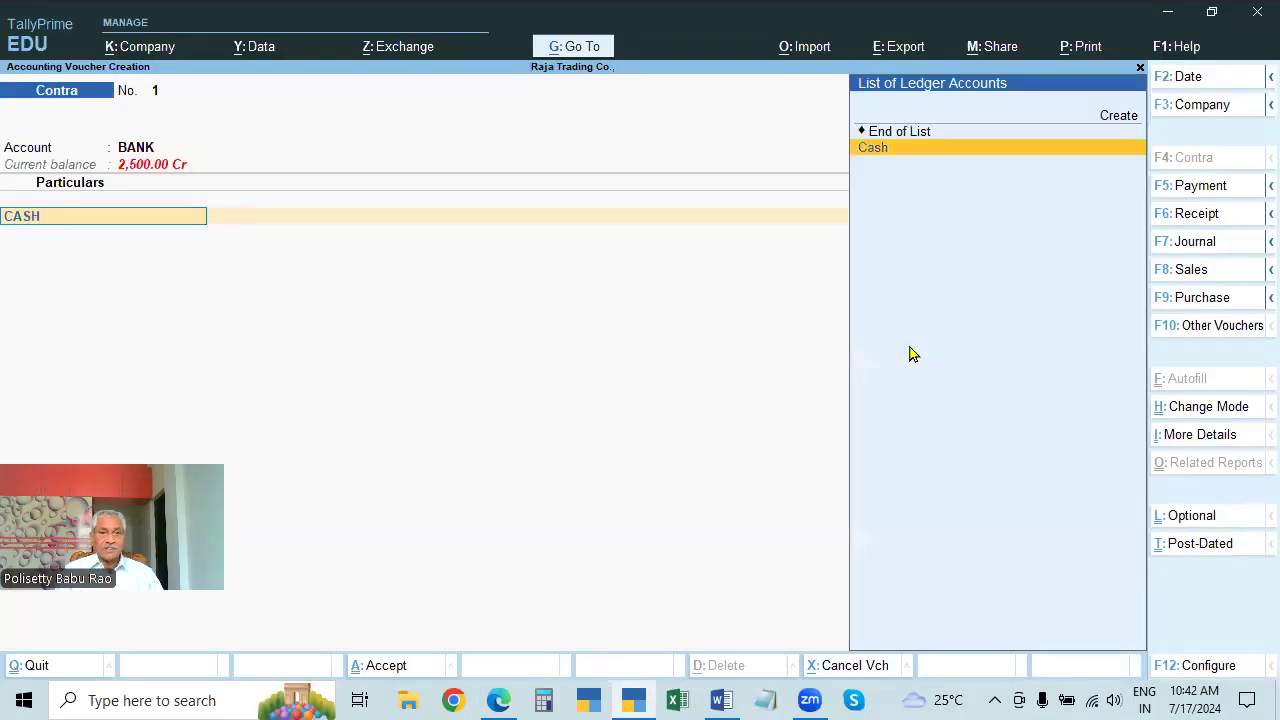
pyautogui.press('Return')
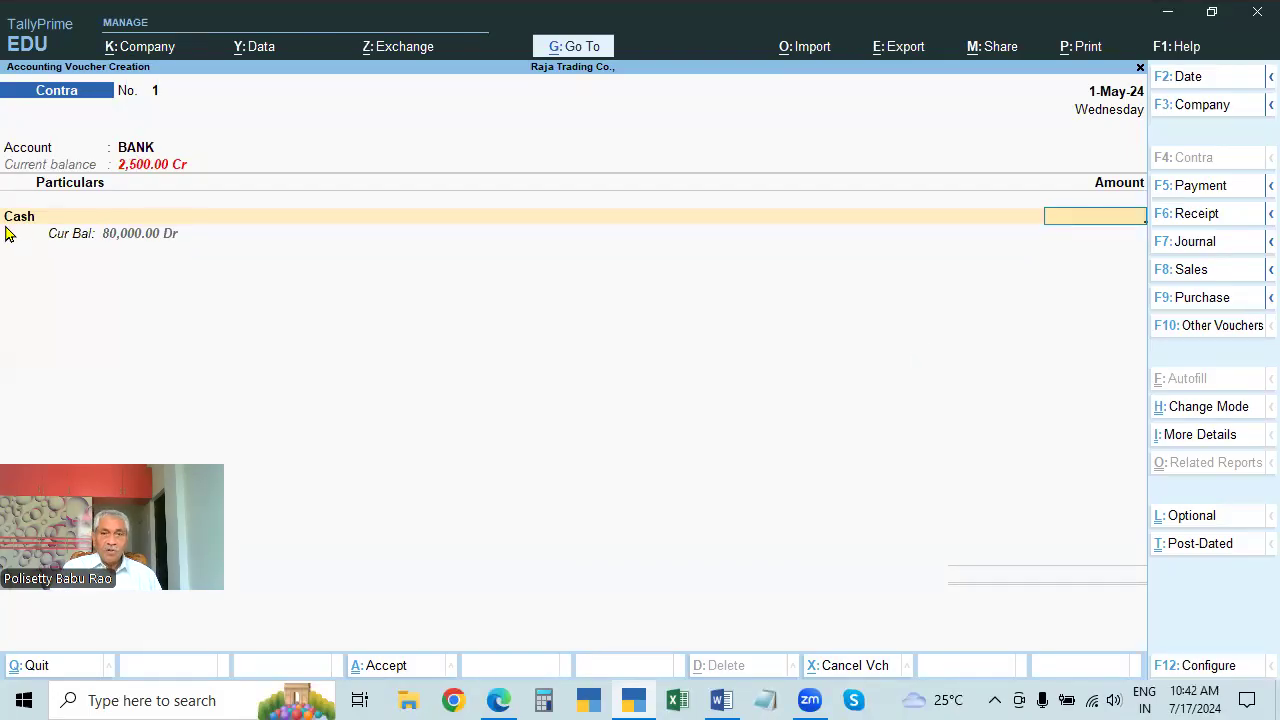
pyautogui.press('ctrl')
pyautogui.hotkey('alt', 'Tab')
pyautogui.hotkey('alt', 'Tab')
pyautogui.write('25000')
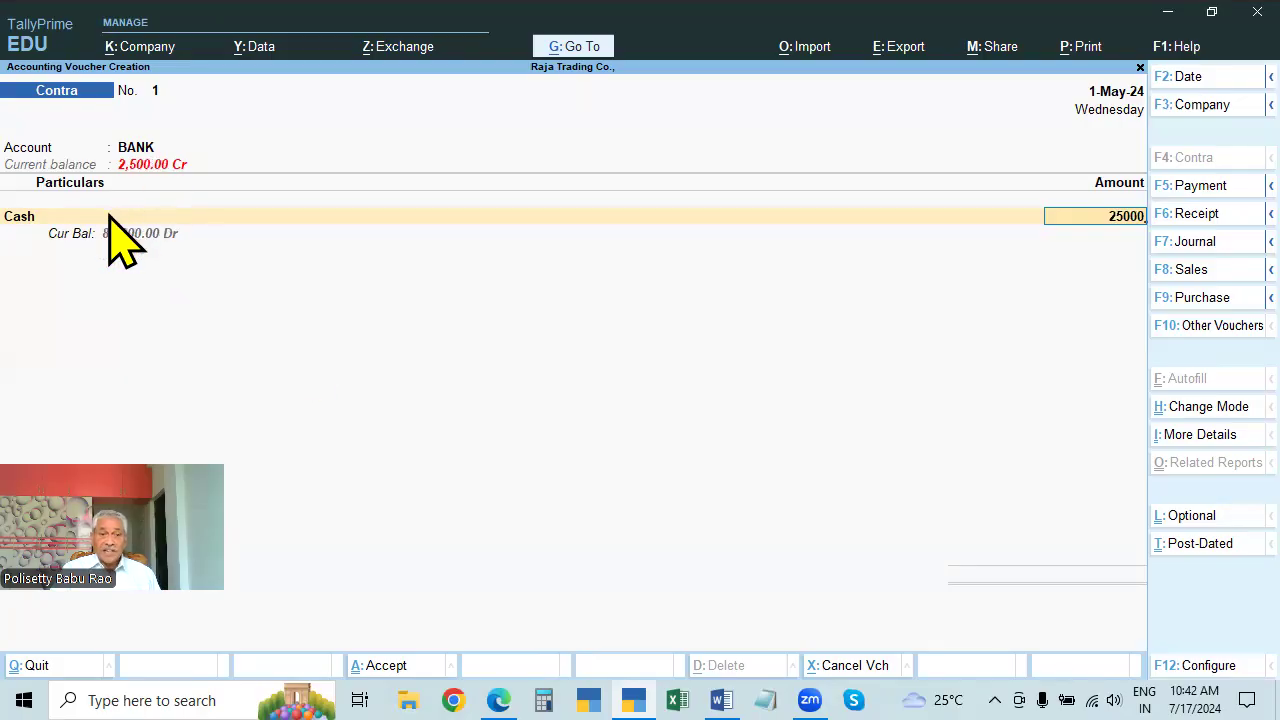
pyautogui.press('Return')
# Accept the Cash bank allocation of 25,000 and fill its cash denominations with 50 notes of 500.
pyautogui.press('Return')
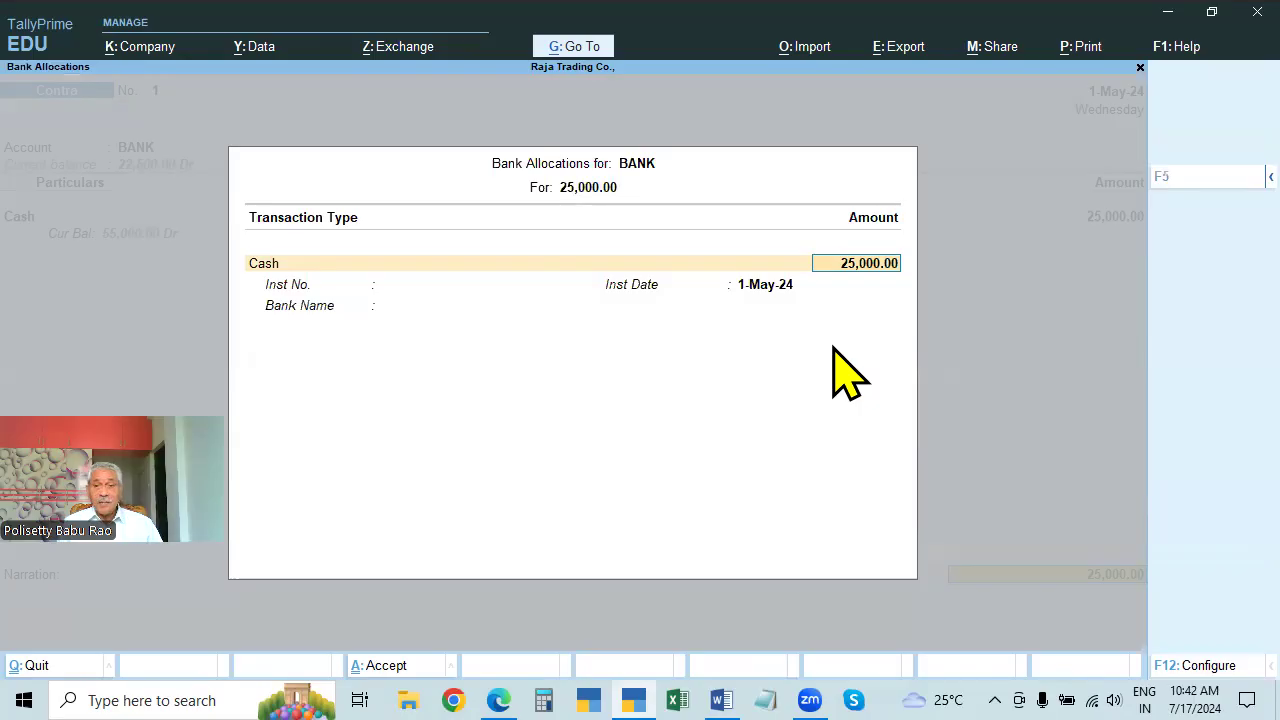
pyautogui.press('Return')
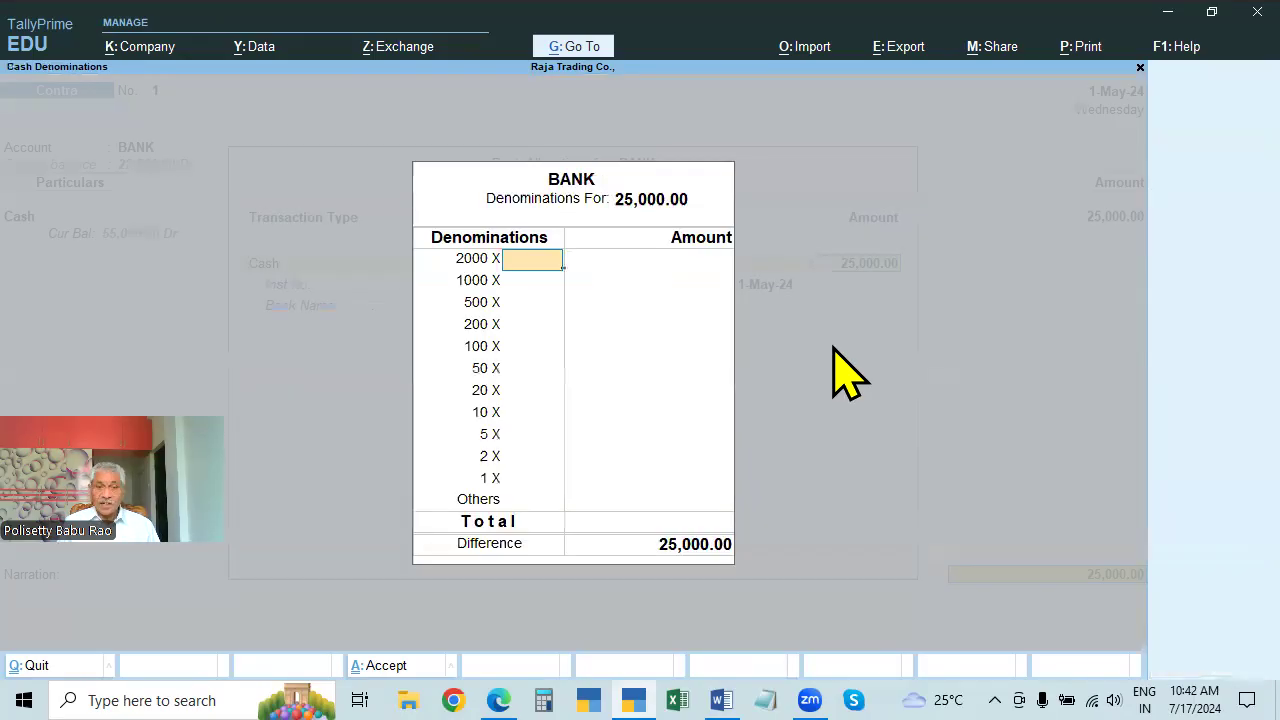
pyautogui.press('Return')
pyautogui.press('Return')
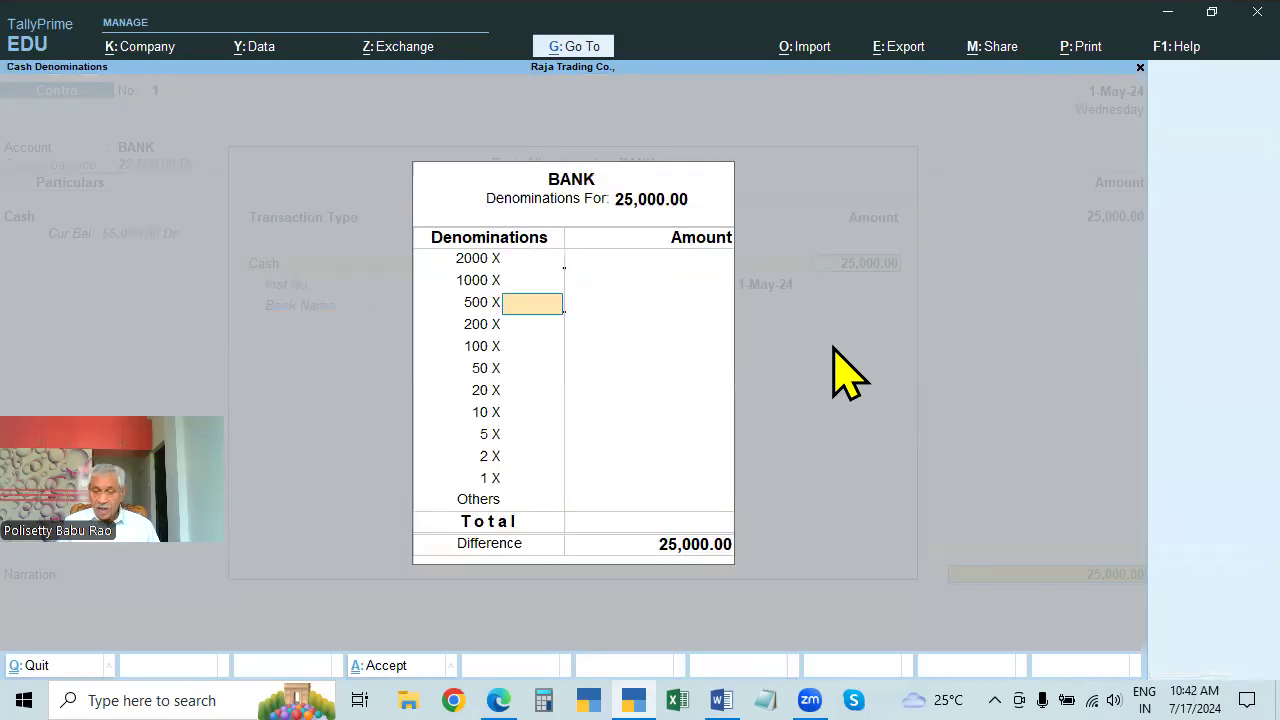
pyautogui.write('5')
pyautogui.press('Return')
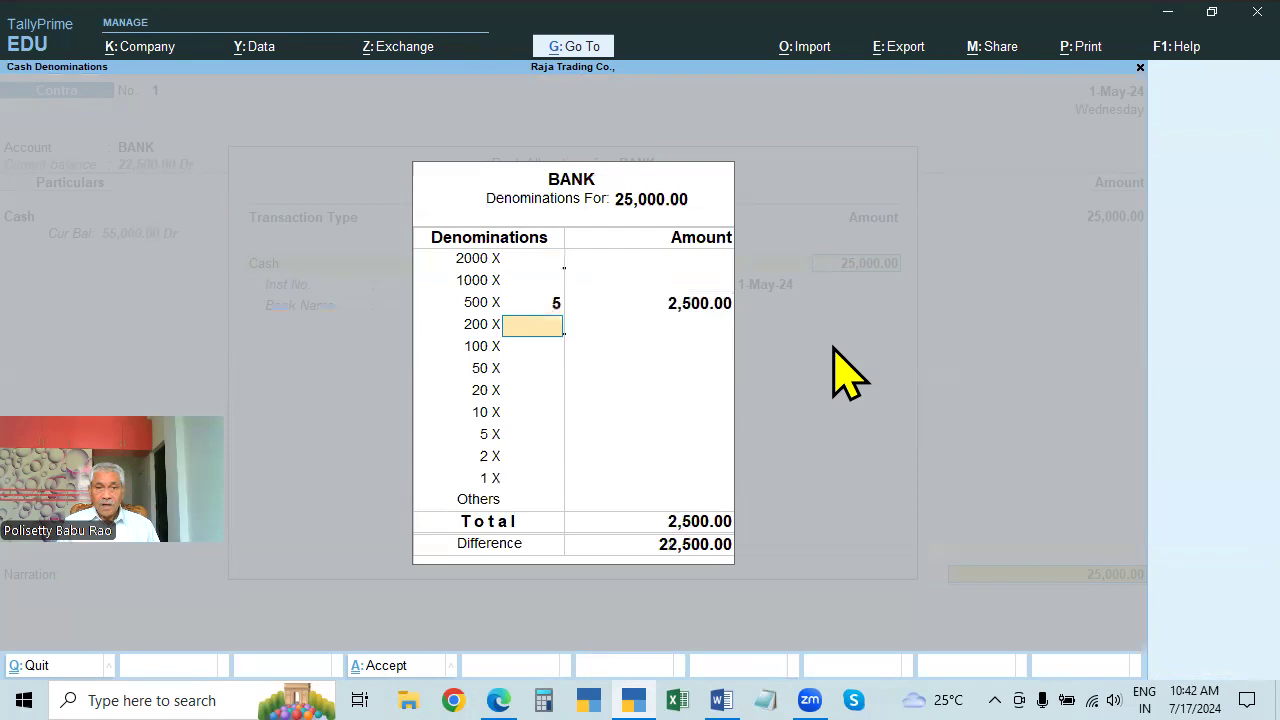
pyautogui.press('Up')
pyautogui.write('50')
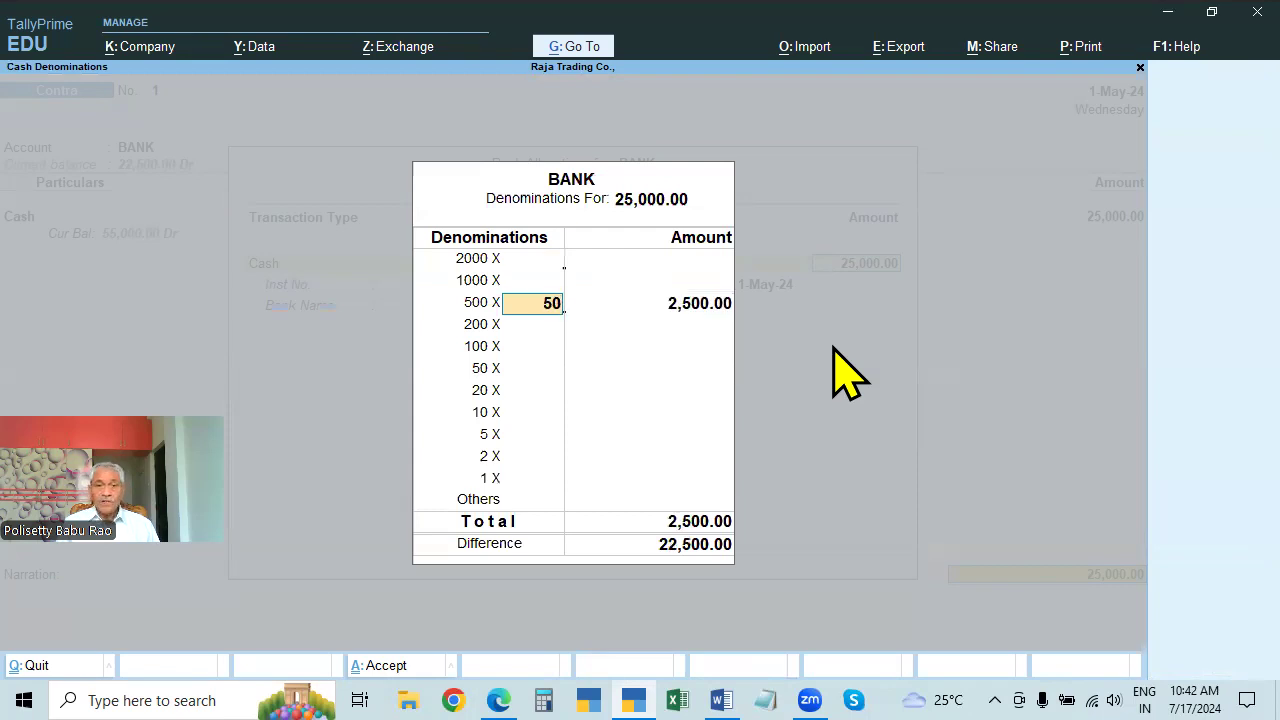
pyautogui.press('Return')
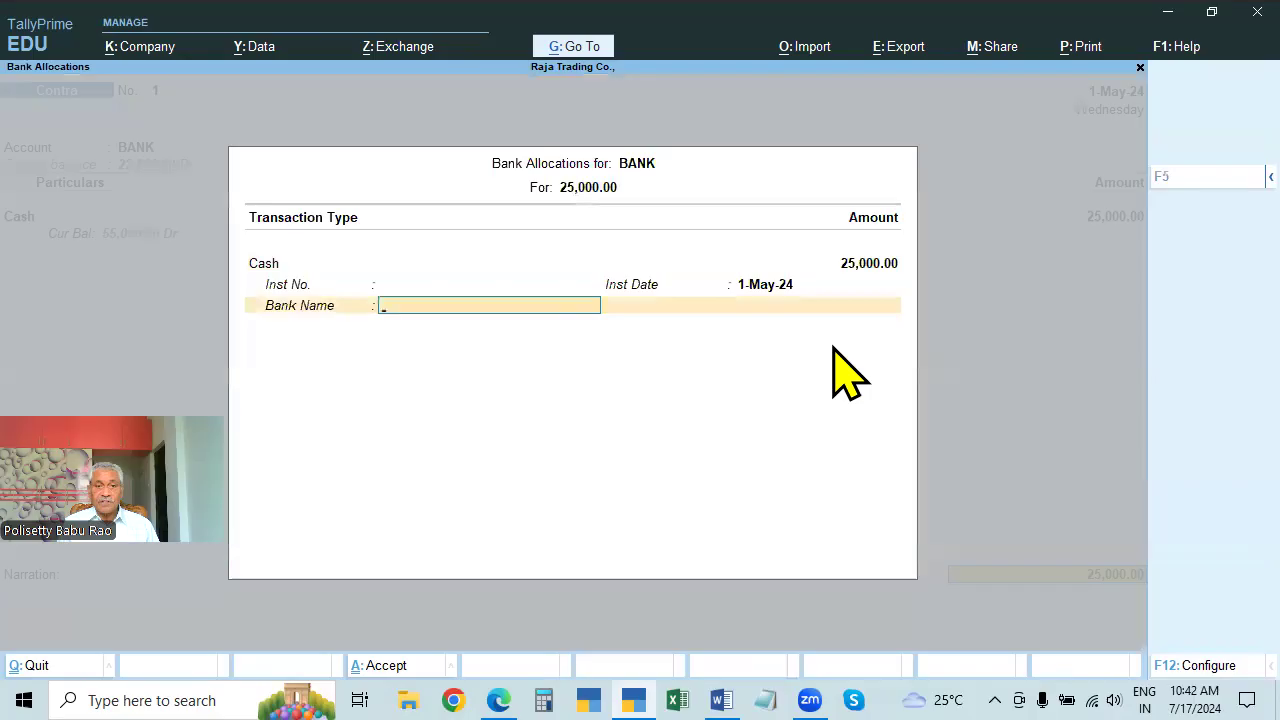
# Finish the bank allocation, enter the narration "BEING CASH DEPOSITED IN BANK" and save the contra voucher.
pyautogui.press('Return')
pyautogui.write('BEING CASH DEPOSITED IN BANK')
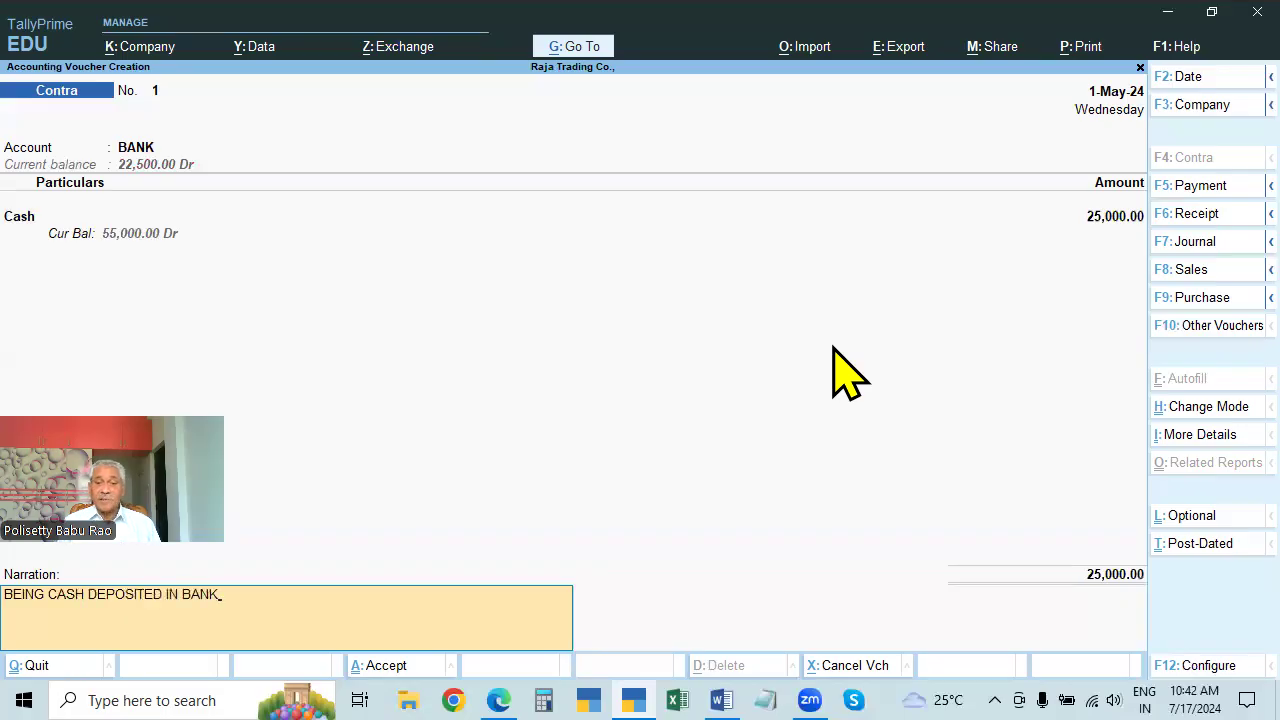
pyautogui.press('Return')
# Read the third transaction, the salary payments, in the assignment PDF and start a payment voucher with Cash as its account.
pyautogui.hotkey('alt', 'Tab')
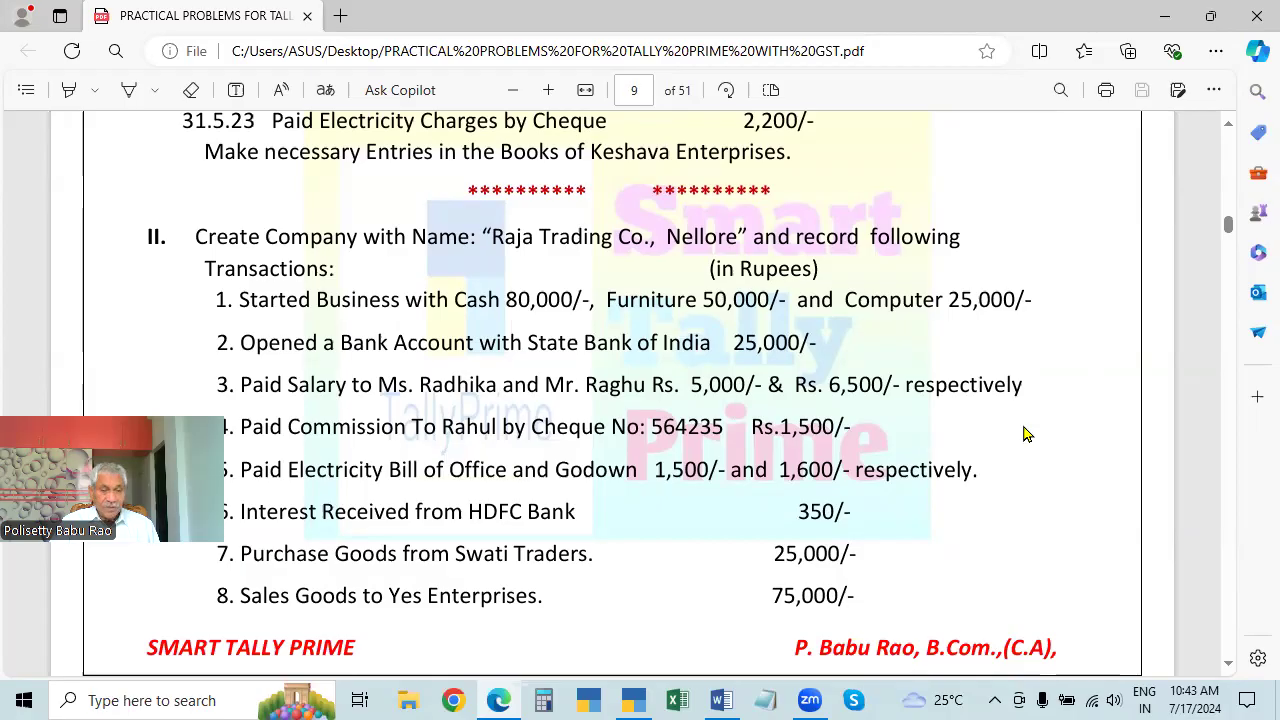
pyautogui.hotkey('alt', 'Tab')
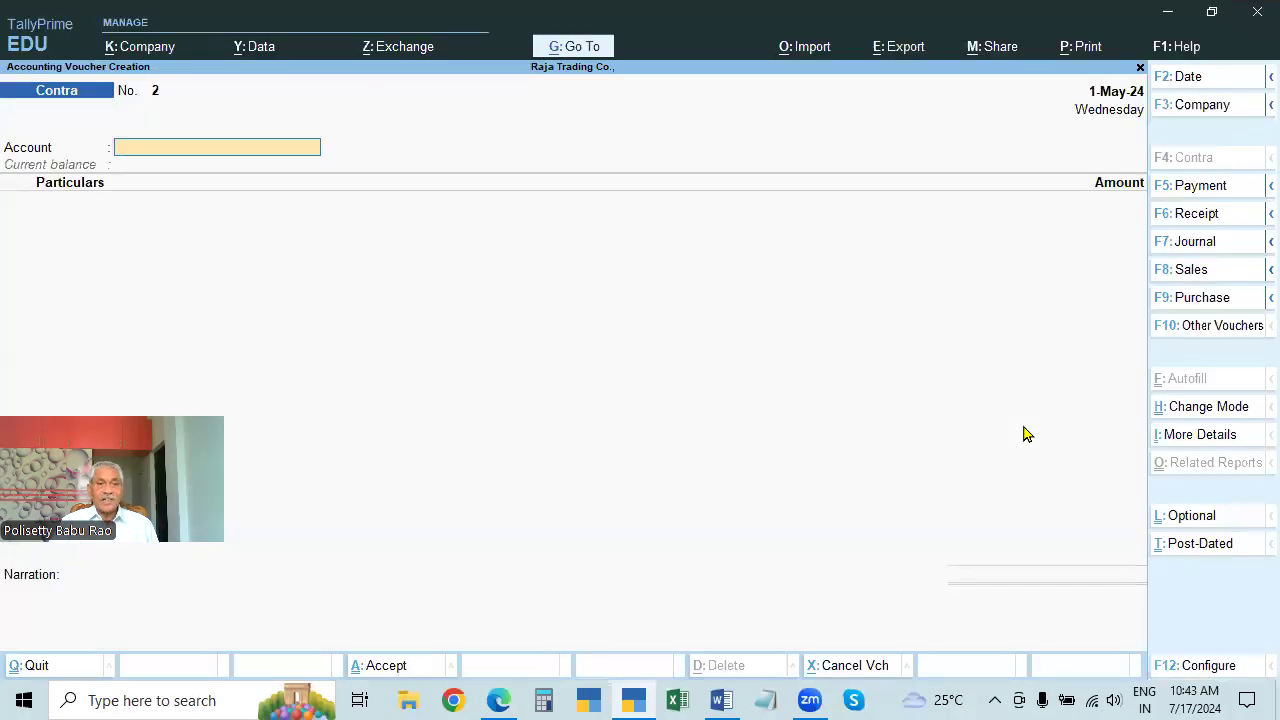
pyautogui.hotkey('alt', 'Tab')
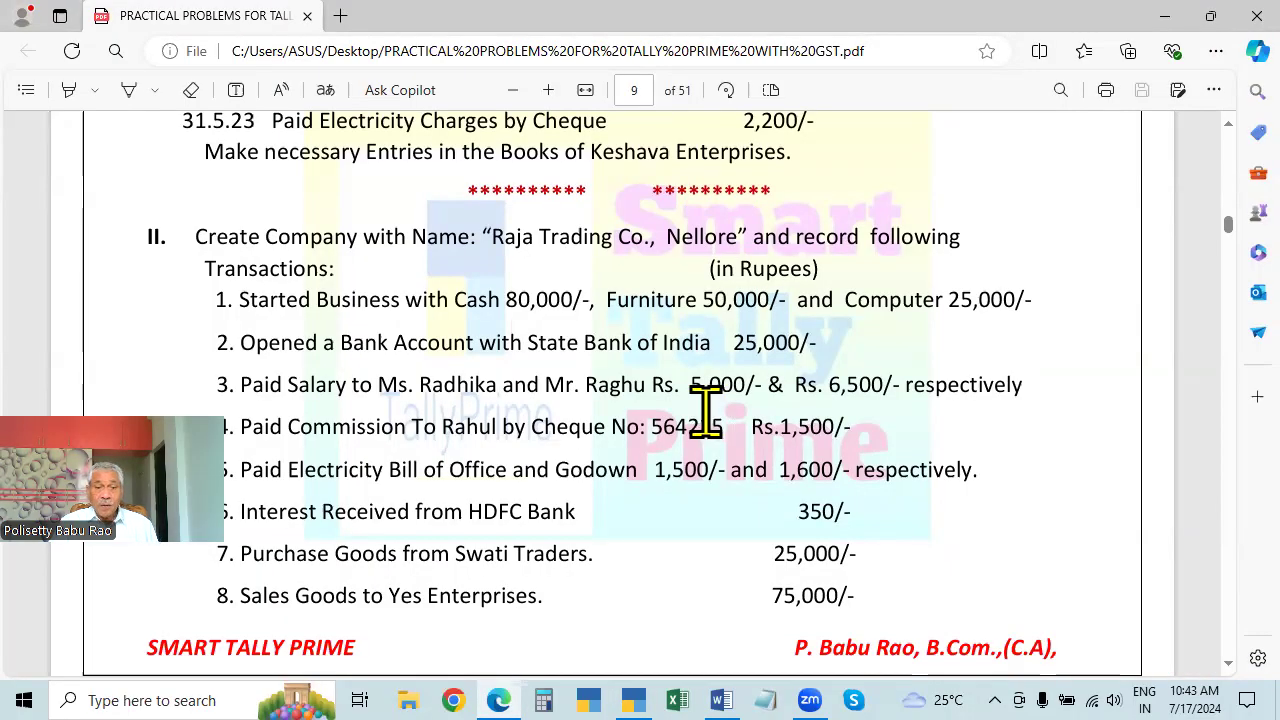
pyautogui.hotkey('alt', 'Tab')
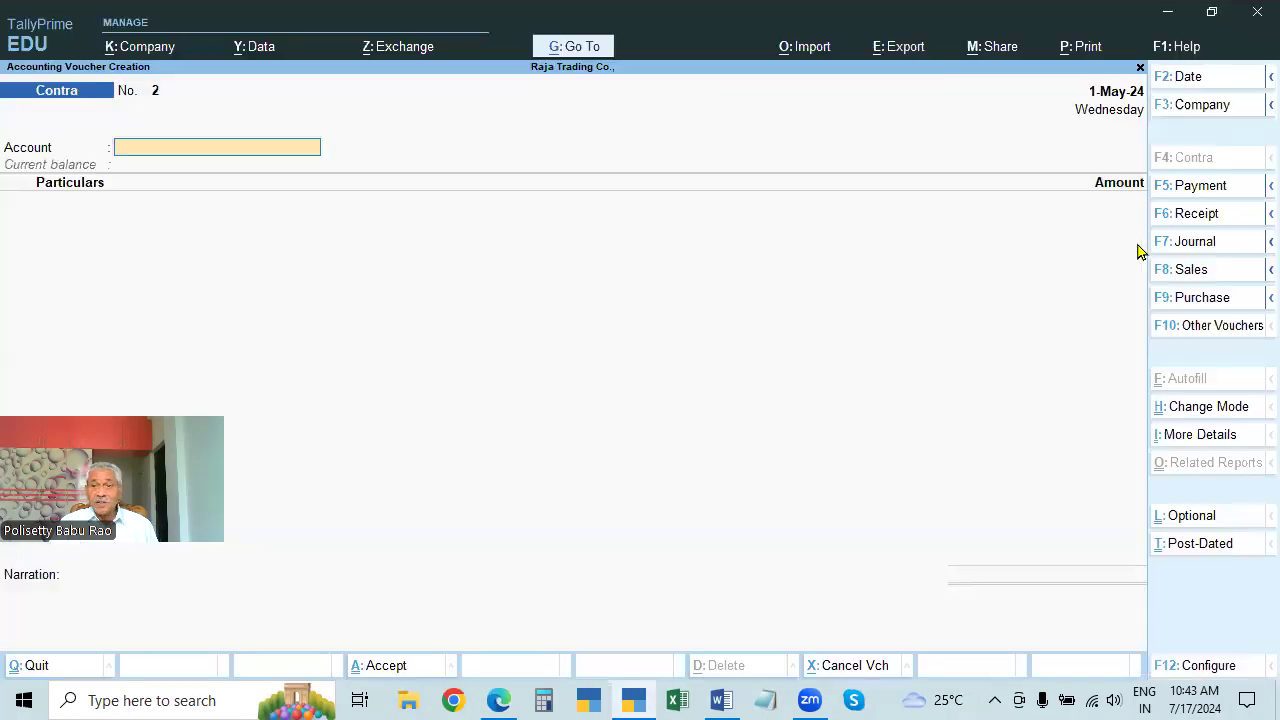
pyautogui.click(1190, 187)
pyautogui.hotkey('alt', 'Tab')
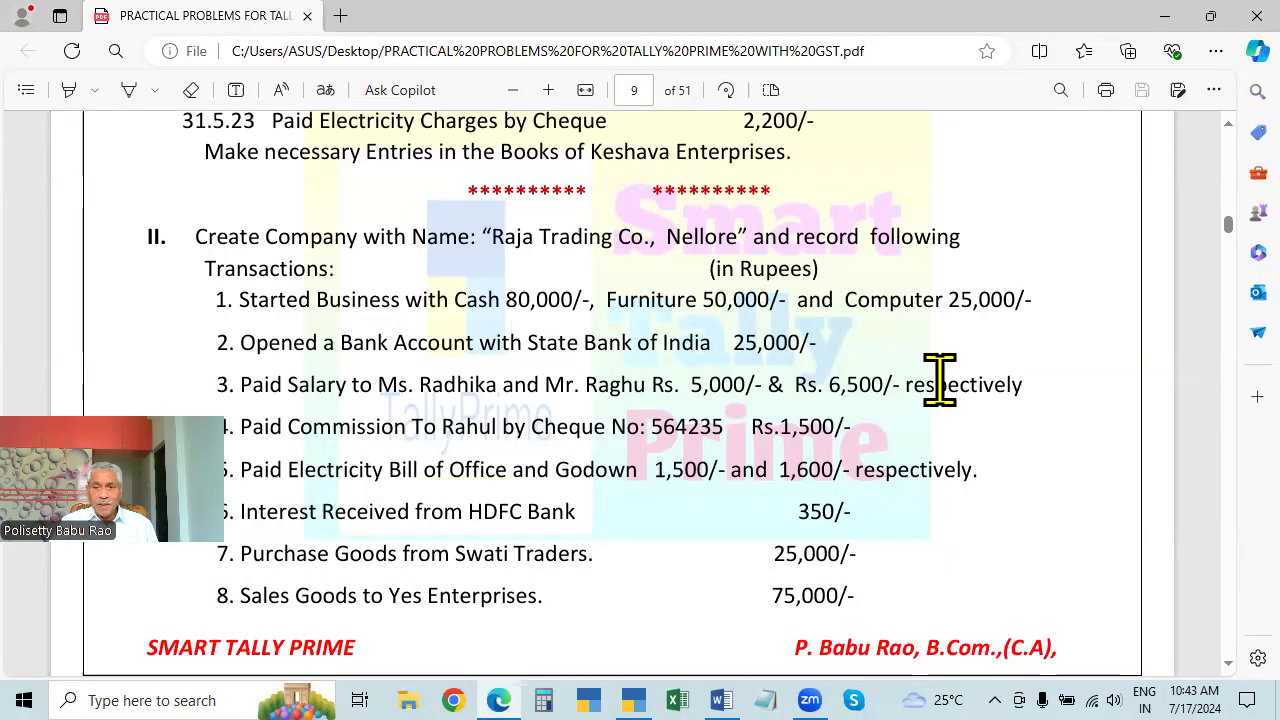
pyautogui.hotkey('alt', 'Tab')
pyautogui.write('CASH')
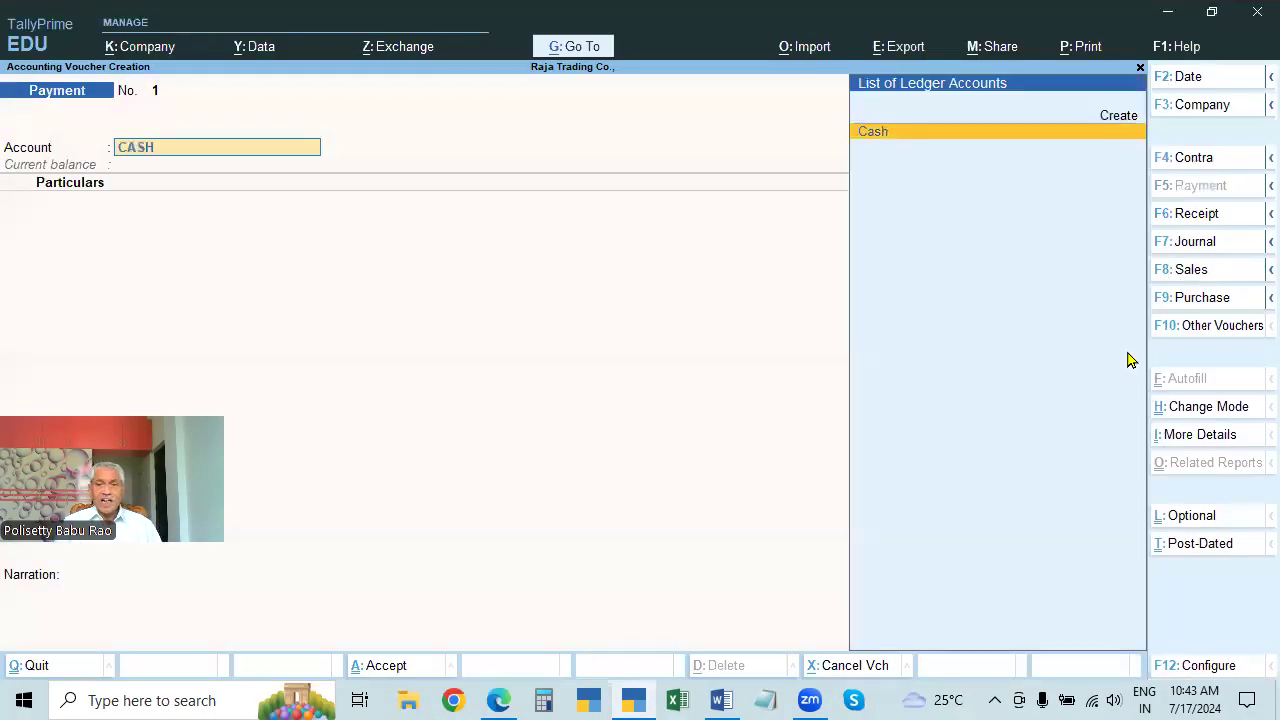
pyautogui.press('Return')
# Recheck the salary transaction in the PDF and begin a new ledger named SALARIES from the payment voucher's particulars.
pyautogui.hotkey('alt', 'Tab')
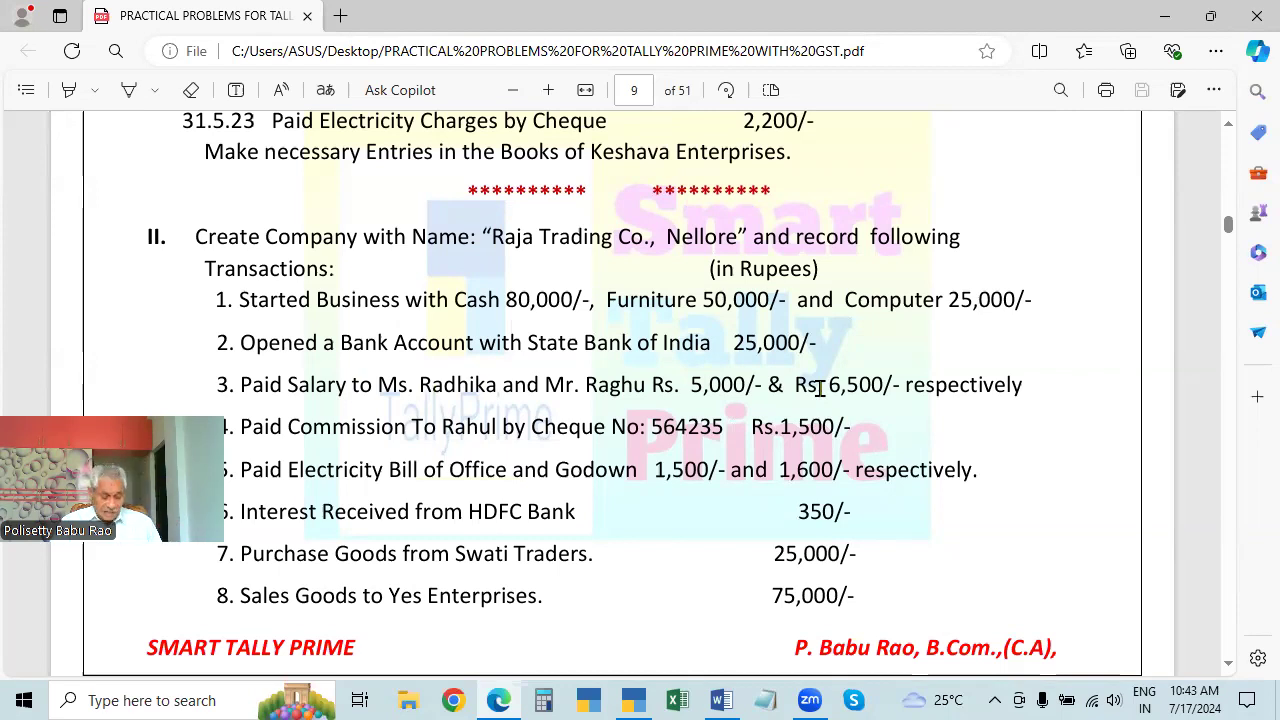
pyautogui.hotkey('alt', 'Tab')
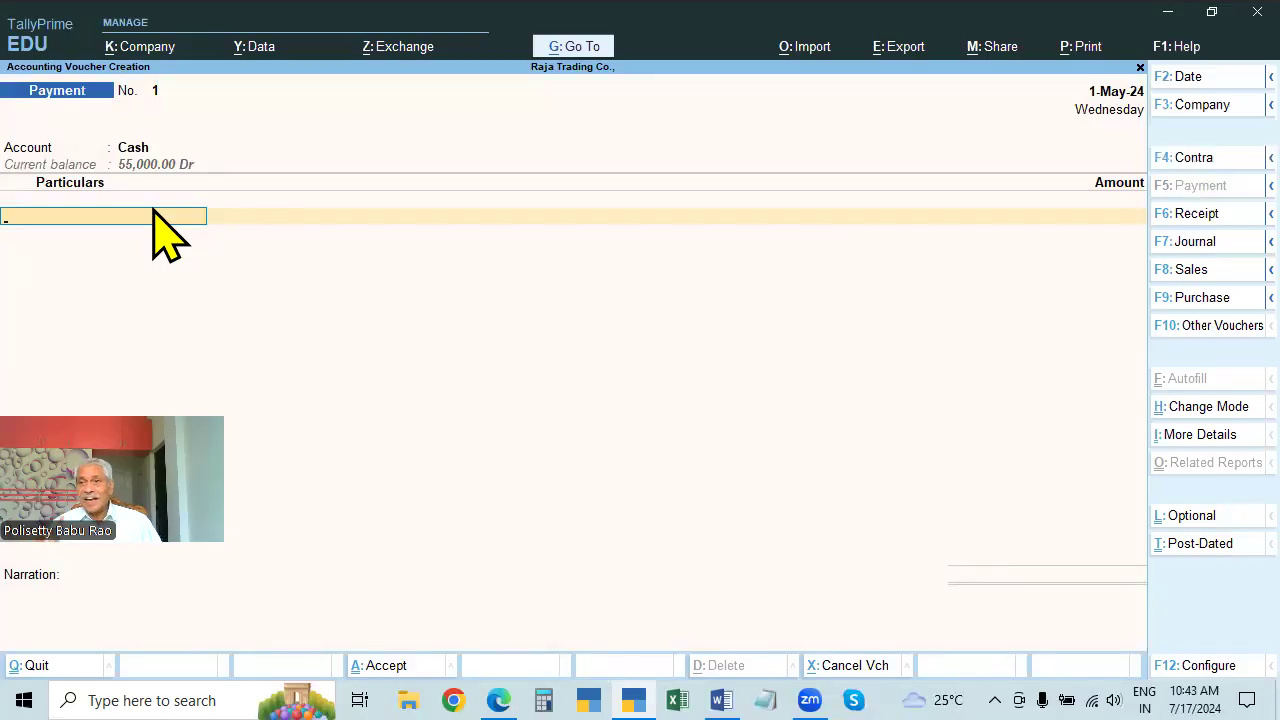
pyautogui.hotkey('alt', 'Tab')
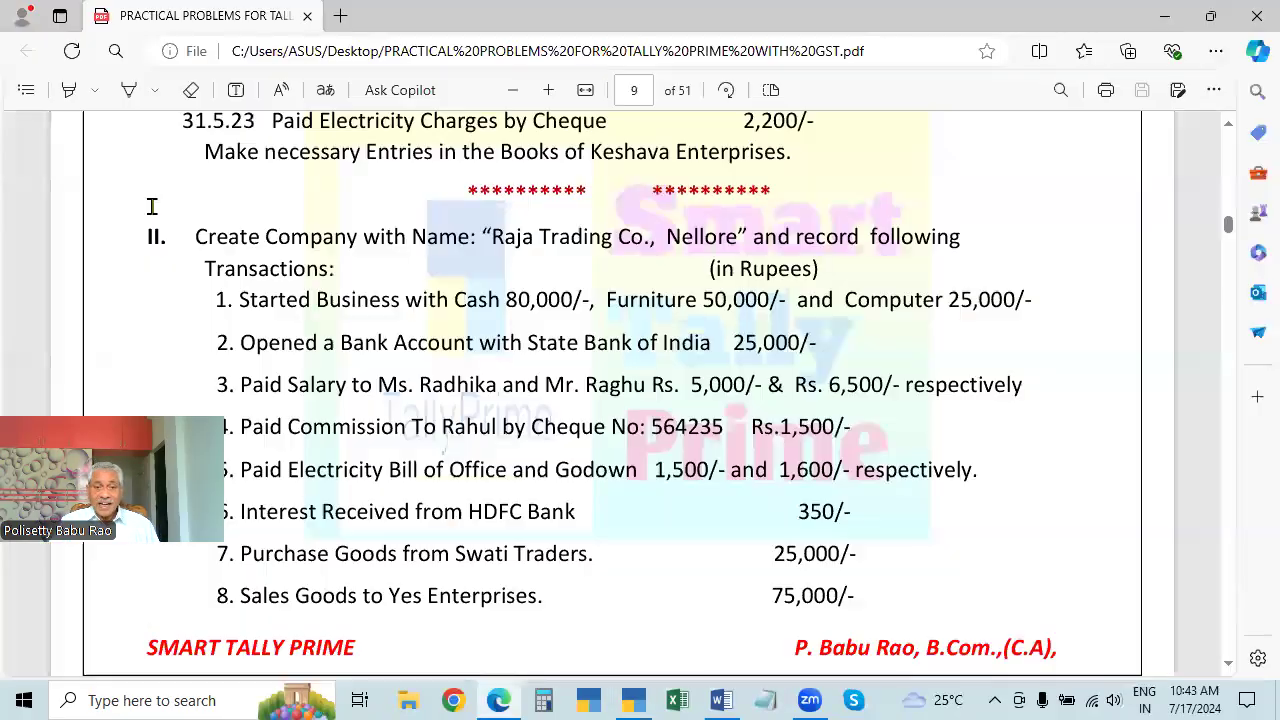
pyautogui.hotkey('alt', 'Tab')
pyautogui.hotkey('alt', 'c')
pyautogui.write('SALE')
pyautogui.press('BackSpace')
pyautogui.write('AT')
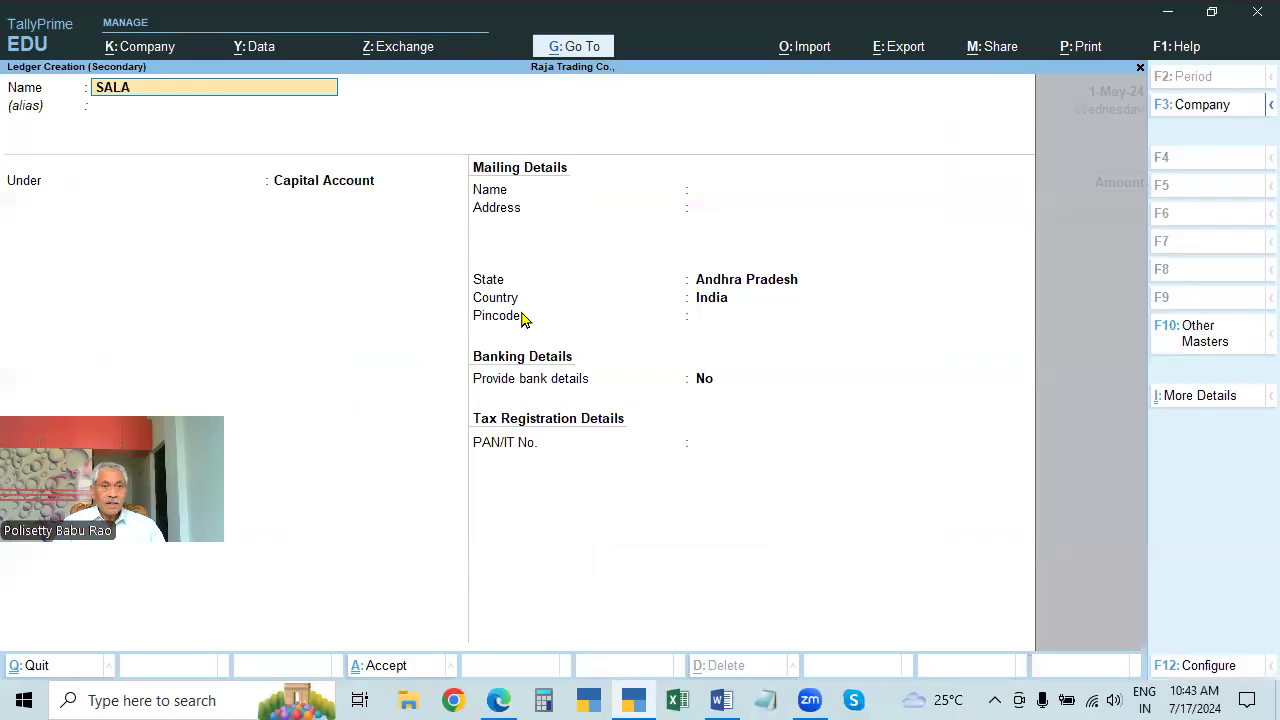
pyautogui.press('BackSpace')
pyautogui.write('RIES')
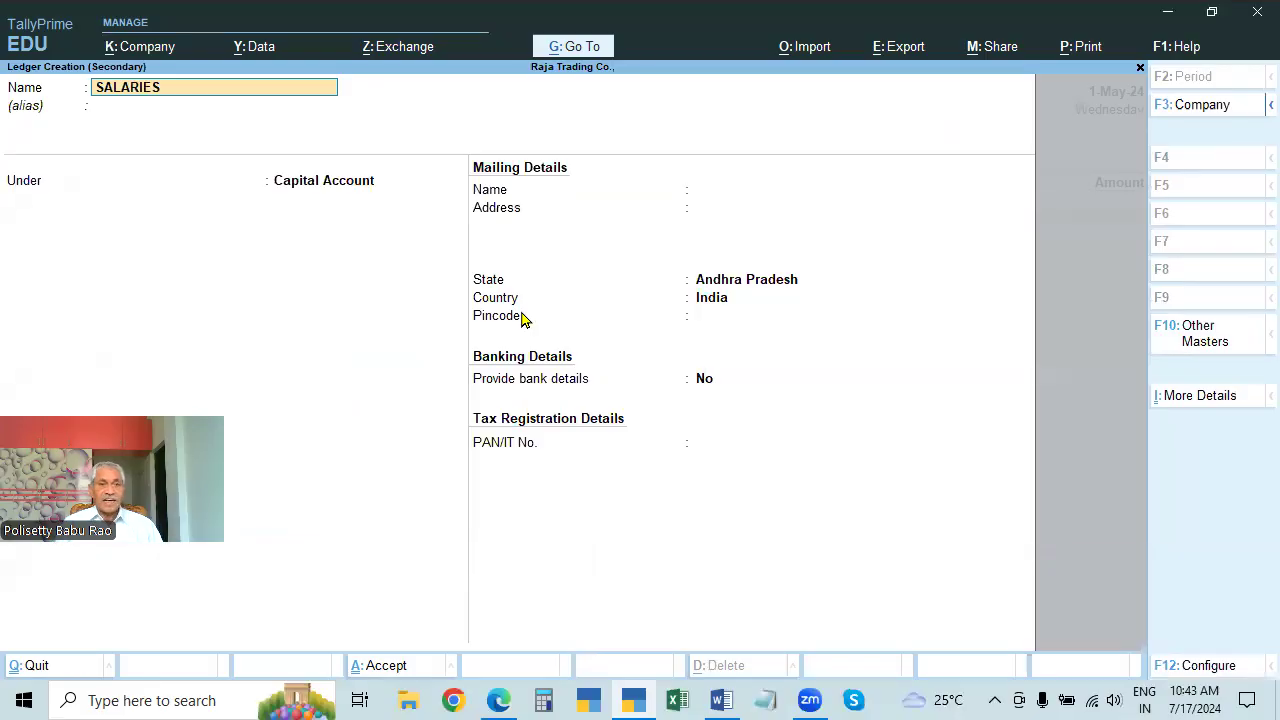
# Place the SALARIES ledger under the Indirect Expenses group.
pyautogui.press('Return')
pyautogui.write('IN')
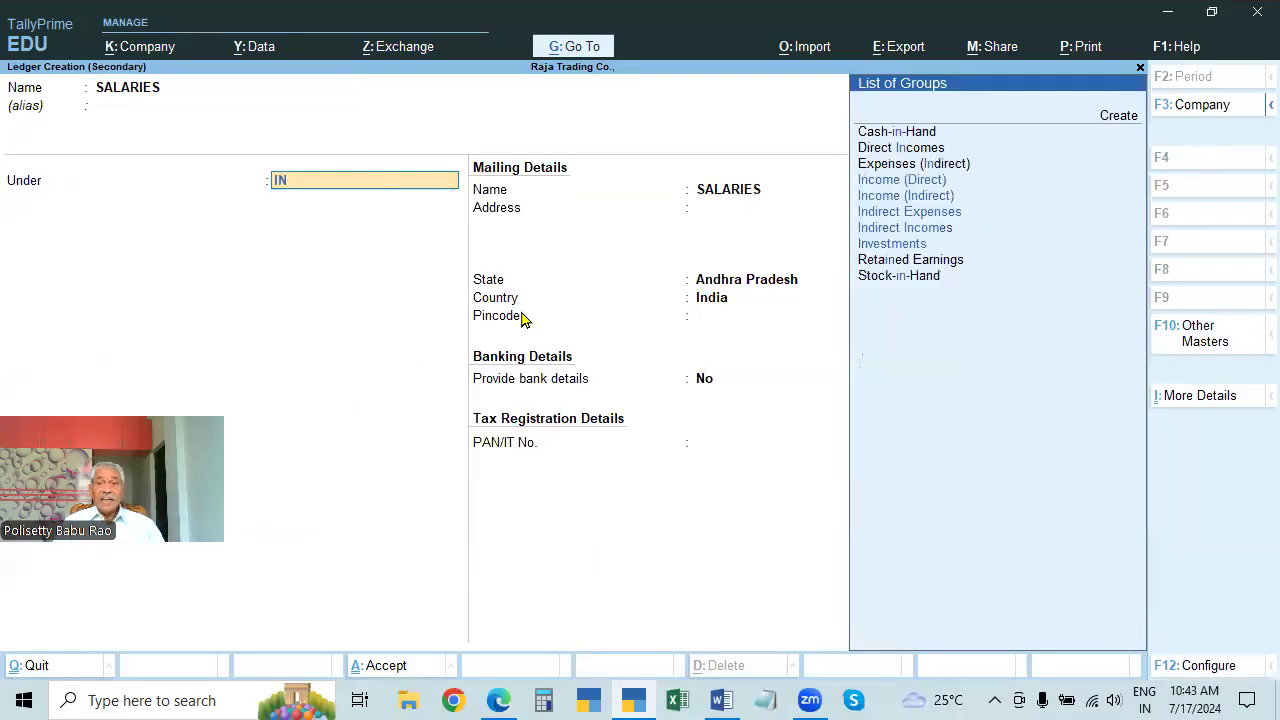
pyautogui.press('Down')
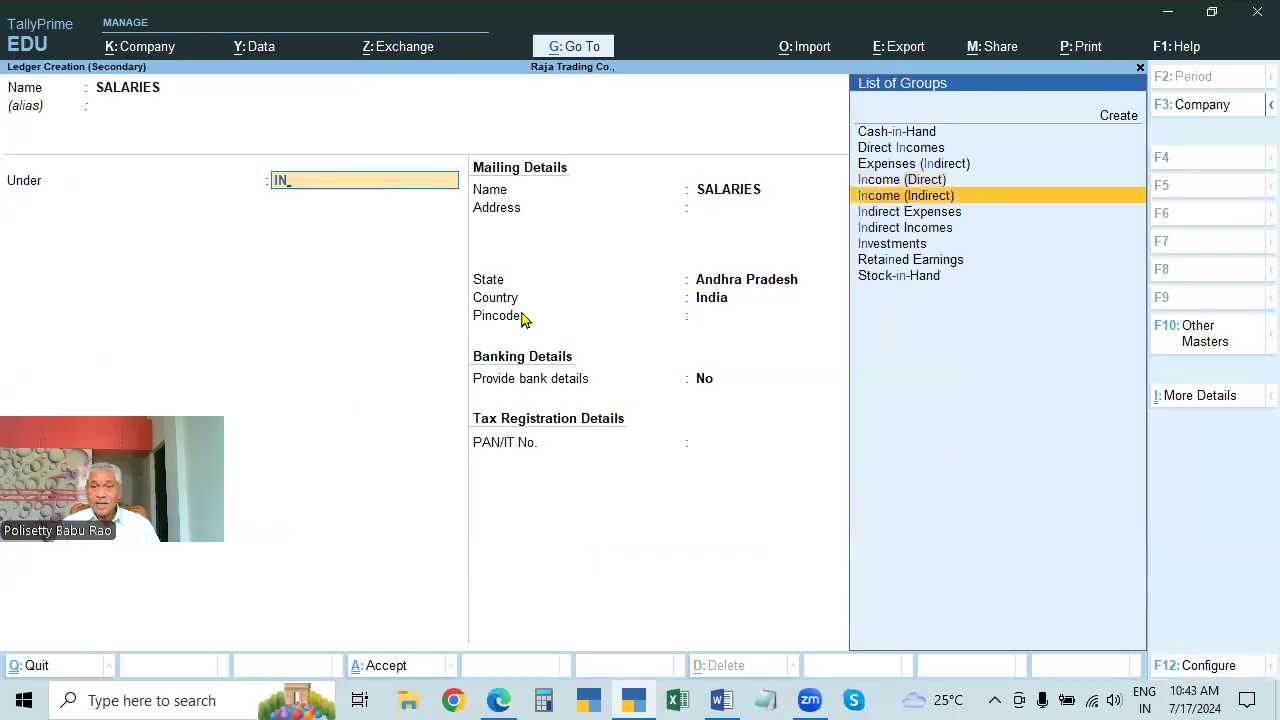
pyautogui.press('Down')
pyautogui.press('Return')
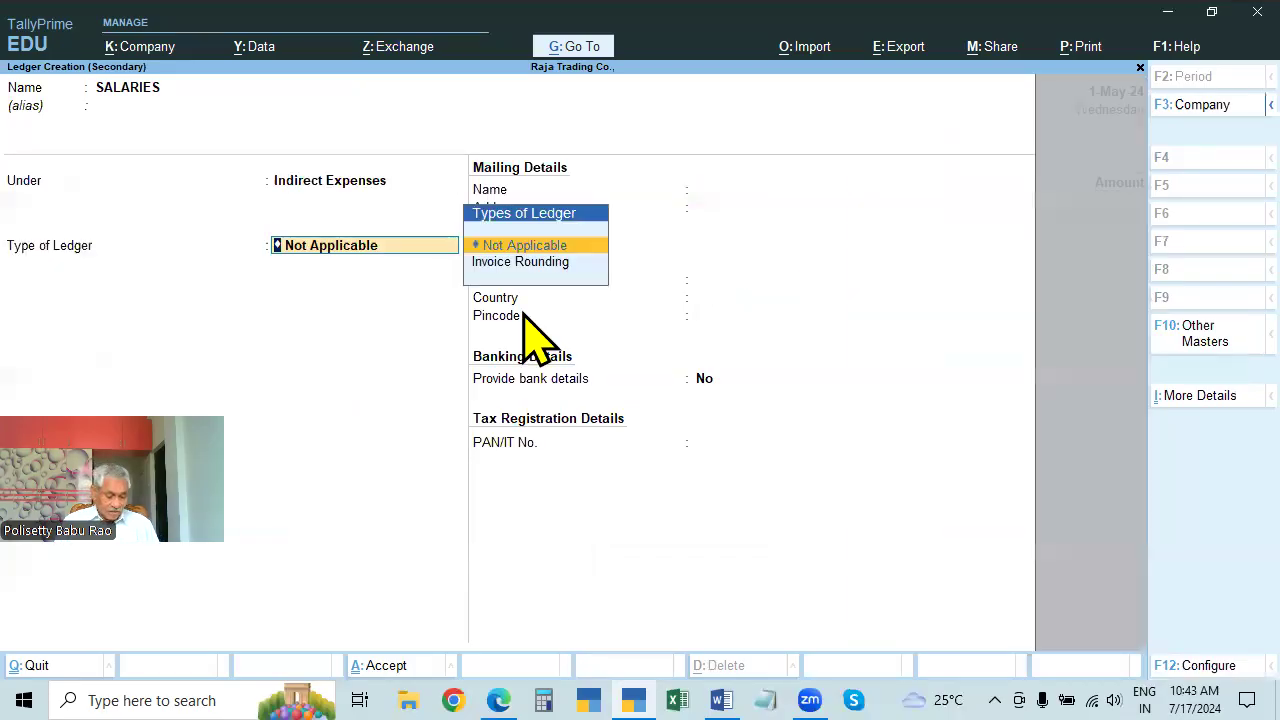
# Save the SALARIES ledger, check the salary figures in the assignment PDF and enter 11500 as the salaries amount in the payment voucher.
pyautogui.hotkey('ctrl', 'a')
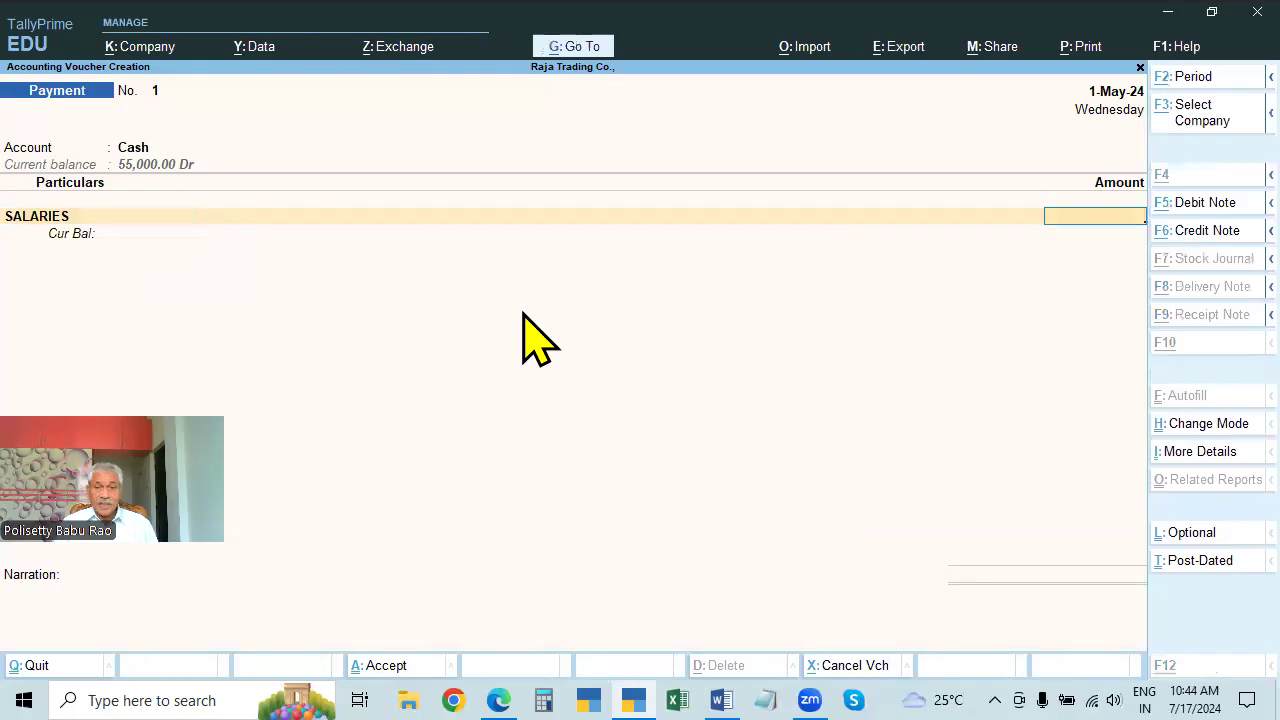
pyautogui.hotkey('alt', 'Tab')
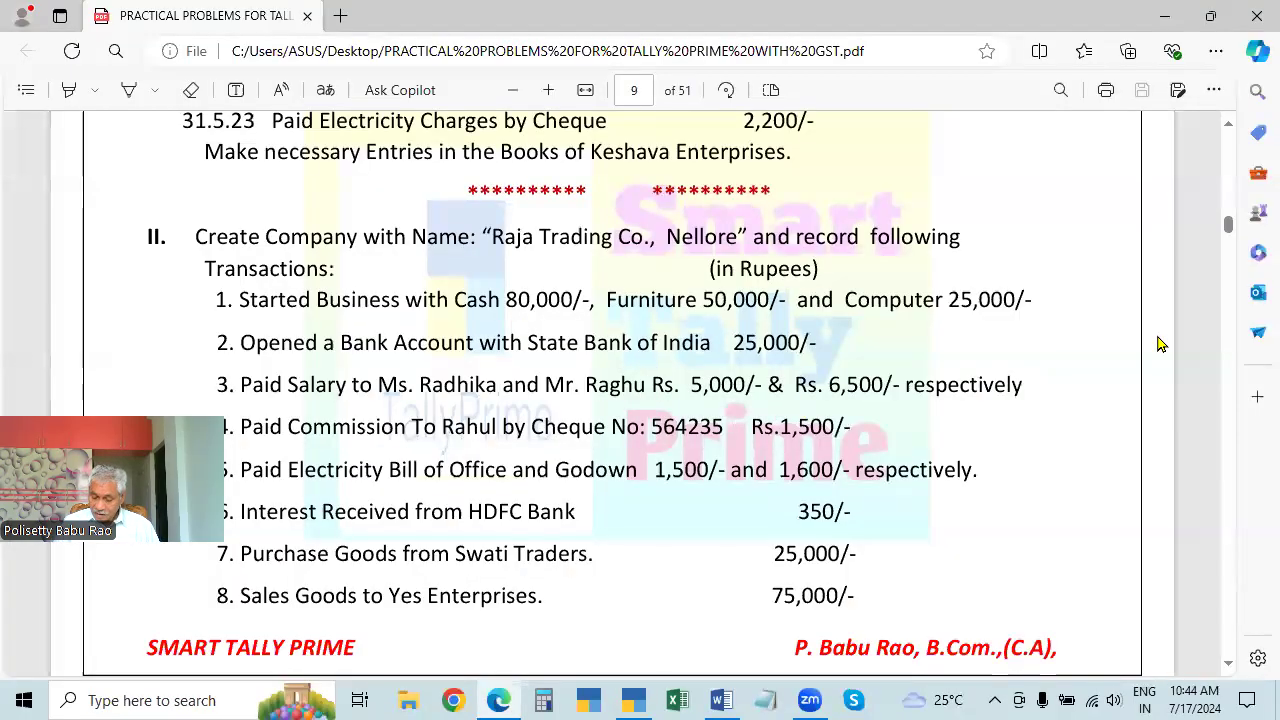
pyautogui.hotkey('alt', 'Tab')
pyautogui.write('11500')
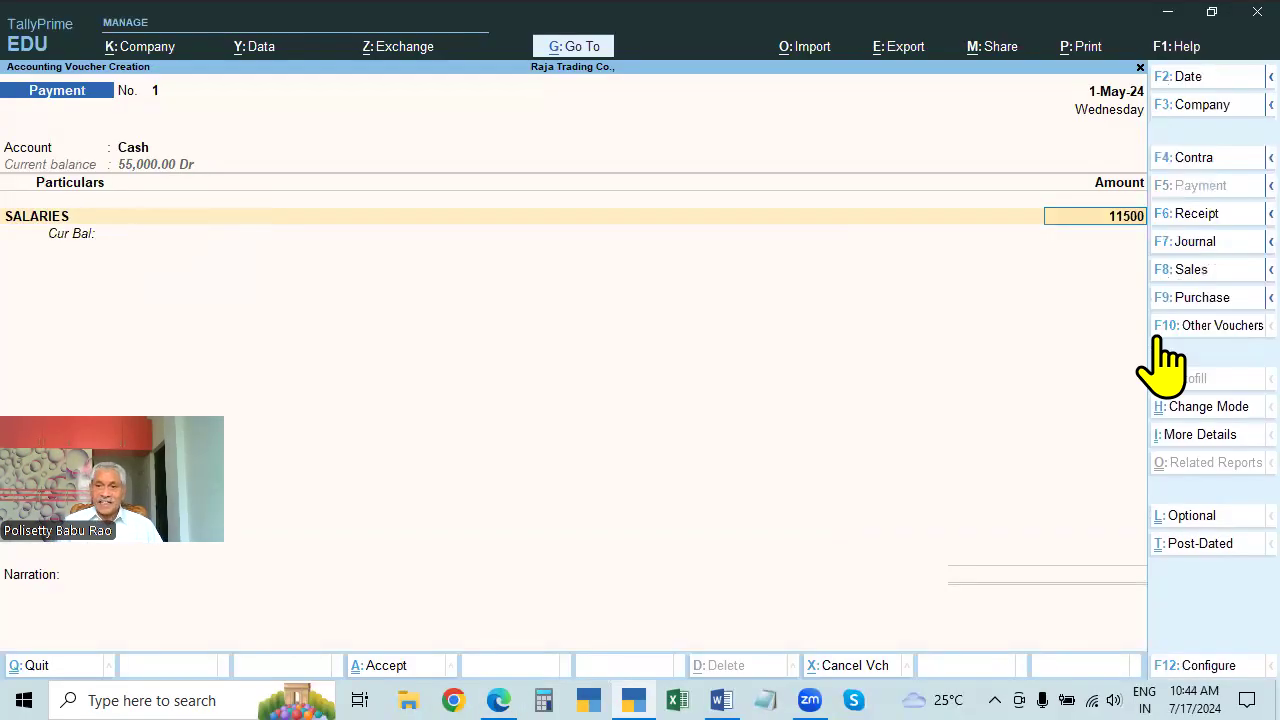
pyautogui.hotkey('alt', 'Tab')
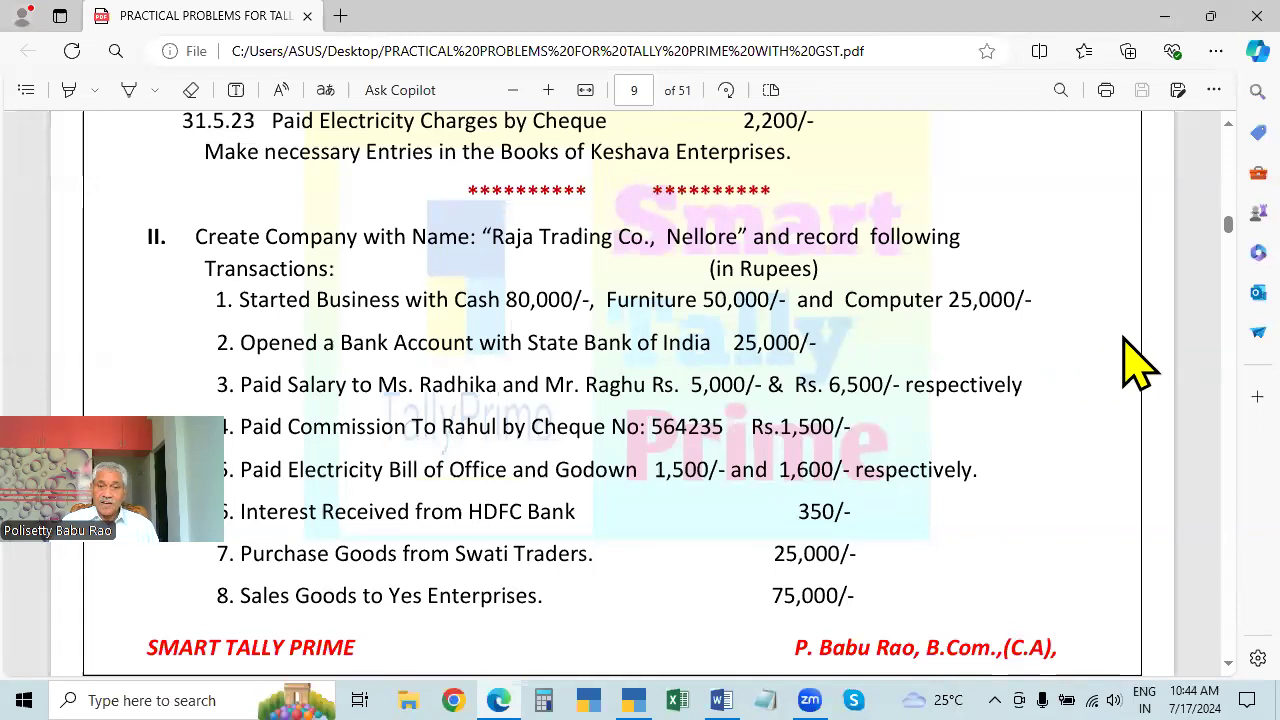
pyautogui.hotkey('alt', 'Tab')
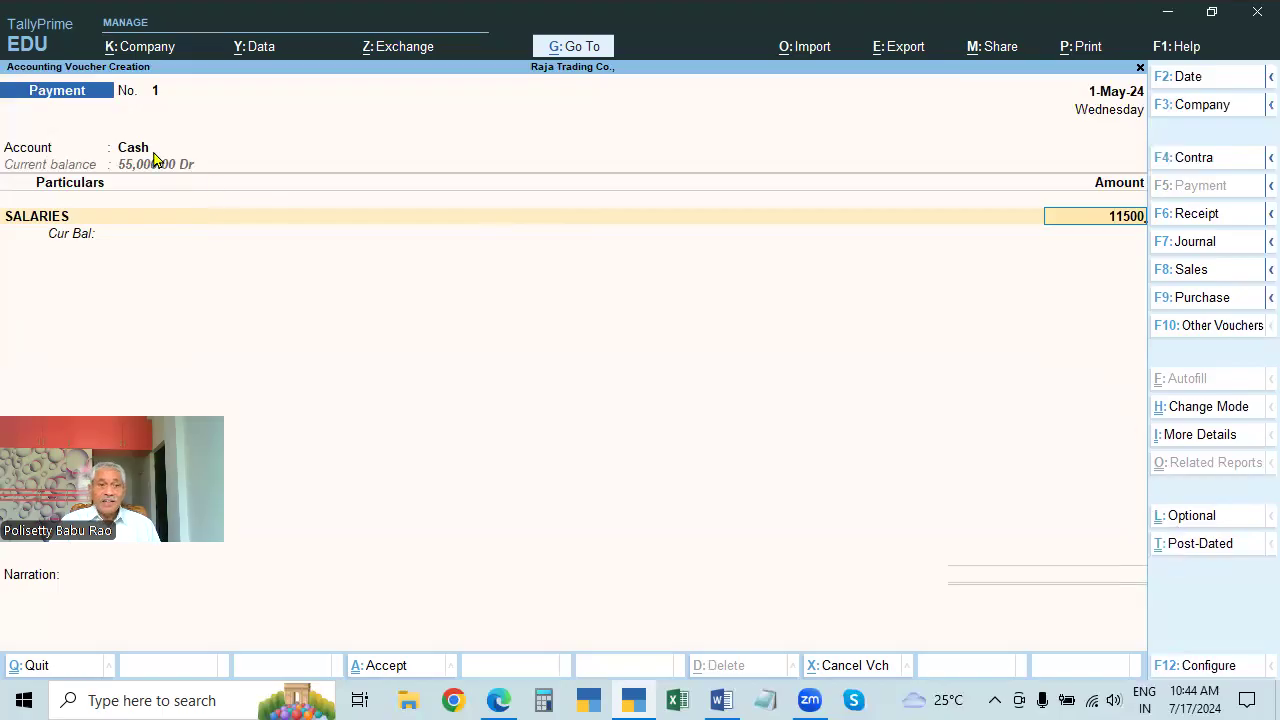
pyautogui.press('Return')
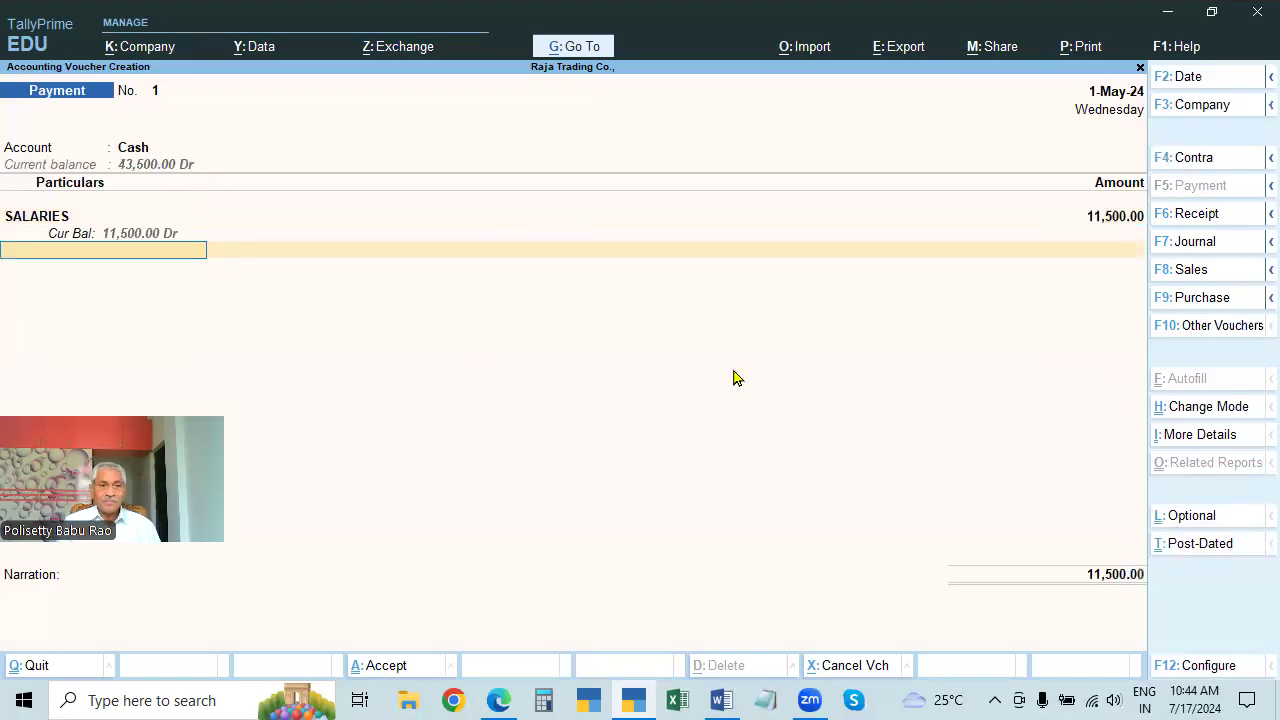
# Enter the narration "BEING SALRIES PAID" and save the salary payment voucher.
pyautogui.press('Return')
pyautogui.write('BEING SALRIES PAID')
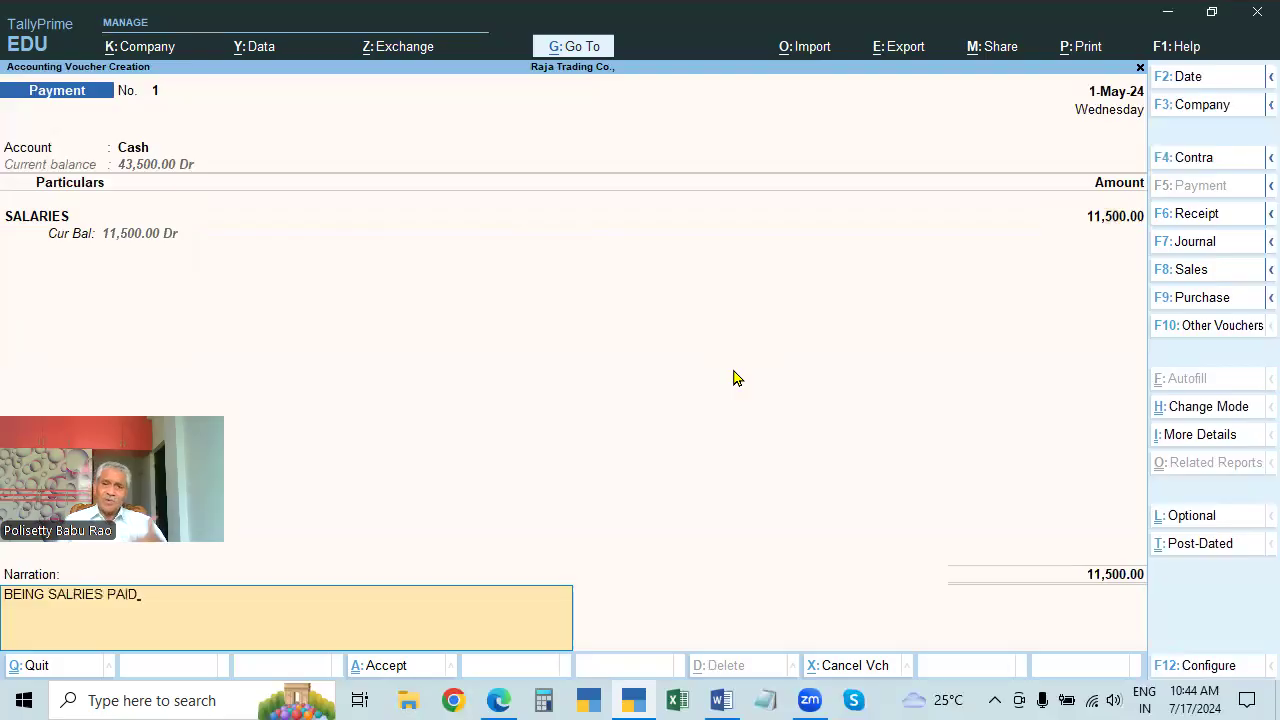
pyautogui.press('Return')
pyautogui.press('Return')
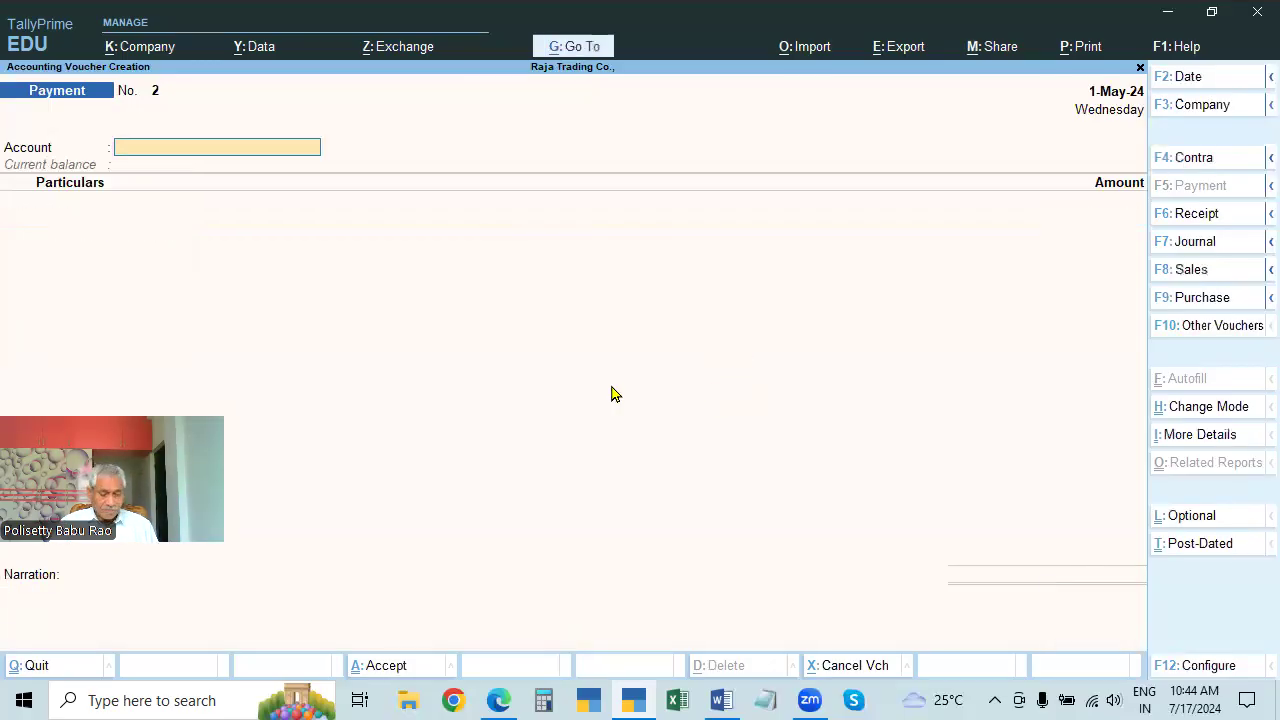
# Read the fourth transaction, the commission paid by cheque, in the assignment PDF and set BANK as the account of the new payment voucher.
pyautogui.hotkey('alt', 'Tab')
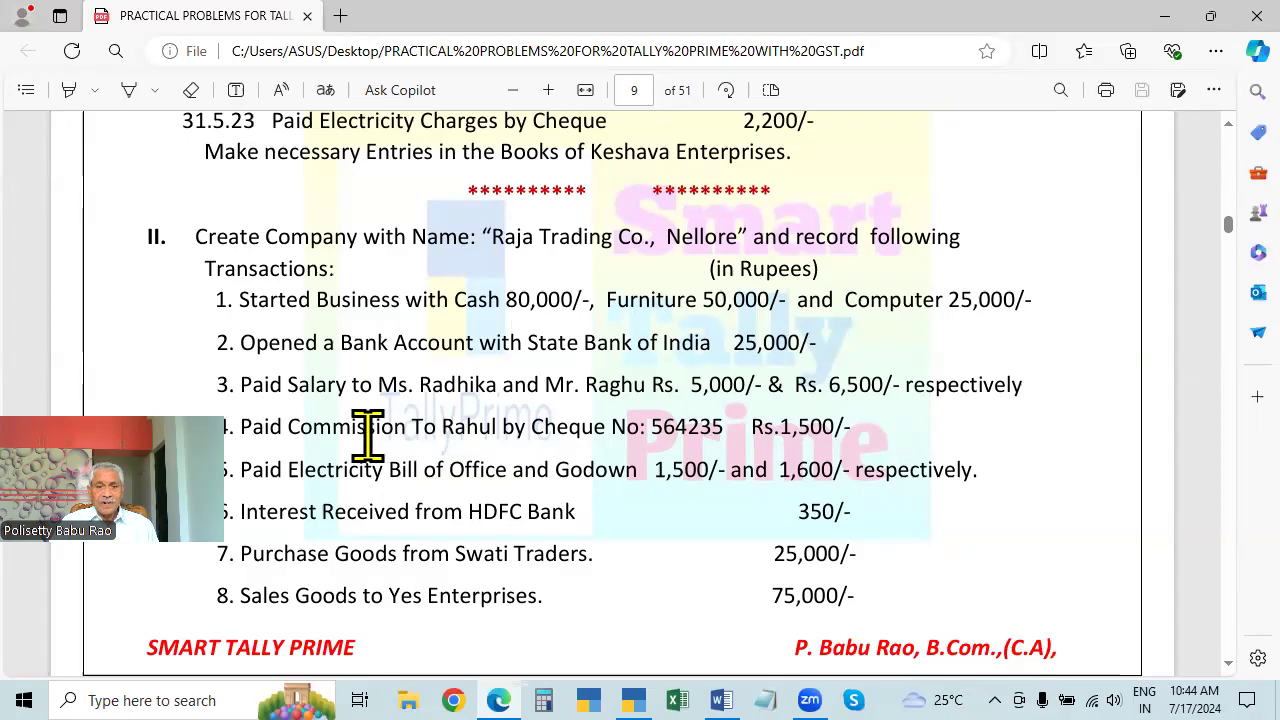
pyautogui.hotkey('alt', 'Tab')
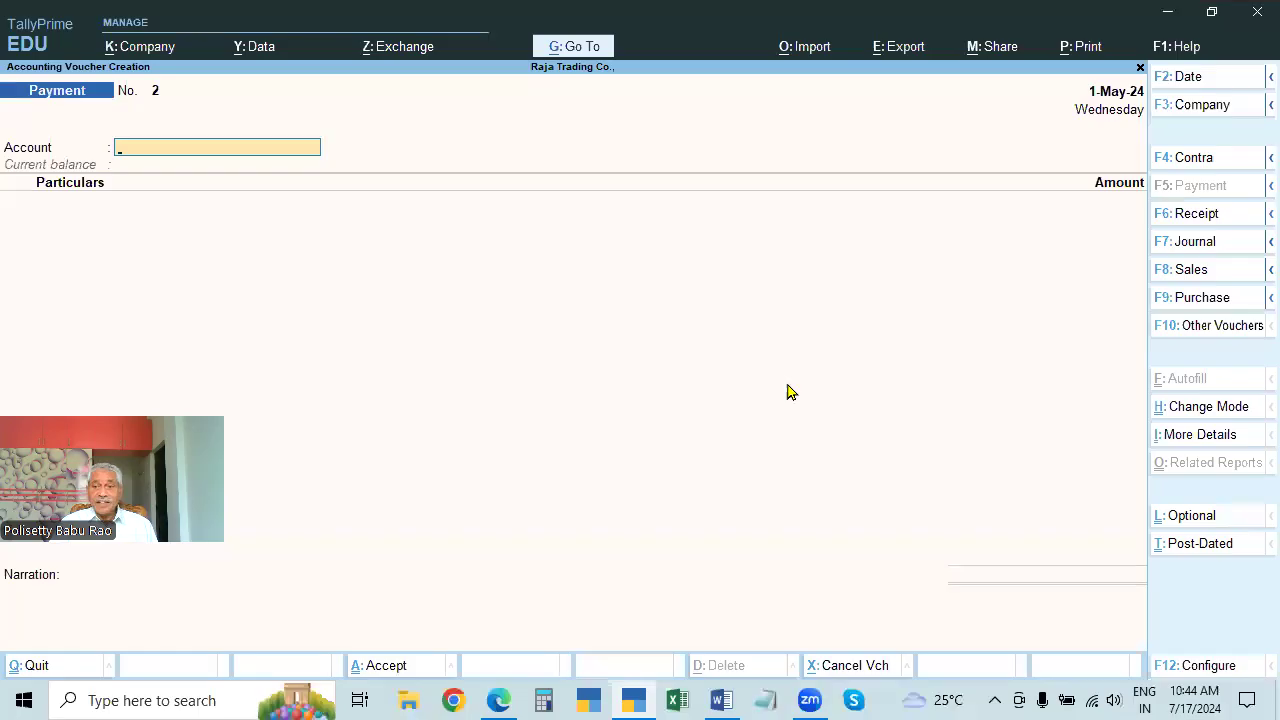
pyautogui.hotkey('alt', 'Tab')
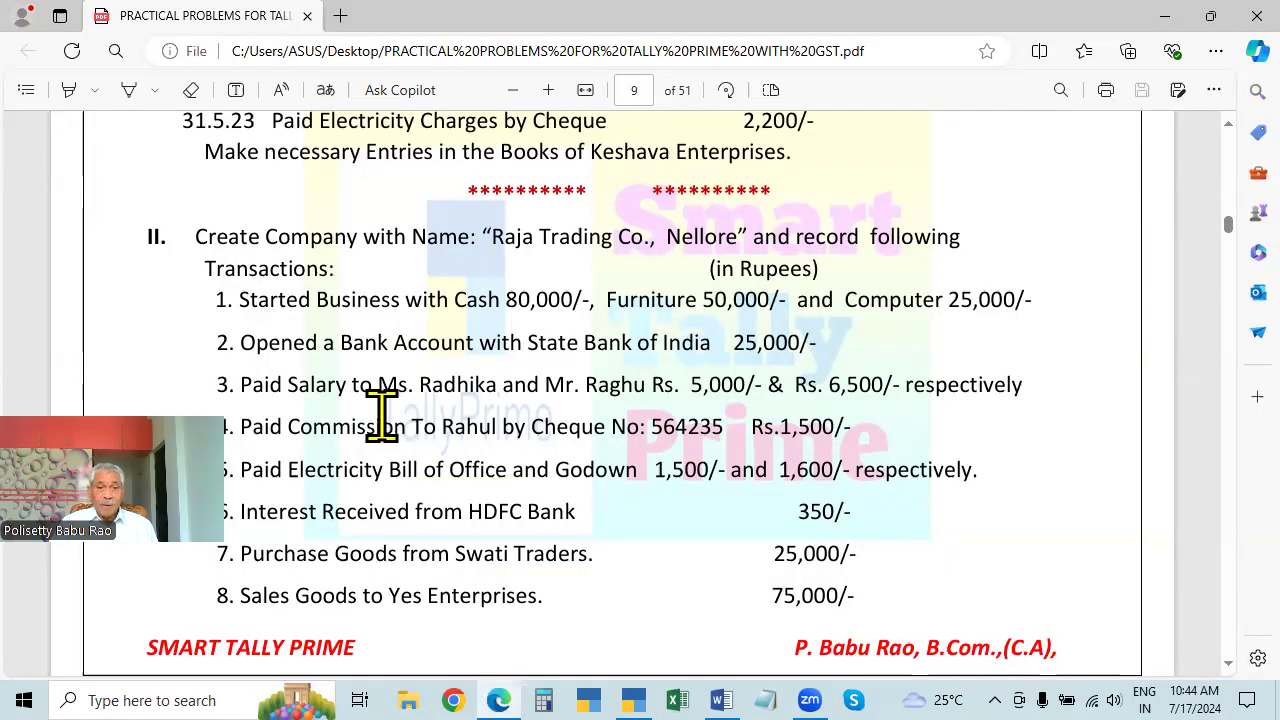
pyautogui.hotkey('alt', 'Tab')
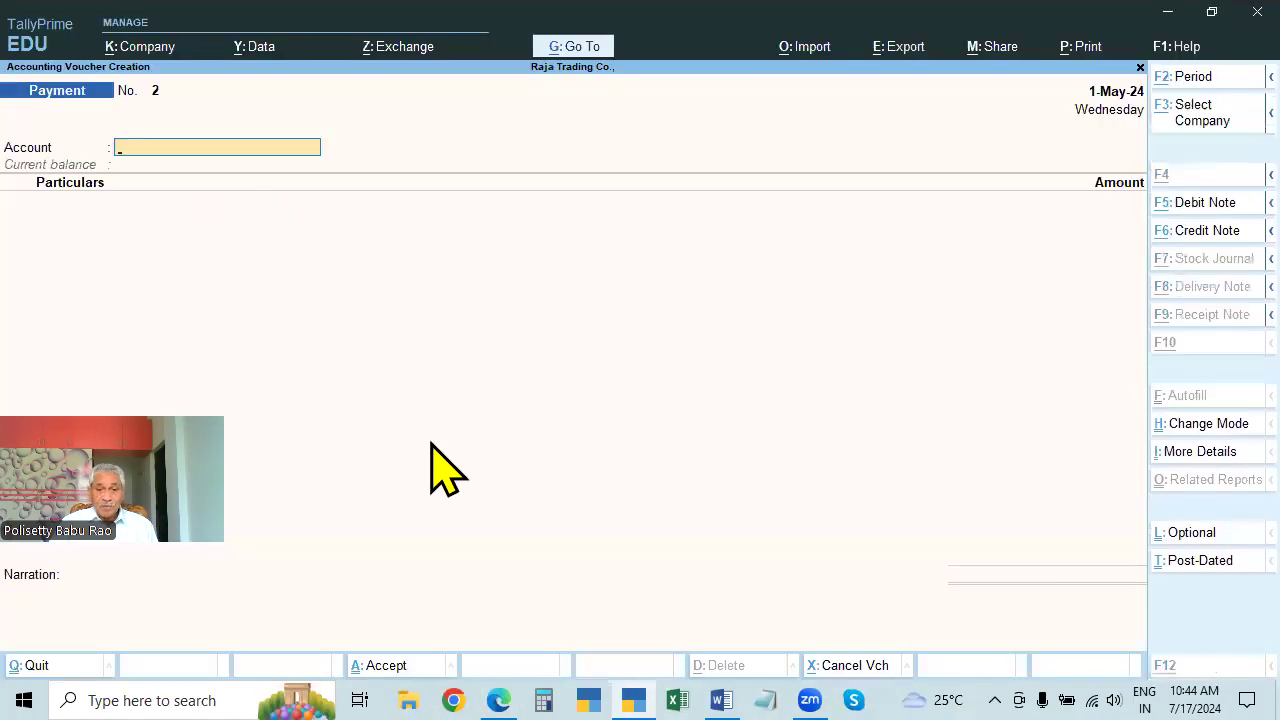
pyautogui.hotkey('alt', 'Tab')
pyautogui.hotkey('alt', 'Tab')
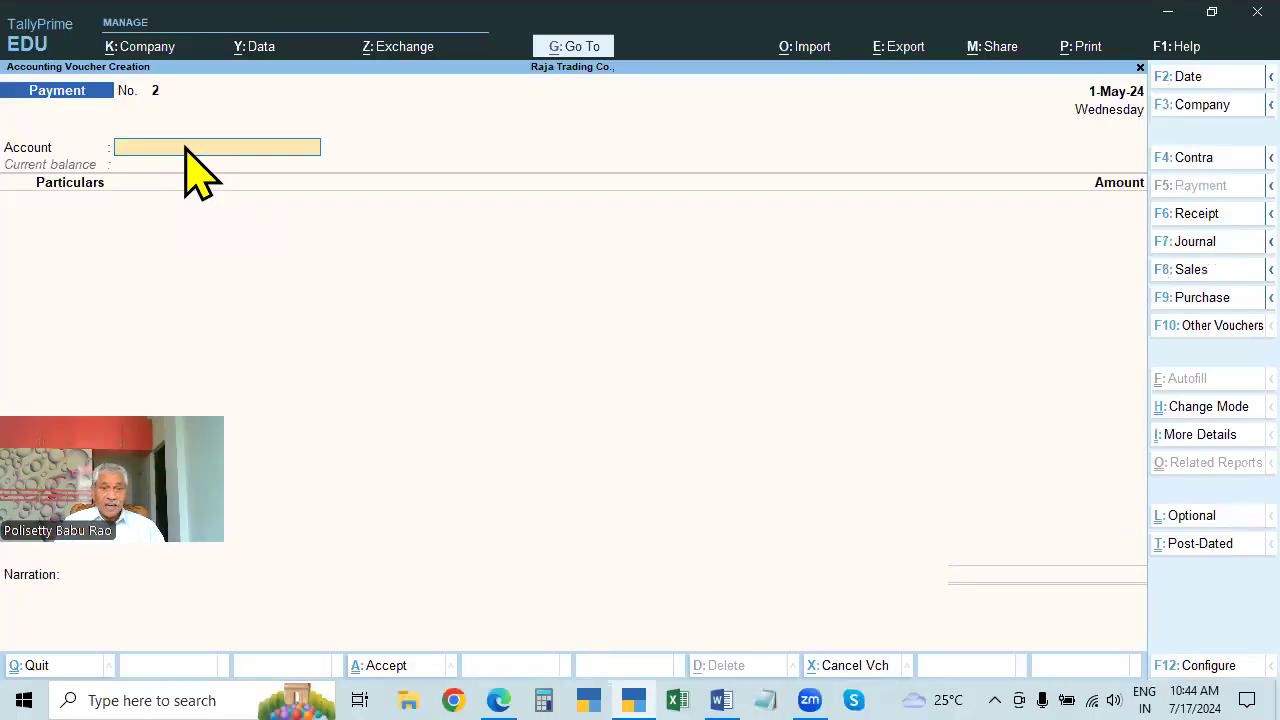
pyautogui.write('B')
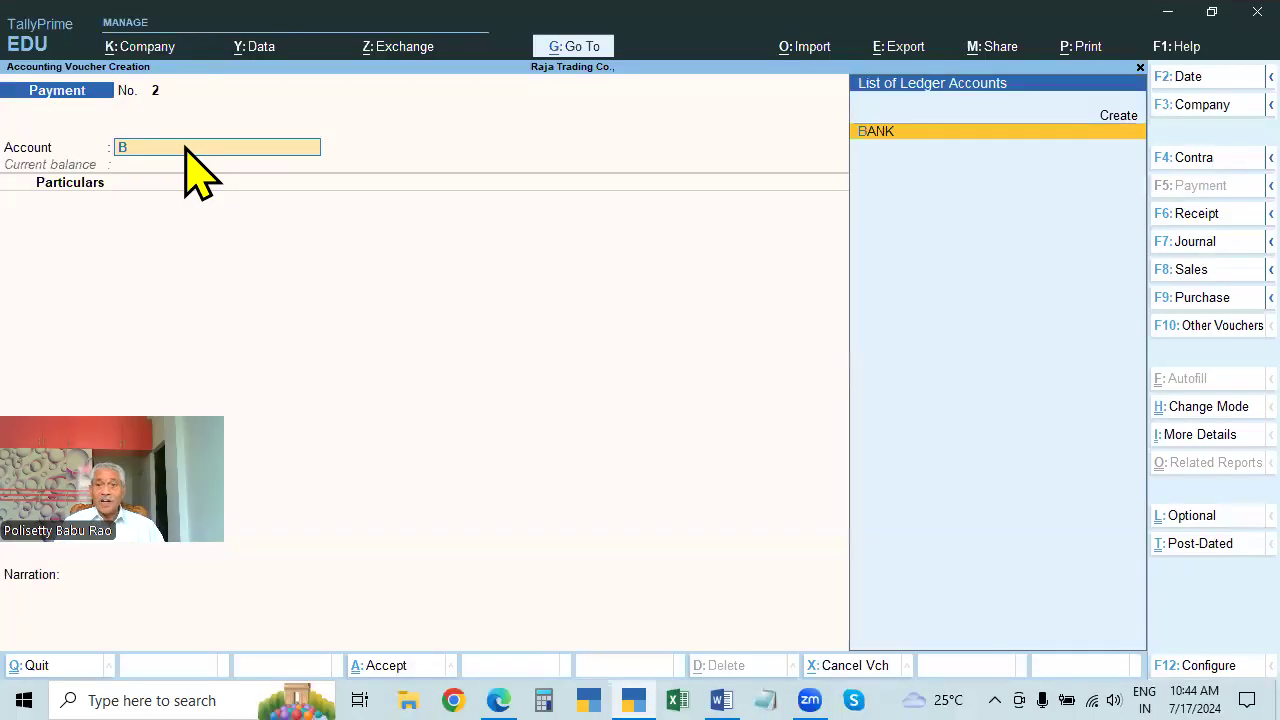
pyautogui.press('Return')
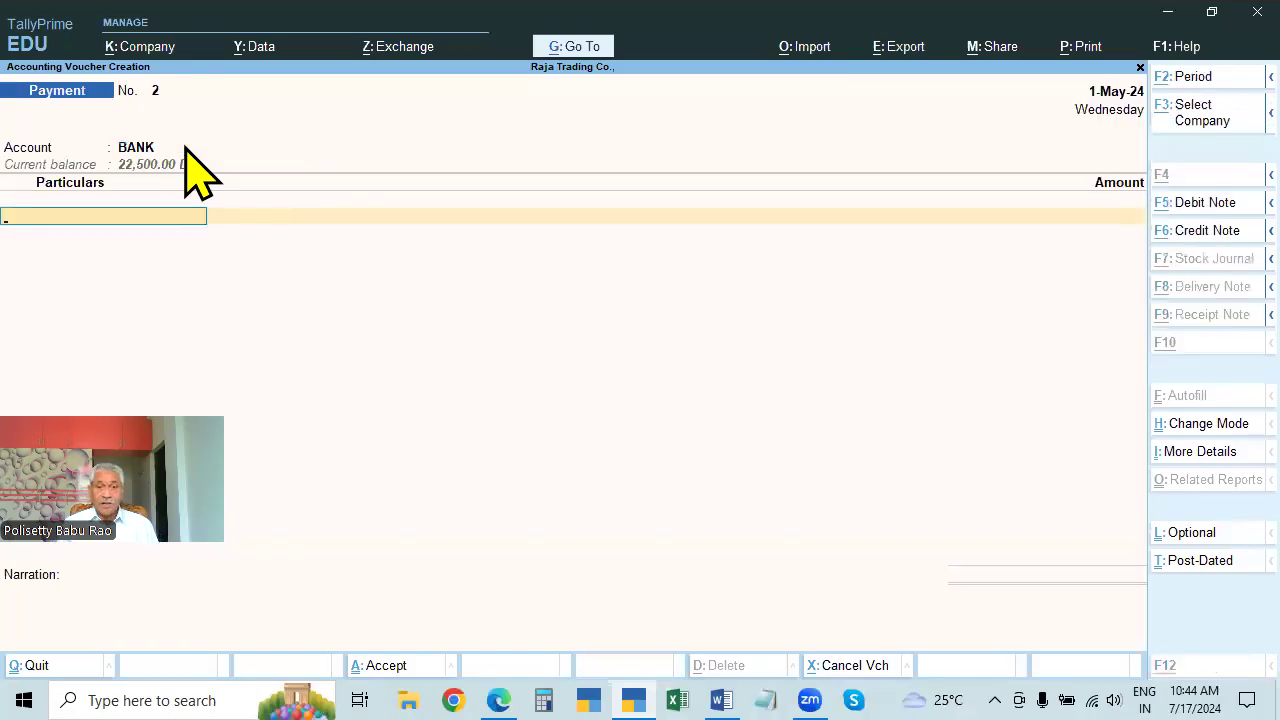
# Recheck the commission transaction in the PDF and create a COMMISSION PAID ledger under Indirect Expenses from the payment voucher's particulars.
pyautogui.hotkey('alt', 'Tab')
pyautogui.hotkey('alt', 'Tab')
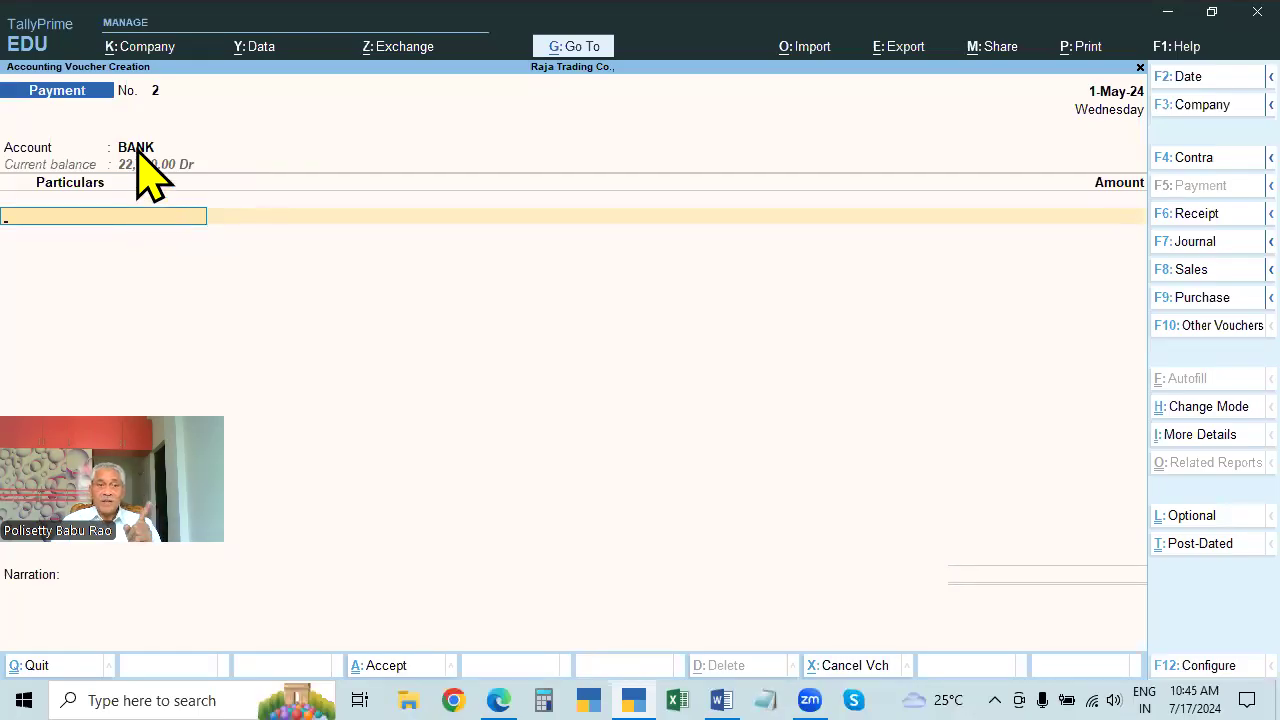
pyautogui.hotkey('alt', 'Tab')
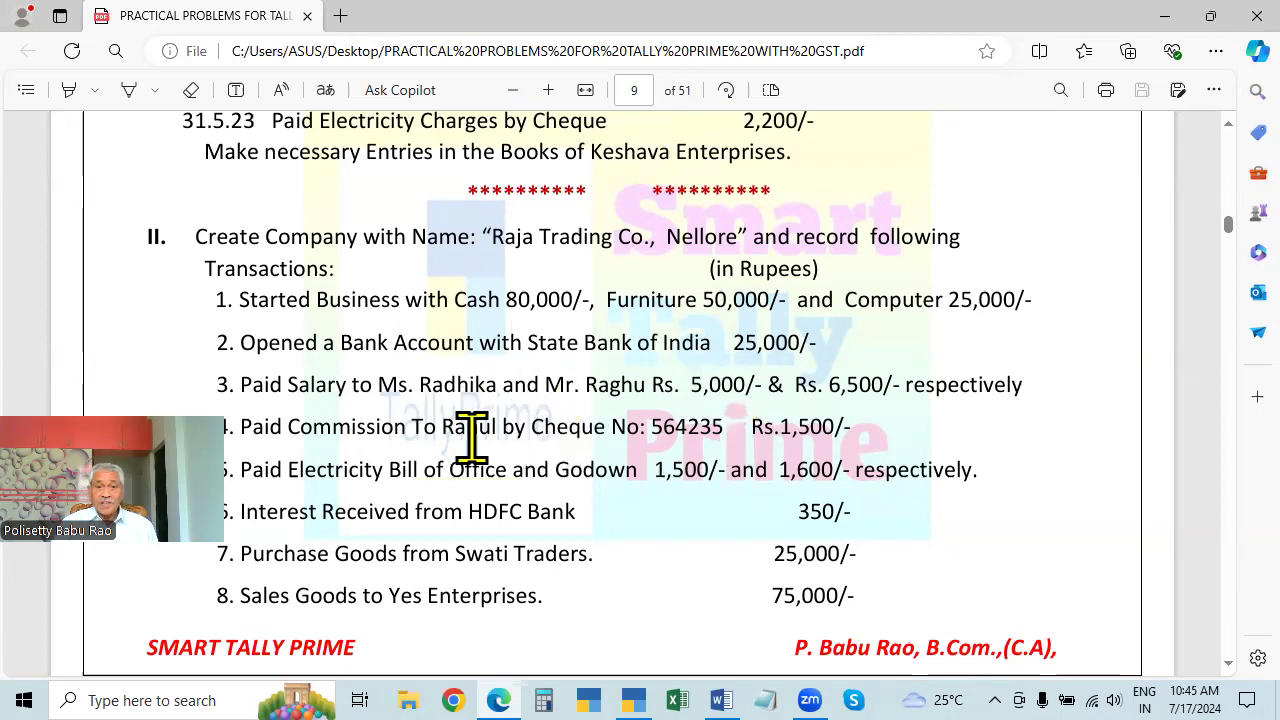
pyautogui.hotkey('alt', 'Tab')
pyautogui.hotkey('alt', 'c')
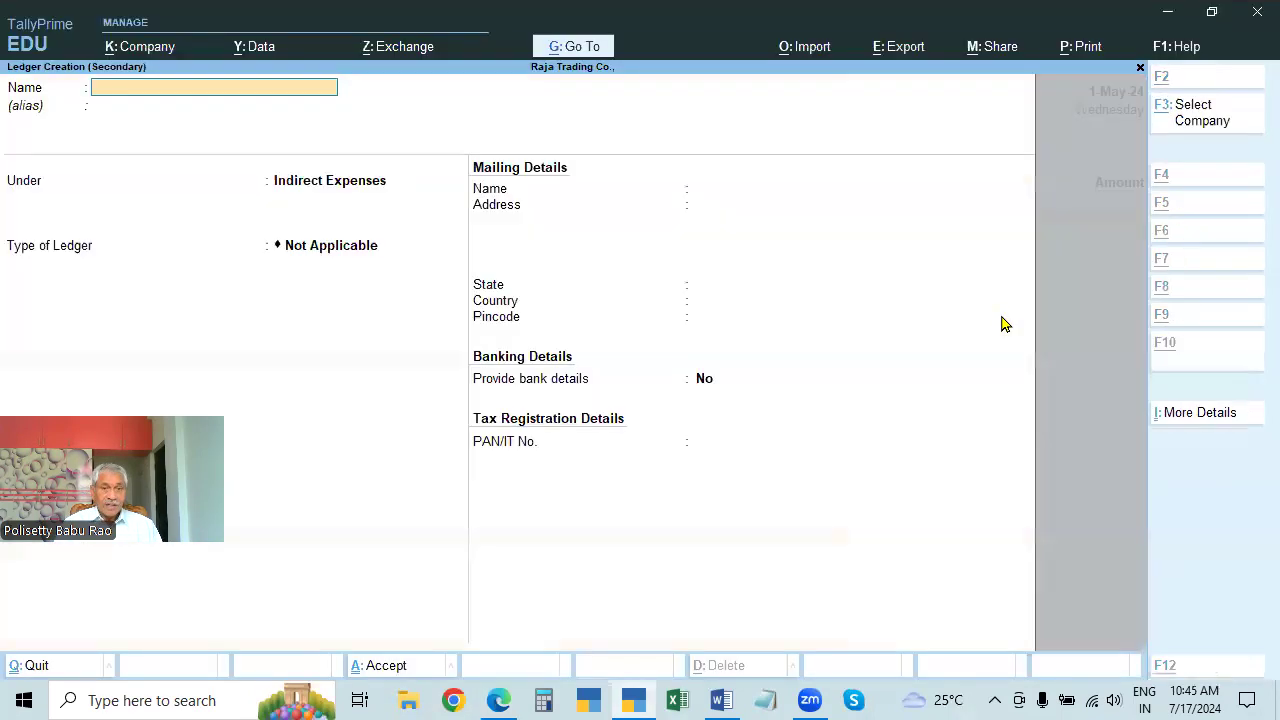
pyautogui.write('COMMISSIO')
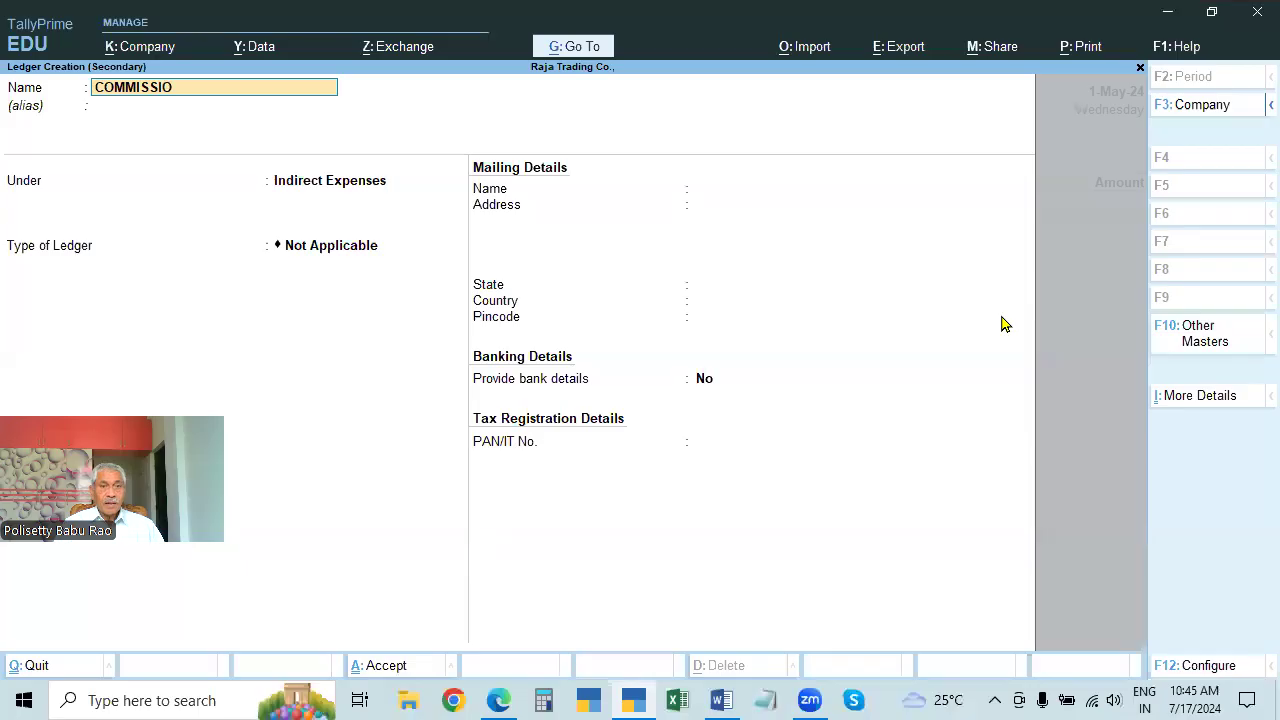
pyautogui.write('N PAID')
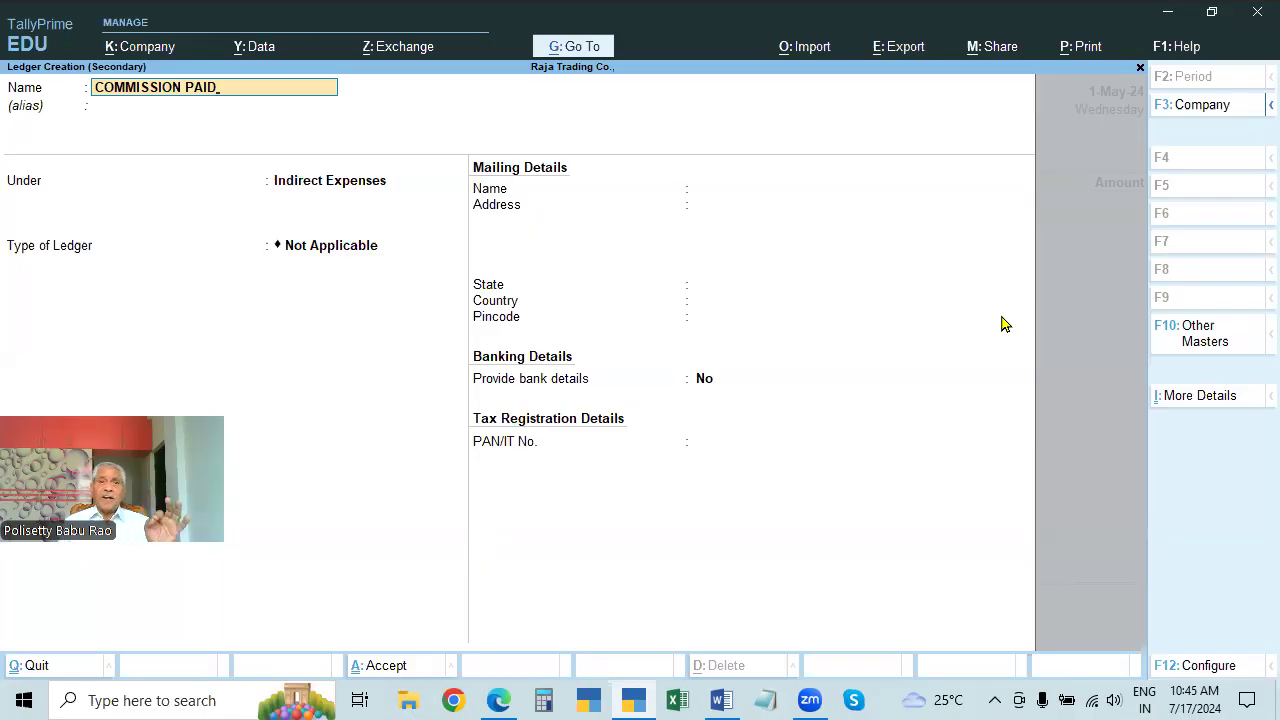
pyautogui.press('Return')
pyautogui.press('Return')
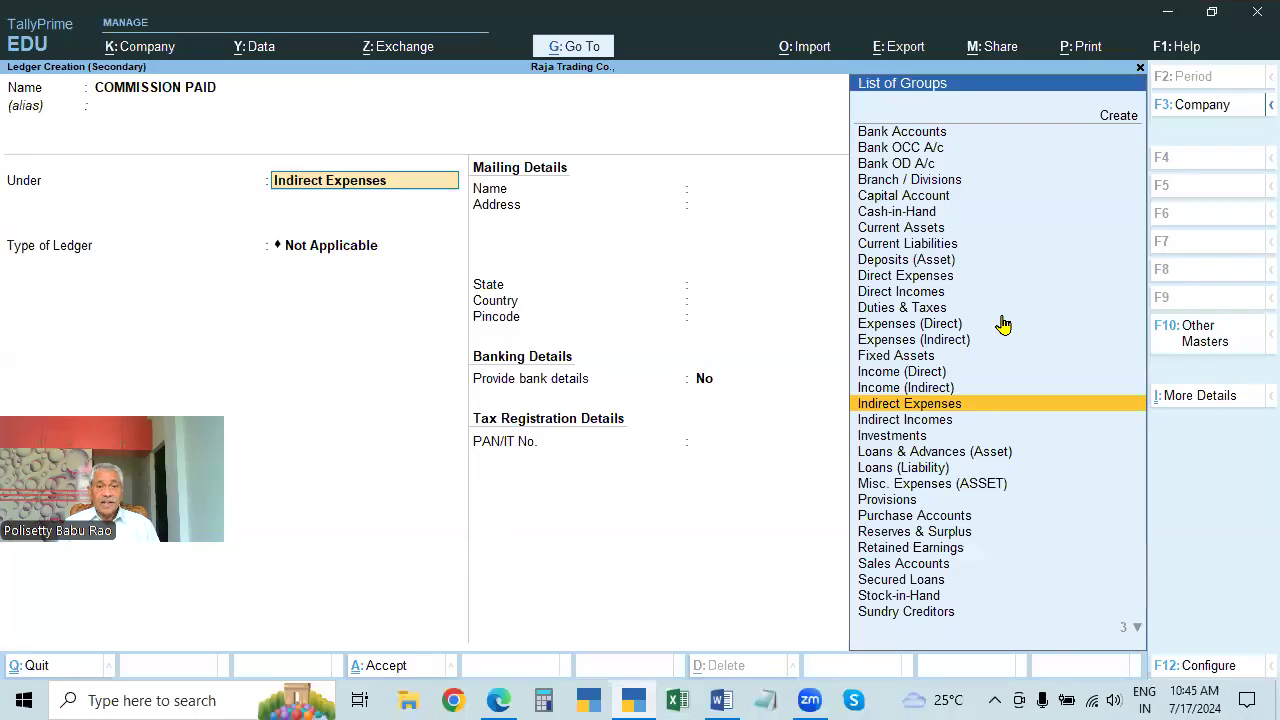
pyautogui.press('Return')
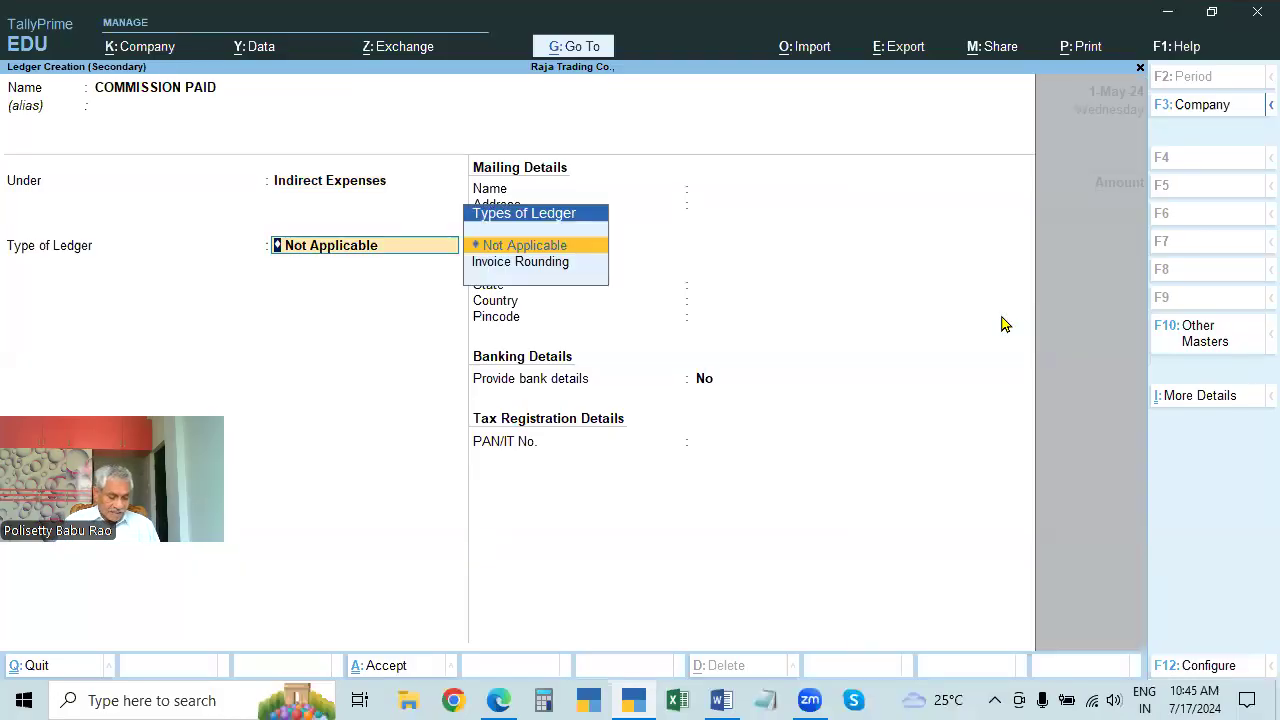
pyautogui.hotkey('ctrl', 'a')
# Check the commission amount in the PDF, enter 1500 against COMMISSION PAID and finish the voucher's particulars.
pyautogui.hotkey('alt', 'Tab')
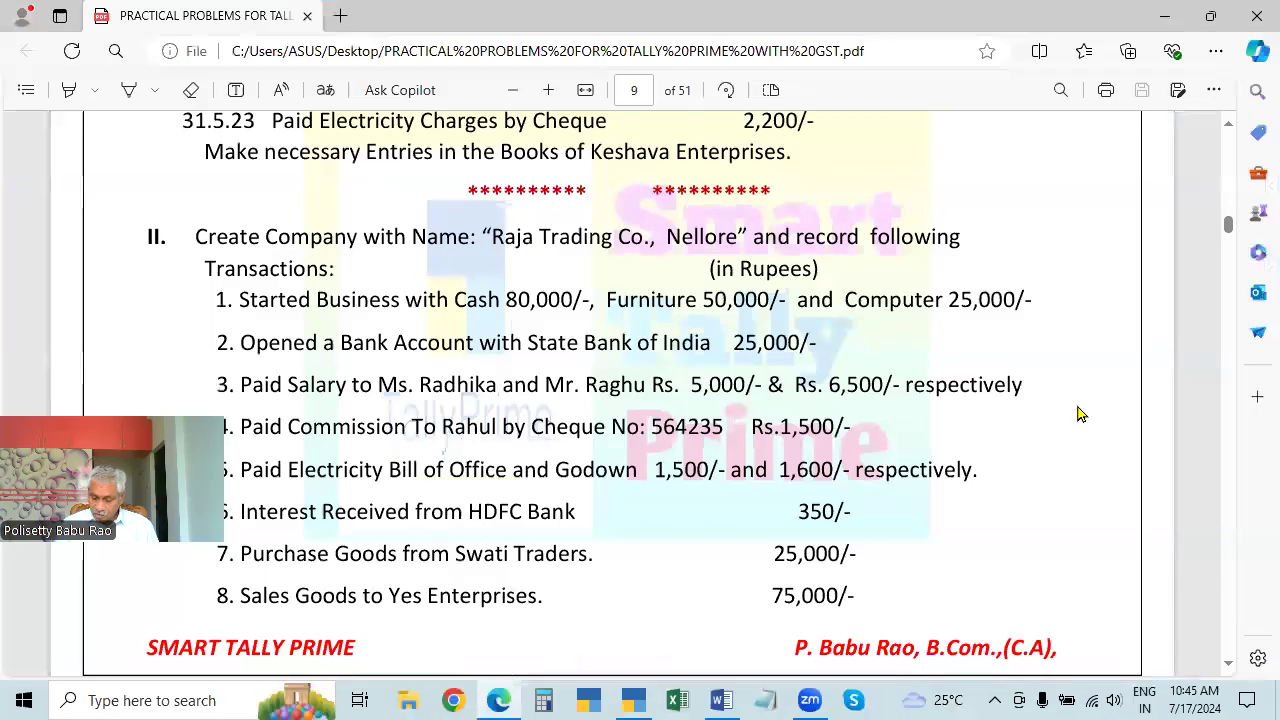
pyautogui.hotkey('alt', 'Tab')
pyautogui.write('1500')
pyautogui.press('Return')
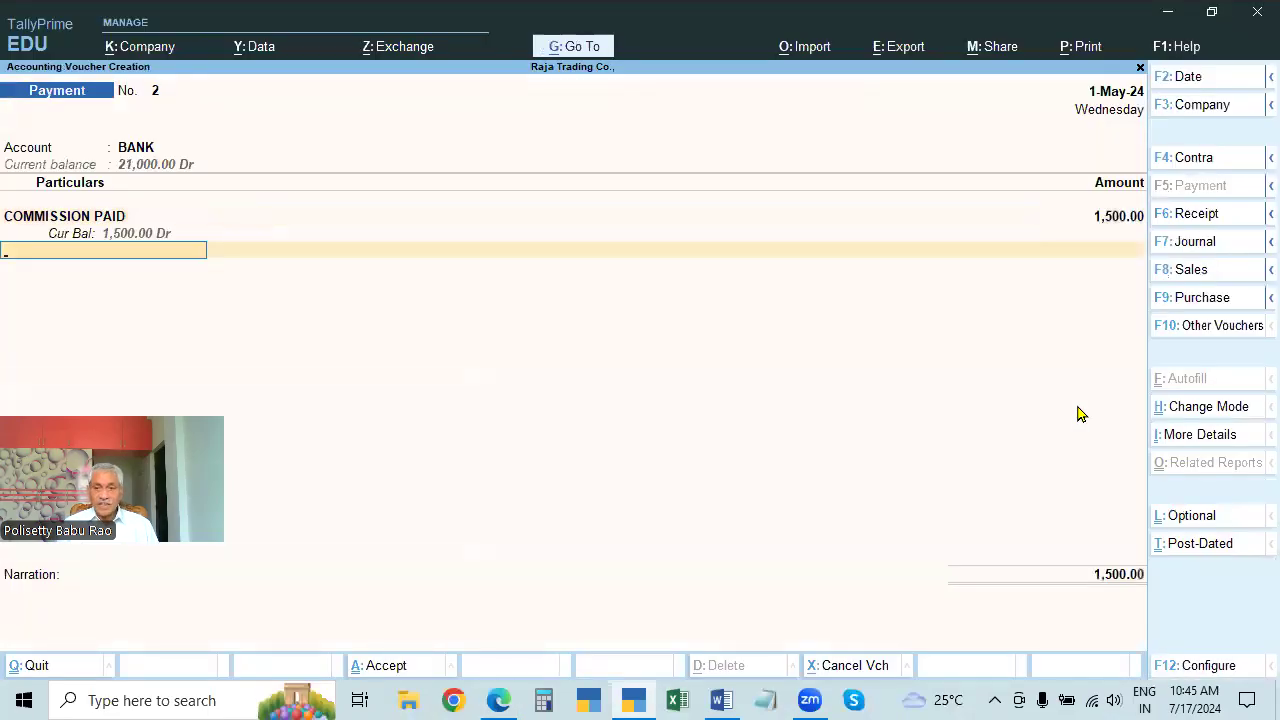
pyautogui.press('Return')
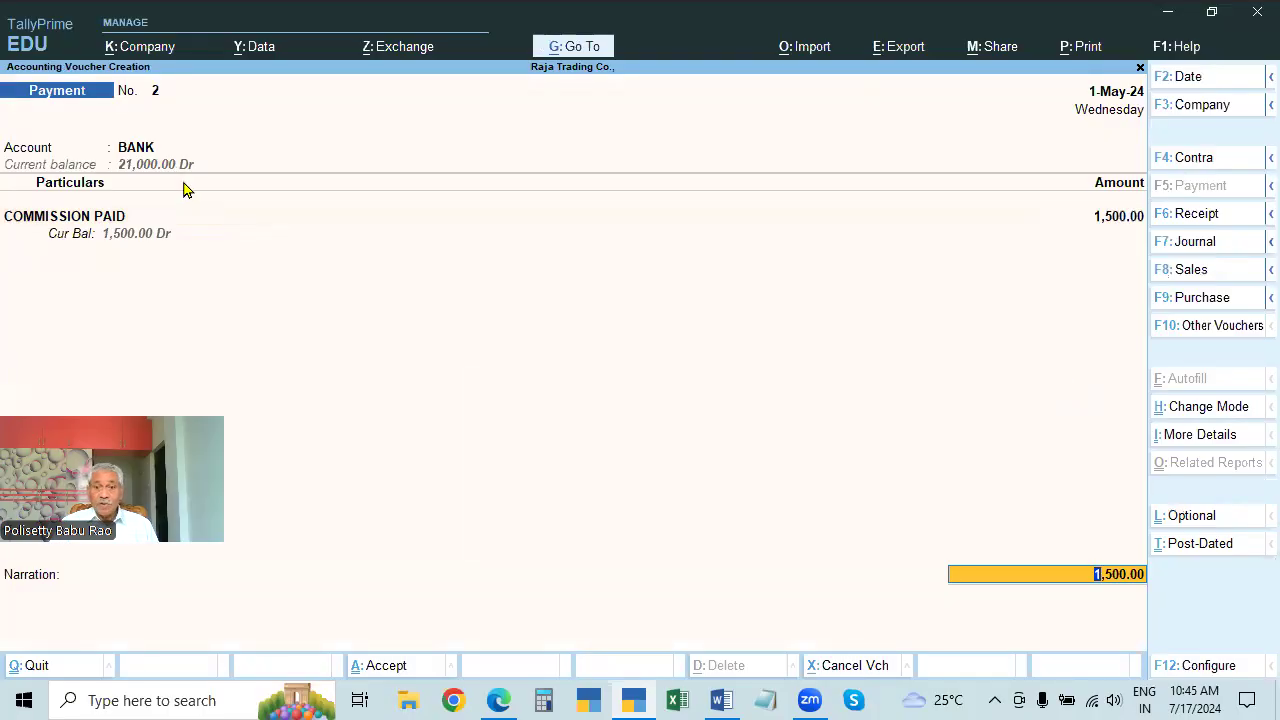
# Complete the bank allocation as a Cheque with cheque range Not Applicable, instrument number 123456 and instrument date 1-May-24.
pyautogui.press('Return')
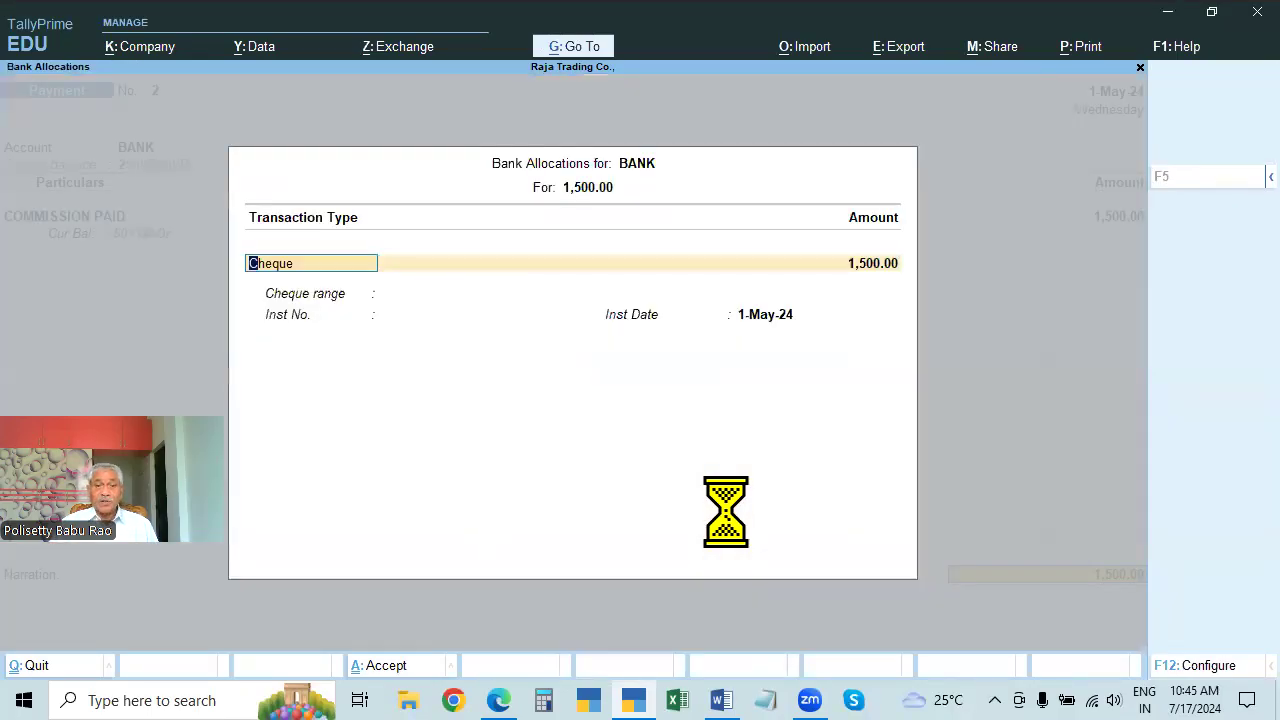
pyautogui.press('Return')
pyautogui.press('Return')
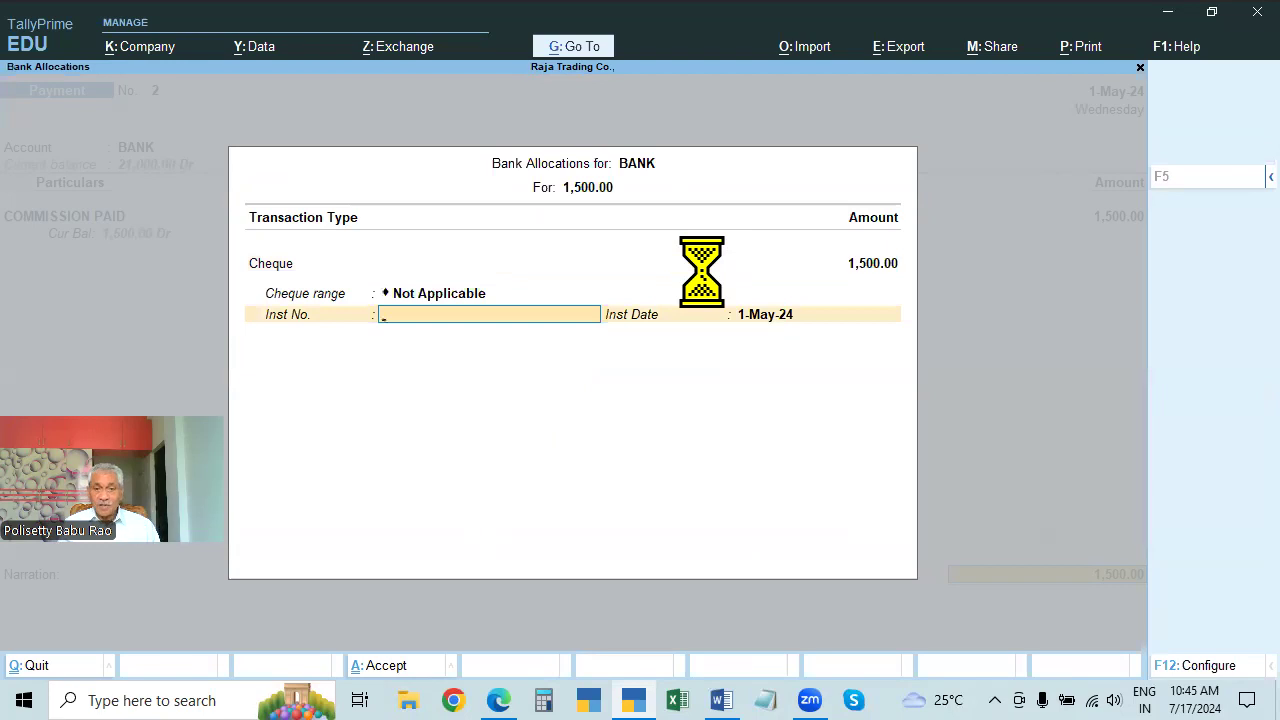
pyautogui.write('123456')
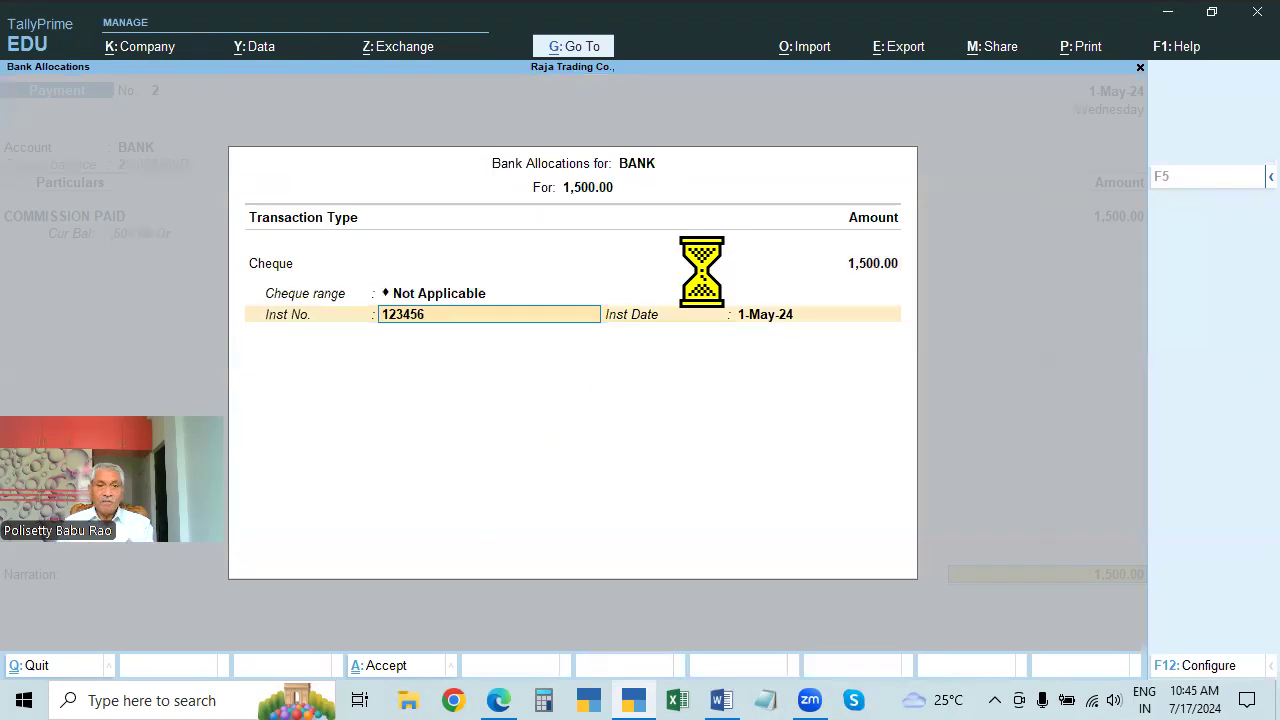
pyautogui.press('Return')
pyautogui.press('Return')
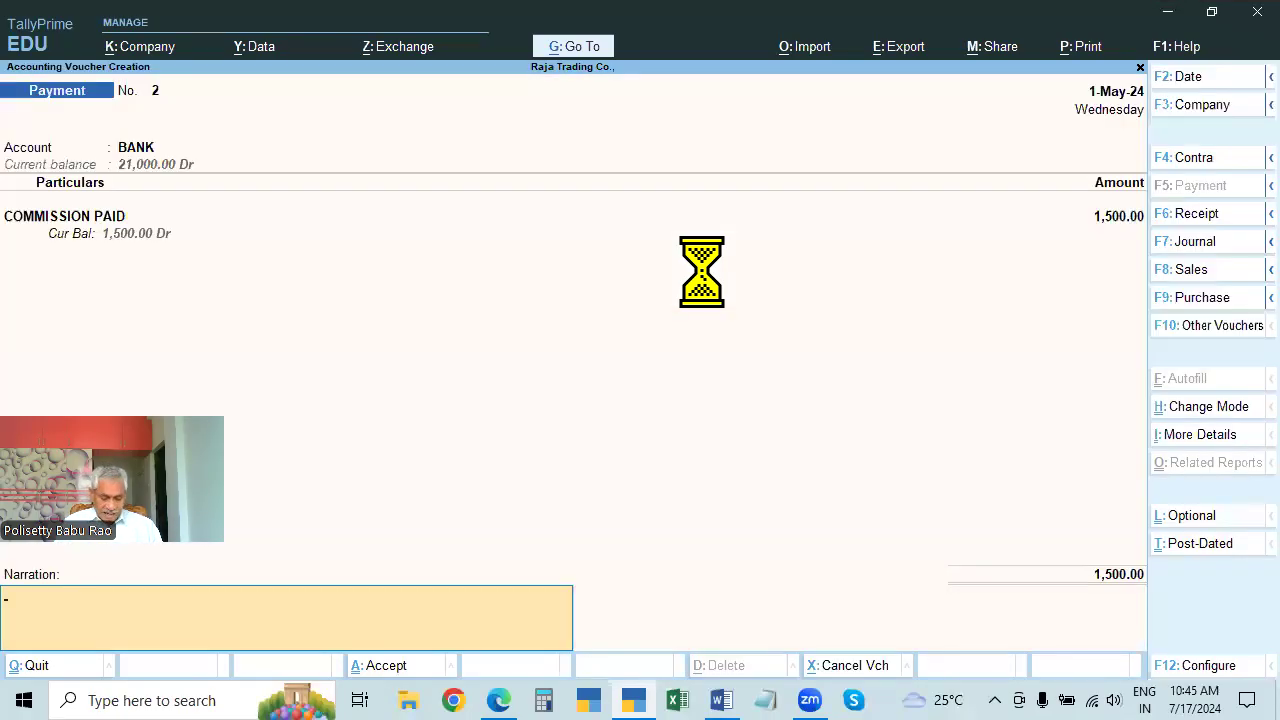
# Enter the narration "BEING COMMISSION PAID BY CHEQEU" in the commission payment voucher.
pyautogui.write('BEING COMM')
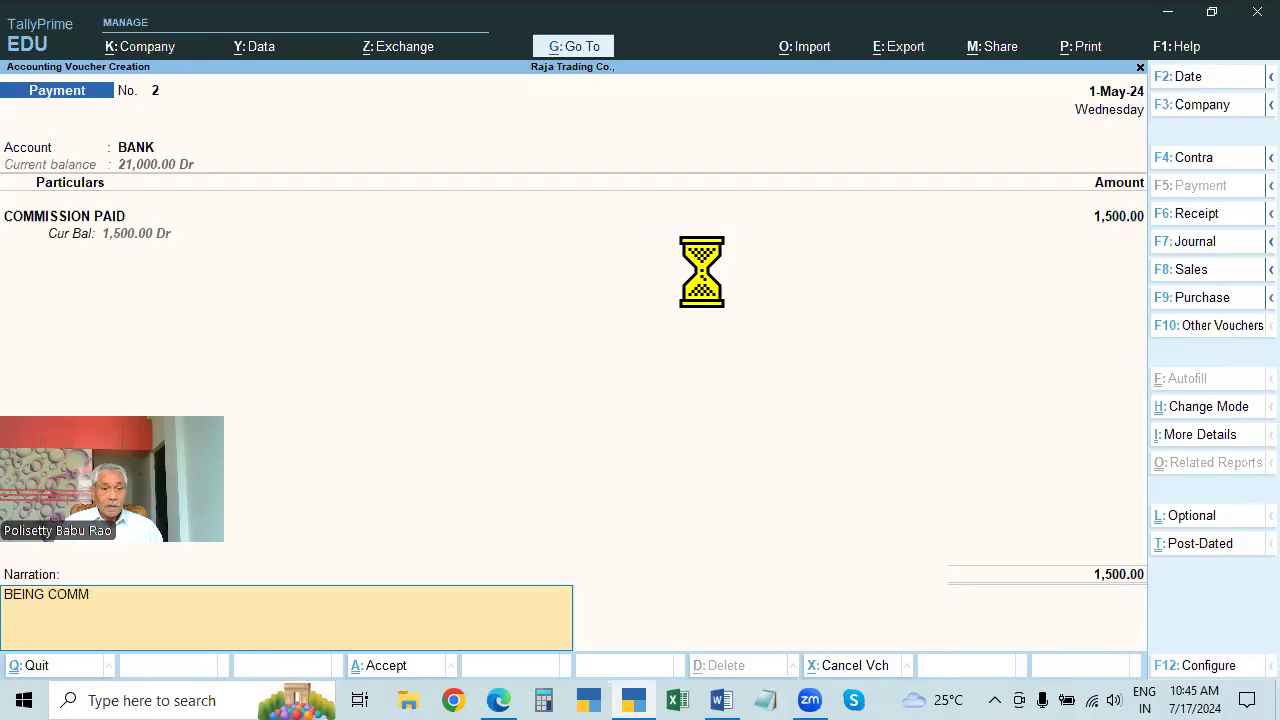
pyautogui.write('ISSION PAID BY CHEQEU')
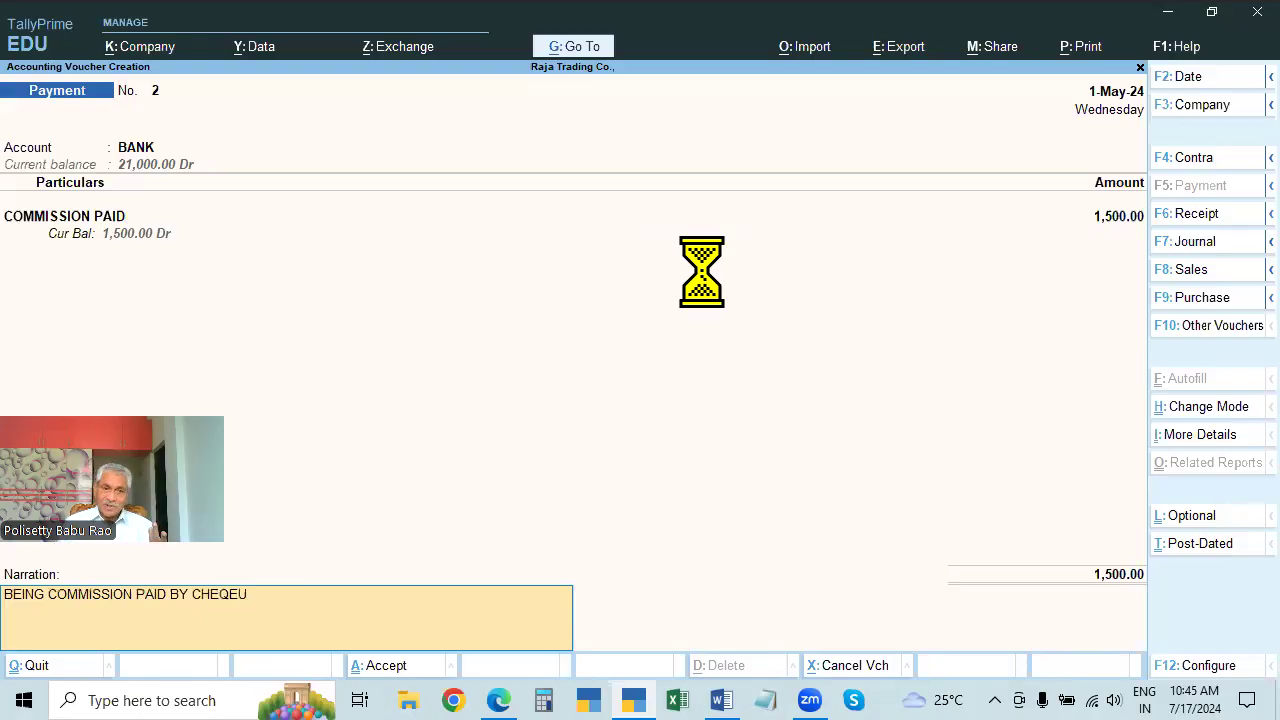
# Correct the last word of the commission payment's narration to CHEQUE and save the voucher.
pyautogui.press('BackSpace')
pyautogui.press('BackSpace')
pyautogui.write('UE')
pyautogui.press('Return')
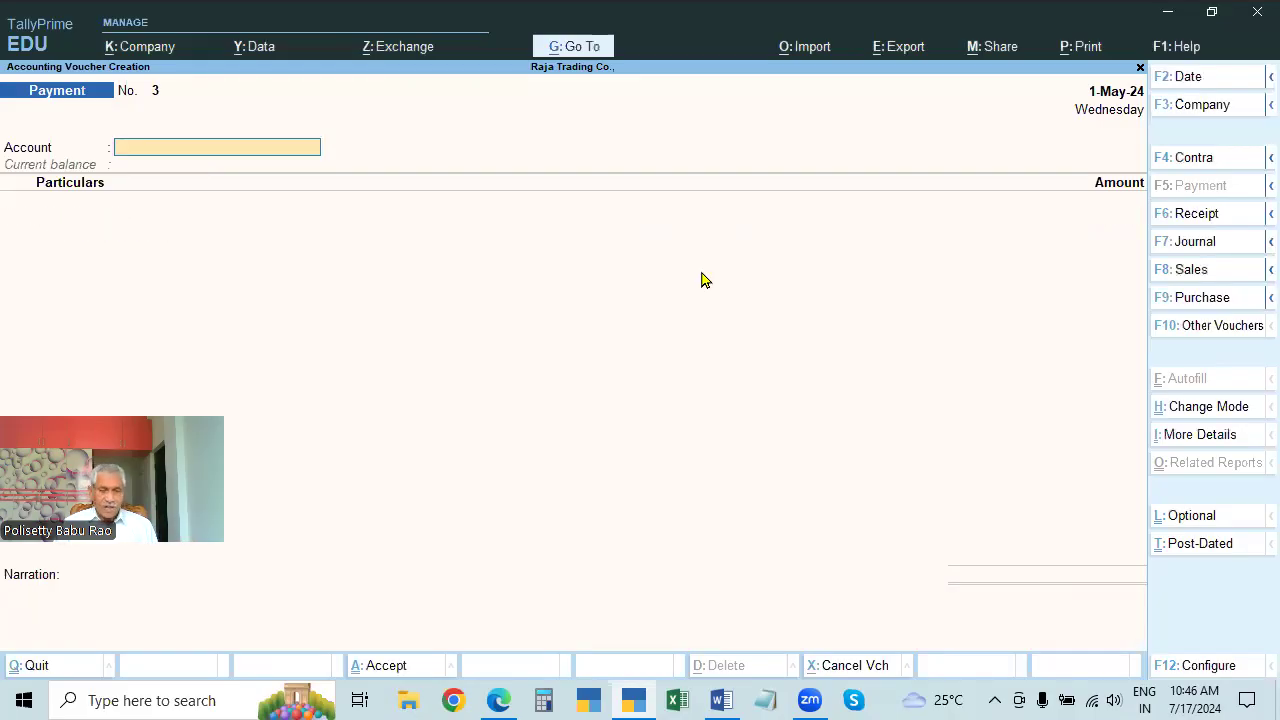
# Check transaction 5 in the practice problems PDF and set Cash as the new payment voucher's account in TallyPrime.
pyautogui.hotkey('alt', 'Tab')
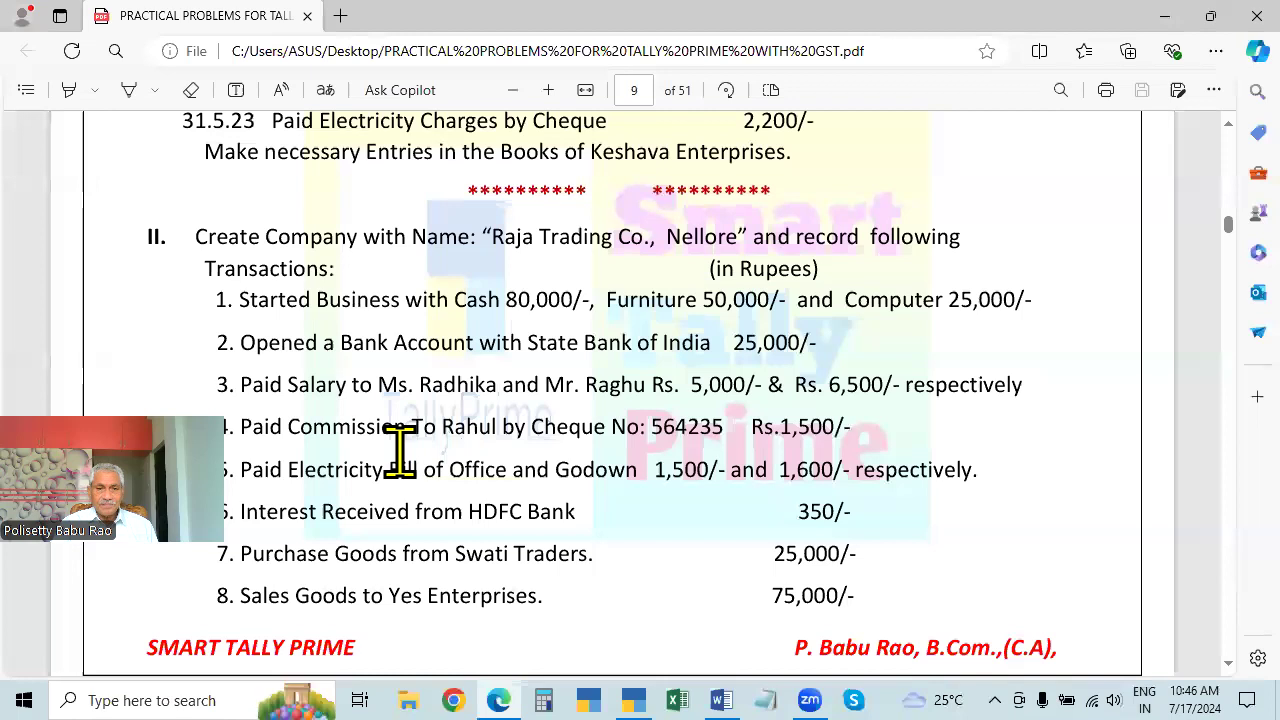
pyautogui.scroll(-2, 423, 500)
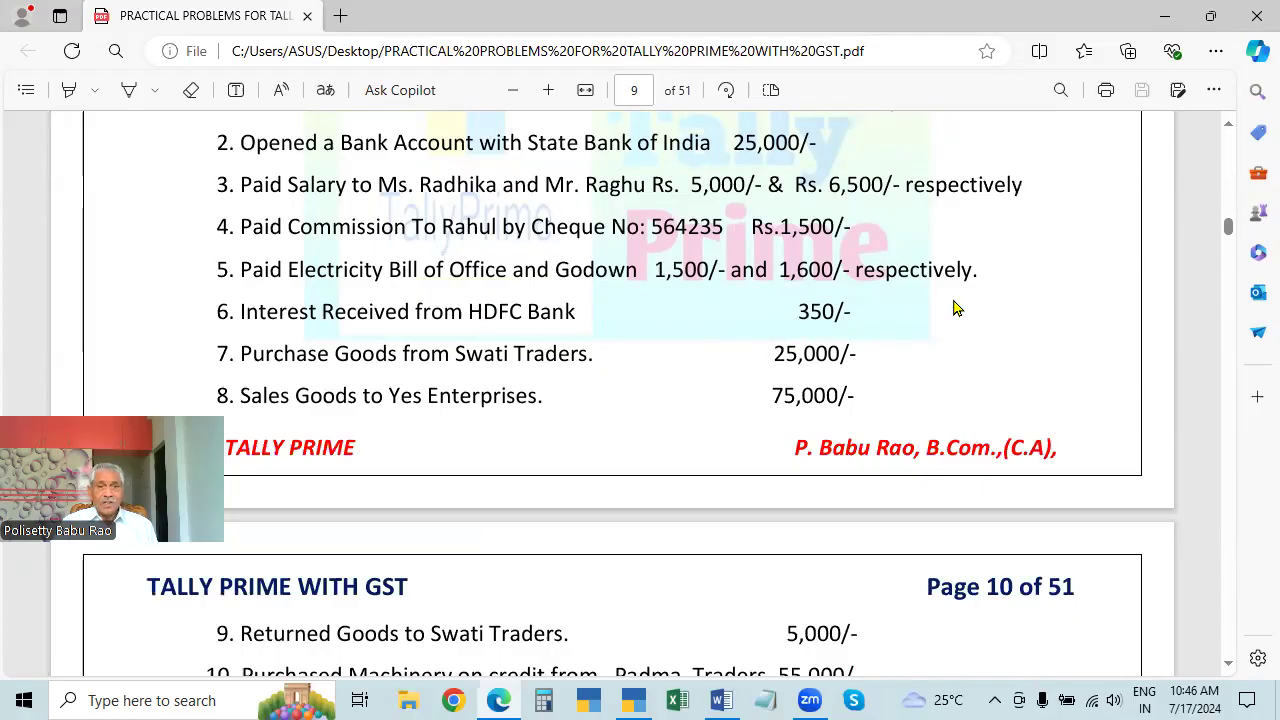
pyautogui.hotkey('alt', 'Tab')
pyautogui.write('cash')
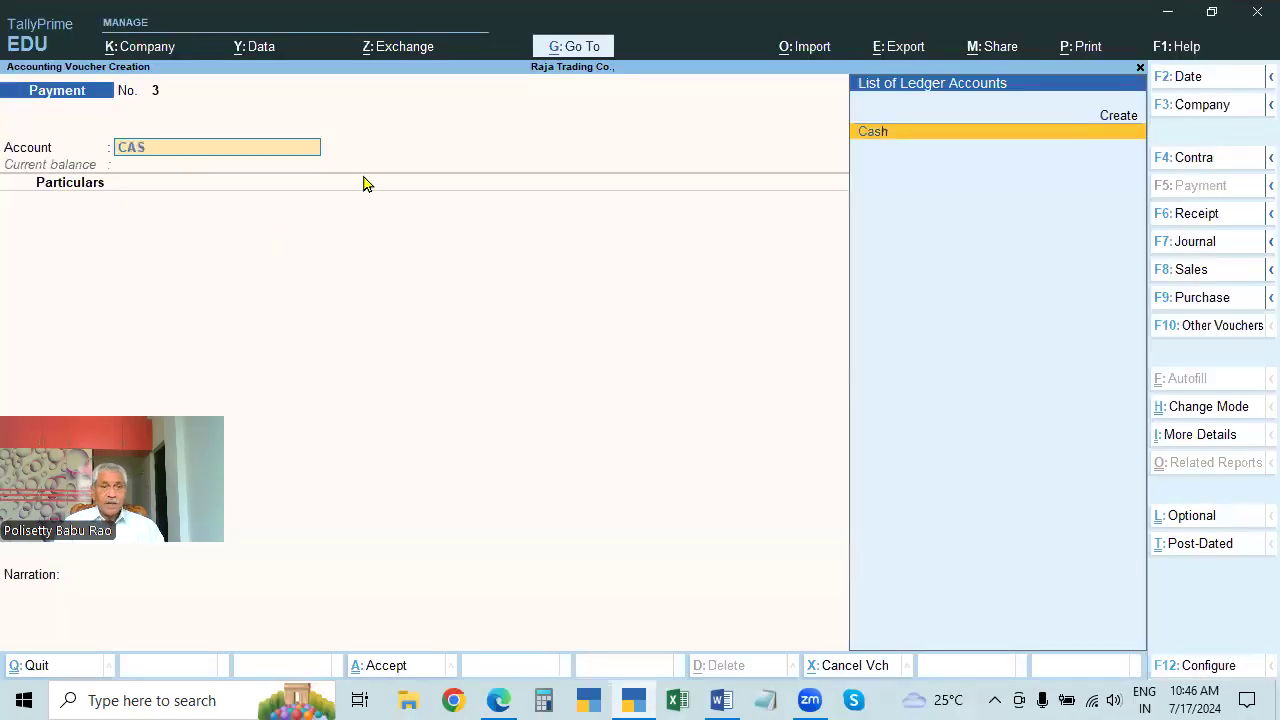
pyautogui.press('Return')
# Recheck transaction 5 in the PDF and start a new ledger named GODOWN RENT from the payment voucher, without an alias.
pyautogui.hotkey('alt', 'Tab')
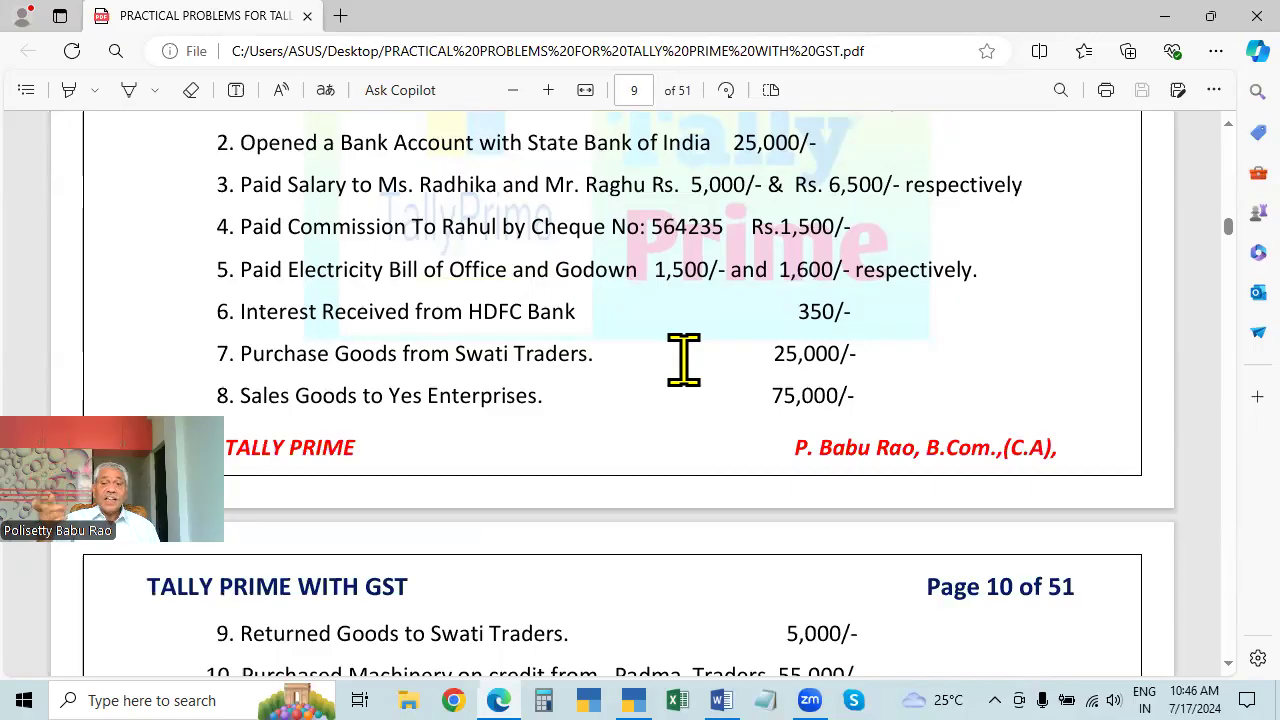
pyautogui.hotkey('alt', 'Tab')
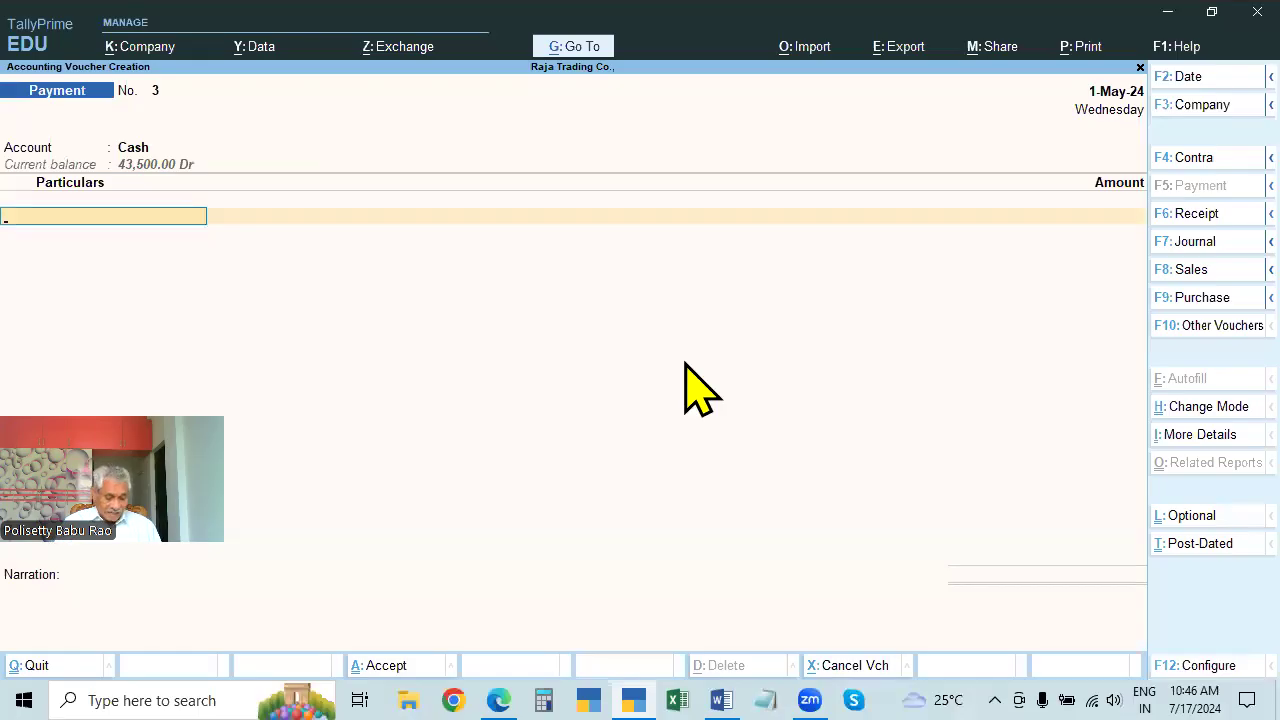
pyautogui.hotkey('alt', 'c')
pyautogui.write('GOWO')
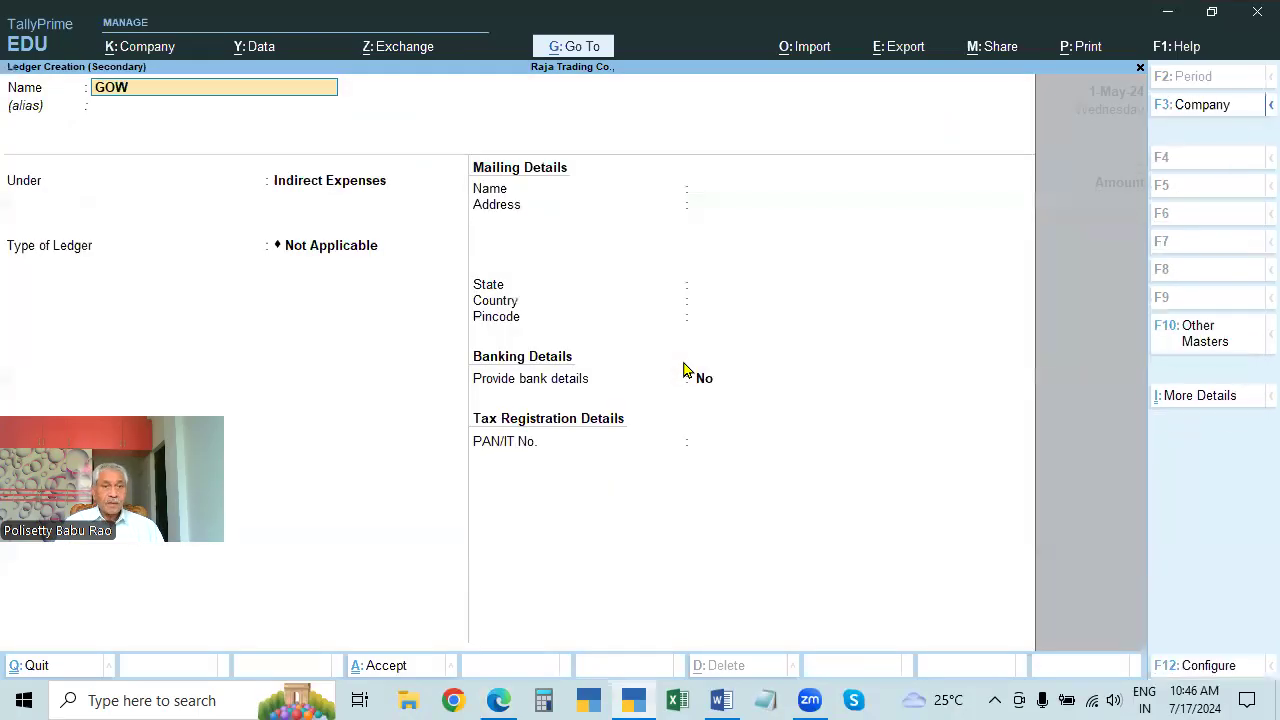
pyautogui.press('BackSpace')
pyautogui.press('BackSpace')
pyautogui.write('DOWN RENT')
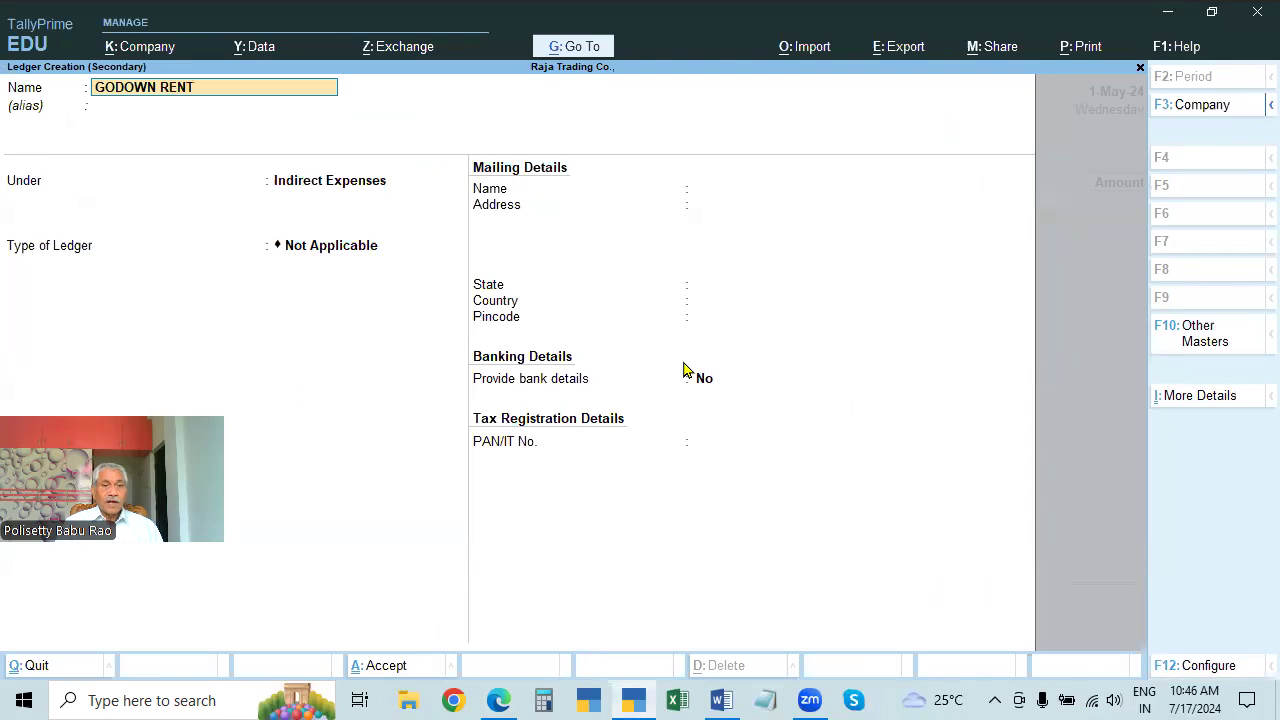
pyautogui.press('Return')
pyautogui.press('Return')
# Place the GODOWN RENT ledger under Direct Expenses and save it into the voucher's first line.
pyautogui.write('DI')
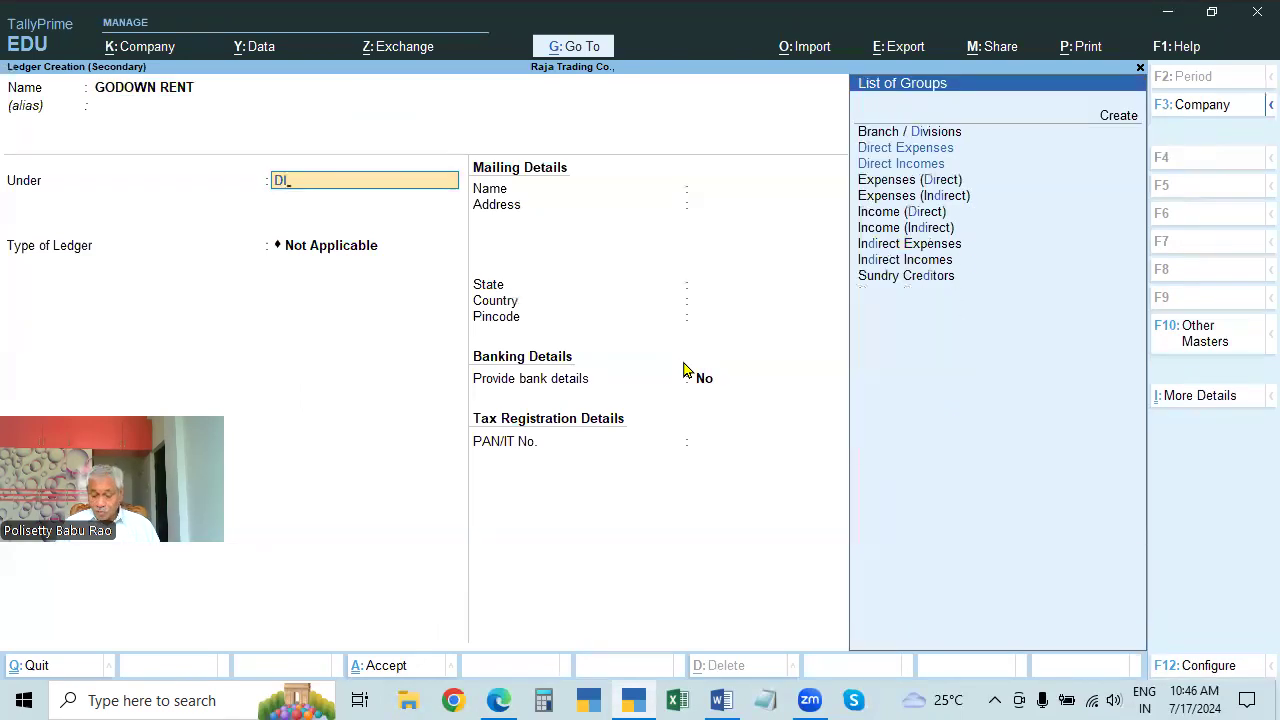
pyautogui.press('Down')
pyautogui.press('Down')
pyautogui.press('Up')
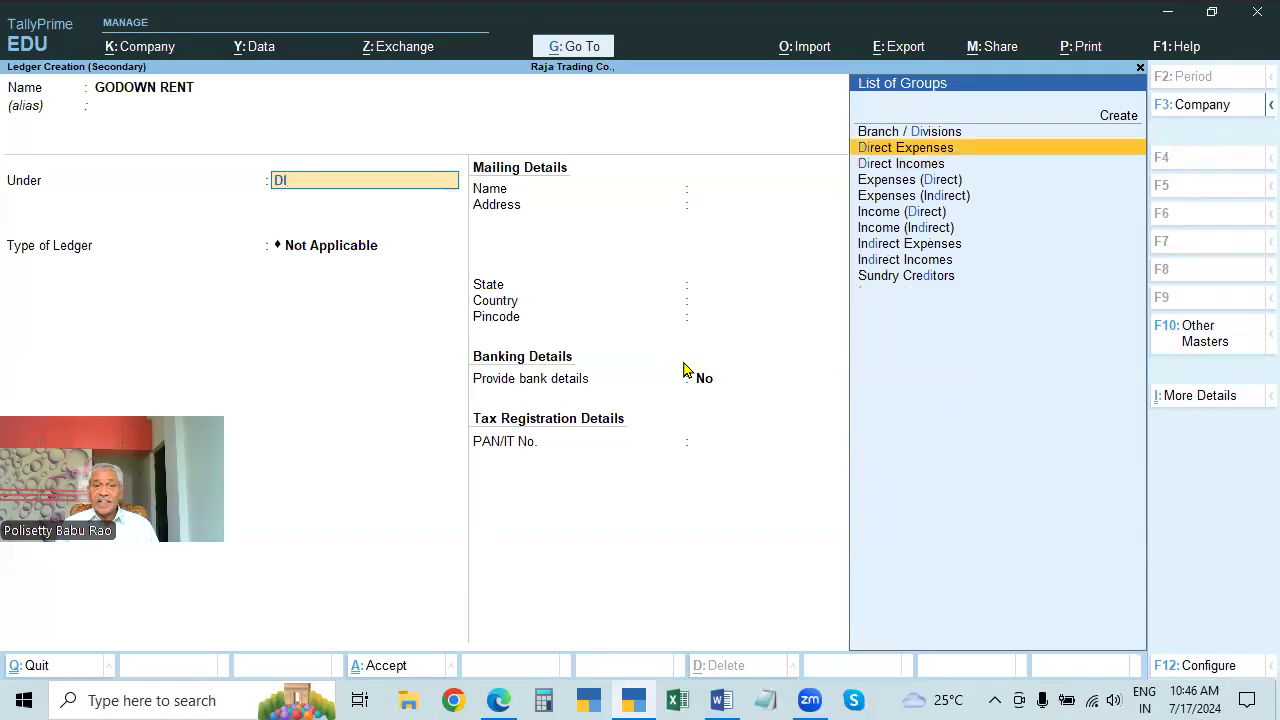
pyautogui.press('Return')
pyautogui.hotkey('ctrl', 'a')
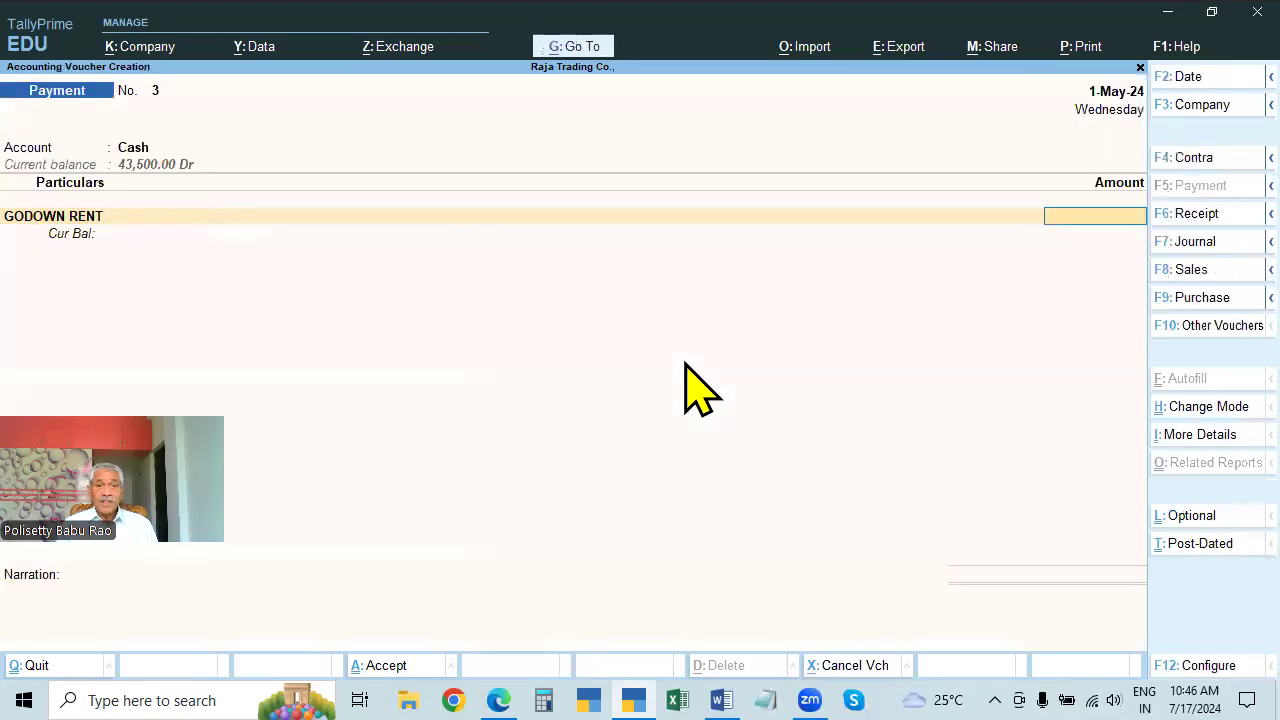
# Look up the godown amount in the PDF and enter 1600 for GODOWN RENT.
pyautogui.hotkey('alt', 'Tab')
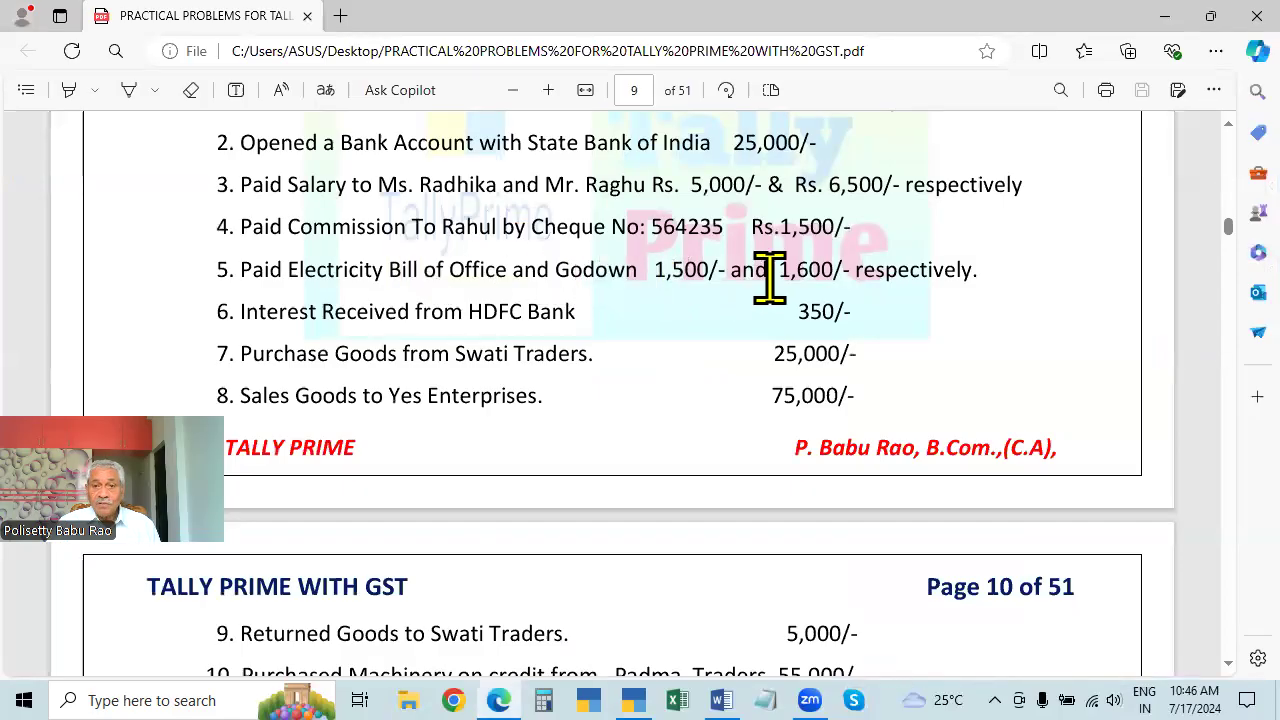
pyautogui.hotkey('alt', 'Tab')
pyautogui.write('1600')
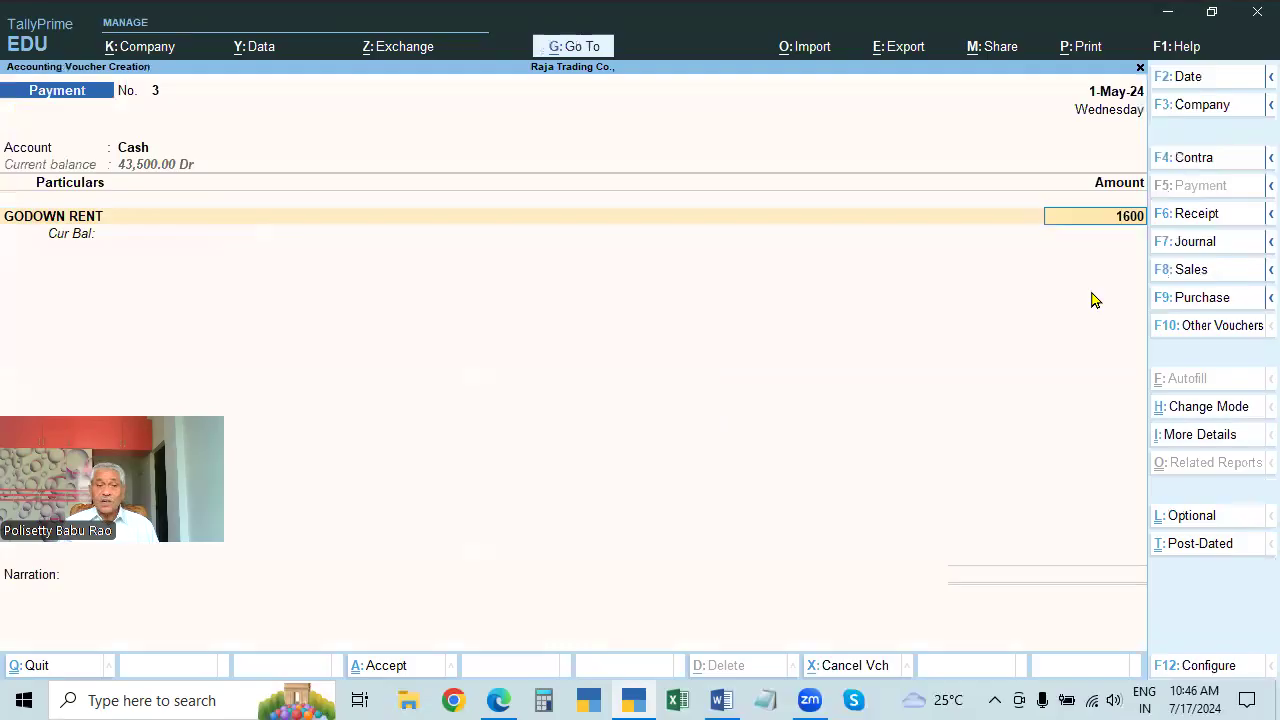
pyautogui.press('Return')
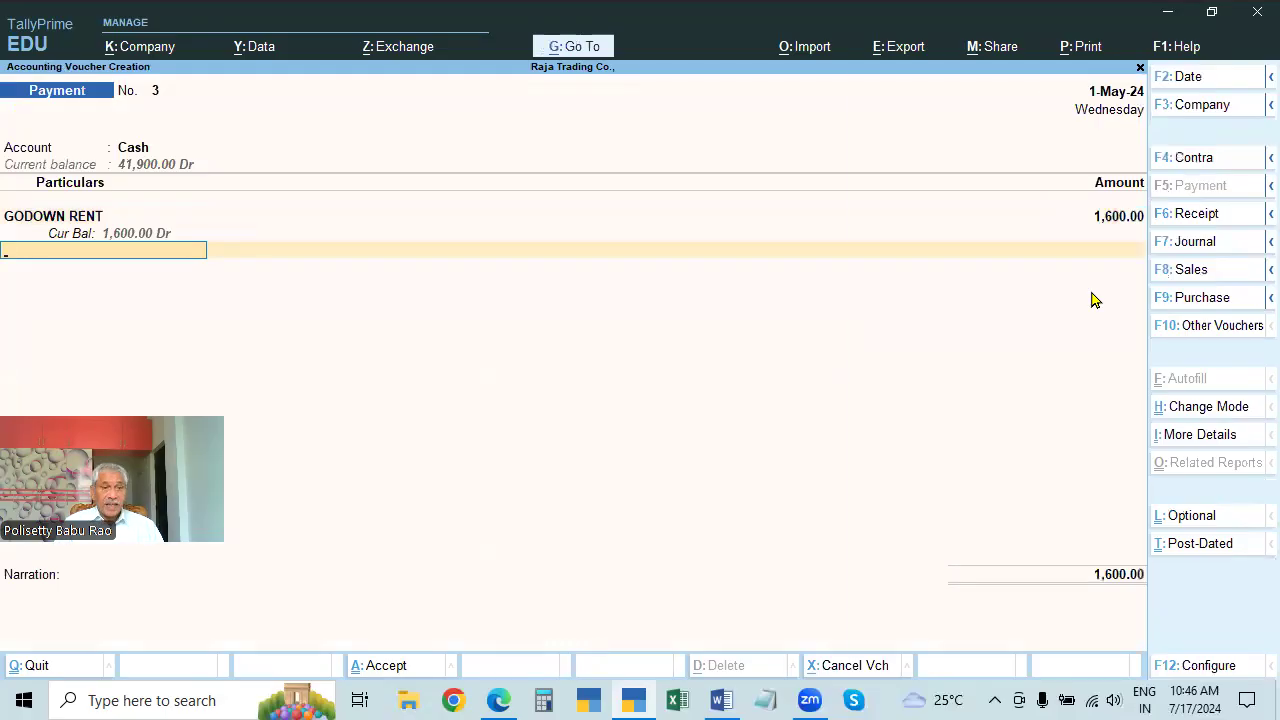
pyautogui.write('of')
pyautogui.press('BackSpace')
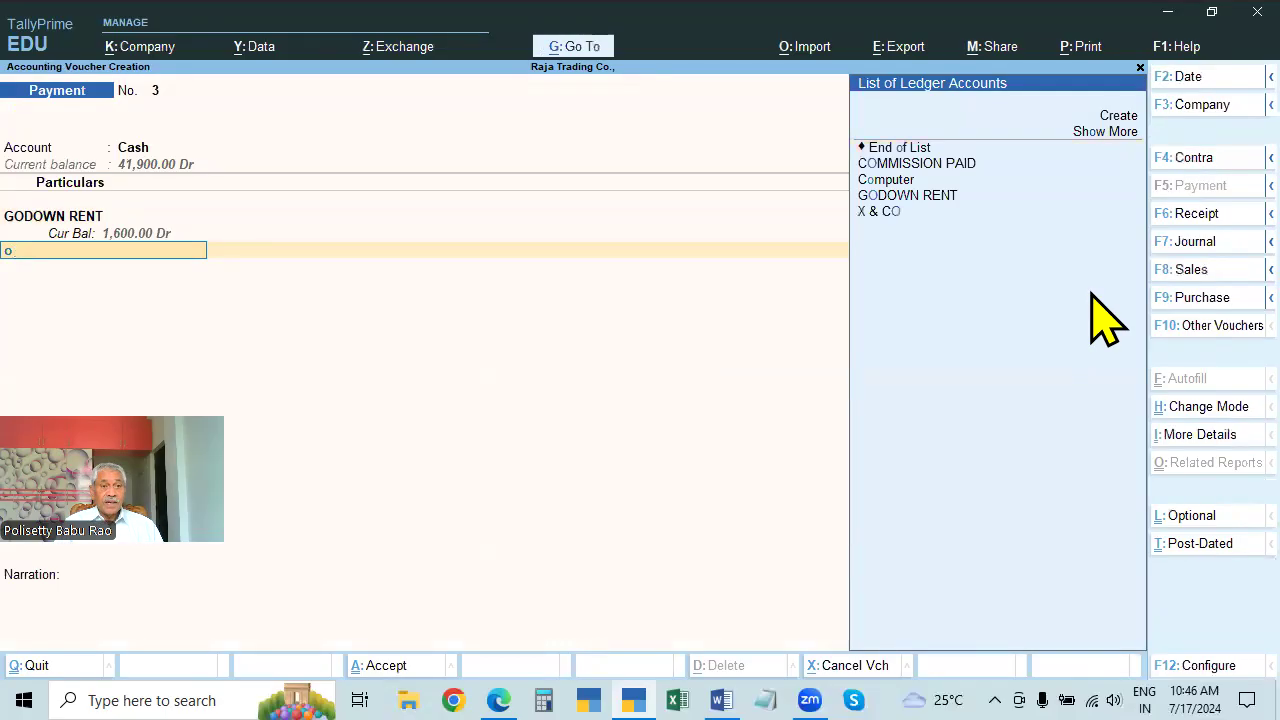
pyautogui.press('BackSpace')
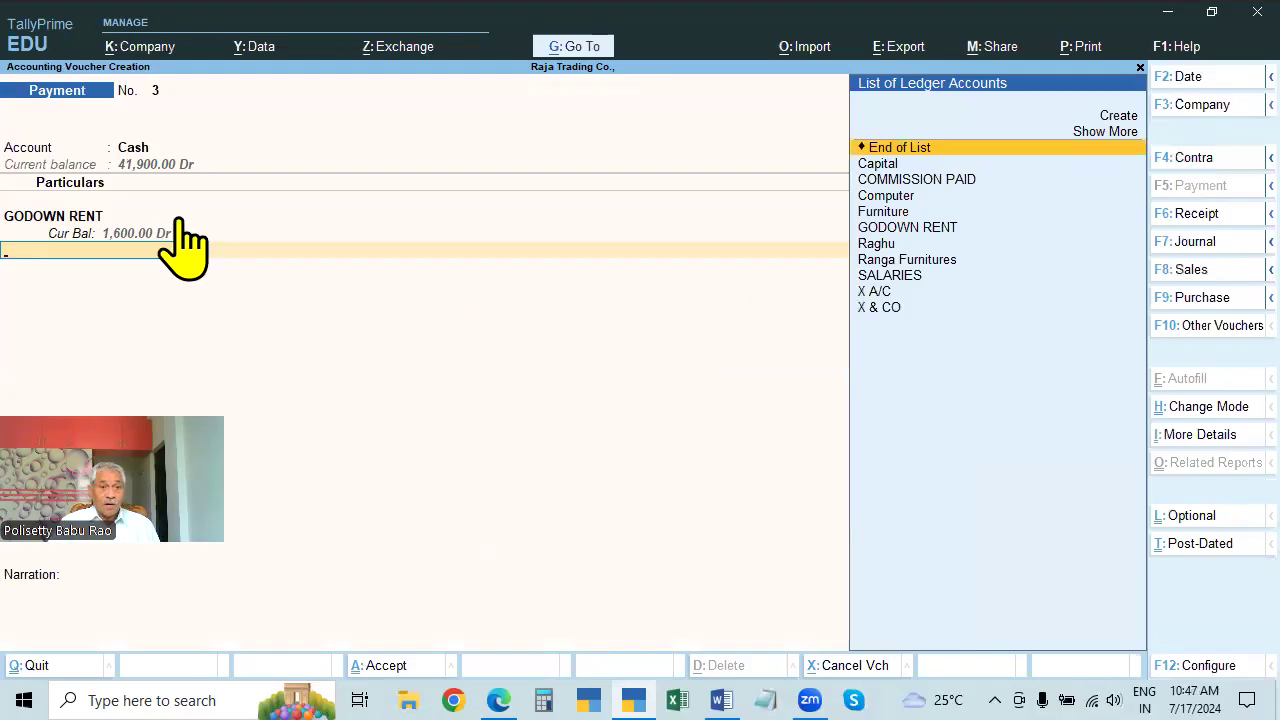
# Create an OFFICE RENT ledger under Indirect Expenses for the voucher's second line.
pyautogui.hotkey('alt', 'c')
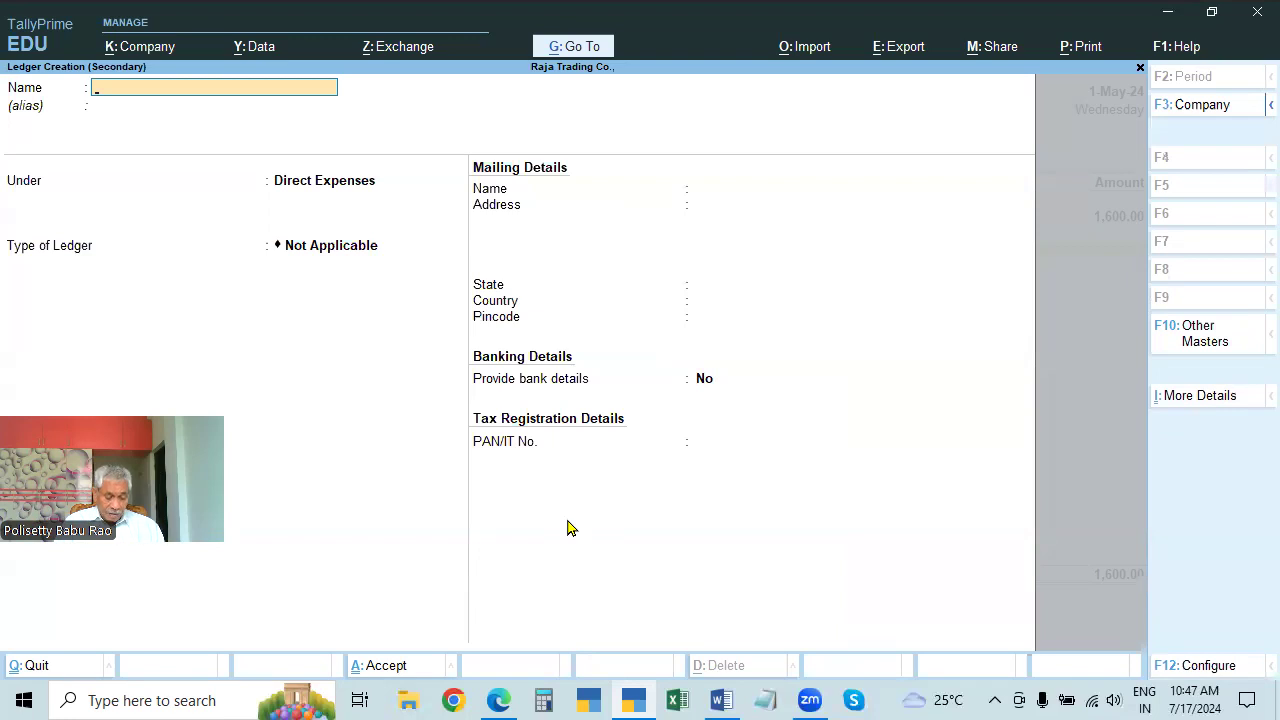
pyautogui.write('OFFICE RENT')
pyautogui.press('Return')
pyautogui.press('Return')
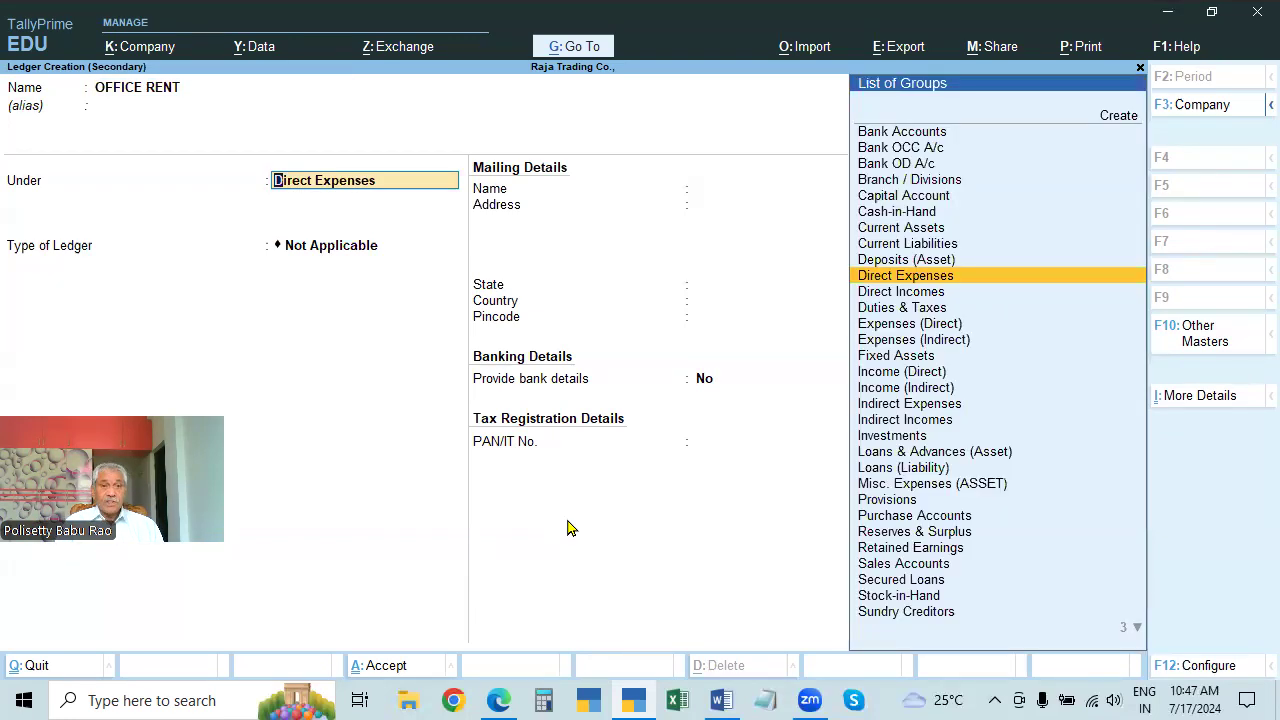
pyautogui.write('IN')
pyautogui.press('Down')
pyautogui.press('Down')
pyautogui.press('Down')
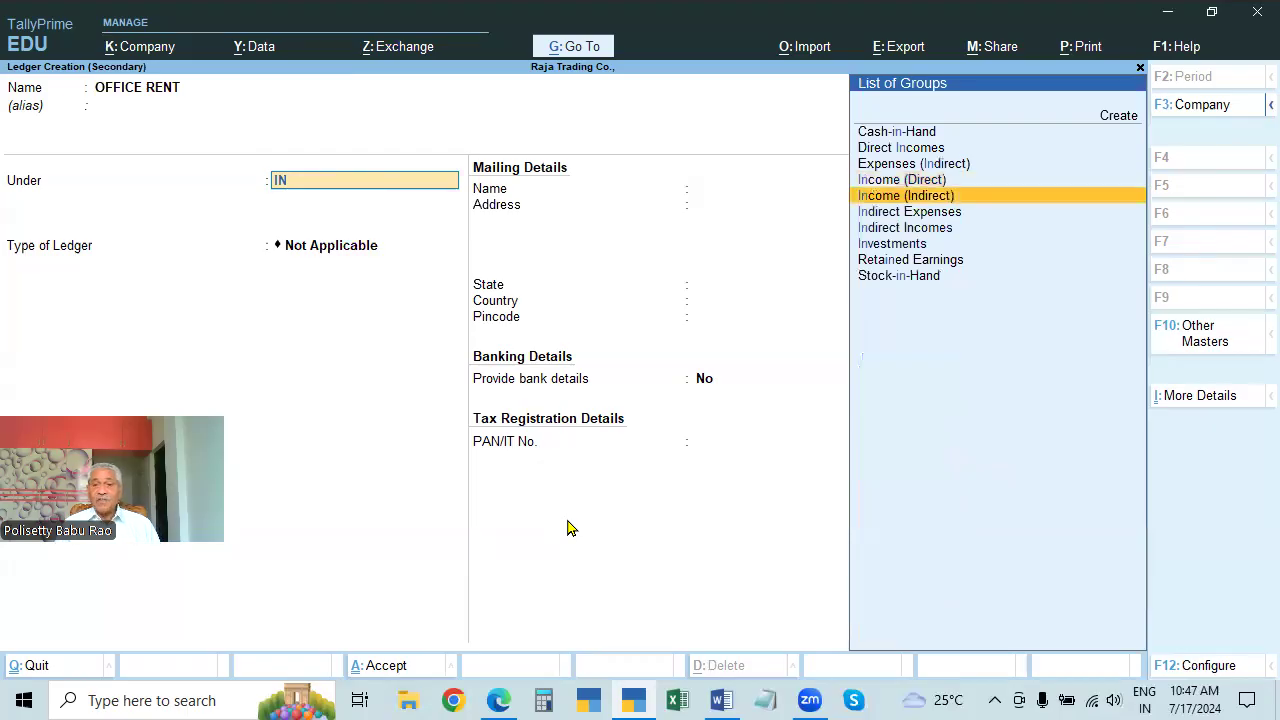
pyautogui.press('Return')
pyautogui.hotkey('ctrl', 'a')
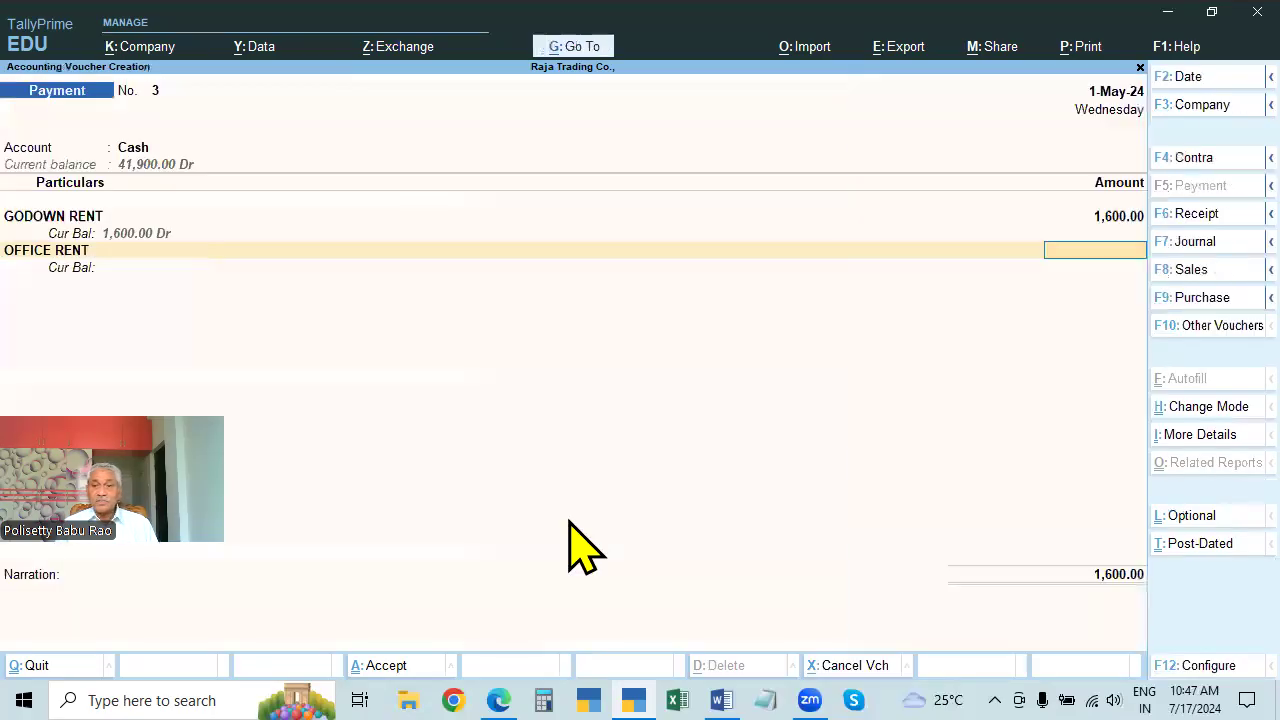
# Enter 1500 as the OFFICE RENT amount, checking it against transaction 5 in the PDF.
pyautogui.write('1500')
pyautogui.hotkey('alt', 'Tab')
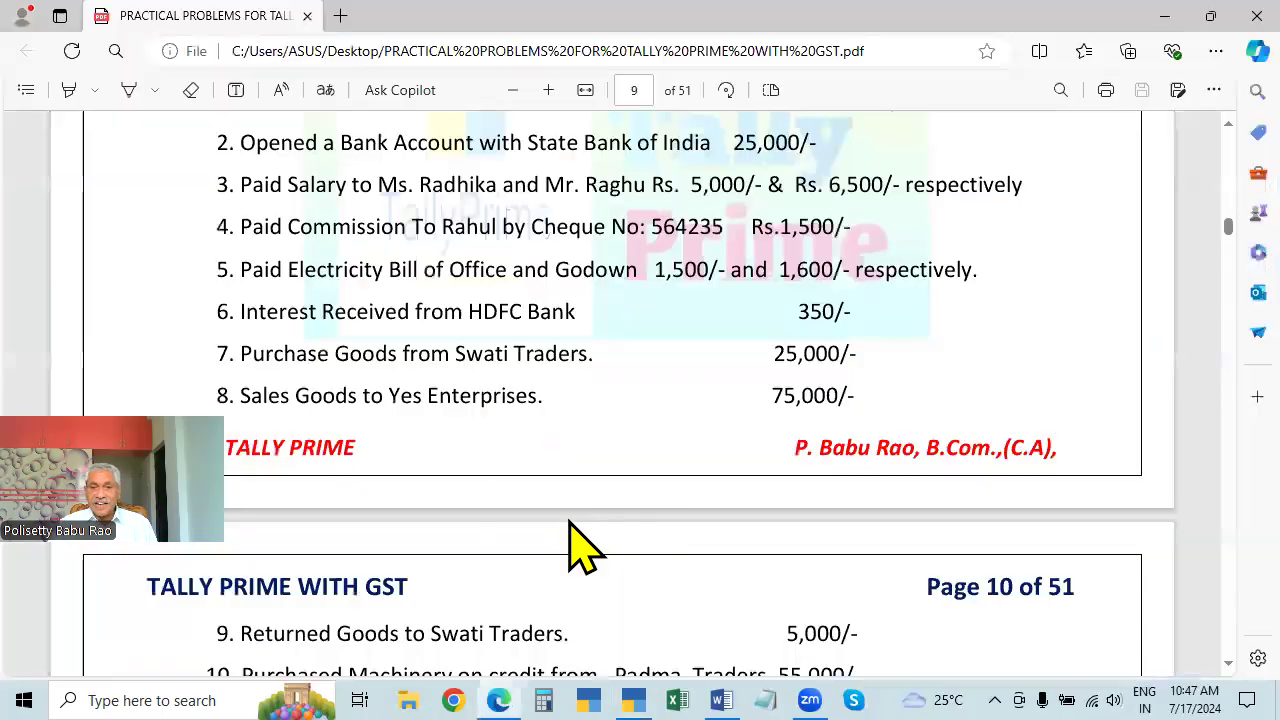
pyautogui.hotkey('alt', 'Tab')
pyautogui.press('Return')
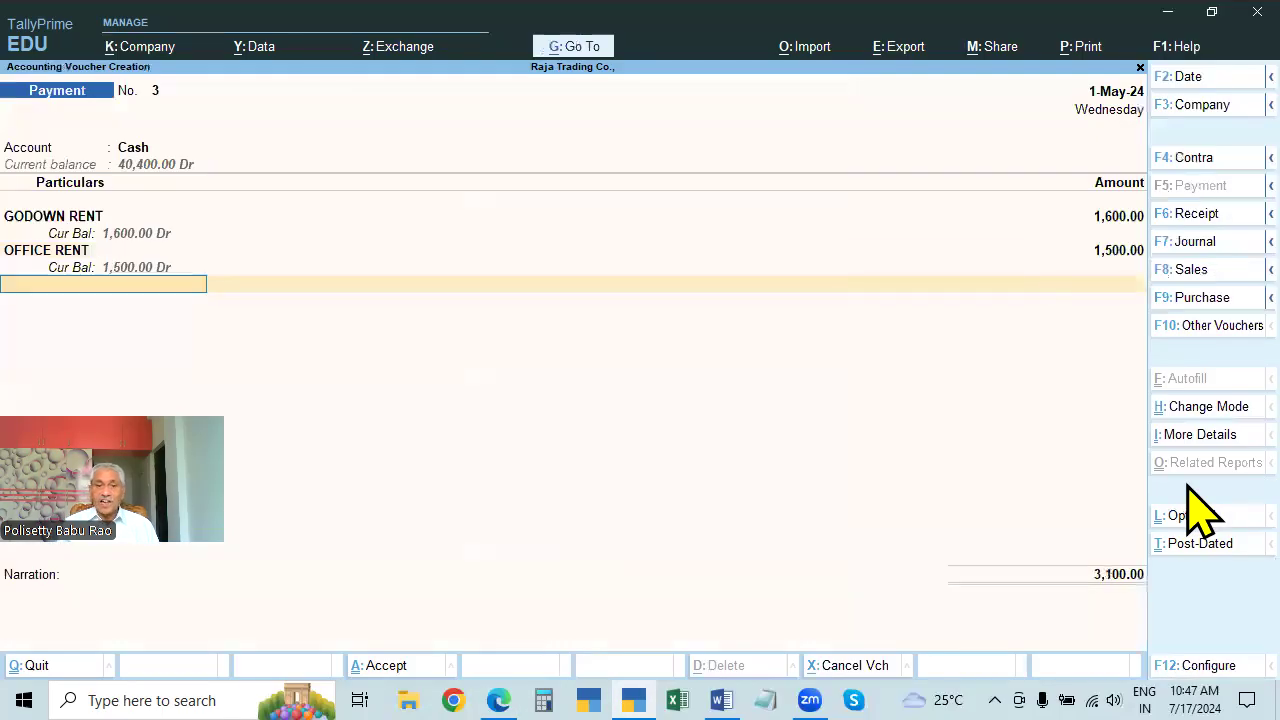
# Add the narration BEING OFFICE AND GODOWN RENT PAID and save the payment voucher.
pyautogui.press('Return')
pyautogui.write('BEING')
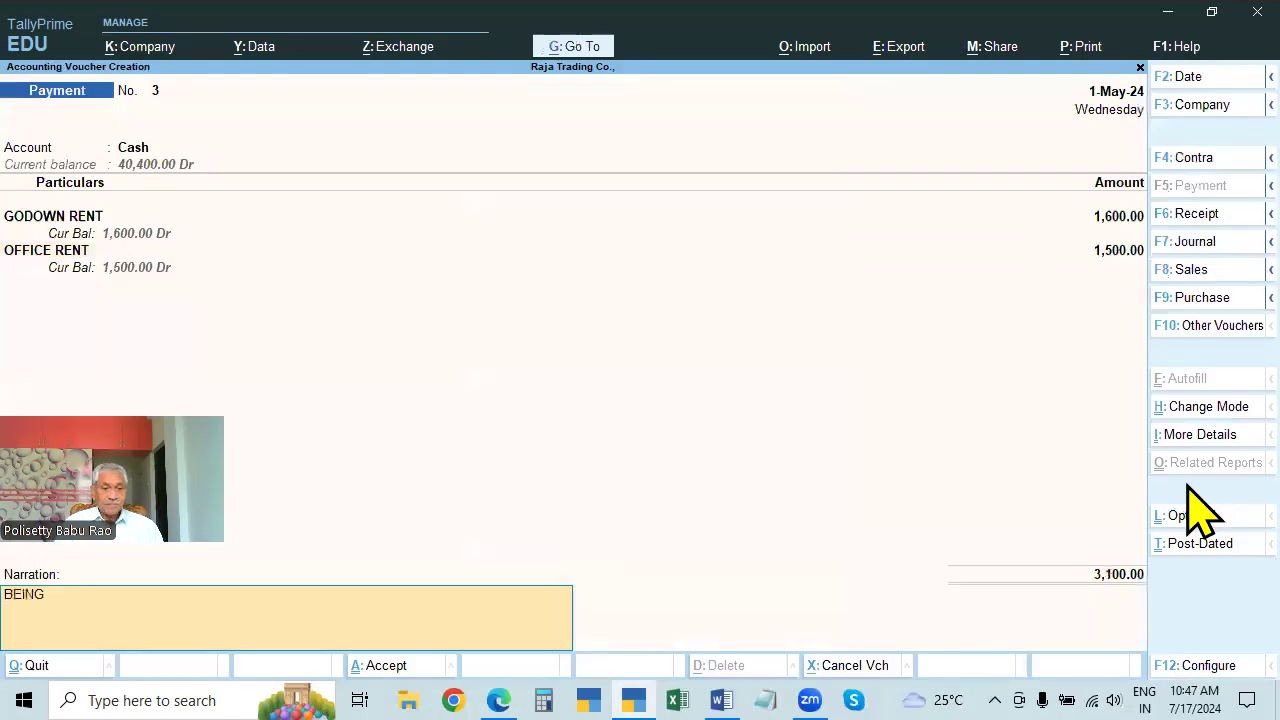
pyautogui.write(' OFFICE AND D')
pyautogui.write('O')
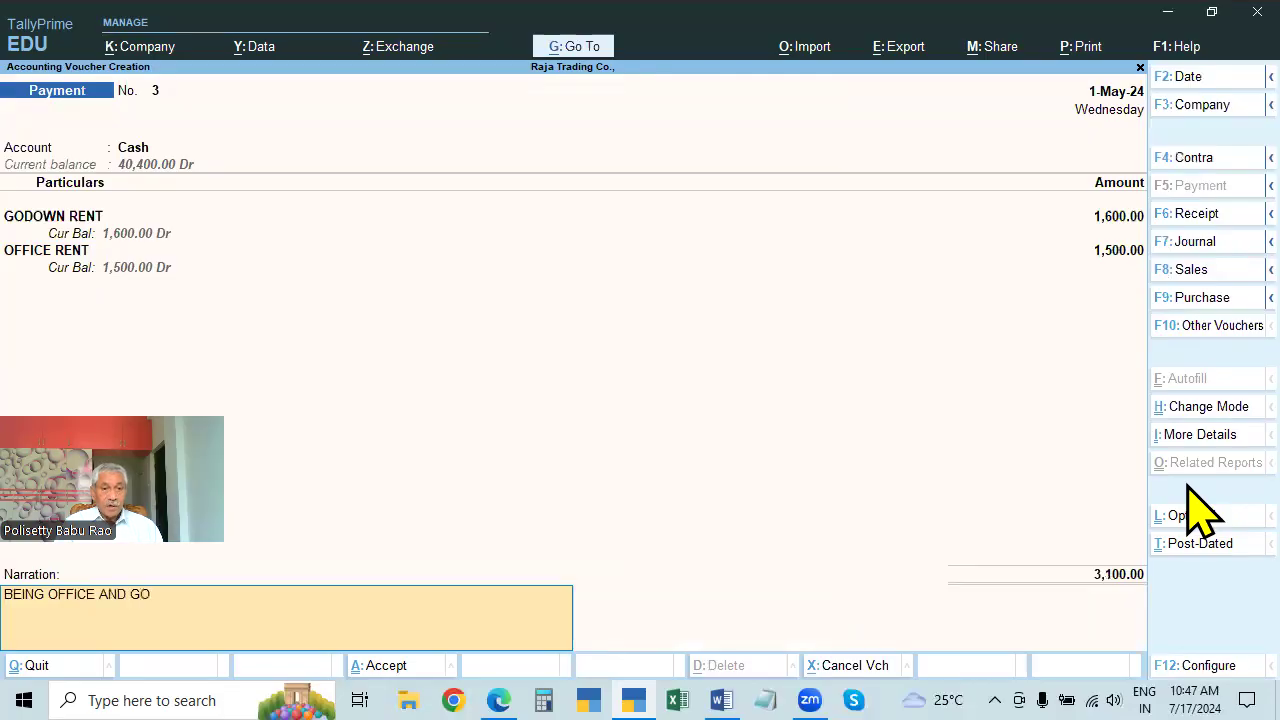
pyautogui.write('DOWN RENT PAID')
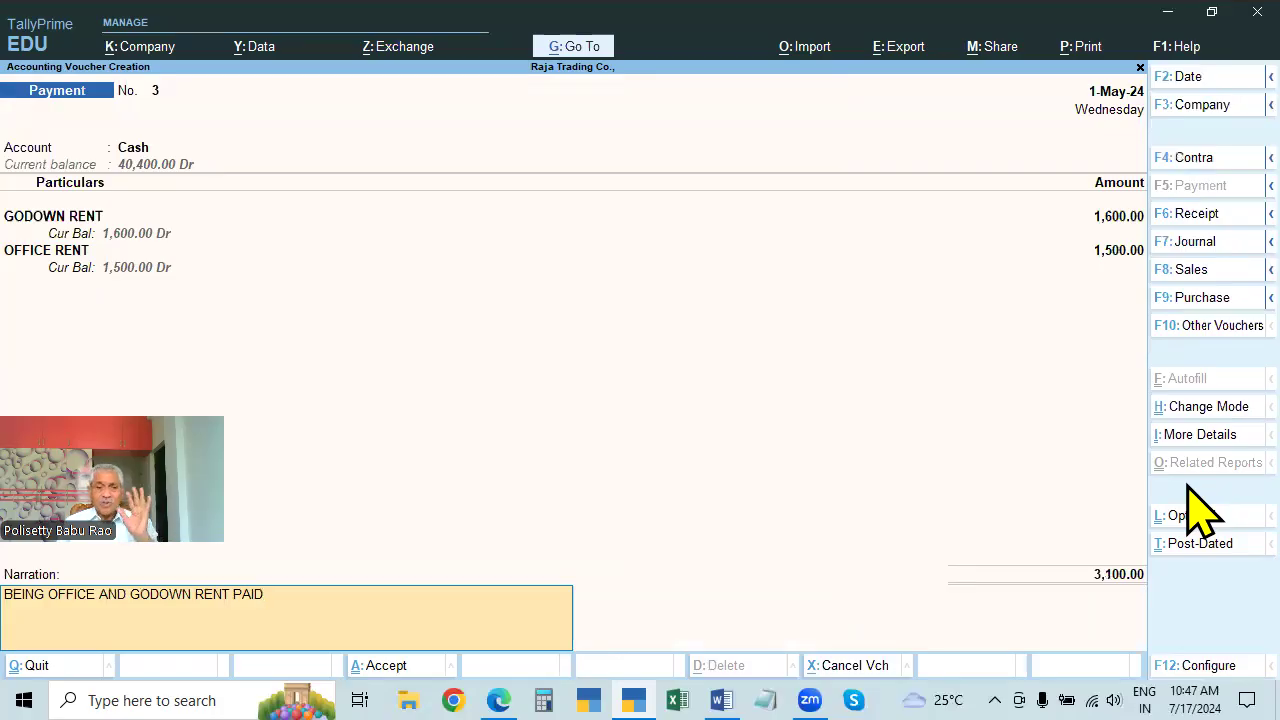
pyautogui.press('Return')
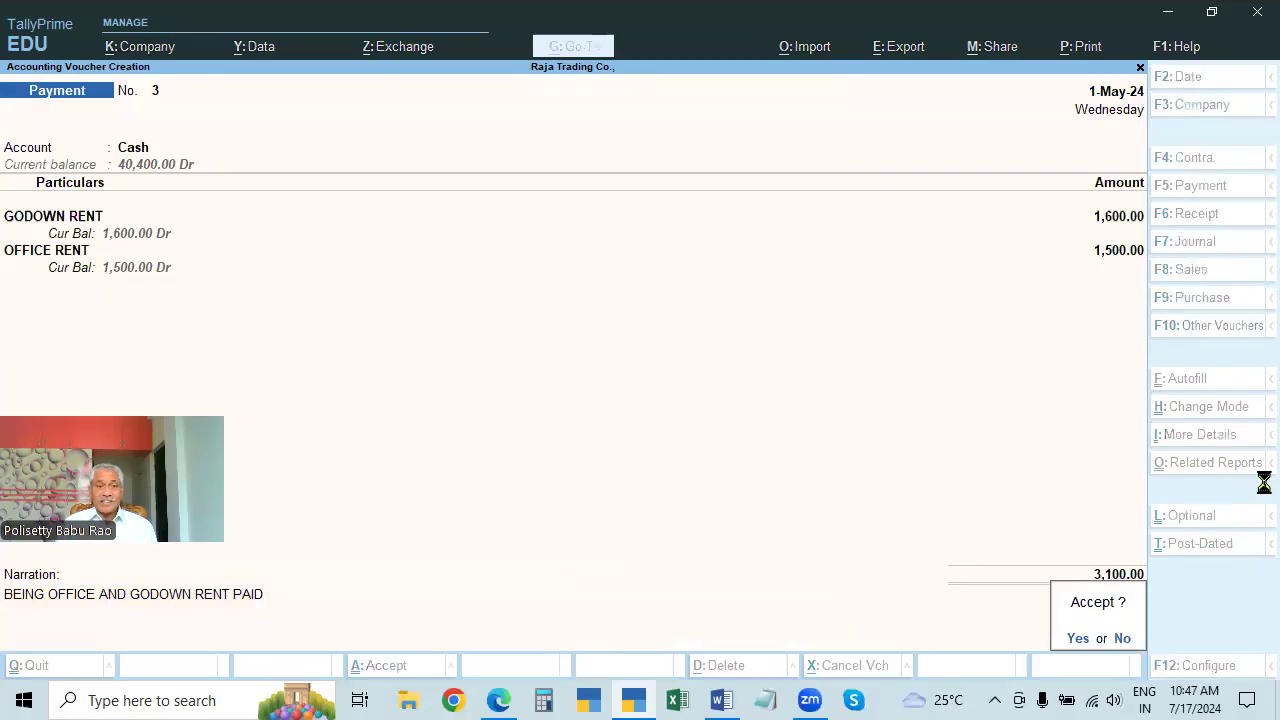
pyautogui.press('Return')
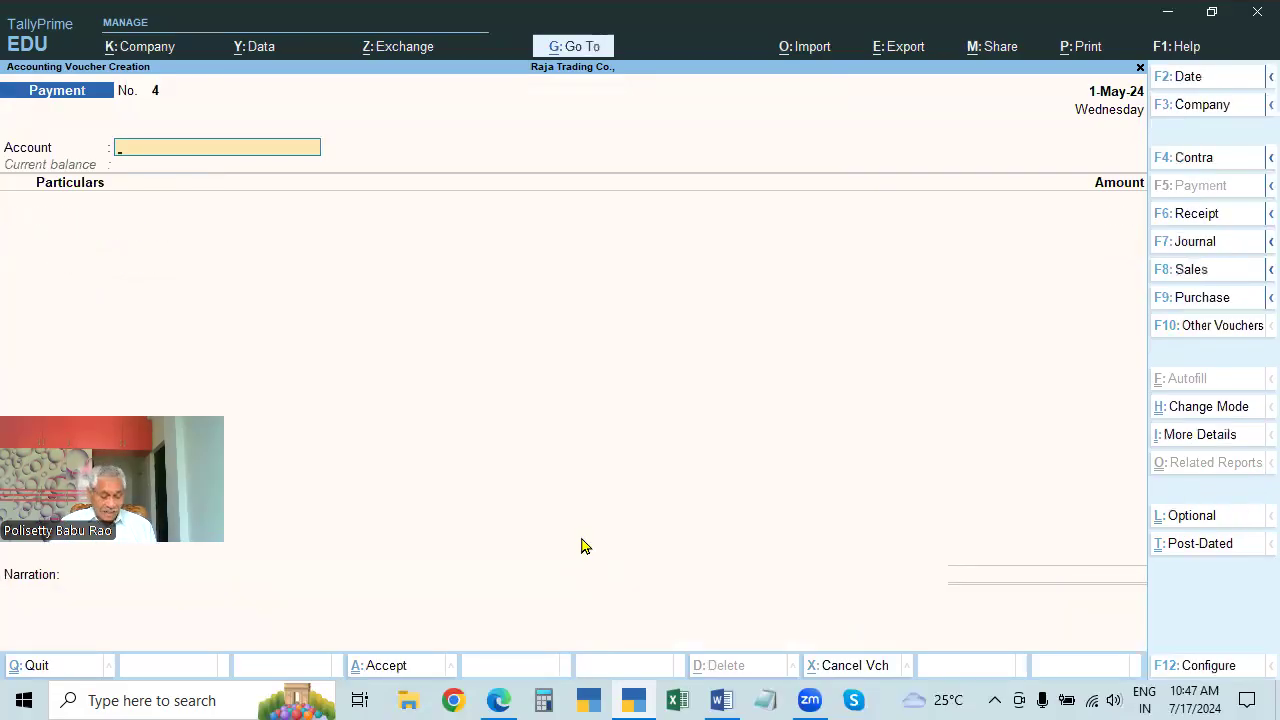
# Reopen payment voucher 3 and compare its ledger names and amounts with transaction 5 in the practice PDF.
pyautogui.hotkey('alt', 'Tab')
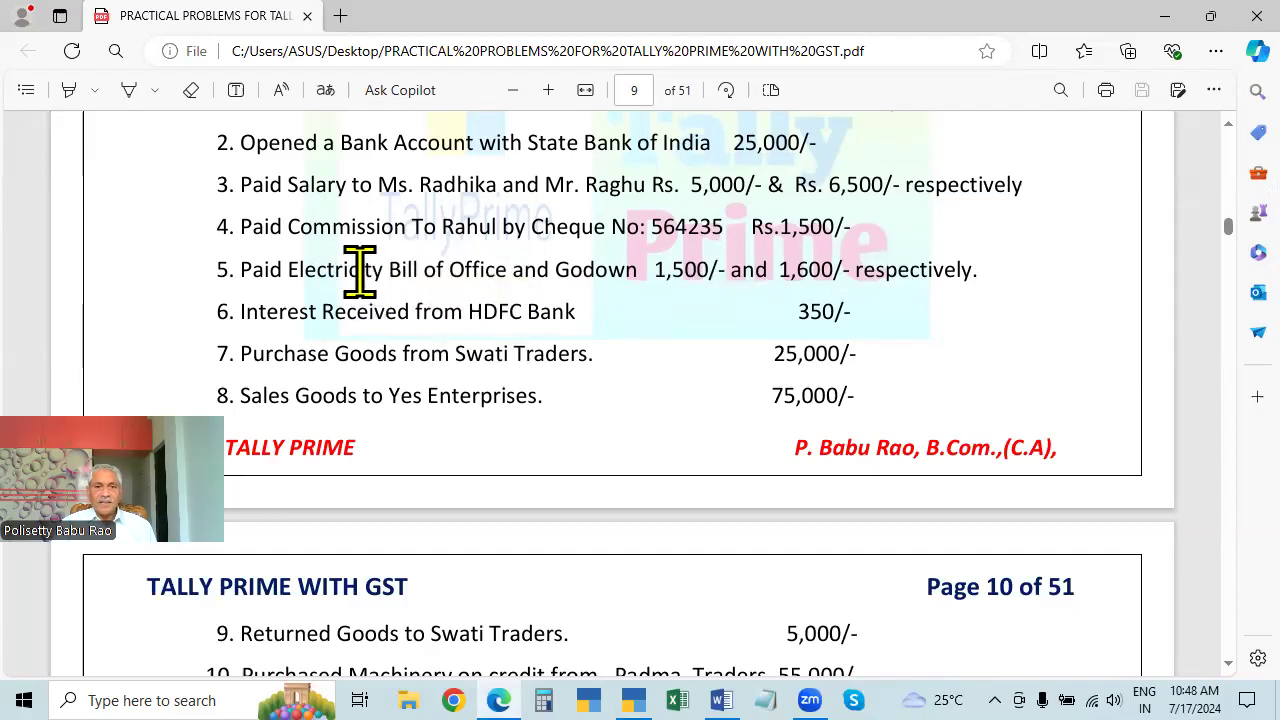
pyautogui.hotkey('alt', 'Tab')
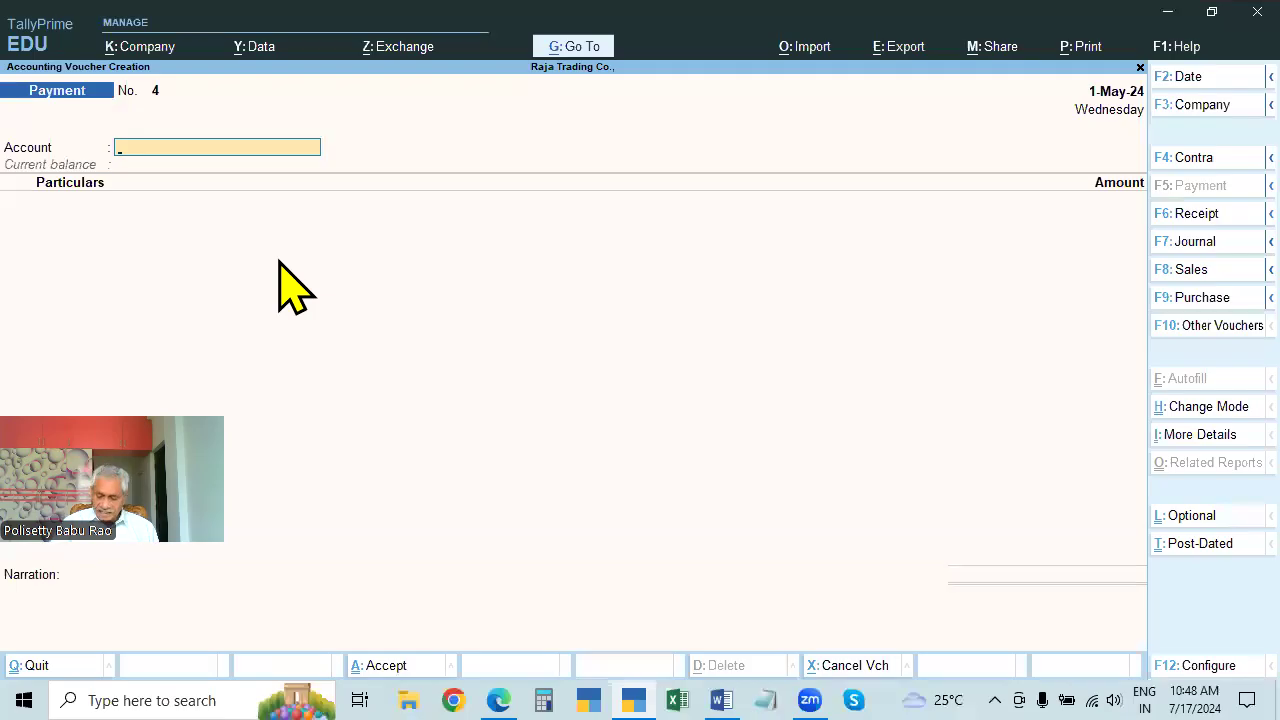
pyautogui.press('pageup')
pyautogui.hotkey('alt', 'Tab')
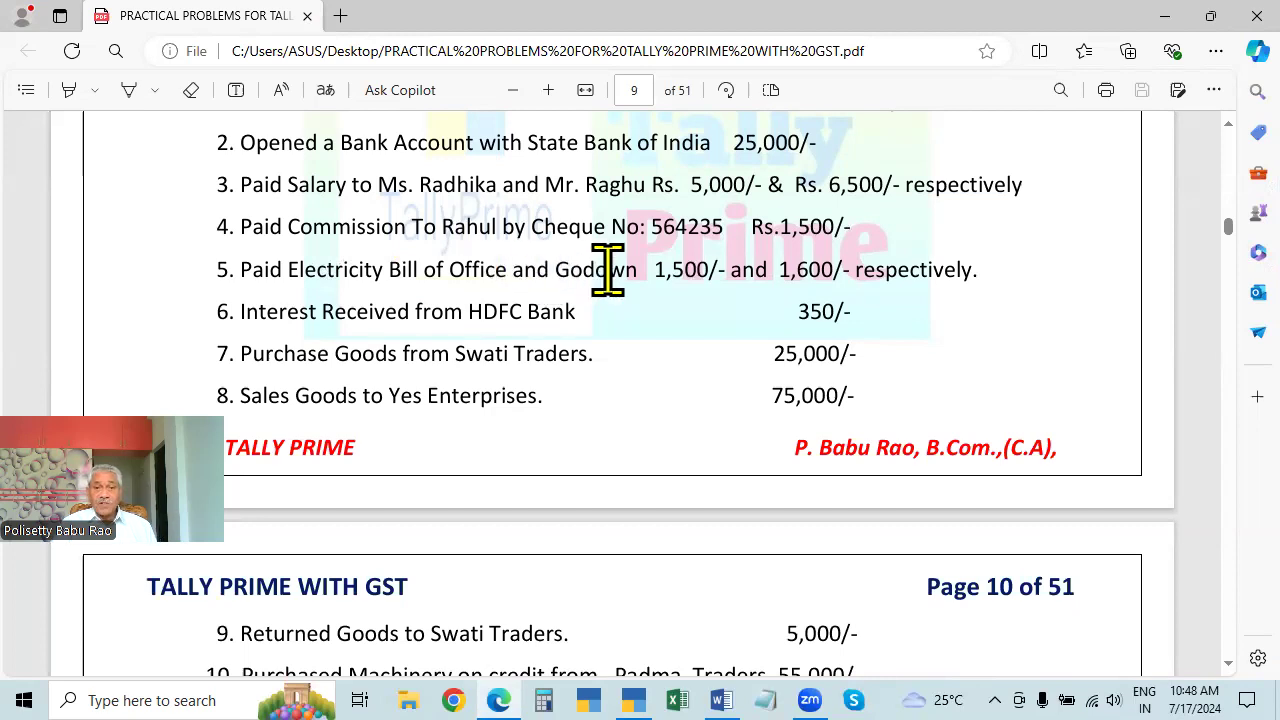
pyautogui.hotkey('alt', 'Tab')
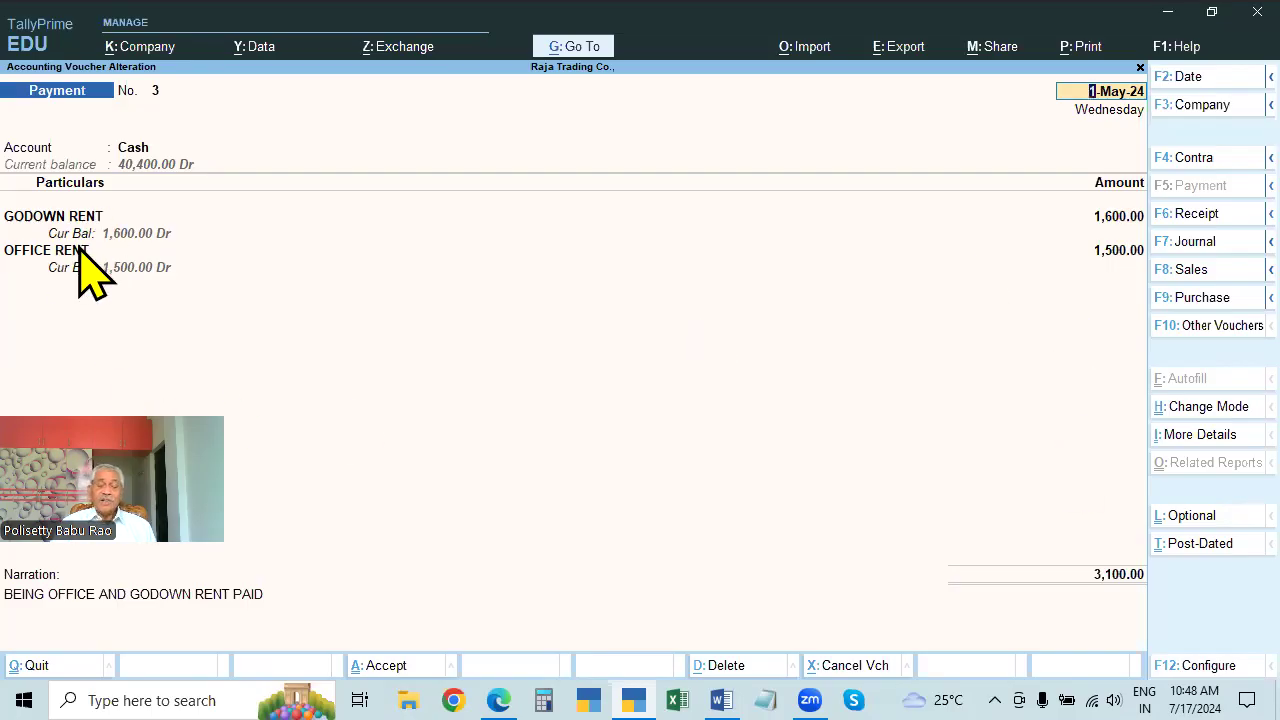
pyautogui.hotkey('alt', 'Tab')
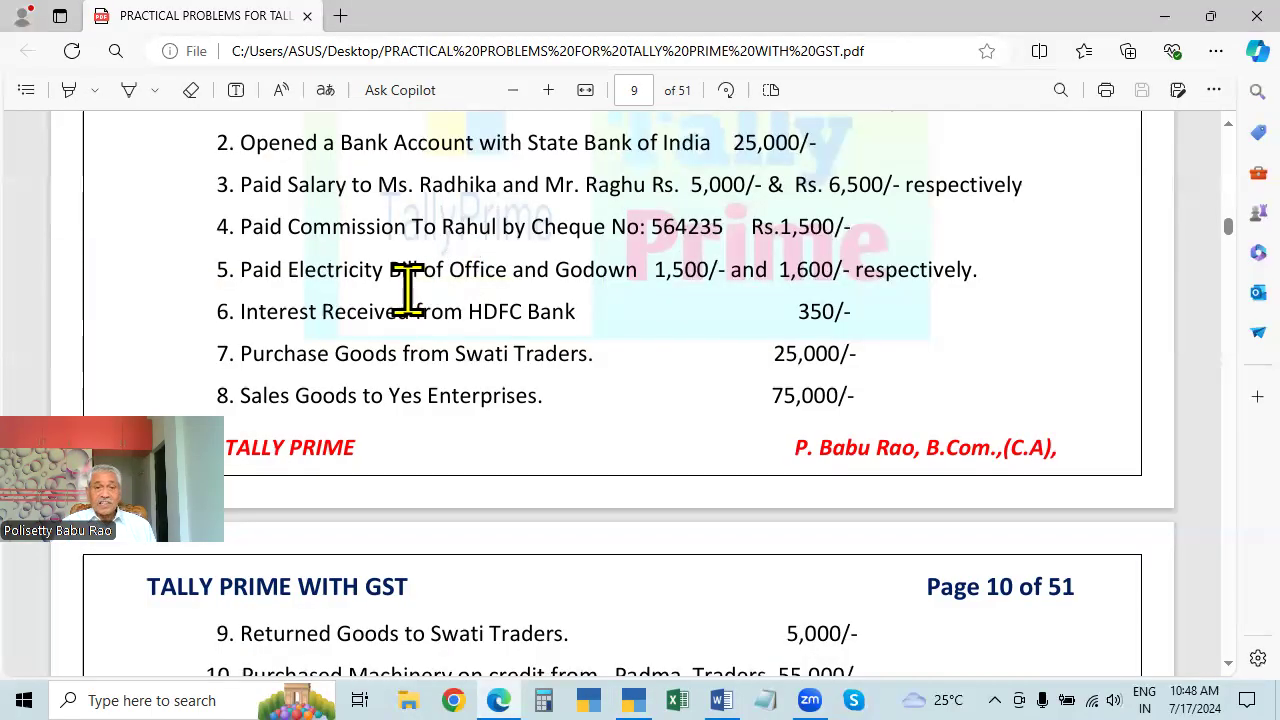
pyautogui.hotkey('alt', 'Tab')
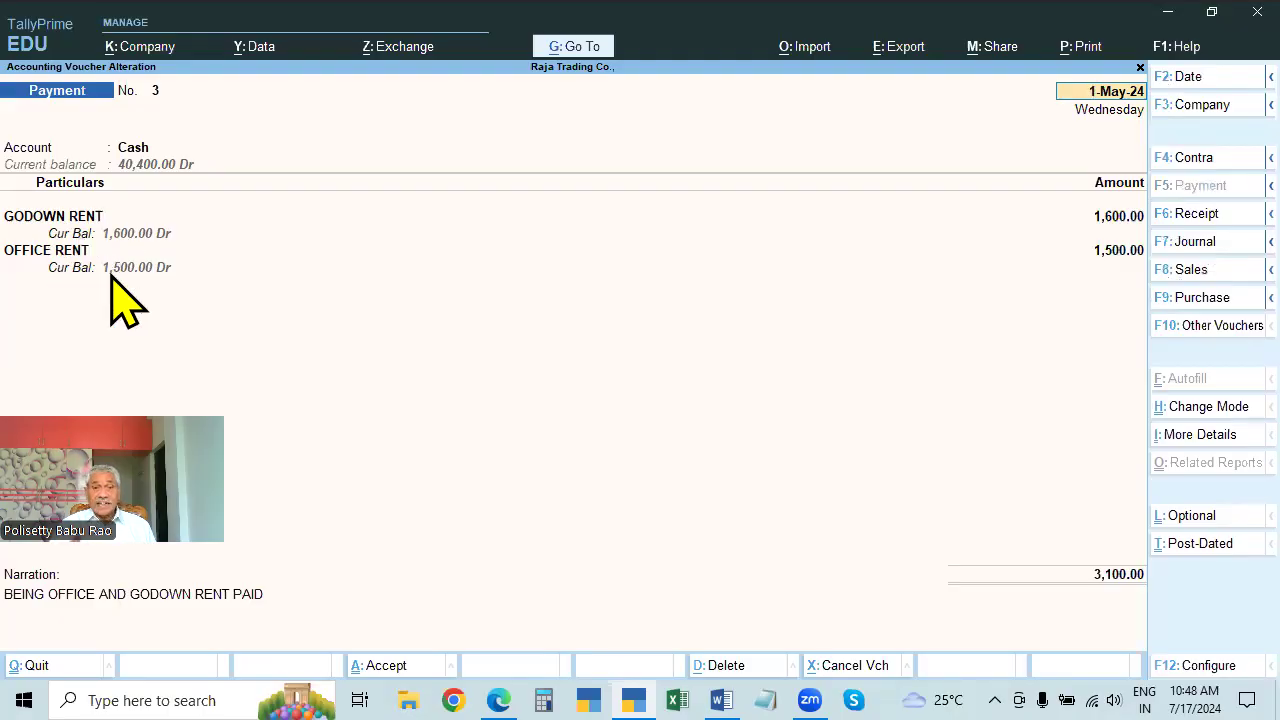
pyautogui.press('ctrl')
pyautogui.hotkey('alt', 'Tab')
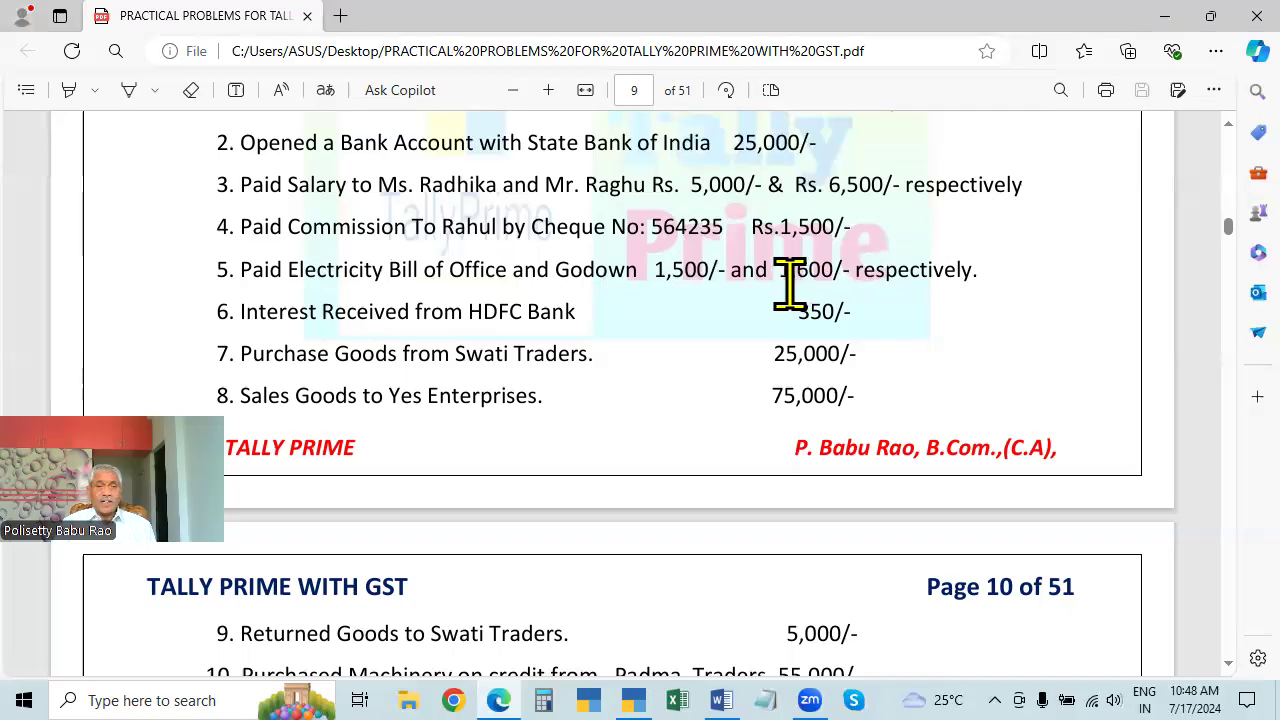
pyautogui.hotkey('alt', 'Tab')
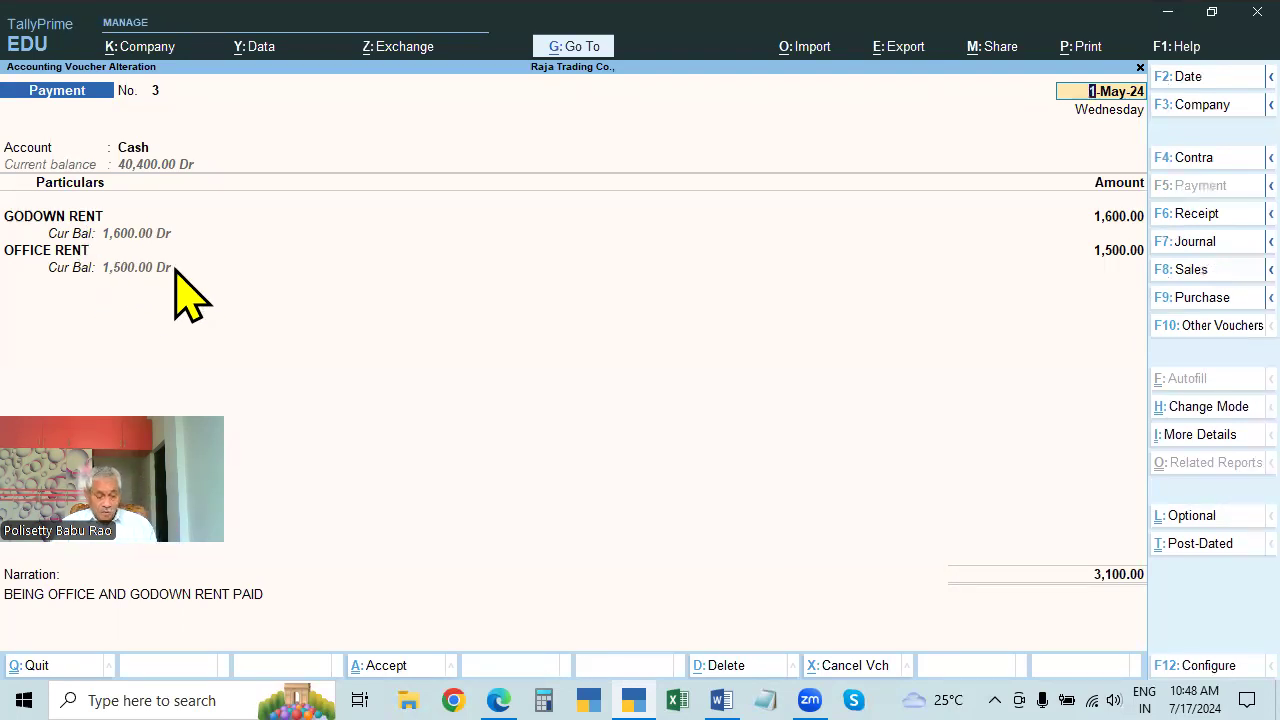
# Recheck transaction 5 in the practice PDF, then close payment voucher 3 without altering it.
pyautogui.press('ctrl')
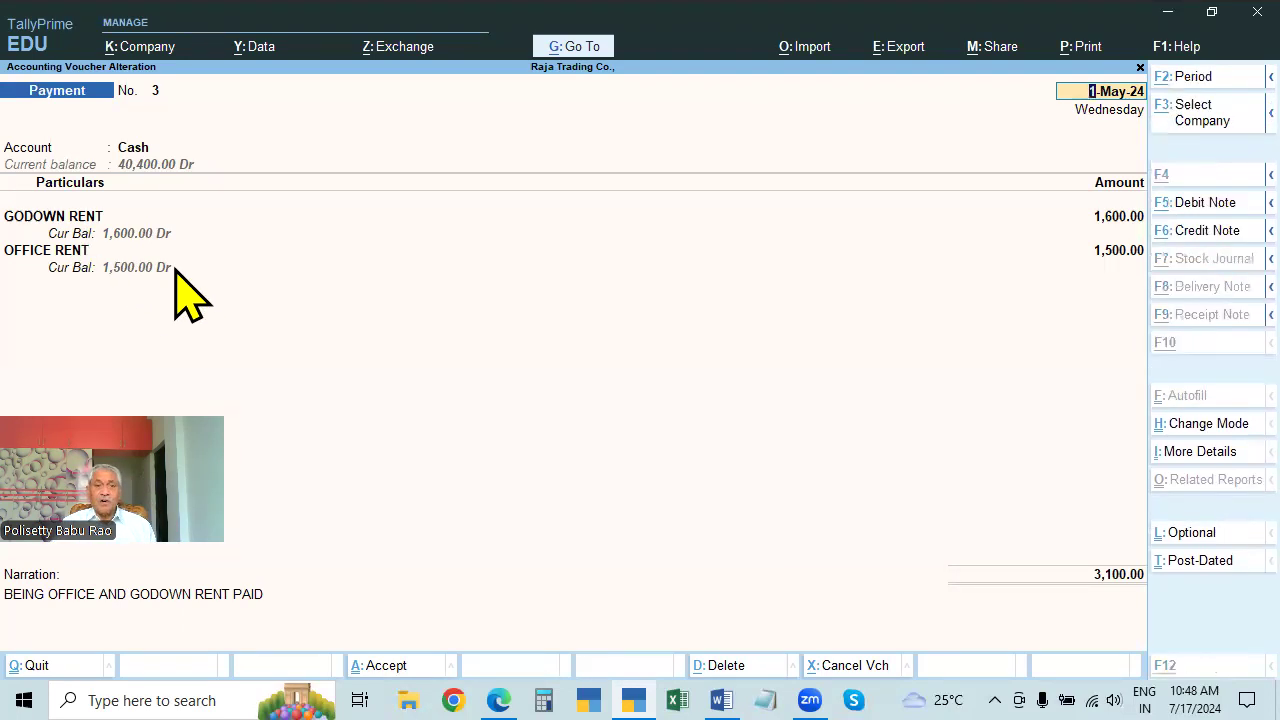
pyautogui.hotkey('alt', 'Tab')
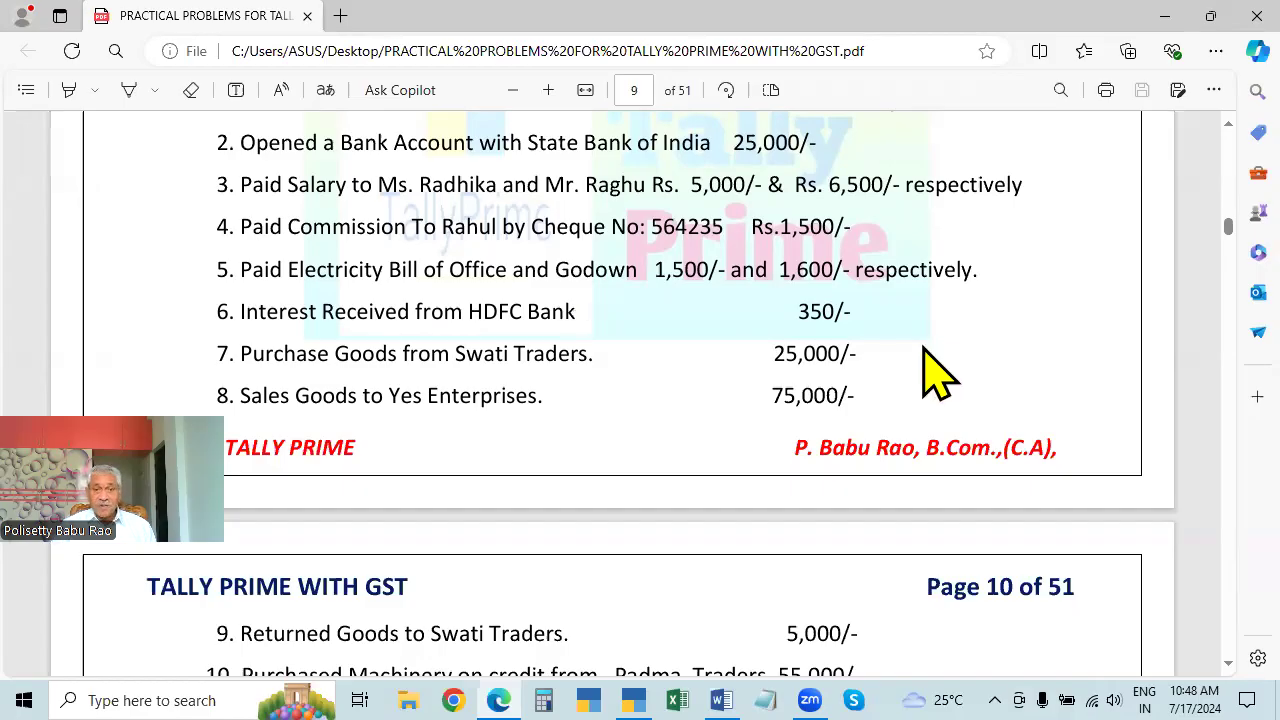
pyautogui.hotkey('alt', 'Tab')
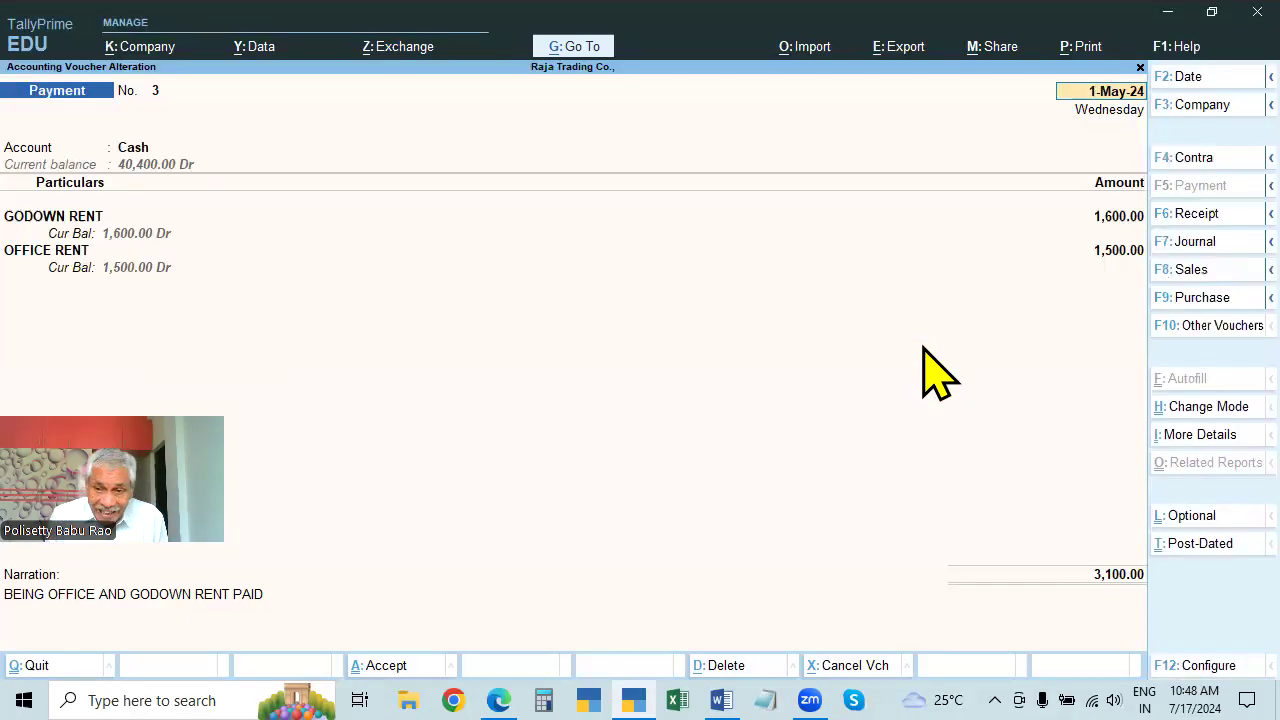
pyautogui.press('Escape')
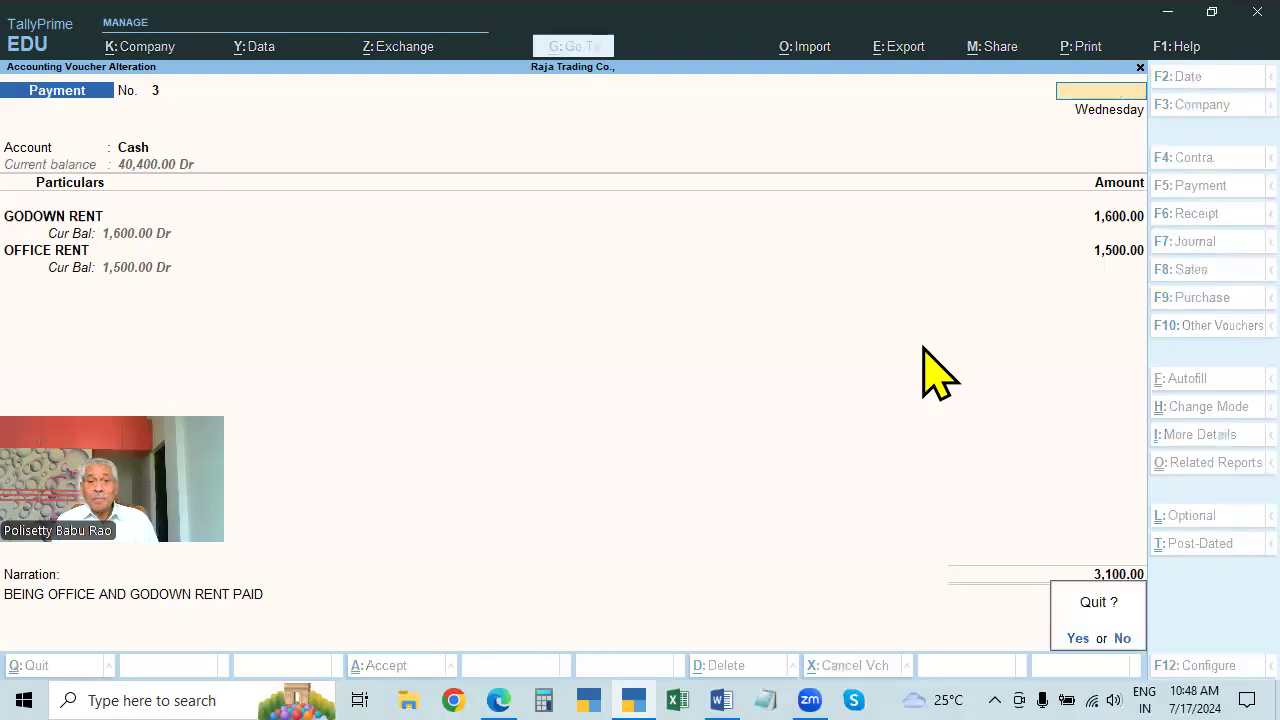
pyautogui.press('y')
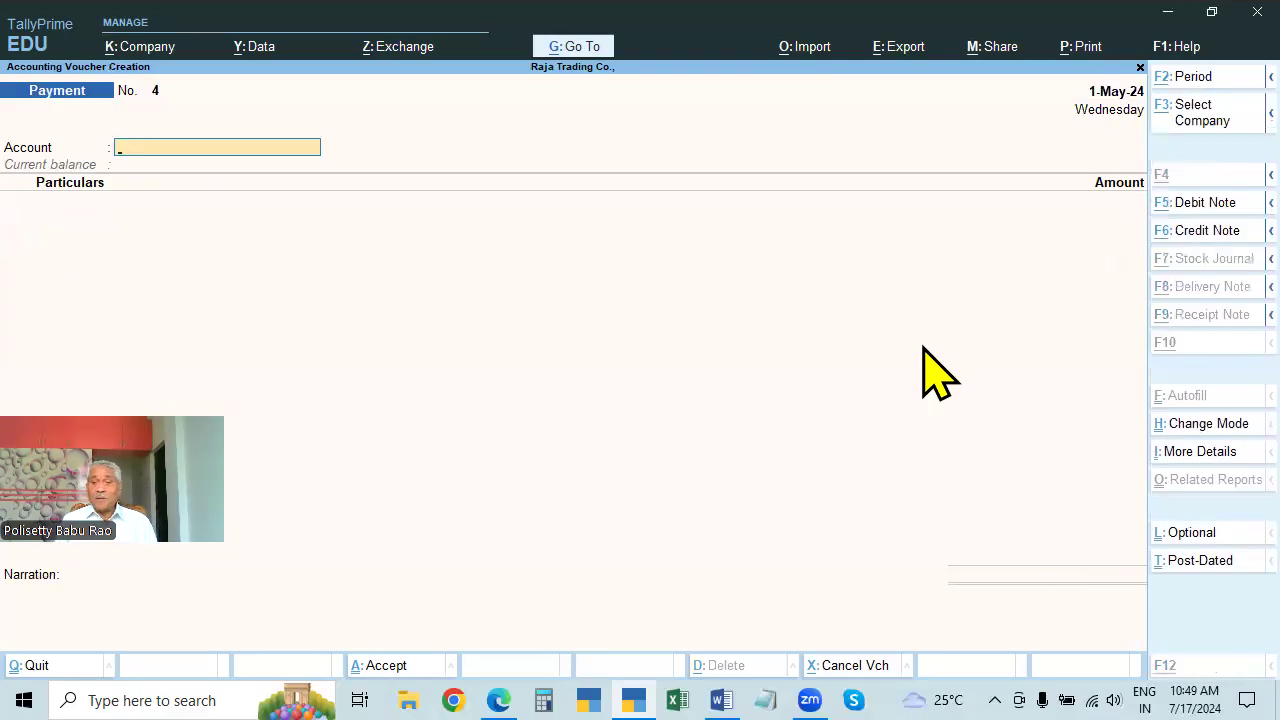
# Start a receipt voucher for transaction 6 in the practice PDF, the interest received from HDFC Bank.
pyautogui.hotkey('alt', 'Tab')
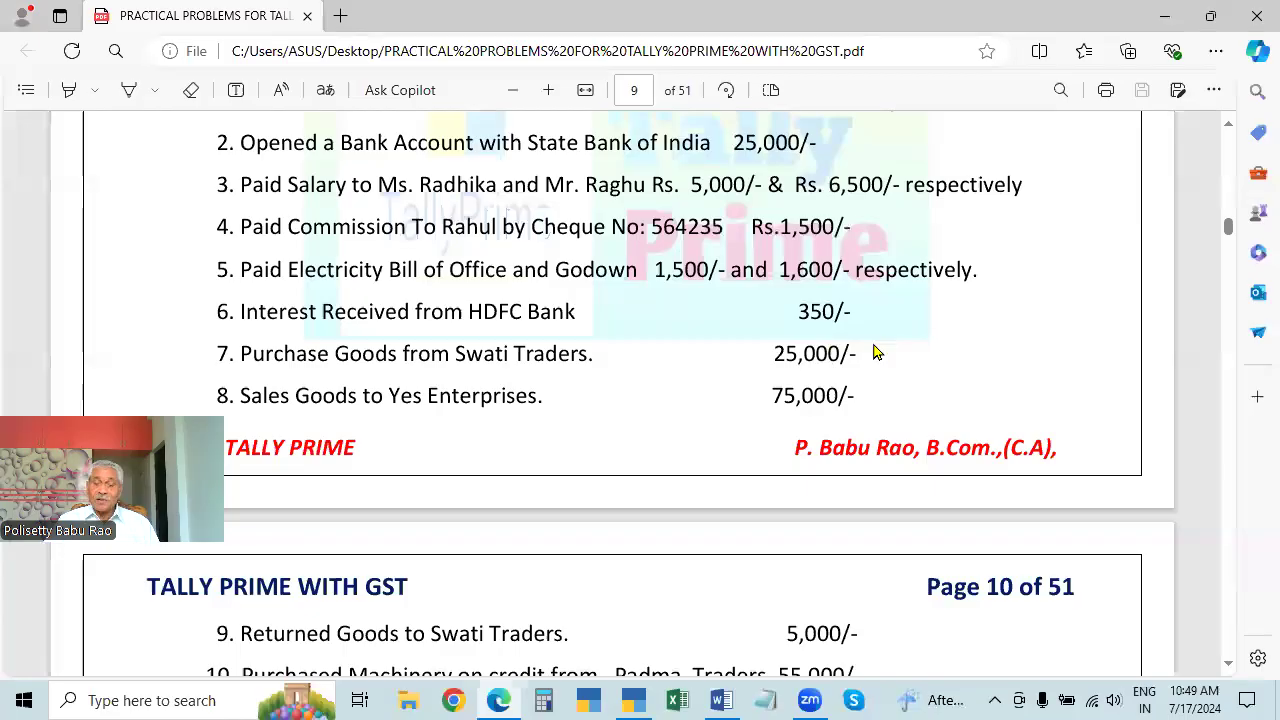
pyautogui.hotkey('alt', 'Tab')
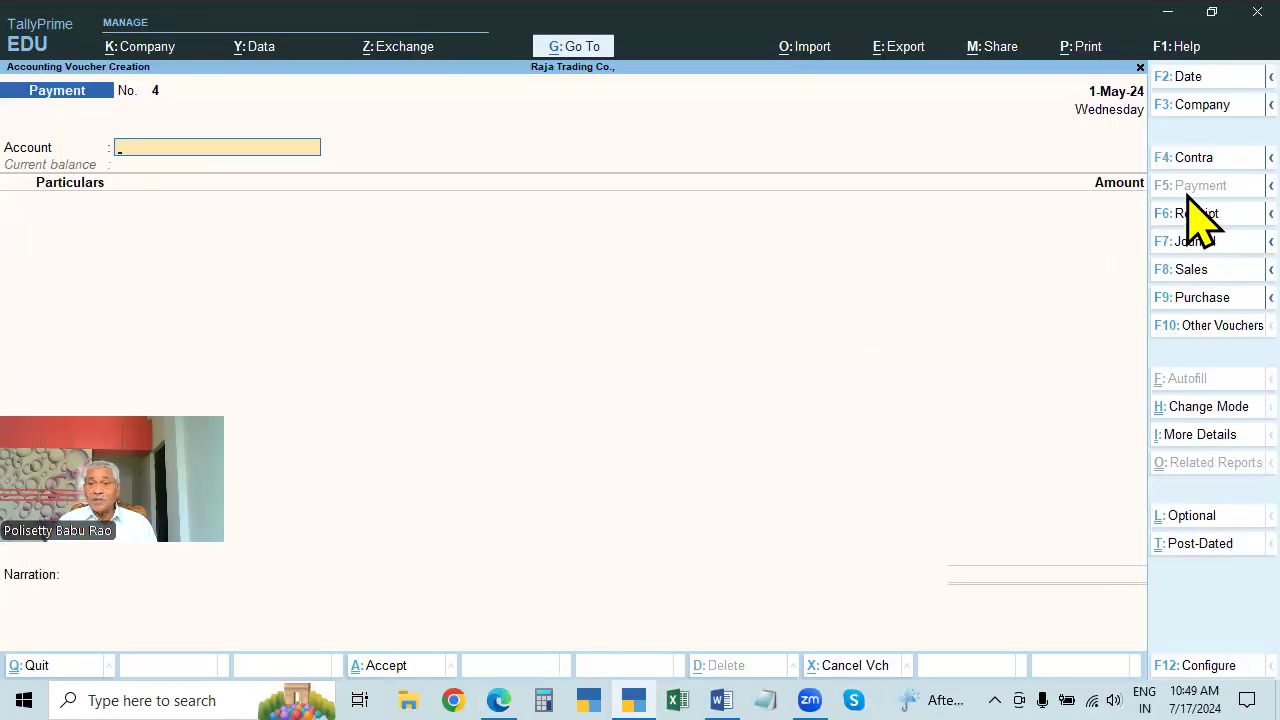
pyautogui.click(1187, 224)
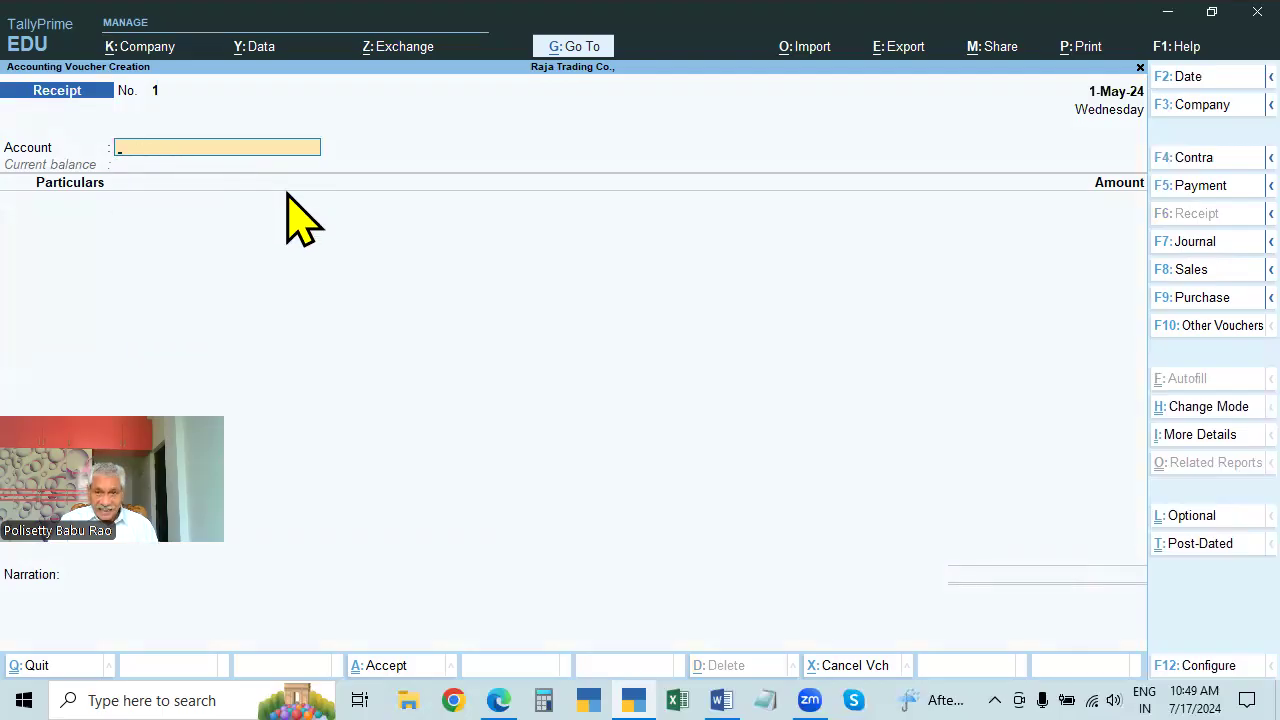
pyautogui.hotkey('alt', 'Tab')
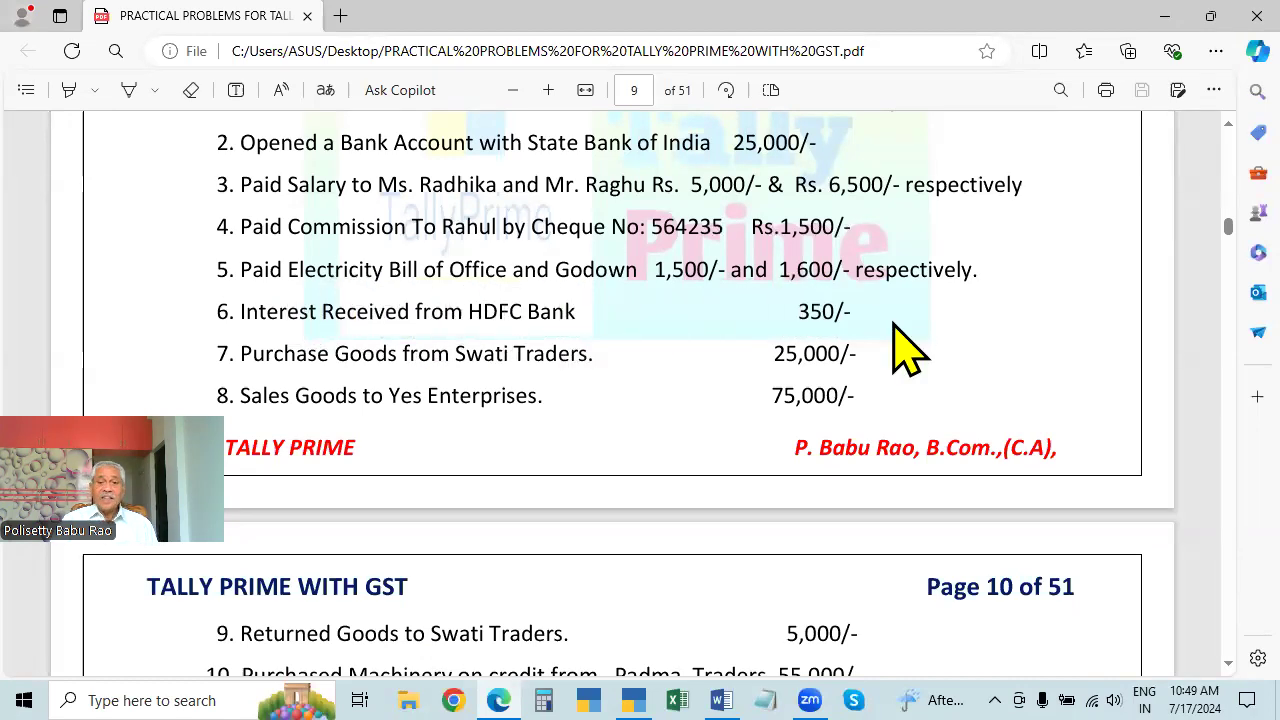
pyautogui.hotkey('alt', 'Tab')
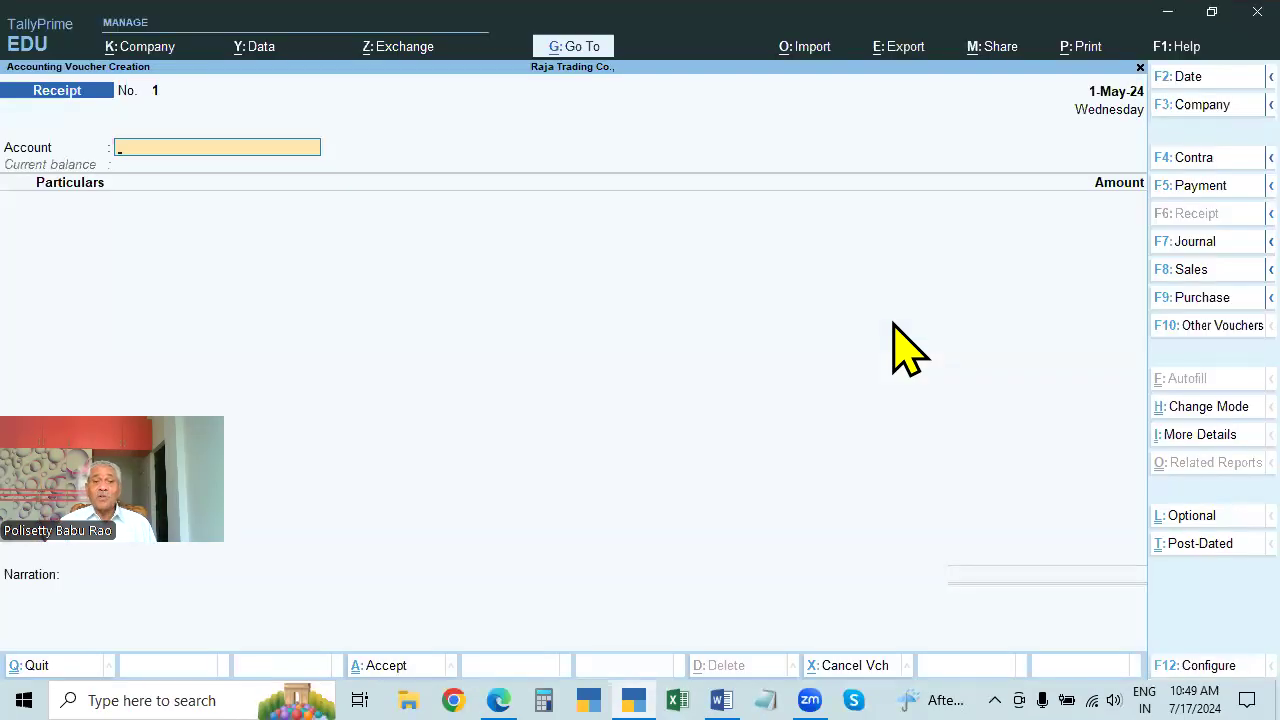
# Set the receipt voucher's account to BANK, checking it against transaction 6 in the practice PDF.
pyautogui.hotkey('alt', 'Tab')
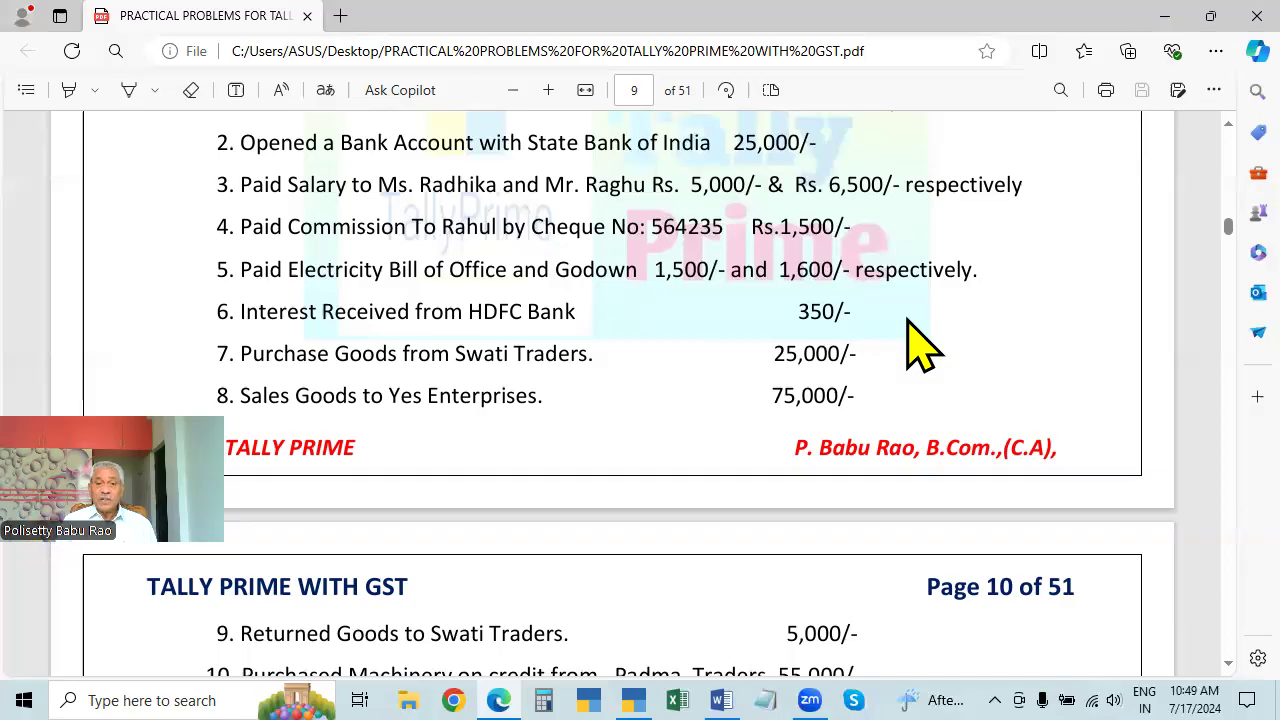
pyautogui.hotkey('alt', 'Tab')
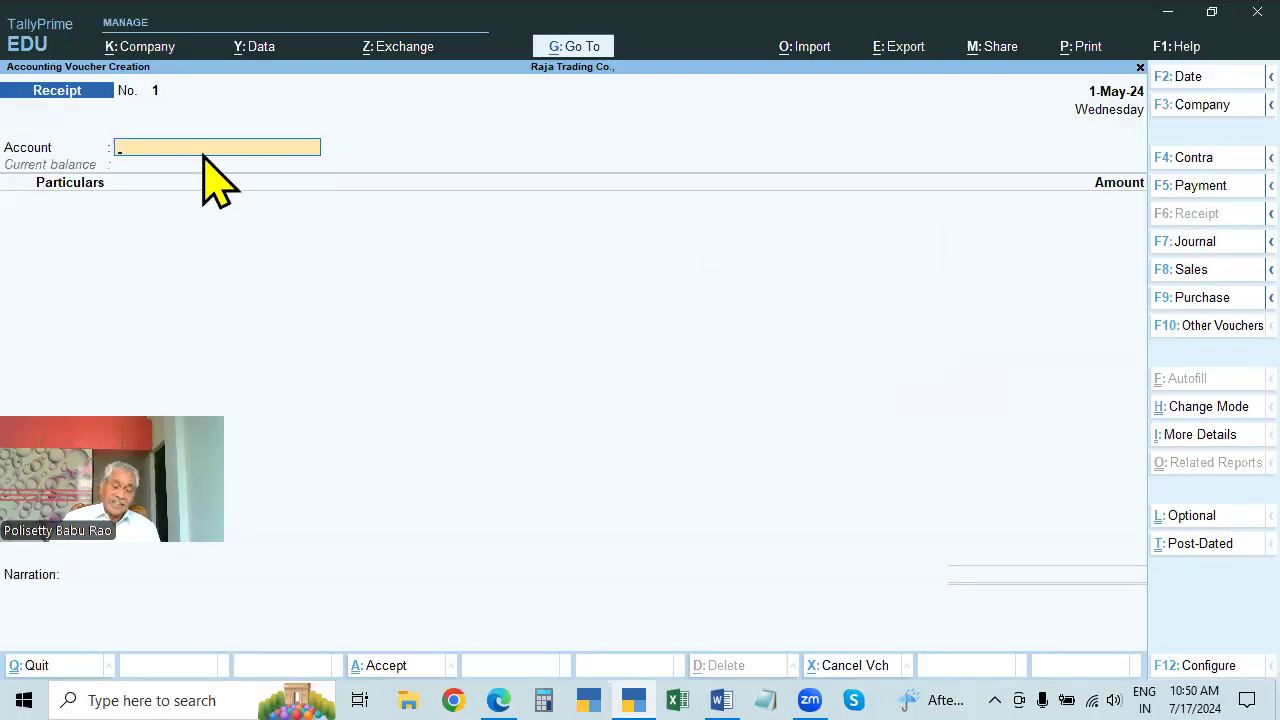
pyautogui.hotkey('alt', 'Tab')
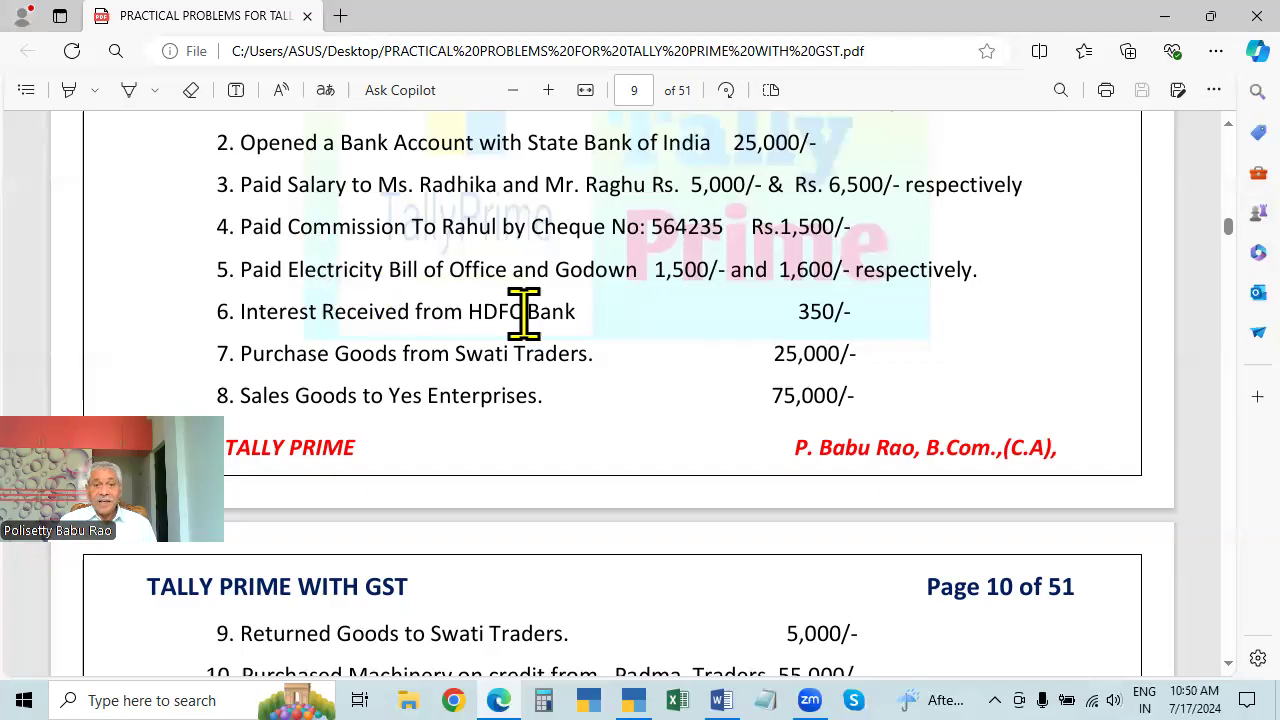
pyautogui.hotkey('alt', 'Tab')
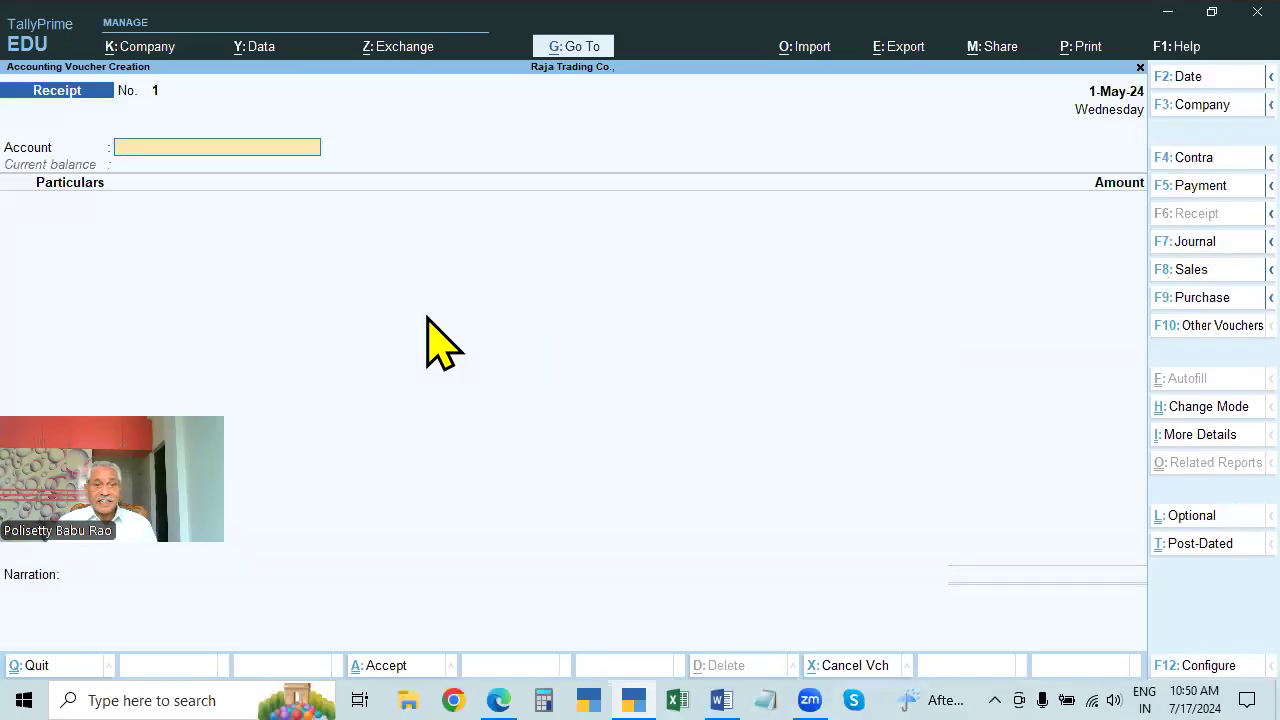
pyautogui.write('b')
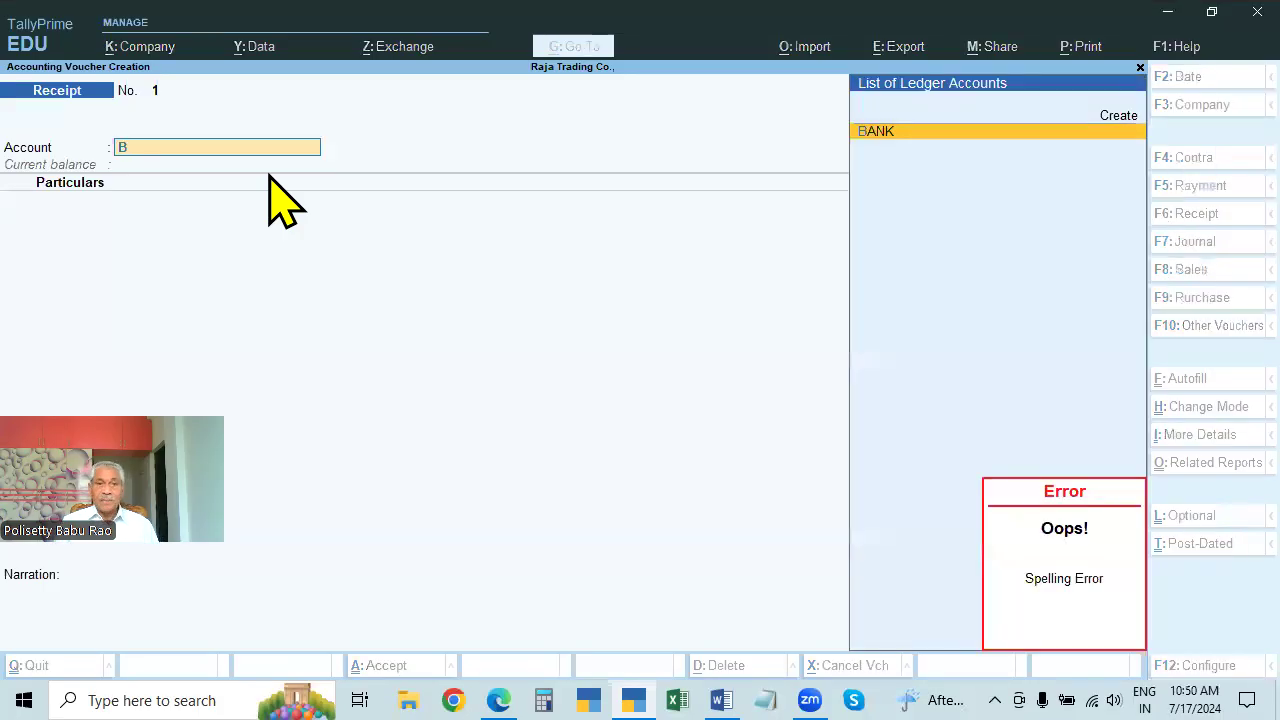
pyautogui.press('Return')
pyautogui.hotkey('alt', 'Tab')
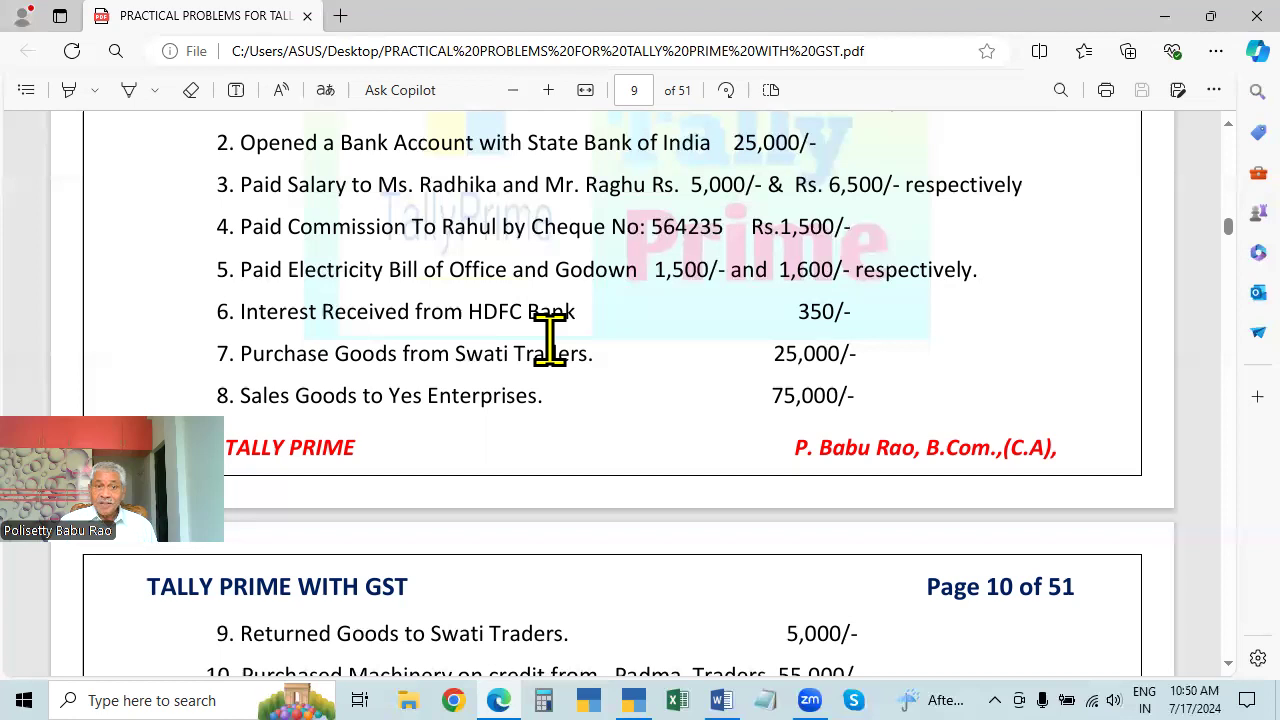
pyautogui.hotkey('alt', 'Tab')
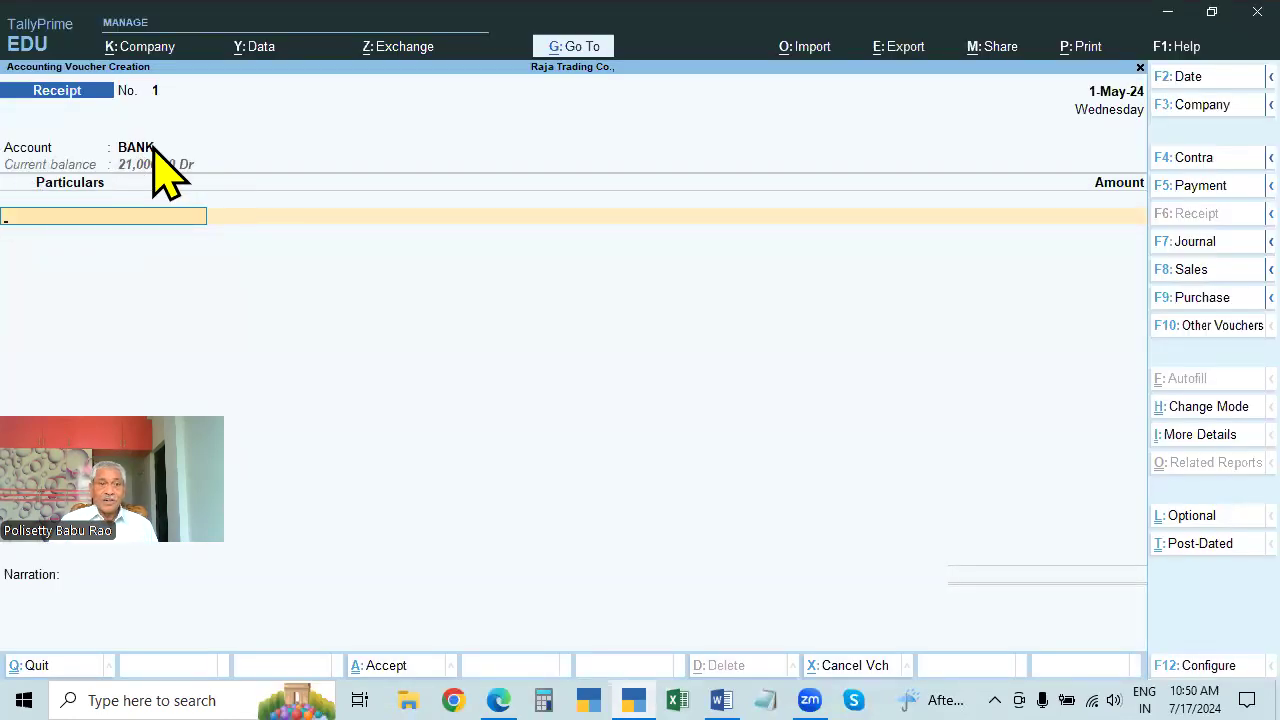
pyautogui.click(141, 152)
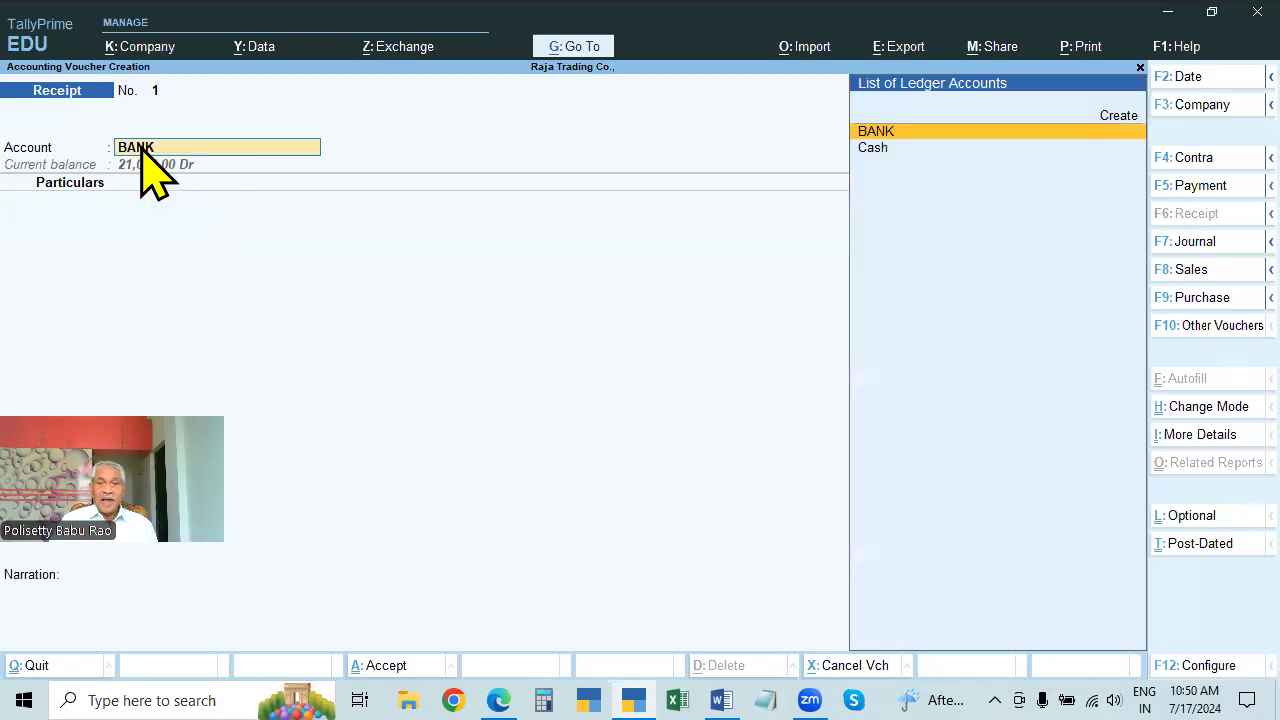
pyautogui.press('Return')
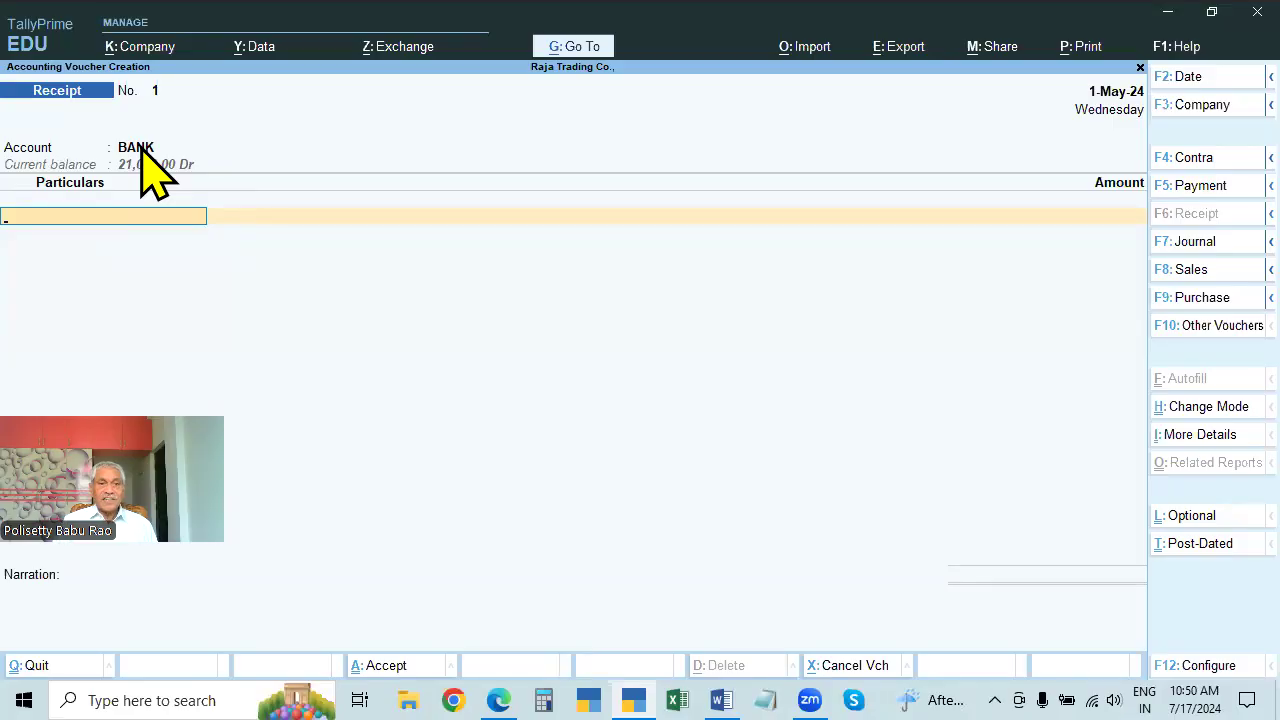
# Create an INTEREST RECEIVED ledger under Indirect Incomes for the receipt voucher's first line.
pyautogui.hotkey('alt', 'c')
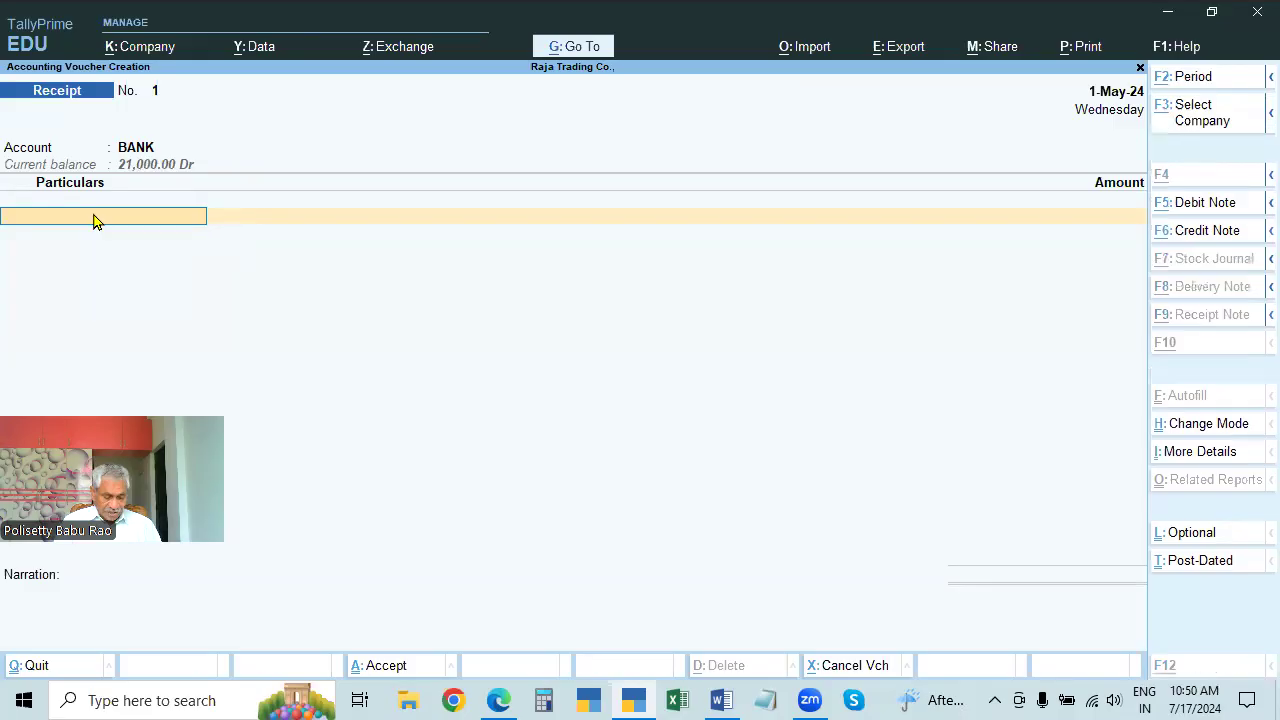
pyautogui.write('INTEREST RECIE')
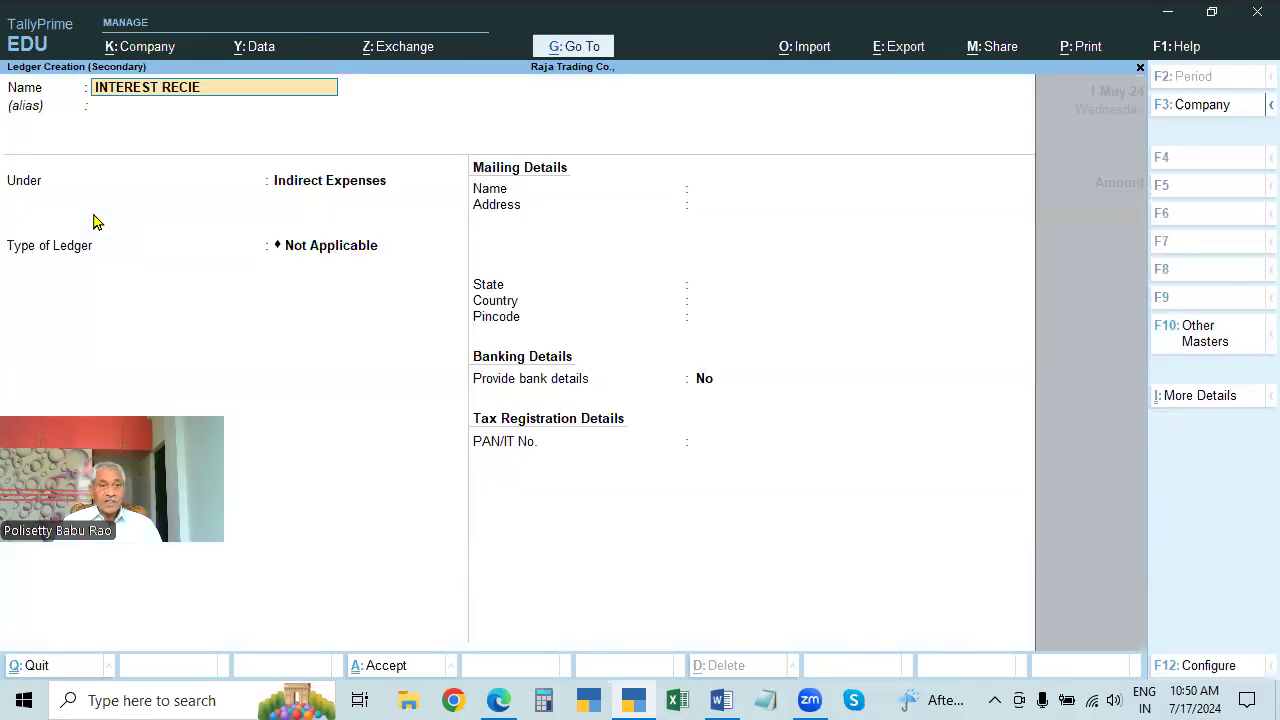
pyautogui.press('BackSpace')
pyautogui.press('BackSpace')
pyautogui.write('EIVED')
pyautogui.press('Return')
pyautogui.press('Return')
pyautogui.write('IN')
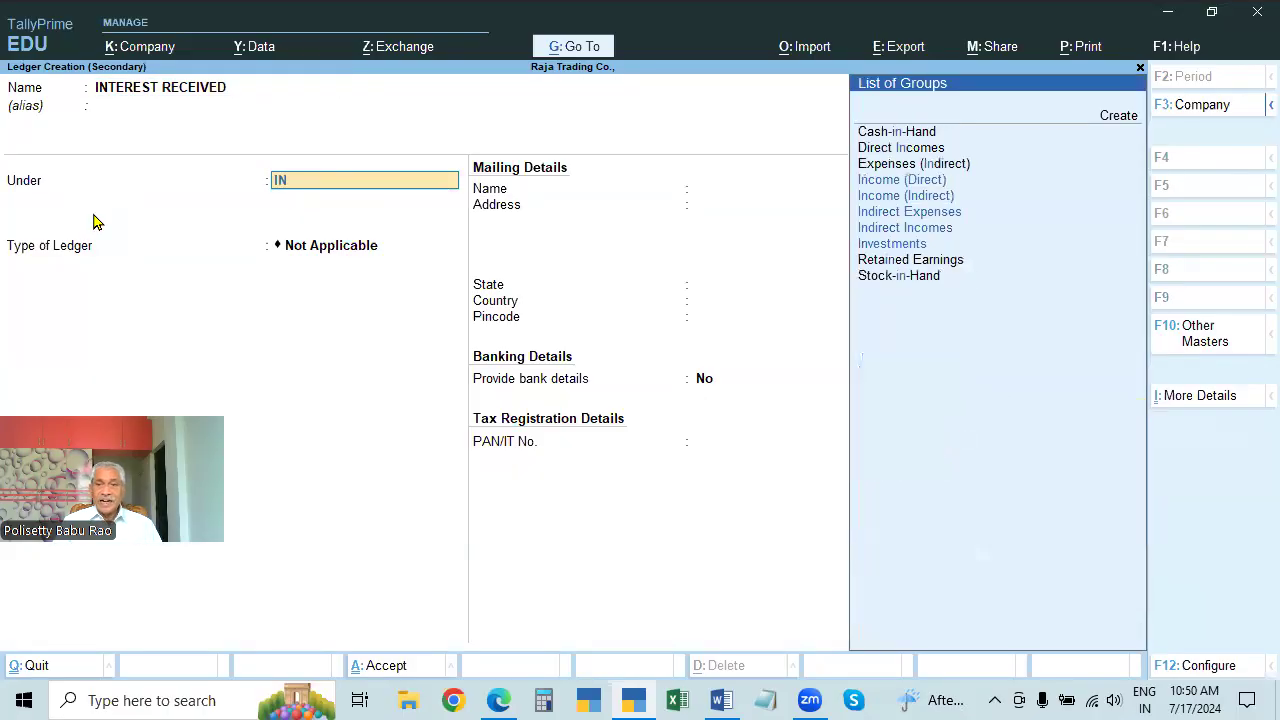
pyautogui.press('Down')
pyautogui.press('Down')
pyautogui.press('Down')
pyautogui.press('Return')
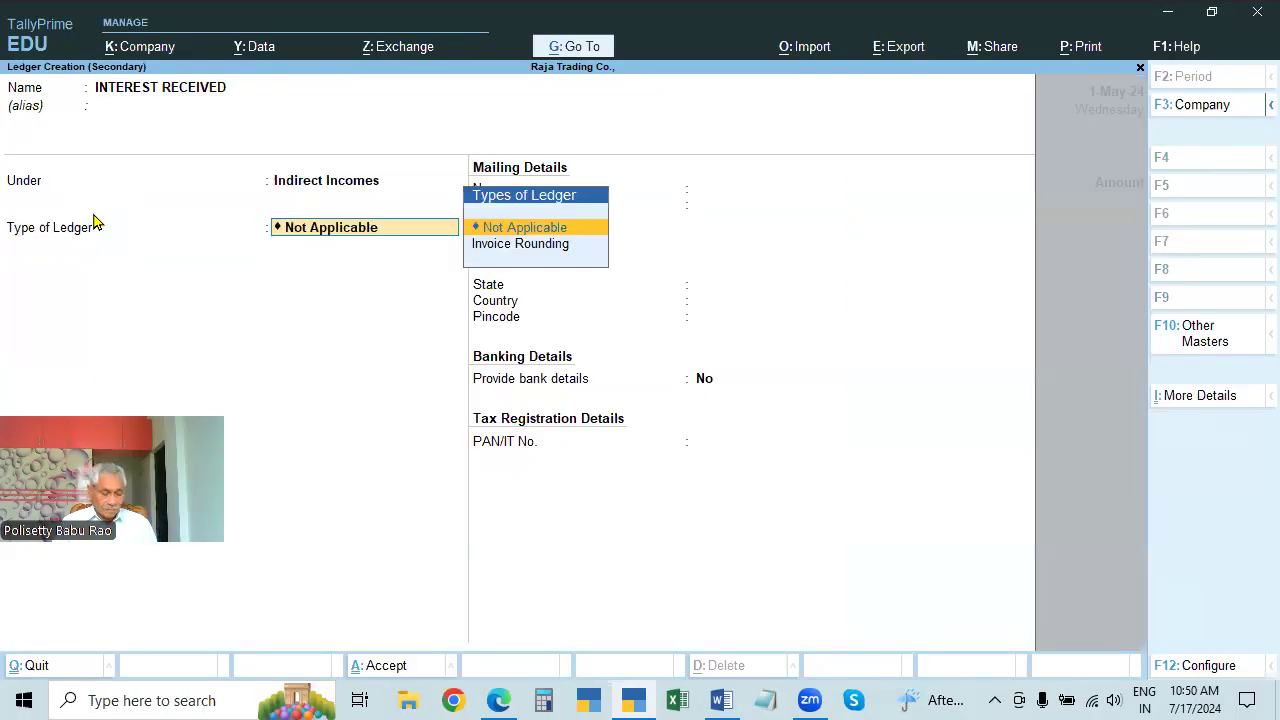
pyautogui.hotkey('ctrl', 'a')
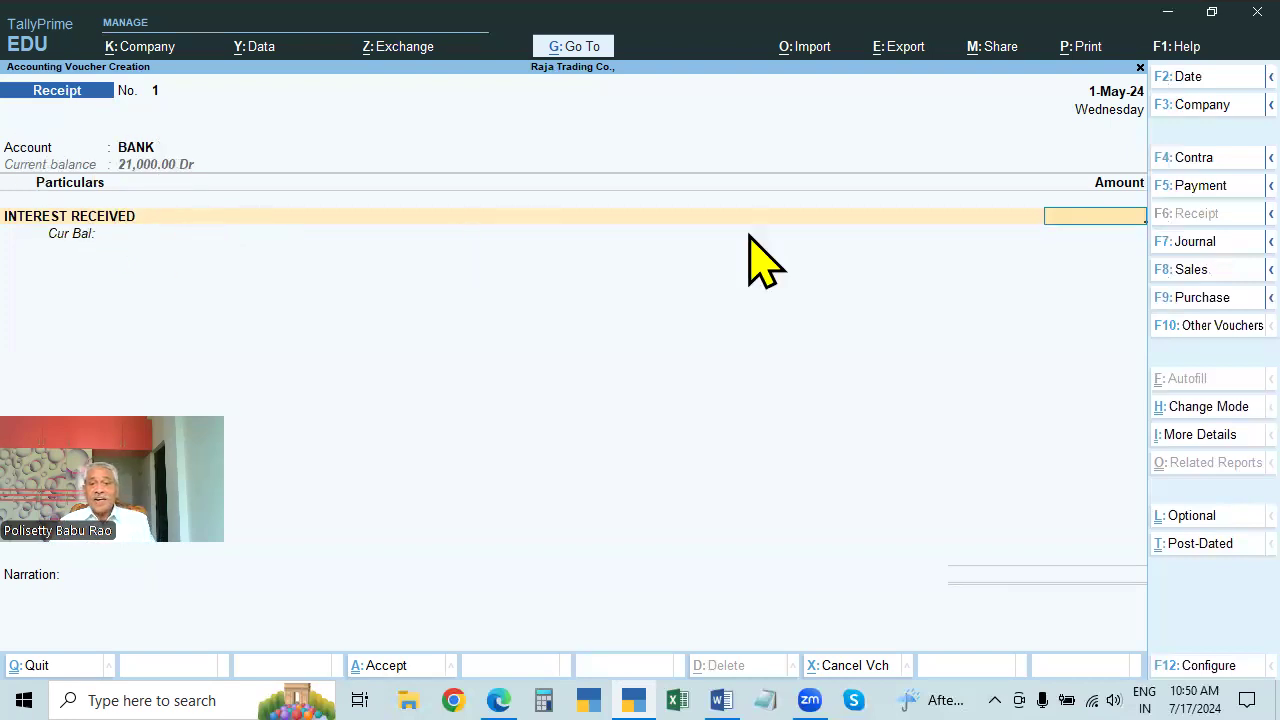
# Keep the BANK account and enter 350 as the INTEREST RECEIVED amount, taken from transaction 6 in the PDF.
pyautogui.click(146, 148)
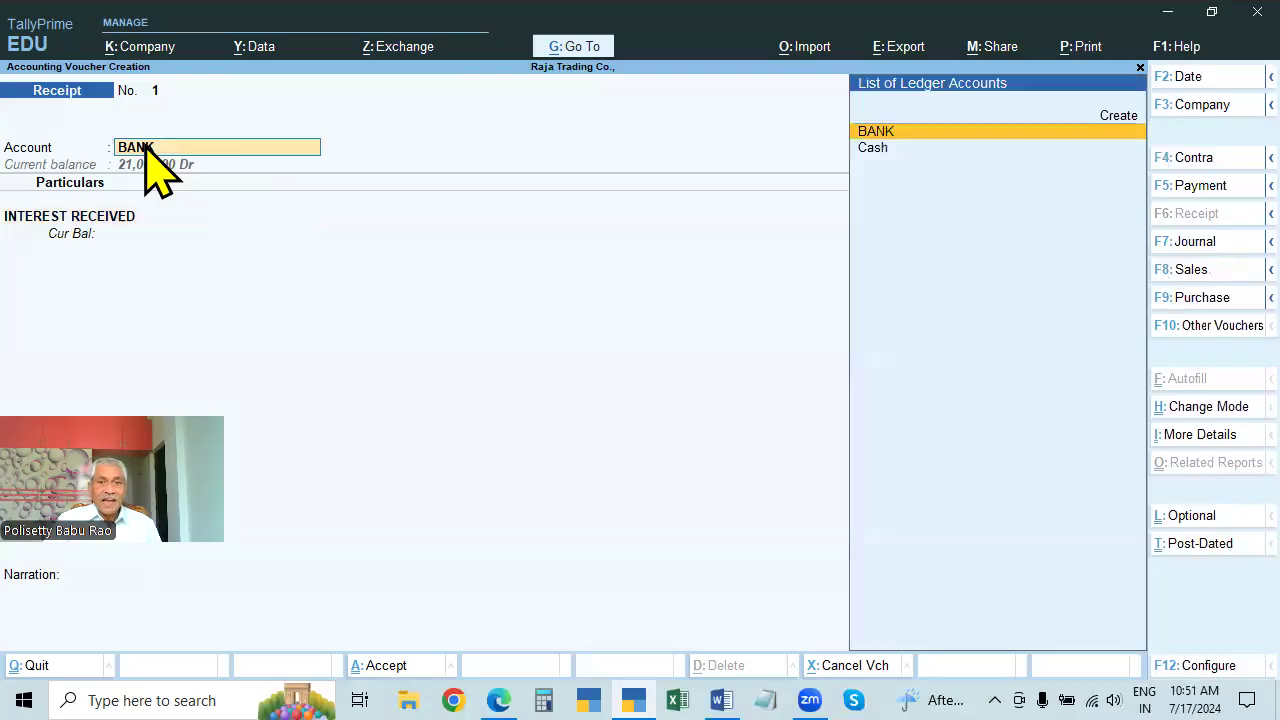
pyautogui.press('Return')
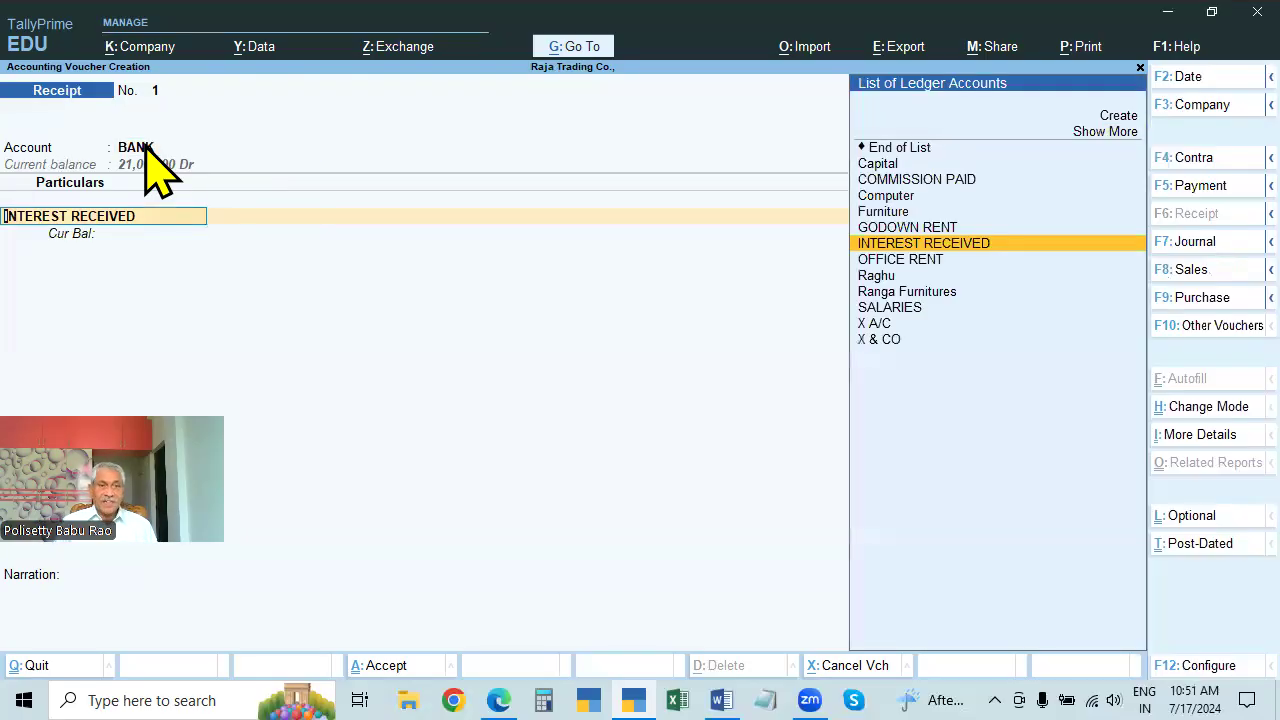
pyautogui.press('Return')
pyautogui.hotkey('alt', 'Tab')
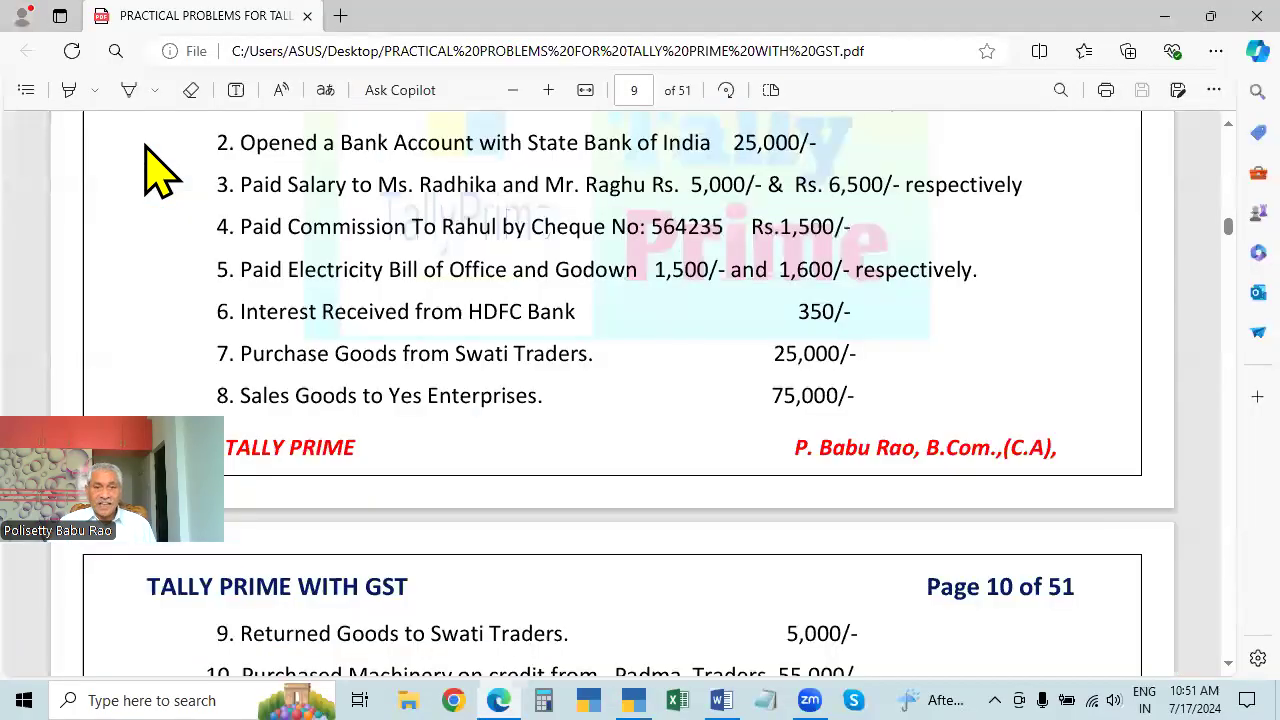
pyautogui.hotkey('alt', 'Tab')
pyautogui.write('350')
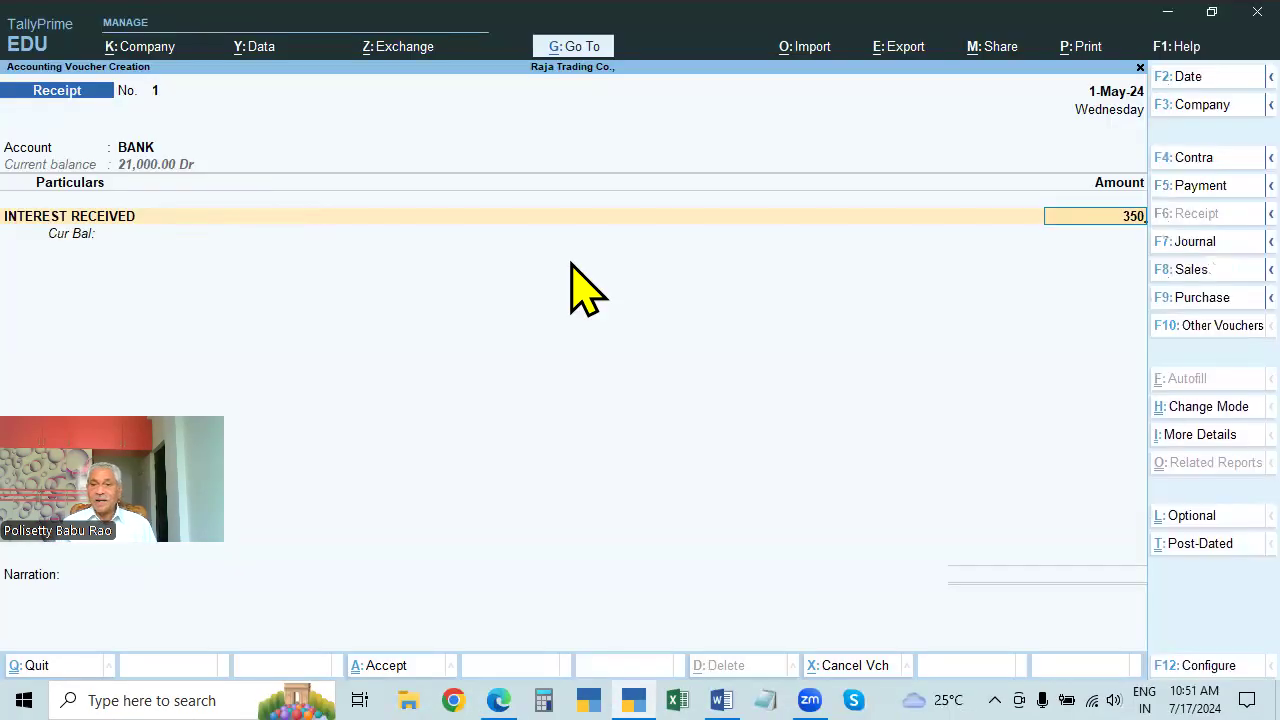
pyautogui.press('Return')
pyautogui.press('Return')
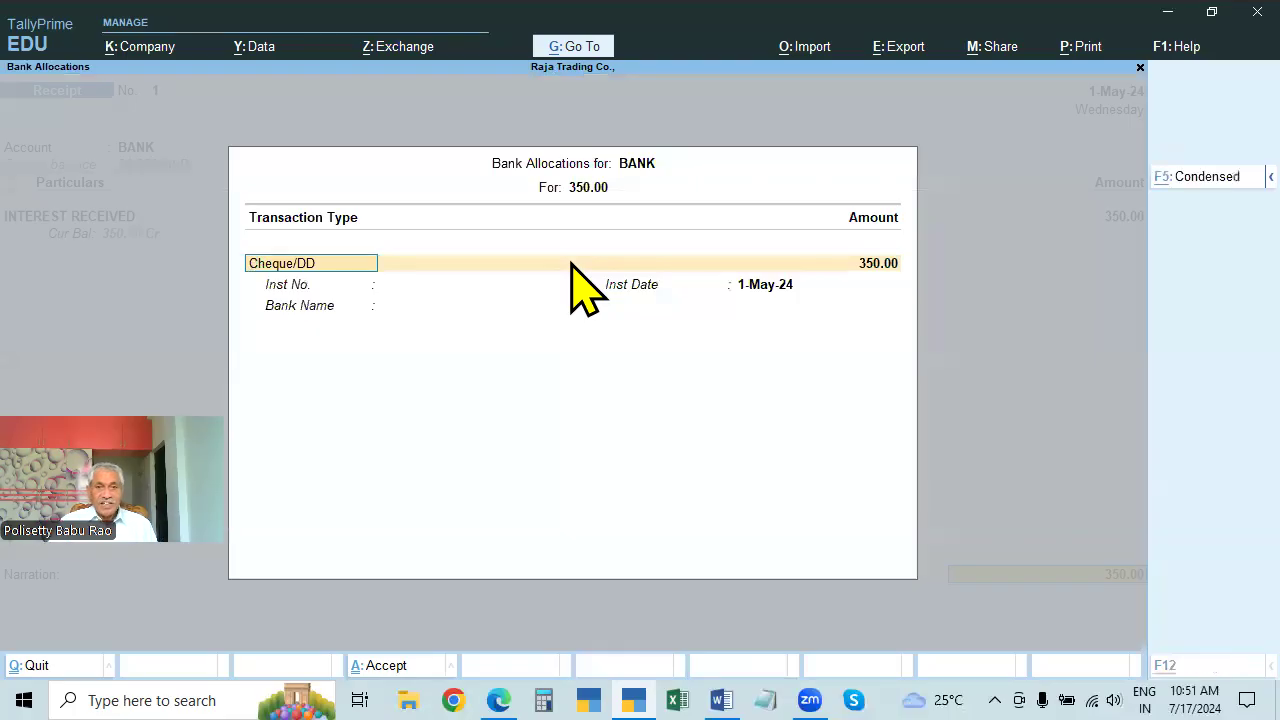
# Allocate the bank receipt as transaction type Others with instrument number DIRECT, keeping the 1-May-24 date and leaving the bank name blank.
pyautogui.hotkey('alt', 'Tab')
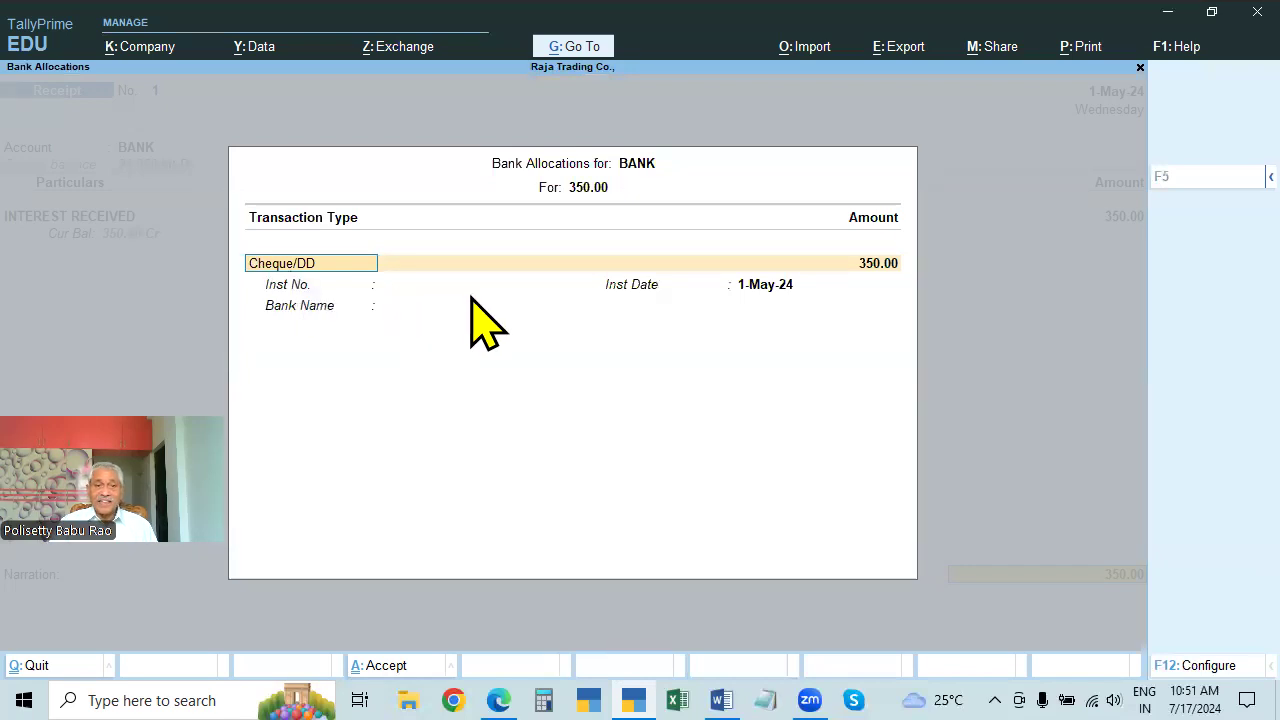
pyautogui.press('BackSpace')
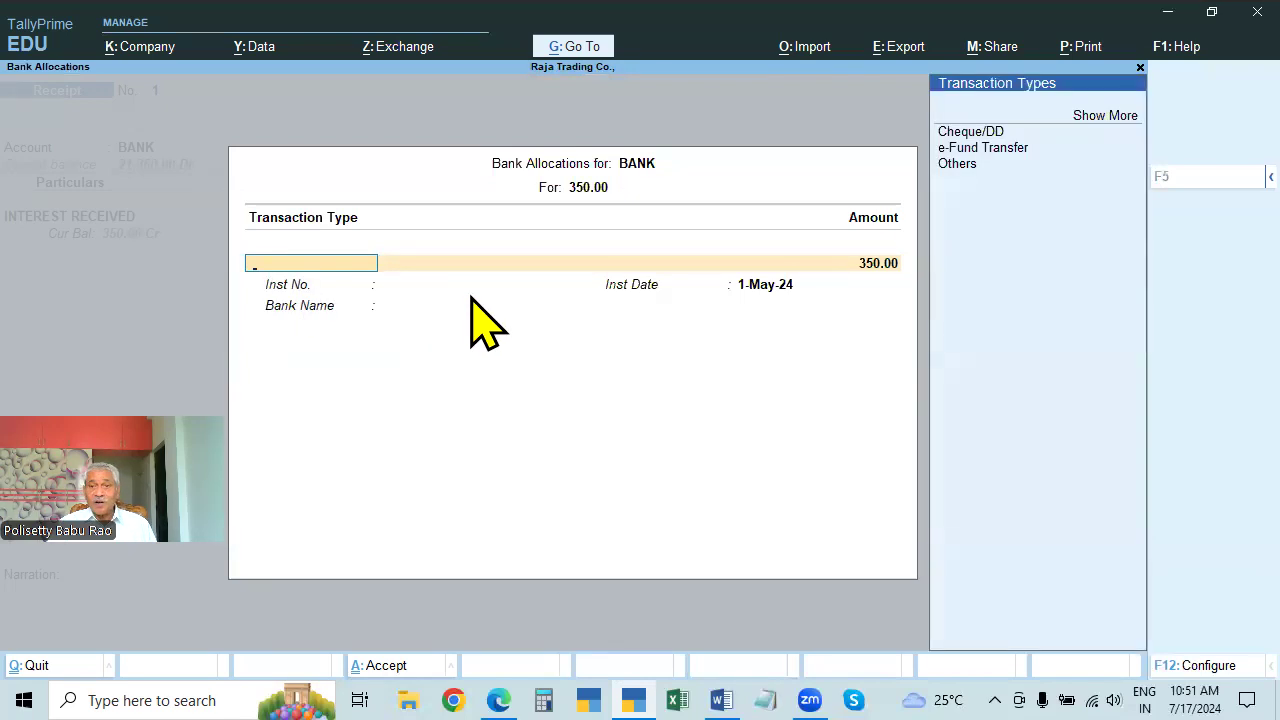
pyautogui.click(960, 166)
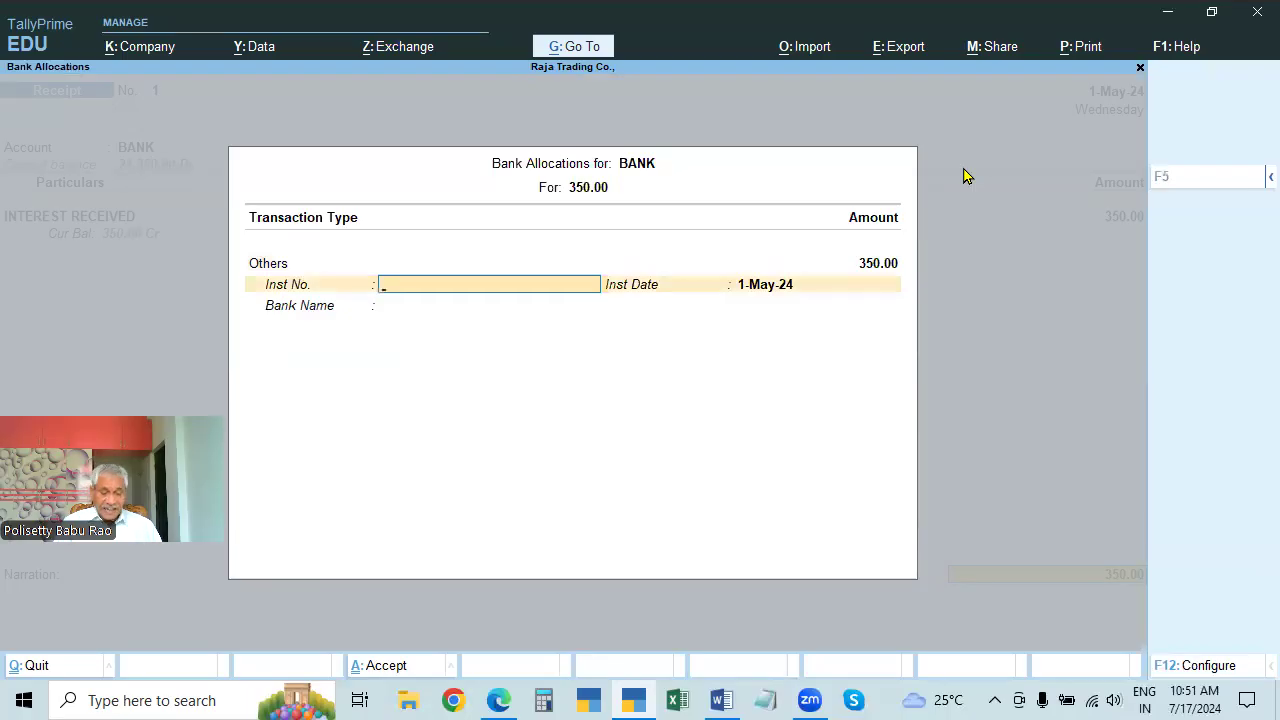
pyautogui.write('DIREC')
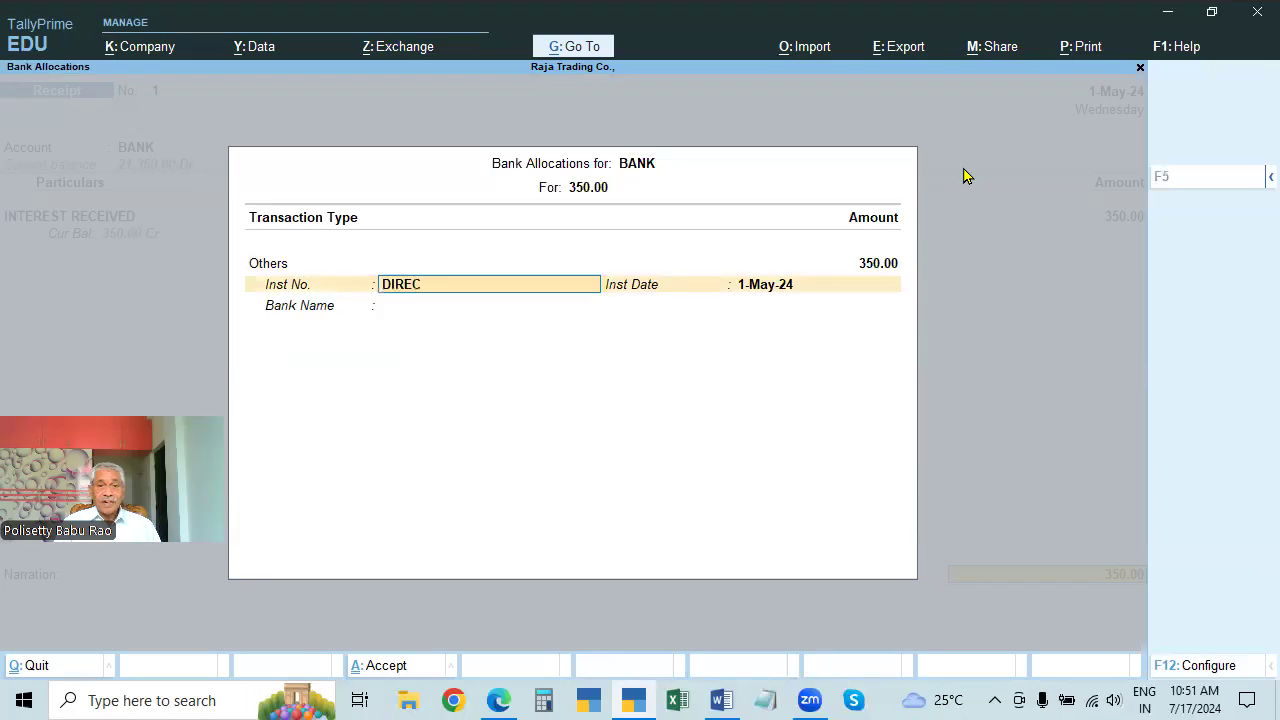
pyautogui.write('T')
pyautogui.press('Return')
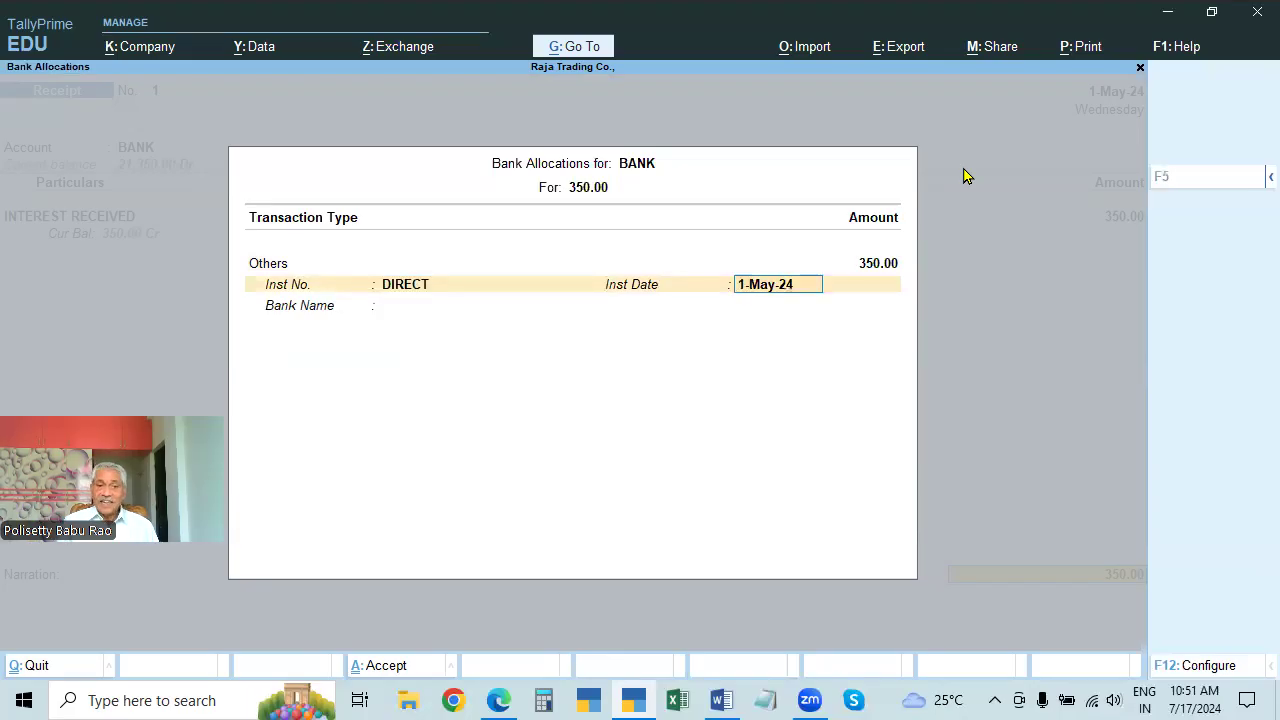
pyautogui.press('Return')
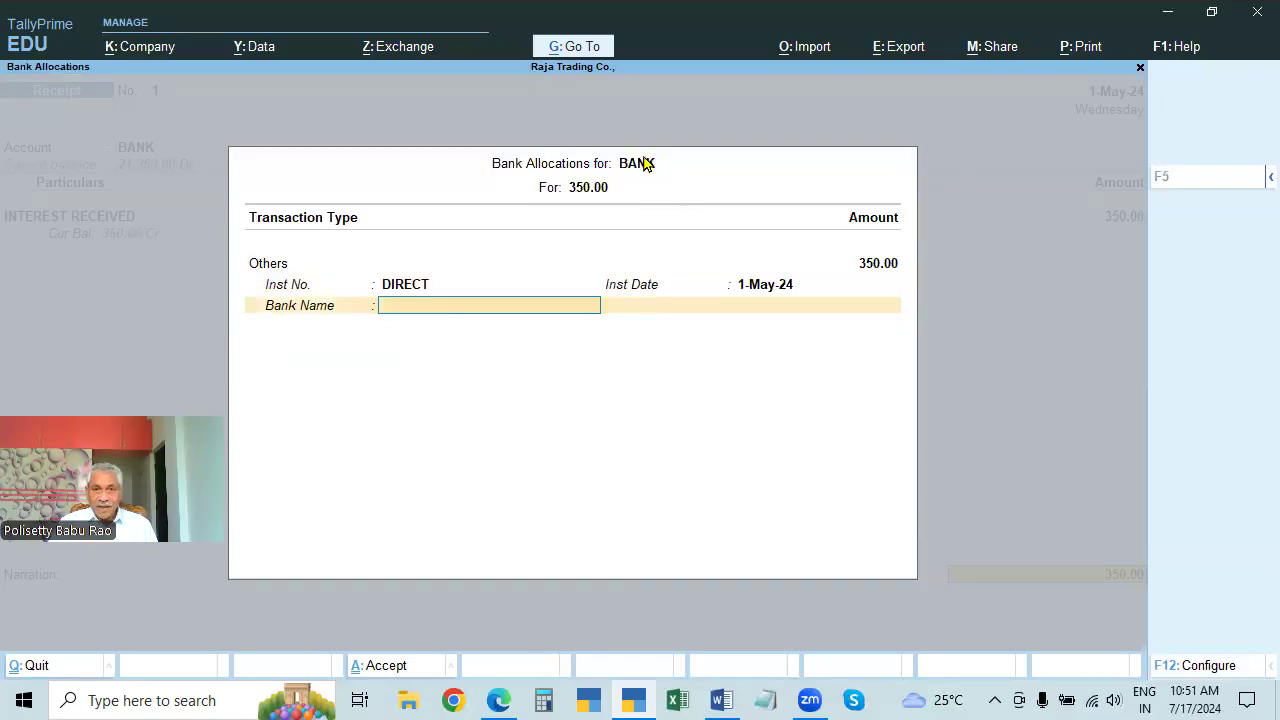
pyautogui.press('Return')
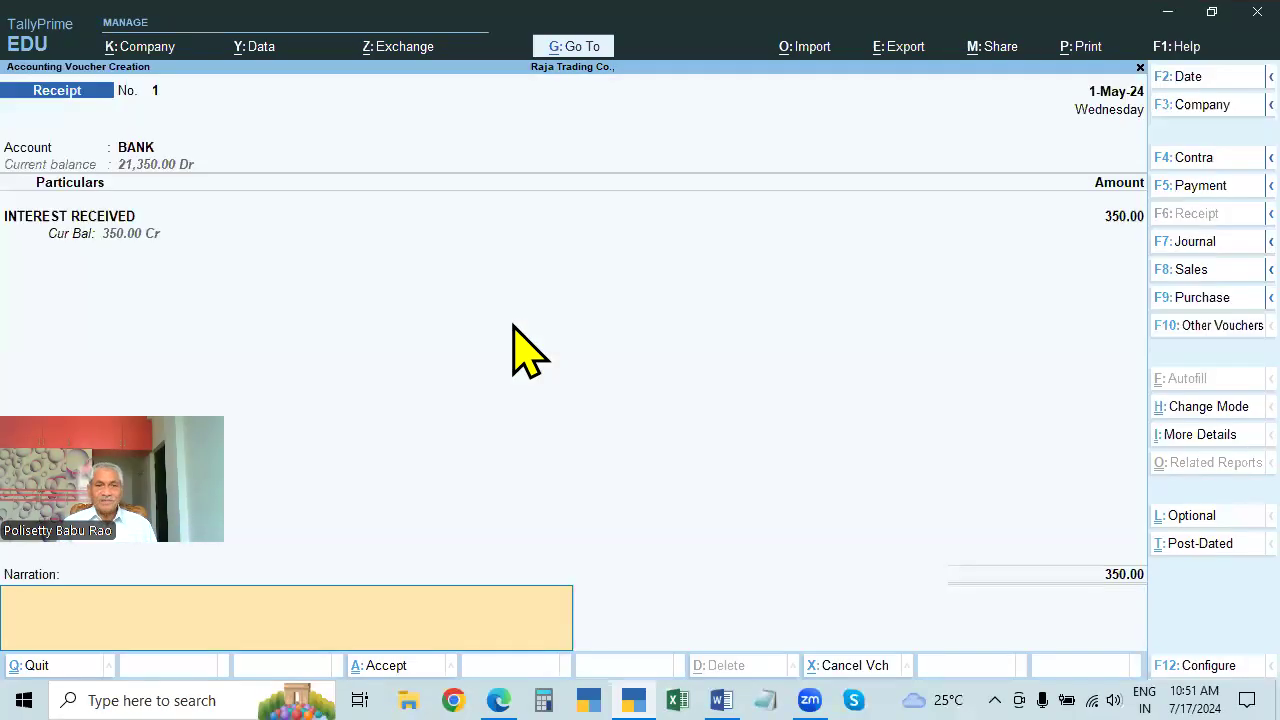
# Enter the narration BEING INTEREST RECEIVED FROM BANK and save the receipt voucher.
pyautogui.write('BEING')
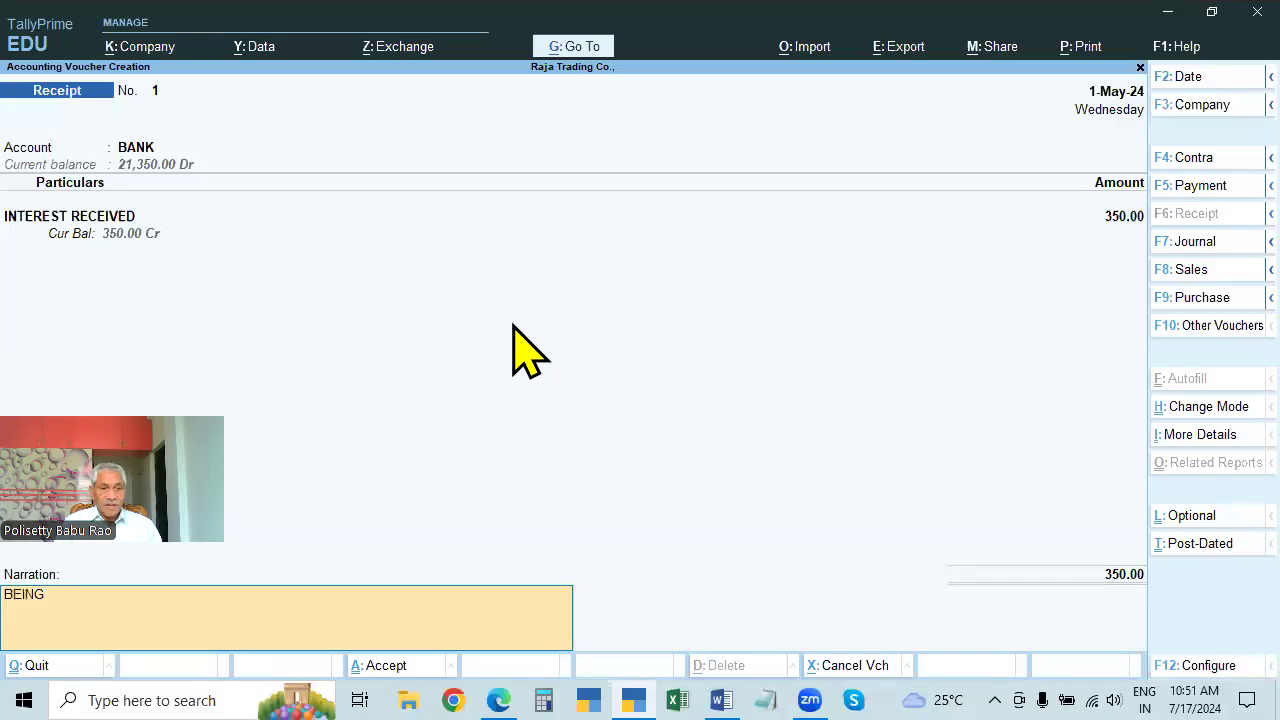
pyautogui.write(' INTR')
pyautogui.press('BackSpace')
pyautogui.write('EREST RECEIVED FROM BANK')
pyautogui.press('Return')
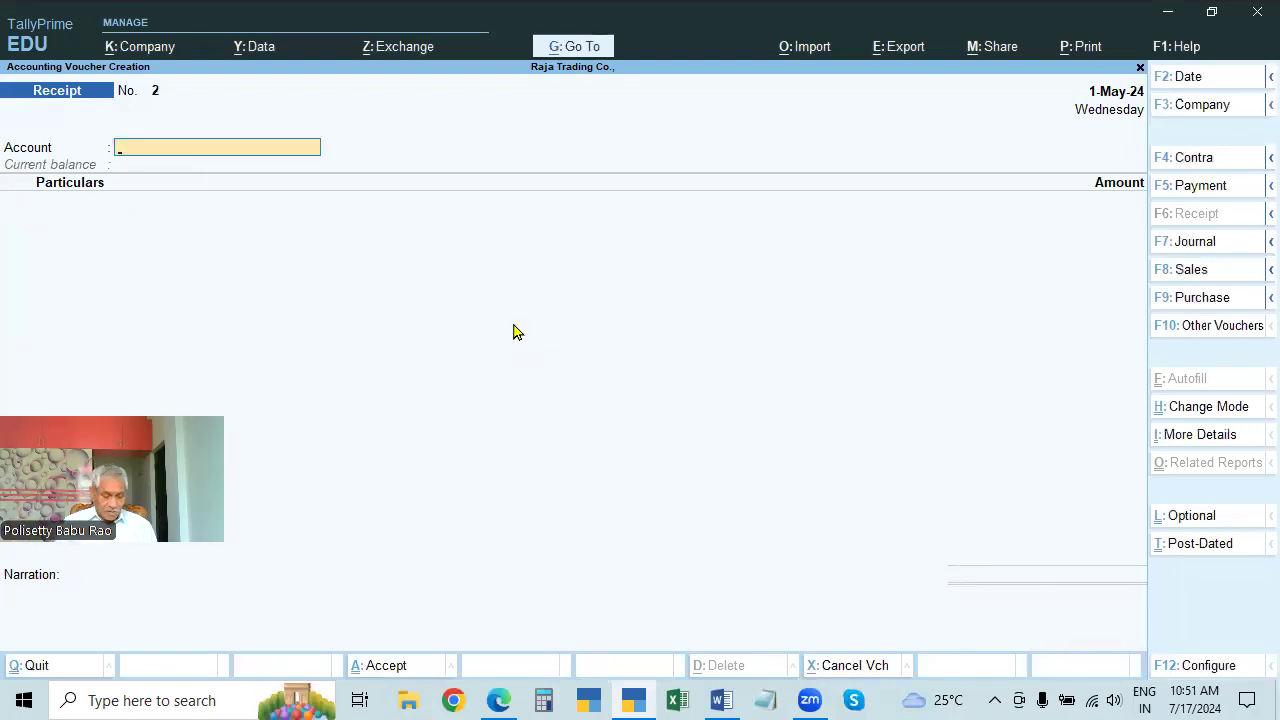
# Set the voucher date to 2-May-24 and start a purchase voucher for transaction 7 in the practice PDF.
pyautogui.hotkey('alt', 'Tab')
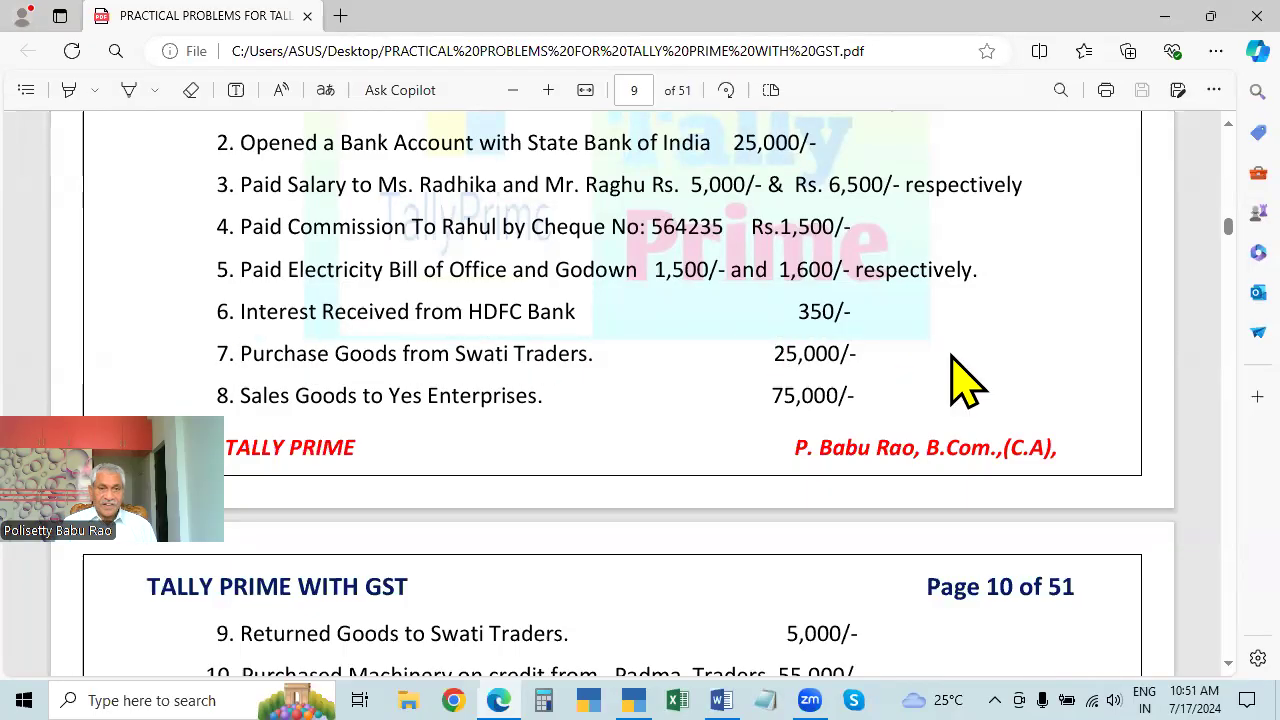
pyautogui.hotkey('alt', 'Tab')
pyautogui.press('F2')
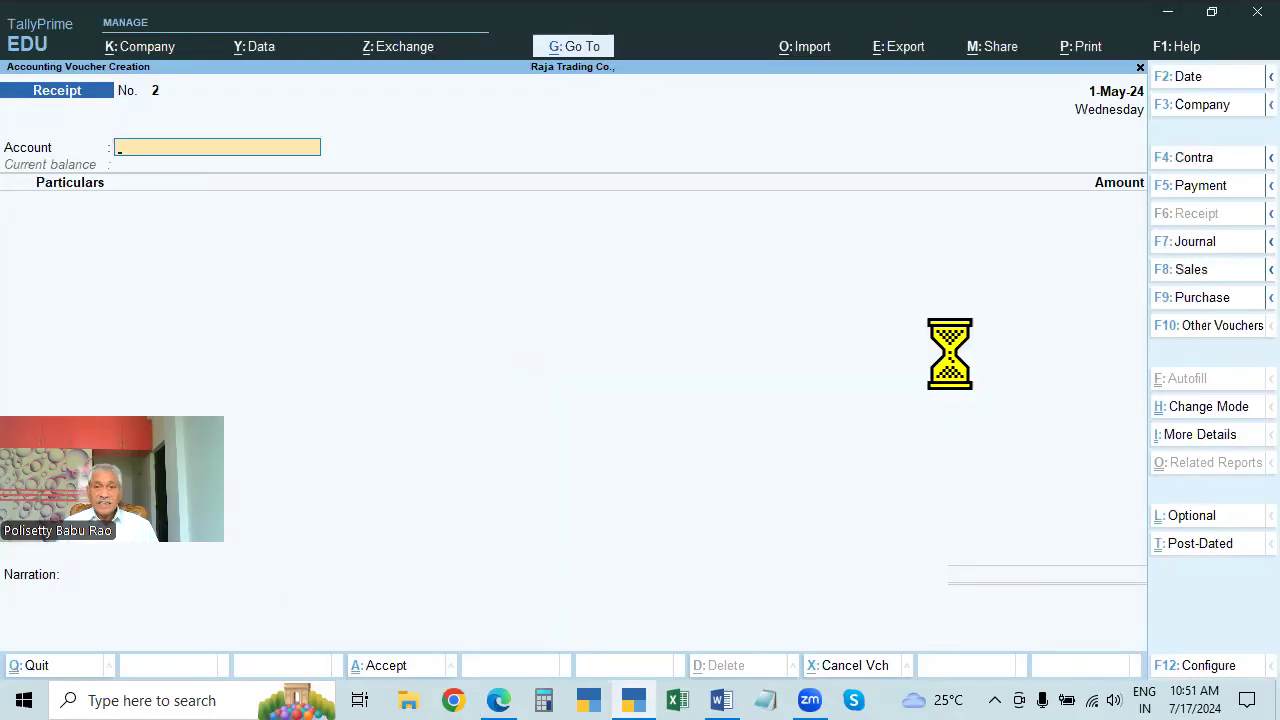
pyautogui.press('Return')
pyautogui.hotkey('alt', 'Tab')
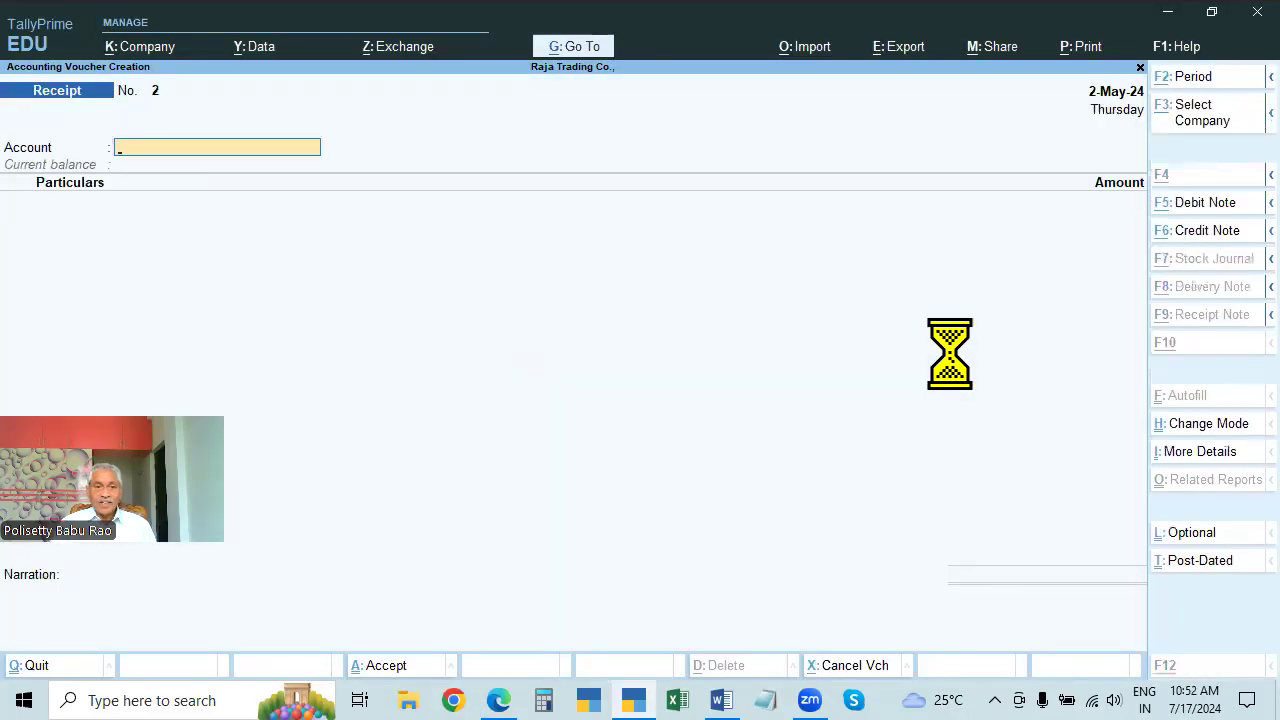
pyautogui.scroll(-5, 598, 526)
pyautogui.scroll(3, 595, 525)
pyautogui.scroll(2, 598, 526)
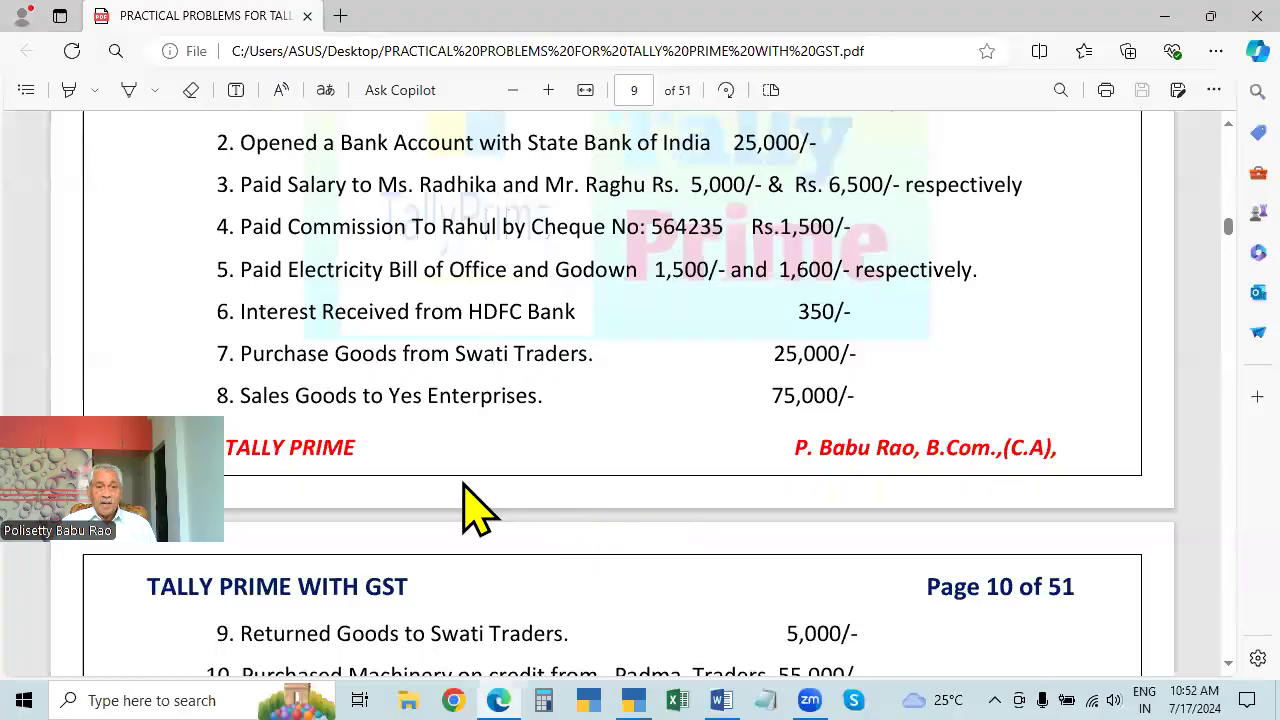
pyautogui.hotkey('alt', 'Tab')
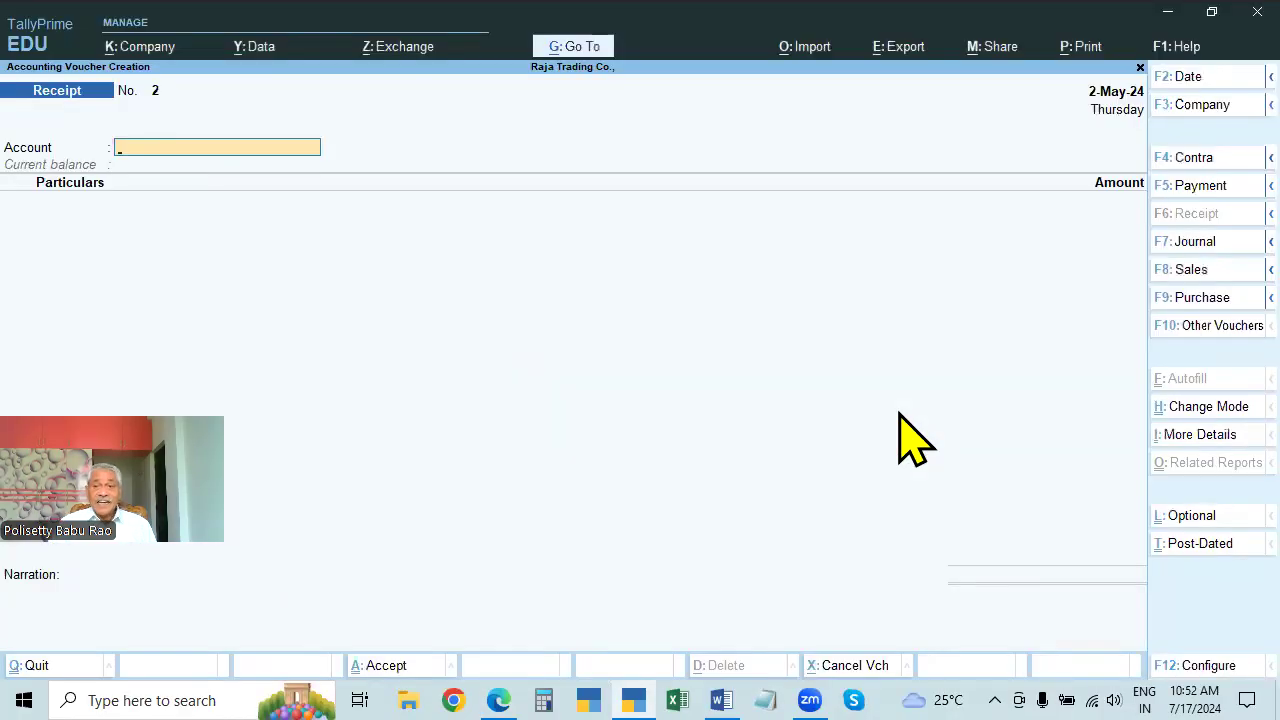
pyautogui.click(1213, 303)
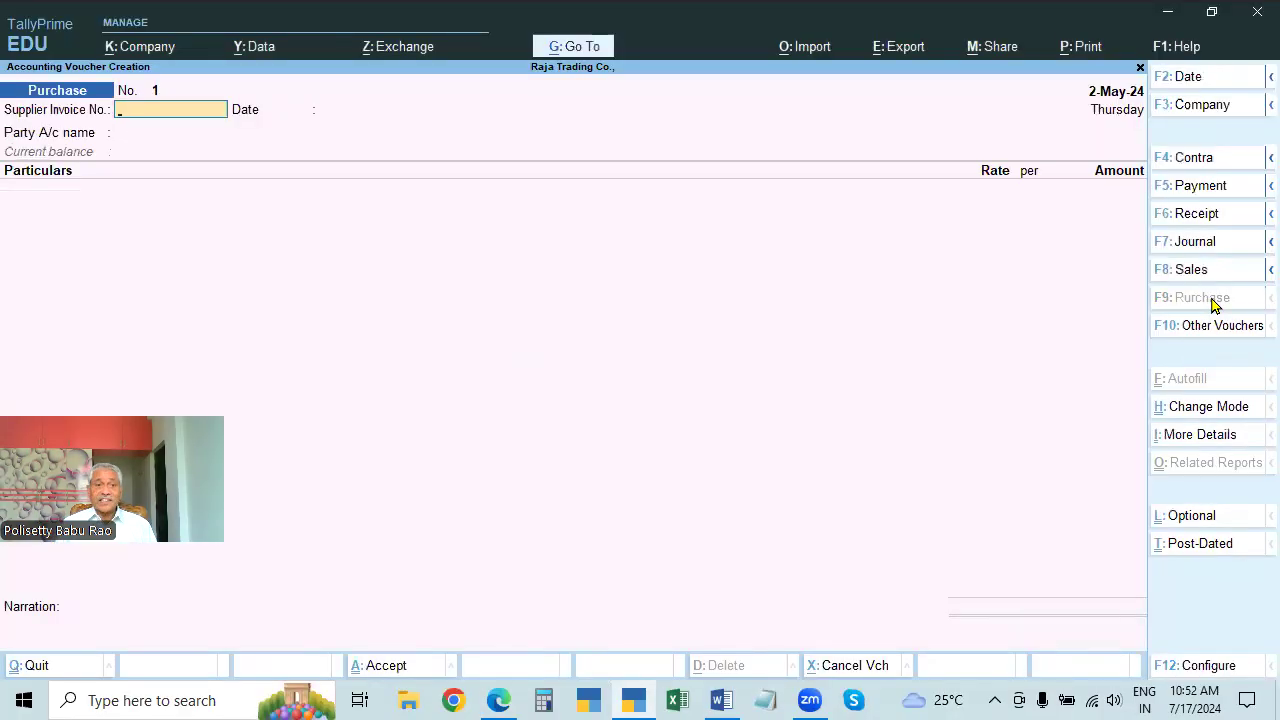
# Switch the purchase voucher to As Voucher mode and back to Accounting Invoice mode.
pyautogui.click(1195, 408)
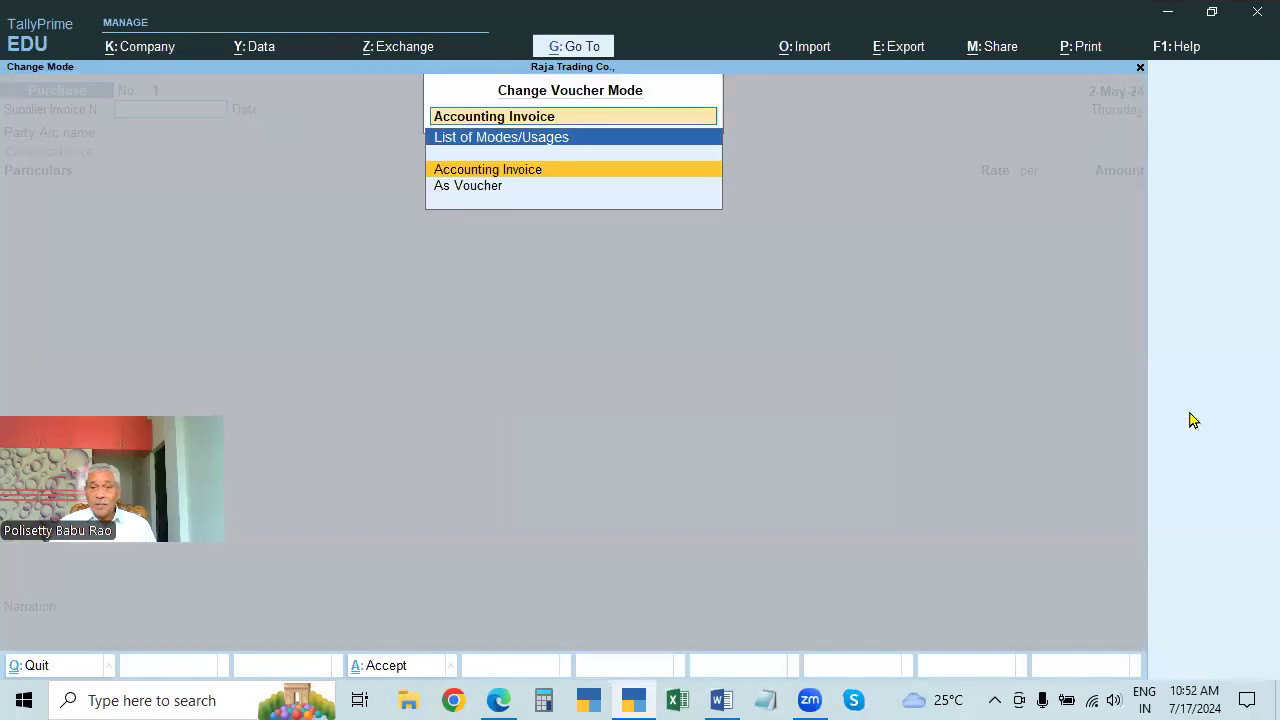
pyautogui.click(468, 186)
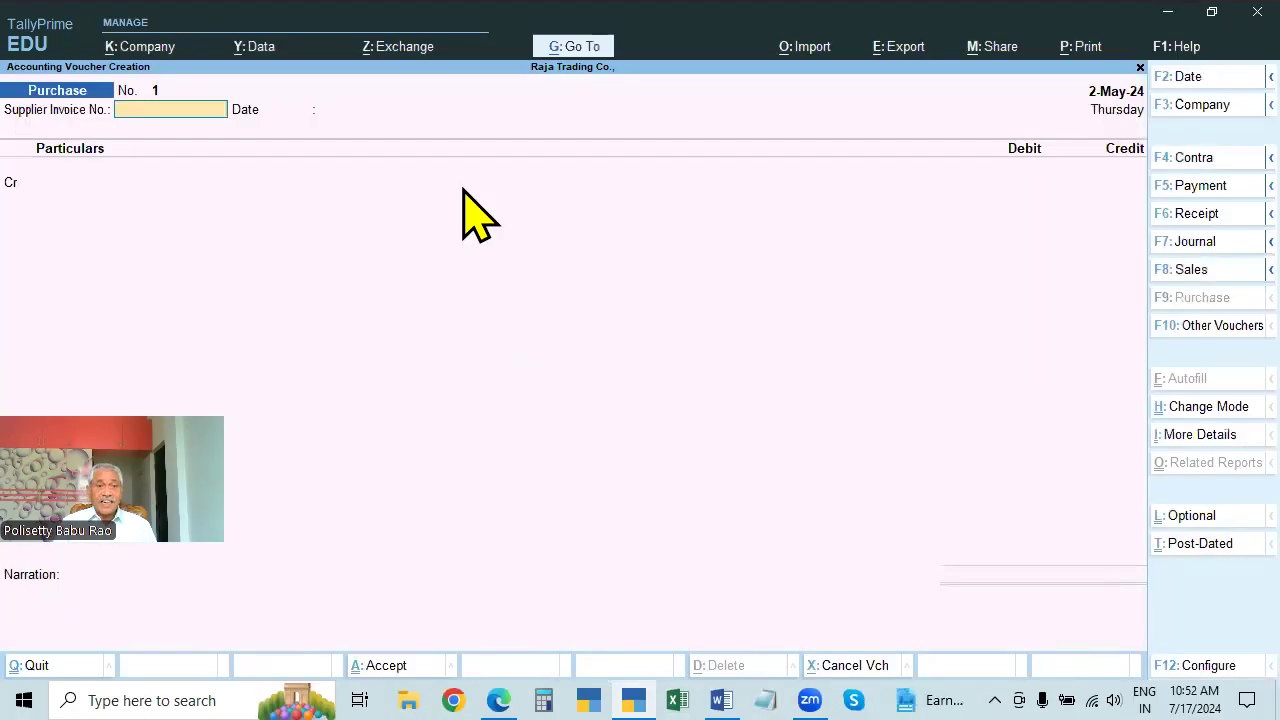
pyautogui.click(1198, 410)
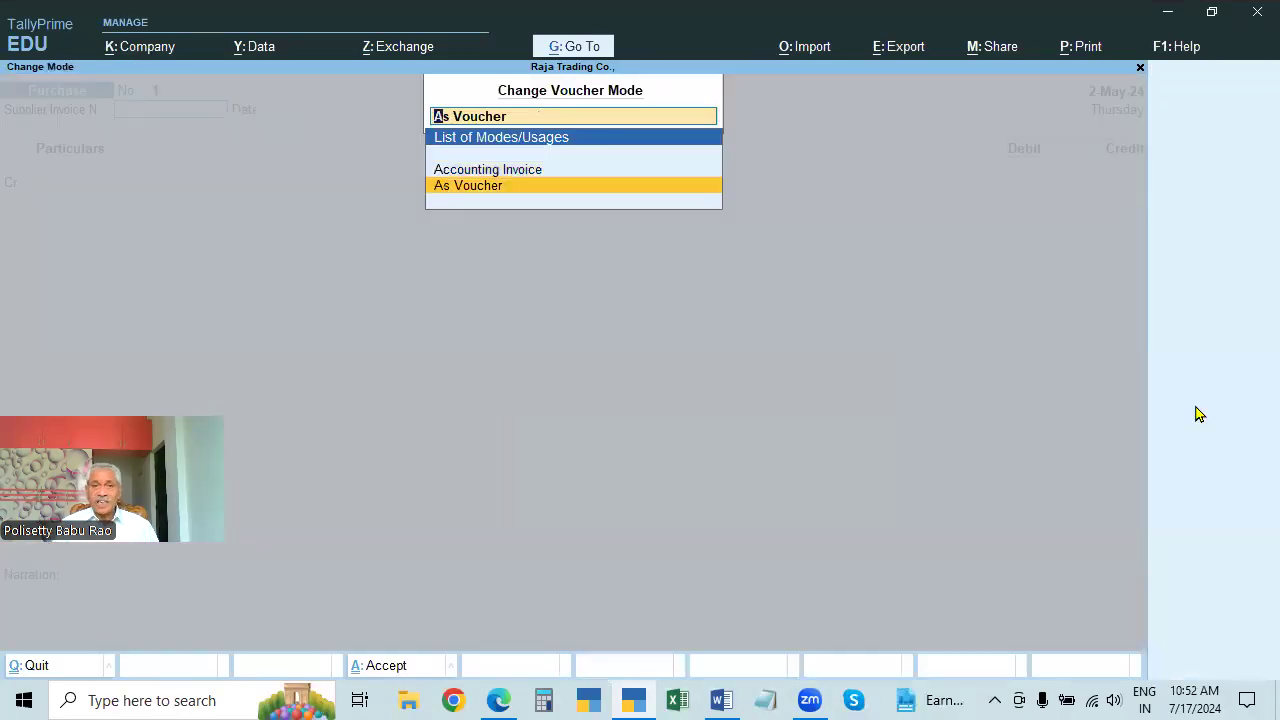
pyautogui.press('Up')
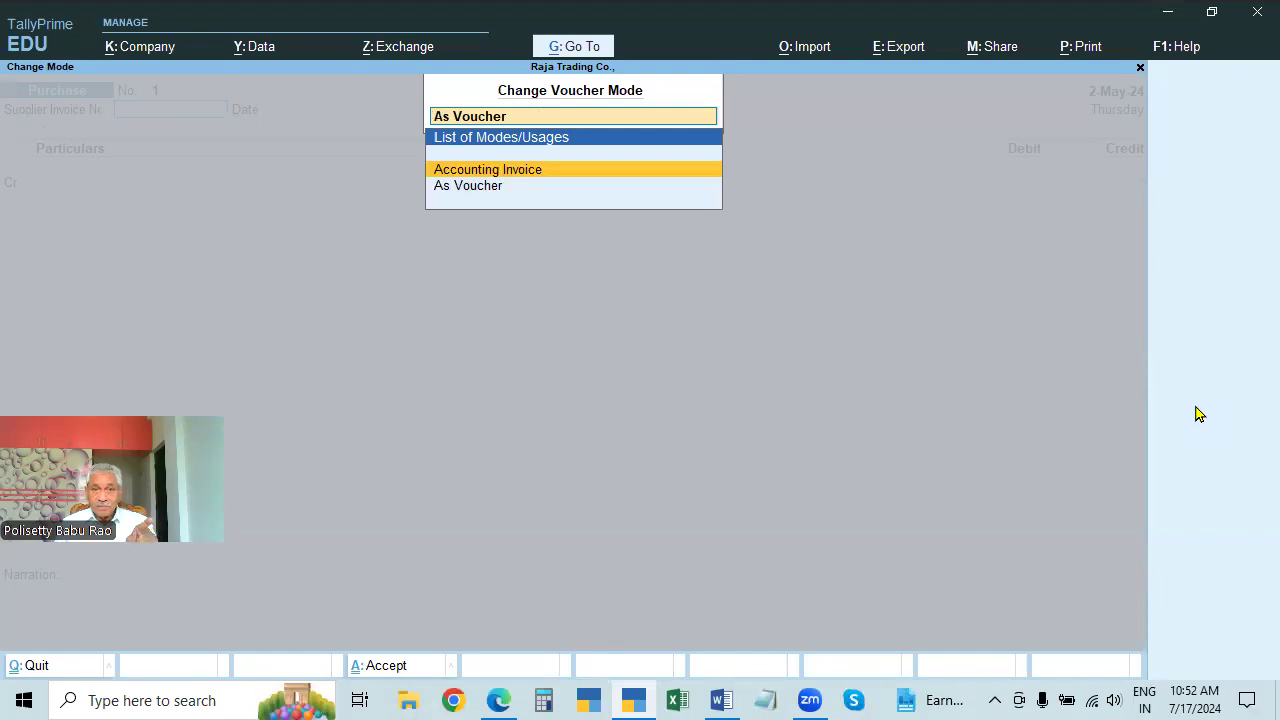
pyautogui.press('Return')
# Check transaction 7 in the PDF and enter supplier invoice number 125 with the date 2-May-24 on the purchase voucher.
pyautogui.hotkey('alt', 'Tab')
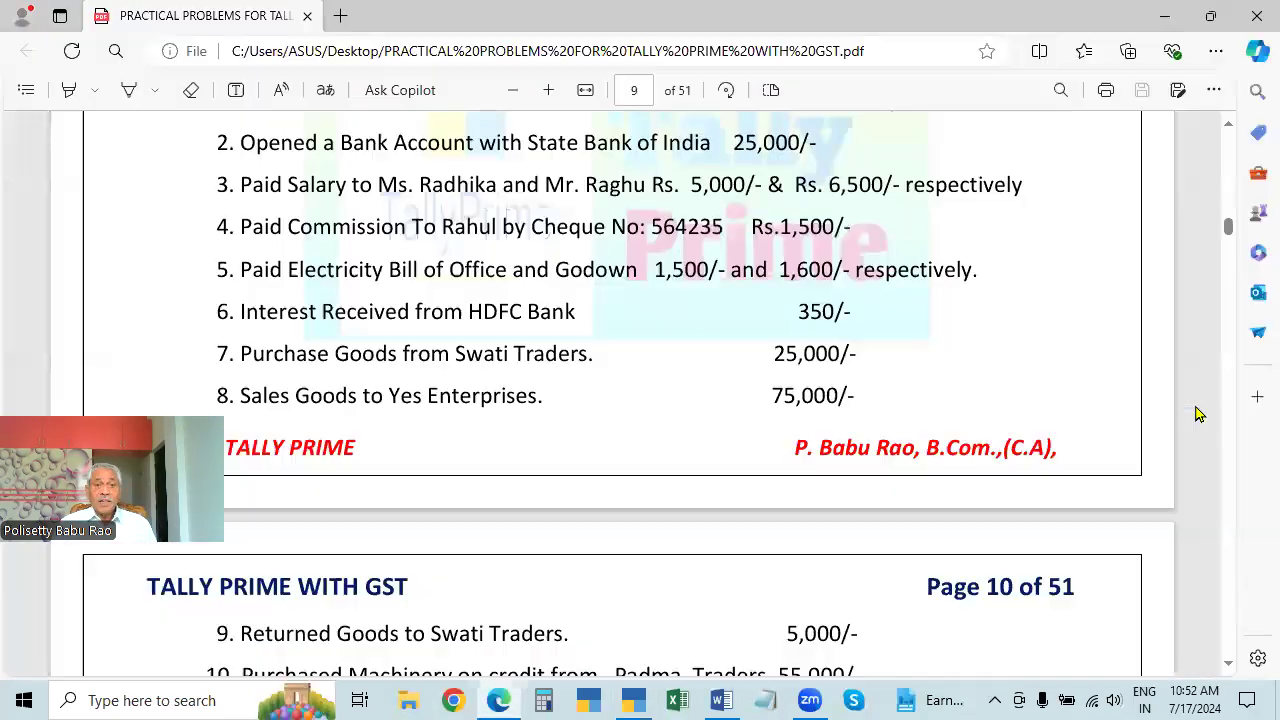
pyautogui.hotkey('alt', 'Tab')
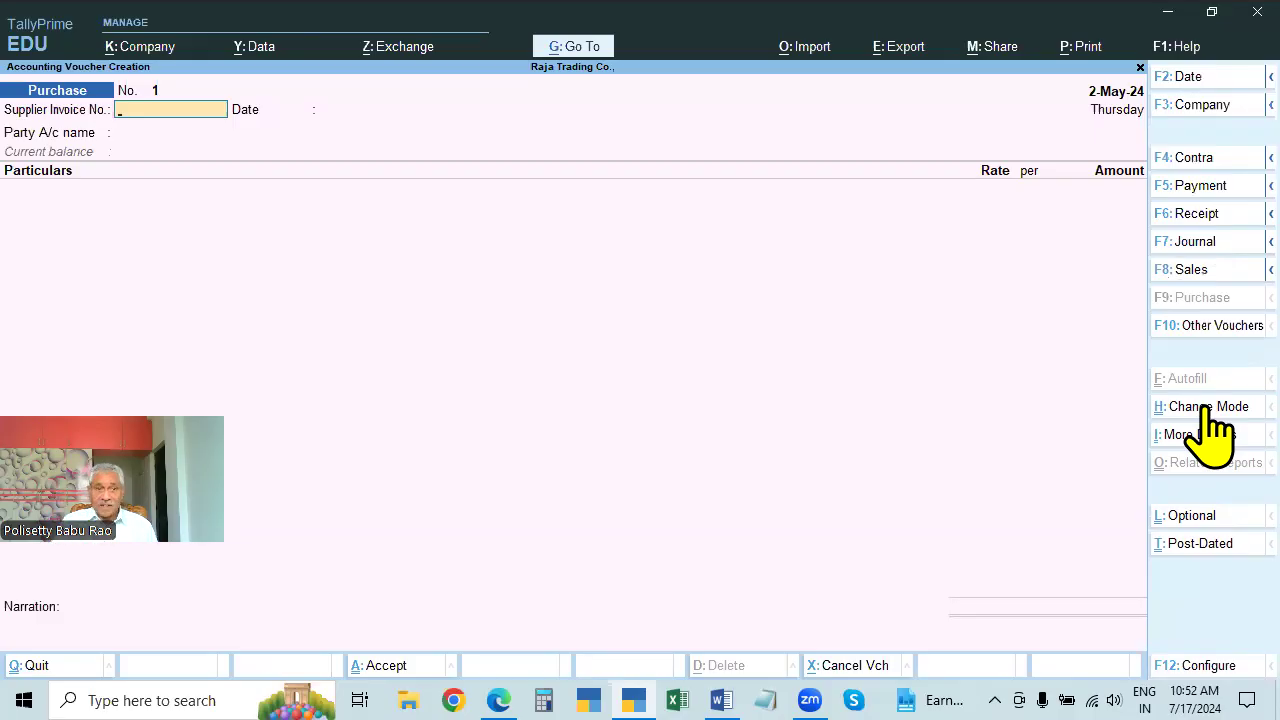
pyautogui.write('125')
pyautogui.press('Return')
pyautogui.press('Return')
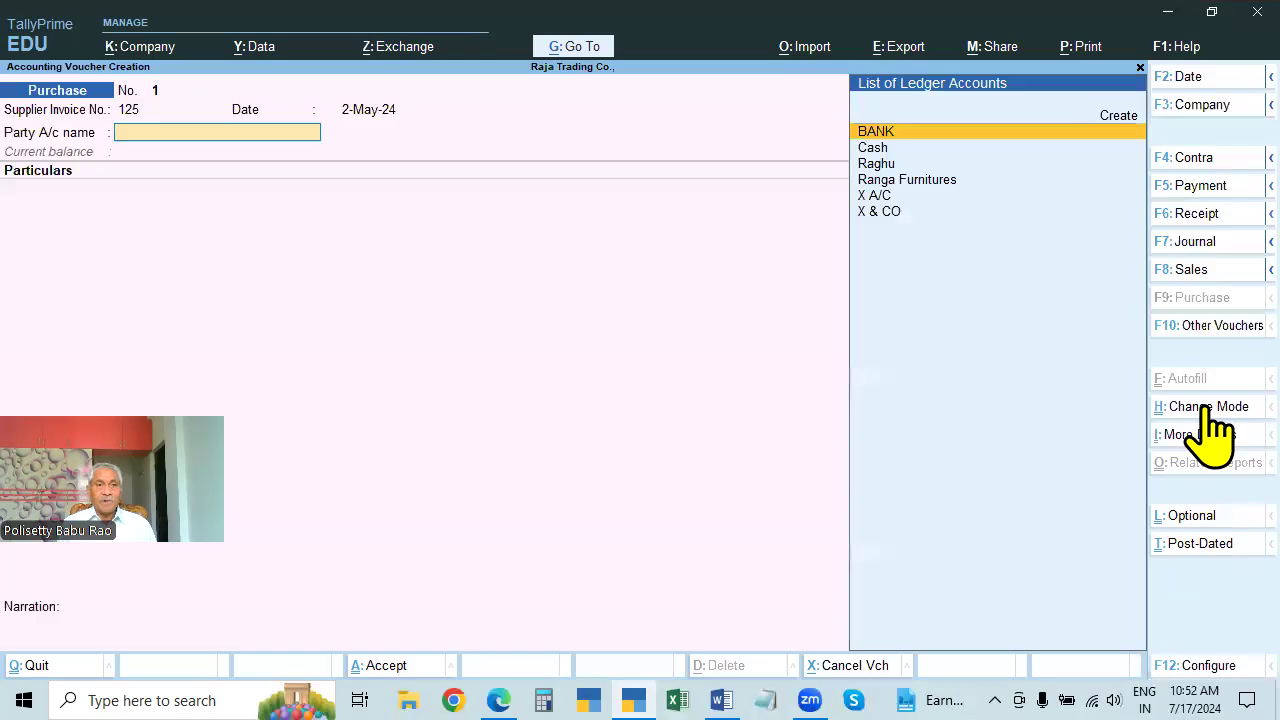
# Start a new party ledger named Swathi Traders, the supplier of transaction 7 in the PDF, leaving its alias blank.
pyautogui.hotkey('alt', 'Tab')
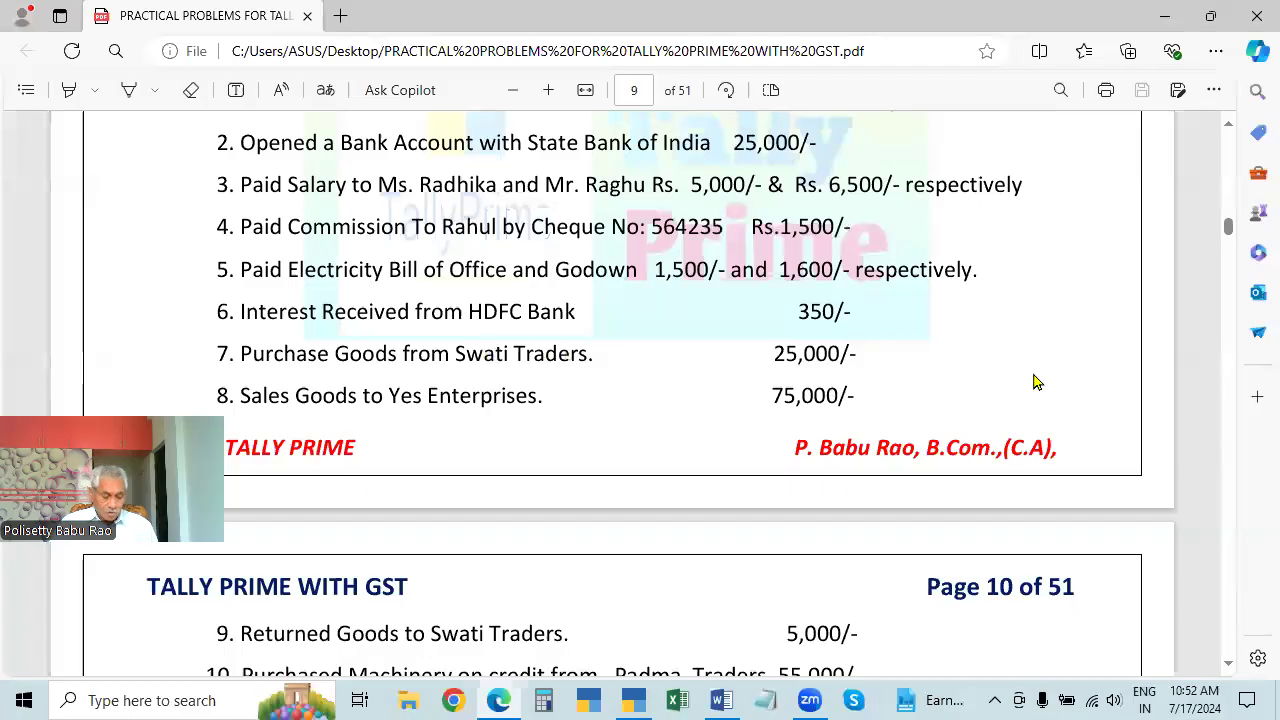
pyautogui.hotkey('alt', 'Tab')
pyautogui.hotkey('alt', 'c')
pyautogui.write('SWATH')
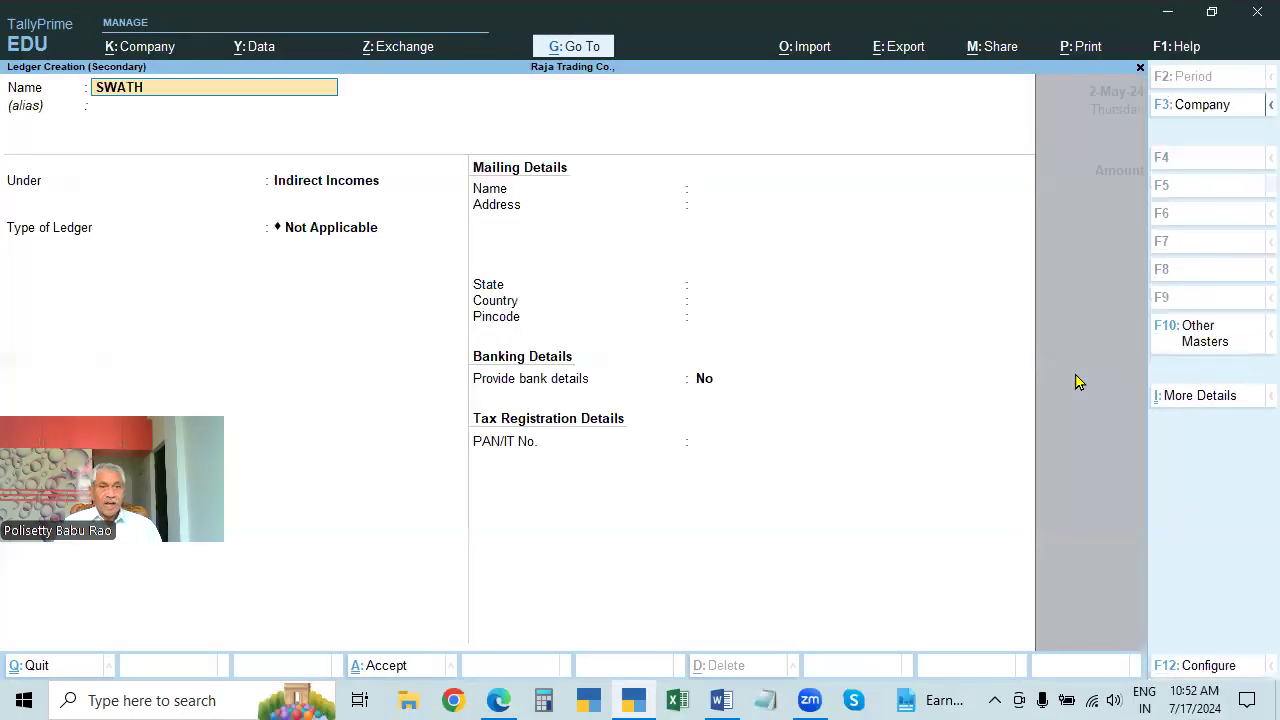
pyautogui.write('I')
pyautogui.press('BackSpace')
pyautogui.press('BackSpace')
pyautogui.press('BackSpace')
pyautogui.press('BackSpace')
pyautogui.press('BackSpace')
pyautogui.write('wathi Traders')
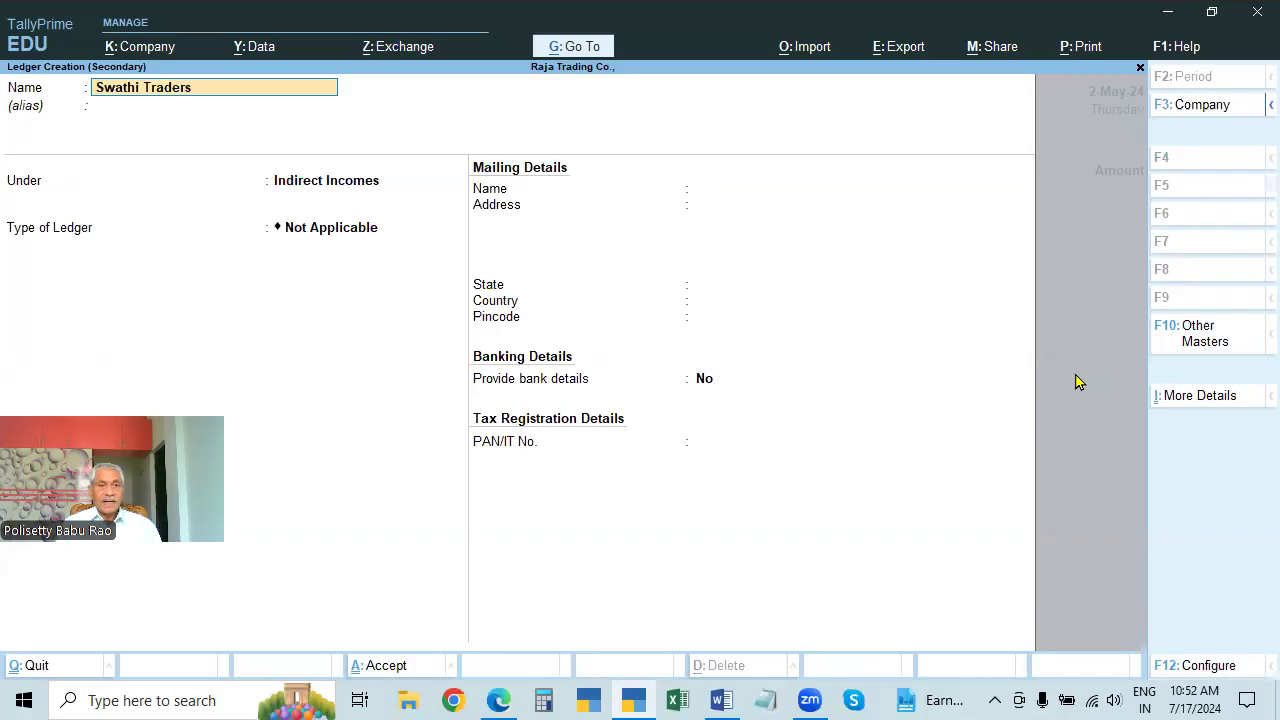
pyautogui.press('Return')
pyautogui.press('Return')
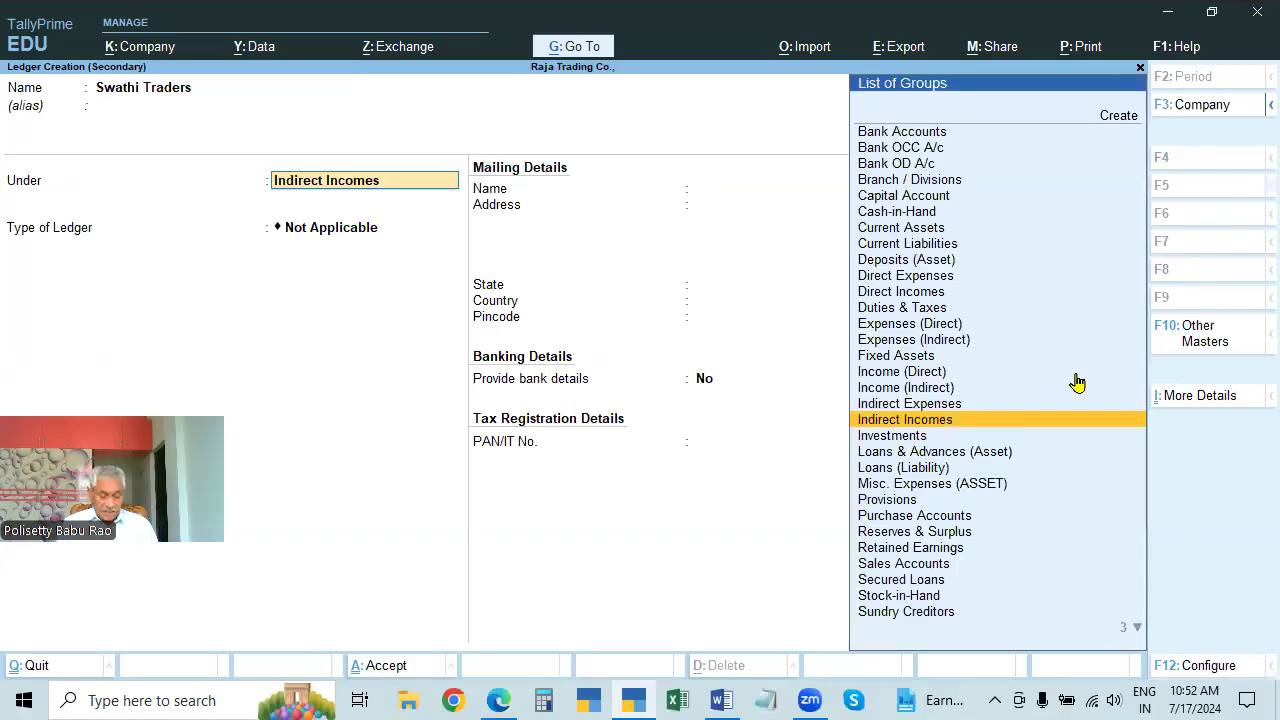
# Place the Swathi Traders ledger under Sundry Creditors and save it as the purchase voucher's party account.
pyautogui.hotkey('alt', 'Tab')
pyautogui.hotkey('alt', 'Tab')
pyautogui.write('Sun')
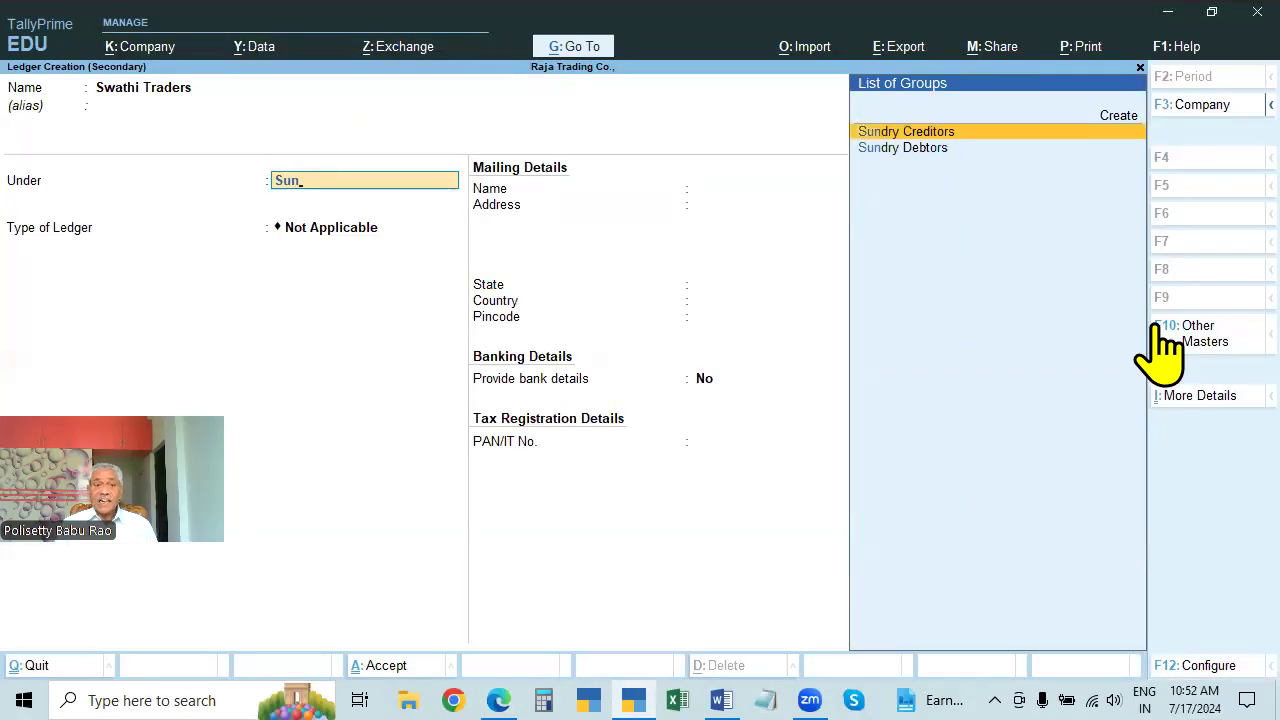
pyautogui.press('Return')
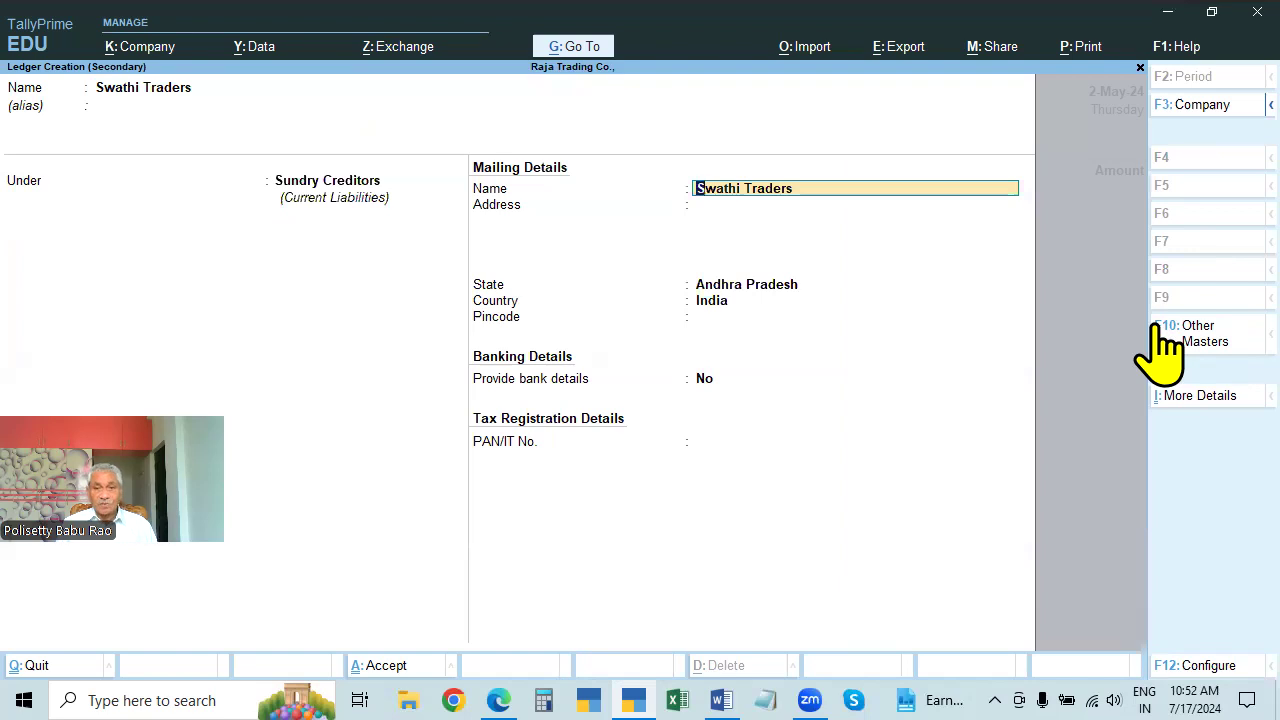
pyautogui.press('Return')
pyautogui.hotkey('ctrl', 'a')
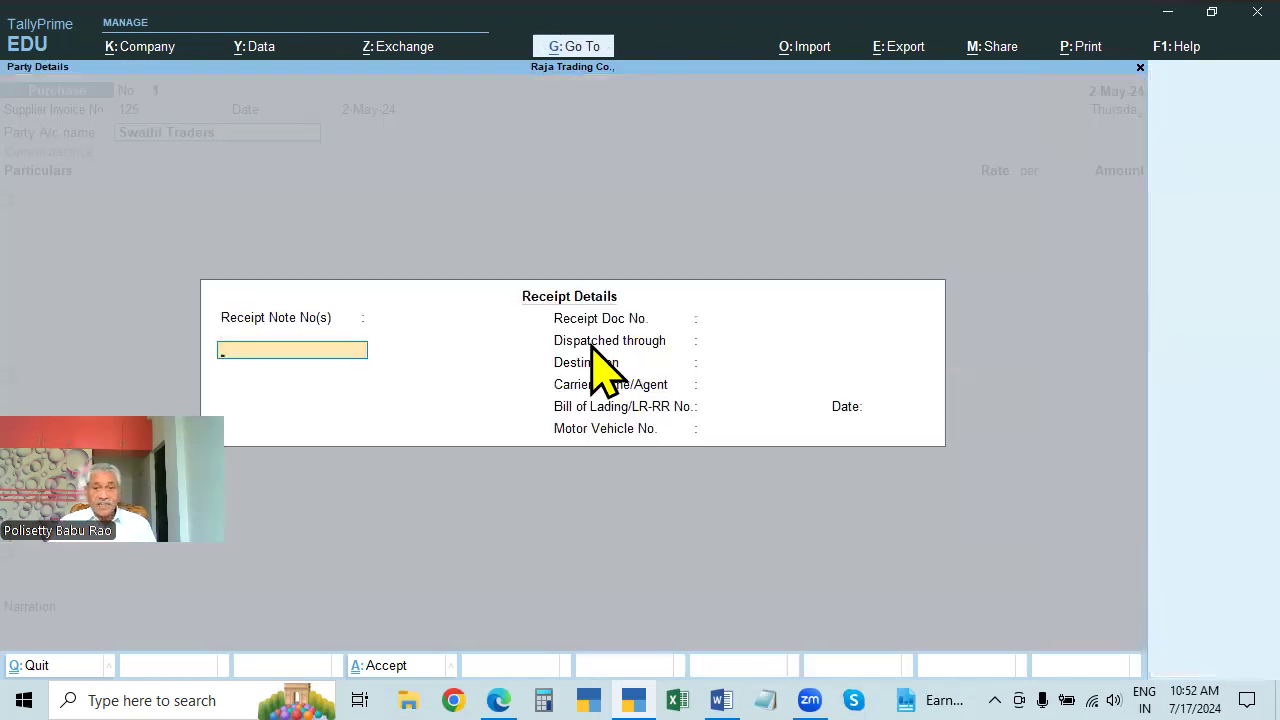
# Accept the blank receipt details and the default party details for Swathi Traders.
pyautogui.press('ctrl')
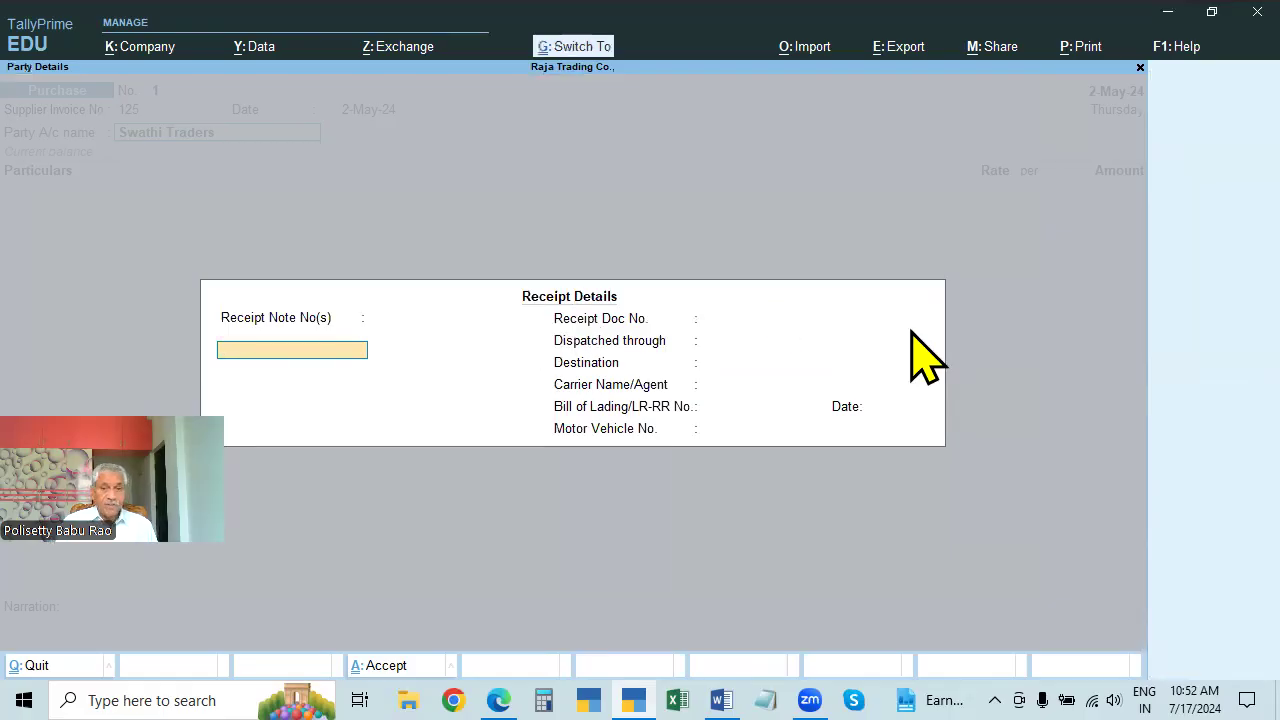
pyautogui.hotkey('ctrl', 'a')
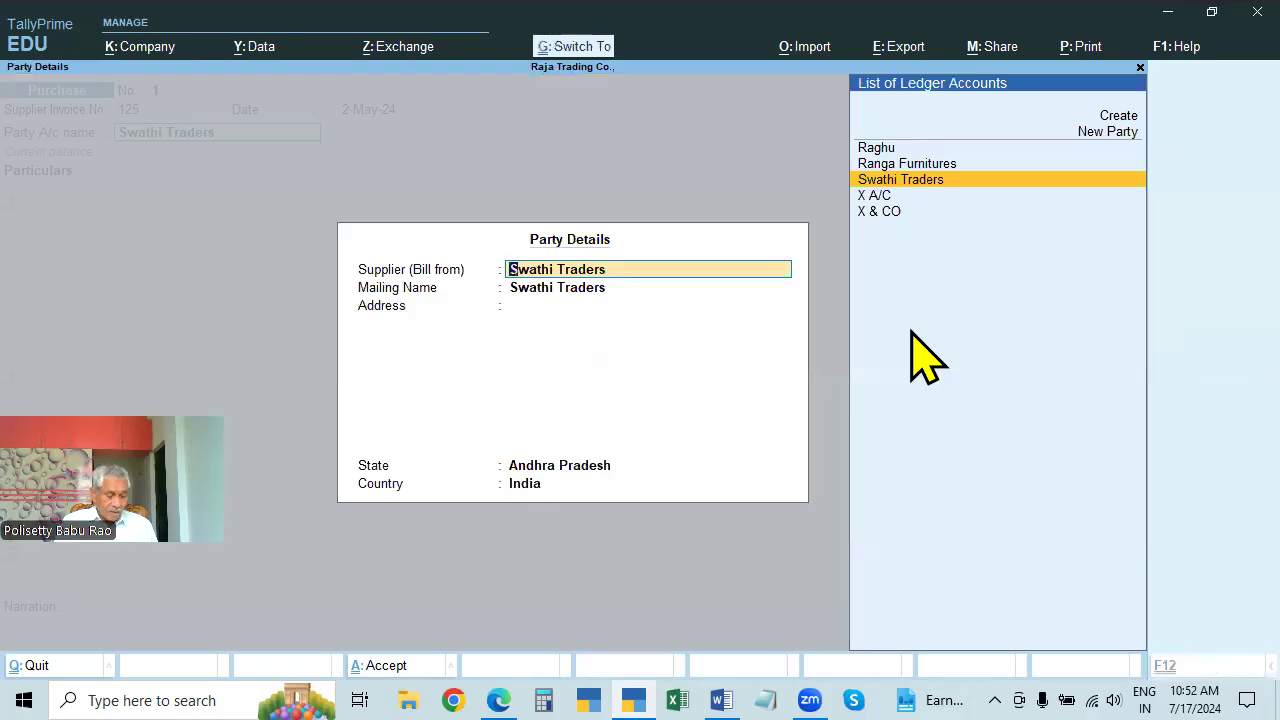
pyautogui.hotkey('ctrl', 'a')
# Check transaction 7 in the PDF and create a Purchases ledger under Purchase Accounts as the purchase voucher's particulars.
pyautogui.hotkey('alt', 'Tab')
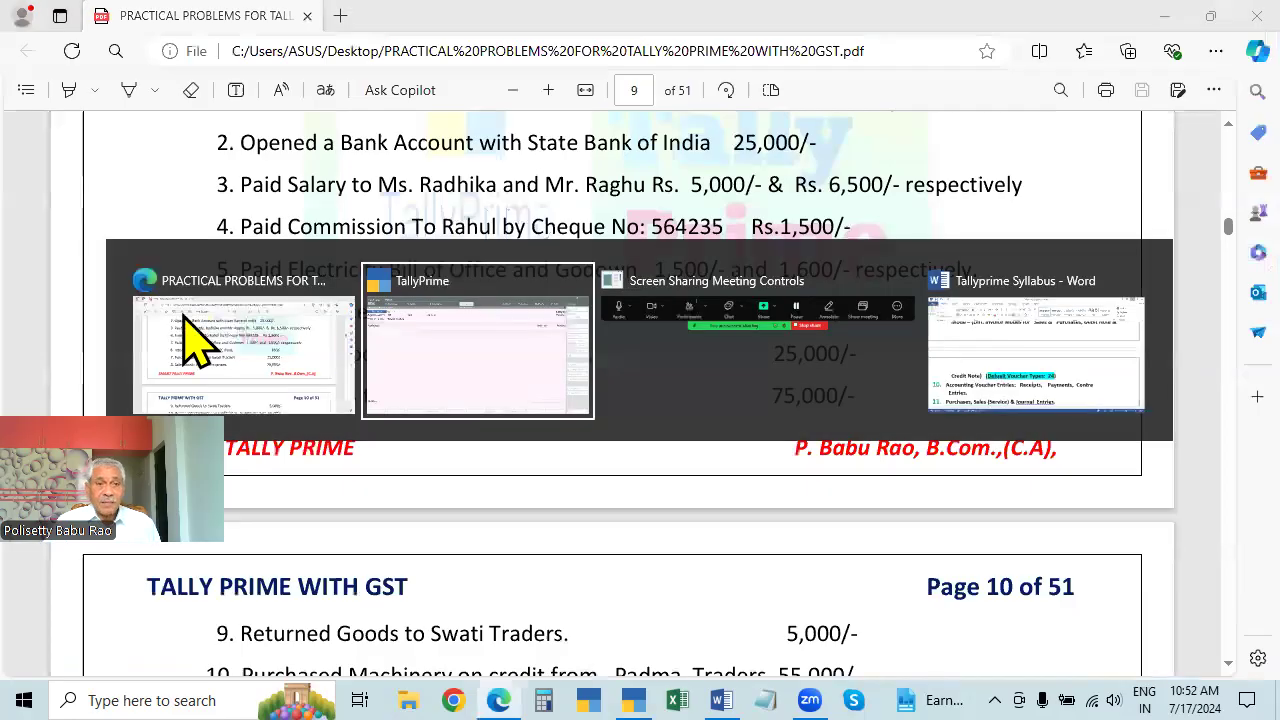
pyautogui.hotkey('alt', 'Tab')
pyautogui.hotkey('alt', 'Tab')
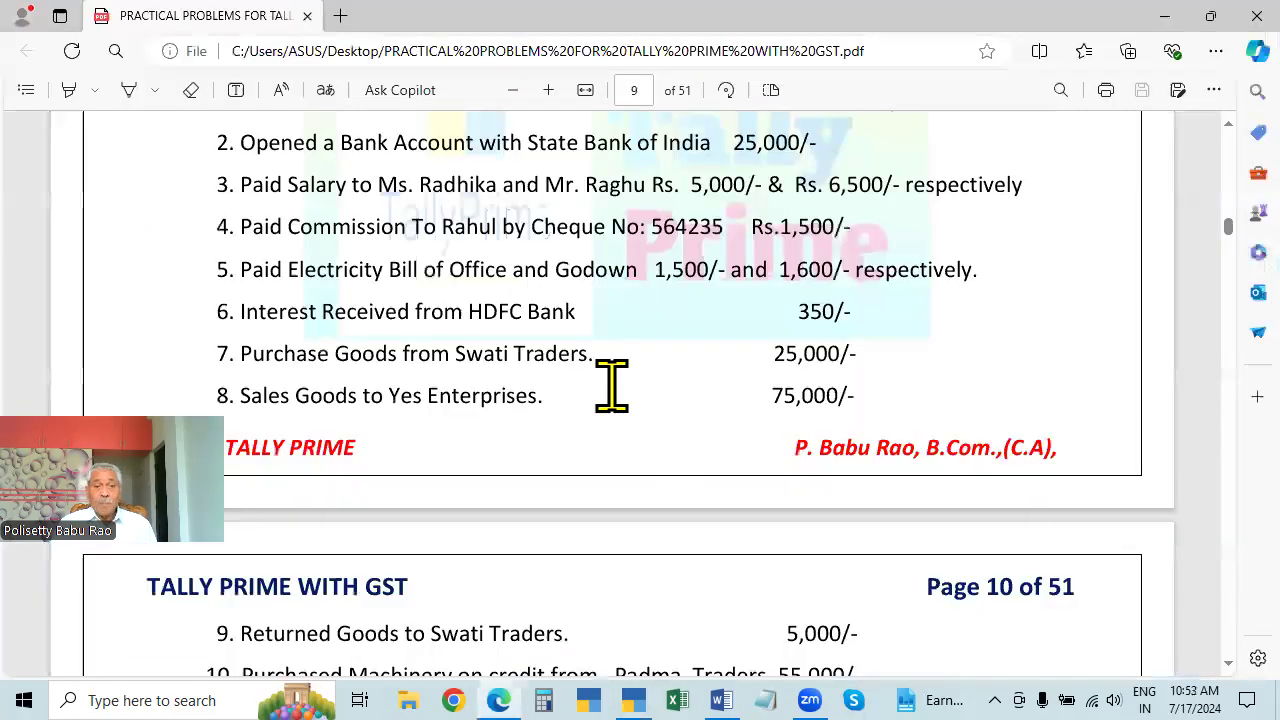
pyautogui.hotkey('alt', 'Tab')
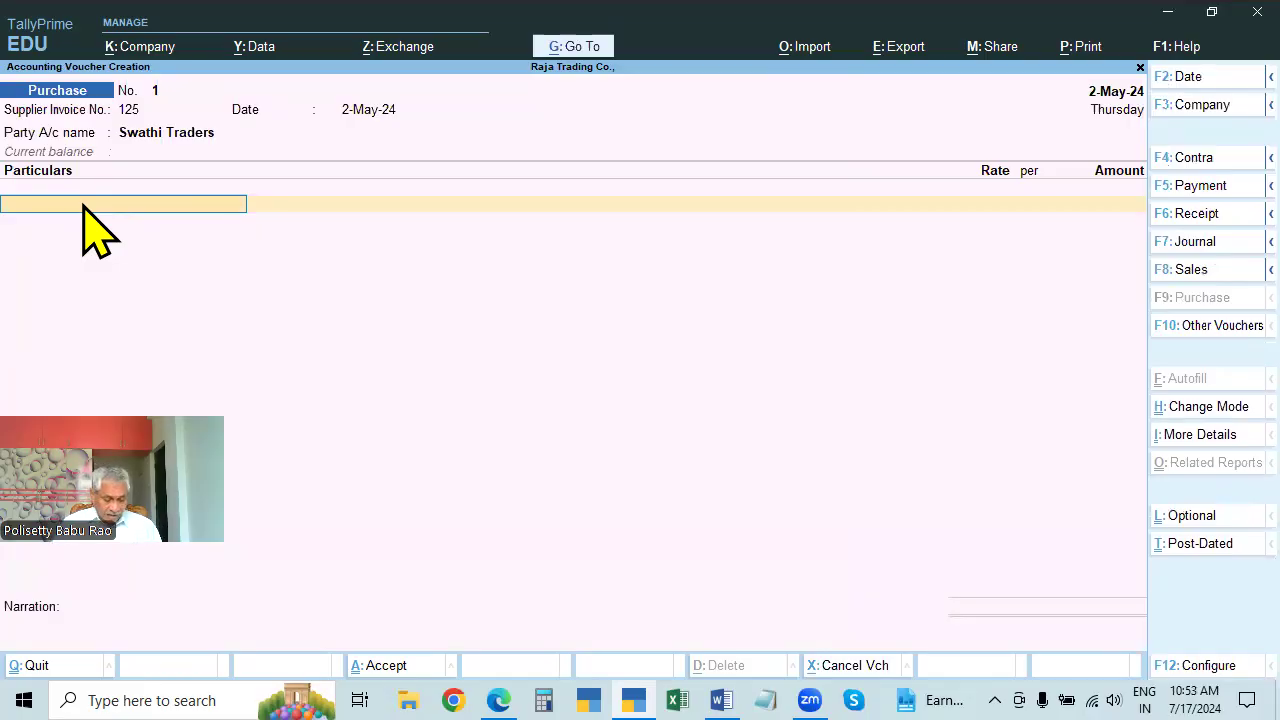
pyautogui.hotkey('alt', 'c')
pyautogui.write('Purchases')
pyautogui.press('Return')
pyautogui.press('Return')
pyautogui.write('Pu')
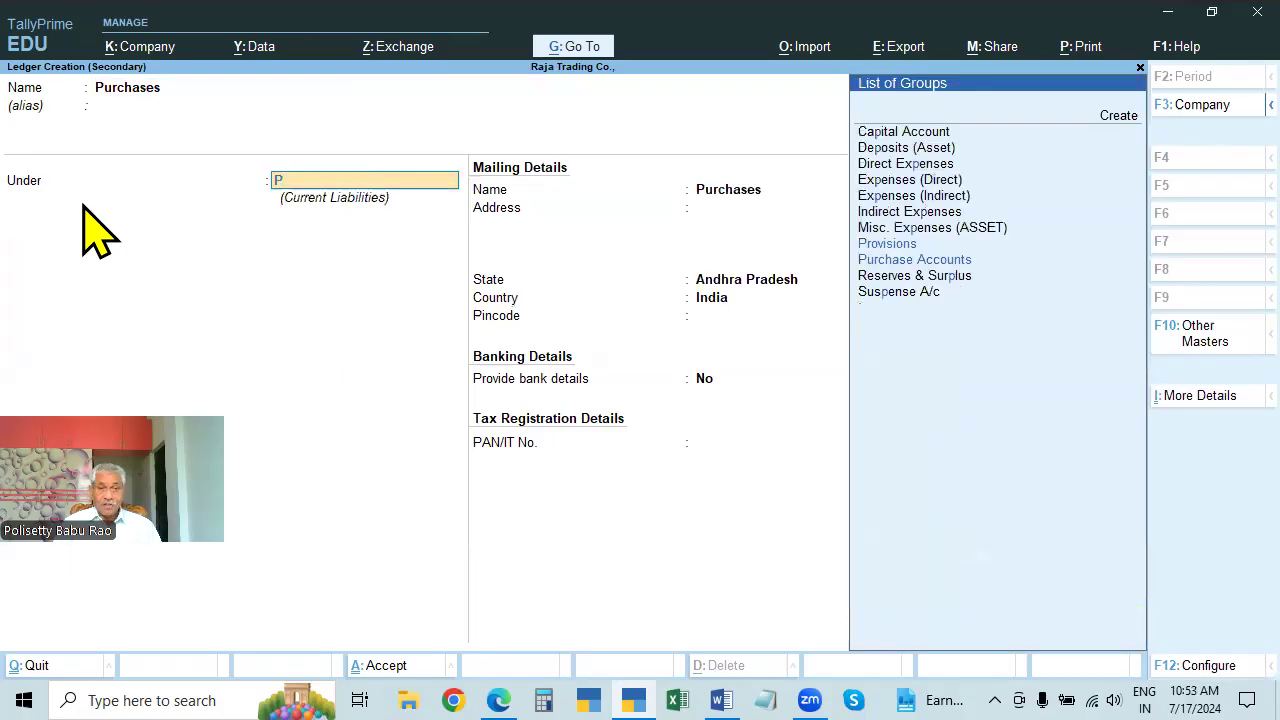
pyautogui.press('Return')
pyautogui.press('Return')
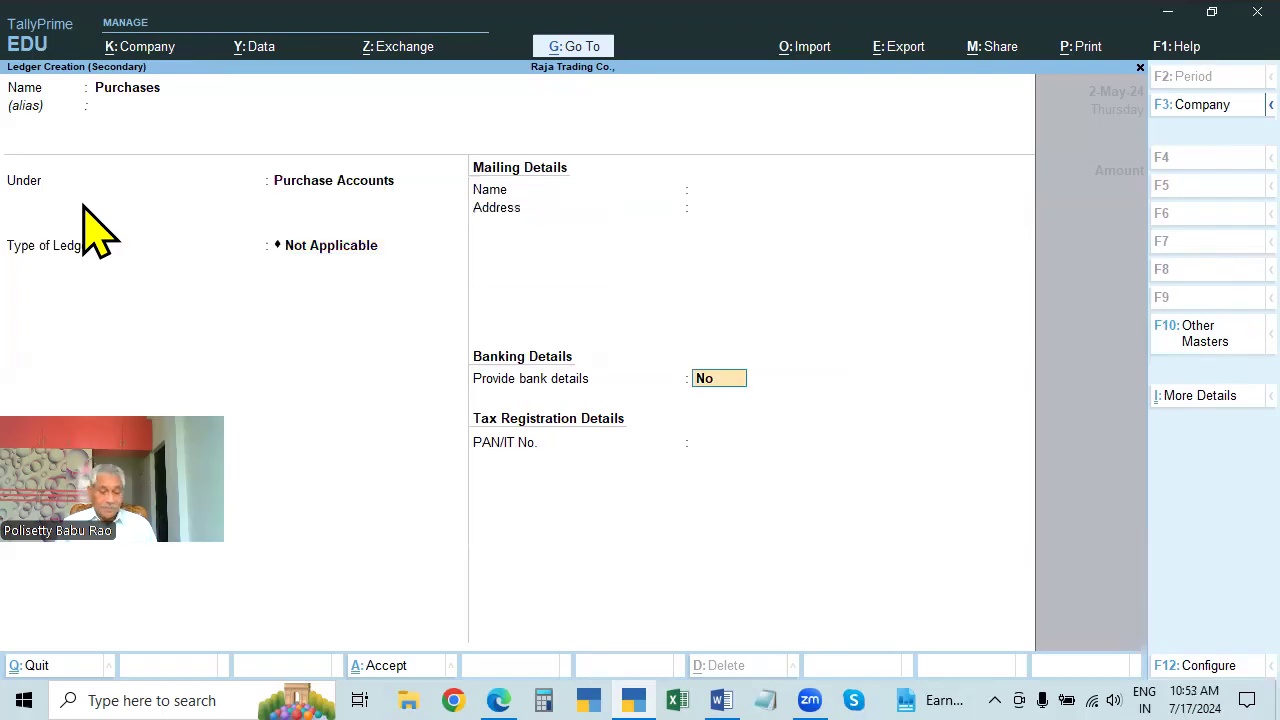
pyautogui.press('Return')
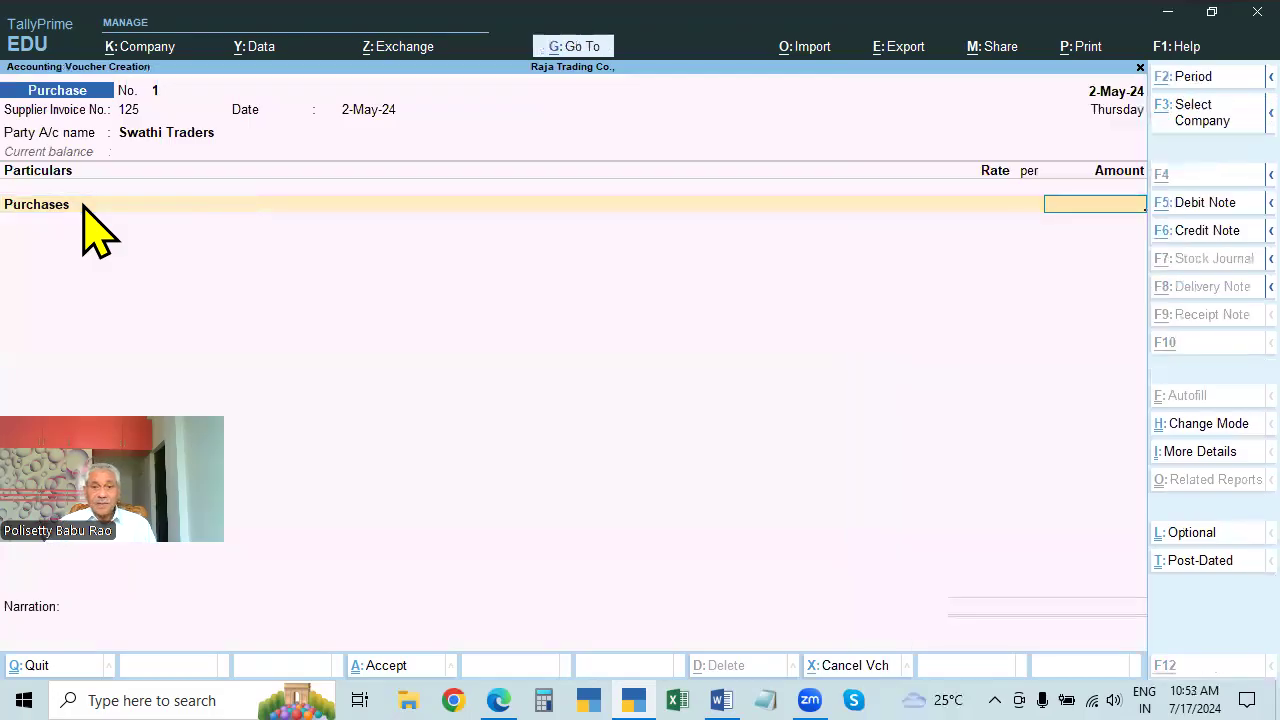
# Enter the purchase amount of 25000 from transaction 7 in the PDF for the Purchases ledger.
pyautogui.hotkey('alt', 'Tab')
pyautogui.hotkey('alt', 'Tab')
pyautogui.write('25000')
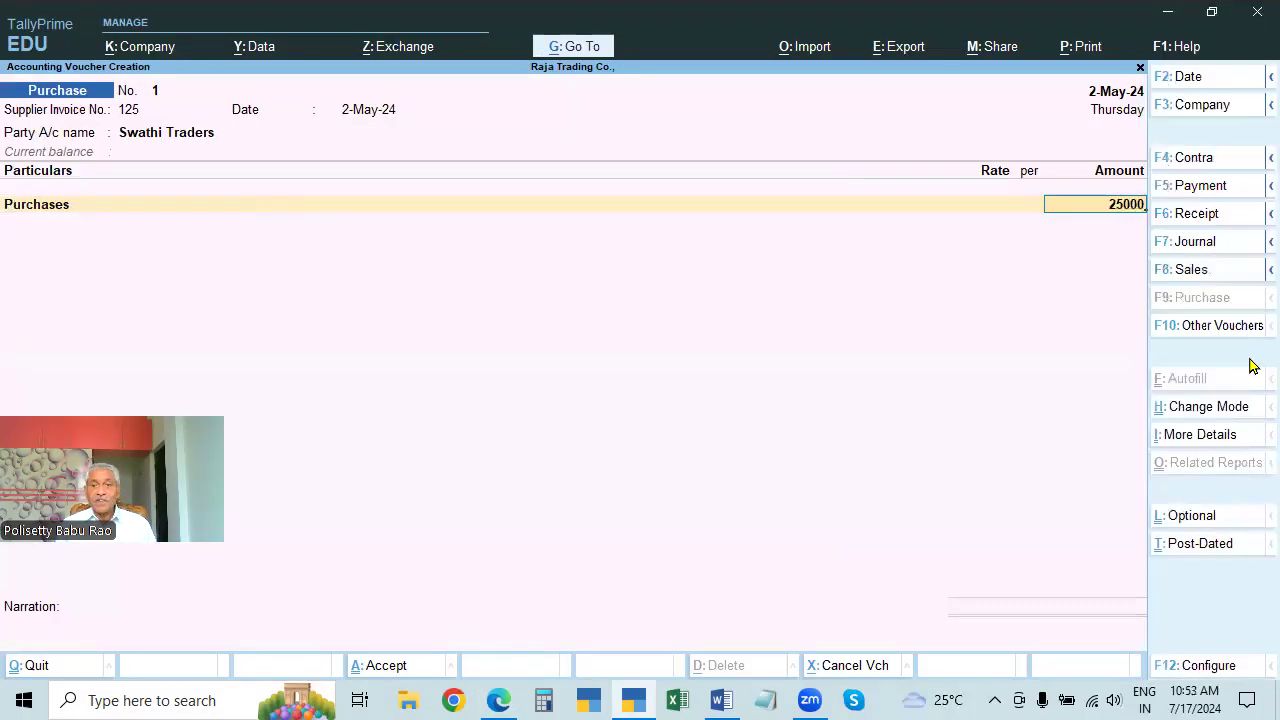
pyautogui.press('Return')
pyautogui.press('Return')
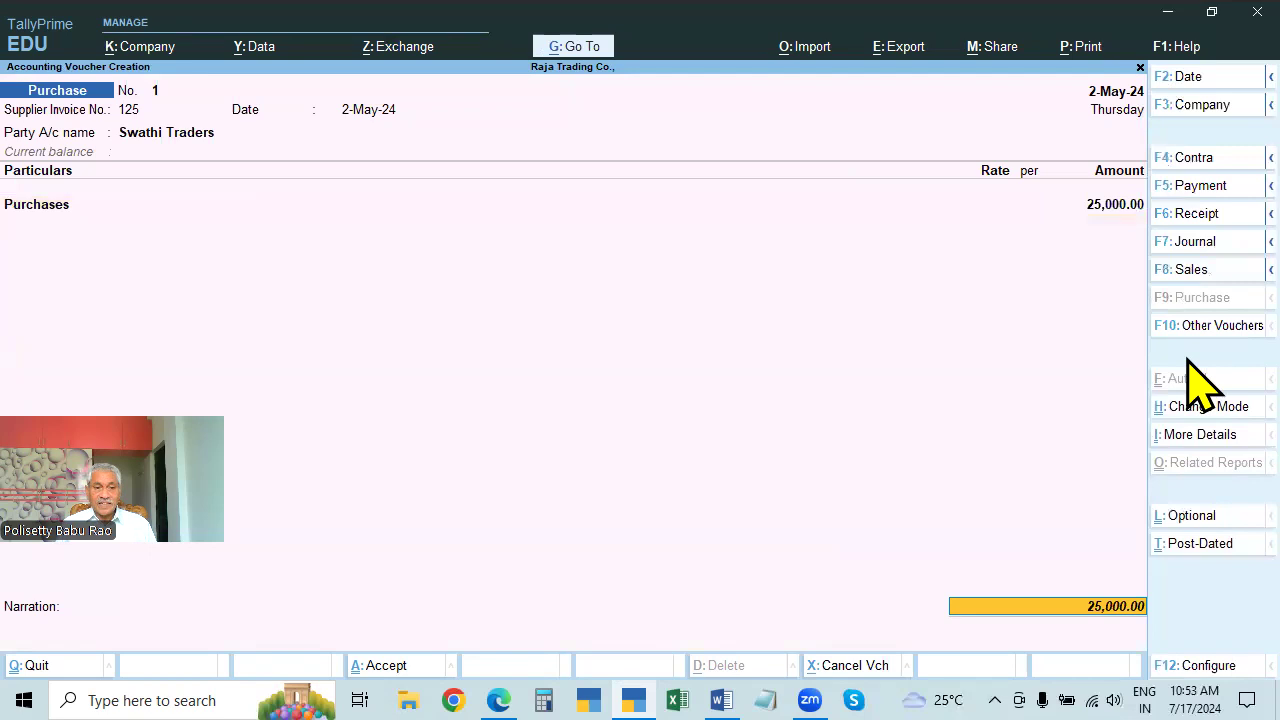
# Add the narration "BEING GOODS PURCHASED ON CREDIT" and save the purchase voucher.
pyautogui.write('being')
pyautogui.press('BackSpace')
pyautogui.press('BackSpace')
pyautogui.press('BackSpace')
pyautogui.write('BEIN')
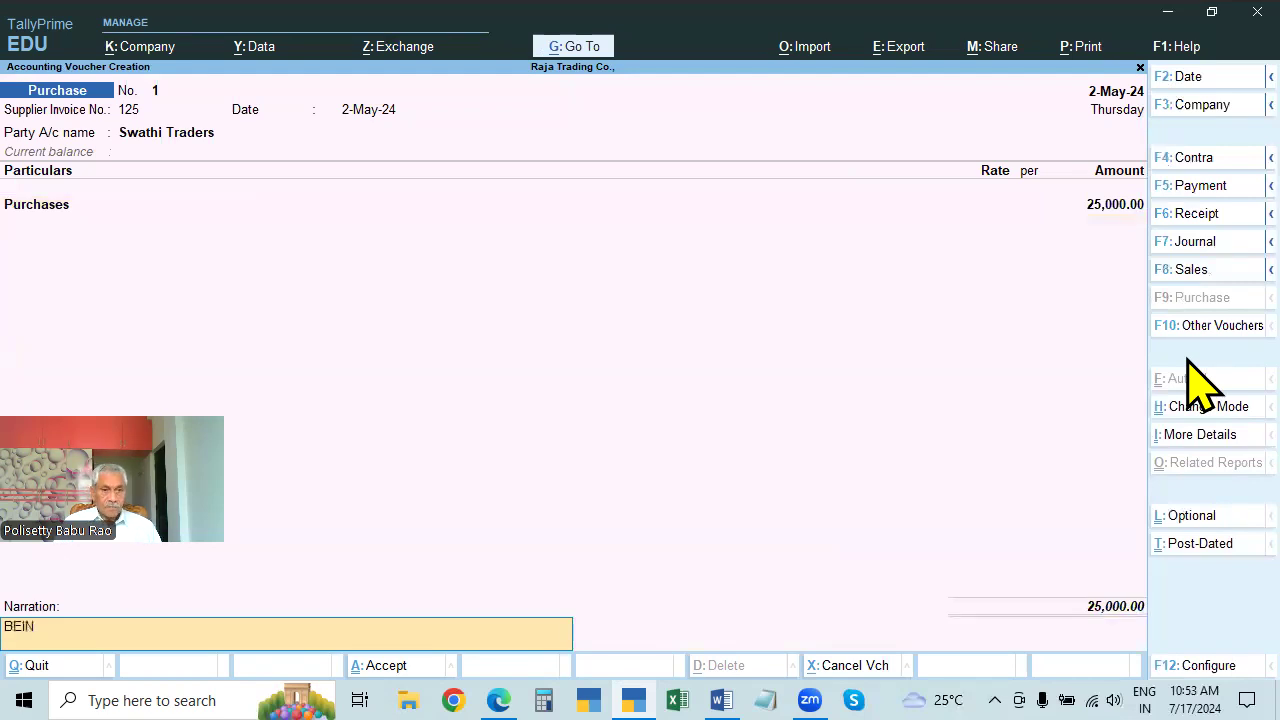
pyautogui.write('G GOODS PURCHASED ON')
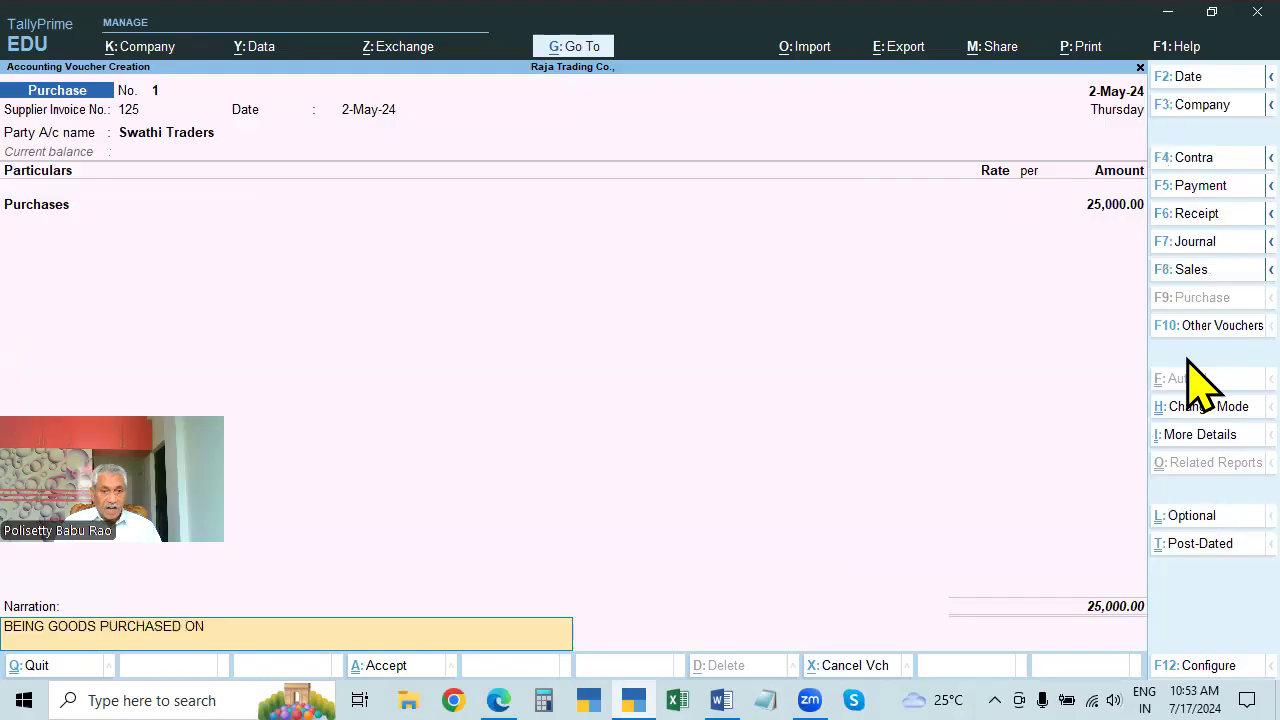
pyautogui.write(' CREDIT')
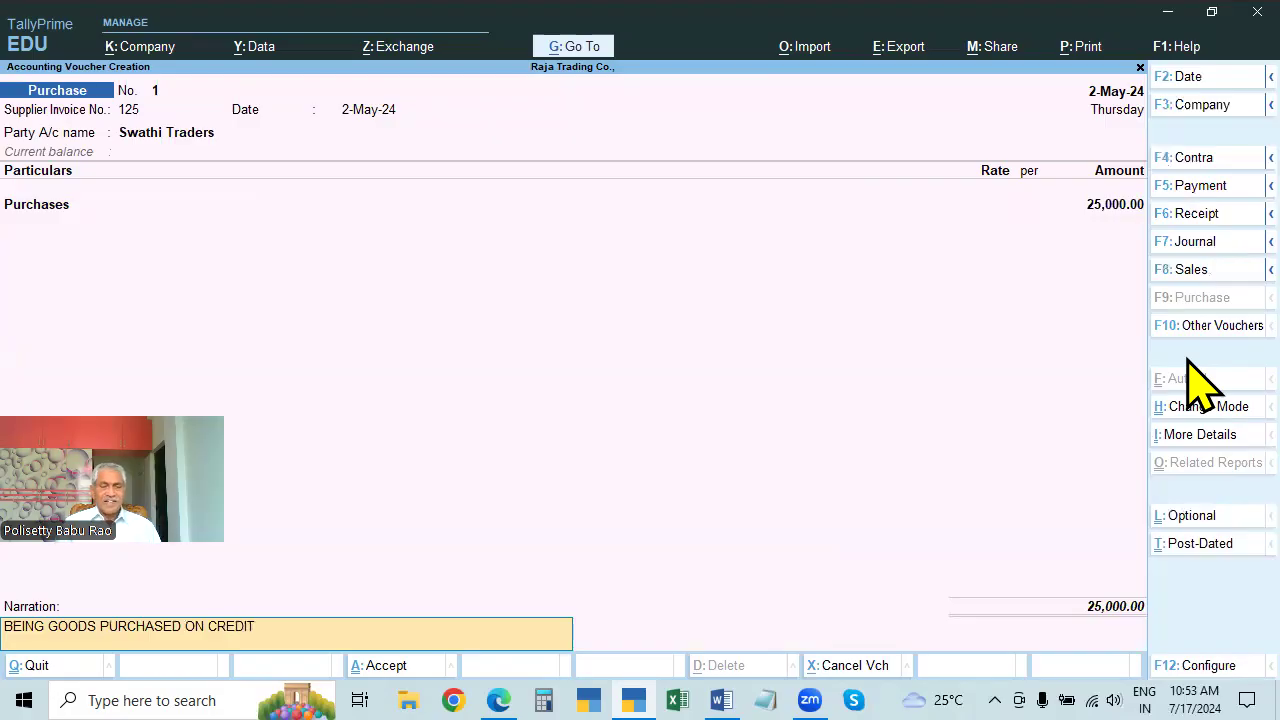
pyautogui.press('Return')
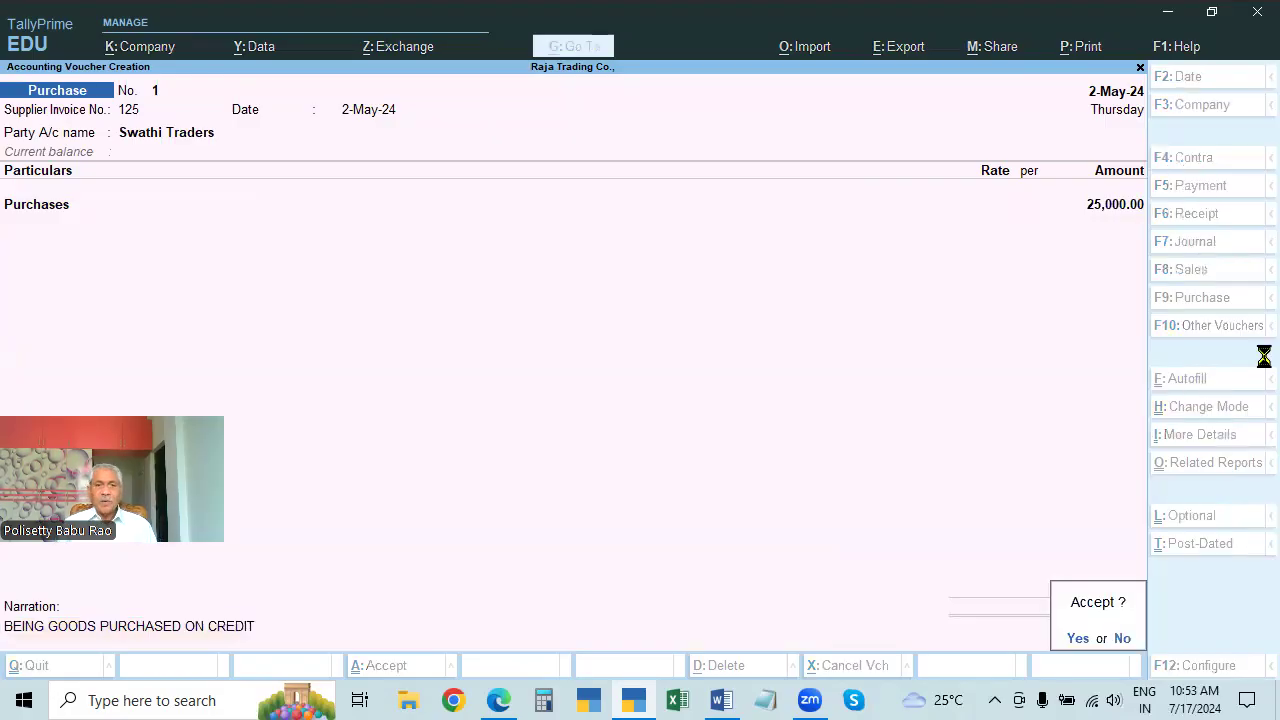
pyautogui.press('Return')
# Switch to a sales voucher and check transaction 8, the goods sold to Yes Enterprises, in the PDF.
pyautogui.hotkey('alt', 'Tab')
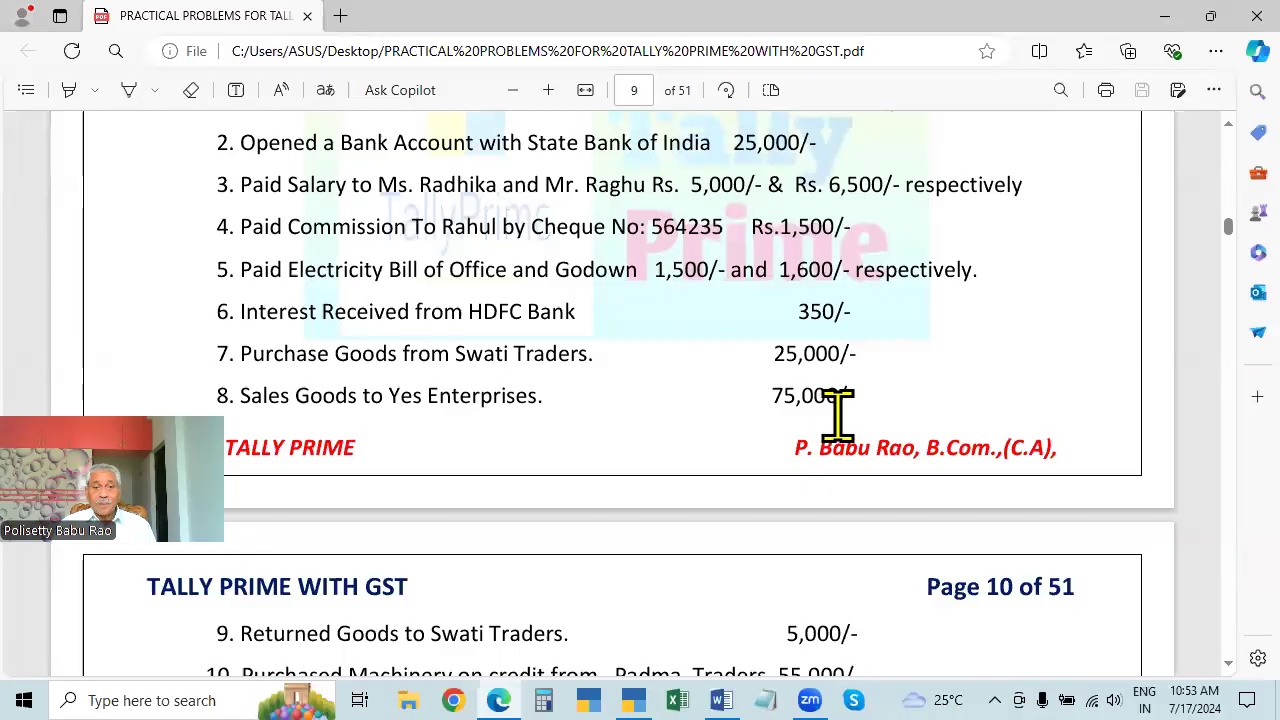
pyautogui.hotkey('alt', 'Tab')
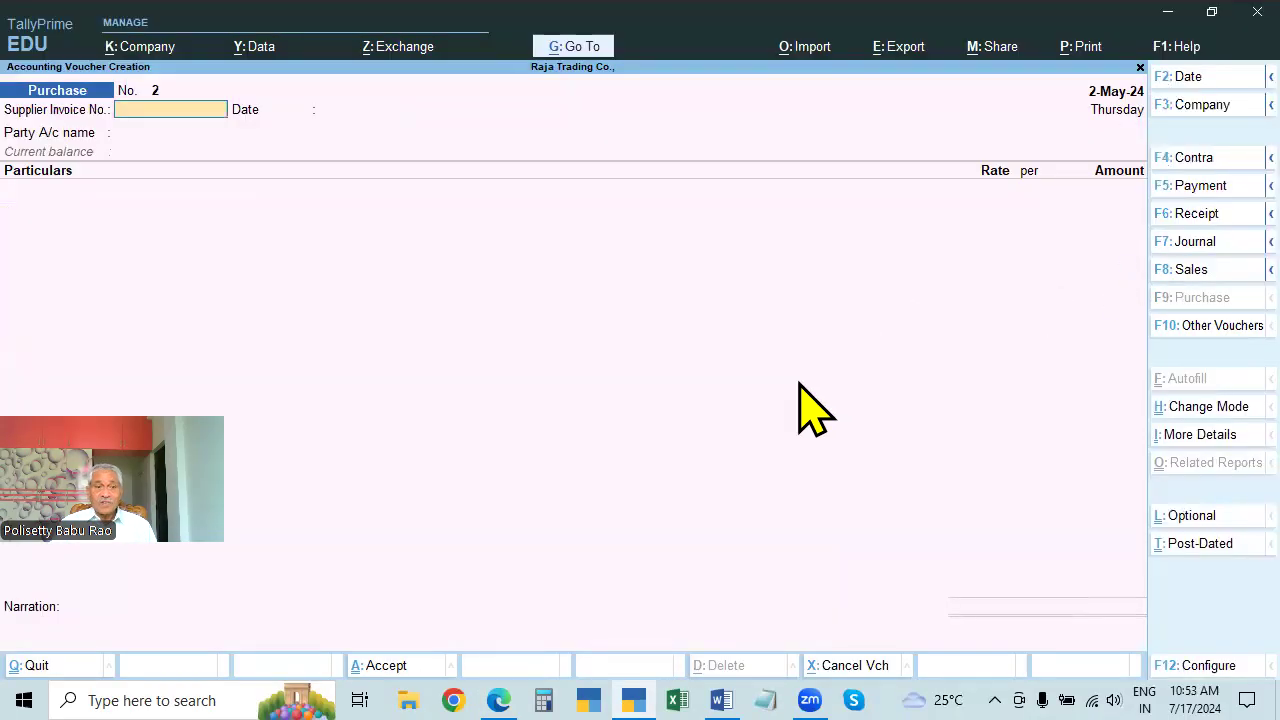
pyautogui.click(1192, 270)
pyautogui.hotkey('alt', 'Tab')
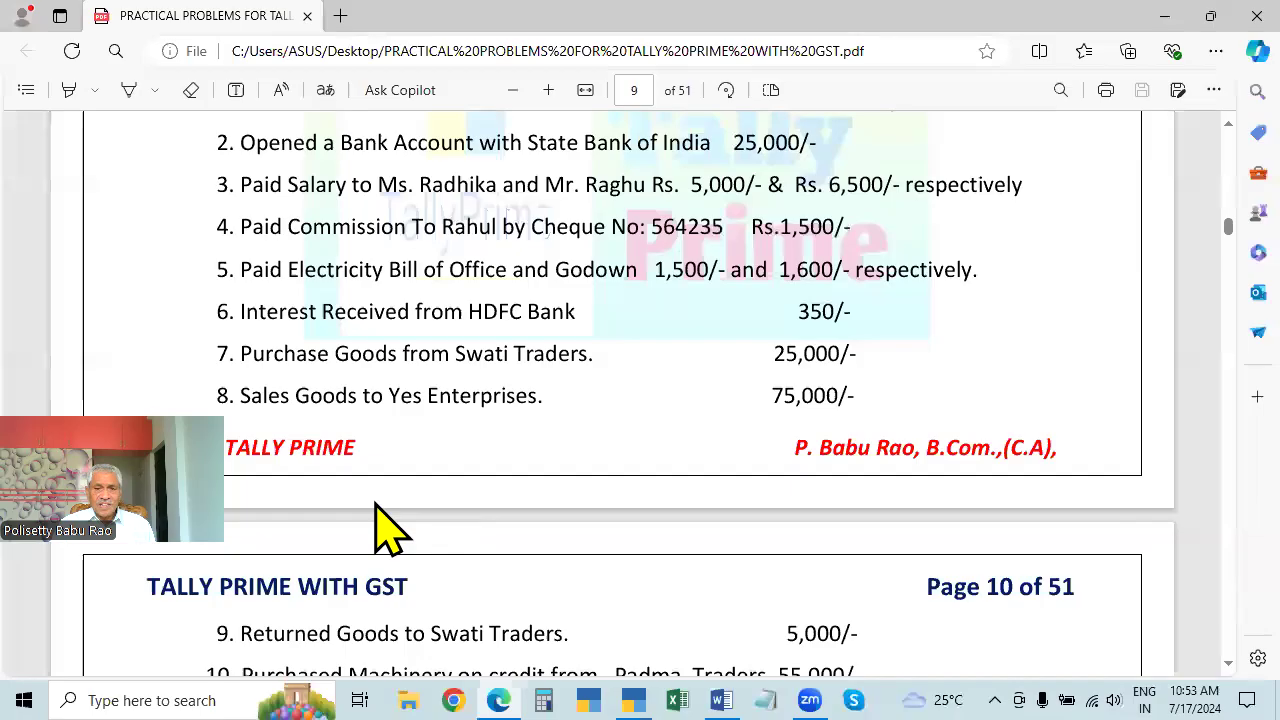
pyautogui.hotkey('alt', 'Tab')
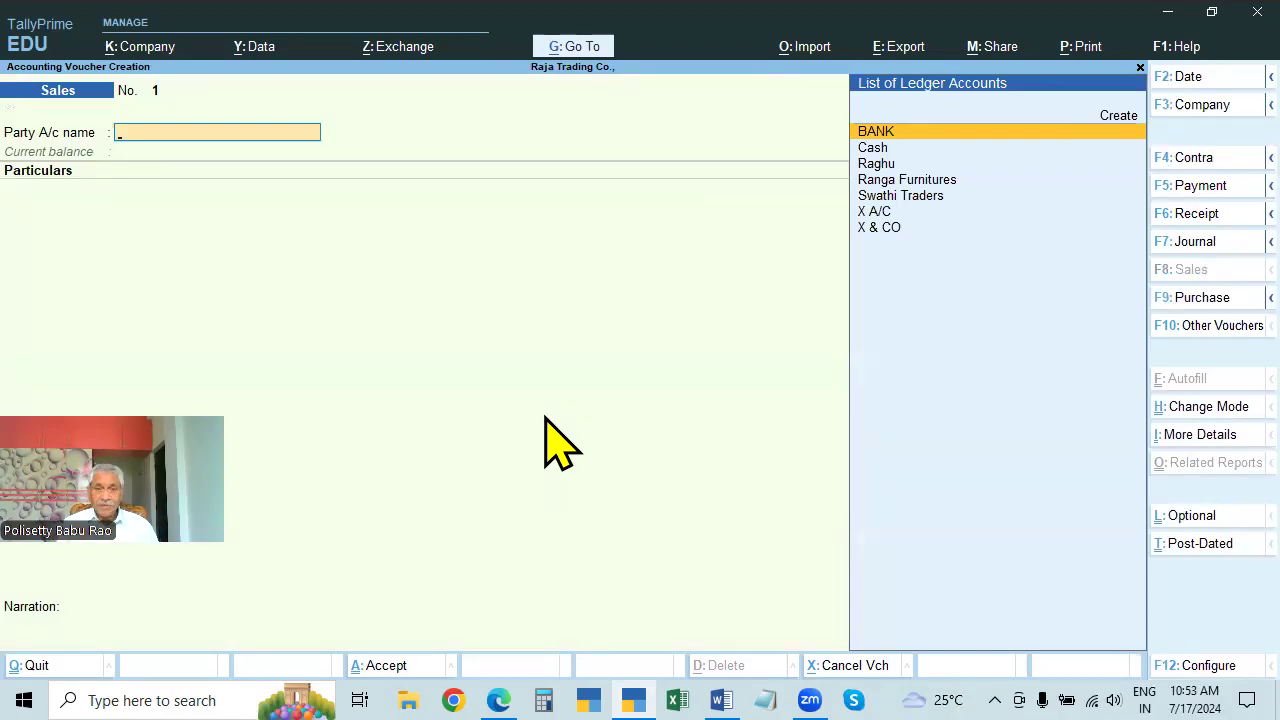
pyautogui.hotkey('alt', 'Tab')
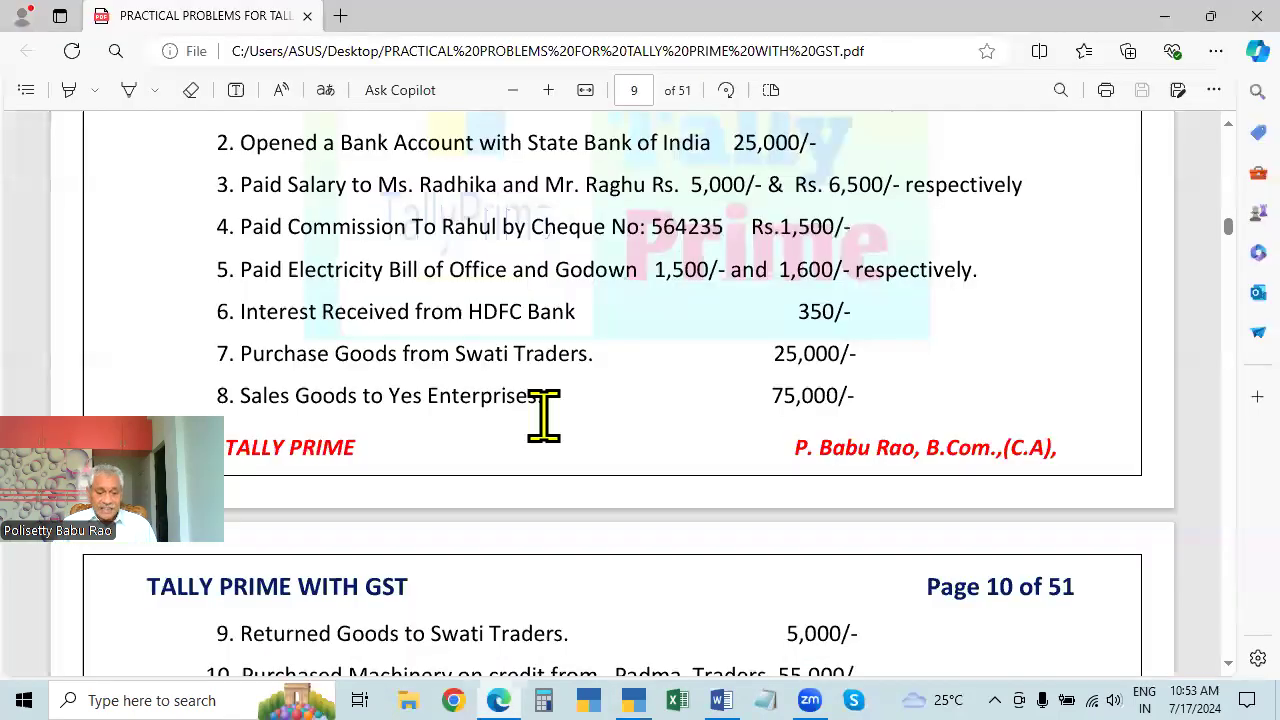
# Start a new party ledger named Yes Enterprises from the sales voucher, leaving its alias blank.
pyautogui.hotkey('alt', 'Tab')
pyautogui.hotkey('alt', 'c')
pyautogui.write('YES')
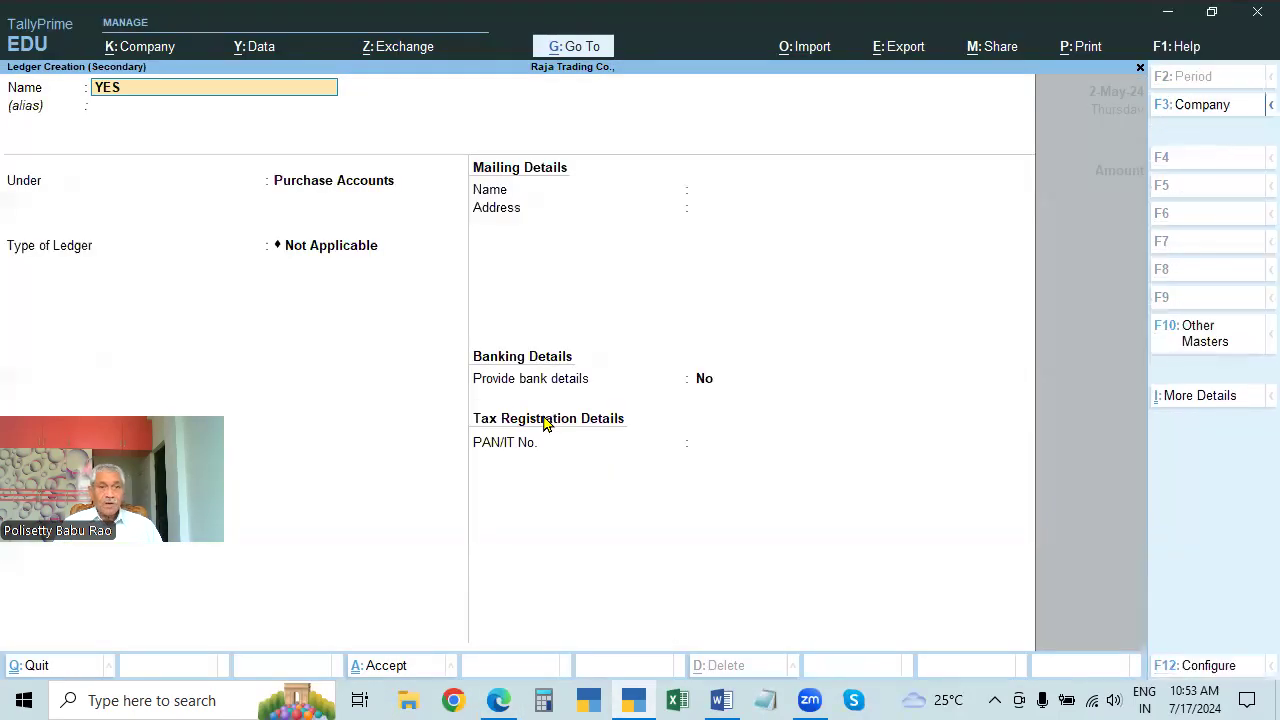
pyautogui.write('s enterprises')
pyautogui.press('Return')
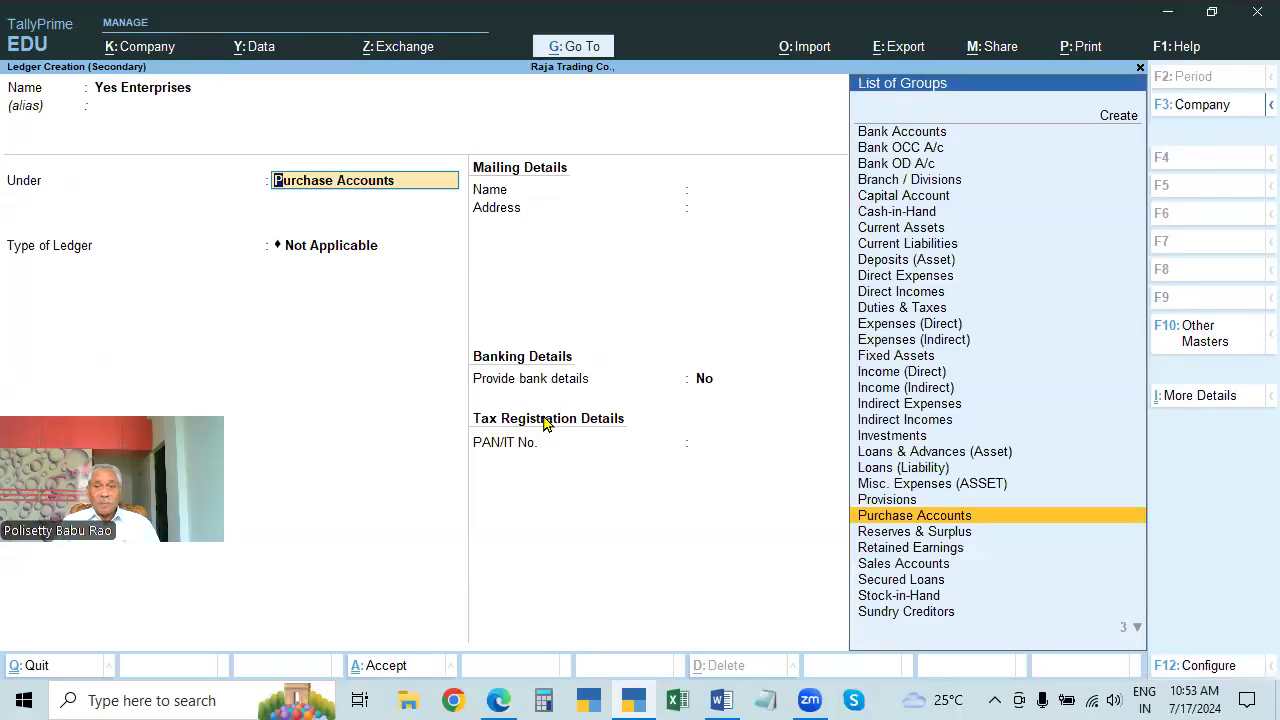
pyautogui.hotkey('alt', 'Tab')
pyautogui.hotkey('alt', 'Tab')
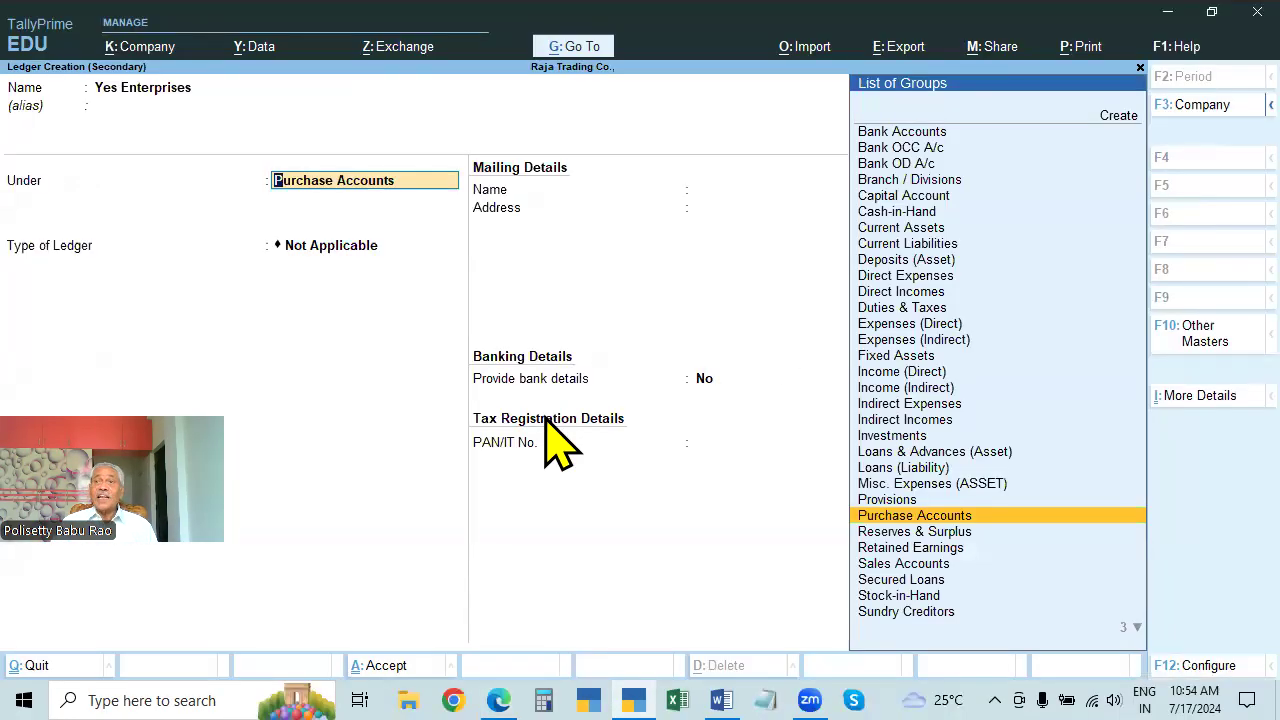
# Place the Yes Enterprises ledger under Sundry Debtors and save it as the sales voucher's party account.
pyautogui.write('Sun')
pyautogui.press('Up')
pyautogui.press('Down')
pyautogui.press('Down')
pyautogui.press('Return')
pyautogui.press('Return')
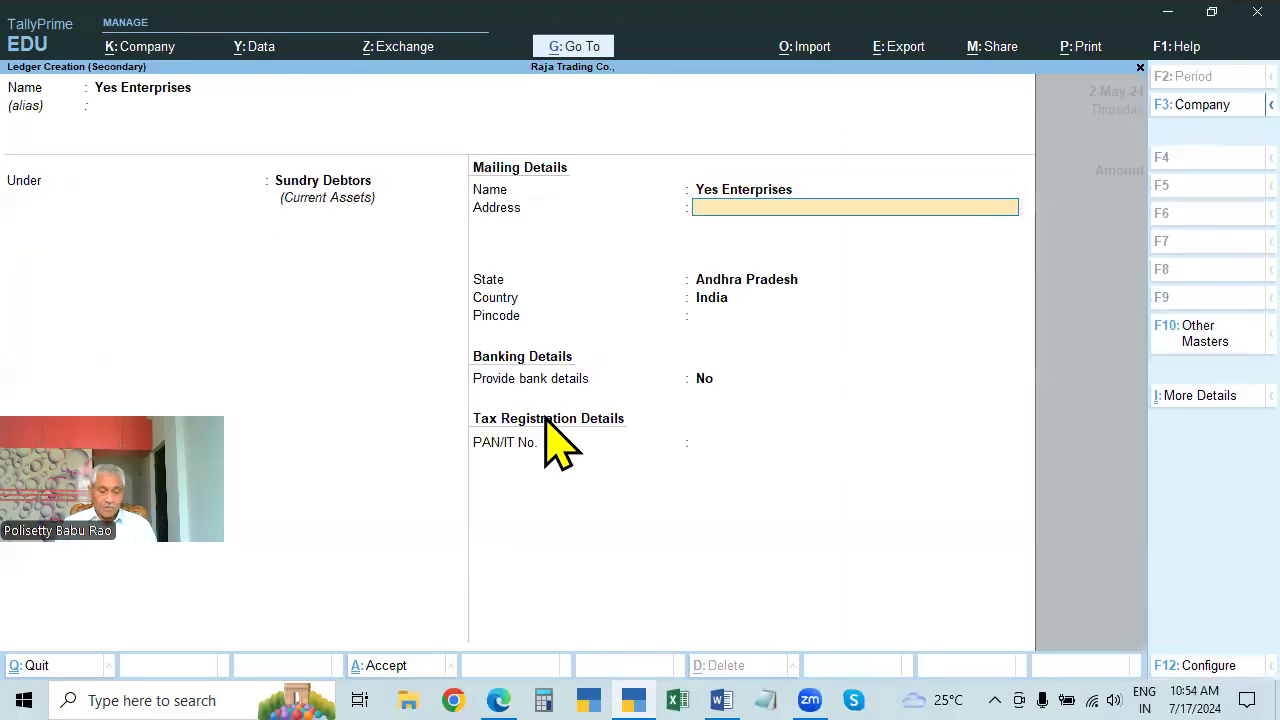
pyautogui.press('ctrl')
pyautogui.hotkey('ctrl', 'a')
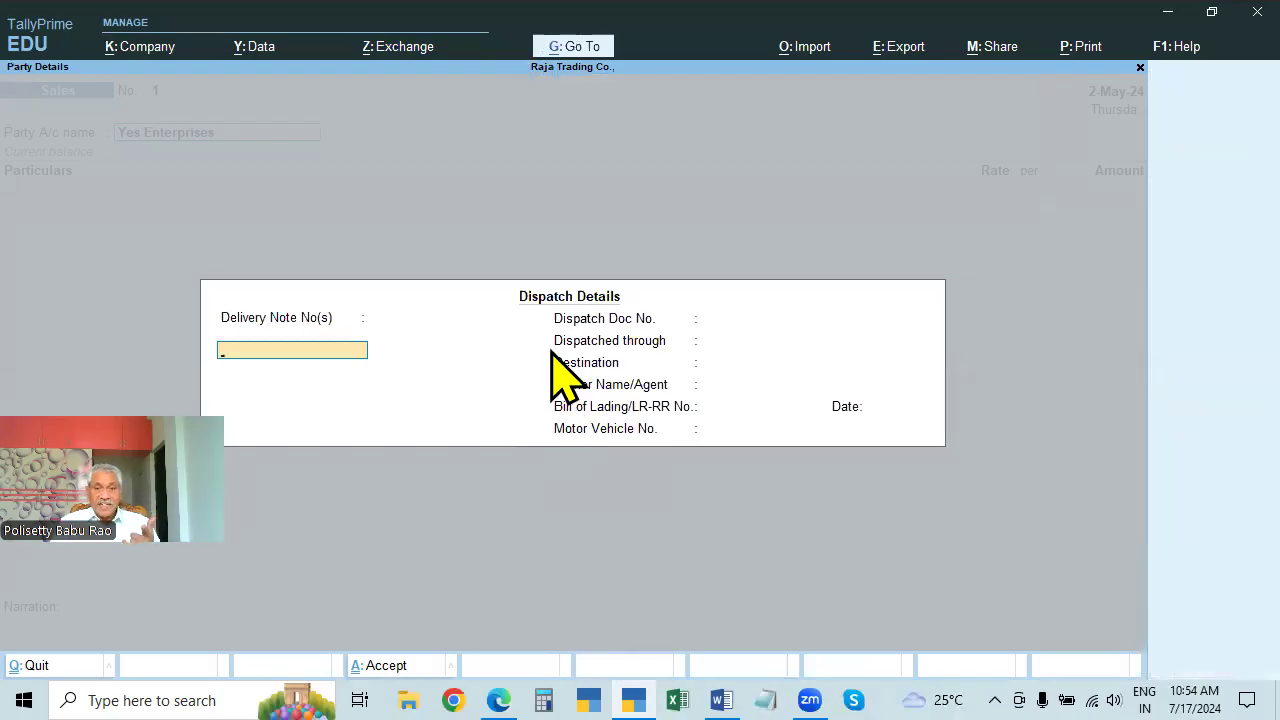
# Accept the blank dispatch details and the default party details for Yes Enterprises.
pyautogui.press('ctrl')
pyautogui.hotkey('ctrl', 'a')
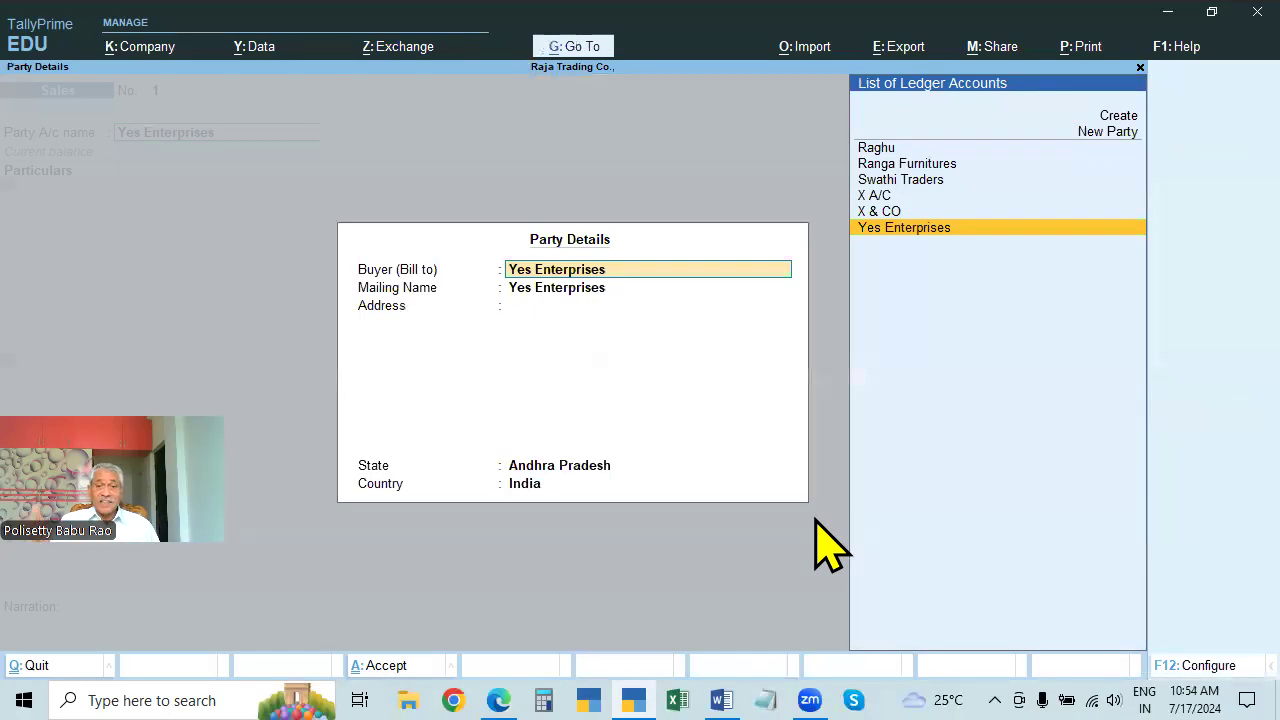
pyautogui.hotkey('ctrl', 'a')
pyautogui.hotkey('alt', 'Tab')
pyautogui.hotkey('alt', 'Tab')
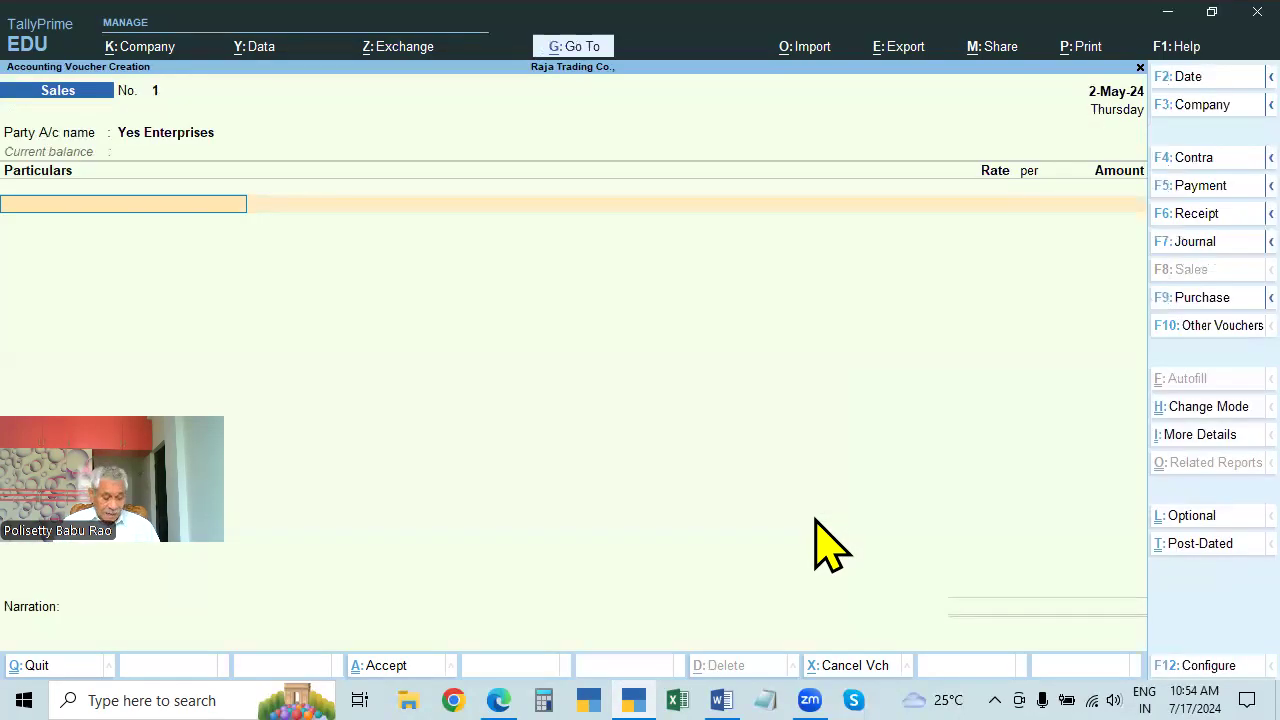
# Create a Sales ledger under Sales Accounts as the sales voucher's particulars.
pyautogui.hotkey('alt', 'c')
pyautogui.write('Sales')
pyautogui.press('Return')
pyautogui.press('Return')
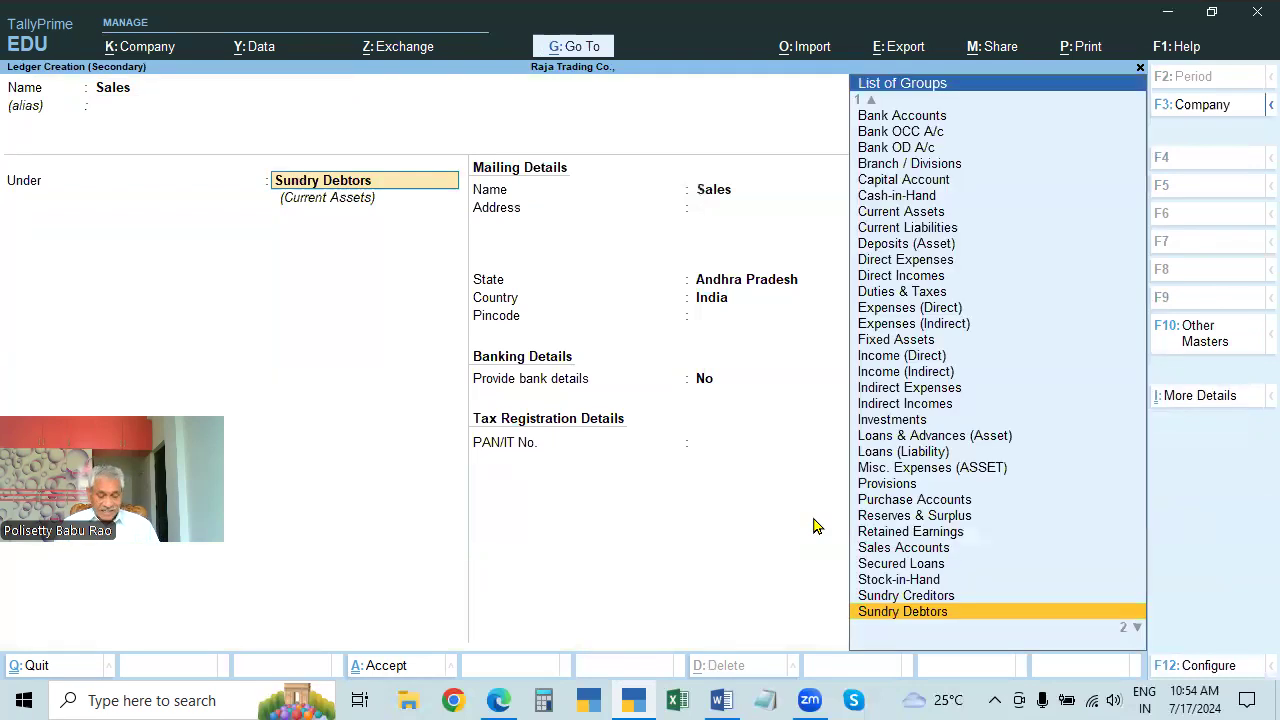
pyautogui.write('Sal')
pyautogui.press('Return')
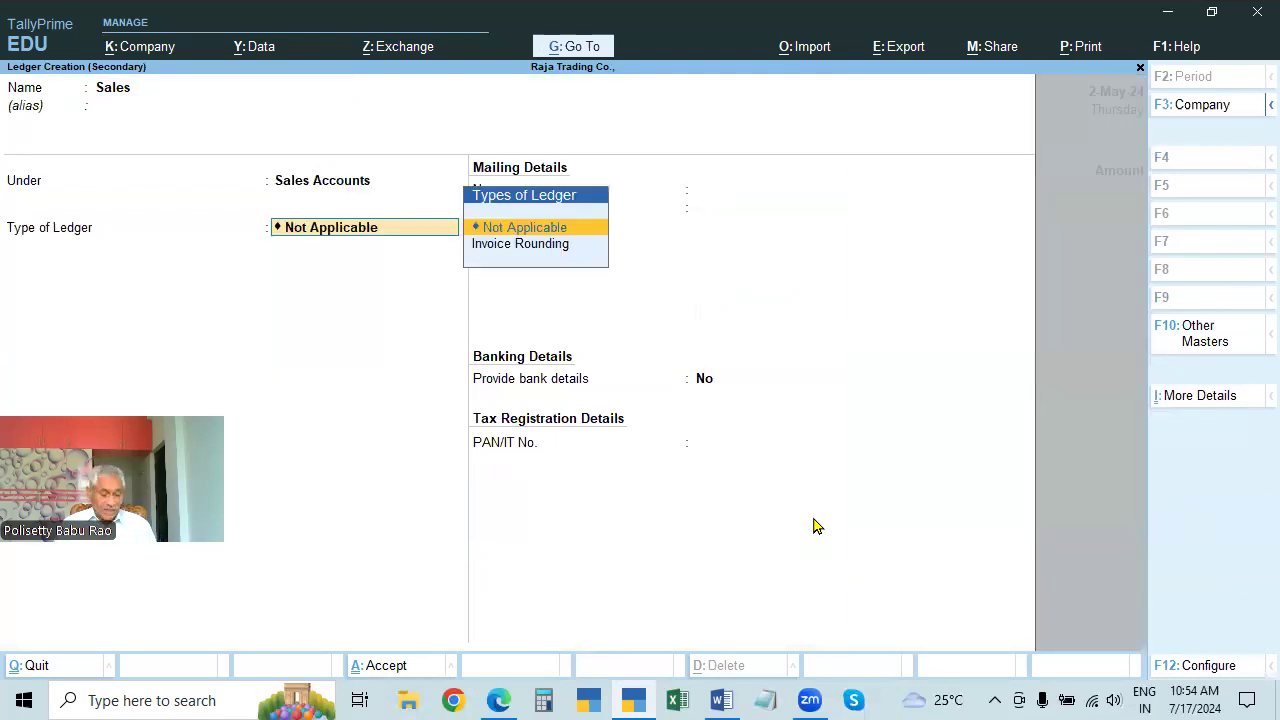
pyautogui.hotkey('ctrl', 'a')
# Enter the sales amount of 75000 from transaction 8 in the PDF for the Sales ledger.
pyautogui.hotkey('alt', 'Tab')
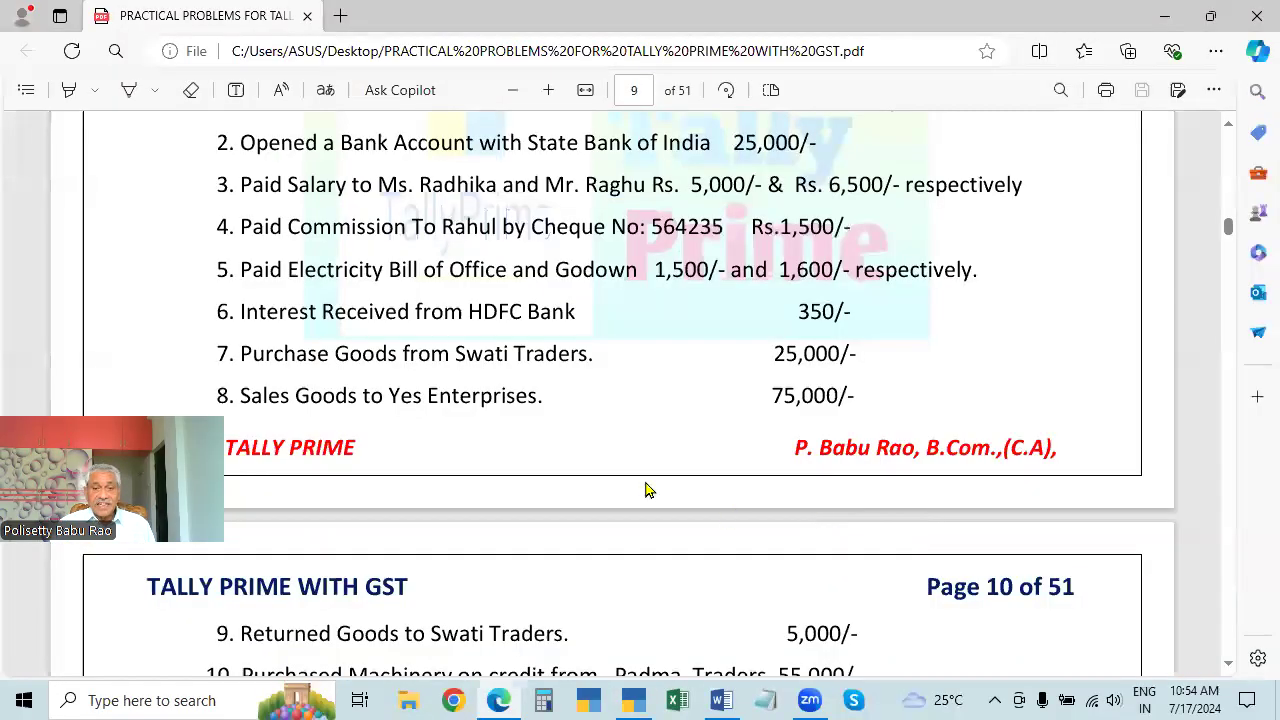
pyautogui.hotkey('alt', 'Tab')
pyautogui.write('75000')
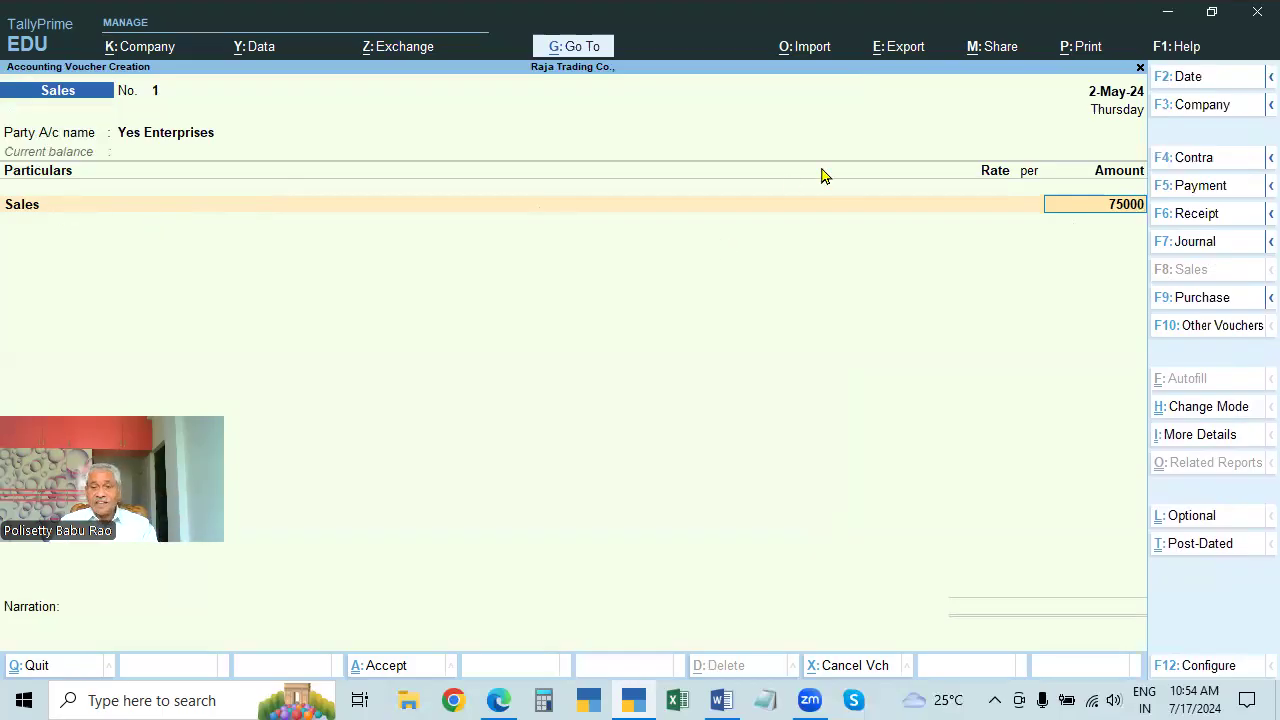
pyautogui.press('Return')
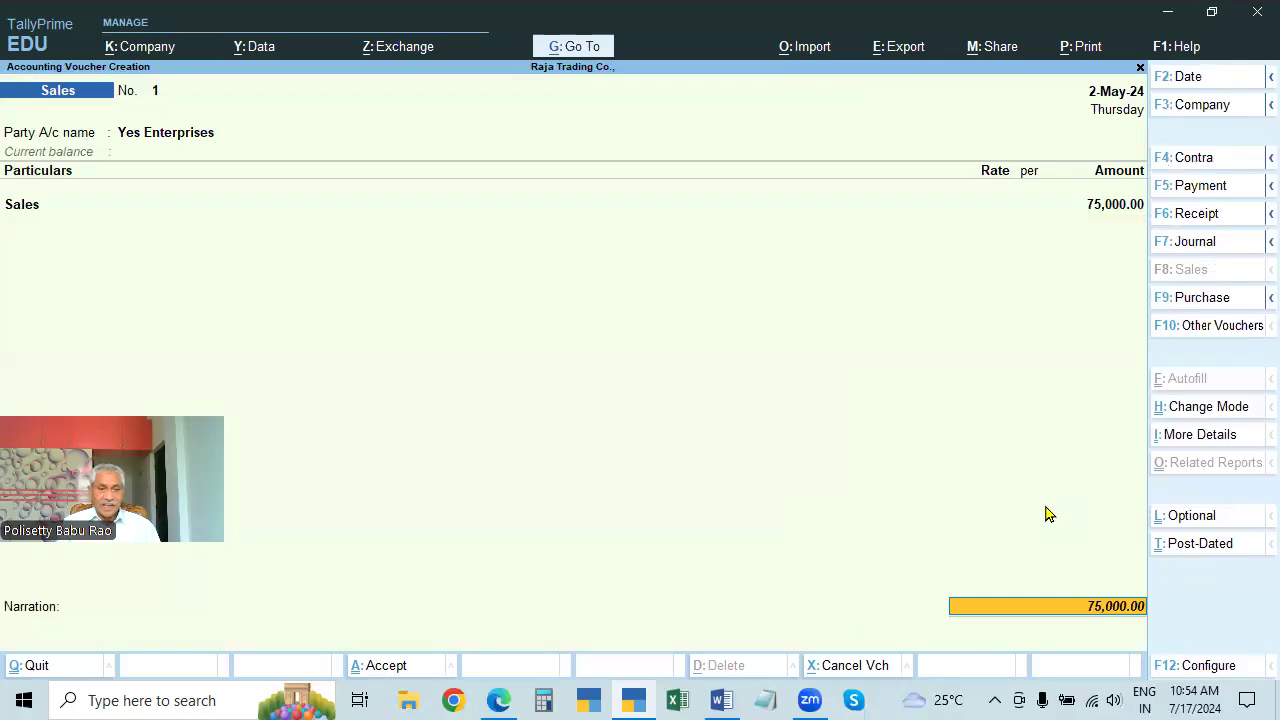
# Add the narration "BEING GOODS SOLD ON CREDIT" and save the sales voucher.
pyautogui.press('Return')
pyautogui.write('BEING FOO')
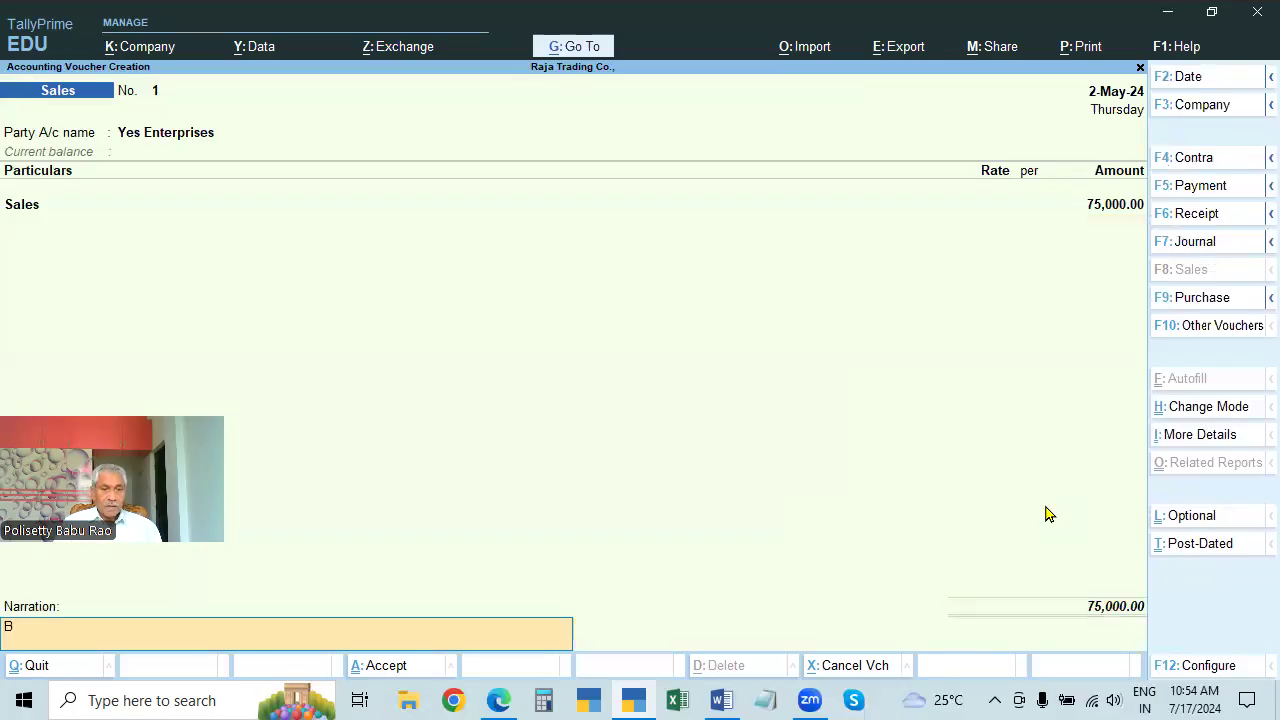
pyautogui.press('BackSpace')
pyautogui.press('BackSpace')
pyautogui.press('BackSpace')
pyautogui.write('GOODS SOLD')
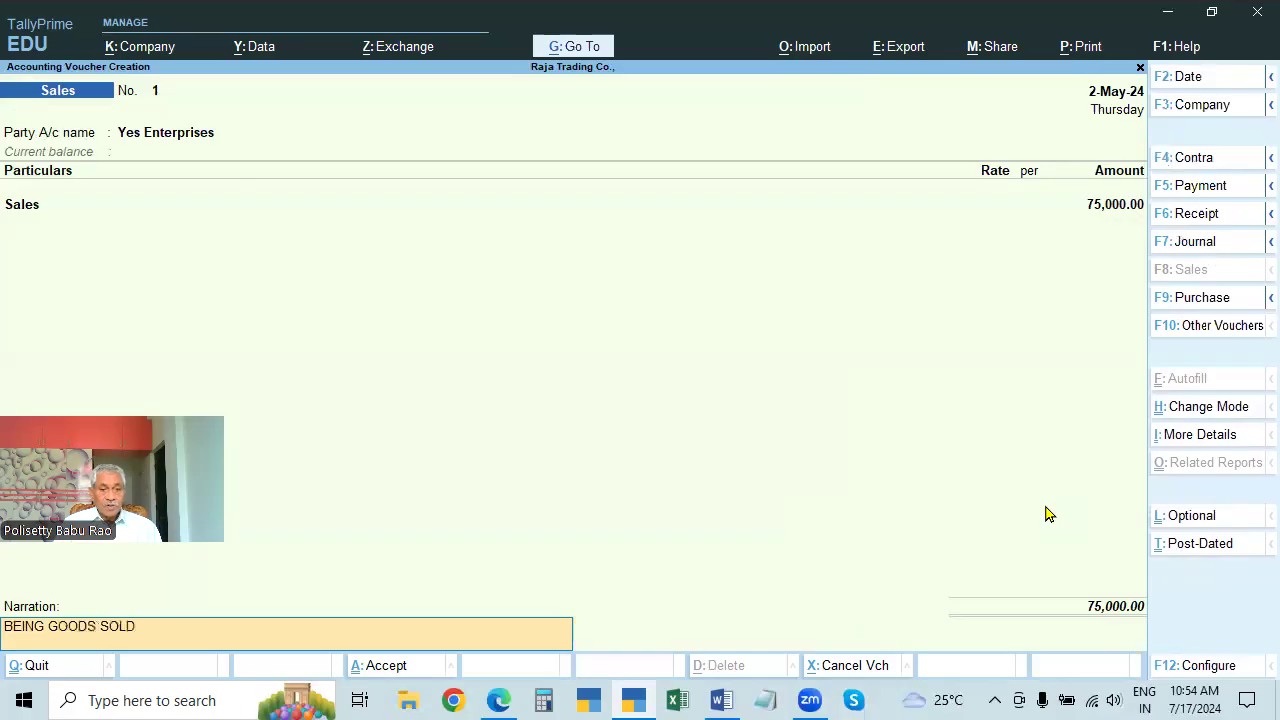
pyautogui.write(' ON CREDIT')
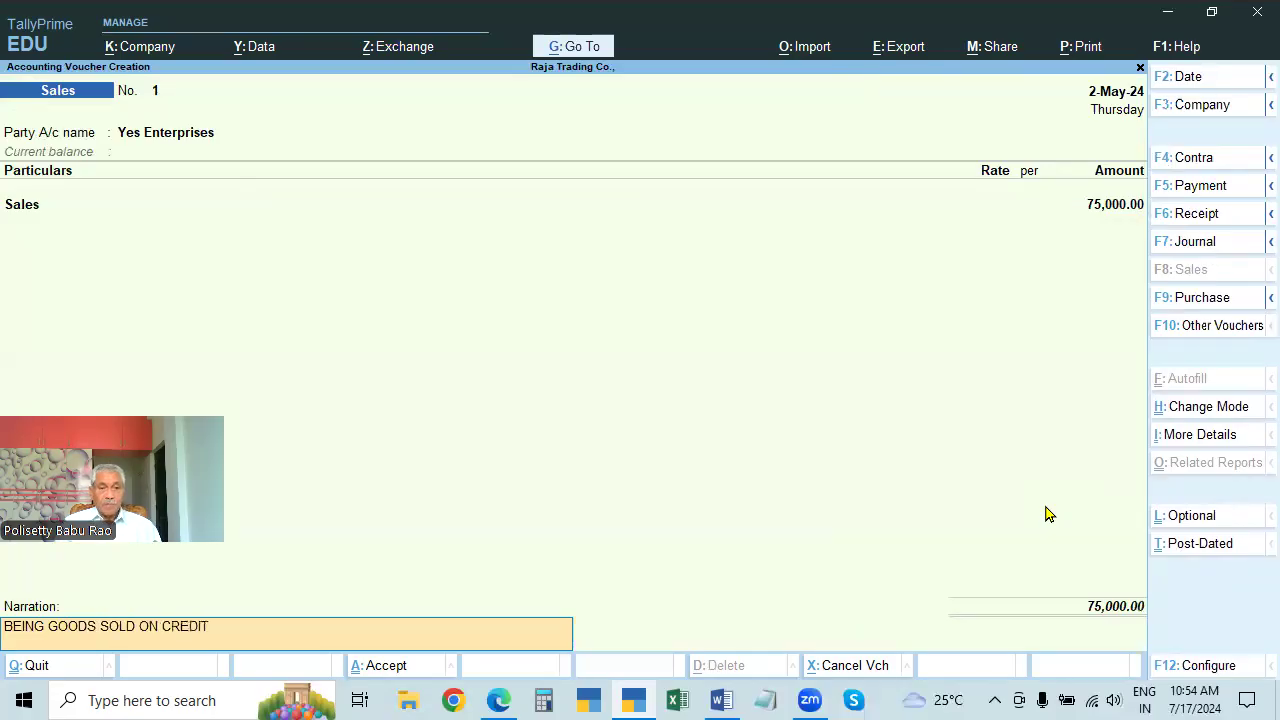
pyautogui.press('Return')
pyautogui.press('Return')
# Switch to the practice PDF and read transaction 9, the goods returned to Swati Traders, then return to TallyPrime.
pyautogui.hotkey('alt', 'Tab')
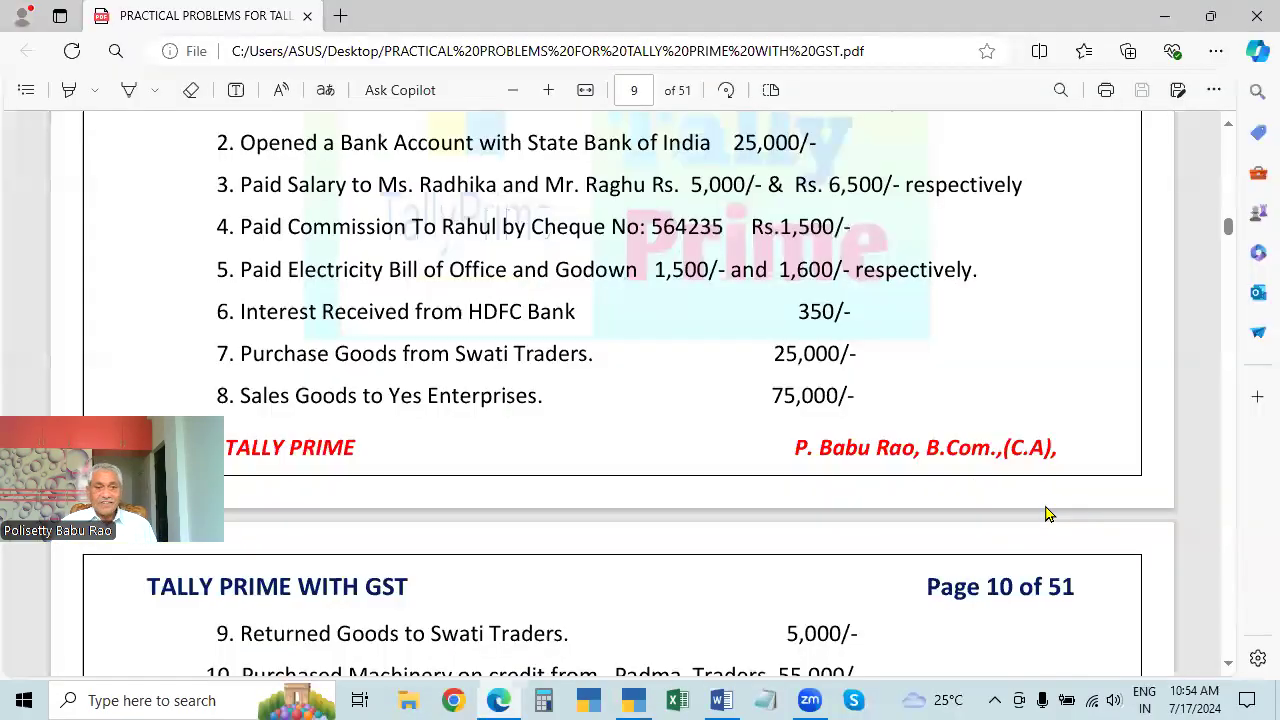
pyautogui.scroll(-2, 833, 503)
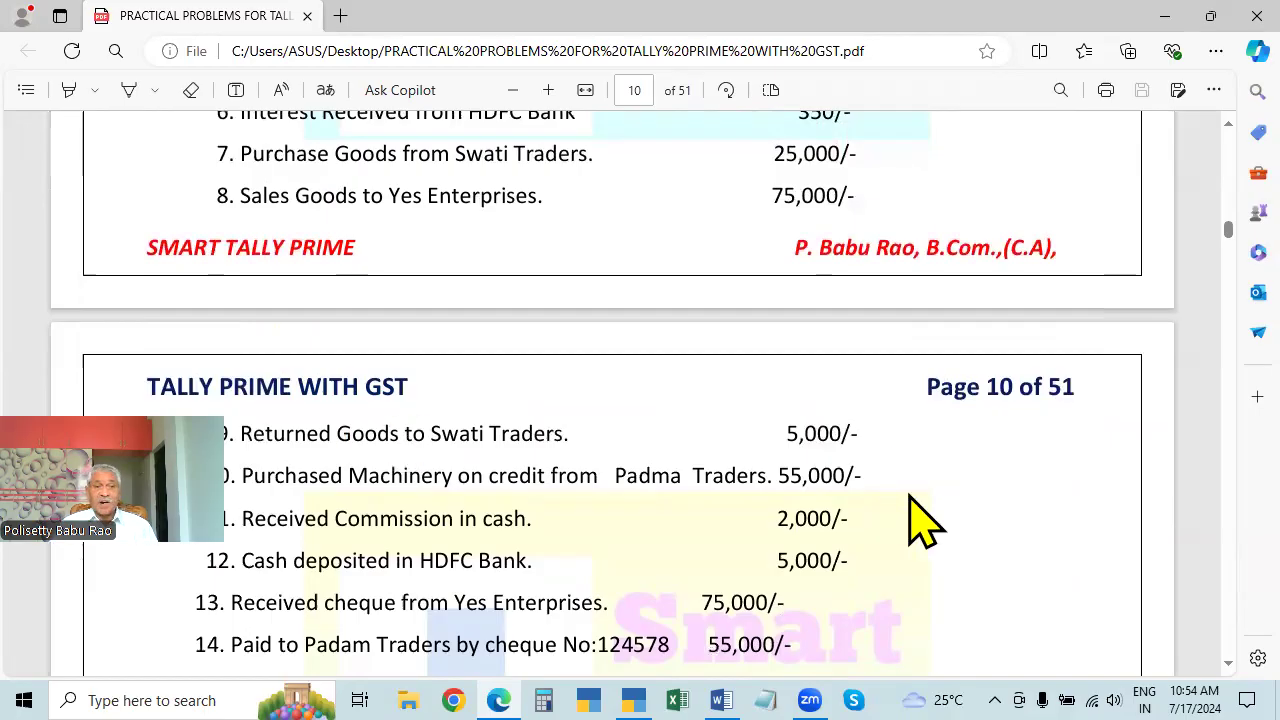
pyautogui.hotkey('alt', 'Tab')
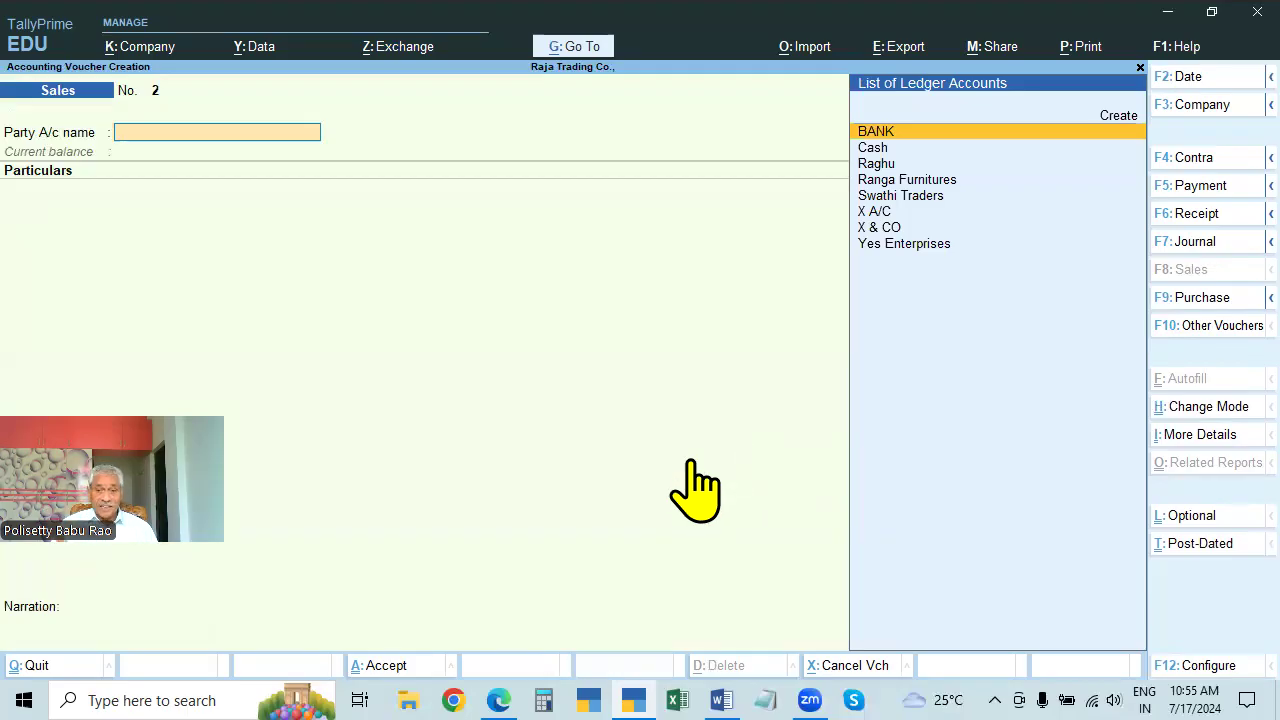
pyautogui.hotkey('alt', 'F5')
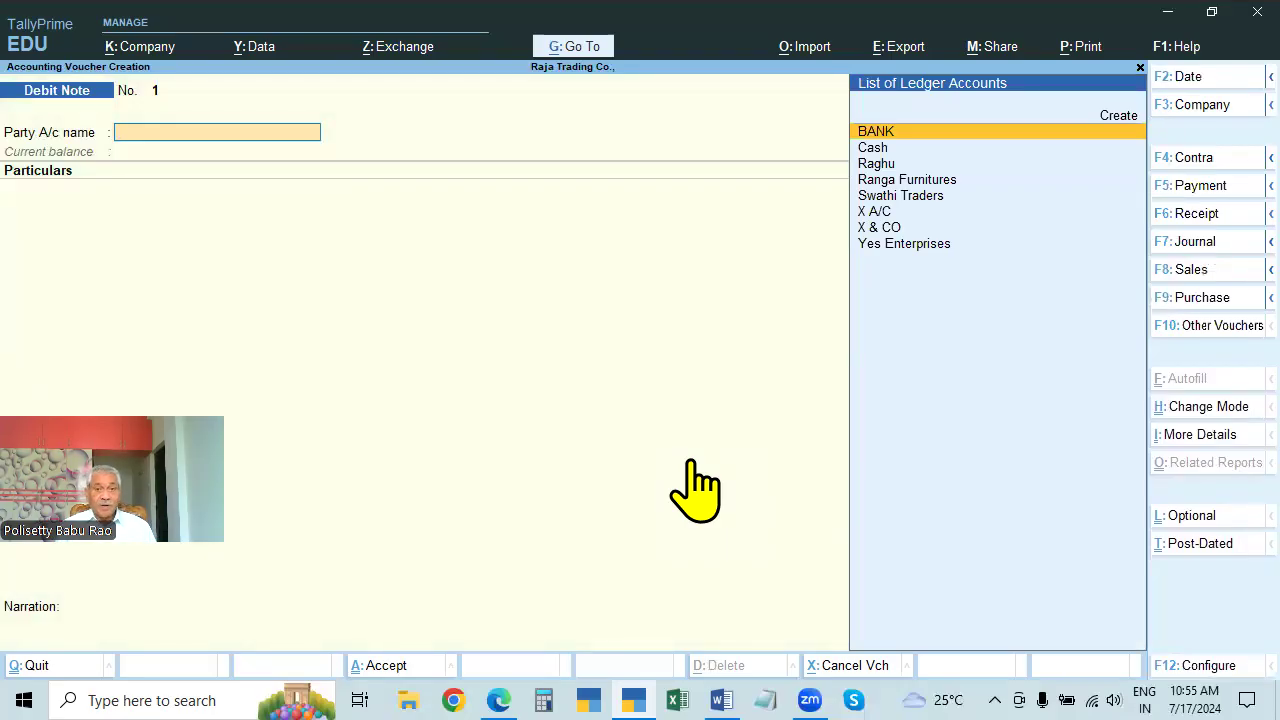
pyautogui.press('Down')
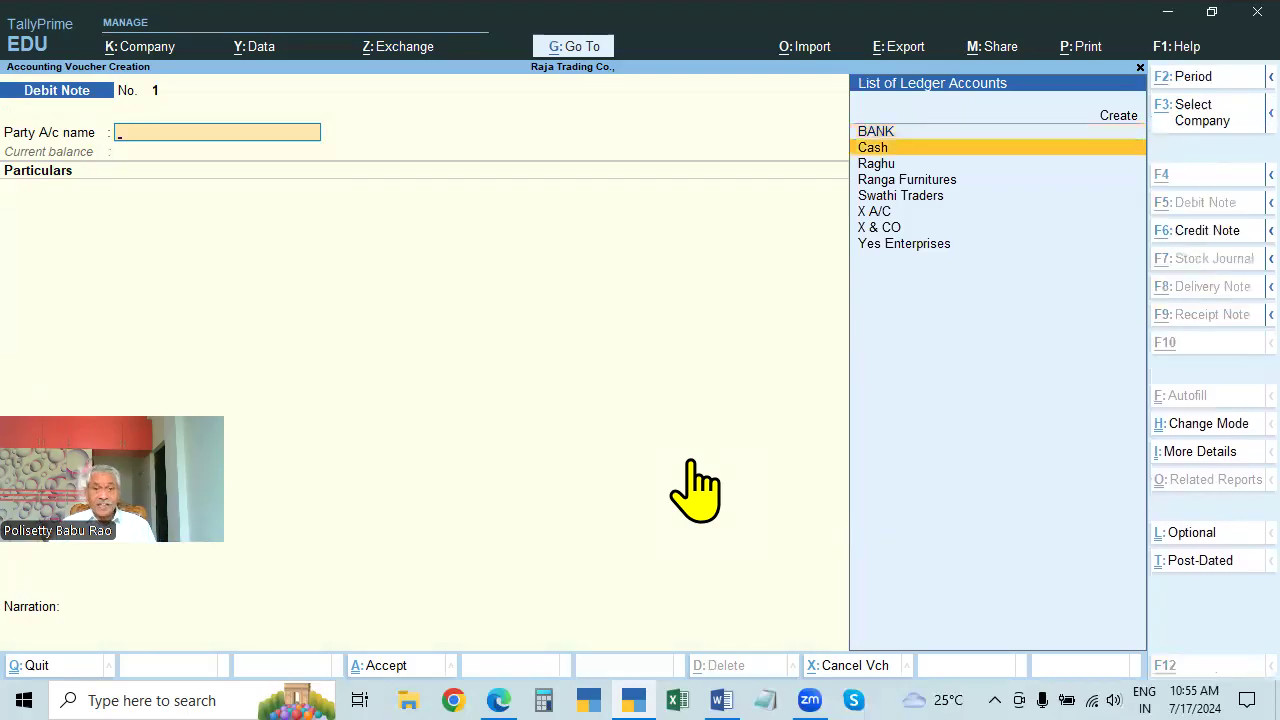
pyautogui.hotkey('alt', 'Tab')
pyautogui.hotkey('alt', 'Tab')
pyautogui.press('Down')
pyautogui.press('Down')
pyautogui.press('Down')
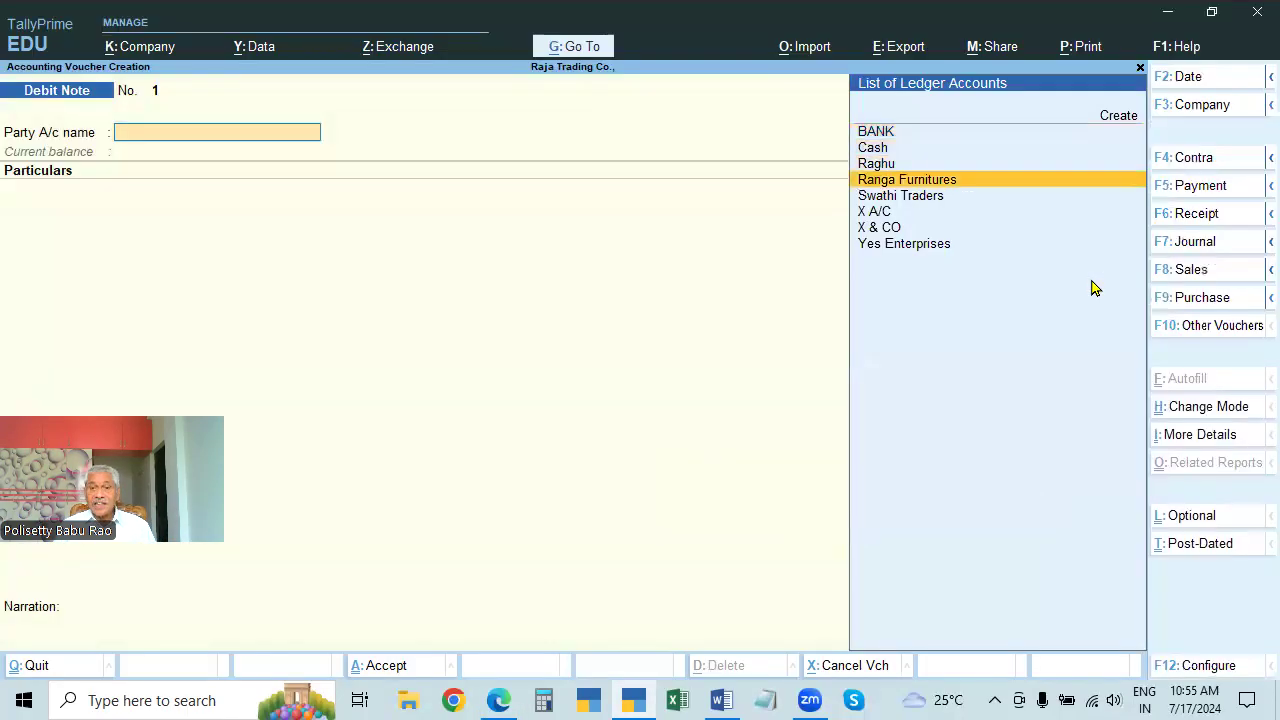
pyautogui.press('Return')
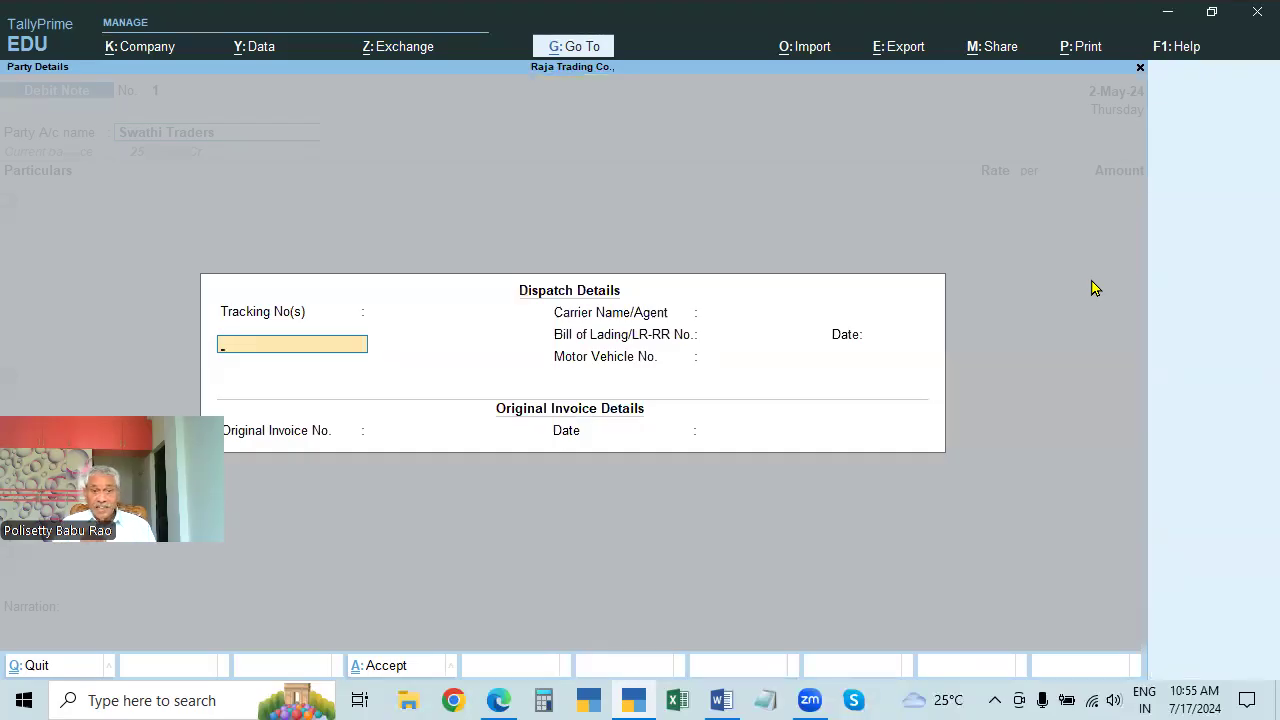
pyautogui.press('Escape')
pyautogui.press('Escape')
pyautogui.press('Escape')
# Check the voucher number of the Swathi Traders purchase in the Day Book and close the report.
pyautogui.press('Down')
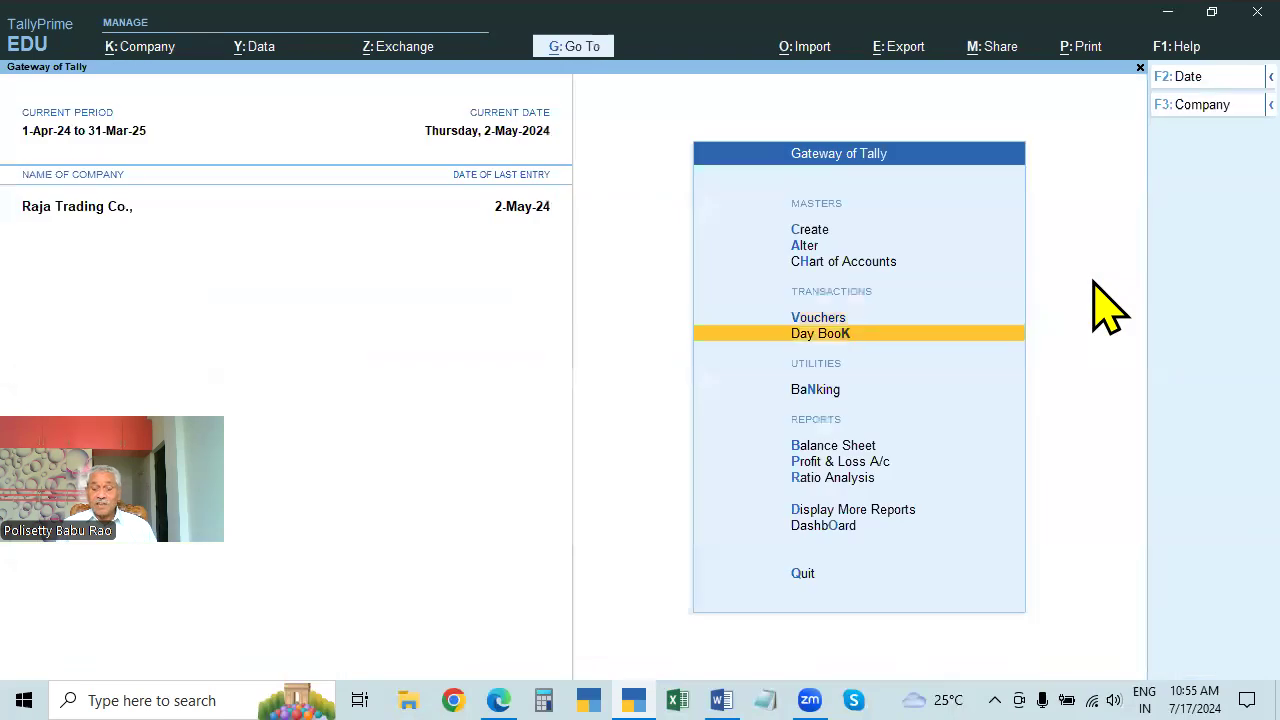
pyautogui.press('Return')
pyautogui.press('Down')
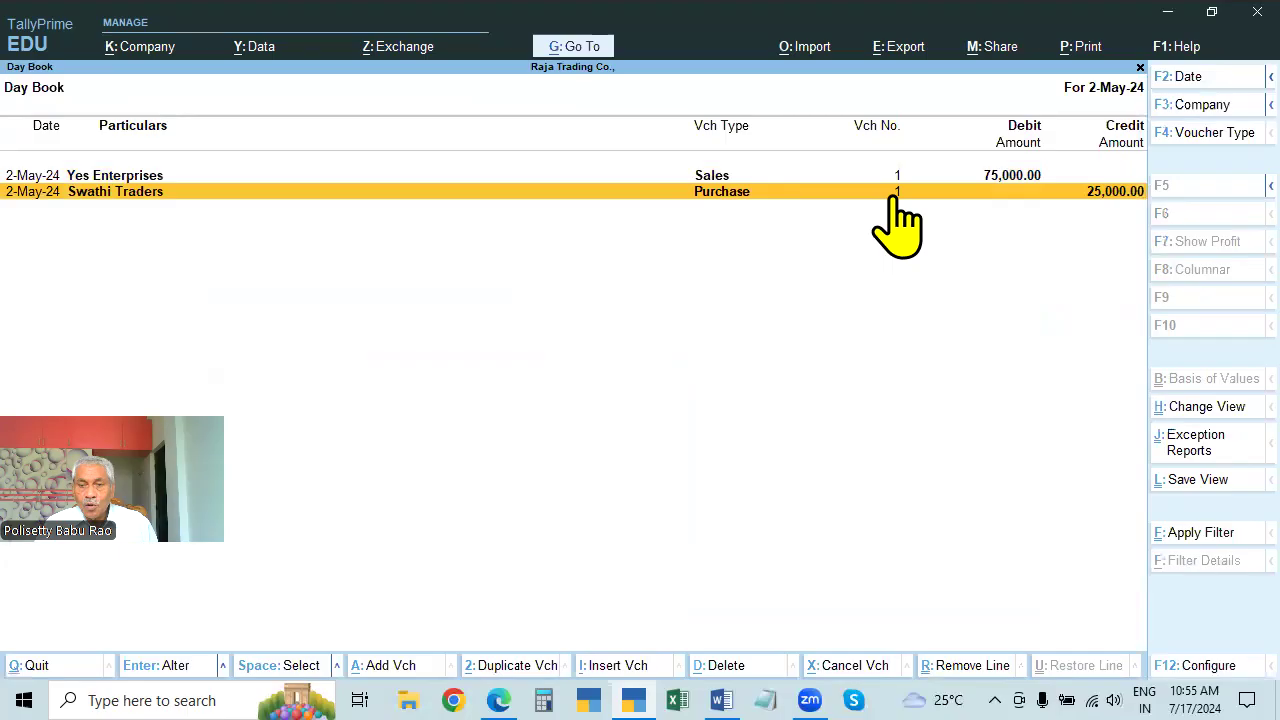
pyautogui.press('Escape')
pyautogui.press('Escape')
pyautogui.press('Escape')
# Start a debit note voucher with Swathi Traders as the party account.
pyautogui.press('Down')
pyautogui.press('Down')
pyautogui.press('Down')
pyautogui.press('Return')
pyautogui.press('Down')
pyautogui.press('Down')
pyautogui.press('Down')
pyautogui.press('Down')
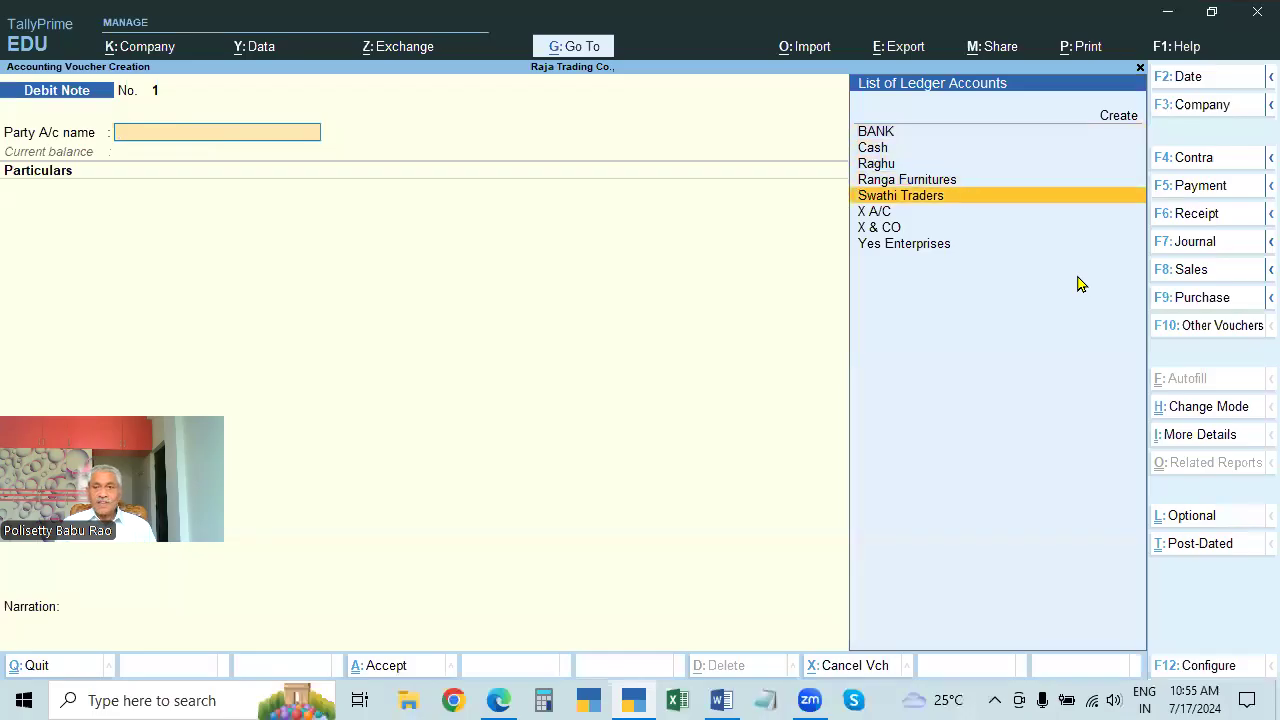
pyautogui.press('Return')
# Leave the dispatch fields blank, enter original invoice number 1 dated 2-May-24, and accept the default party details.
pyautogui.press('Return')
pyautogui.press('Return')
pyautogui.press('Return')
pyautogui.press('Return')
pyautogui.press('Return')
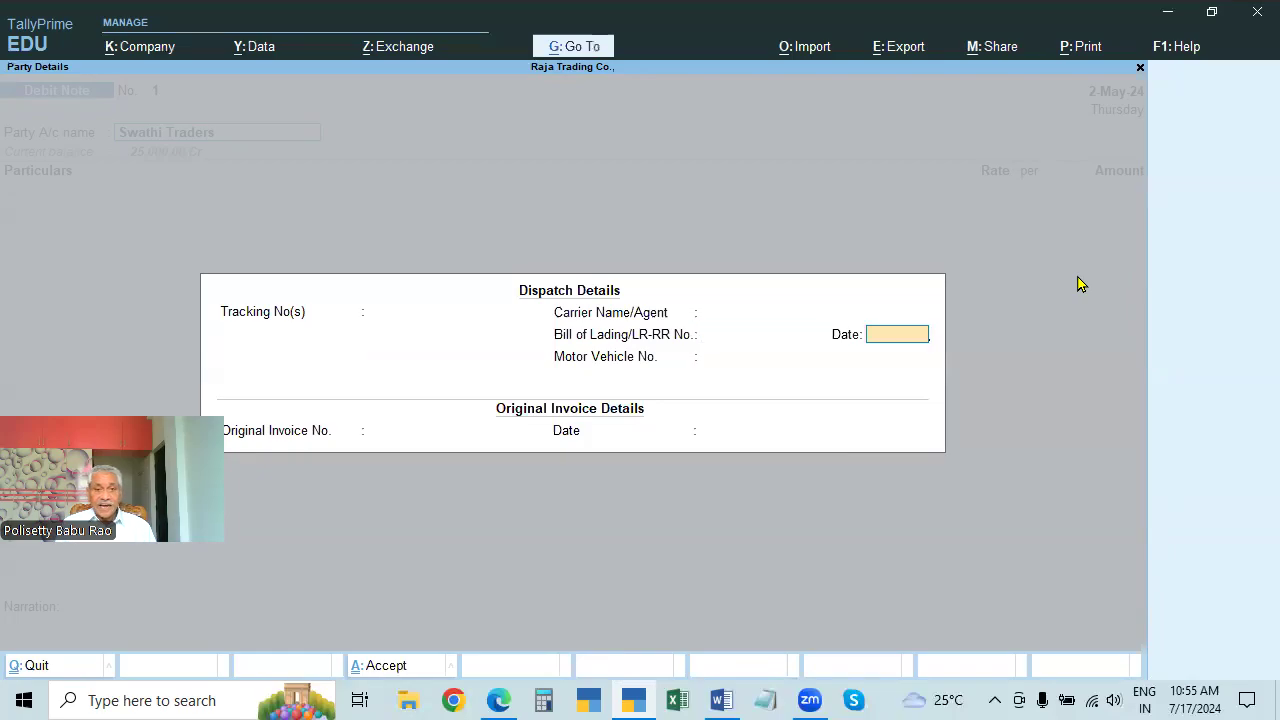
pyautogui.write('1')
pyautogui.press('Return')
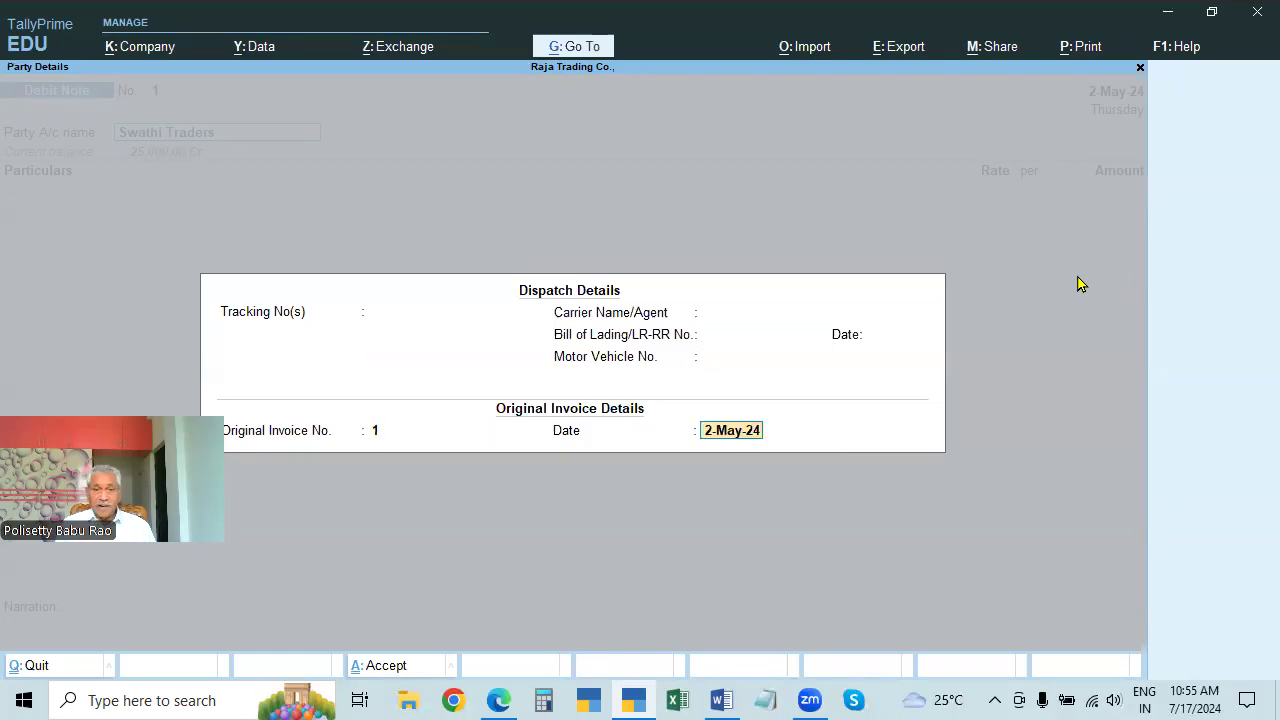
pyautogui.press('Return')
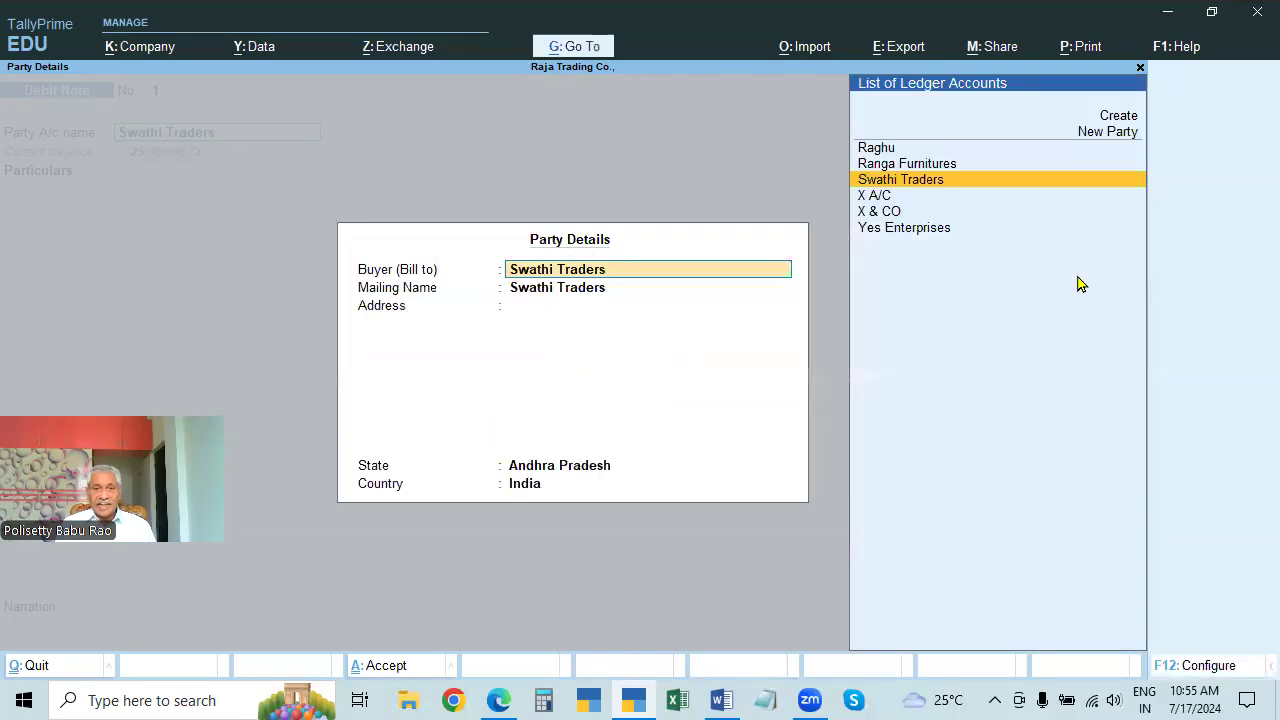
pyautogui.hotkey('ctrl', 'a')
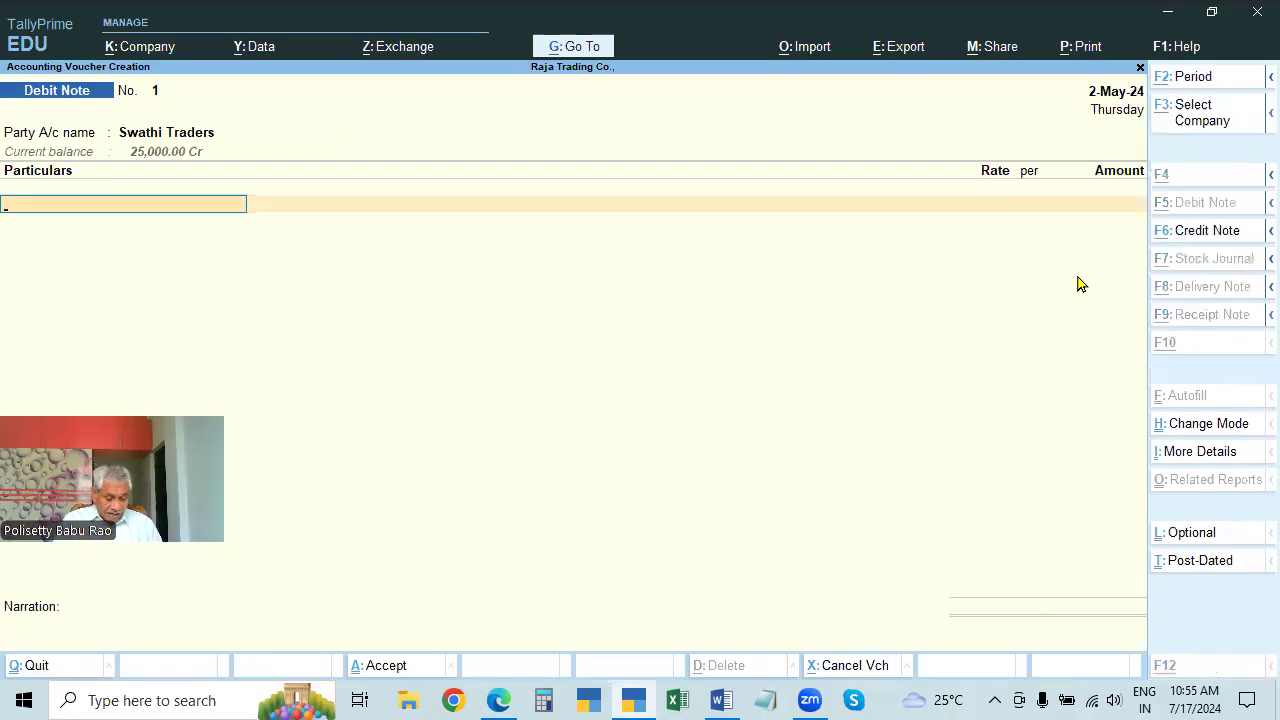
# Create a Purchase Returns ledger under Purchase Accounts as the debit note's particulars.
pyautogui.hotkey('alt', 'c')
pyautogui.write('Purchas')
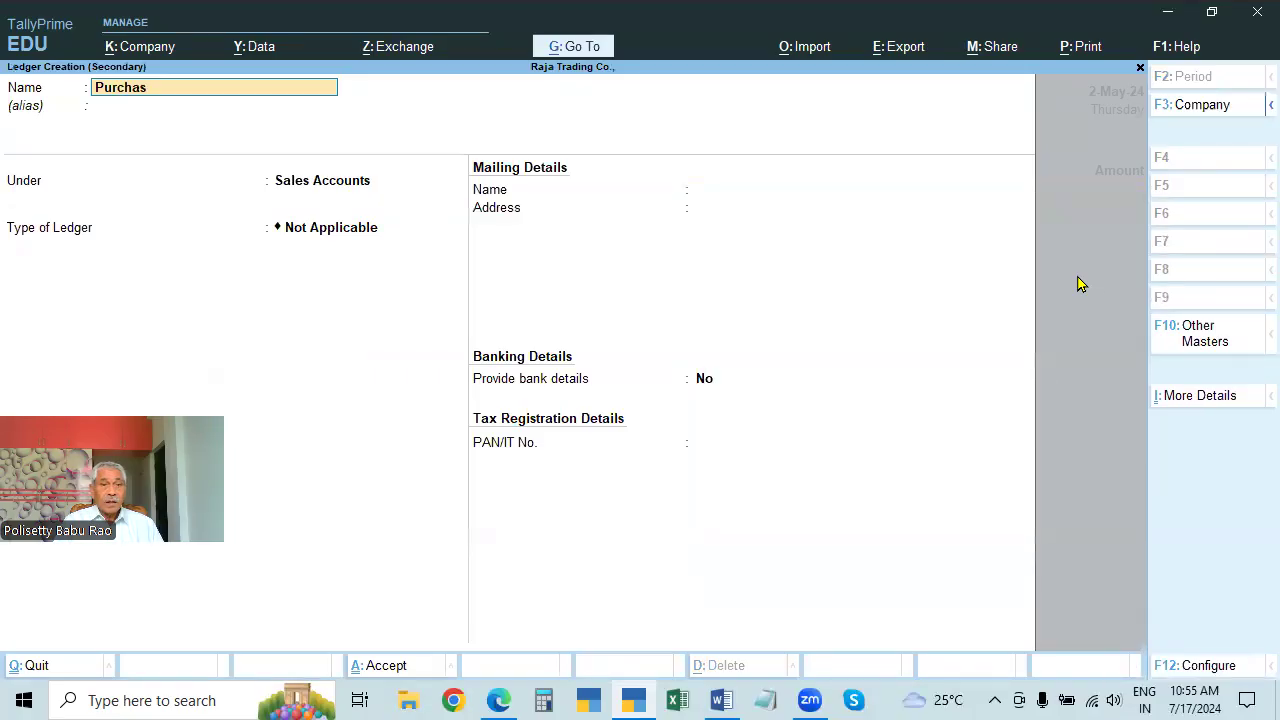
pyautogui.write('e Returns')
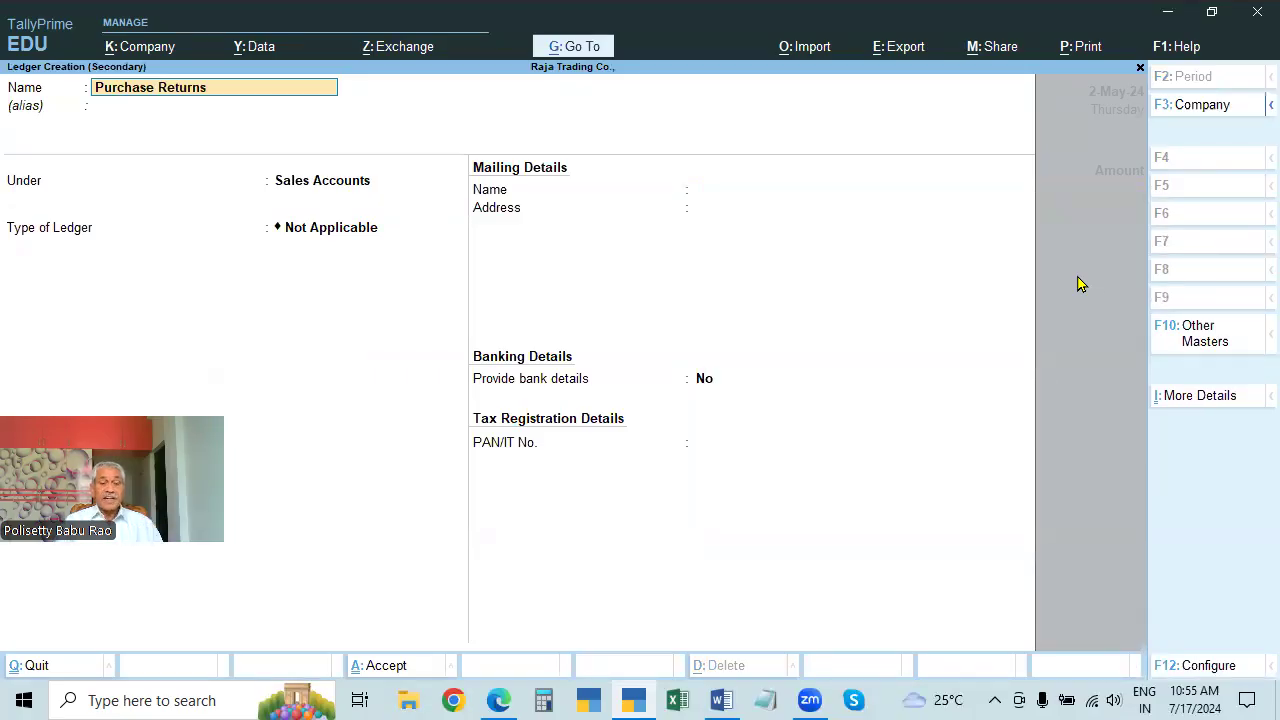
pyautogui.press('Return')
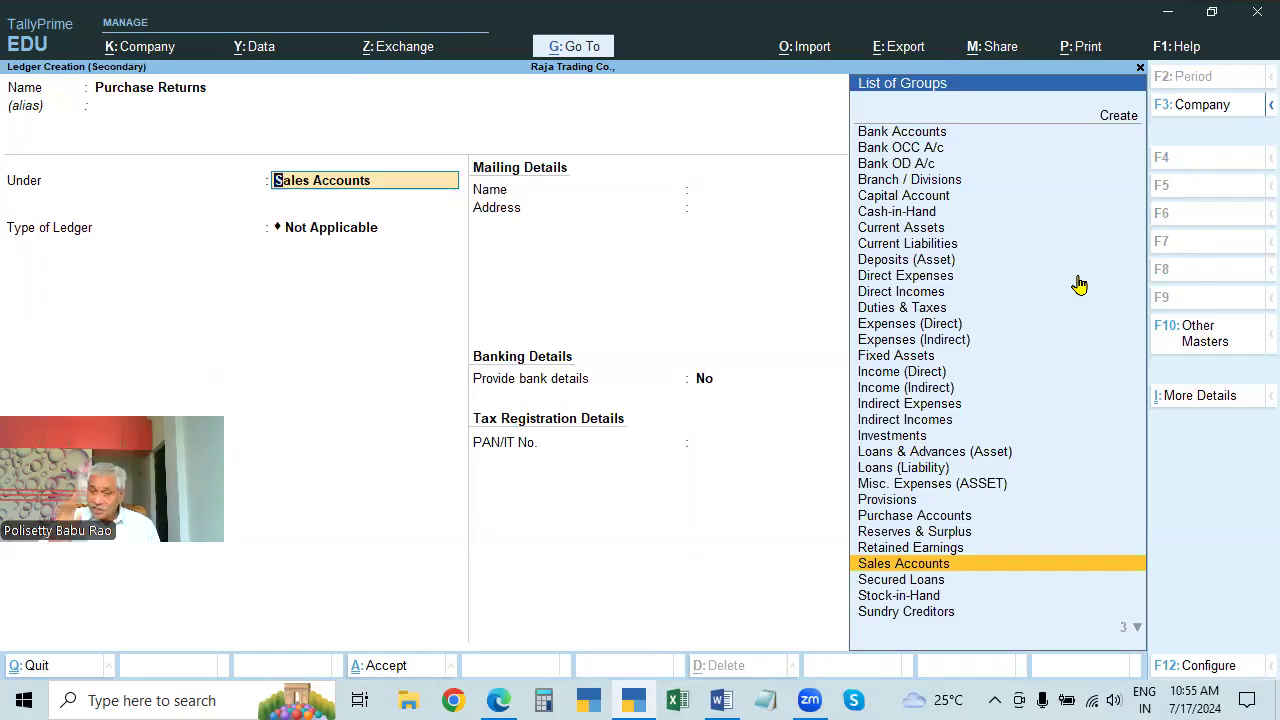
pyautogui.write('Pu')
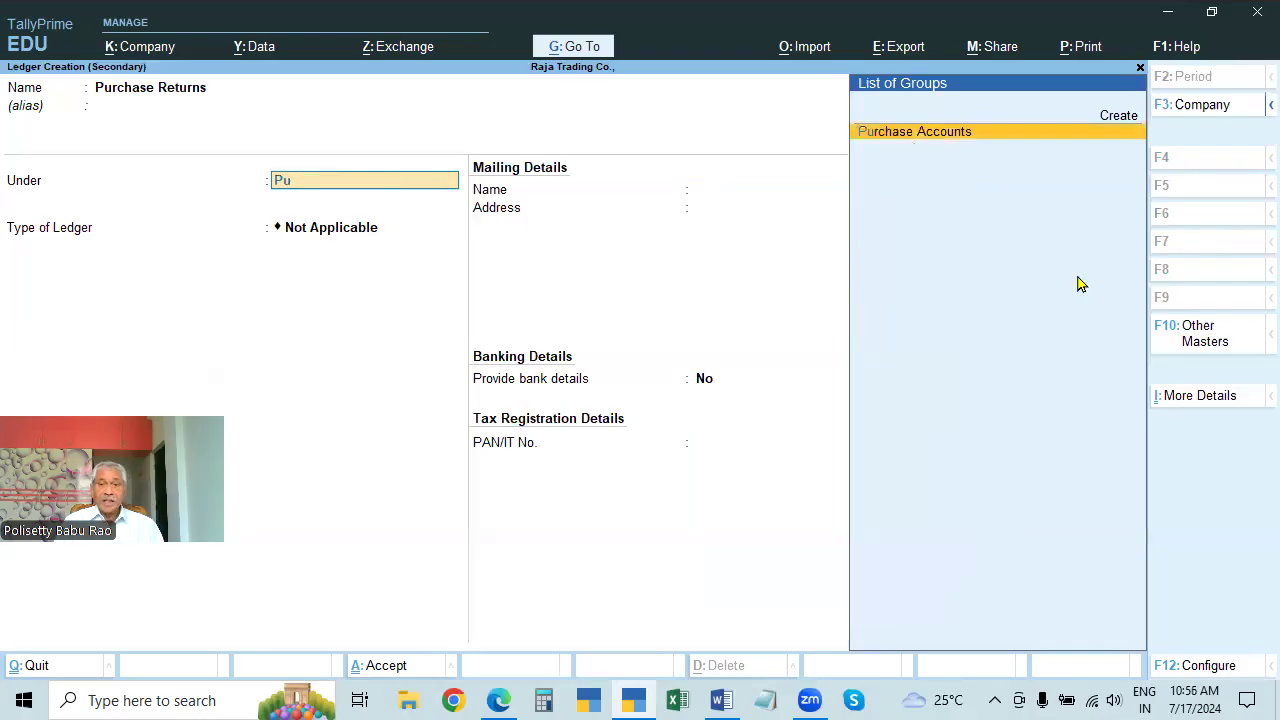
pyautogui.press('Return')
pyautogui.press('Return')
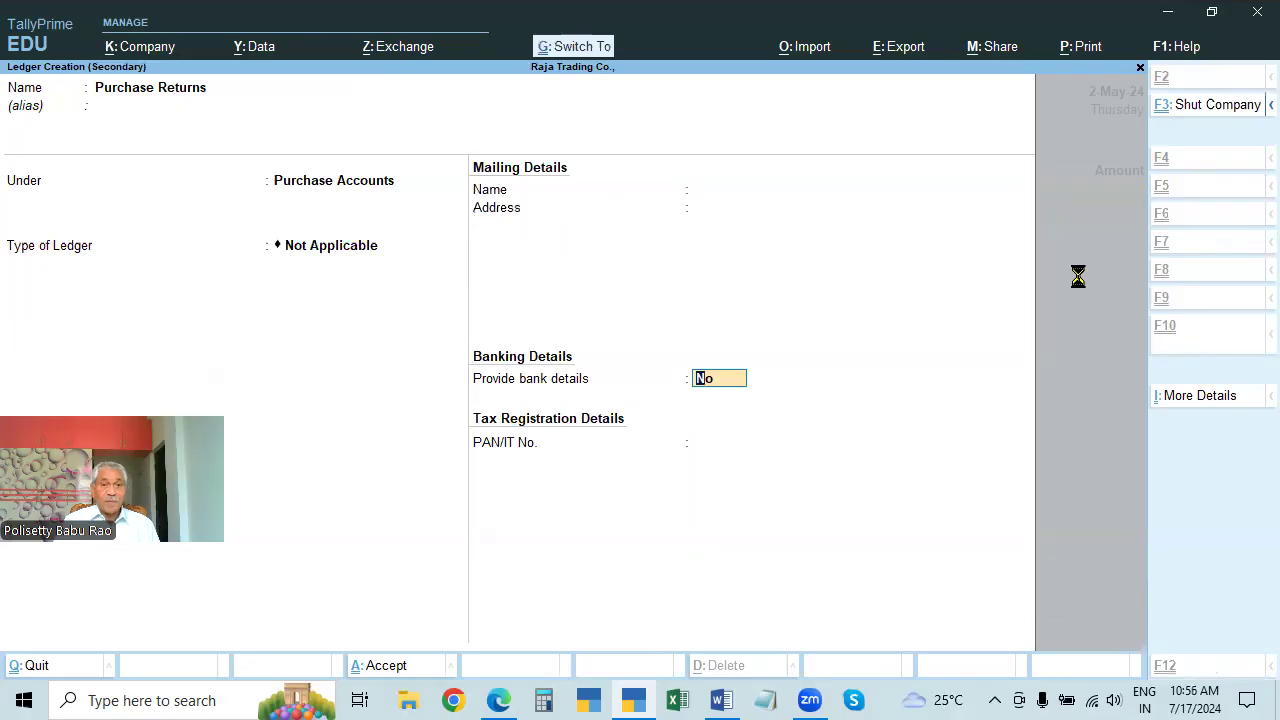
pyautogui.hotkey('ctrl', 'a')
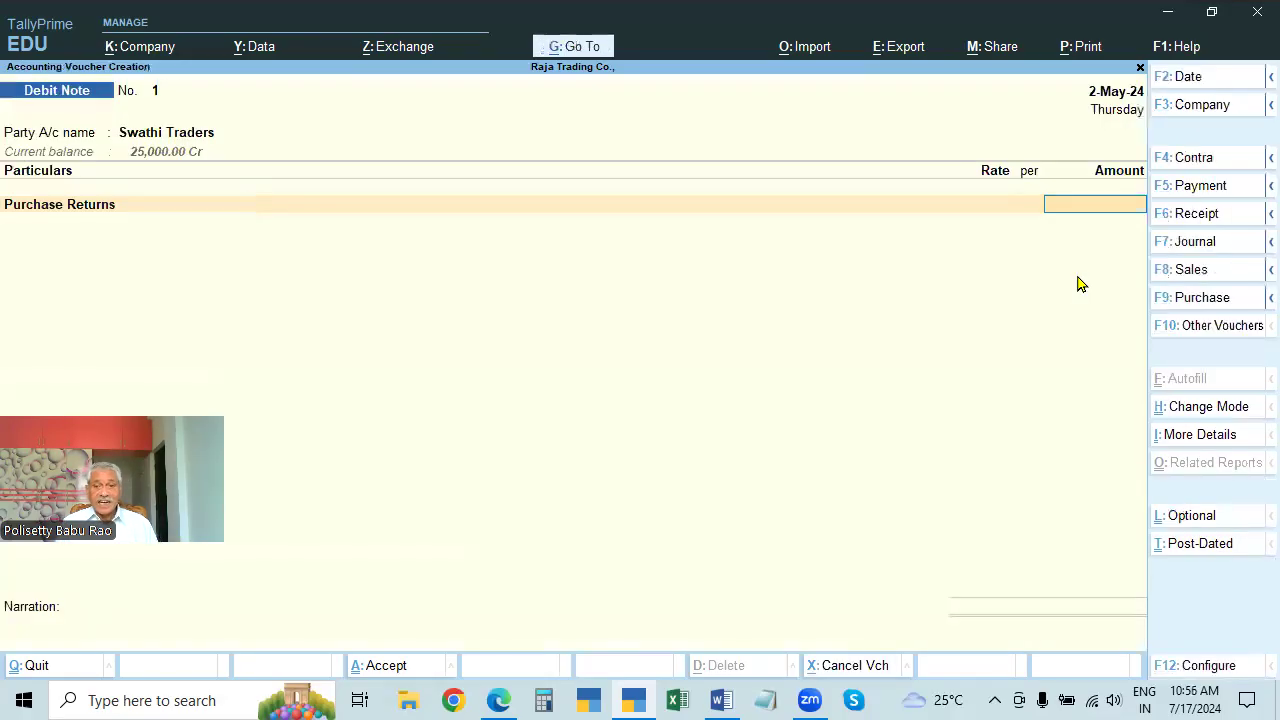
# Enter the returned goods amount of 5000 from transaction 9 in the PDF for the Purchase Returns ledger.
pyautogui.hotkey('alt', 'Tab')
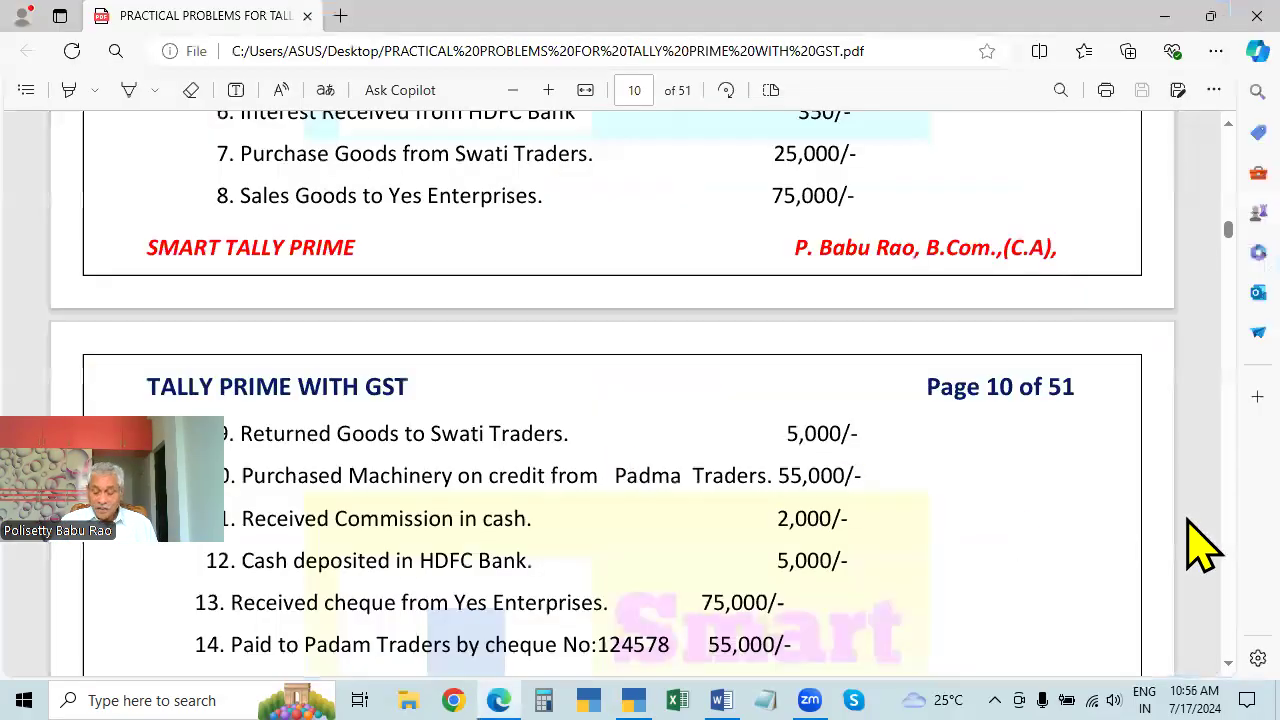
pyautogui.hotkey('alt', 'Tab')
pyautogui.write('5000')
pyautogui.press('Return')
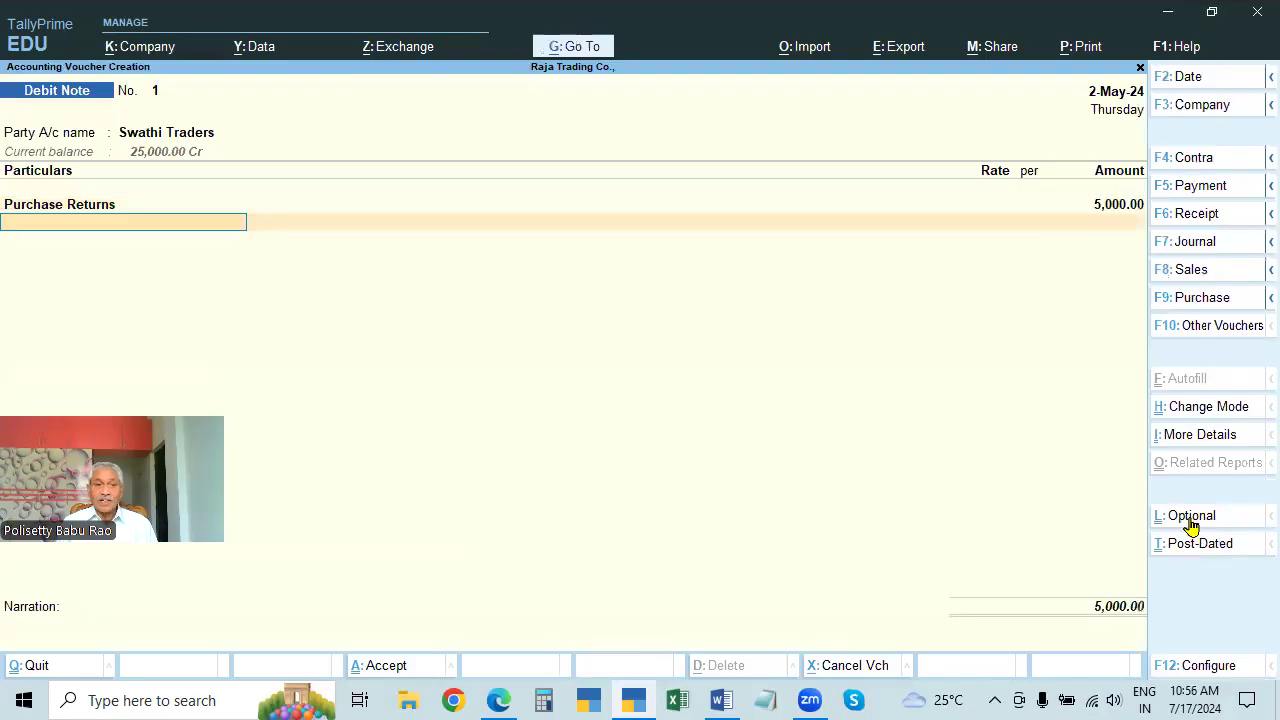
# Add the narration "BEING PURCHASE RETURNS SENT" and save the debit note.
pyautogui.press('Return')
pyautogui.write('BEING')
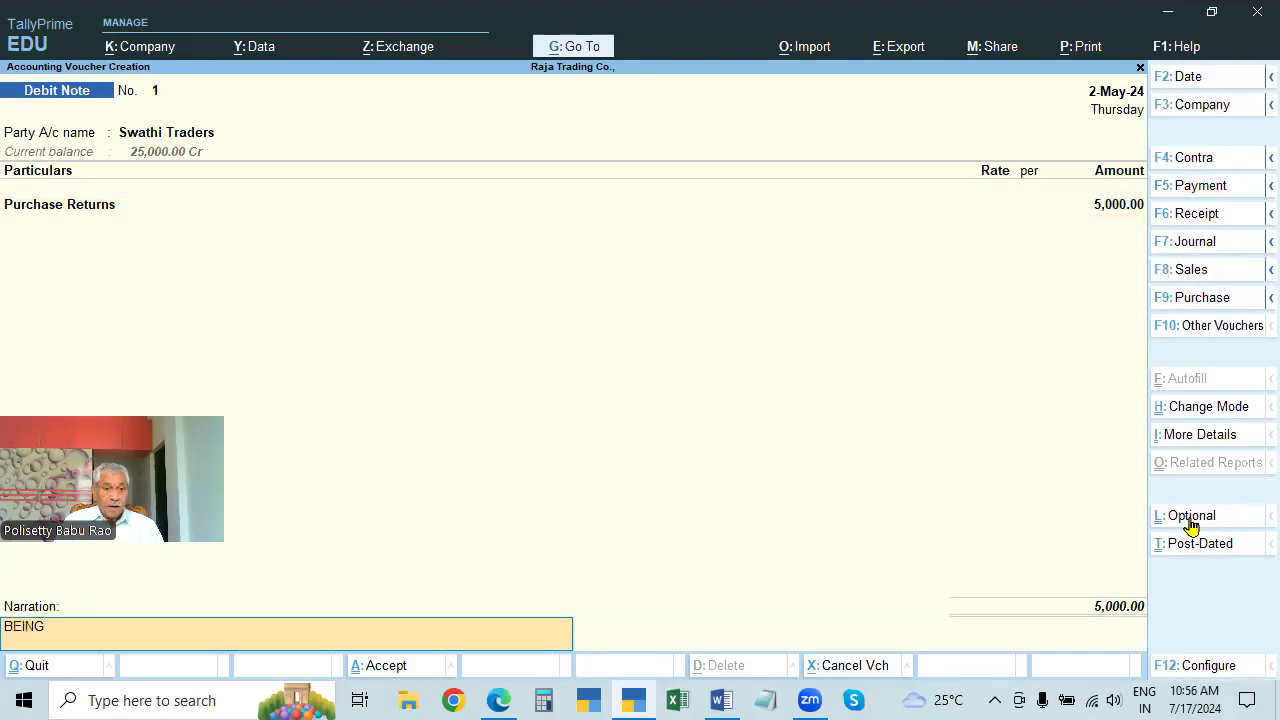
pyautogui.write(' PURCHSA')
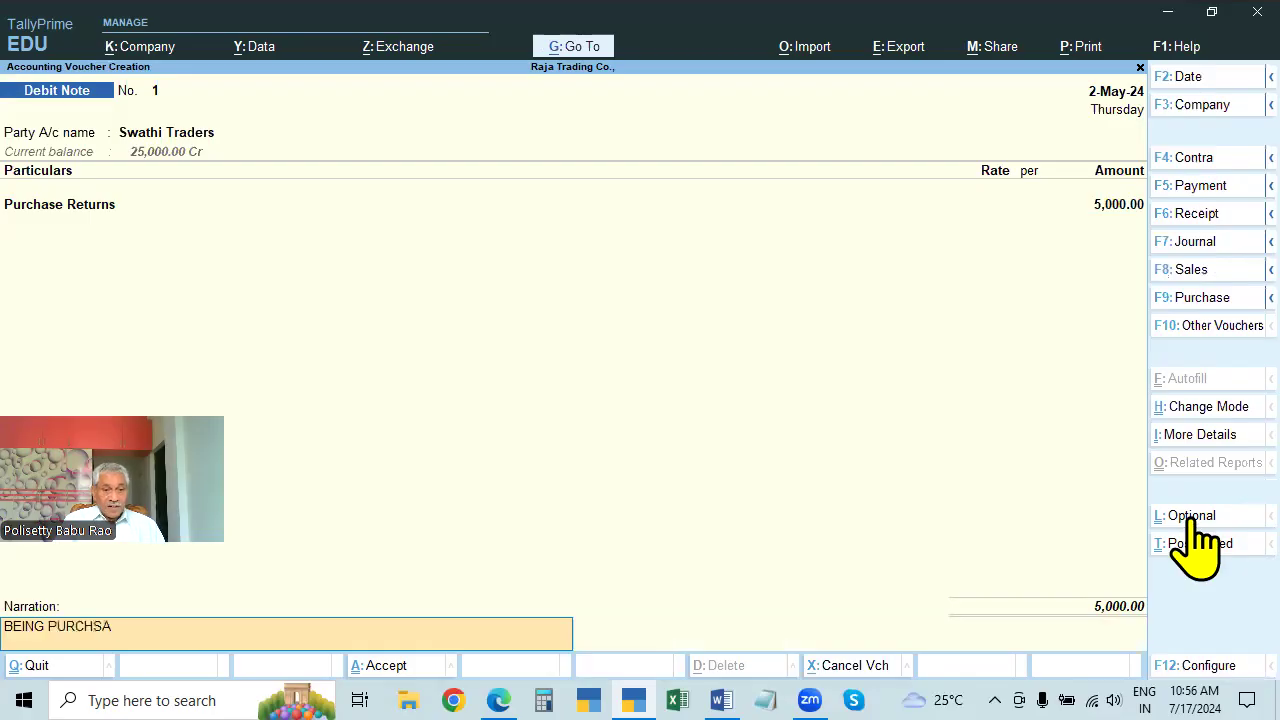
pyautogui.press('BackSpace')
pyautogui.press('BackSpace')
pyautogui.write('ASE RETURNS SNE')
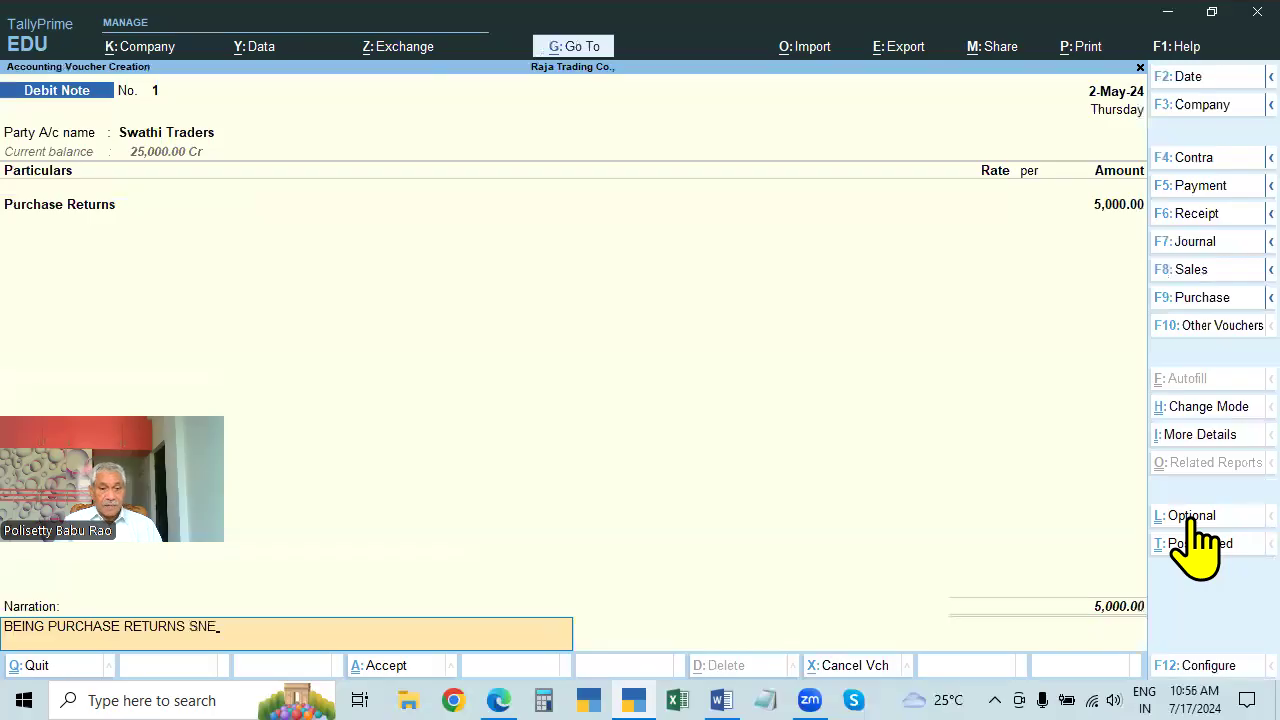
pyautogui.press('BackSpace')
pyautogui.press('BackSpace')
pyautogui.write('ENT')
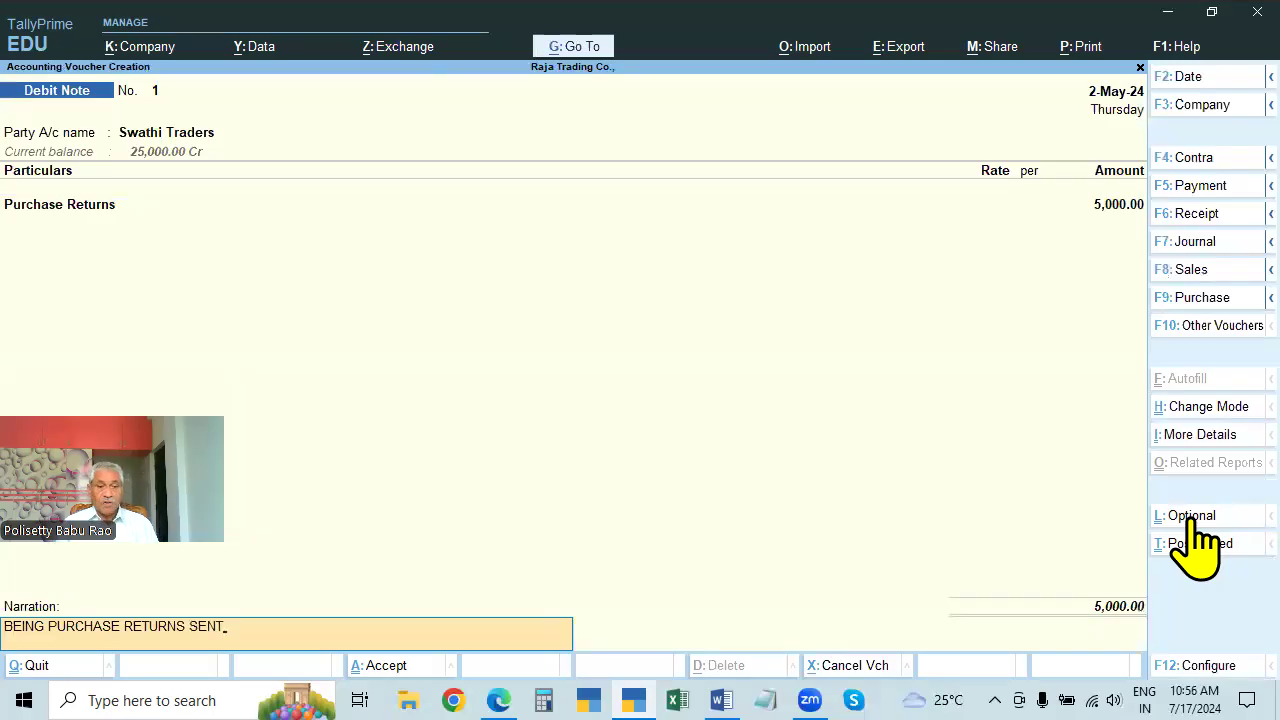
pyautogui.press('Return')
pyautogui.press('Return')
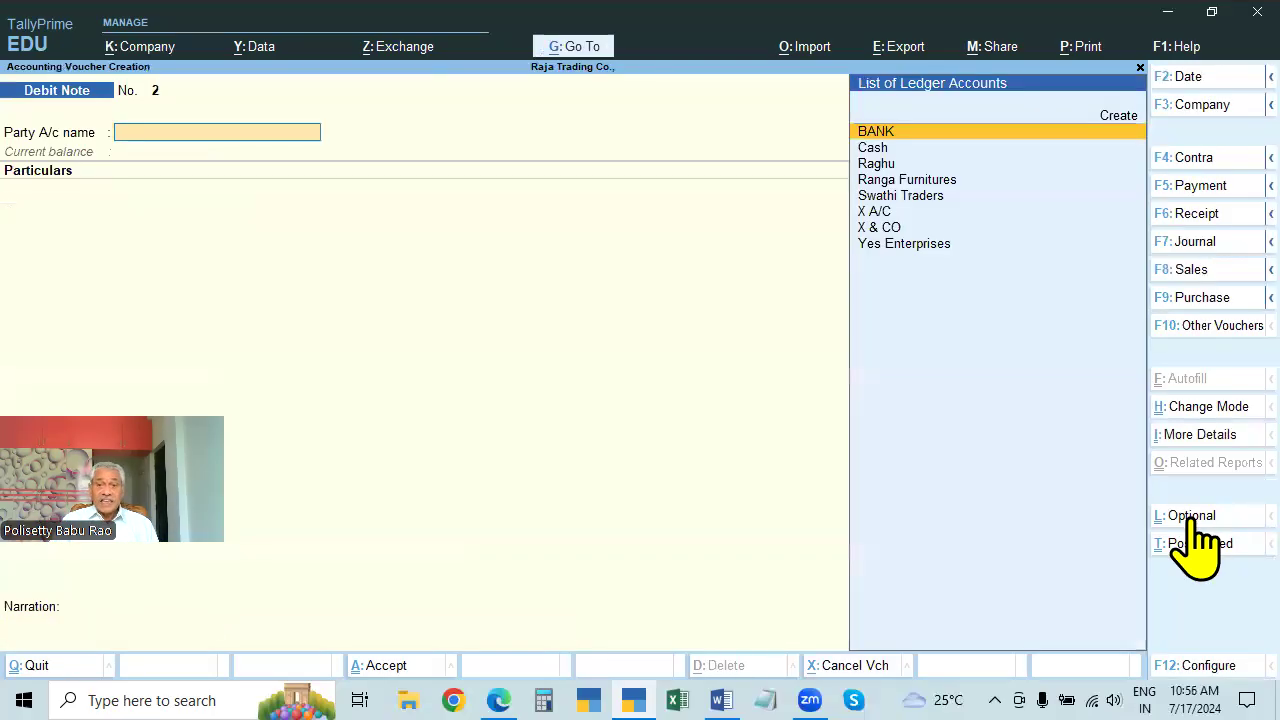
# Read transaction 10 in the PDF, the machinery bought on credit from Padma Traders, and open a journal voucher for it.
pyautogui.hotkey('alt', 'Tab')
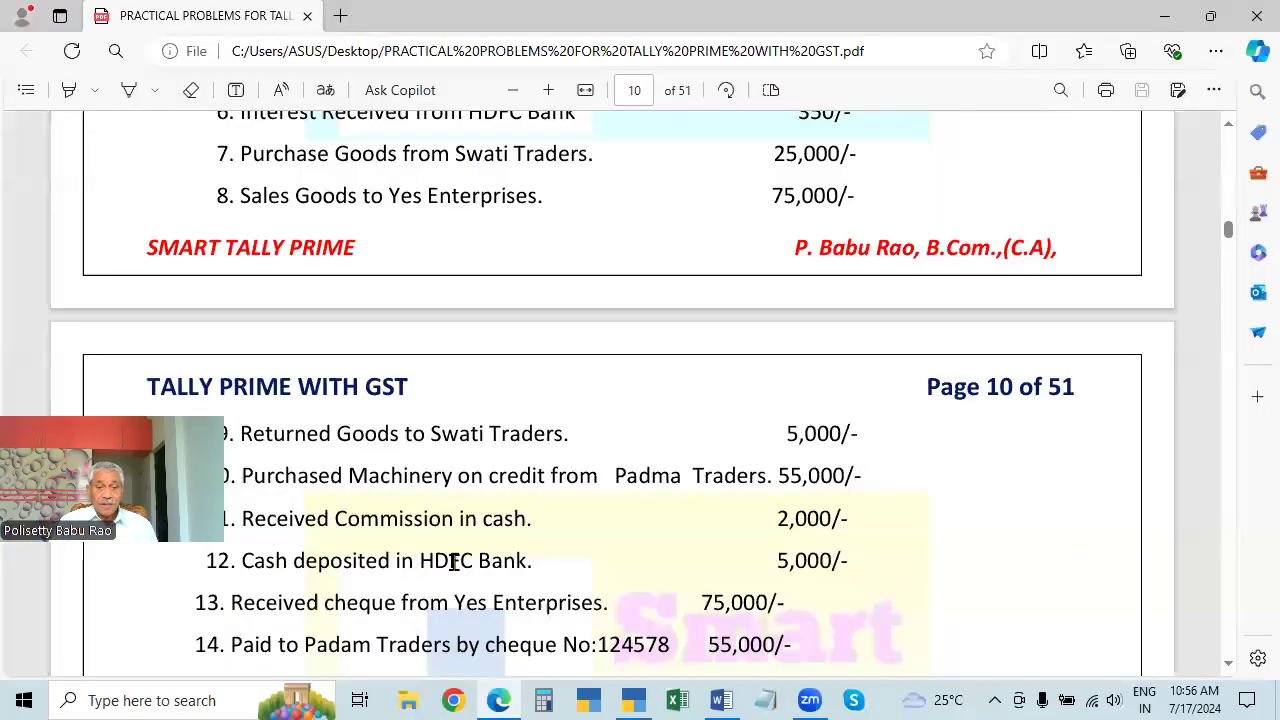
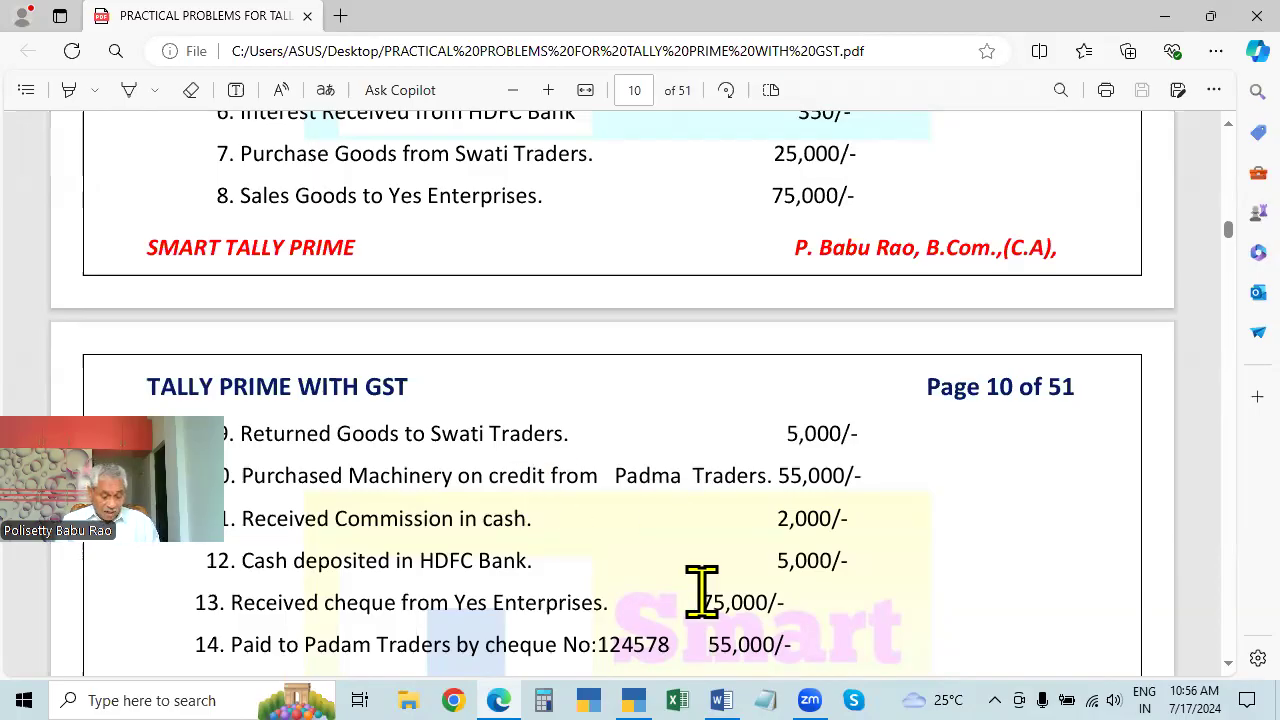
pyautogui.hotkey('alt', 'Tab')
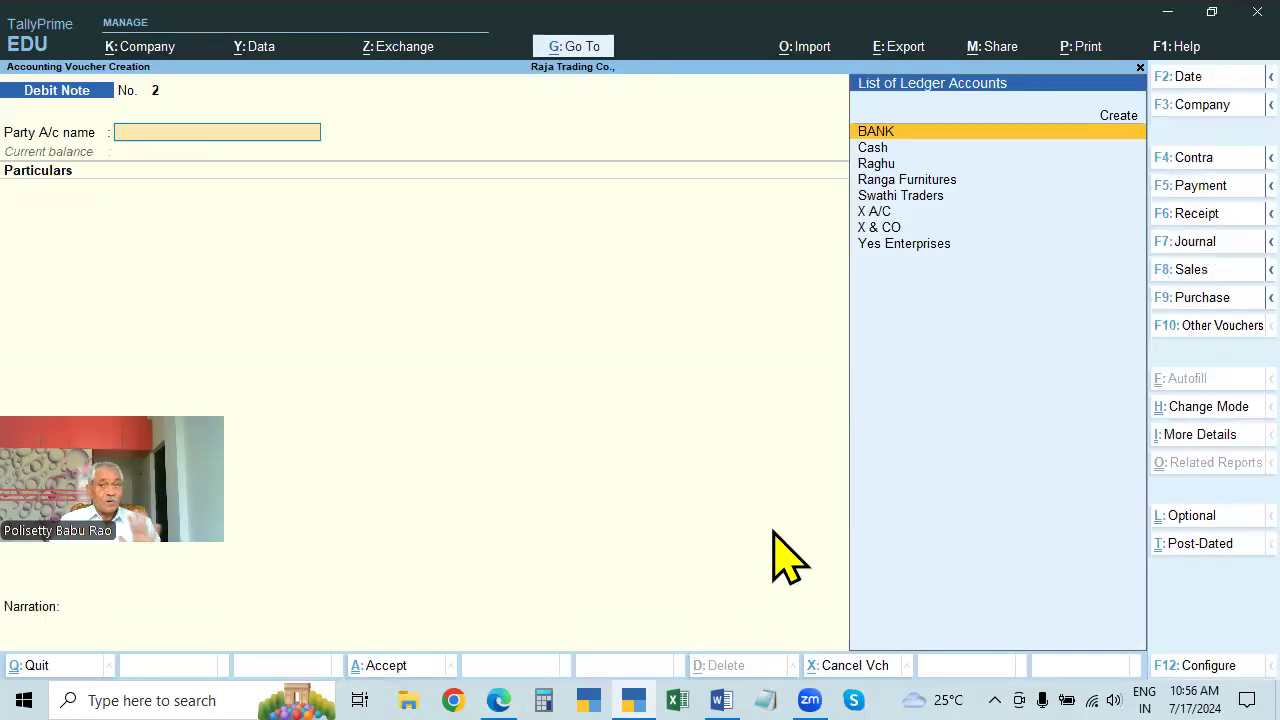
pyautogui.click(1188, 303)
pyautogui.hotkey('alt', 'Tab')
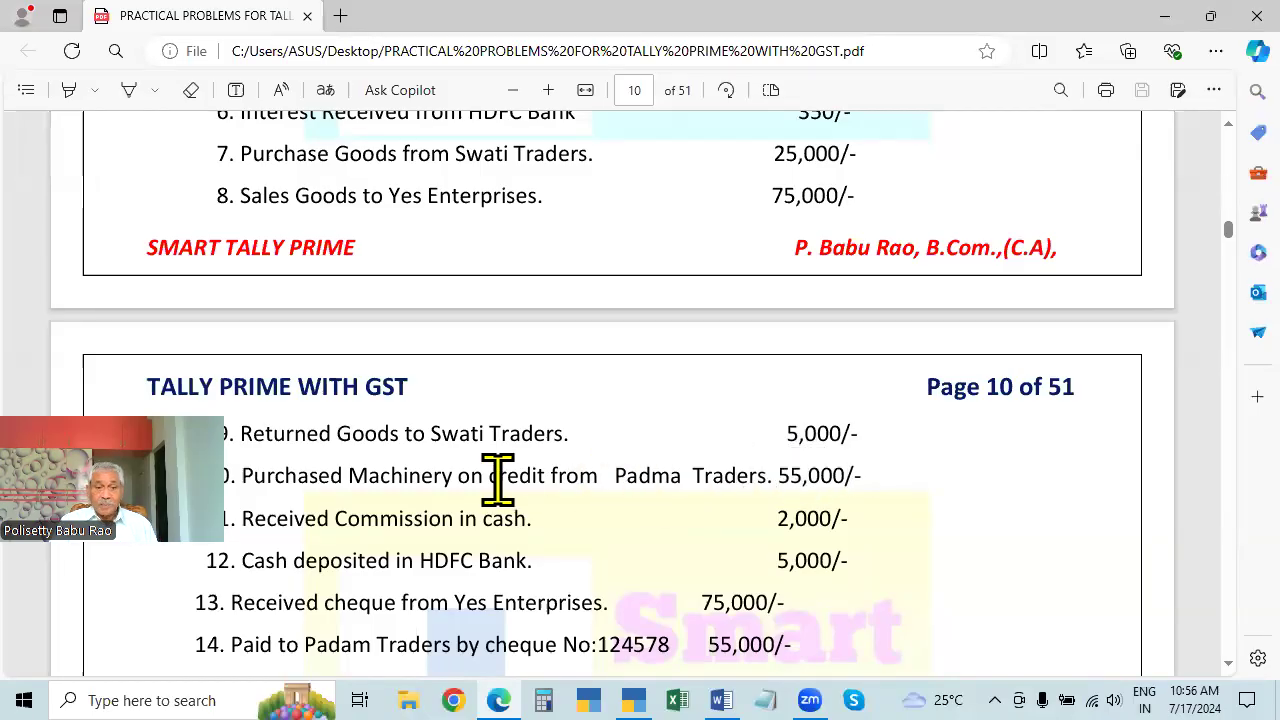
pyautogui.hotkey('alt', 'Tab')
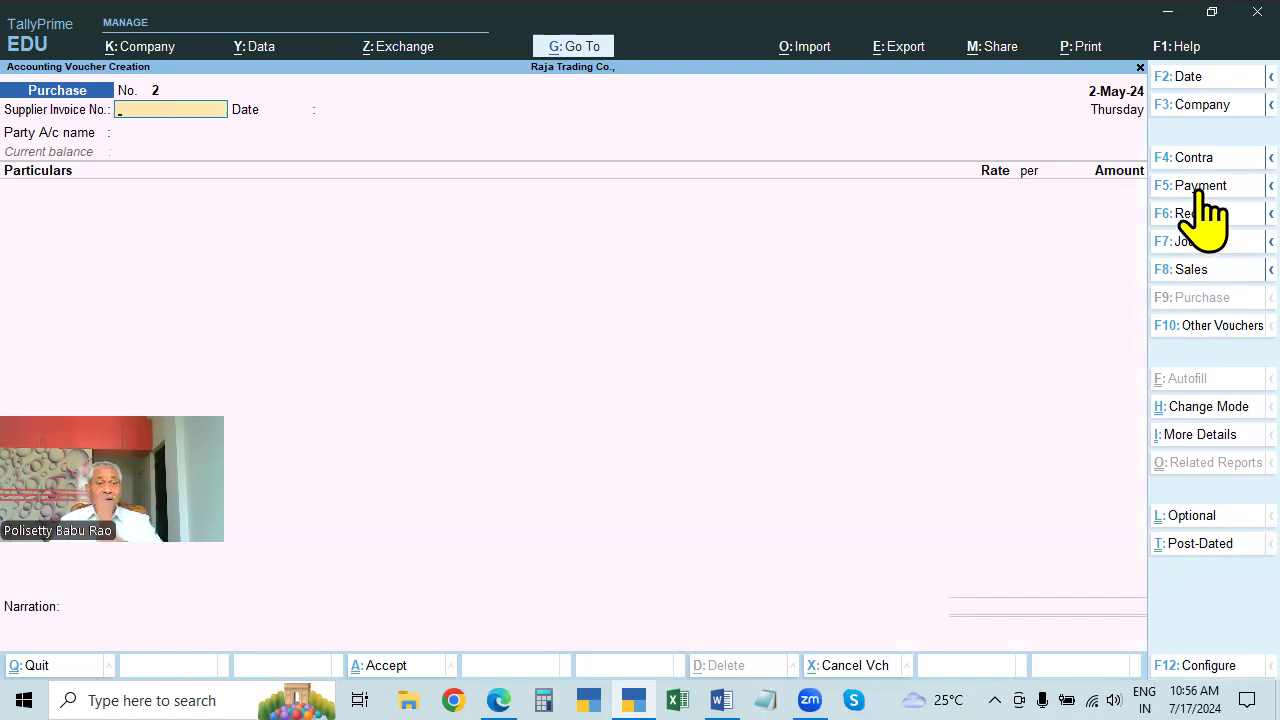
pyautogui.hotkey('alt', 'Tab')
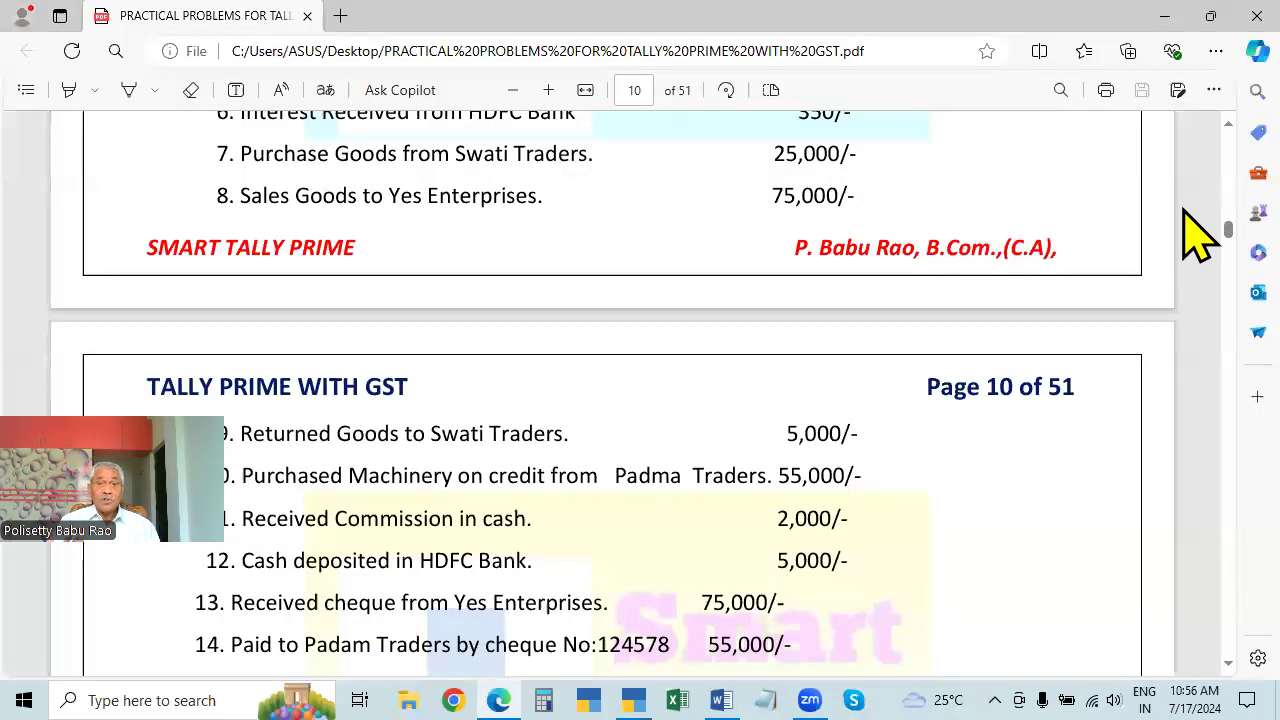
pyautogui.hotkey('alt', 'Tab')
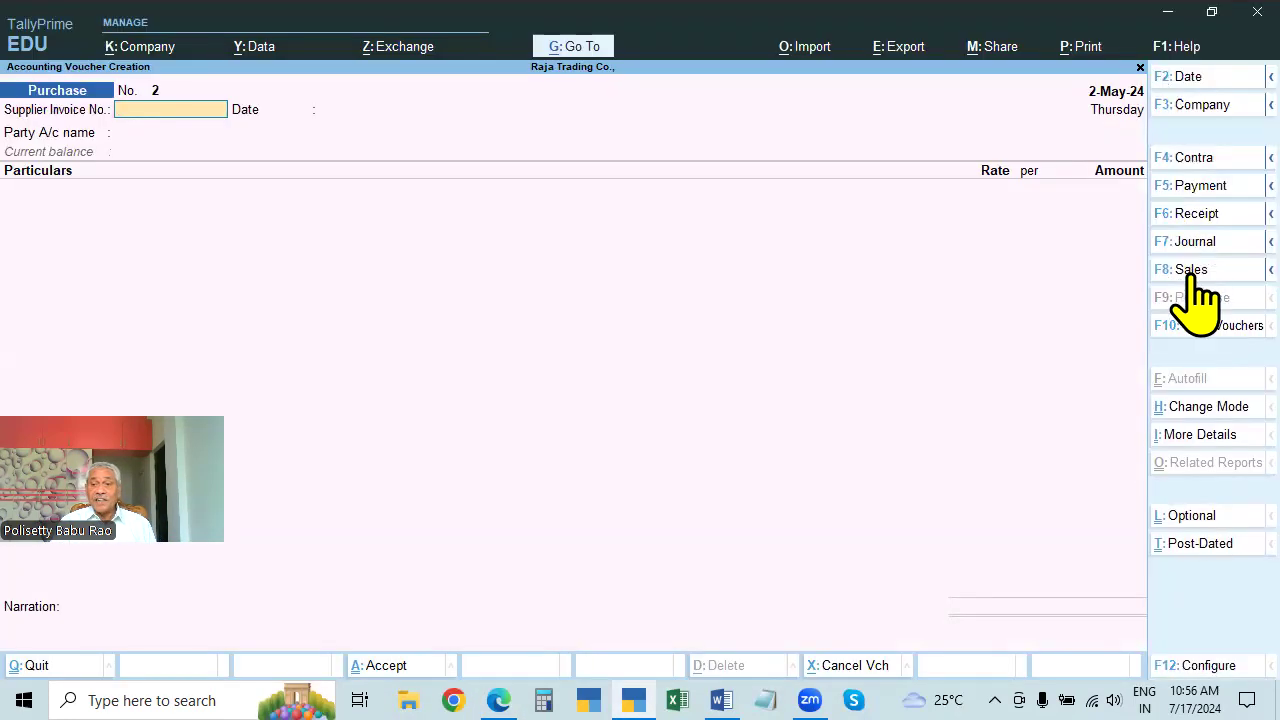
pyautogui.click(1198, 247)
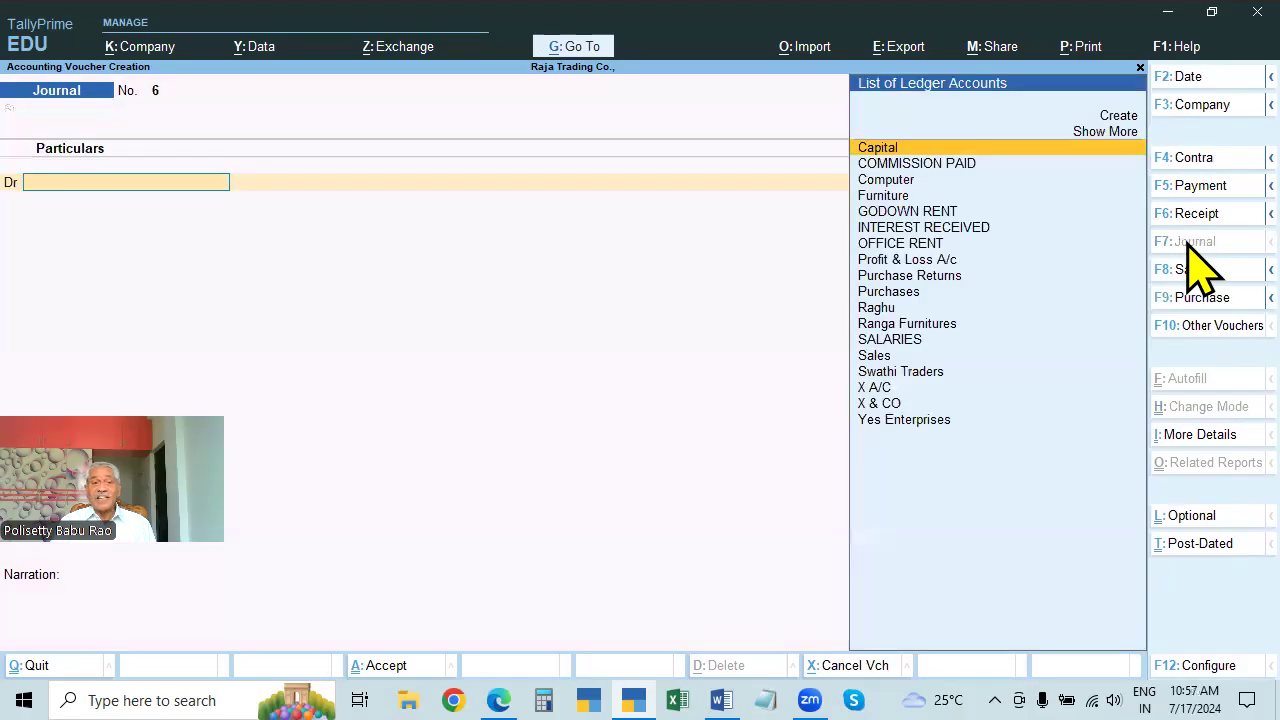
# Create a MACHINERY ledger under Fixed Assets as the journal voucher's debit account.
pyautogui.hotkey('alt', 'Tab')
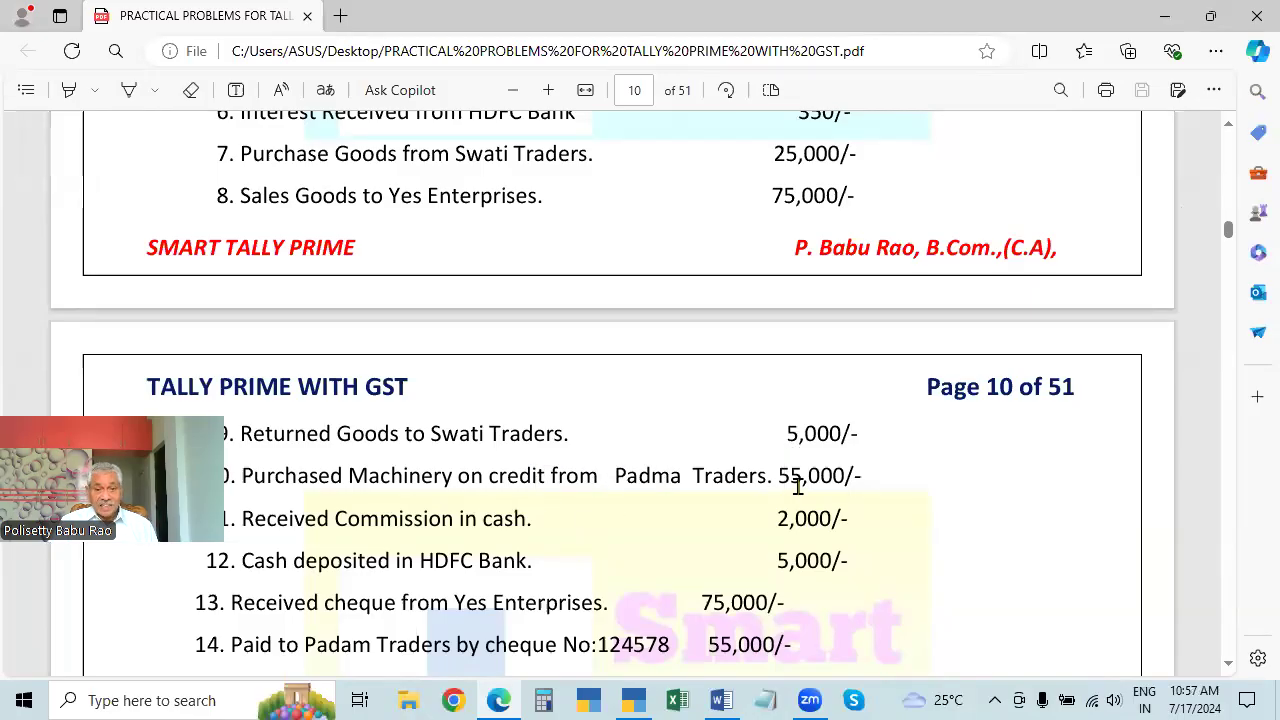
pyautogui.hotkey('alt', 'Tab')
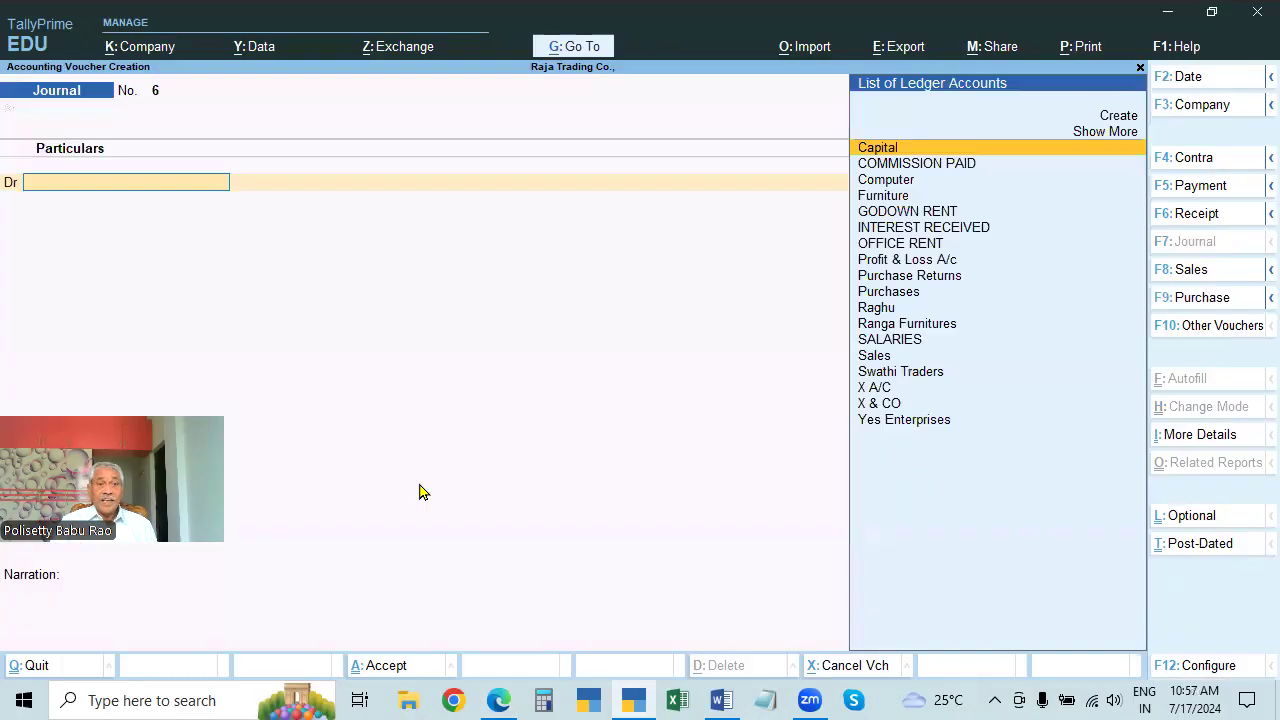
pyautogui.hotkey('alt', 'c')
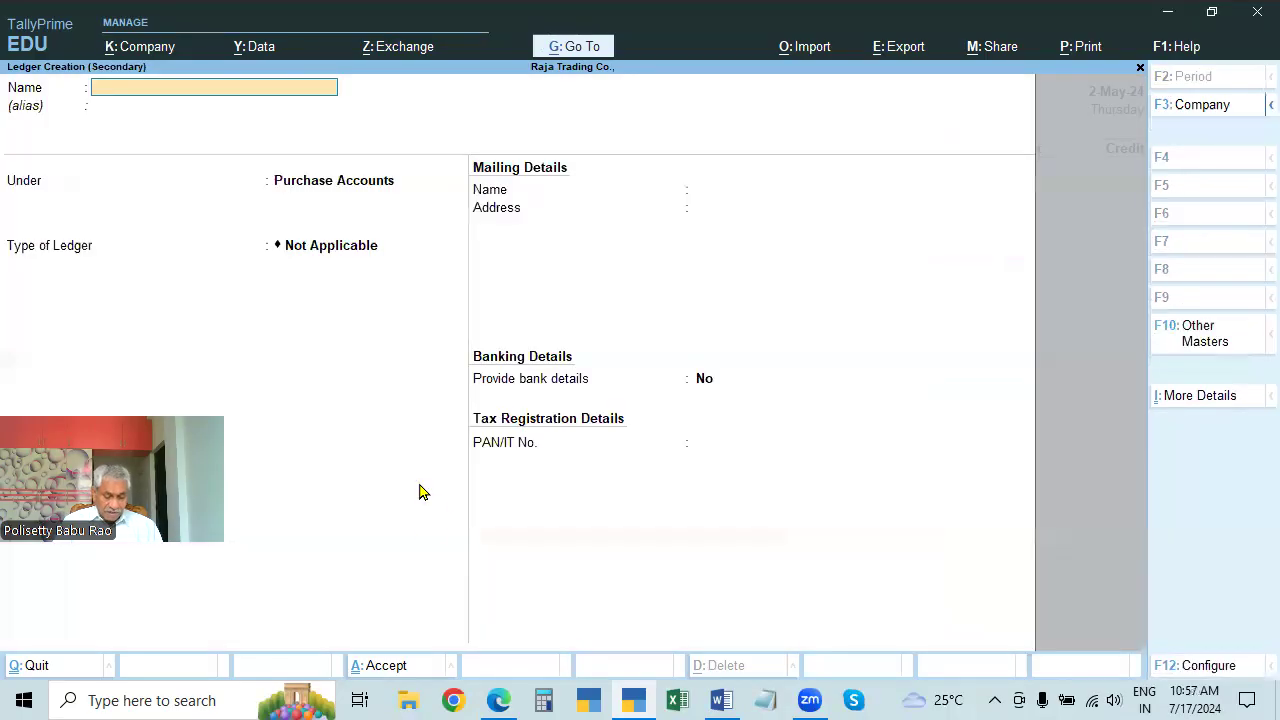
pyautogui.write('MACHINERY')
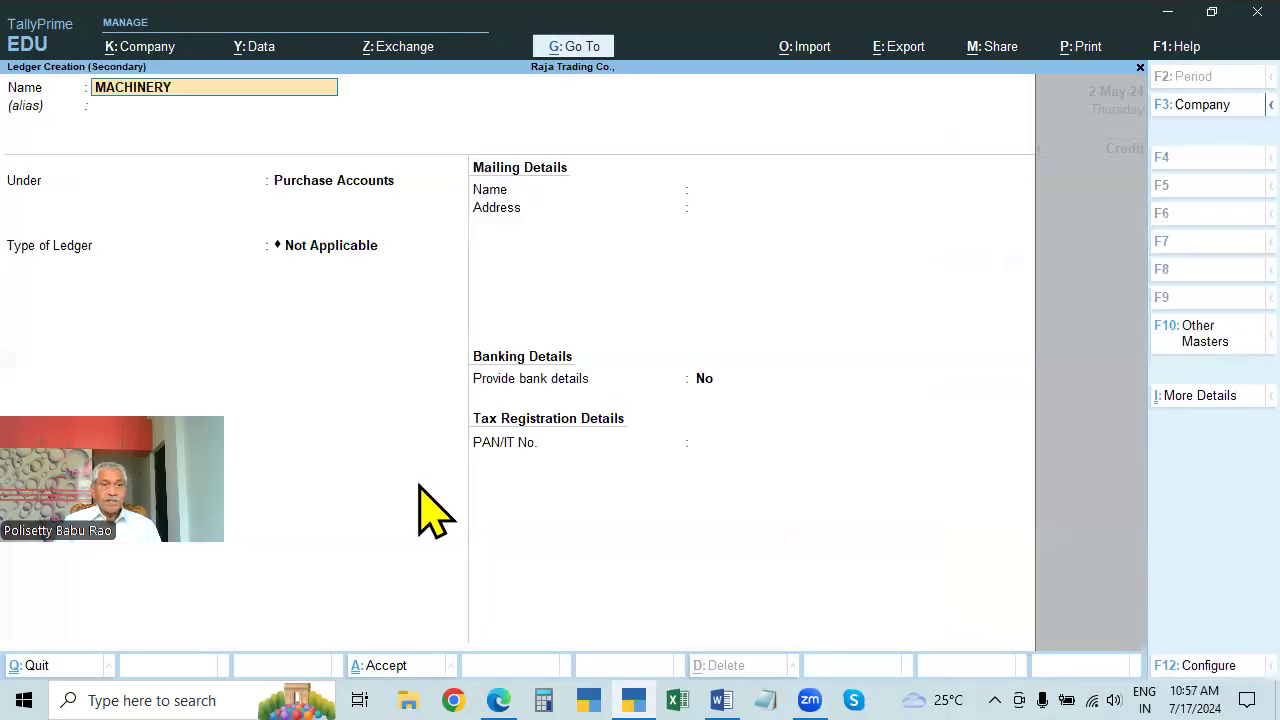
pyautogui.press('Return')
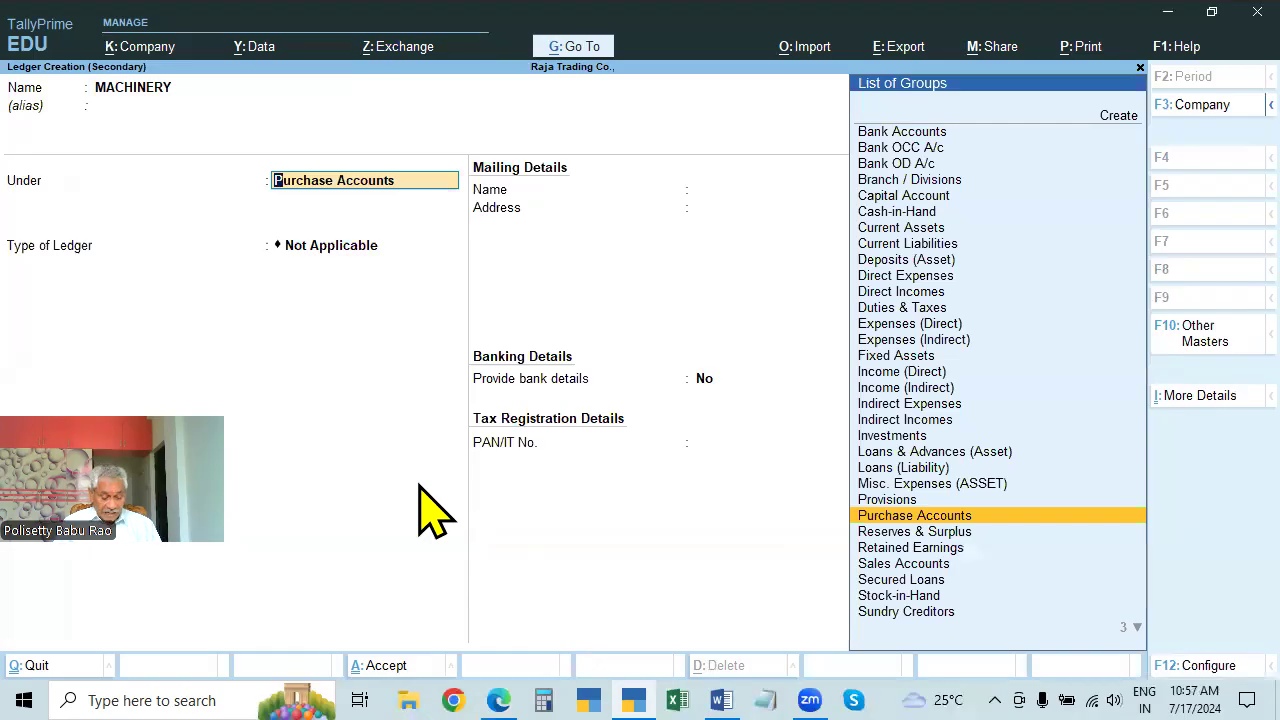
pyautogui.write('Fi')
pyautogui.press('Return')
pyautogui.hotkey('ctrl', 'a')
# Enter the machinery amount of 55000 from transaction 10 in the PDF as the MACHINERY debit.
pyautogui.hotkey('alt', 'Tab')
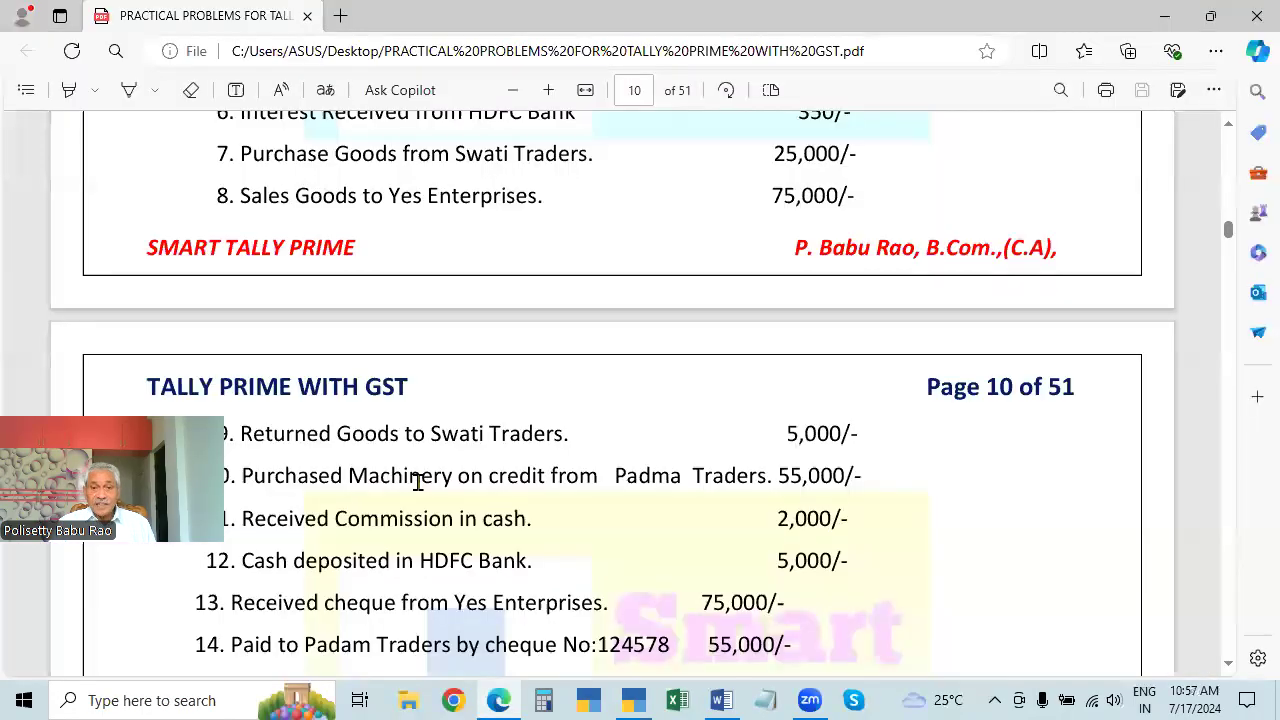
pyautogui.hotkey('alt', 'Tab')
pyautogui.write('55000')
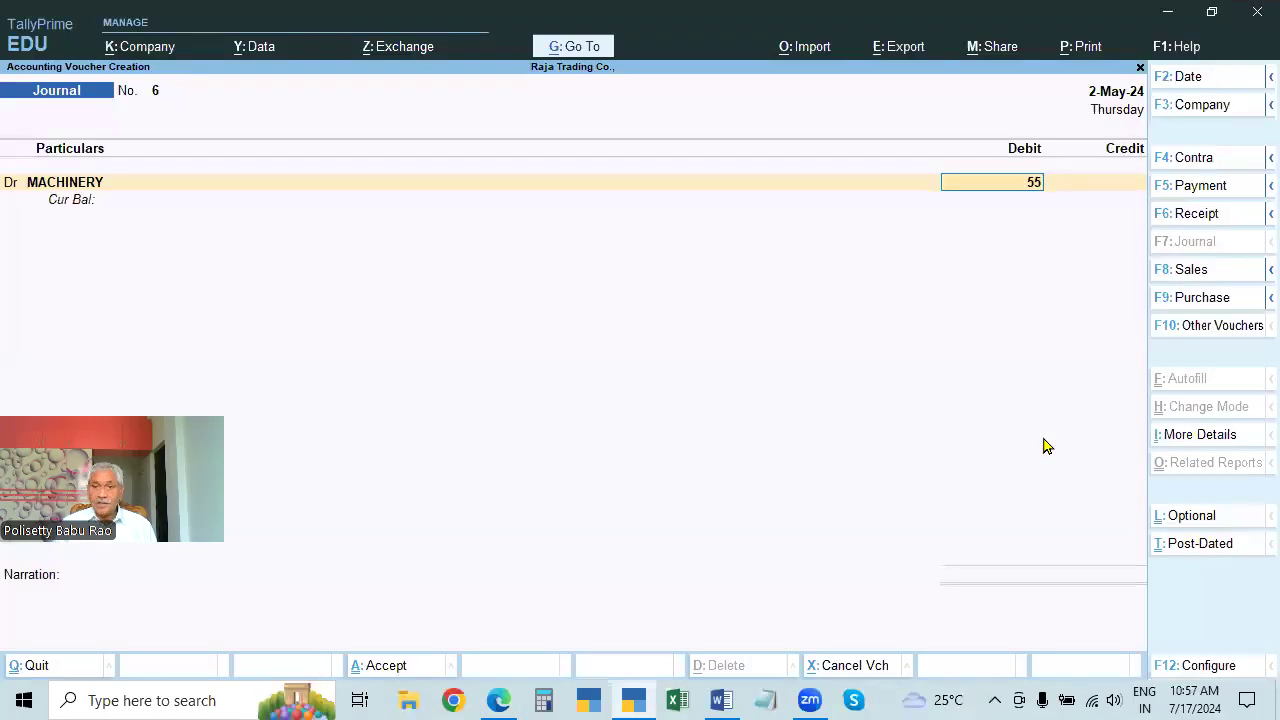
pyautogui.hotkey('alt', 'Tab')
pyautogui.hotkey('alt', 'Tab')
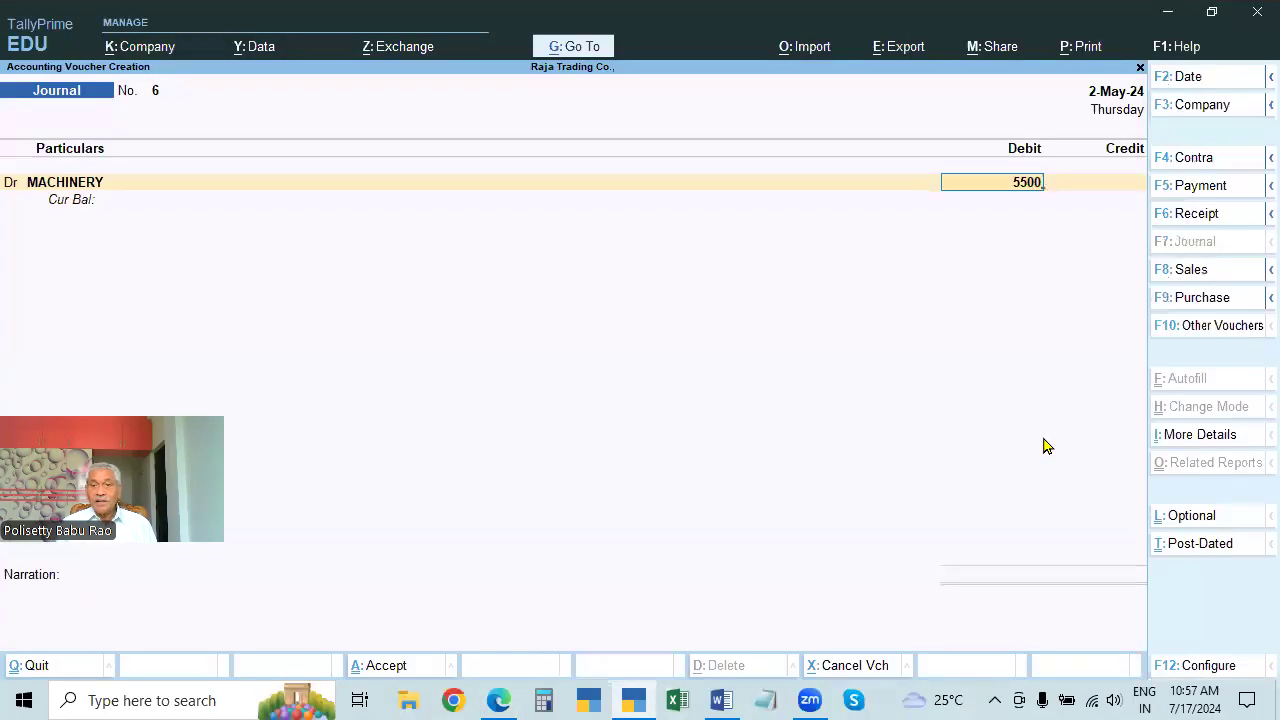
pyautogui.press('Return')
pyautogui.press('Return')
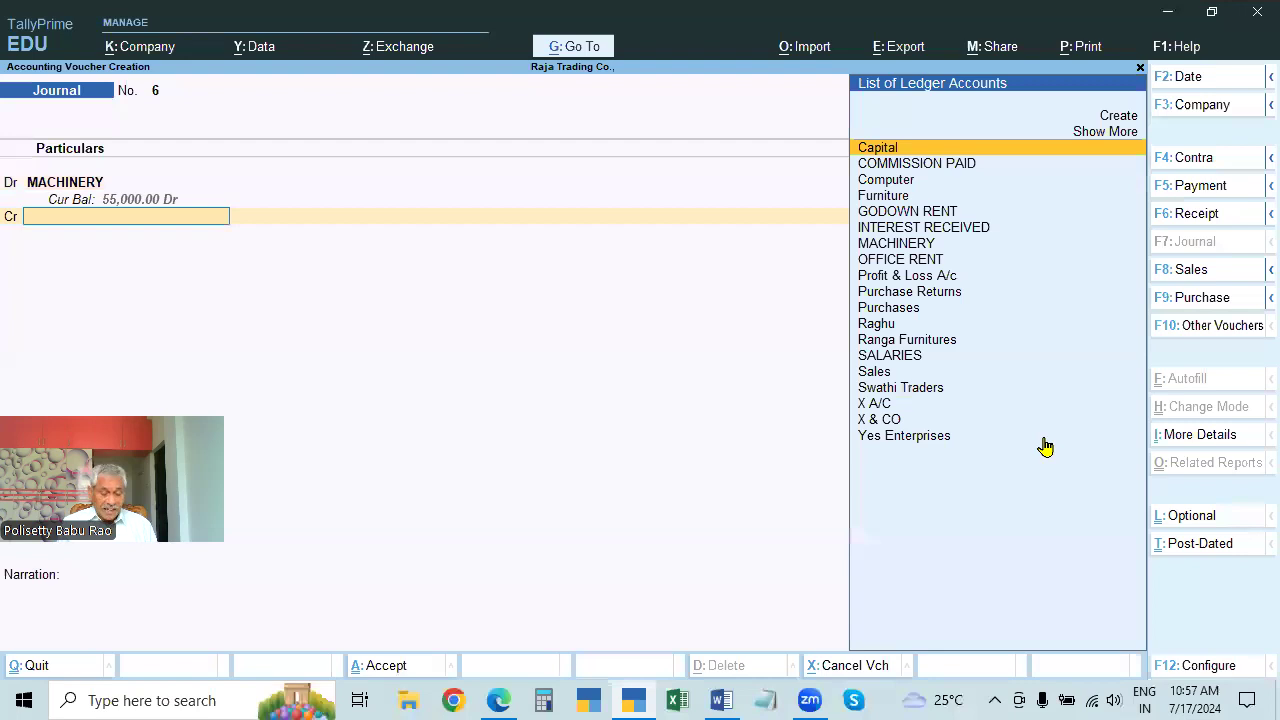
# Create a Padma Traders ledger under Sundry Creditors as the journal voucher's credit account.
pyautogui.hotkey('alt', 'Tab')
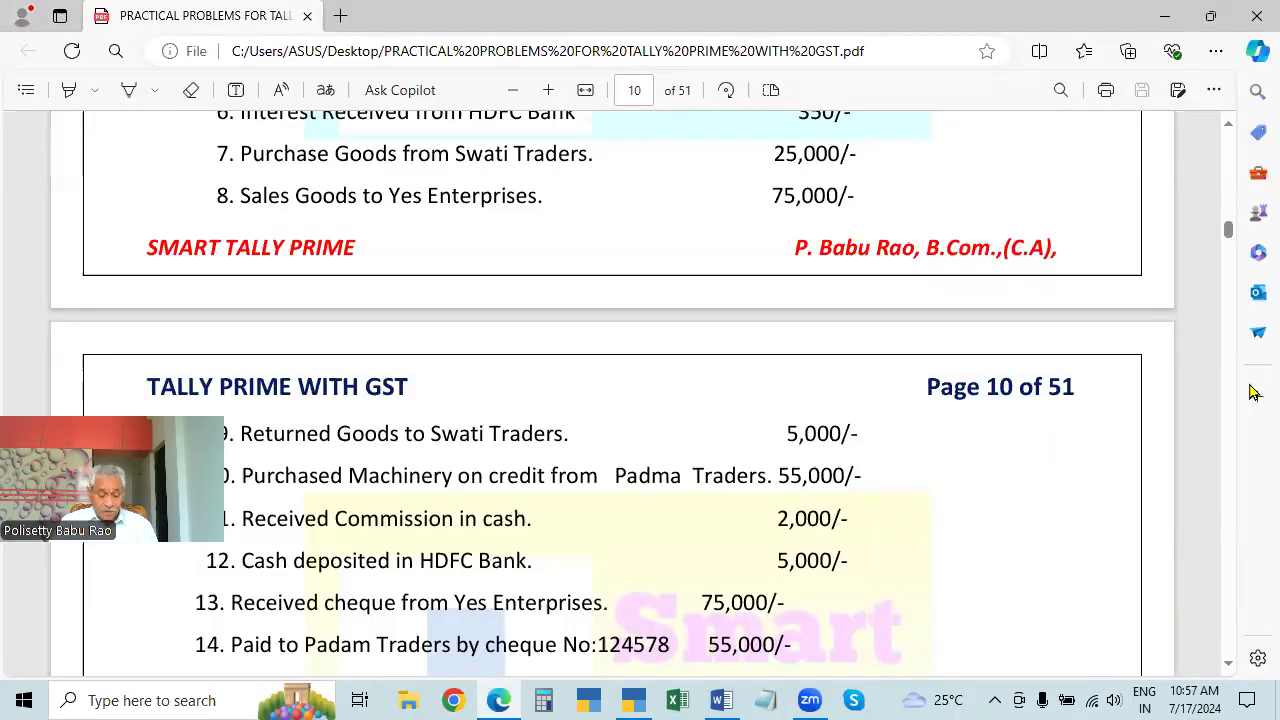
pyautogui.hotkey('alt', 'Tab')
pyautogui.hotkey('alt', 'c')
pyautogui.write('PAD')
pyautogui.press('BackSpace')
pyautogui.press('BackSpace')
pyautogui.write('adma Traders')
pyautogui.press('Return')
pyautogui.press('Return')
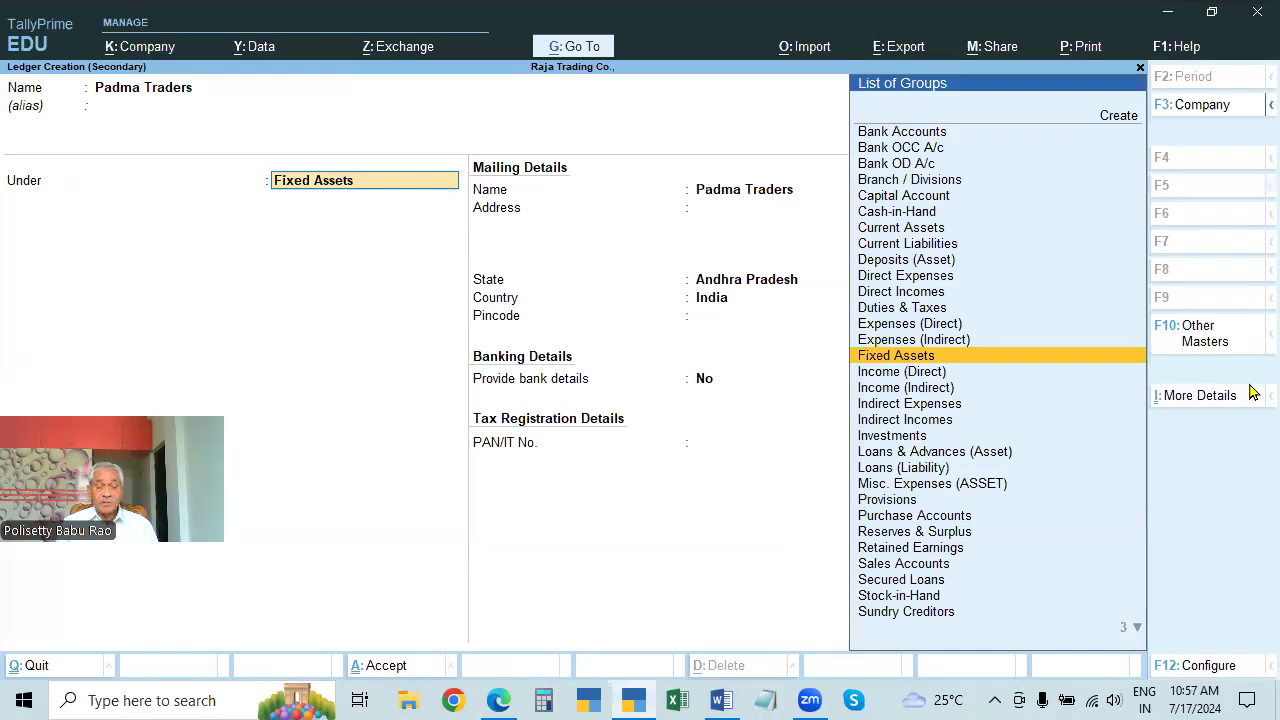
pyautogui.write('Sun')
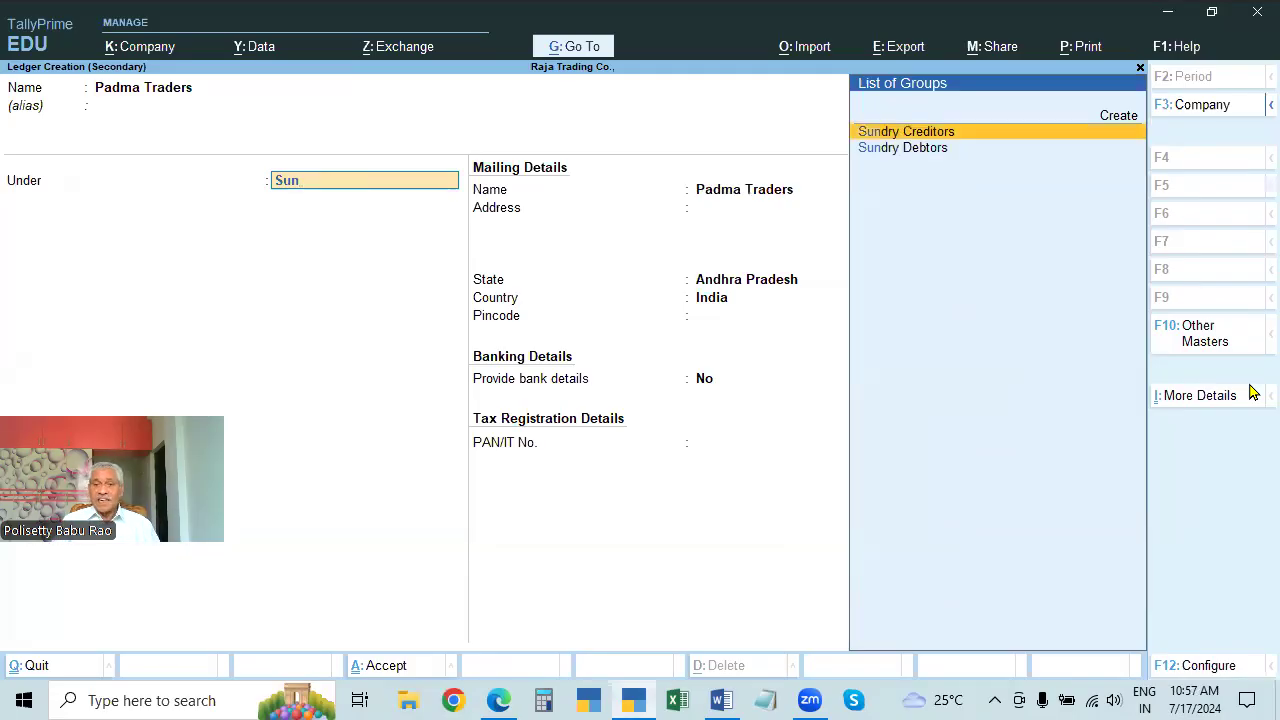
pyautogui.press('Return')
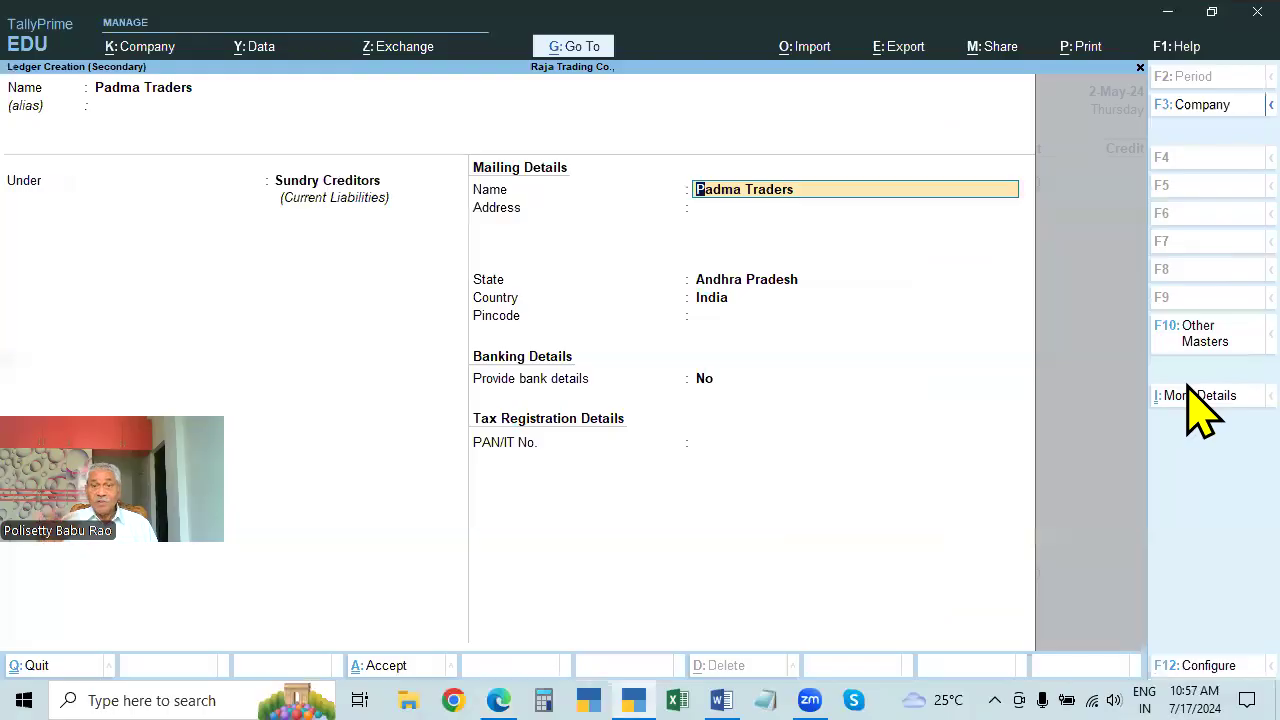
pyautogui.press('Return')
pyautogui.hotkey('ctrl', 'a')
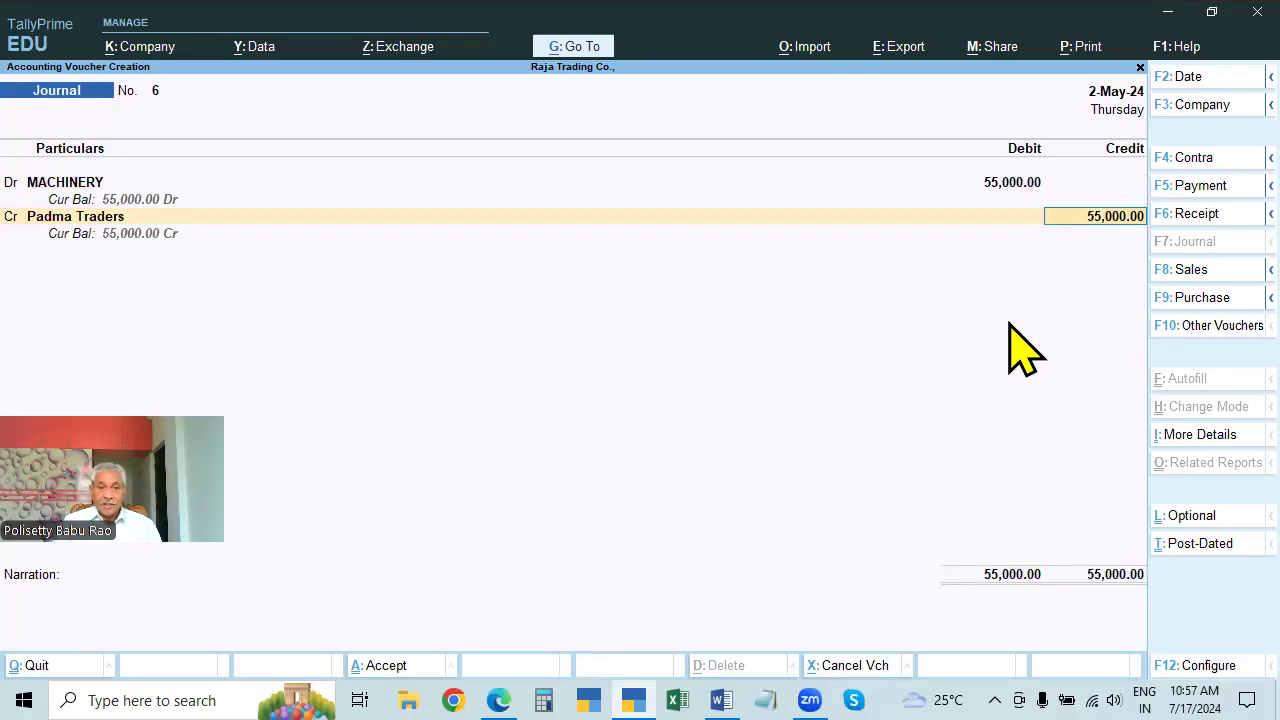
# Accept the Padma Traders credit amount, add the narration "BEING MACHINERY PURCHASED ON CREDIT" and save the journal voucher.
pyautogui.press('Return')
pyautogui.write('BEING MA')
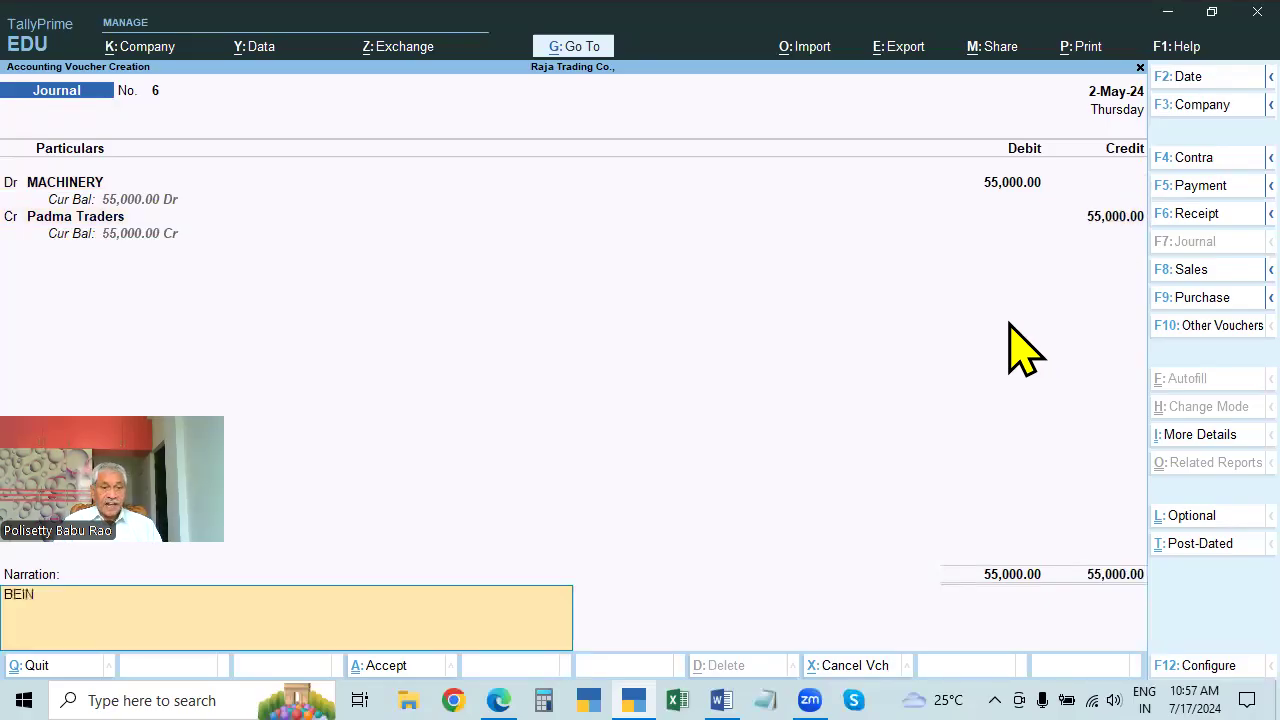
pyautogui.write('IN')
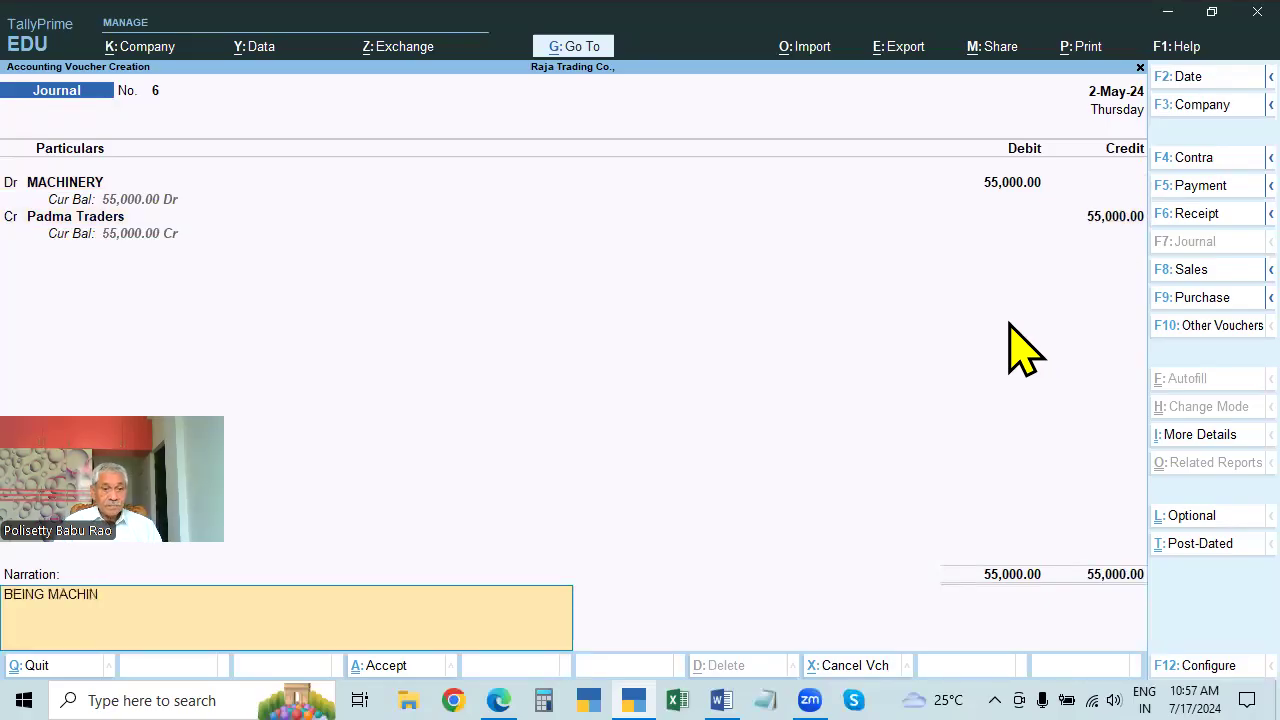
pyautogui.write('ERY PURCH')
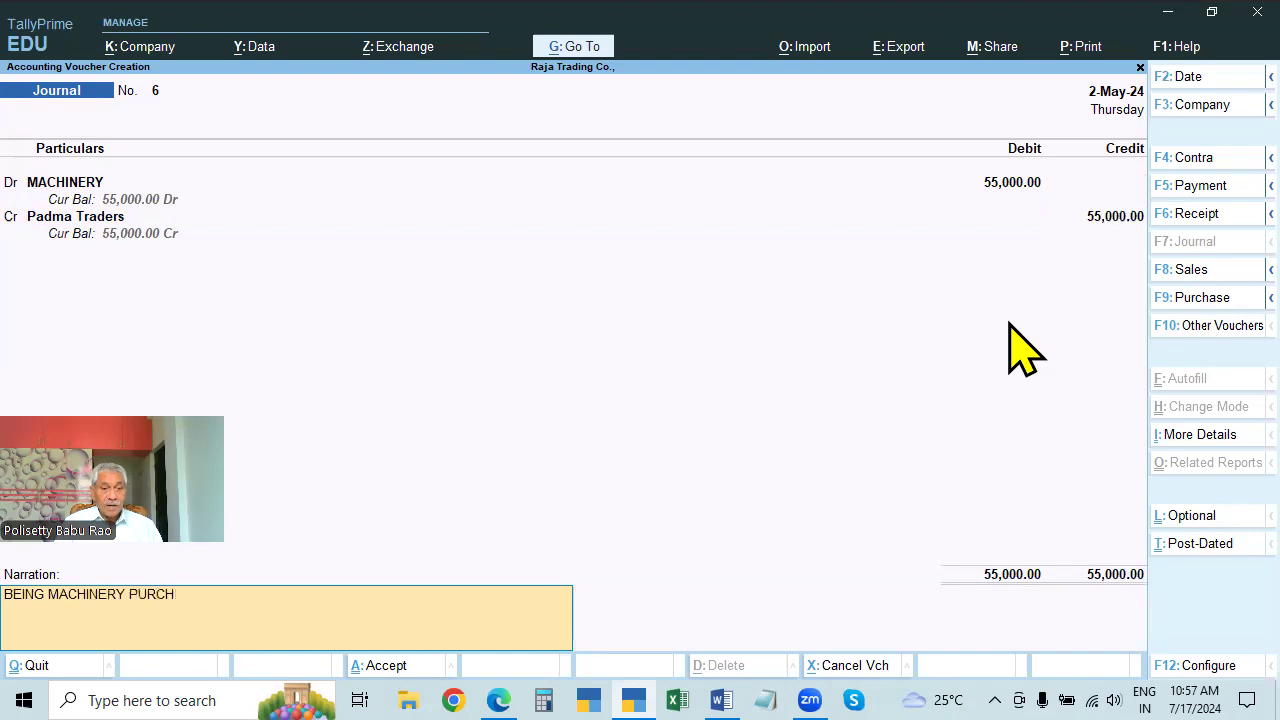
pyautogui.write('ASED ON CREDIT')
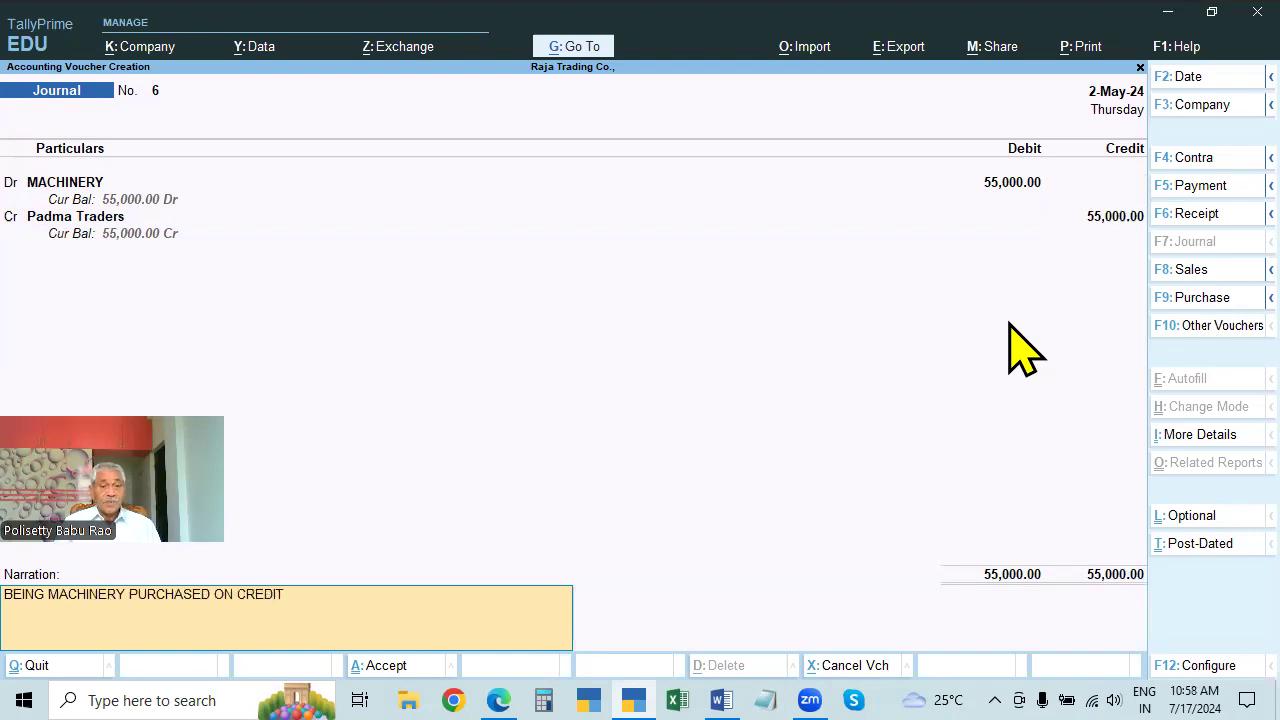
pyautogui.press('Return')
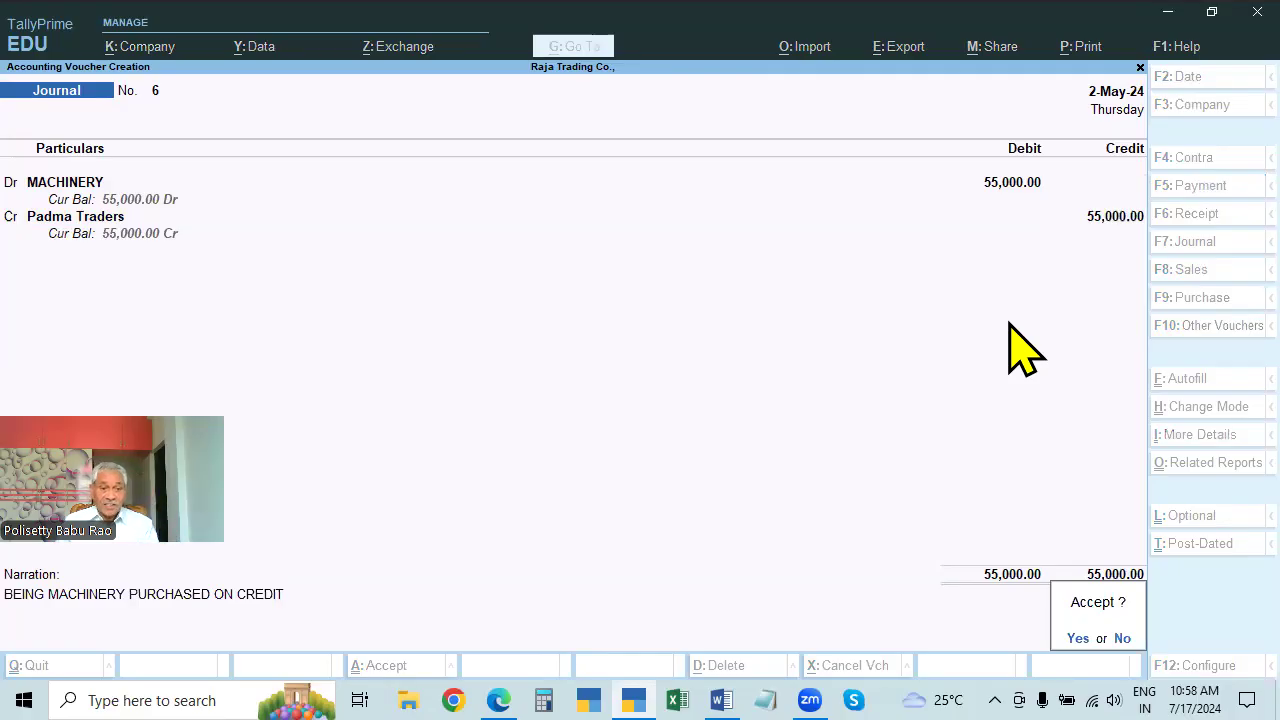
pyautogui.press('Return')
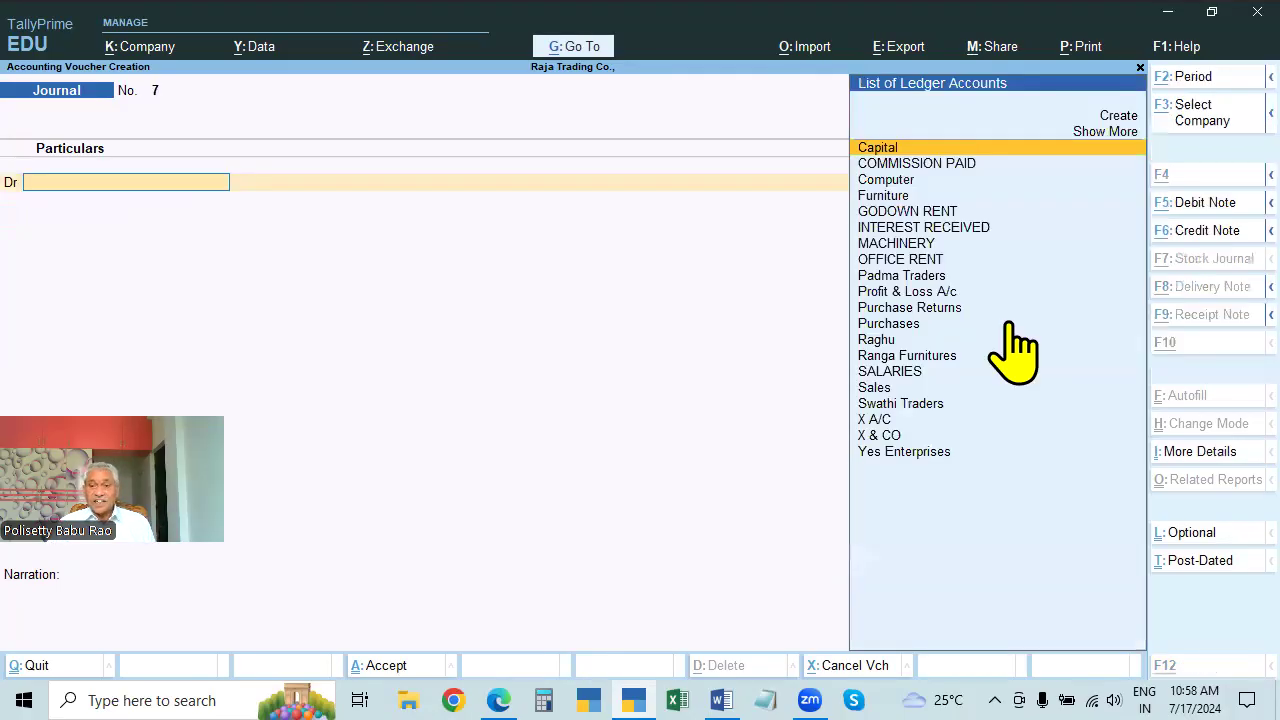
# Read transaction 11 in the PDF, the commission received in cash, and open a receipt voucher with Cash as the account.
pyautogui.hotkey('alt', 'Tab')
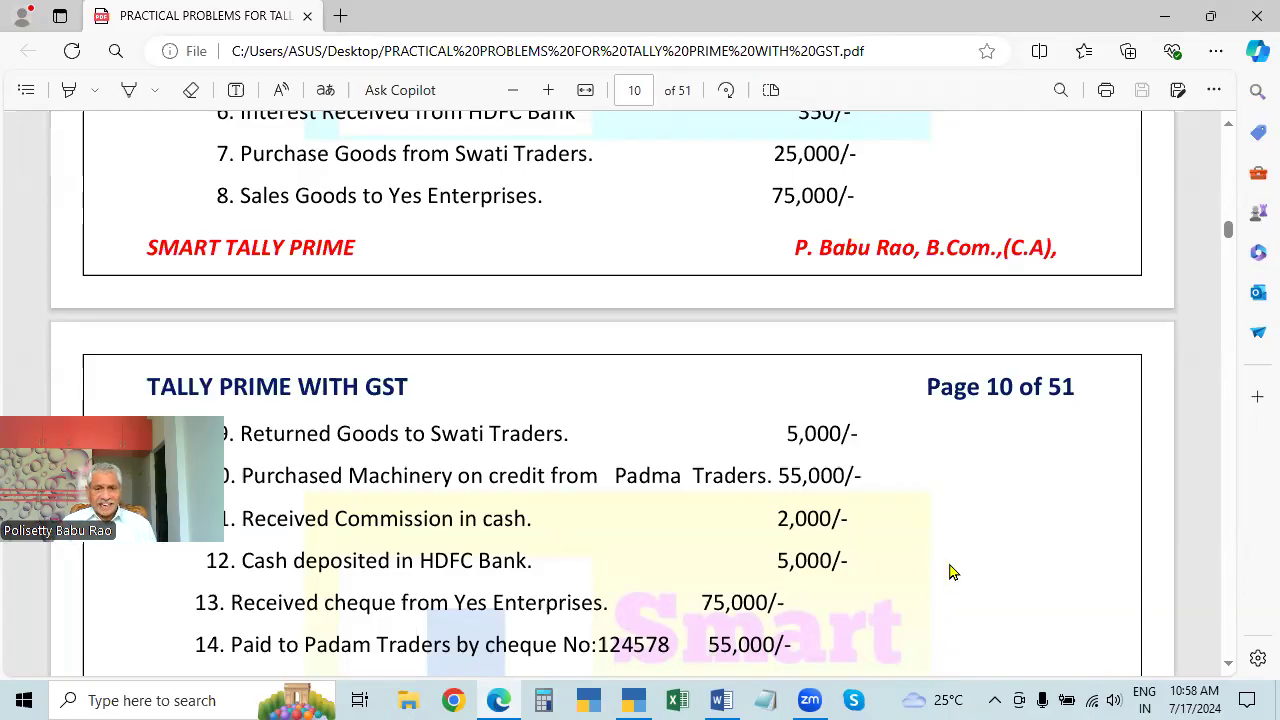
pyautogui.hotkey('alt', 'Tab')
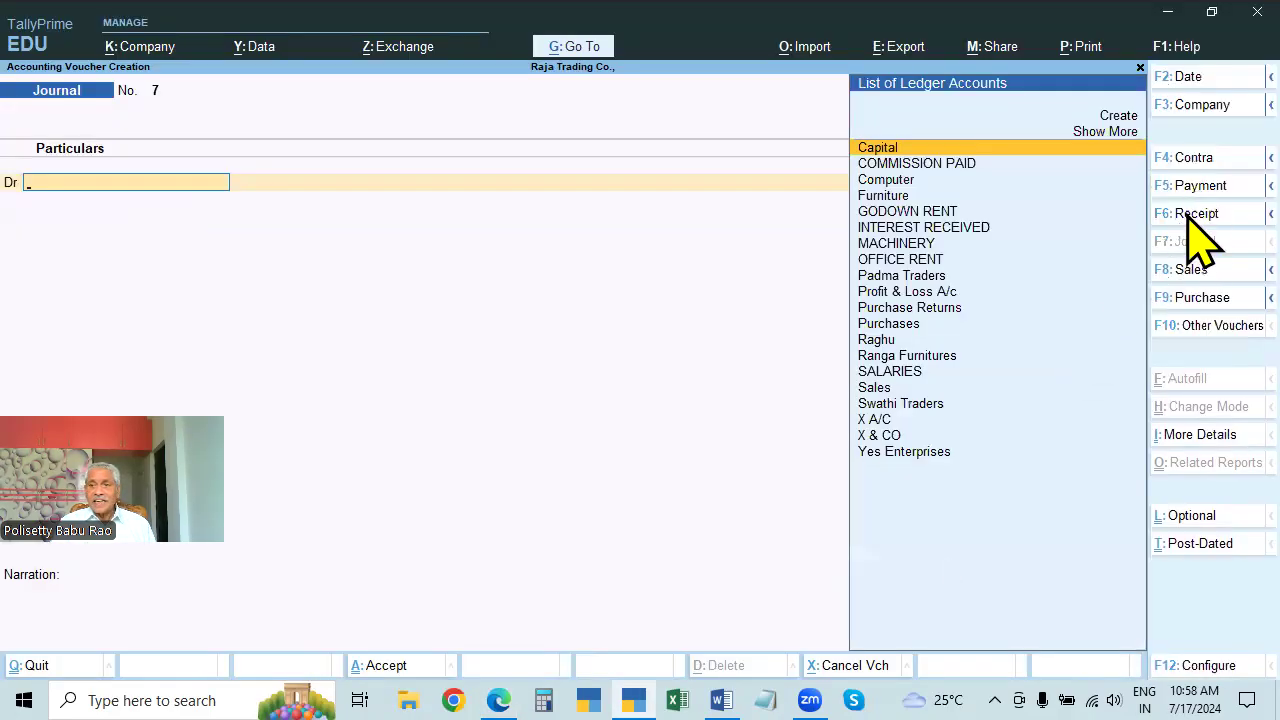
pyautogui.click(1190, 214)
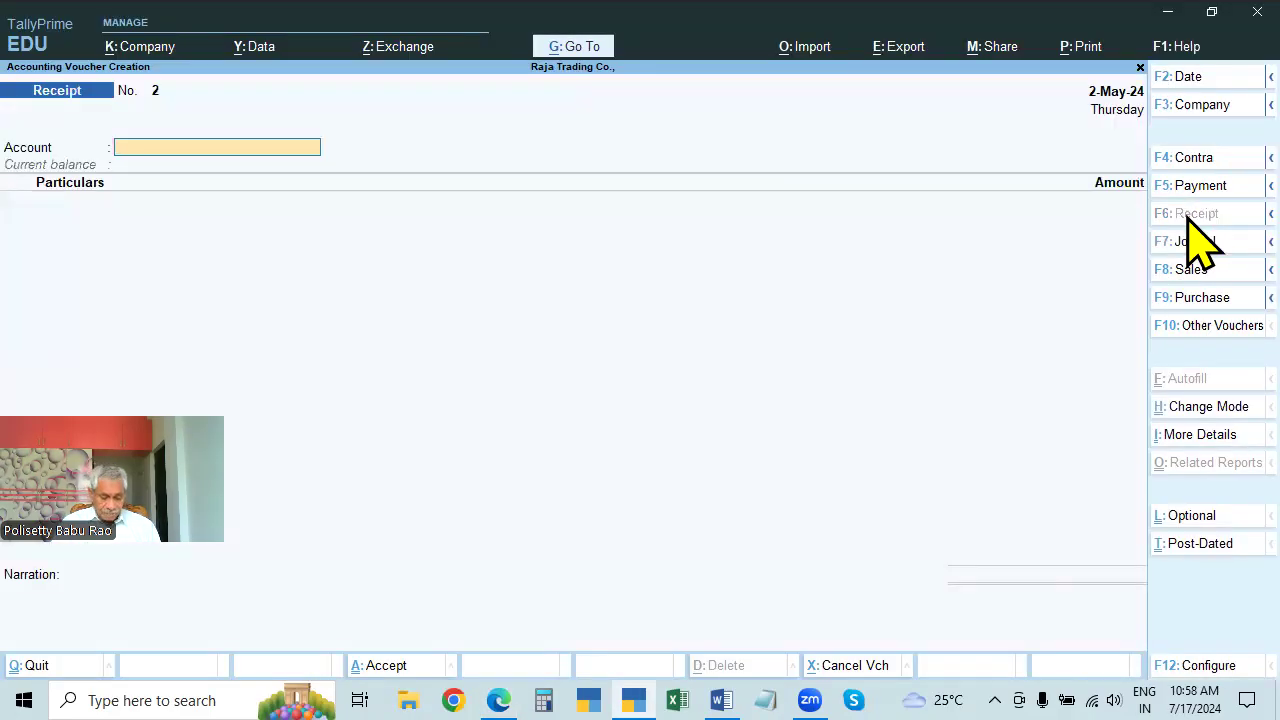
pyautogui.write('CASH')
pyautogui.press('Return')
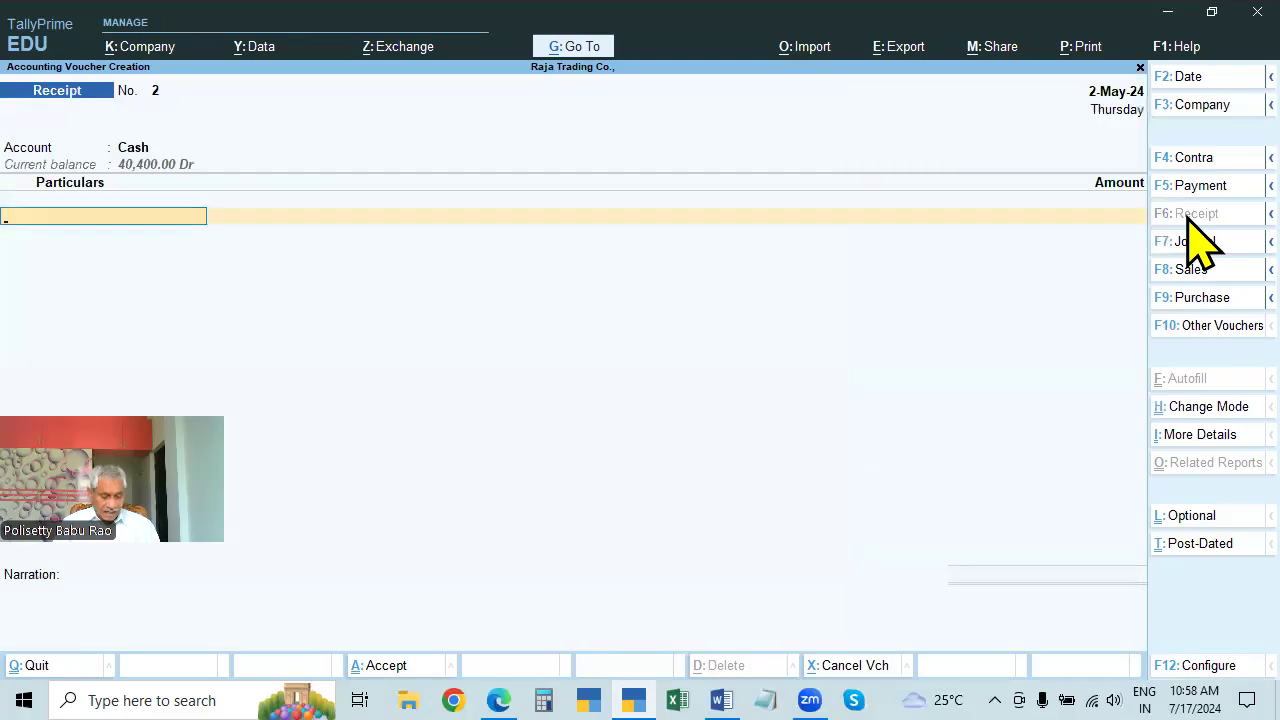
# Create a Commission Received ledger under Indirect Incomes as the receipt voucher's particulars.
pyautogui.hotkey('alt', 'c')
pyautogui.write('C')
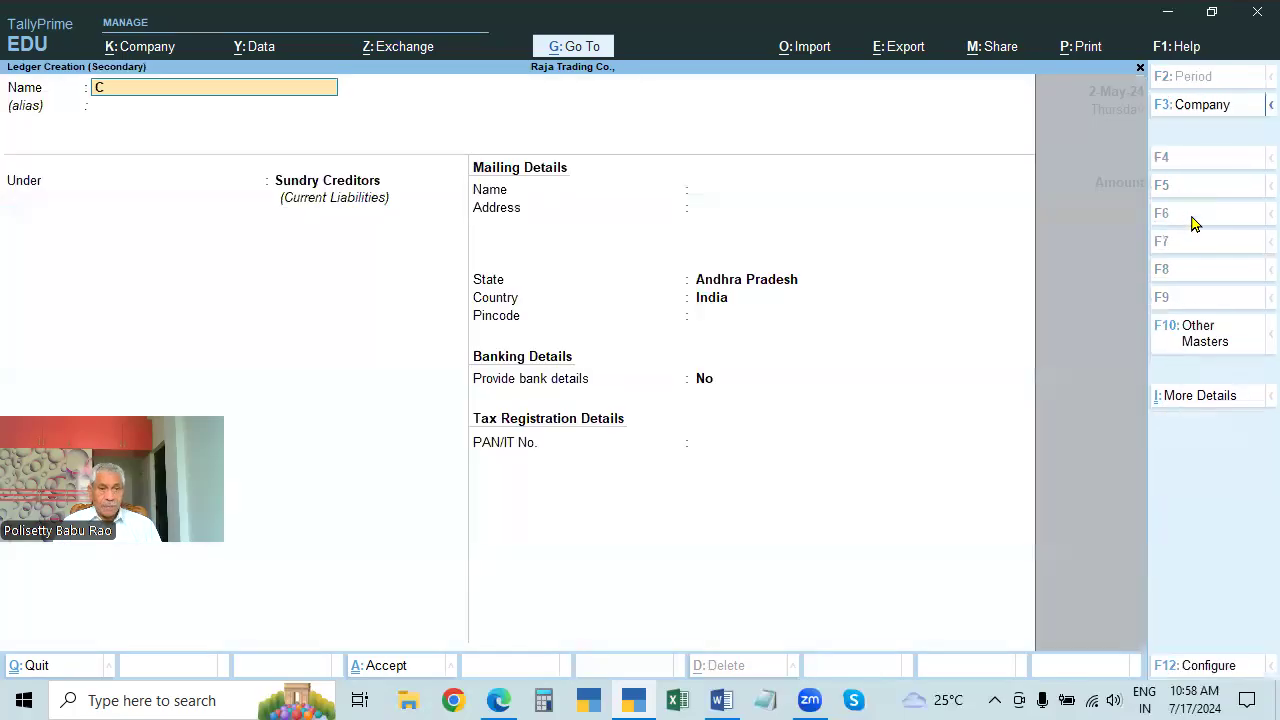
pyautogui.write('ommission Re')
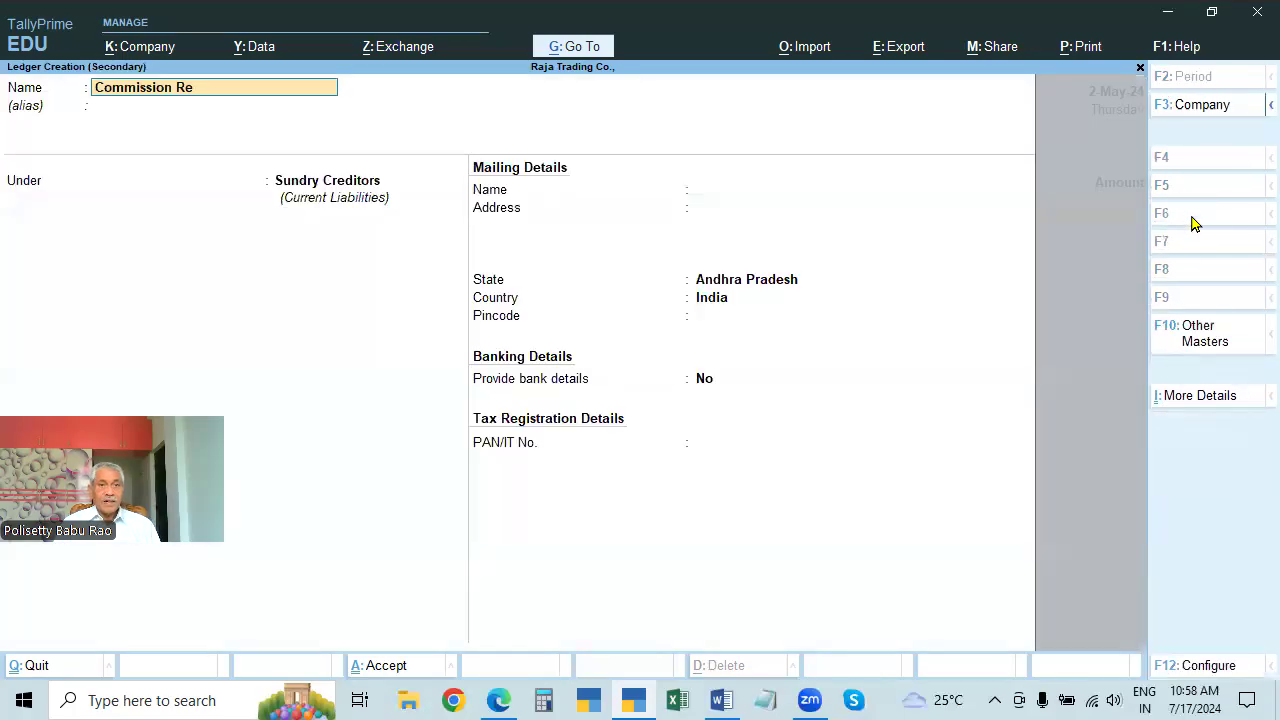
pyautogui.write('ceived')
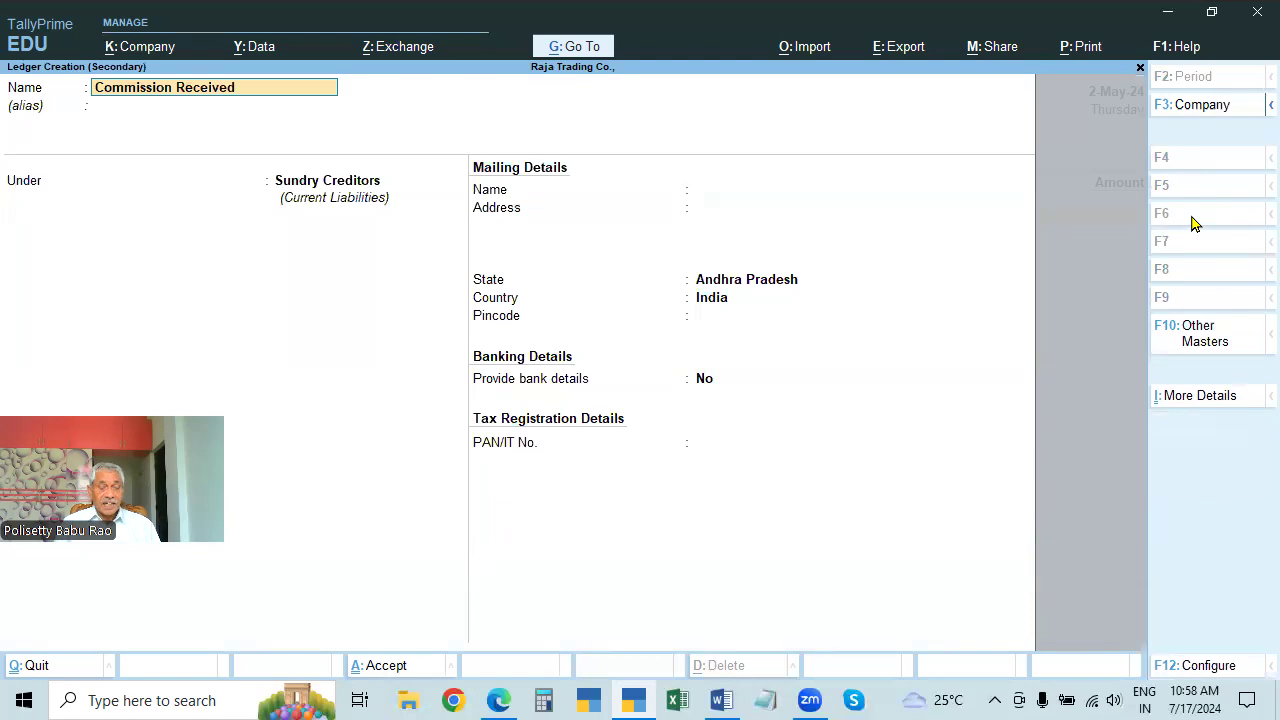
pyautogui.press('Return')
pyautogui.press('Return')
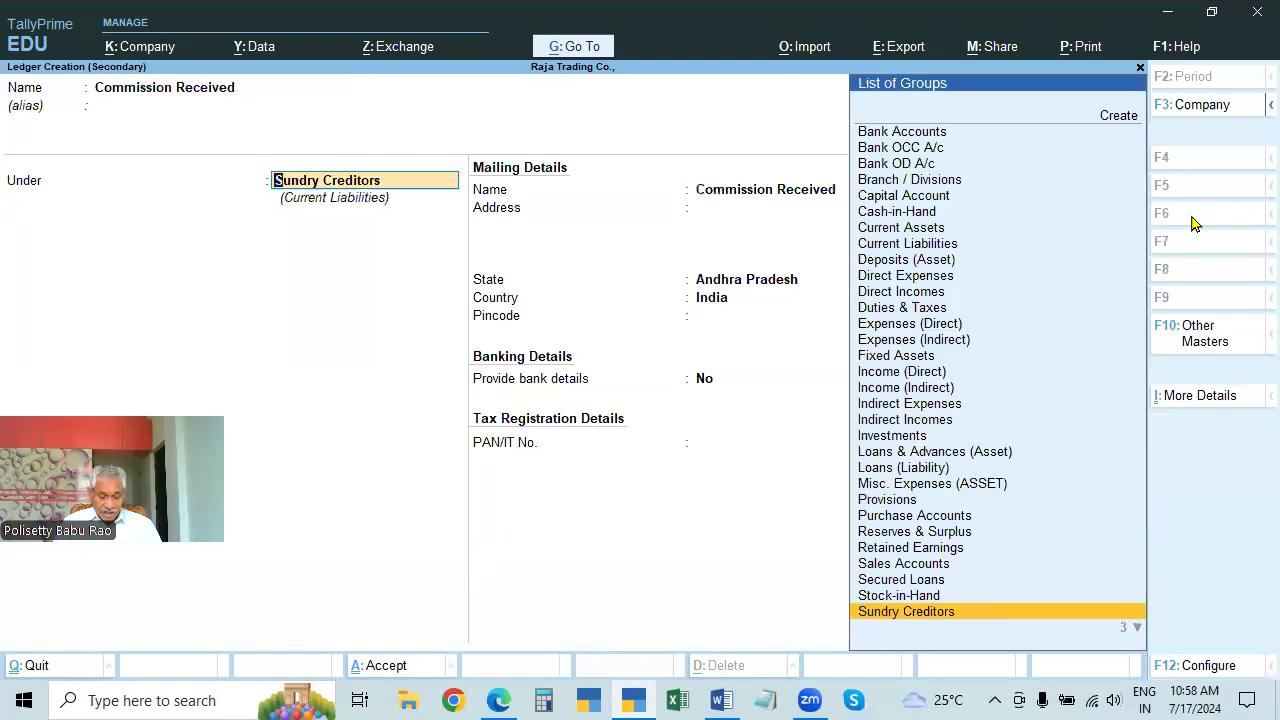
pyautogui.write('In')
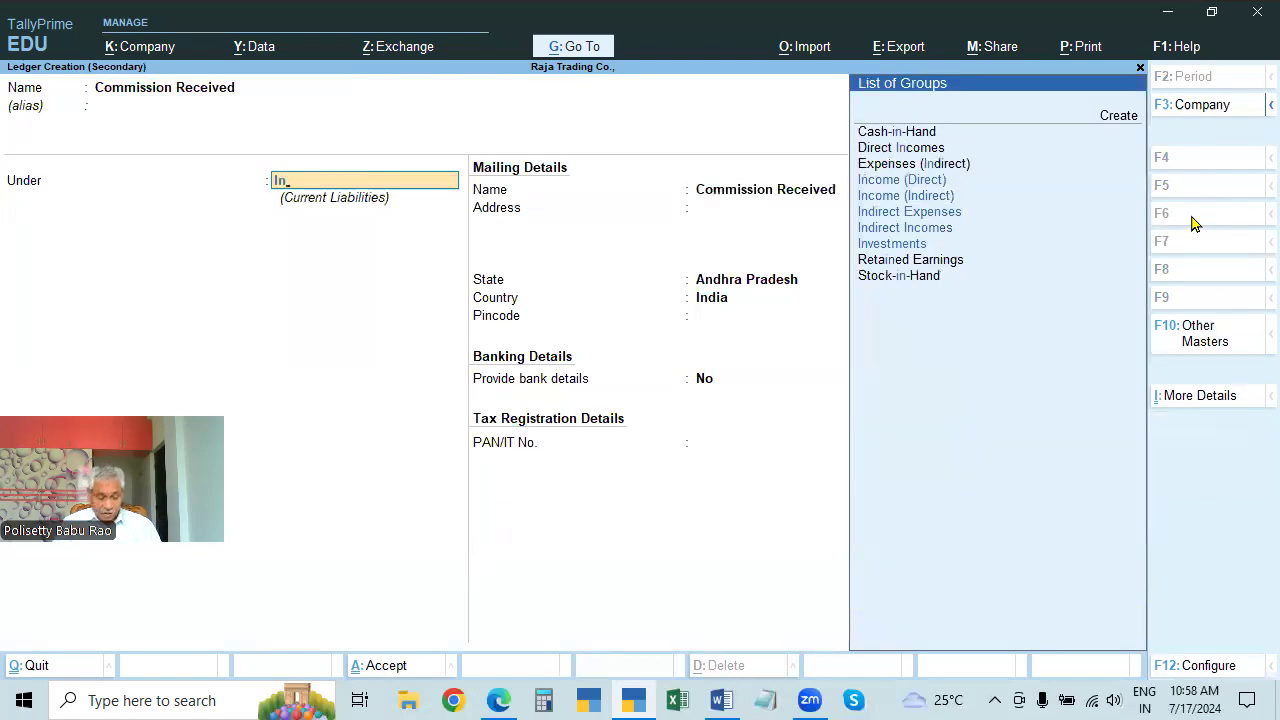
pyautogui.write('d')
pyautogui.press('Down')
pyautogui.press('Down')
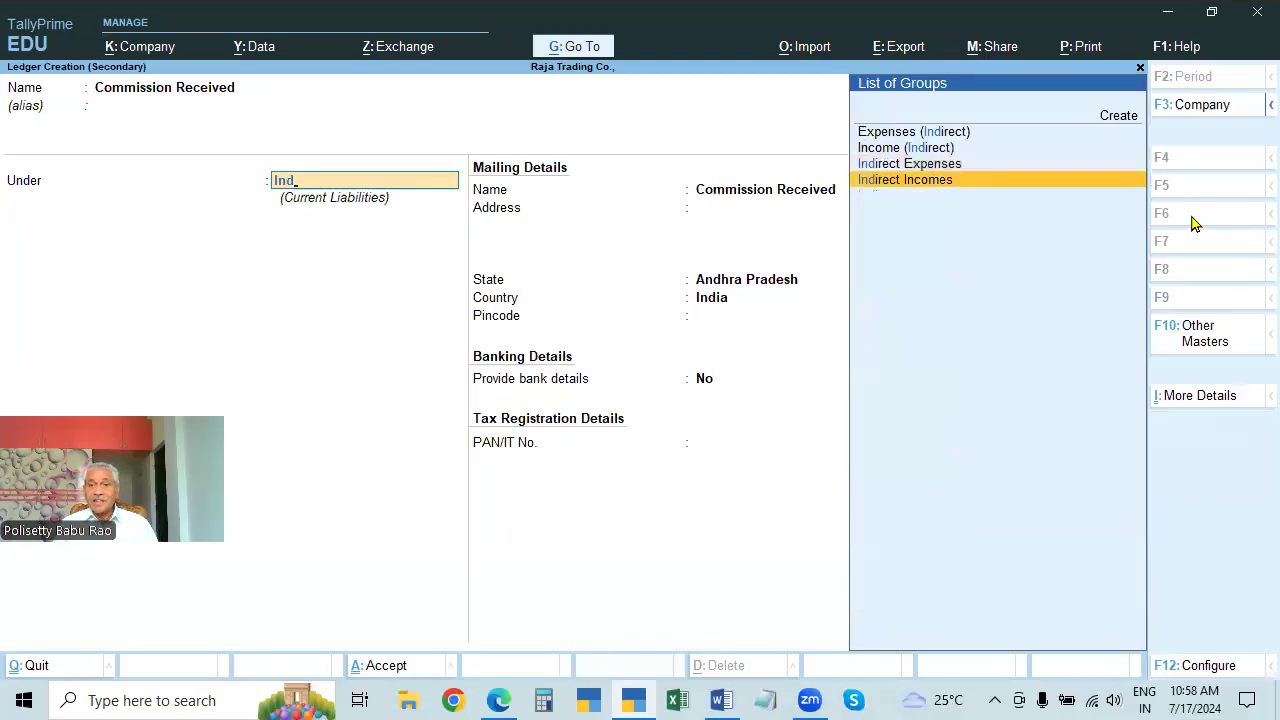
pyautogui.press('Return')
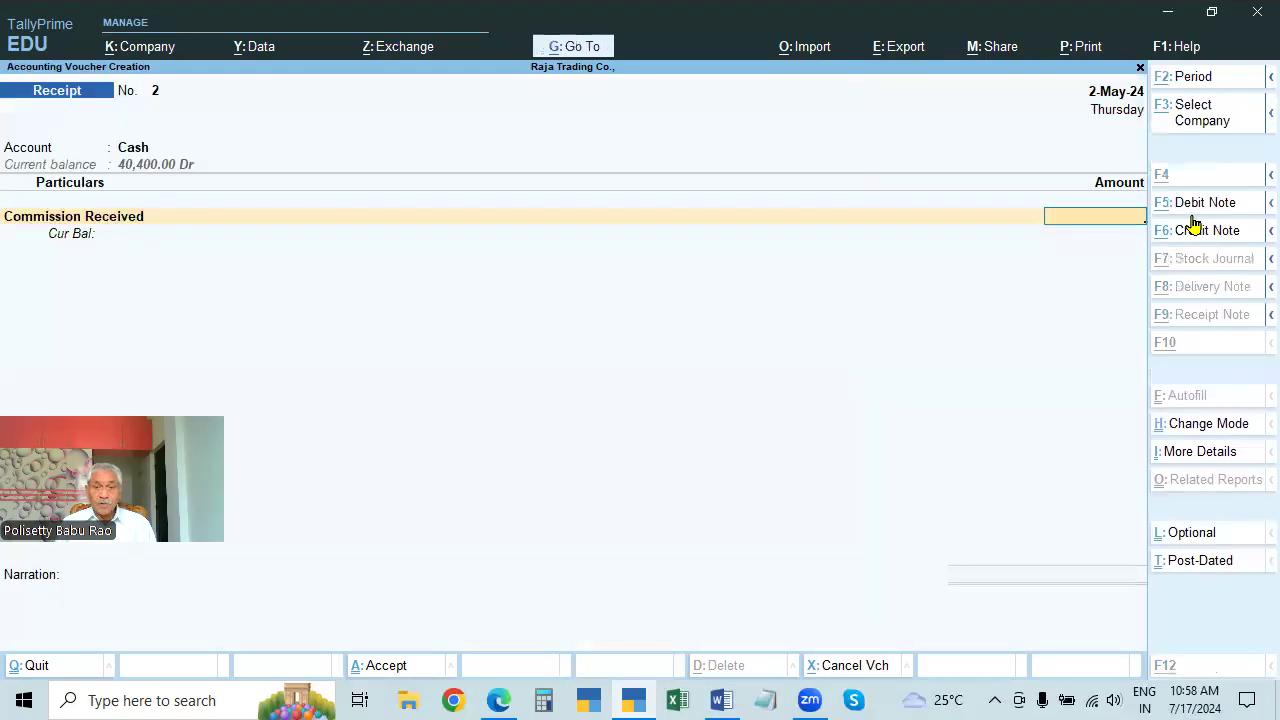
# Enter the commission amount of 2000 from transaction 11 in the PDF for the Commission Received ledger.
pyautogui.hotkey('alt', 'Tab')
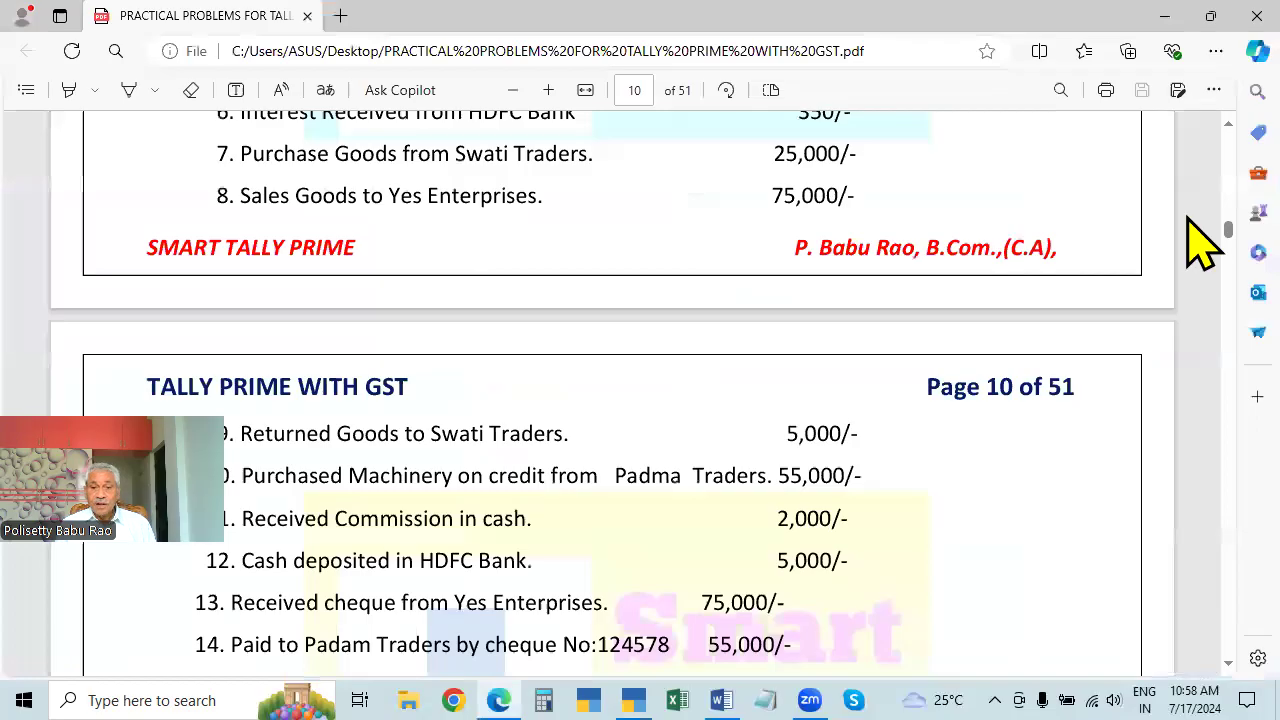
pyautogui.hotkey('alt', 'Tab')
pyautogui.write('2000')
pyautogui.press('Return')
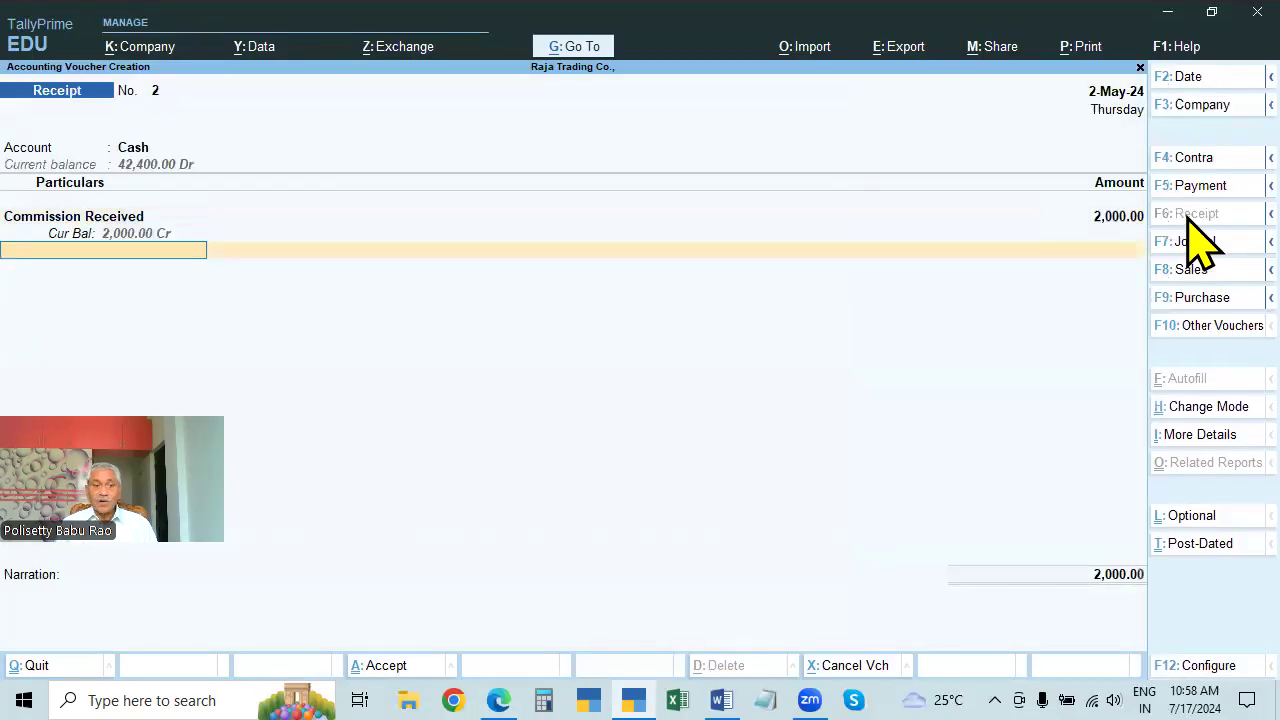
# Add the narration "BEING COMMISSION RECEIVED" to the receipt voucher and save it.
pyautogui.press('Return')
pyautogui.write('BEING')
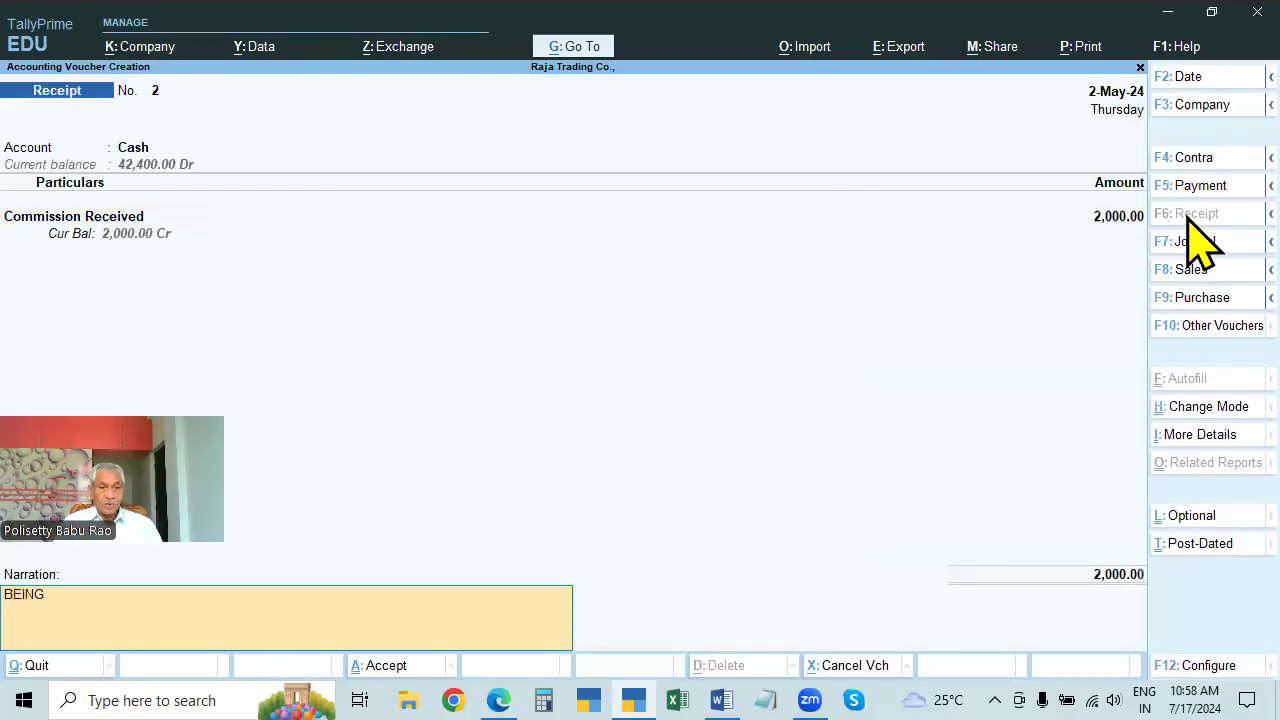
pyautogui.write(' COMMISSION')
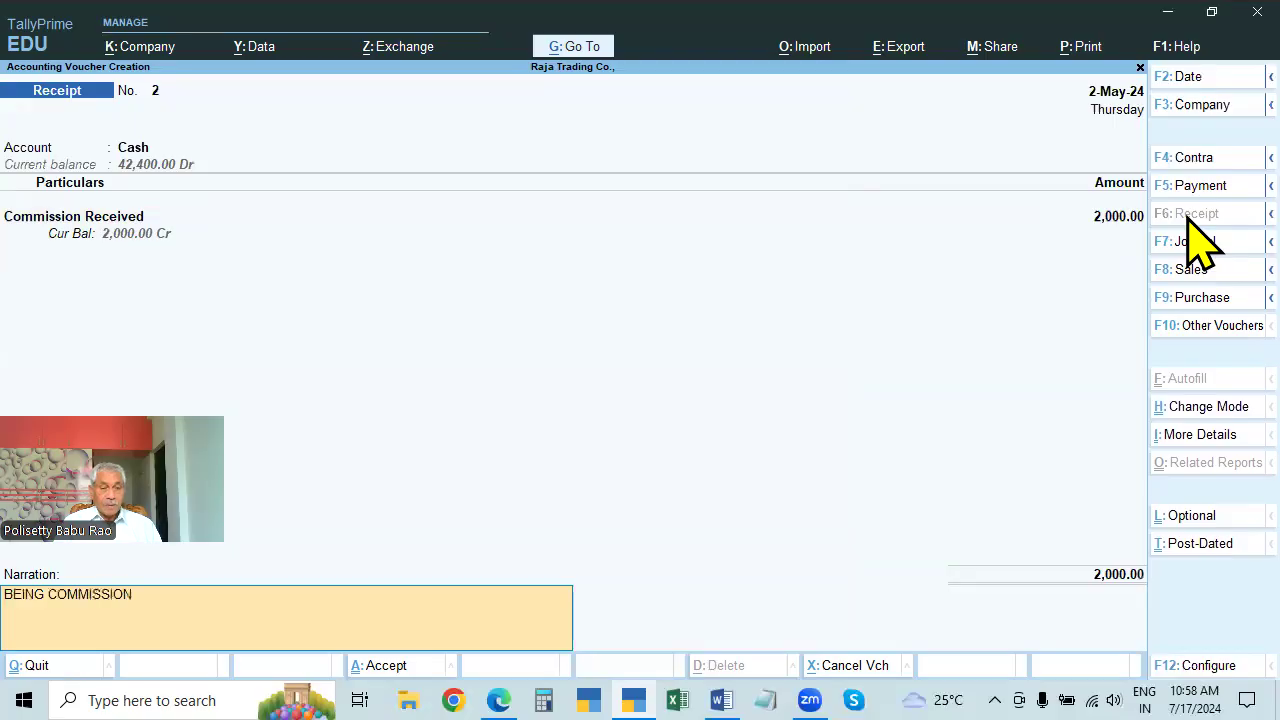
pyautogui.write(' RECEIVED')
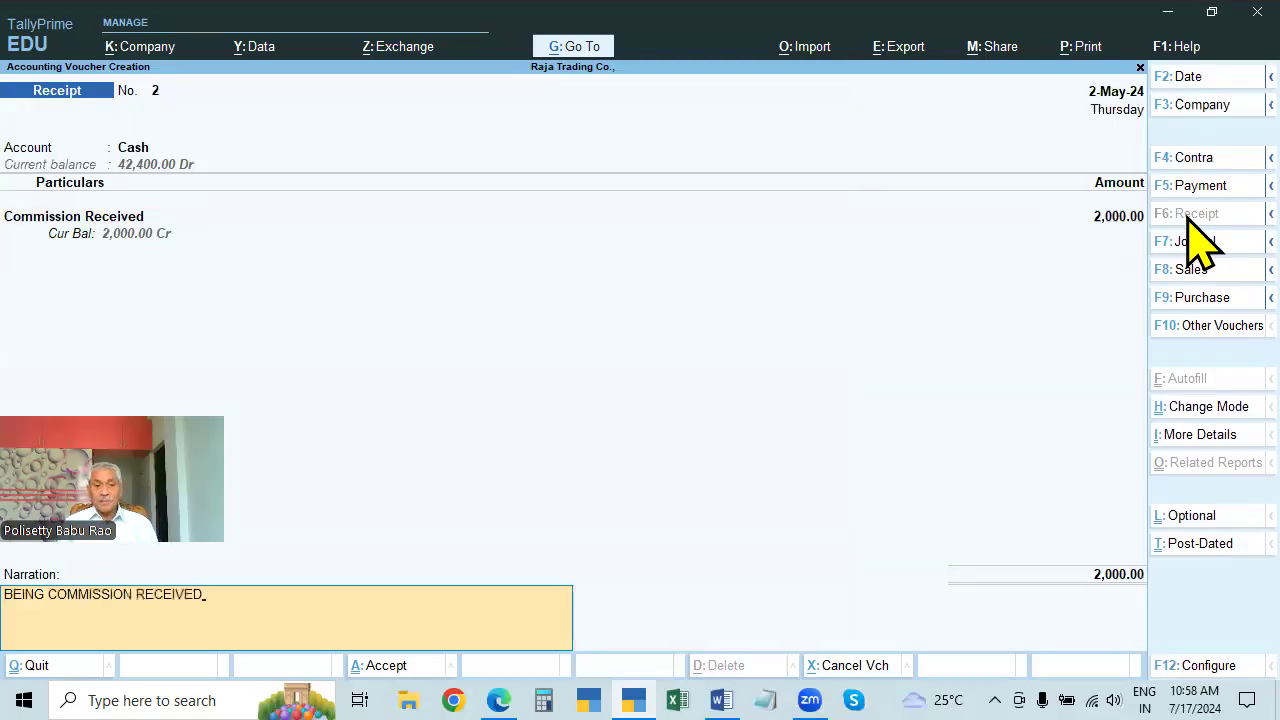
pyautogui.press('Return')
pyautogui.press('Return')
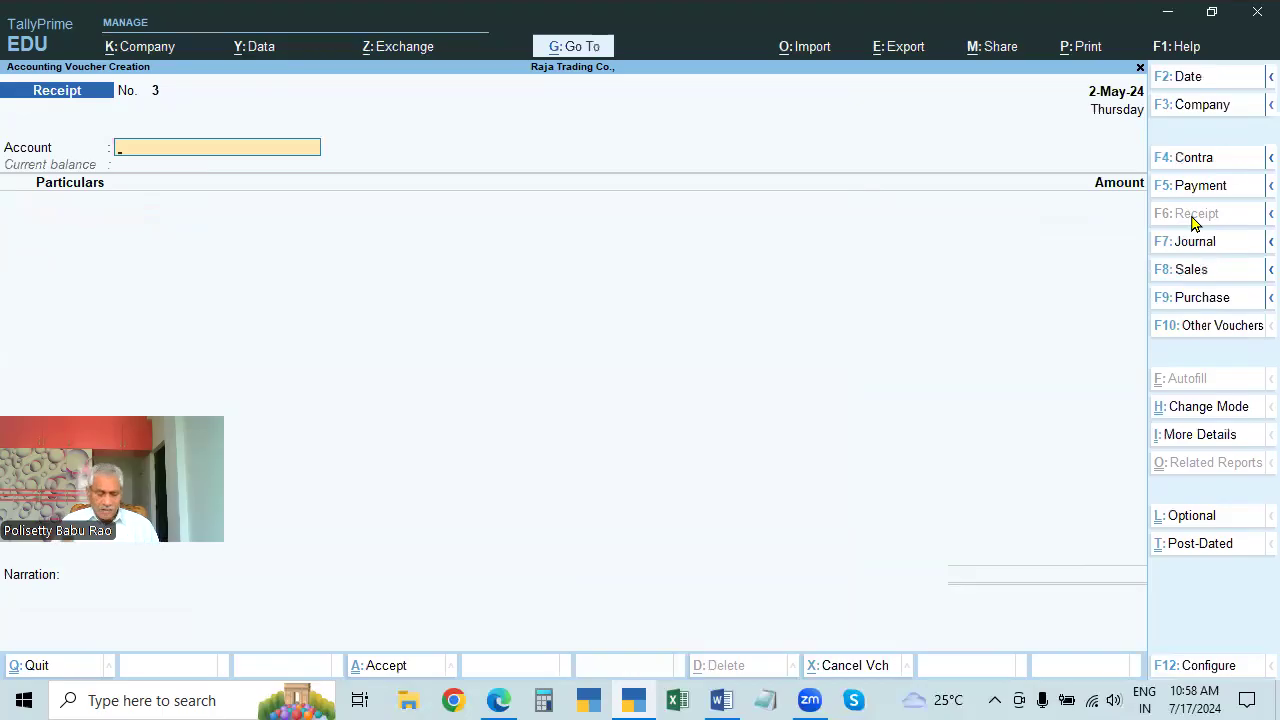
# Read transaction 12 in the PDF, the cash deposited in the bank, and open a contra voucher with BANK as the account.
pyautogui.hotkey('alt', 'Tab')
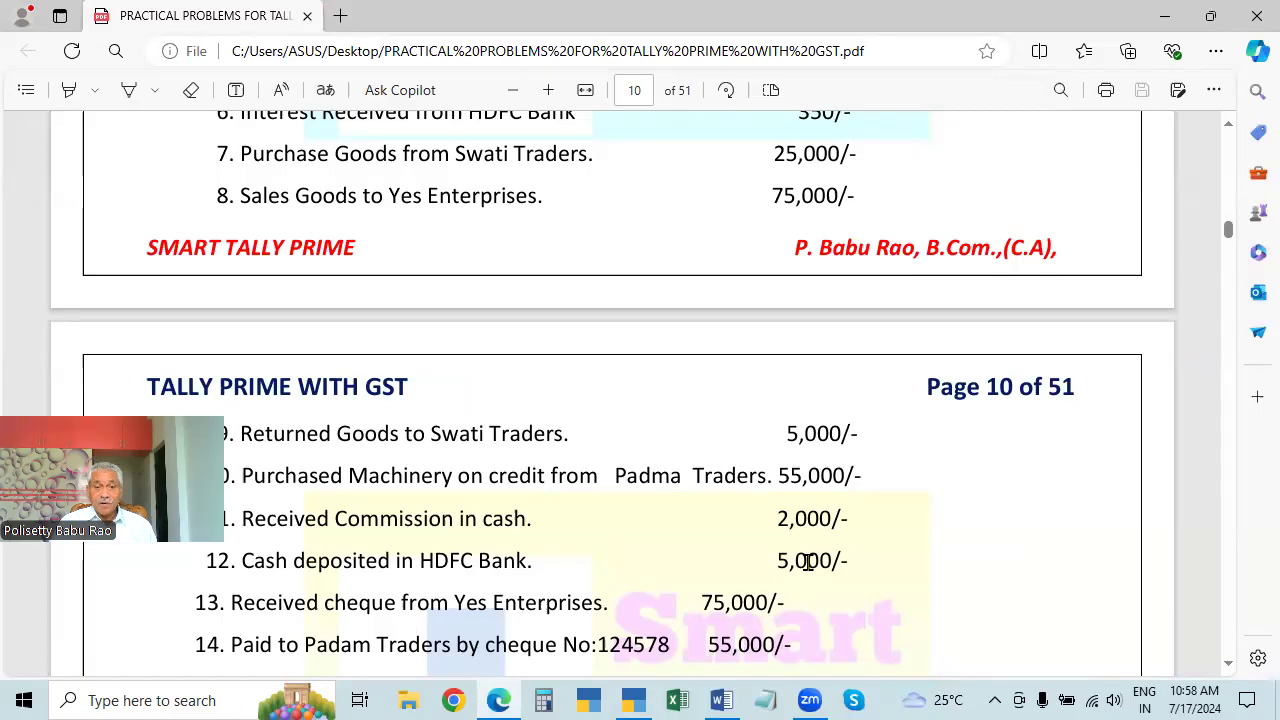
pyautogui.scroll(5, 808, 562)
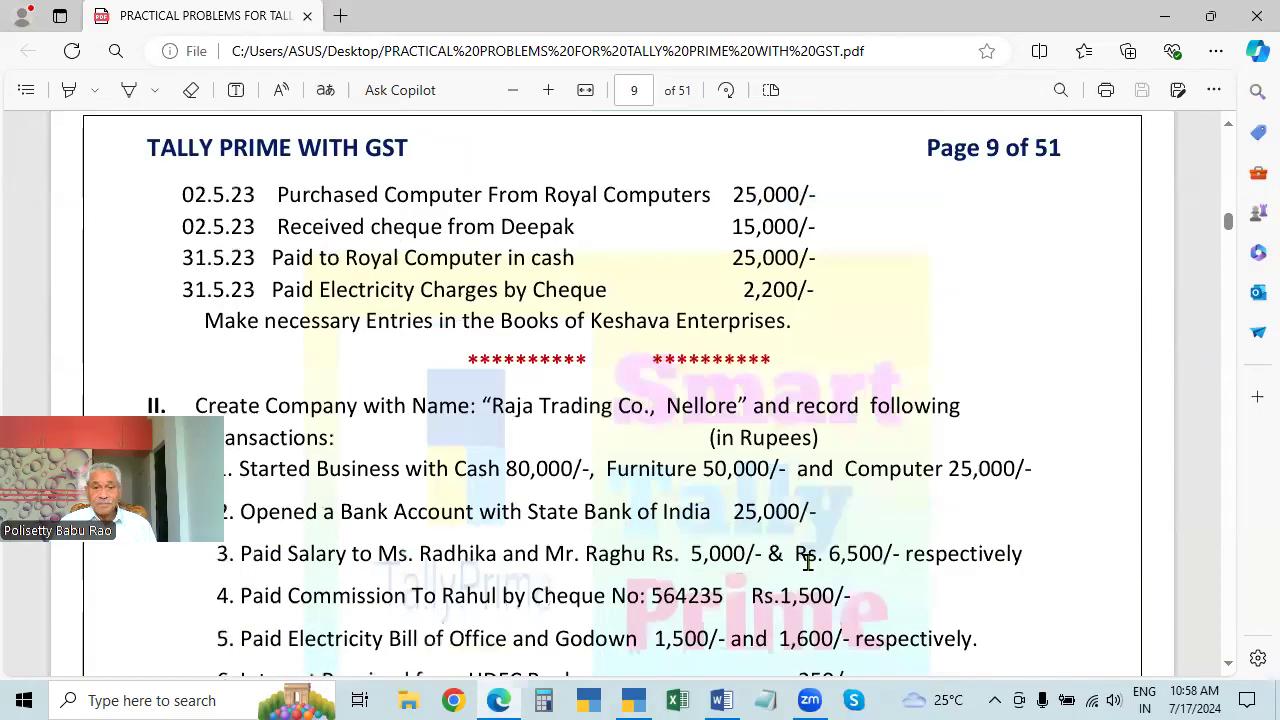
pyautogui.scroll(-2, 808, 562)
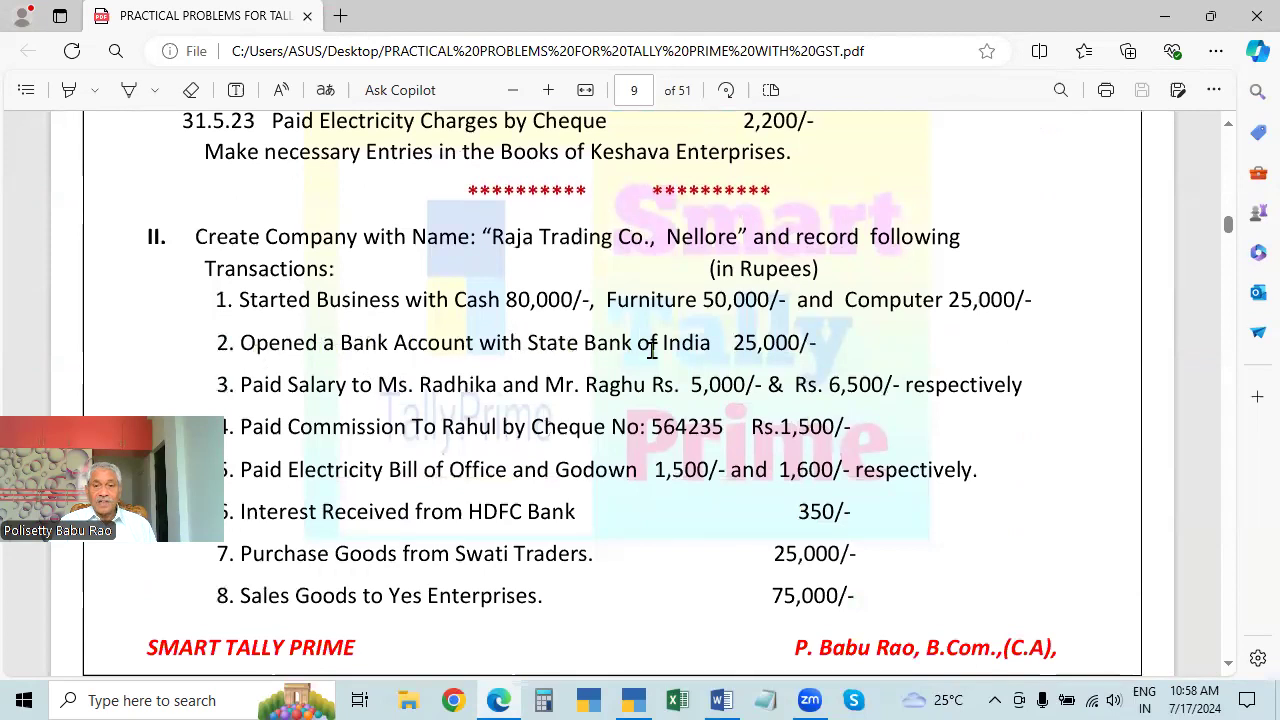
pyautogui.scroll(-5, 846, 417)
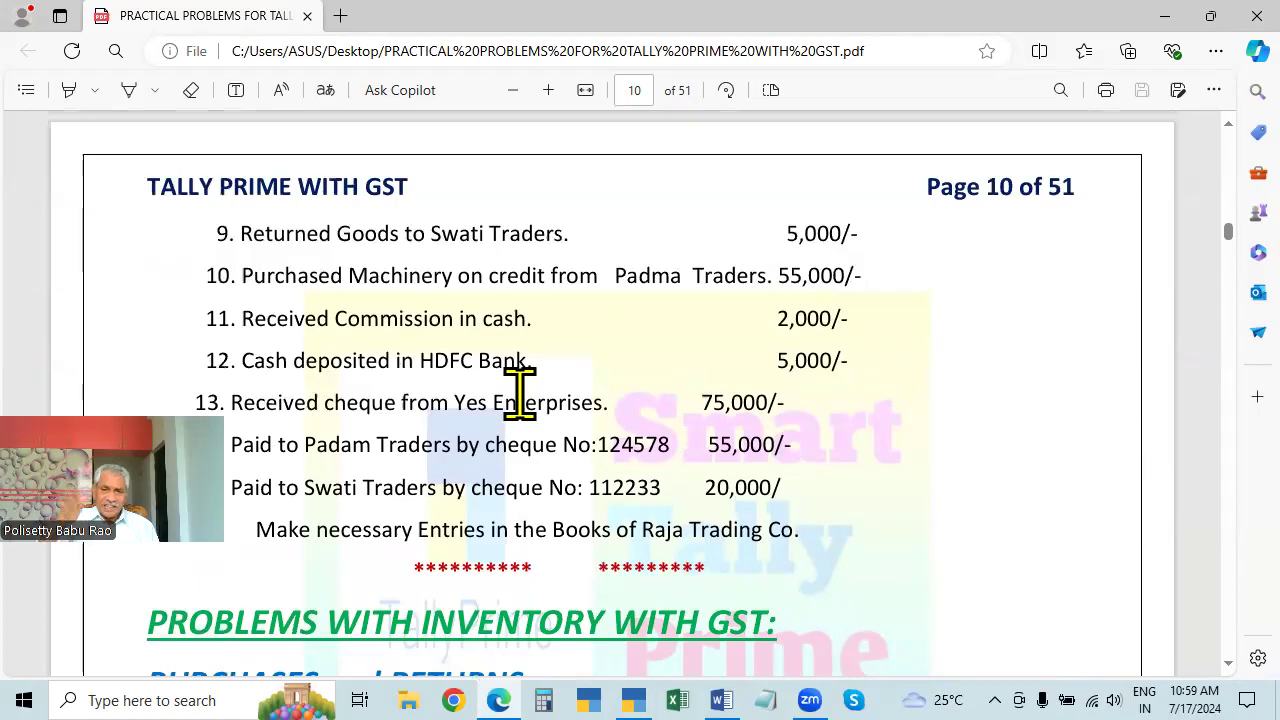
pyautogui.hotkey('alt', 'Tab')
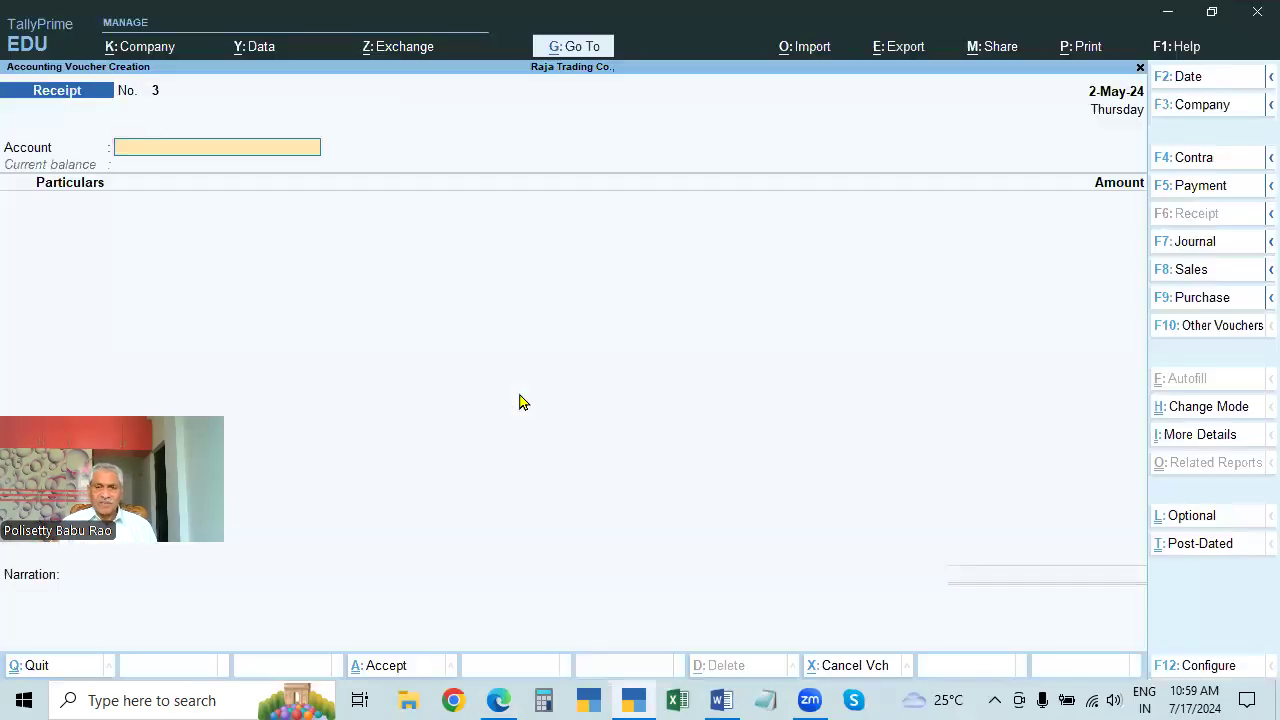
pyautogui.hotkey('alt', 'Tab')
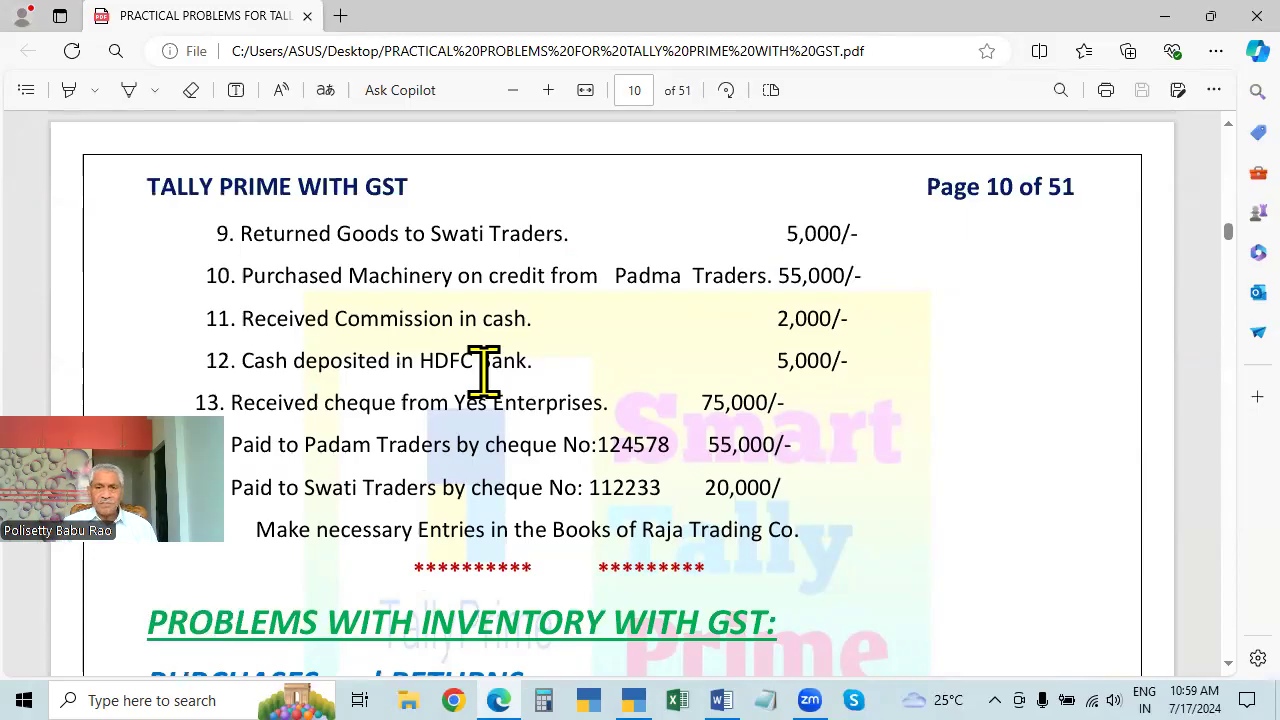
pyautogui.hotkey('alt', 'Tab')
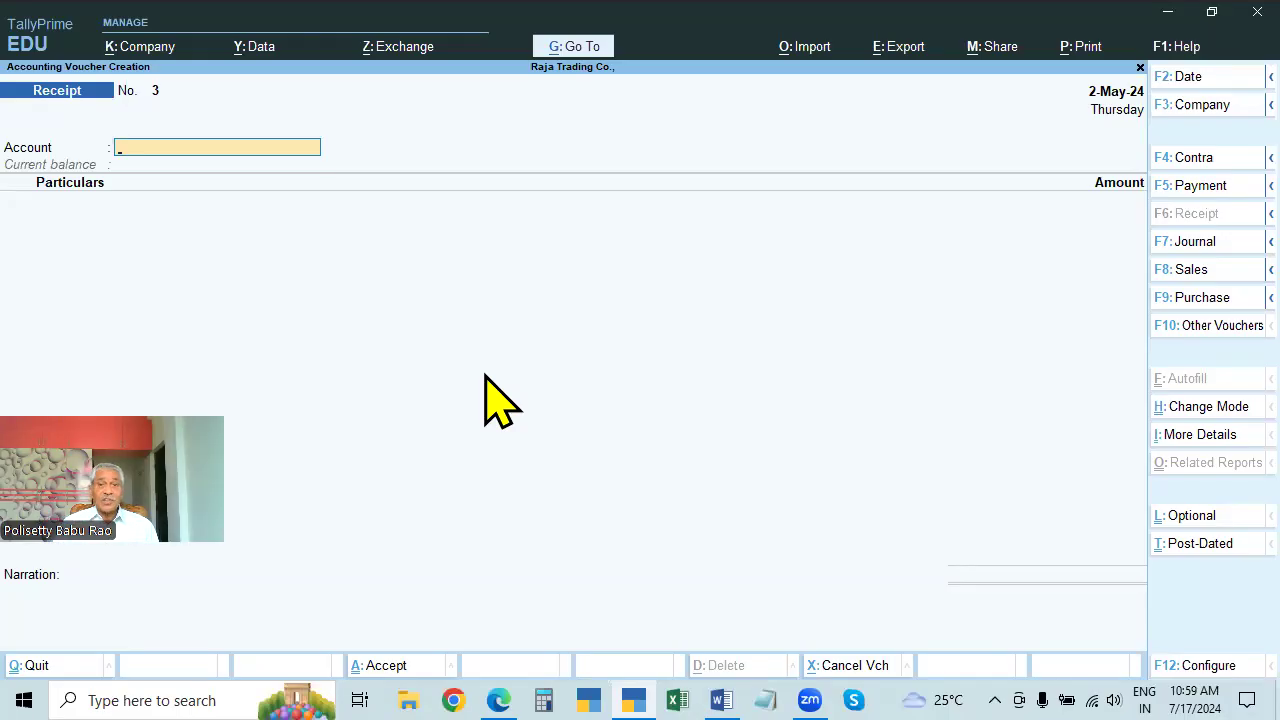
pyautogui.click(1188, 158)
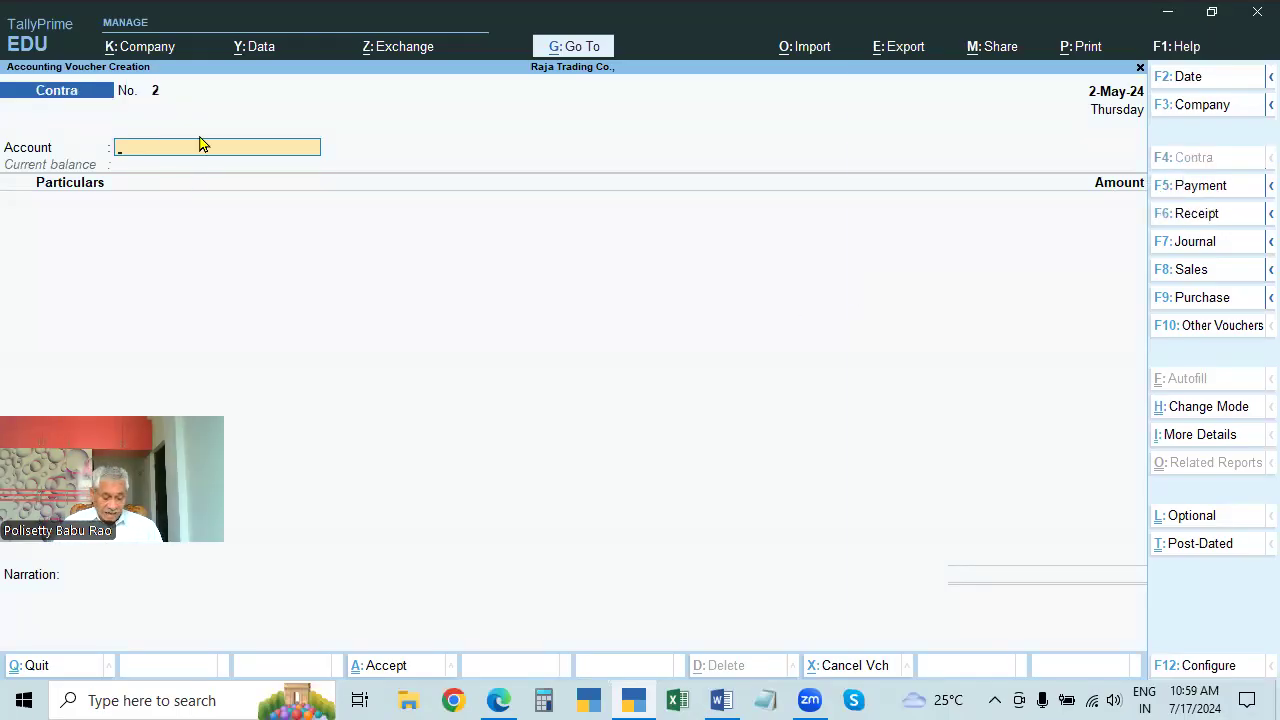
pyautogui.write('BANK')
pyautogui.press('Return')
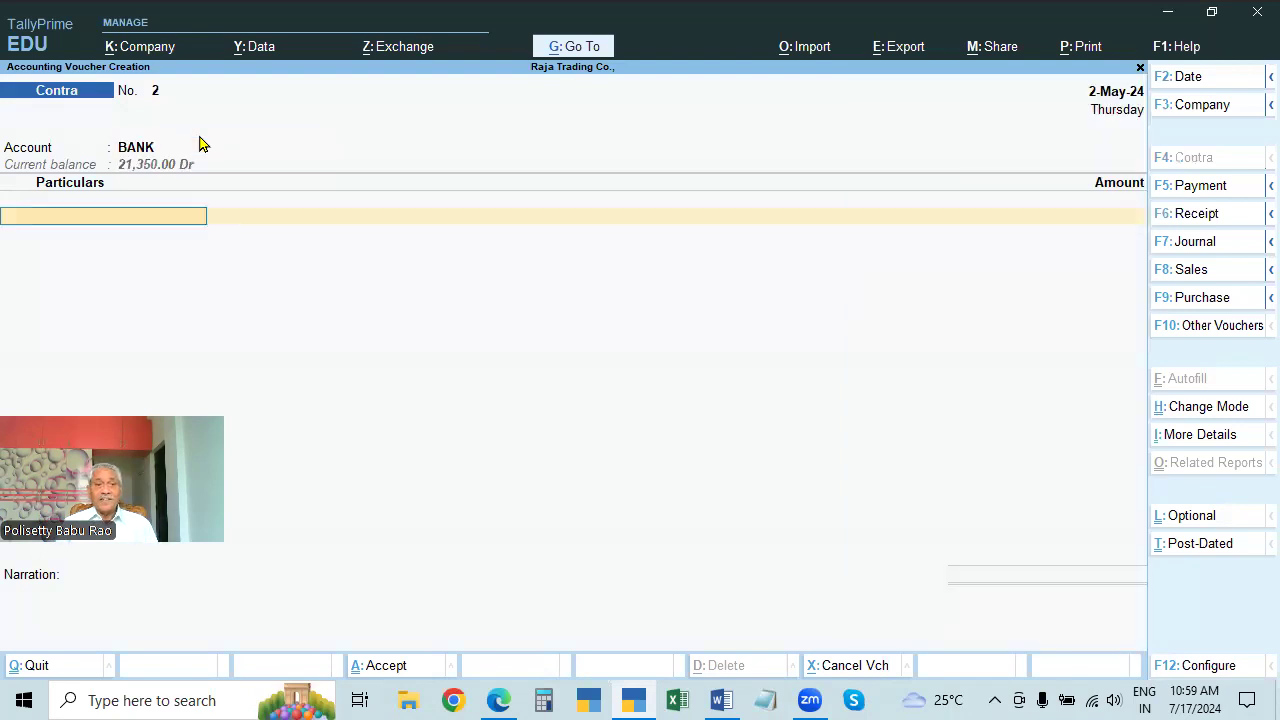
# Enter Cash as the contra voucher's particulars with the deposit amount of 5000 from transaction 12 in the PDF.
pyautogui.hotkey('alt', 'Tab')
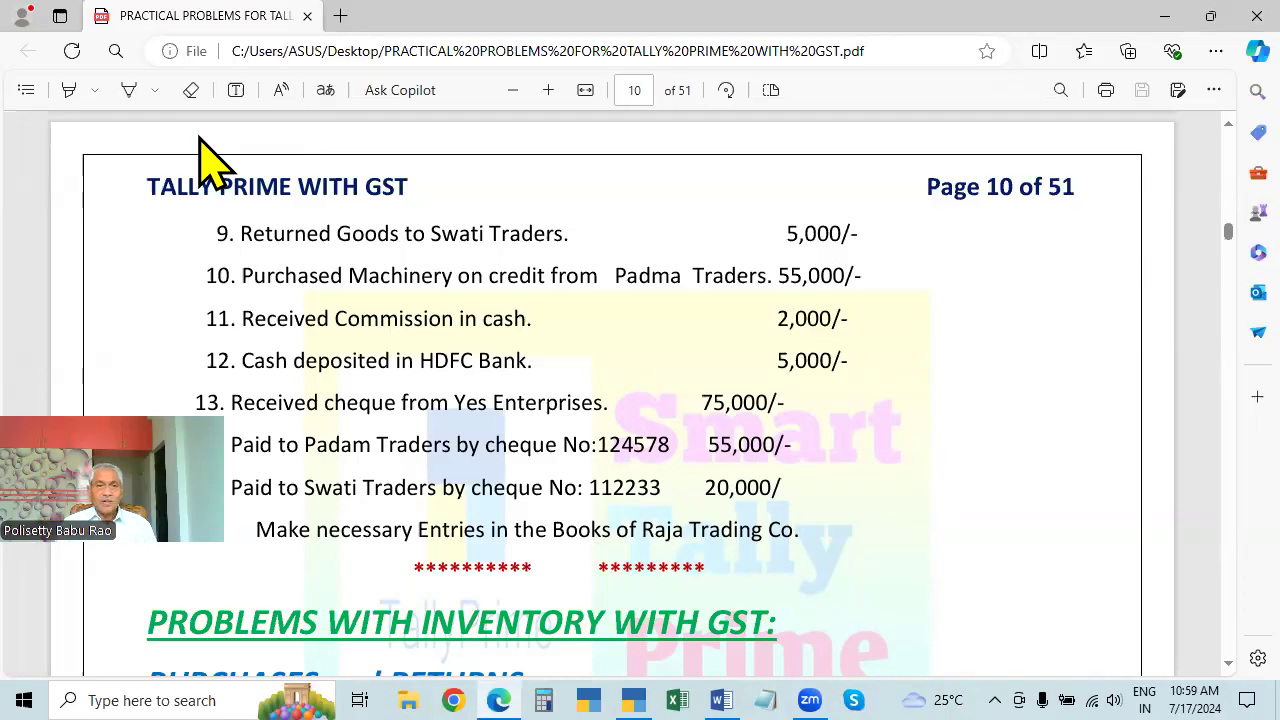
pyautogui.hotkey('alt', 'Tab')
pyautogui.write('CASH')
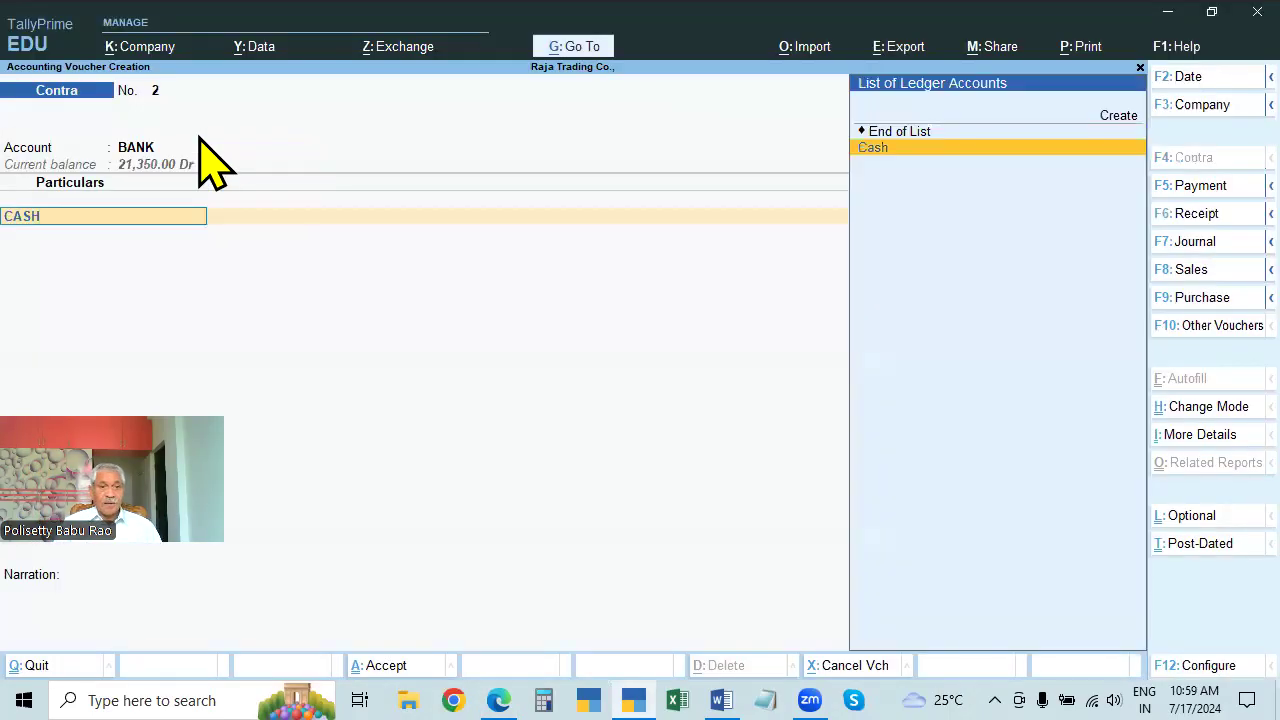
pyautogui.press('Return')
pyautogui.write('5000')
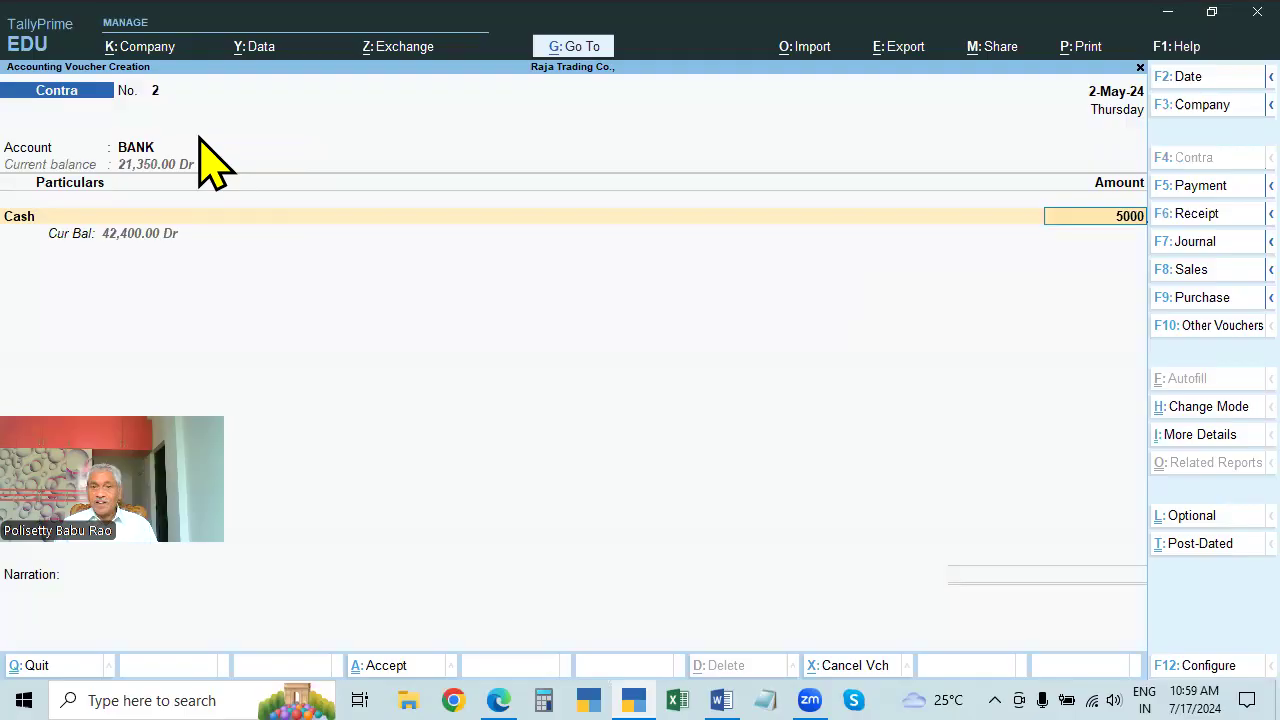
pyautogui.press('Return')
# Complete the bank allocation as a Cash transaction of 5,000 with 10 notes of the 500 denomination.
pyautogui.press('Return')
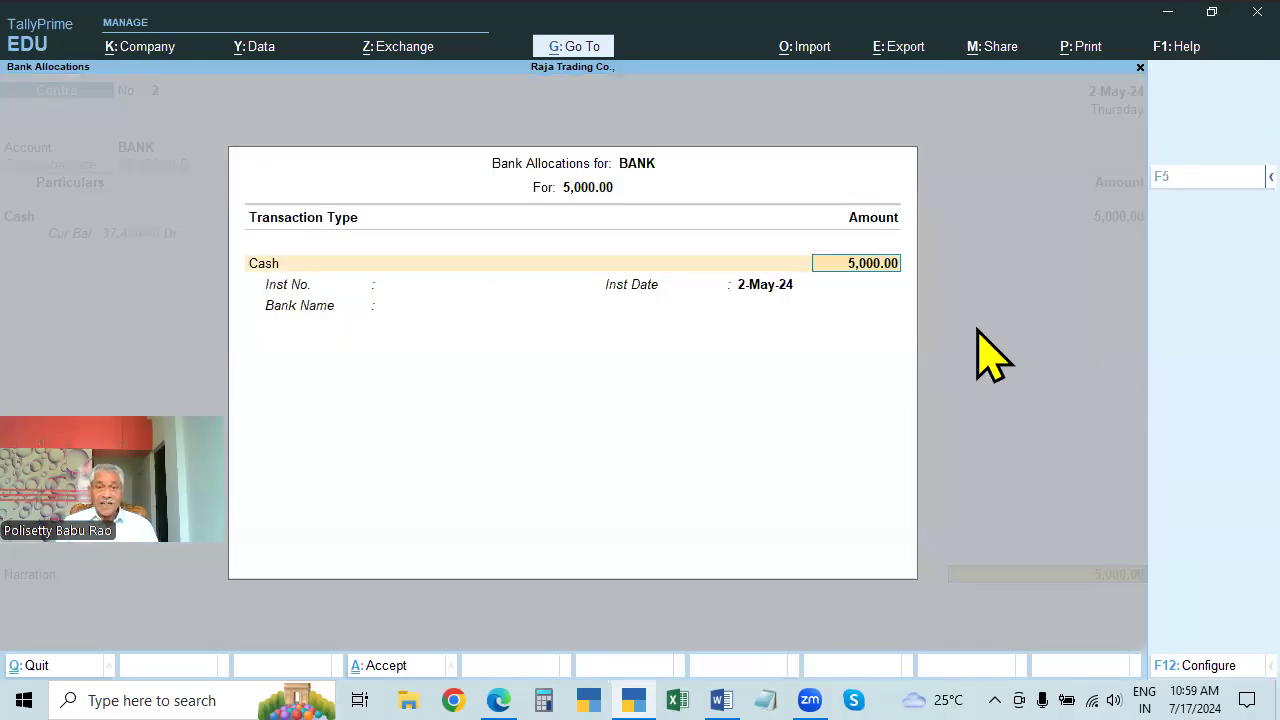
pyautogui.press('Return')
pyautogui.press('Return')
pyautogui.press('Return')
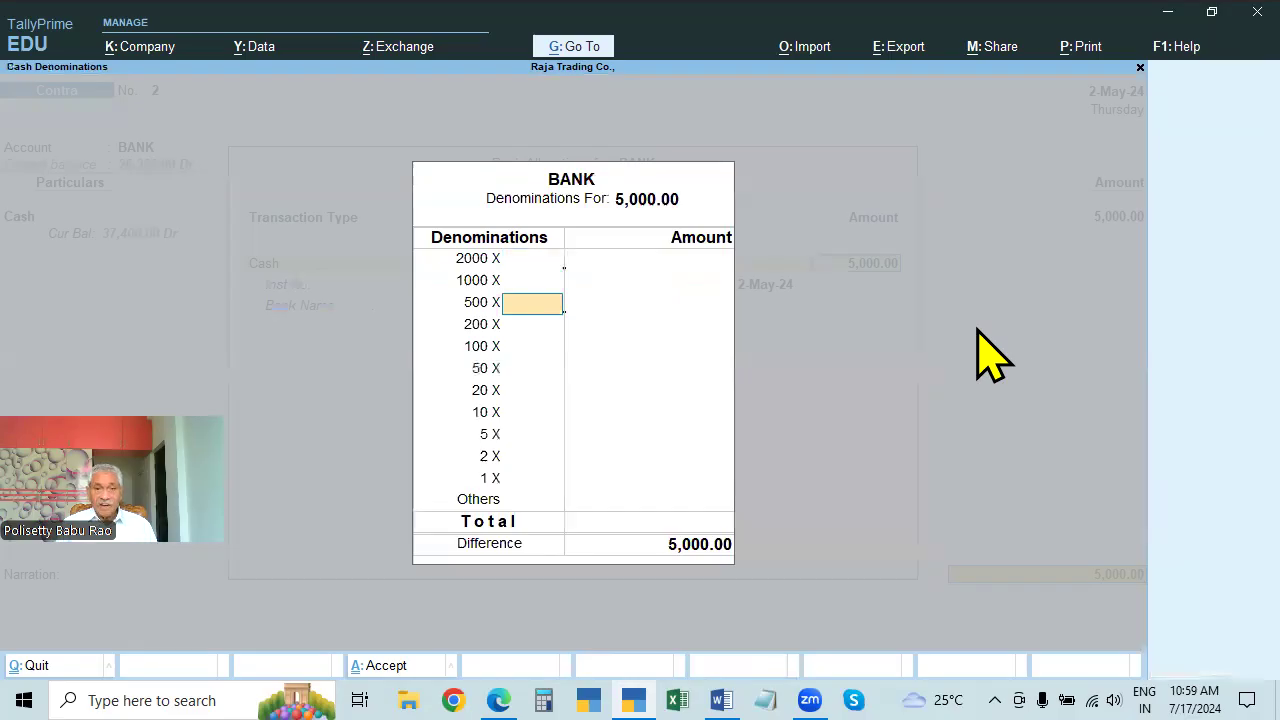
pyautogui.write('100')
pyautogui.press('BackSpace')
pyautogui.press('Return')
pyautogui.press('Return')
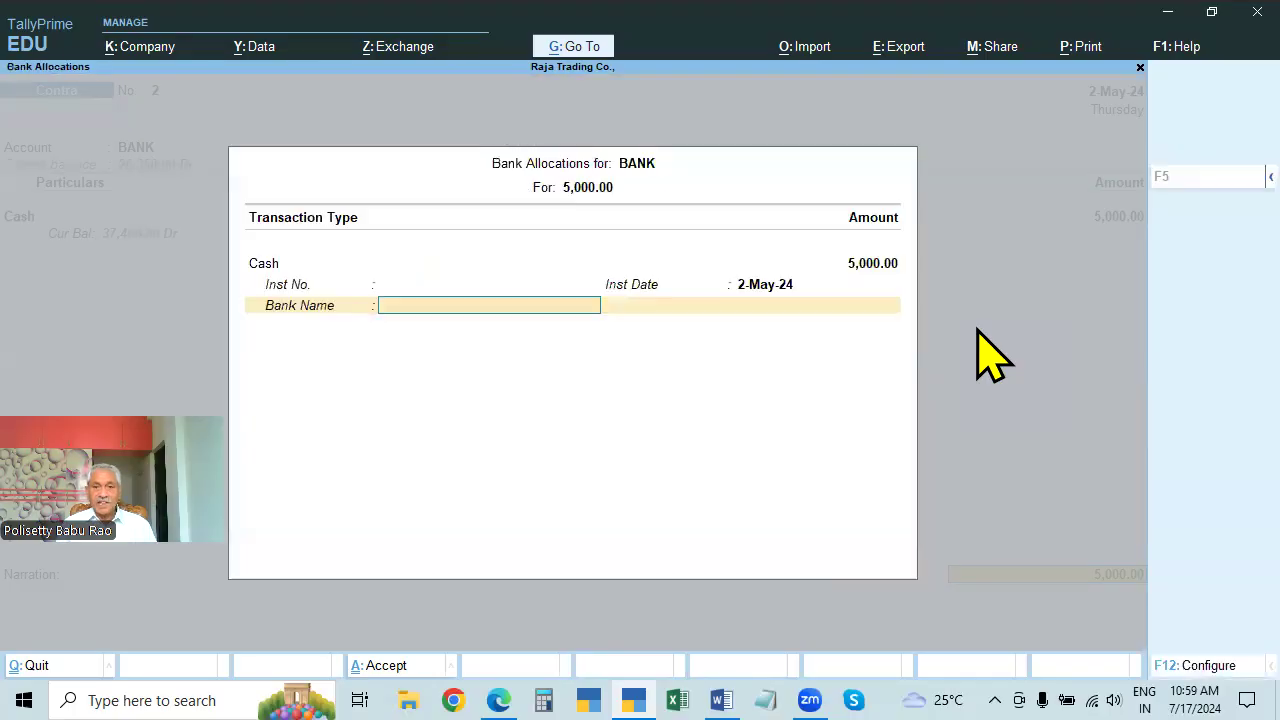
pyautogui.press('Return')
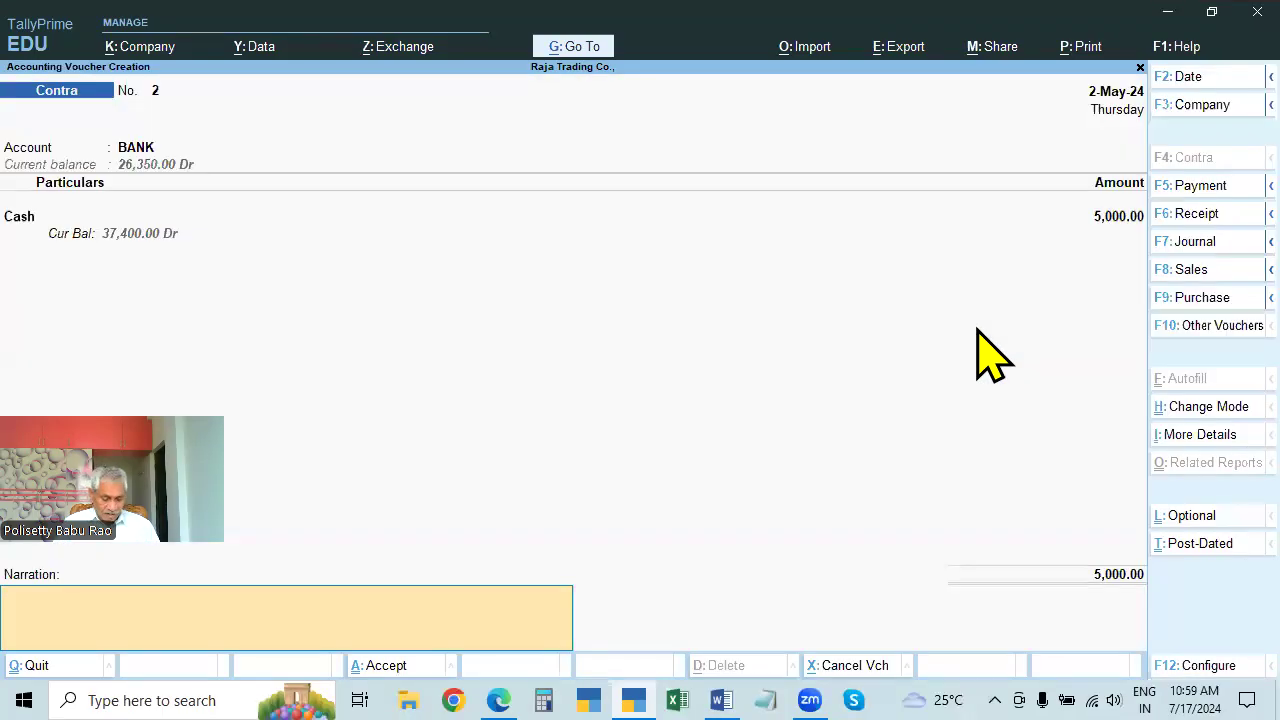
# Add the narration "BEING CASH DEPOSITED IN BANK" to the contra voucher and save it.
pyautogui.write('BEING CS')
pyautogui.press('BackSpace')
pyautogui.write('ASH P')
pyautogui.press('BackSpace')
pyautogui.write('DEPOSITED')
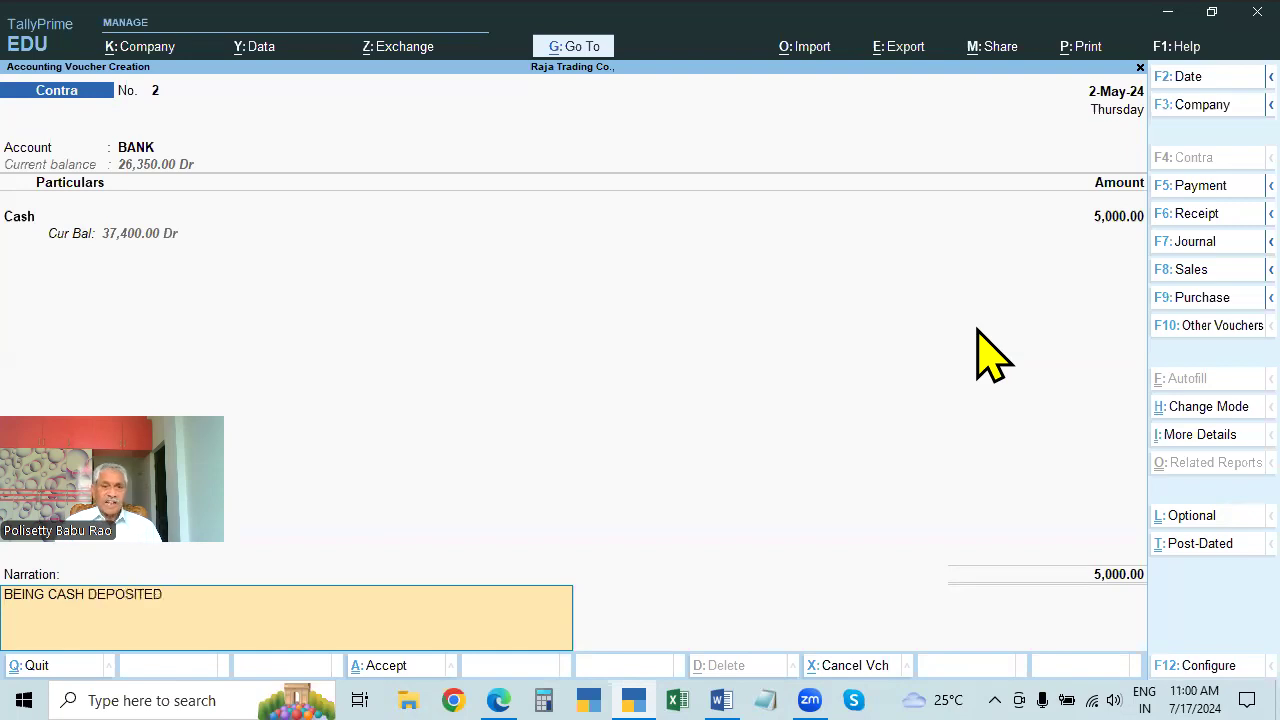
pyautogui.write(' IN BANK')
pyautogui.press('Return')
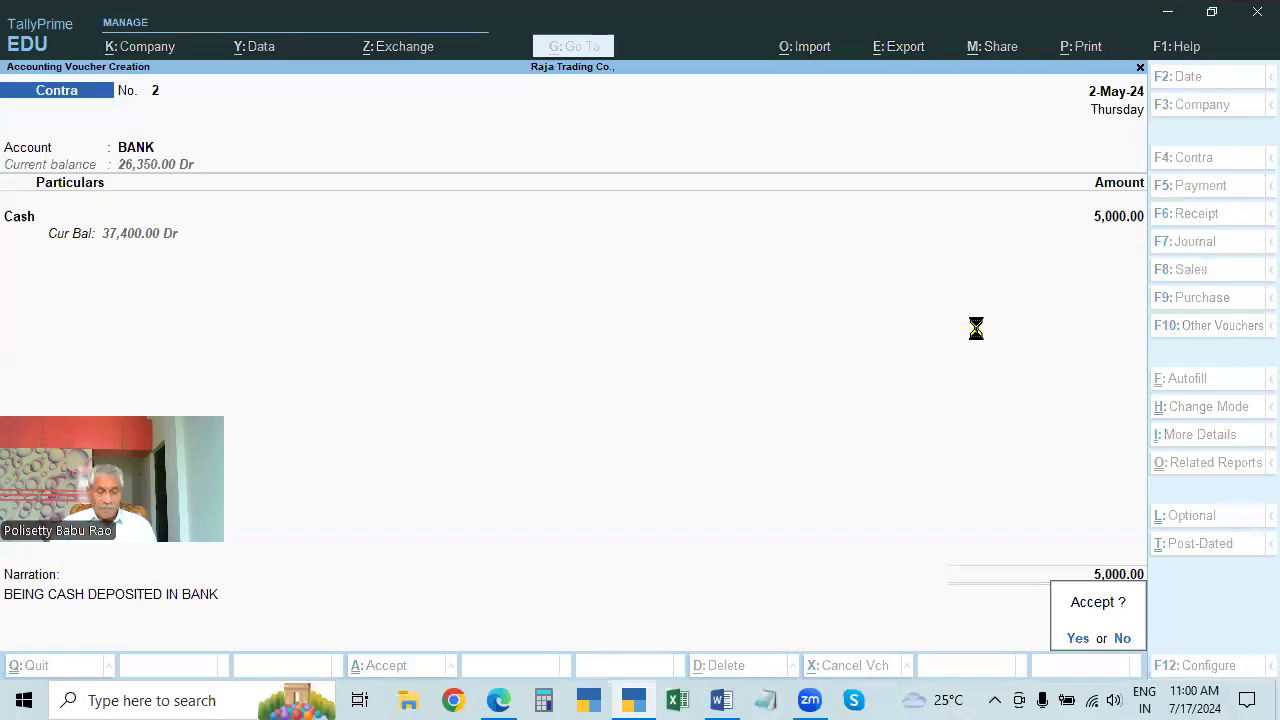
# Read transaction 13 in the PDF, the cheque received from Yes Enterprises, and open a receipt voucher with BANK as the account.
pyautogui.hotkey('alt', 'Tab')
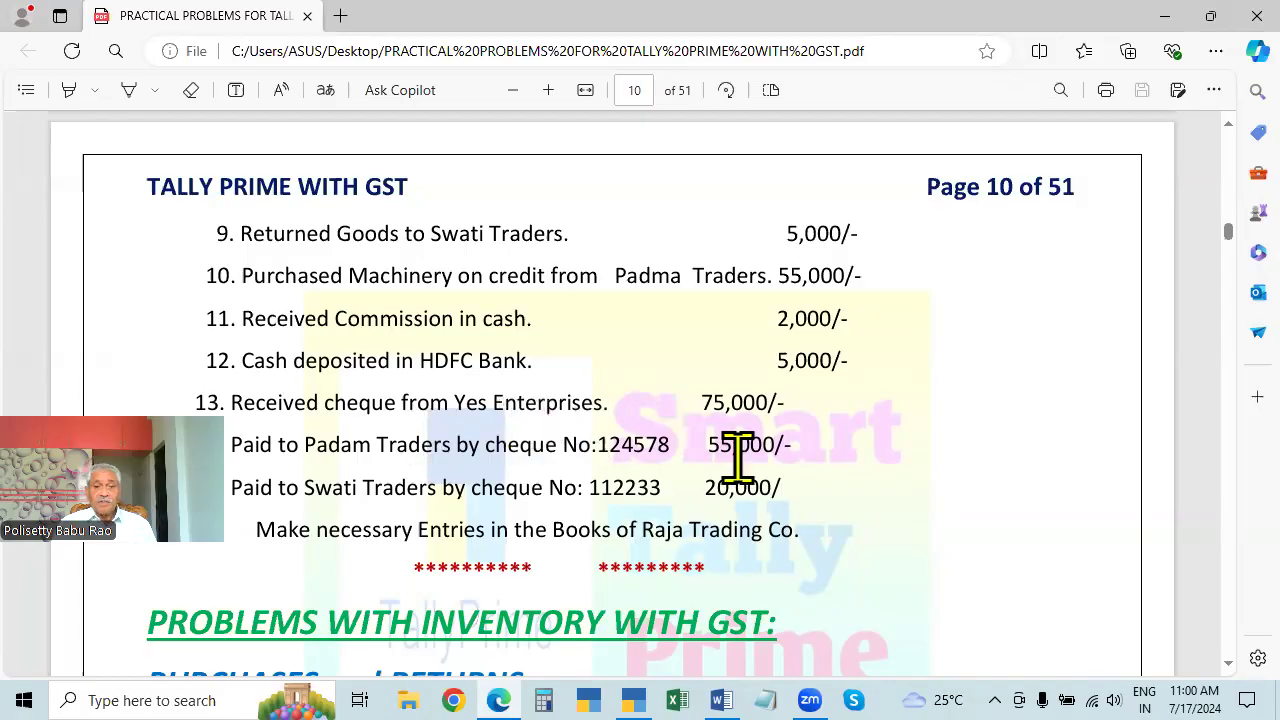
pyautogui.scroll(2, 780, 455)
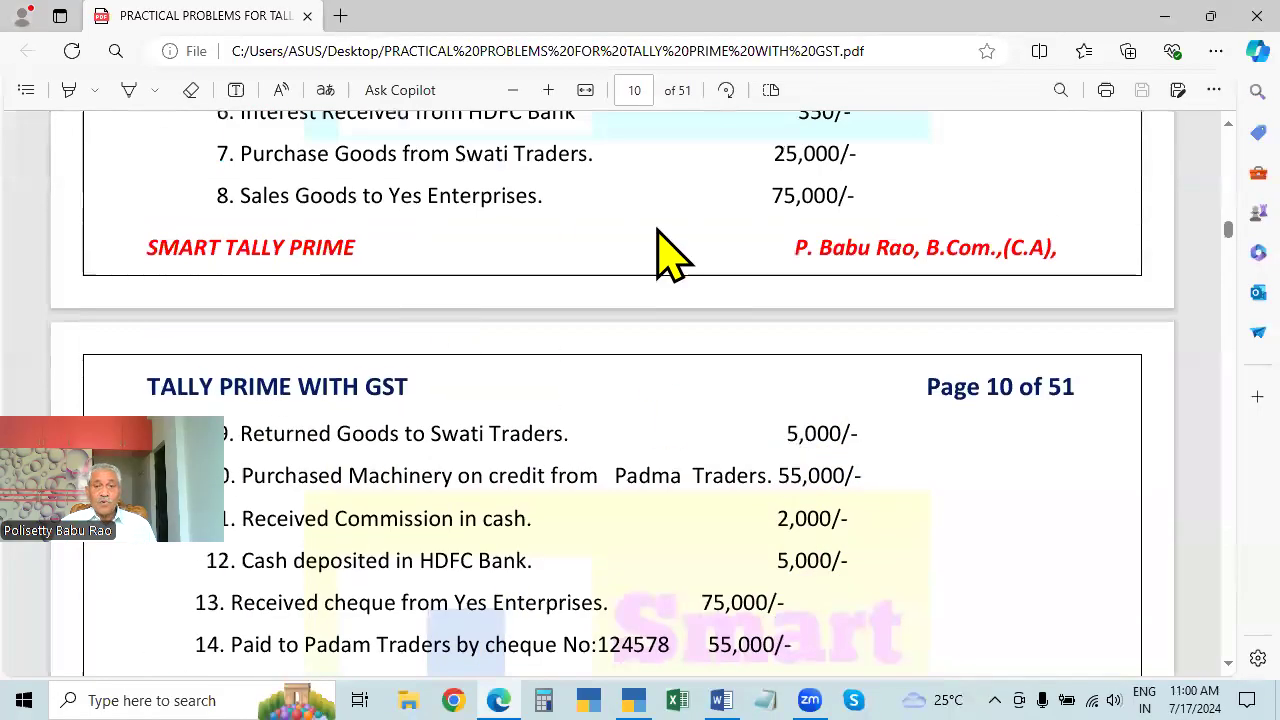
pyautogui.scroll(-4, 880, 280)
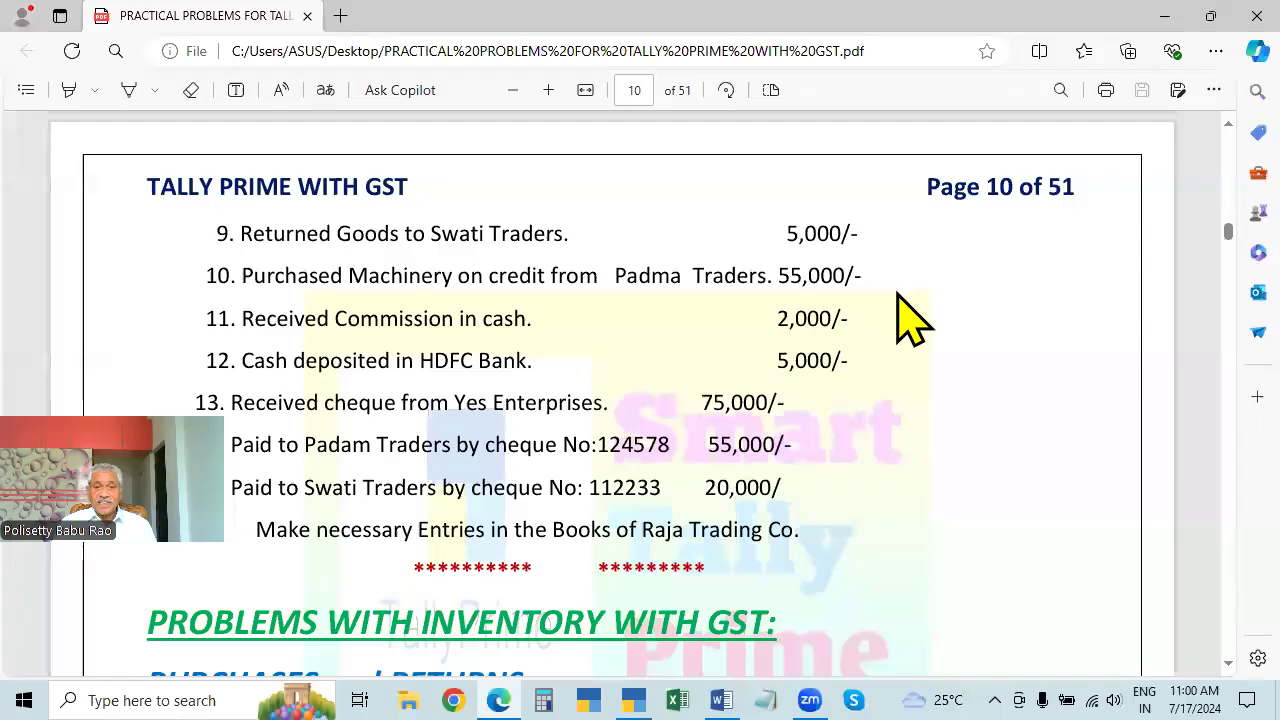
pyautogui.scroll(2, 650, 313)
pyautogui.scroll(-2, 650, 313)
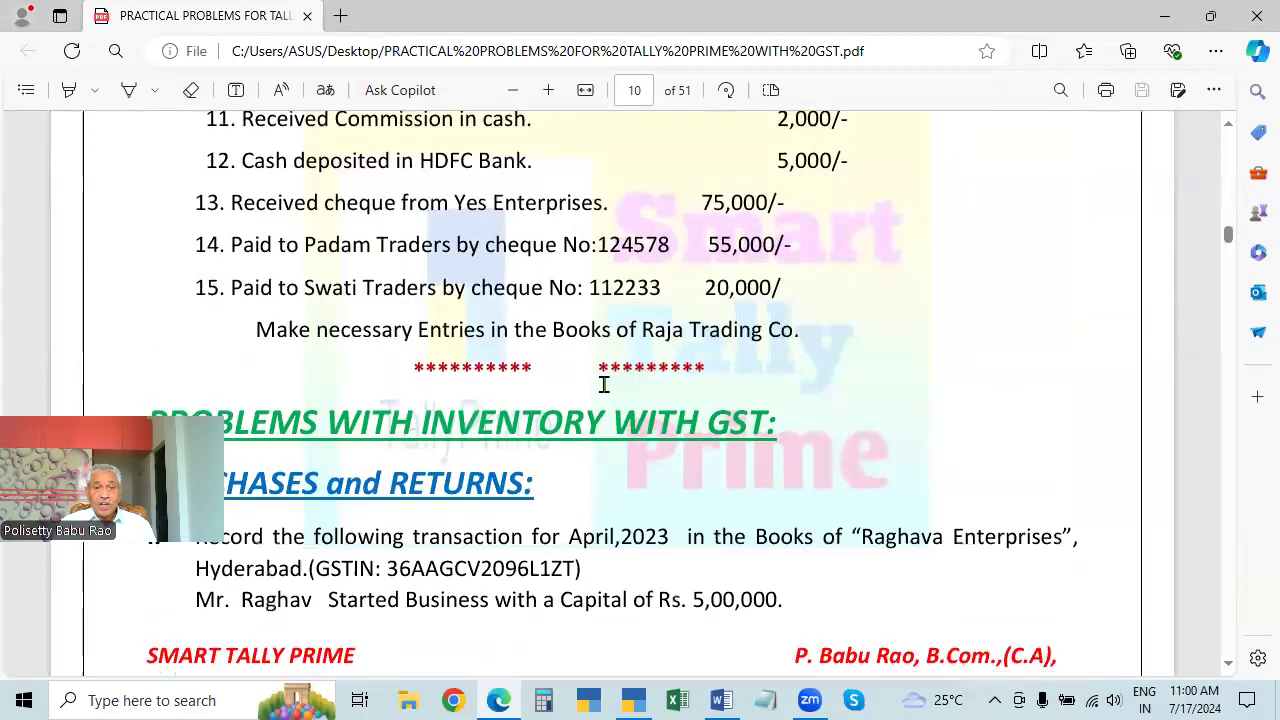
pyautogui.scroll(2, 603, 380)
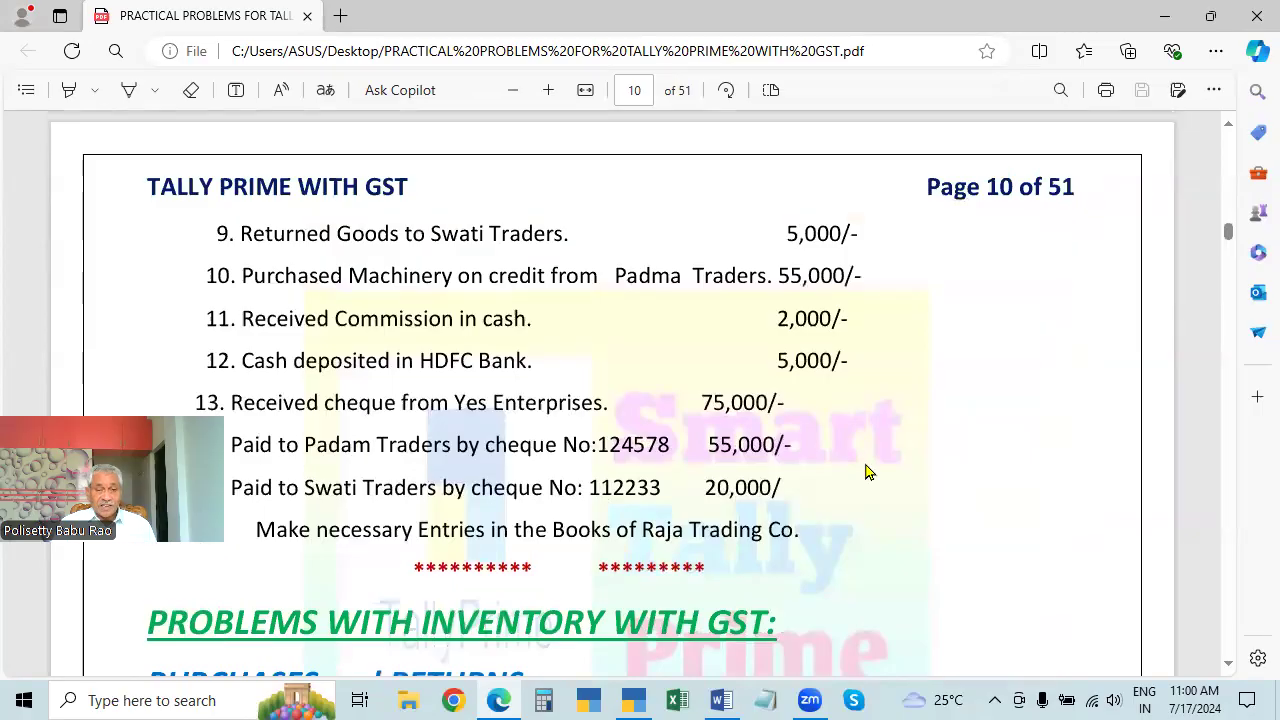
pyautogui.hotkey('alt', 'Tab')
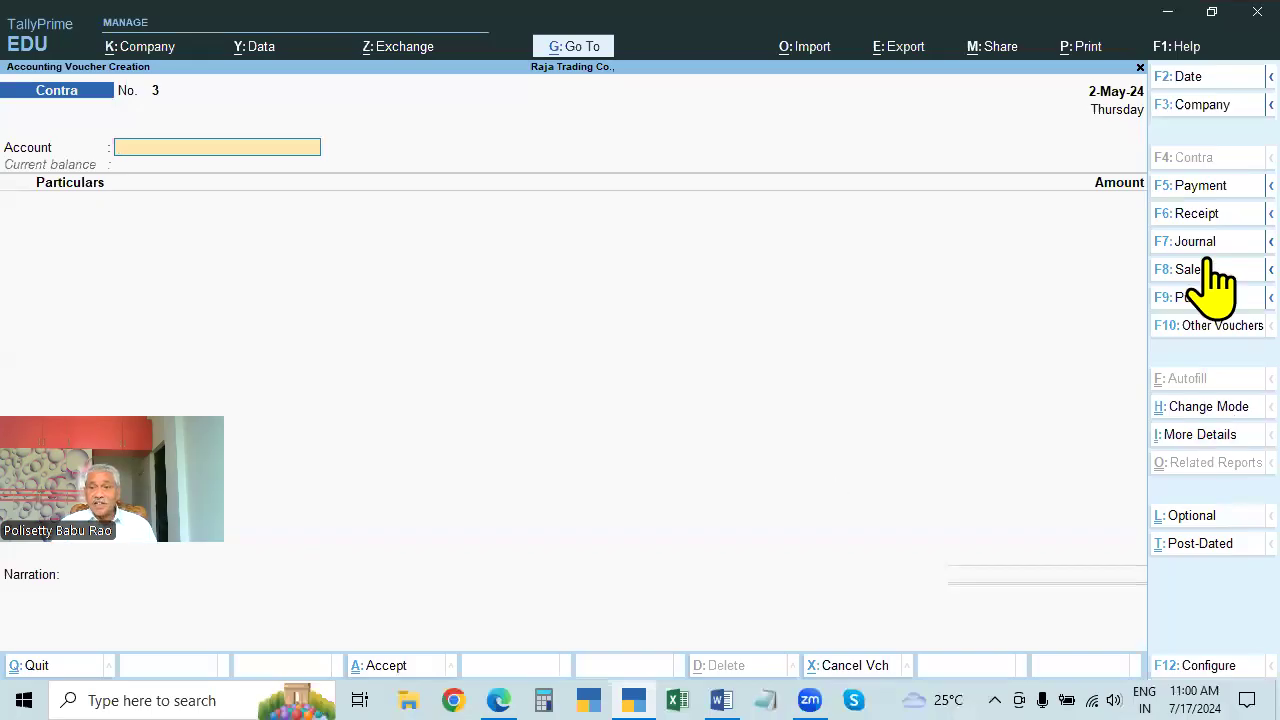
pyautogui.click(1200, 214)
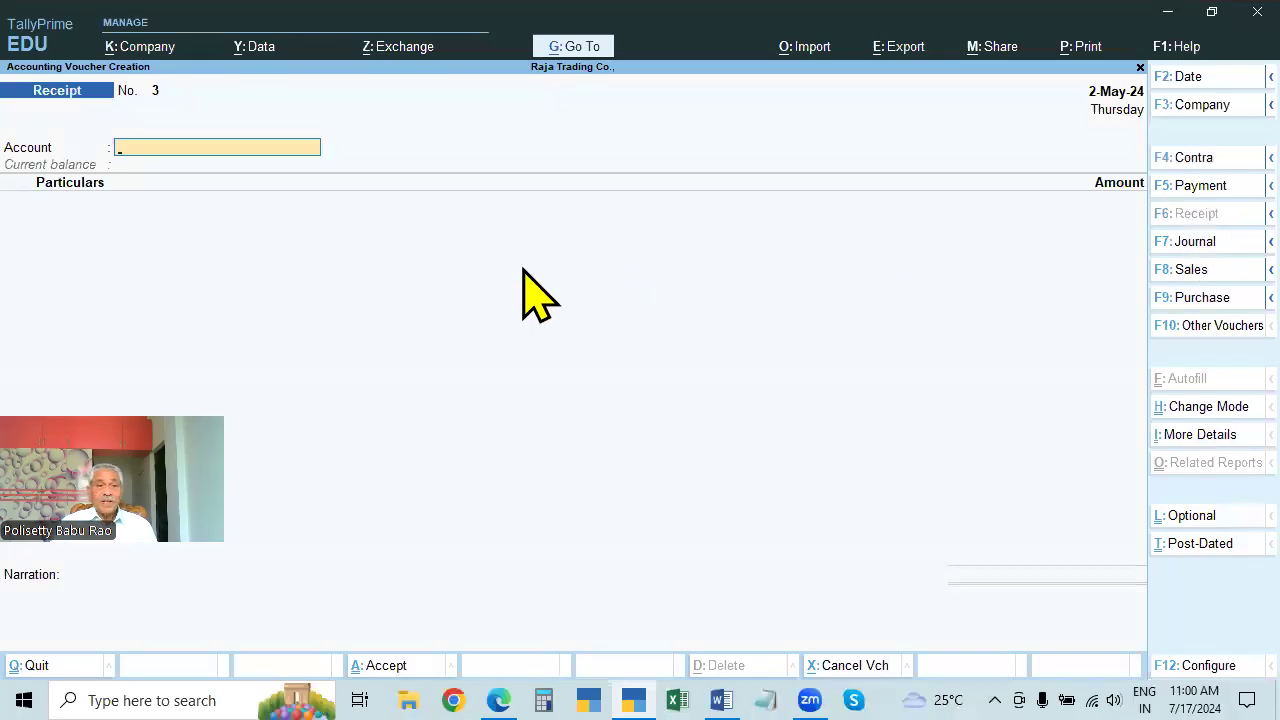
pyautogui.hotkey('alt', 'Tab')
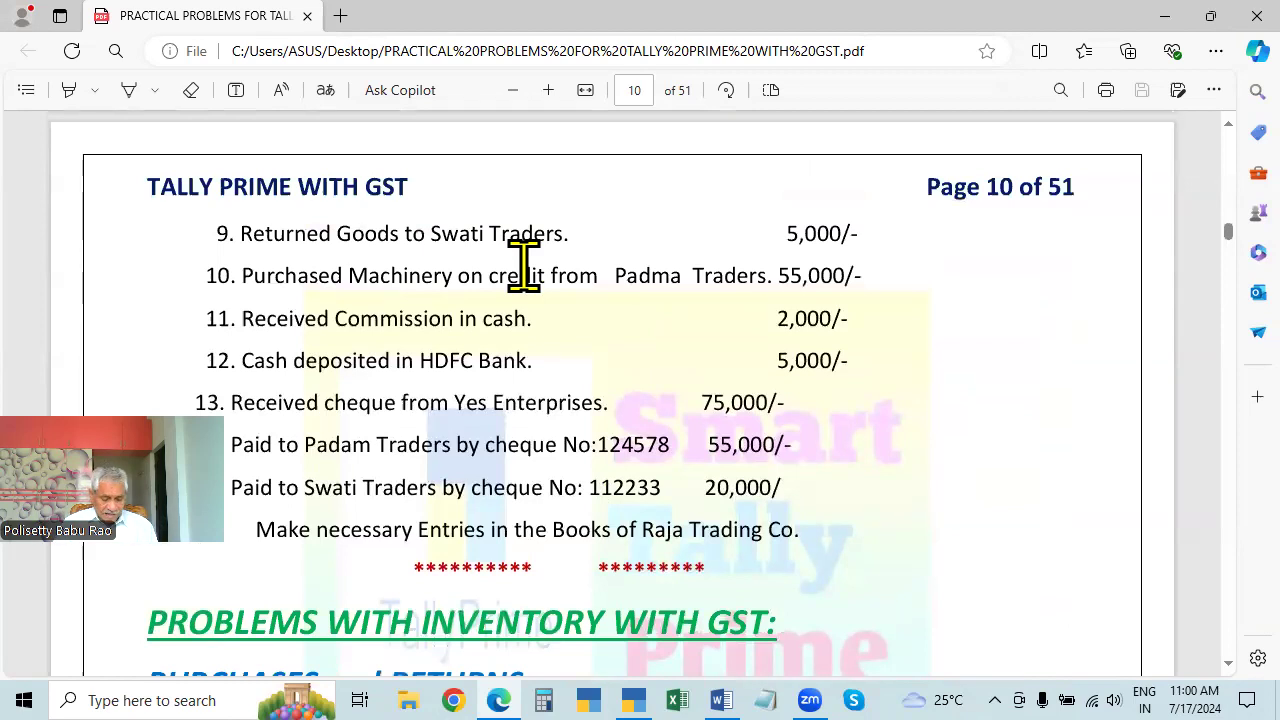
pyautogui.hotkey('alt', 'Tab')
pyautogui.write('BANK')
pyautogui.press('Return')
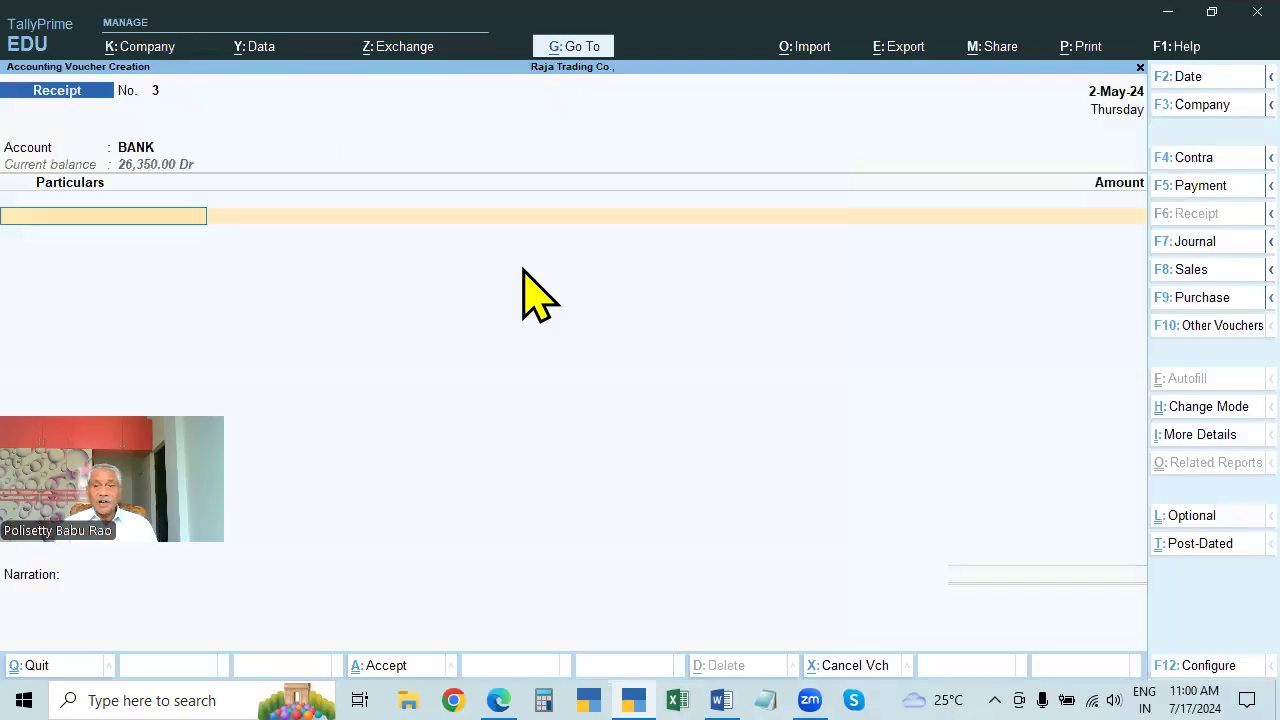
# Enter Yes Enterprises as the receipt voucher's particulars with the amount 75000 from transaction 13 in the PDF.
pyautogui.hotkey('alt', 'Tab')
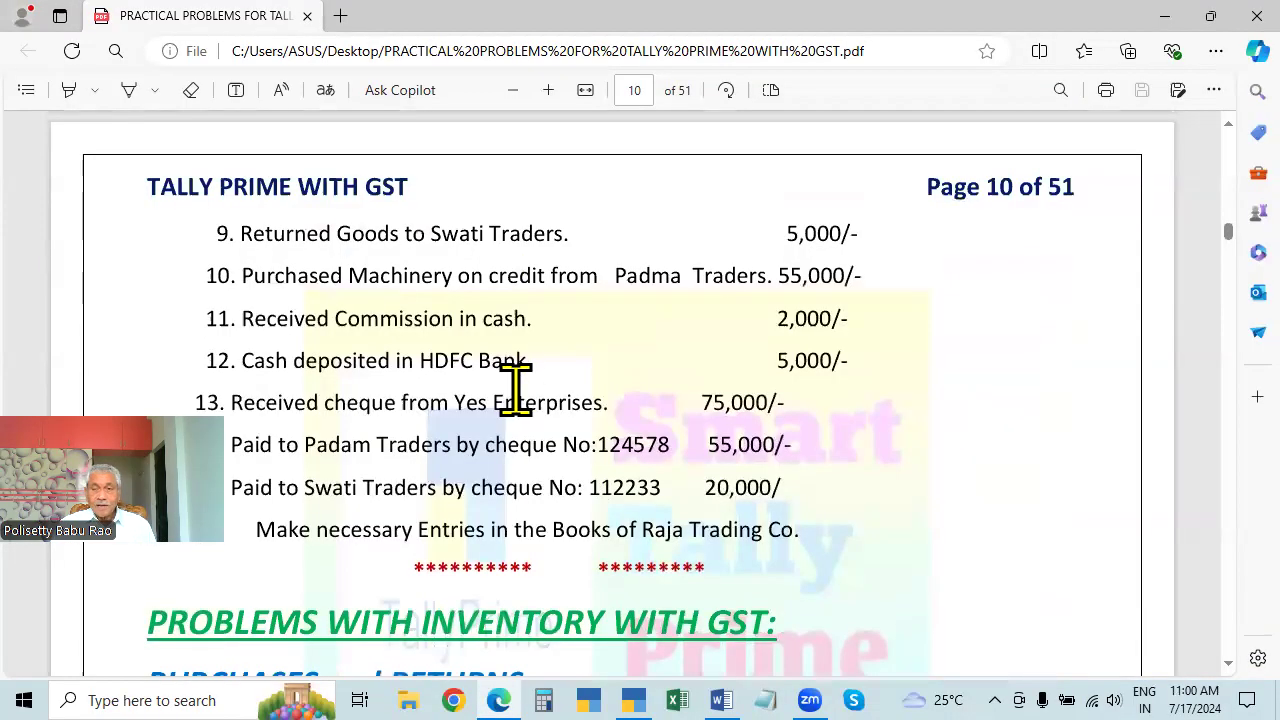
pyautogui.hotkey('alt', 'Tab')
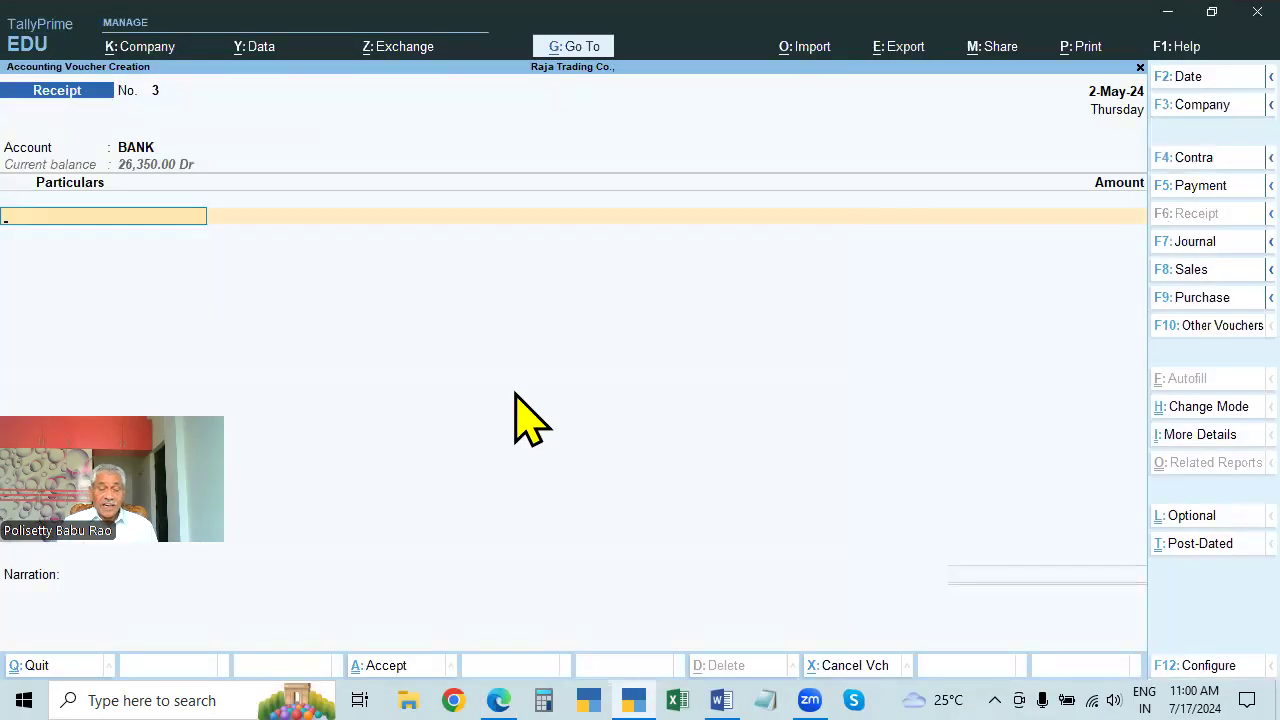
pyautogui.hotkey('alt', 'Tab')
pyautogui.press('alt')
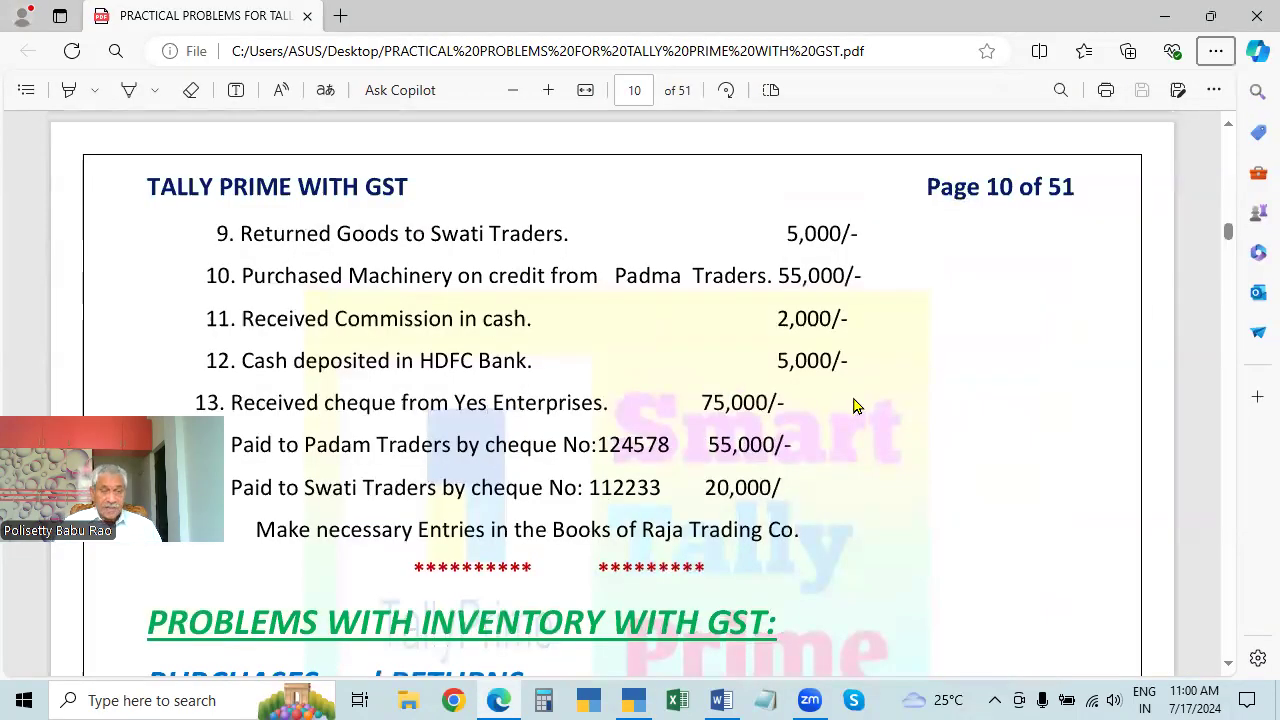
pyautogui.hotkey('alt', 'Tab')
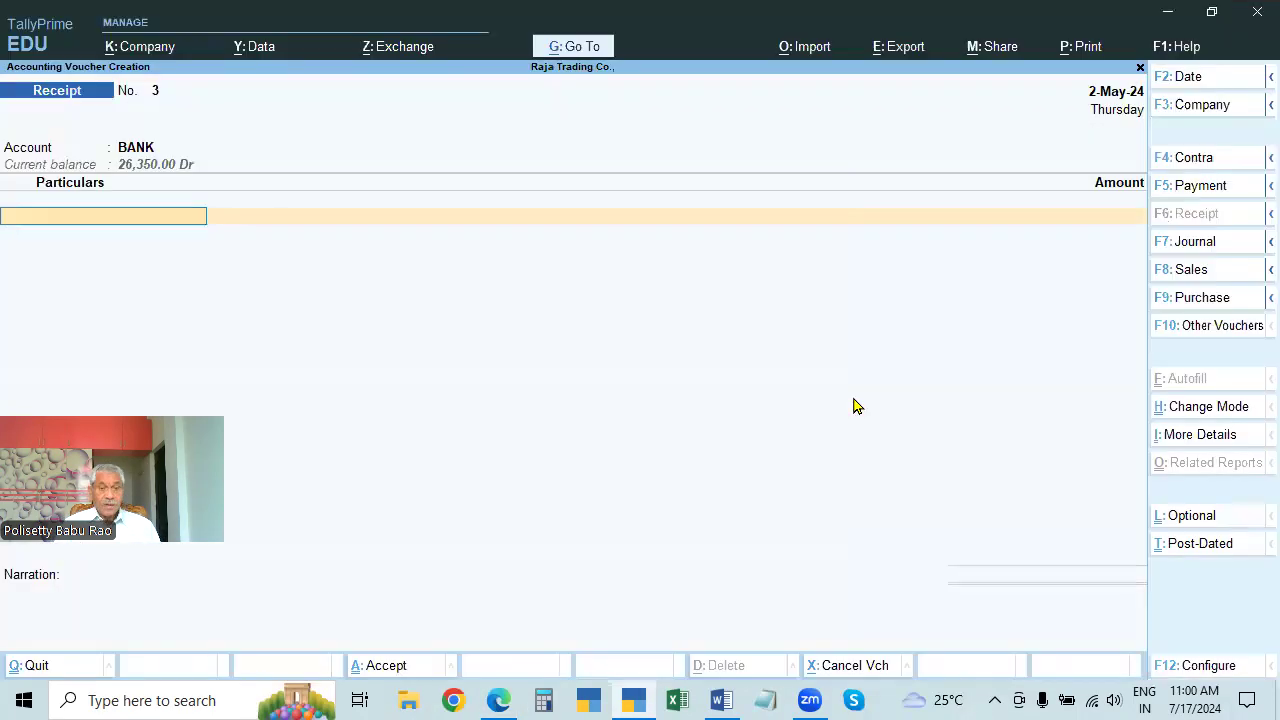
pyautogui.write('YES')
pyautogui.press('Return')
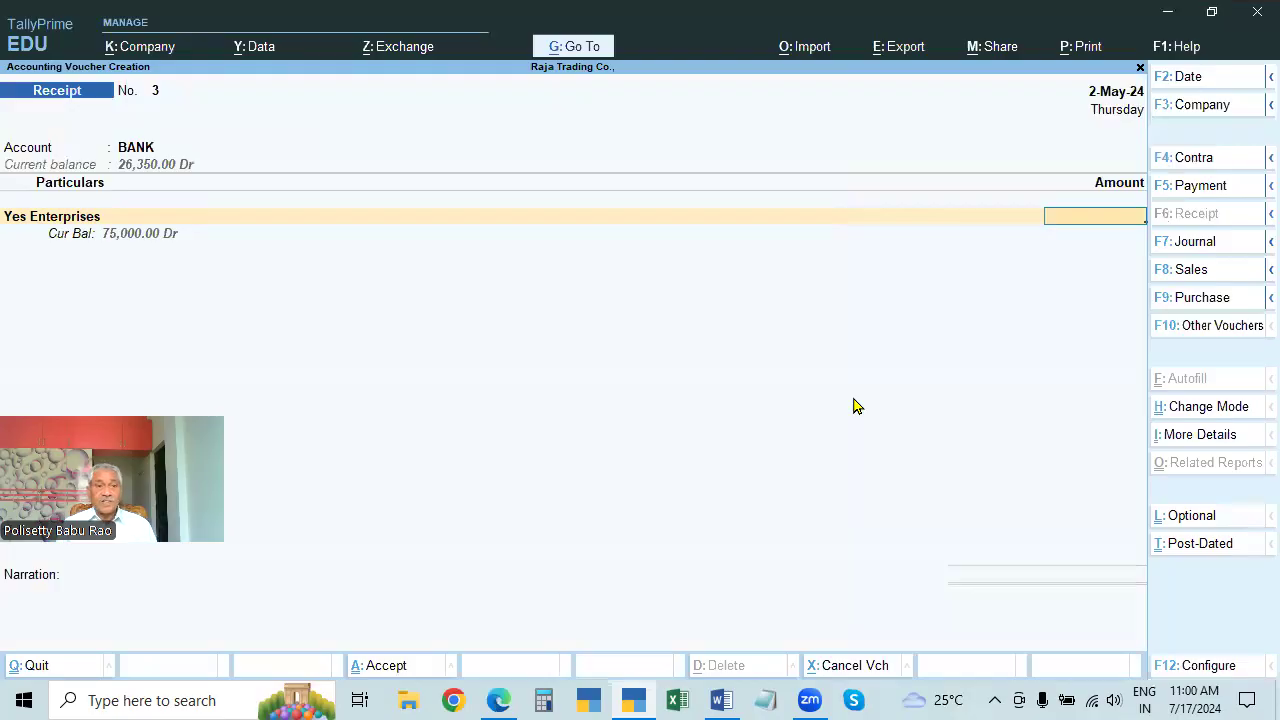
pyautogui.write('75000')
pyautogui.press('Return')
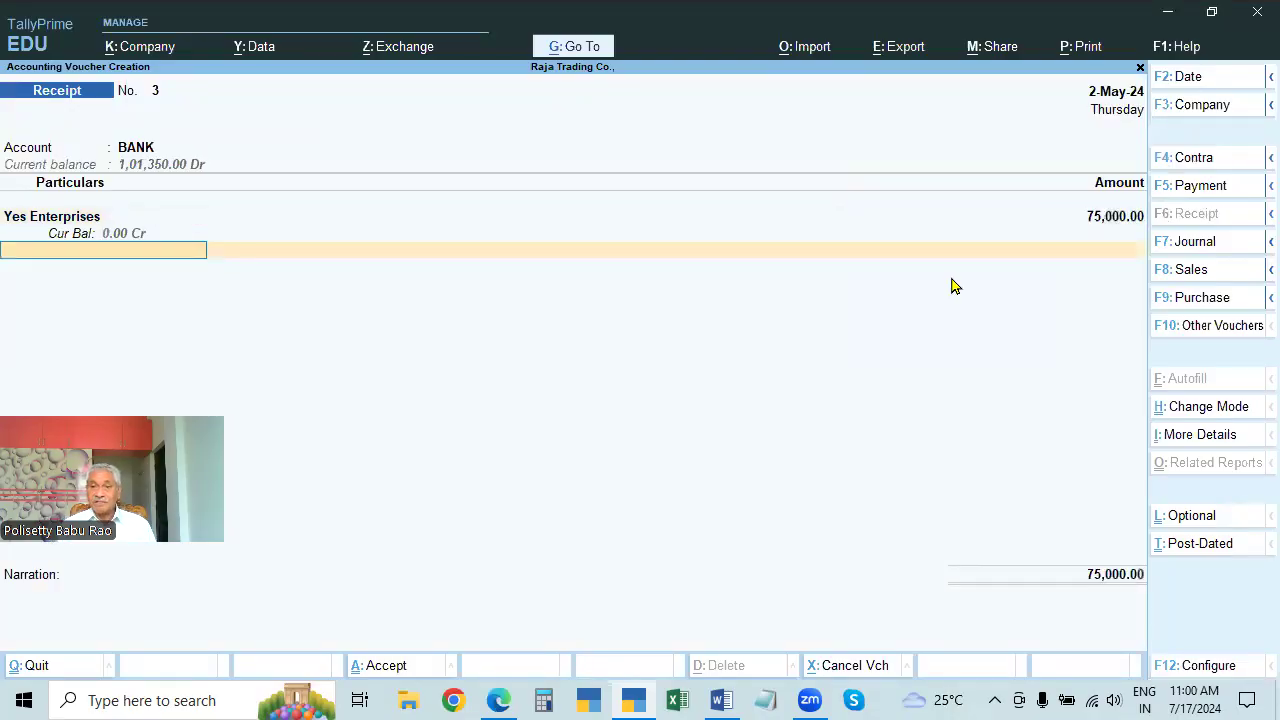
# Finish the receipt's particulars and accept Cheque/DD as the transaction type in the BANK allocation, consulting the PDF for the cheque.
pyautogui.hotkey('alt', 'Tab')
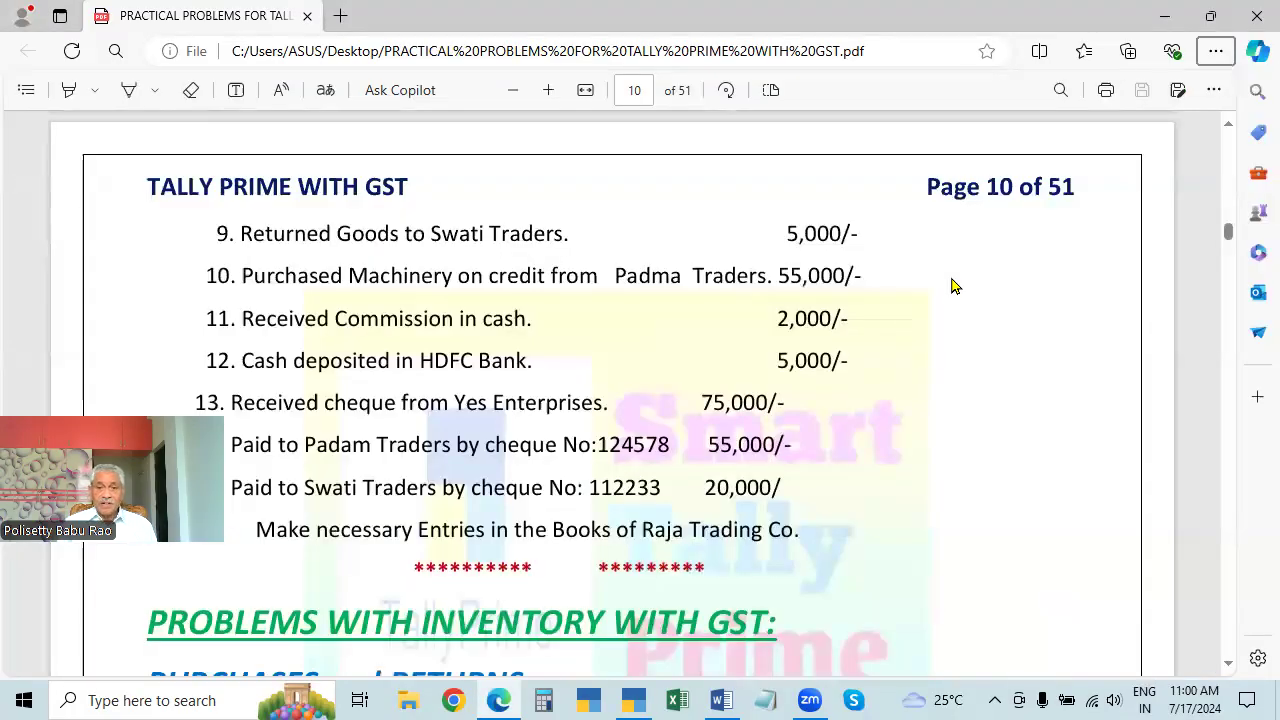
pyautogui.hotkey('alt', 'Tab')
pyautogui.hotkey('alt', 'Tab')
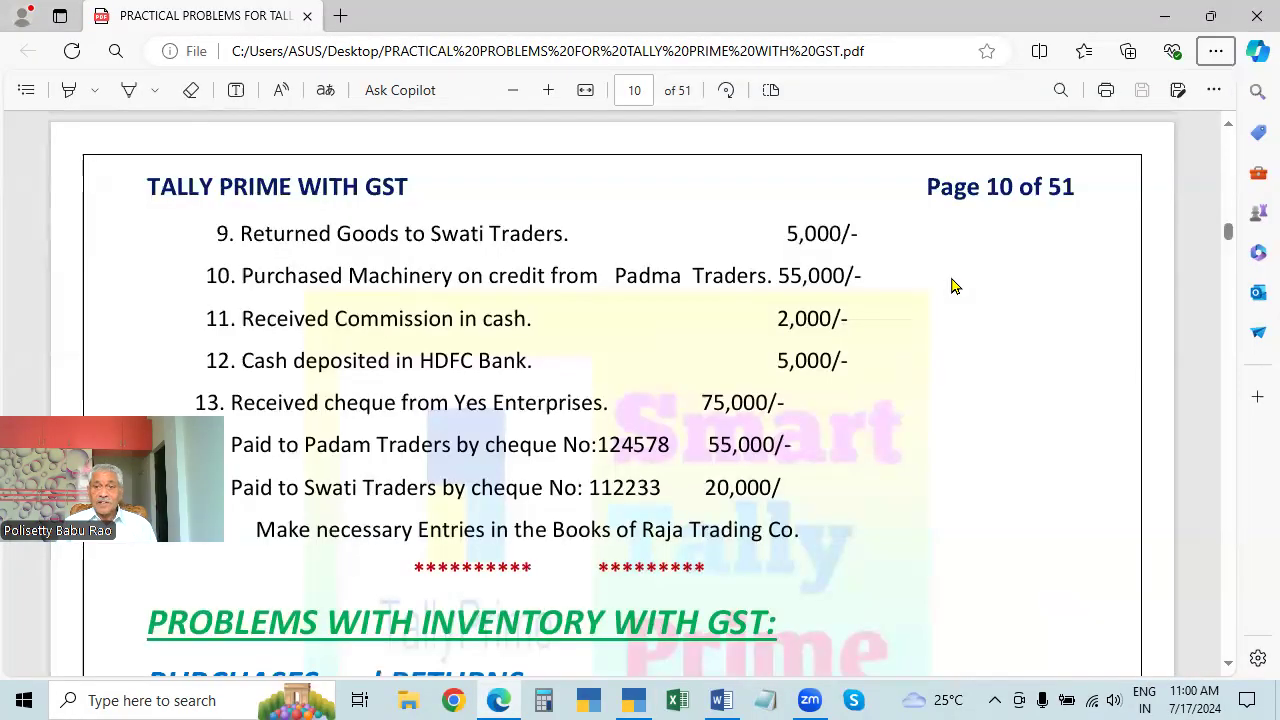
pyautogui.hotkey('alt', 'Tab')
pyautogui.press('Return')
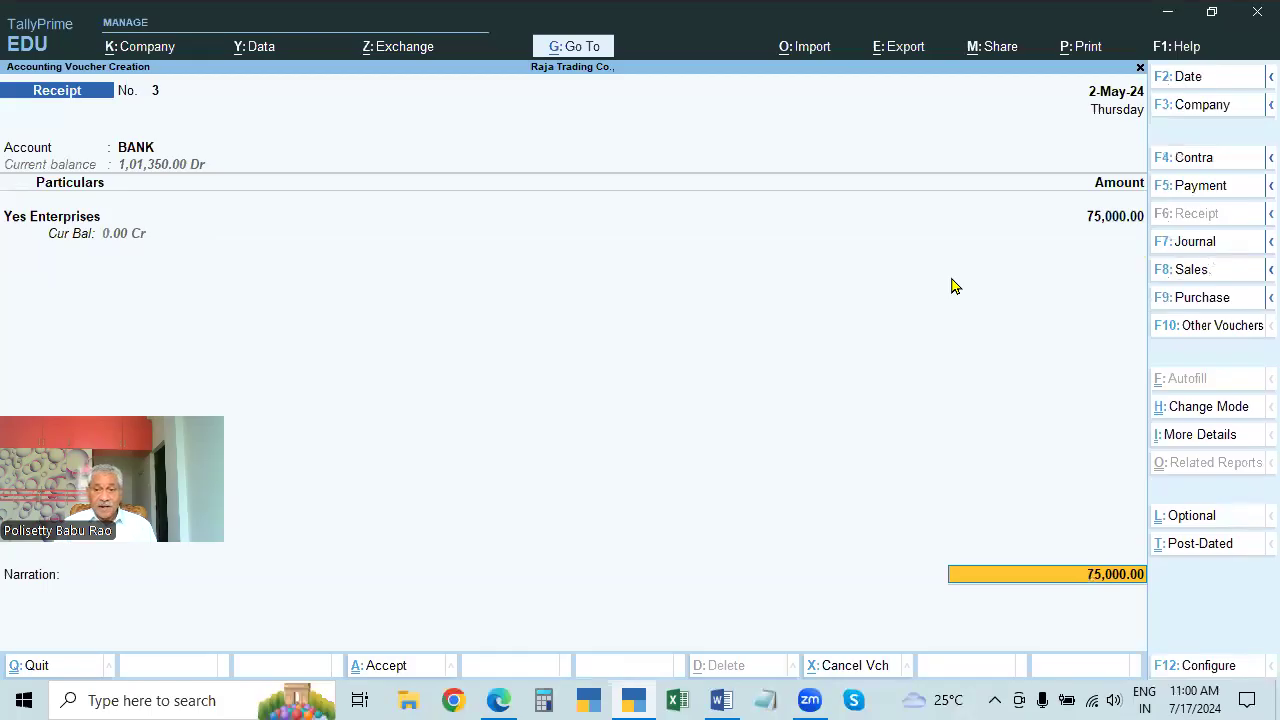
pyautogui.press('Return')
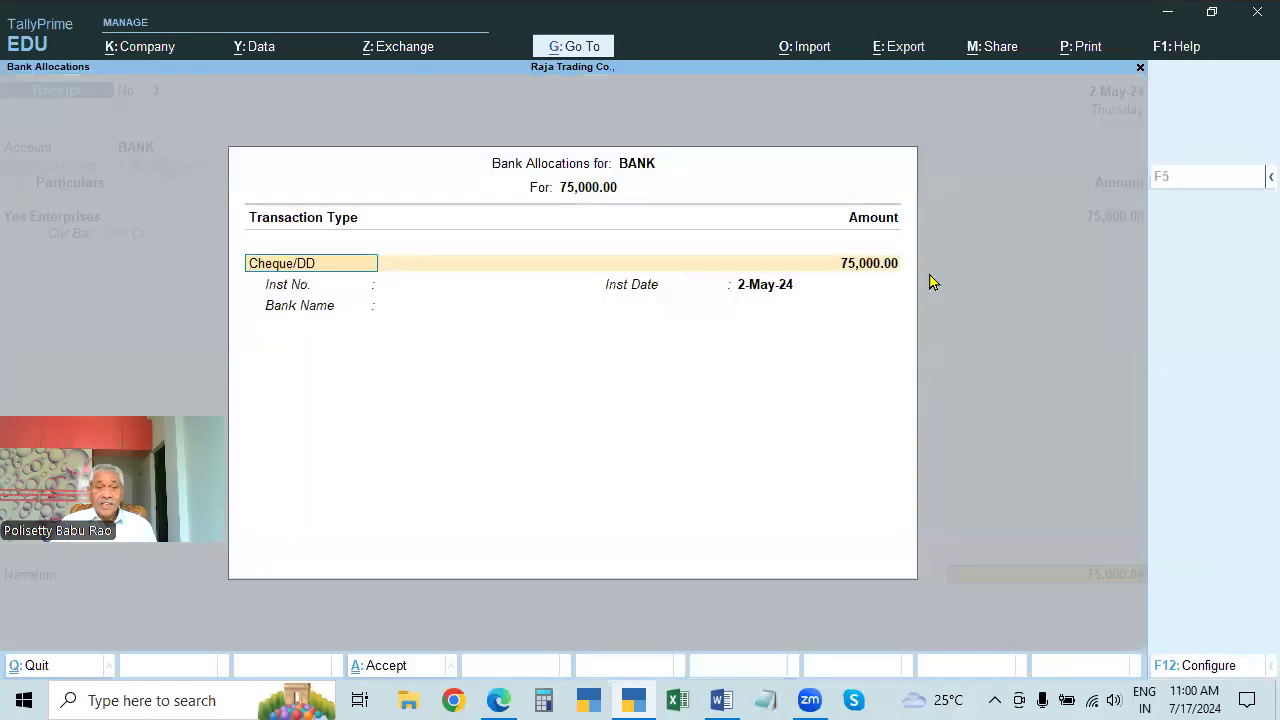
pyautogui.hotkey('alt', 'Tab')
pyautogui.hotkey('alt', 'Tab')
pyautogui.press('Return')
pyautogui.press('Return')
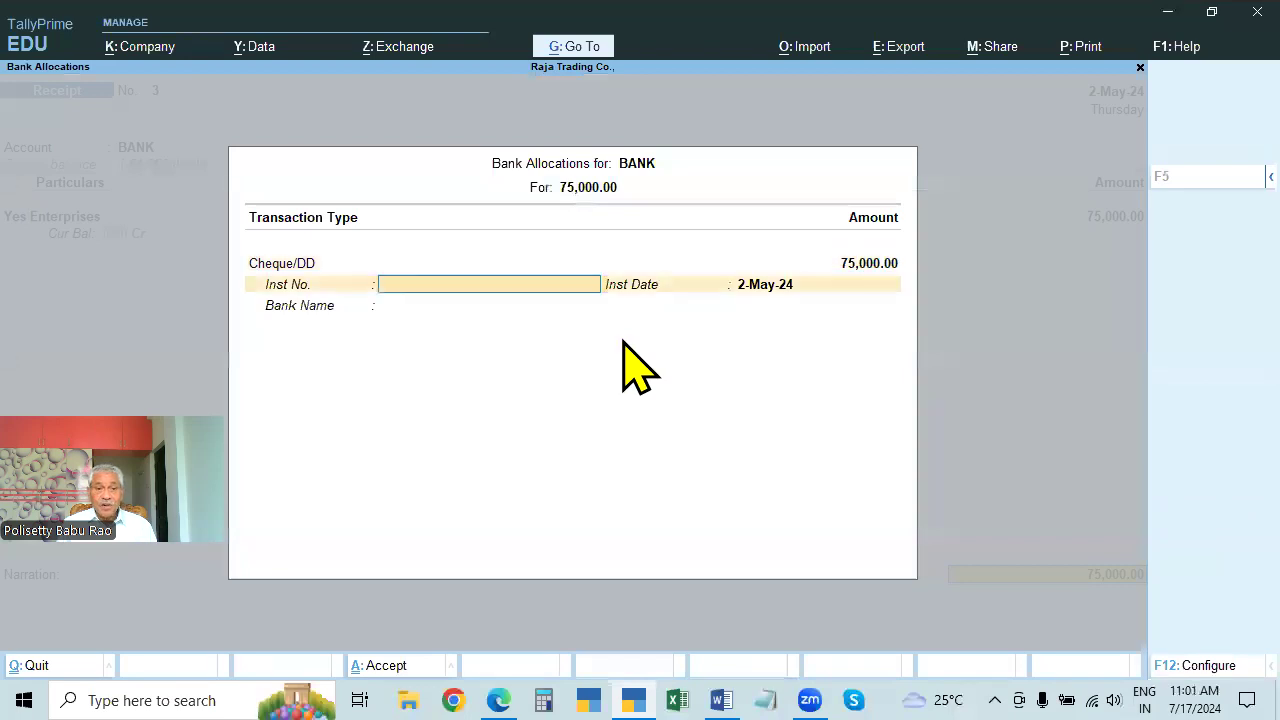
# Enter the cheque number 124578 from the PDF as the instrument number and accept 2-May-24 as the instrument date.
pyautogui.hotkey('alt', 'Tab')
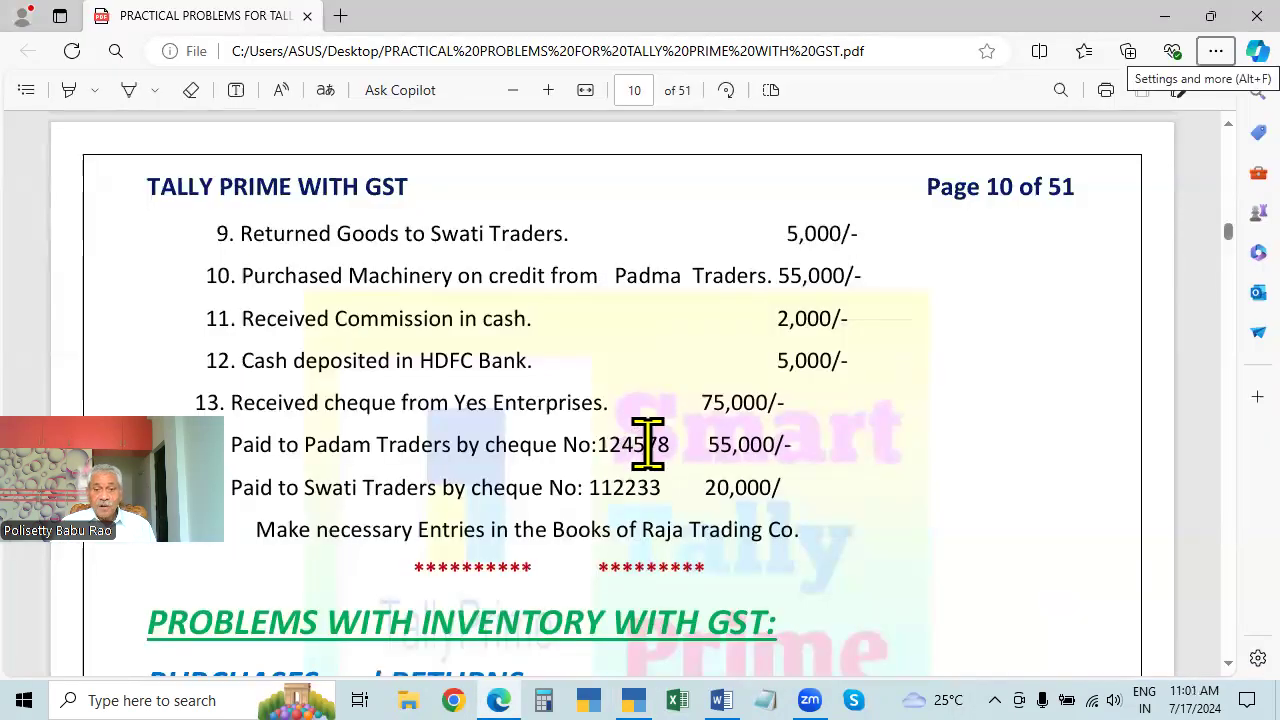
pyautogui.hotkey('alt', 'Tab')
pyautogui.write('124578')
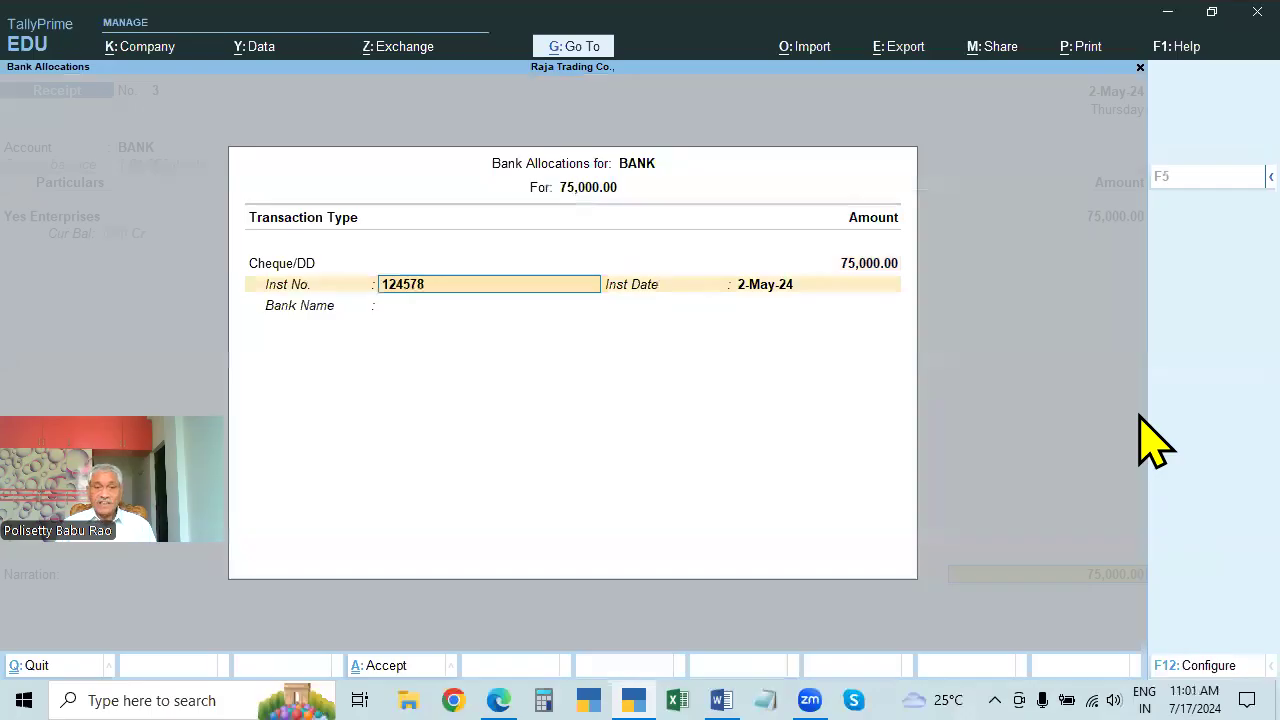
pyautogui.press('Return')
pyautogui.press('Return')
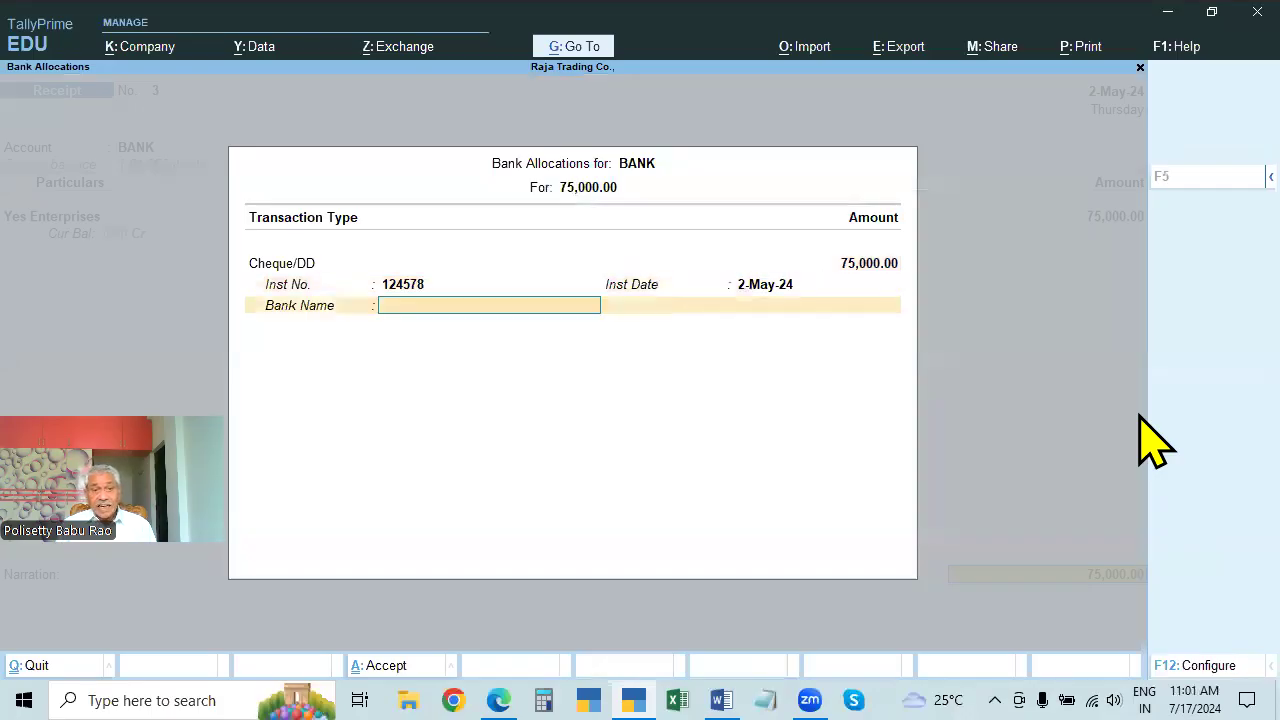
# Check the PDF transactions for a bank name to use for the Yes Enterprises cheque.
pyautogui.hotkey('alt', 'Tab')
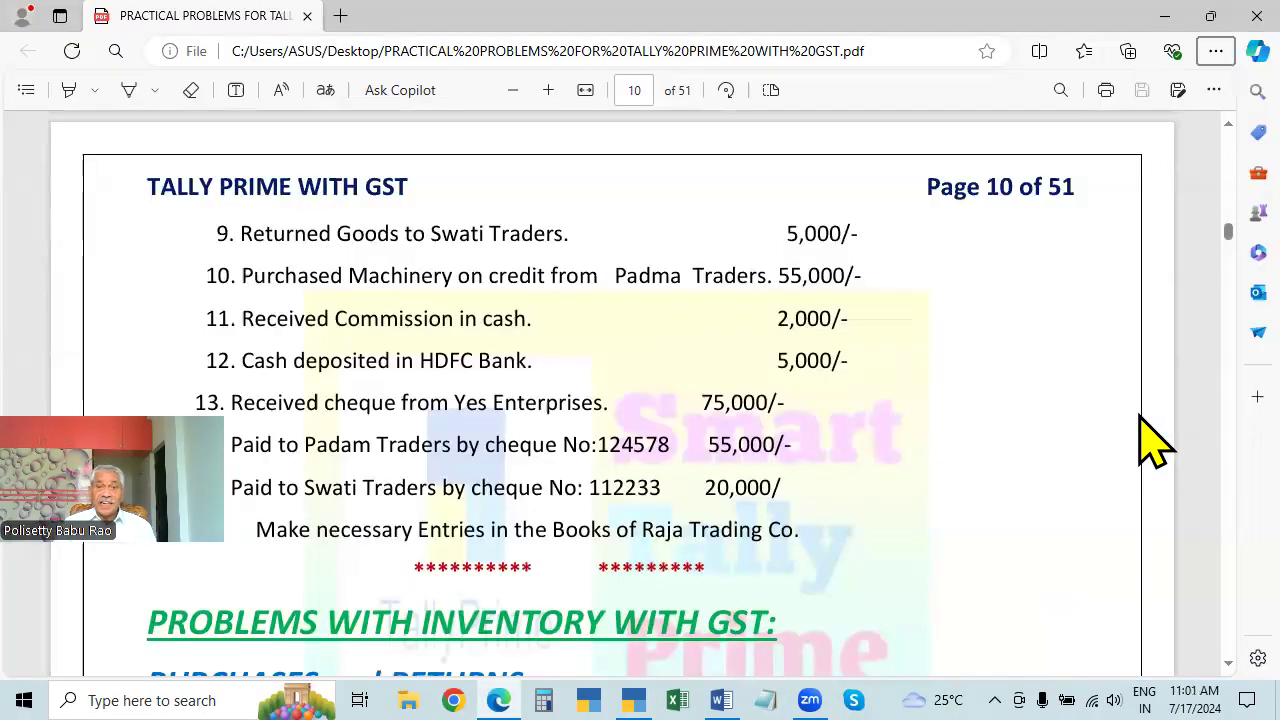
pyautogui.hotkey('alt', 'Tab')
pyautogui.hotkey('alt', 'Tab')
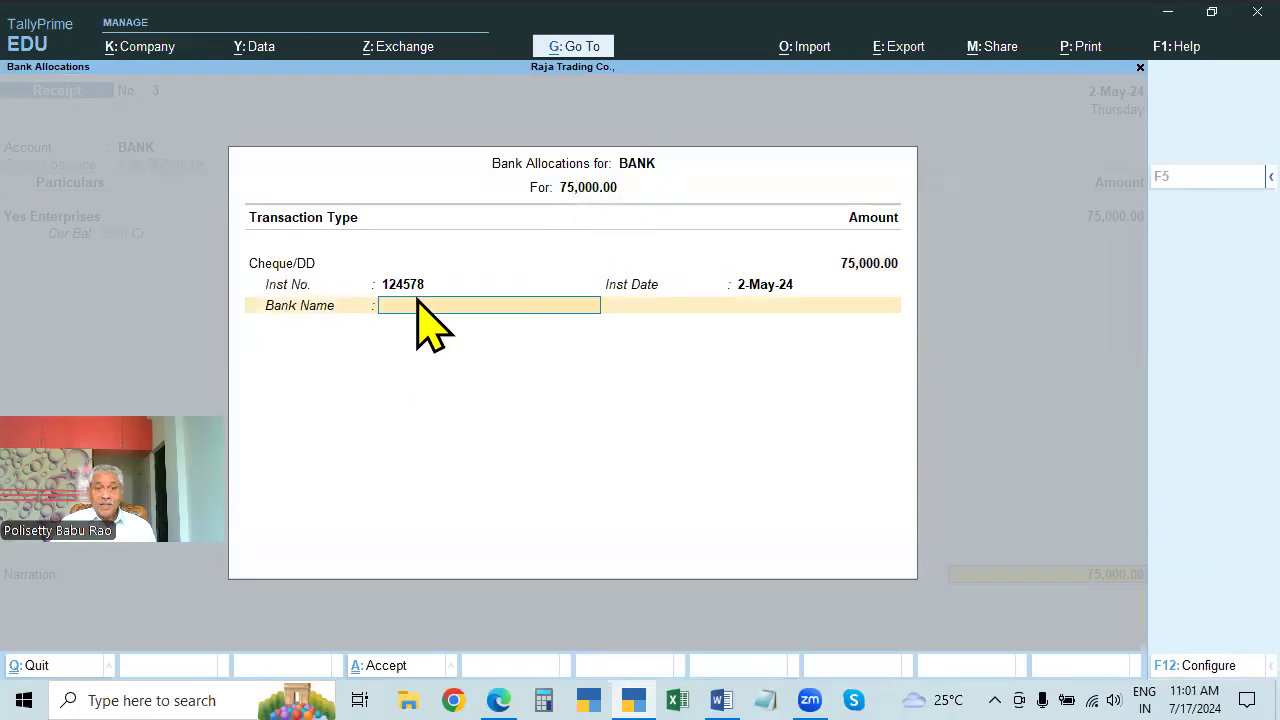
pyautogui.hotkey('alt', 'Tab')
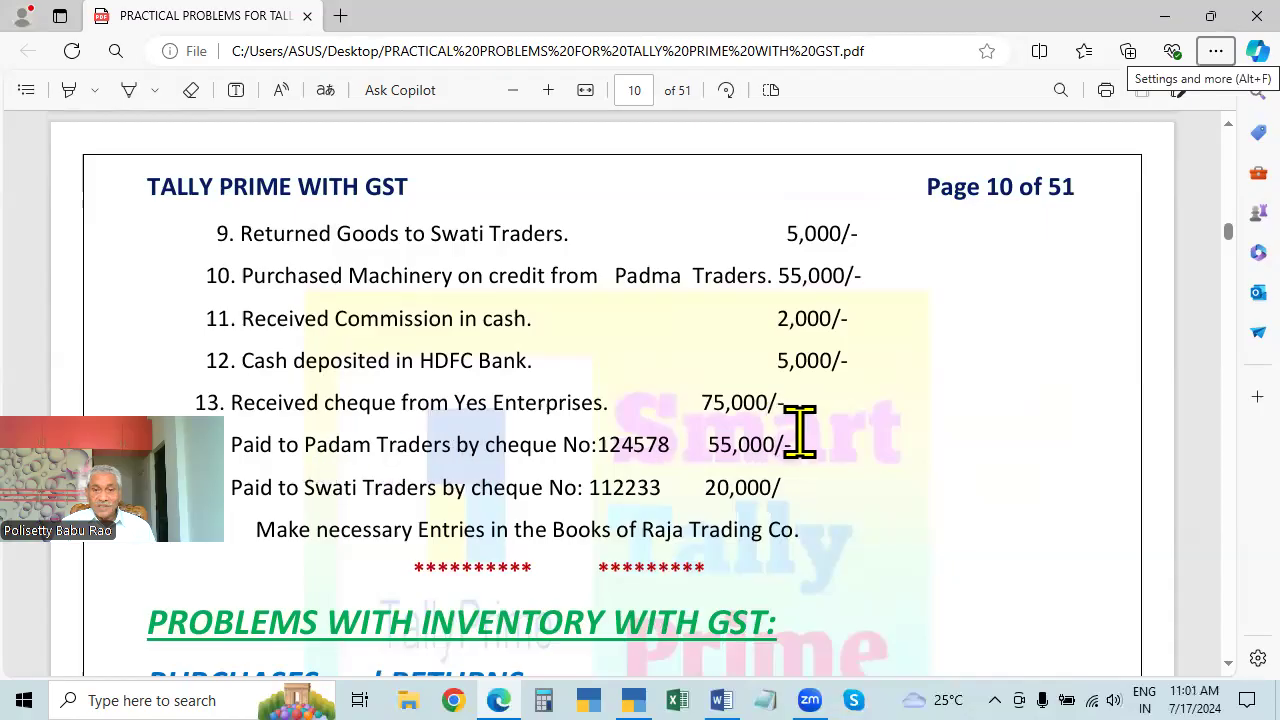
pyautogui.hotkey('alt', 'Tab')
pyautogui.hotkey('alt', 'Tab')
pyautogui.hotkey('alt', 'Tab')
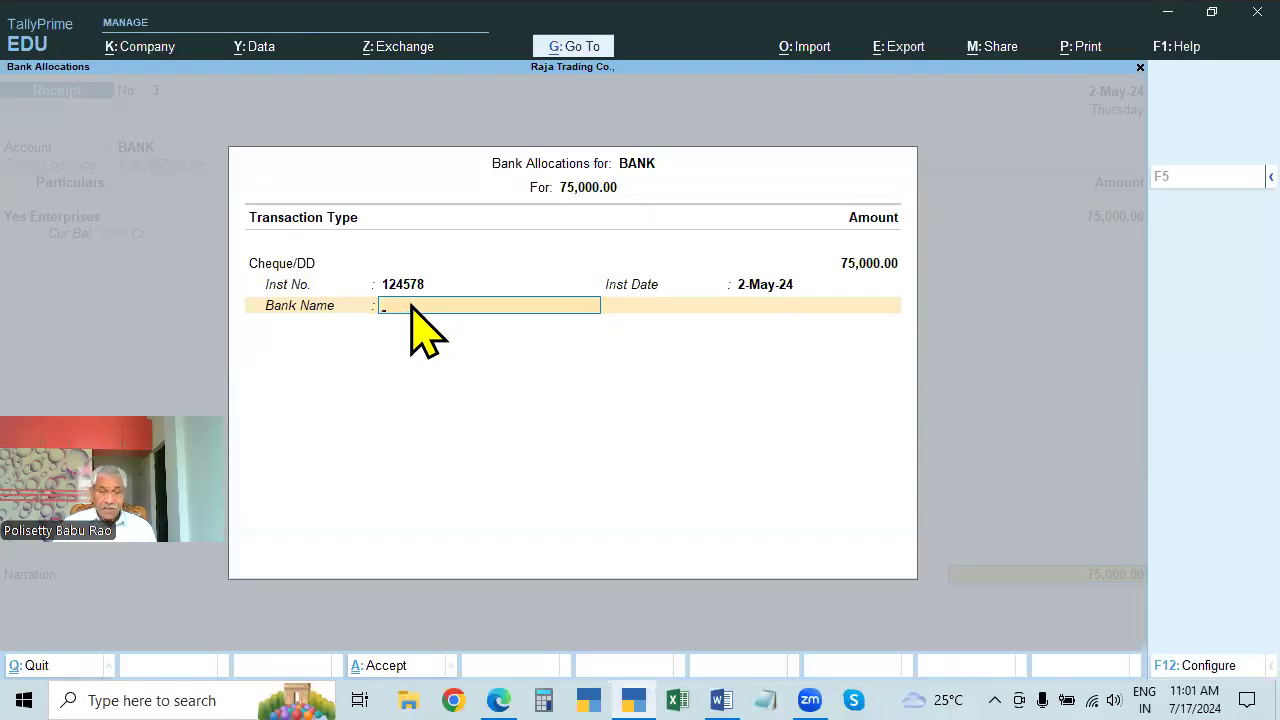
pyautogui.write('L')
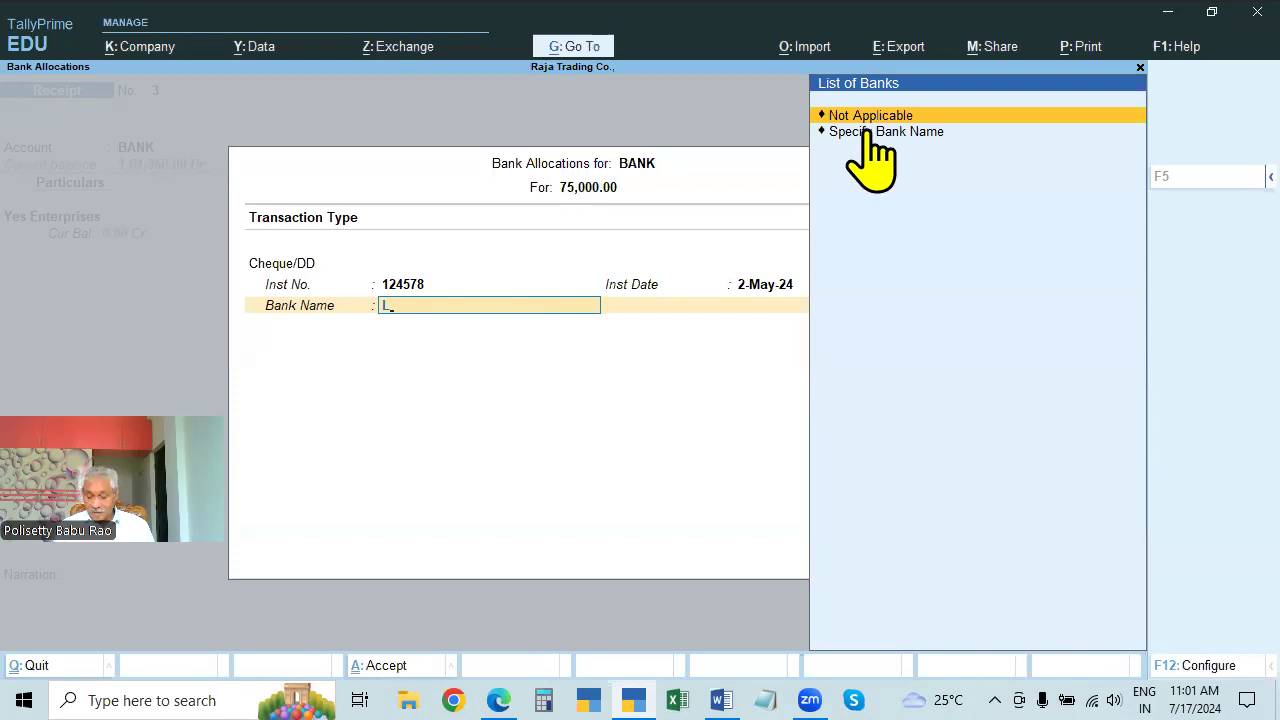
pyautogui.click(866, 133)
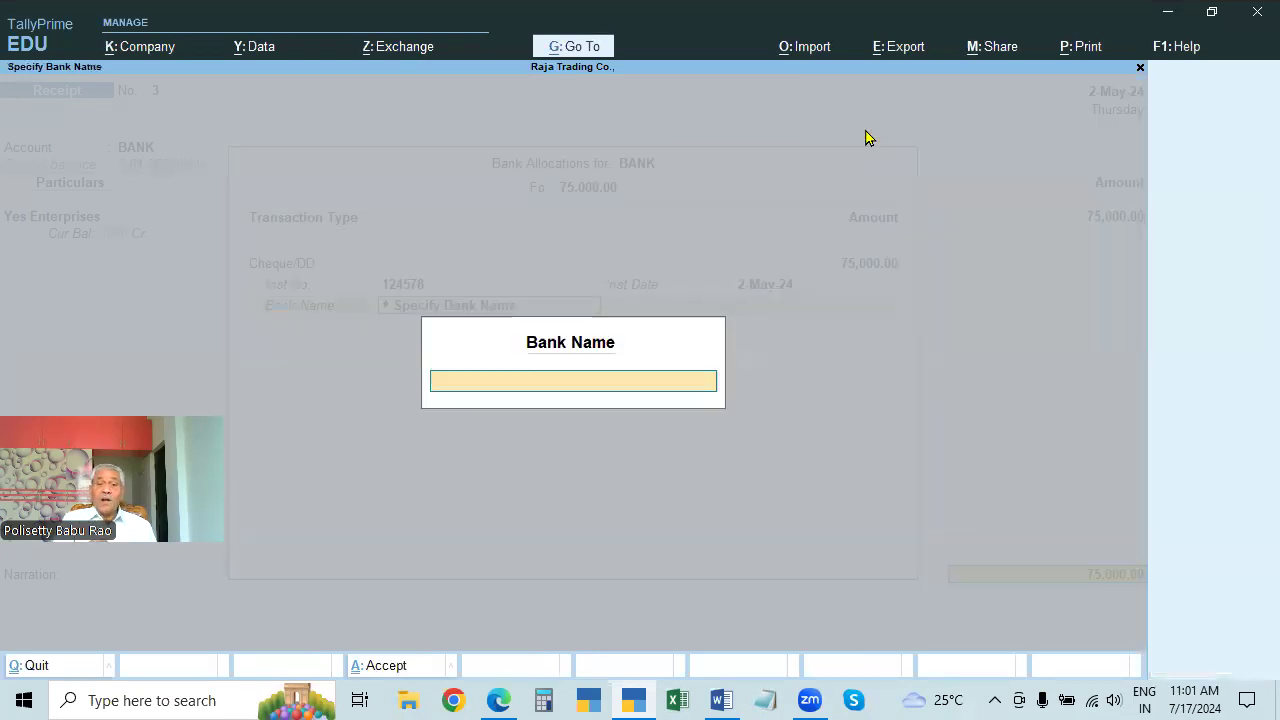
pyautogui.press('Escape')
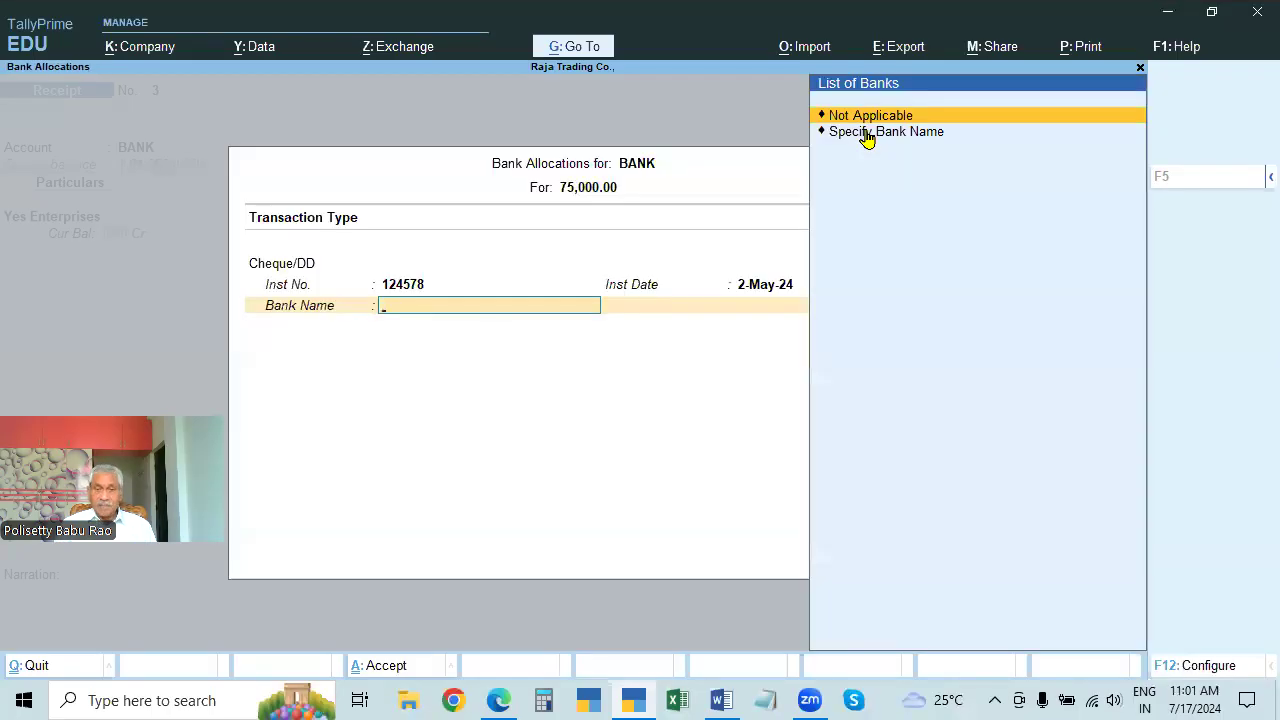
# Accept Not Applicable as the cheque's bank name and save the receipt voucher without a narration.
pyautogui.press('Return')
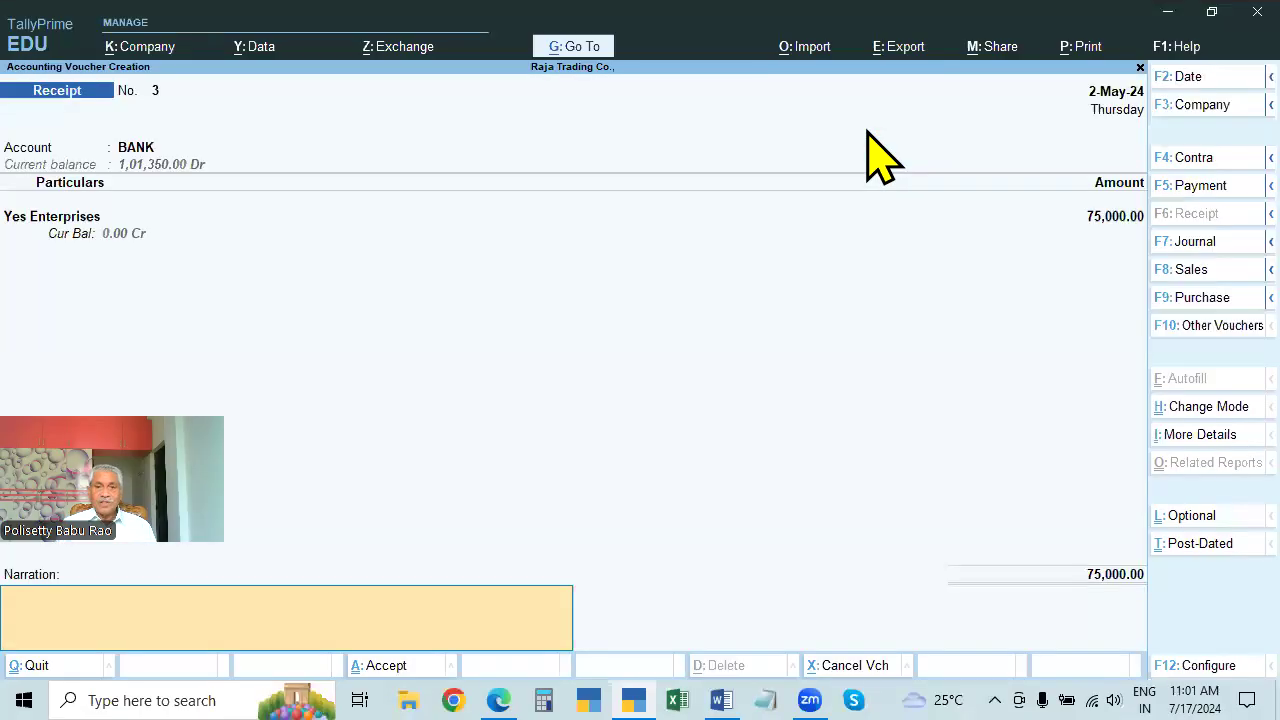
pyautogui.press('Return')
pyautogui.press('Return')
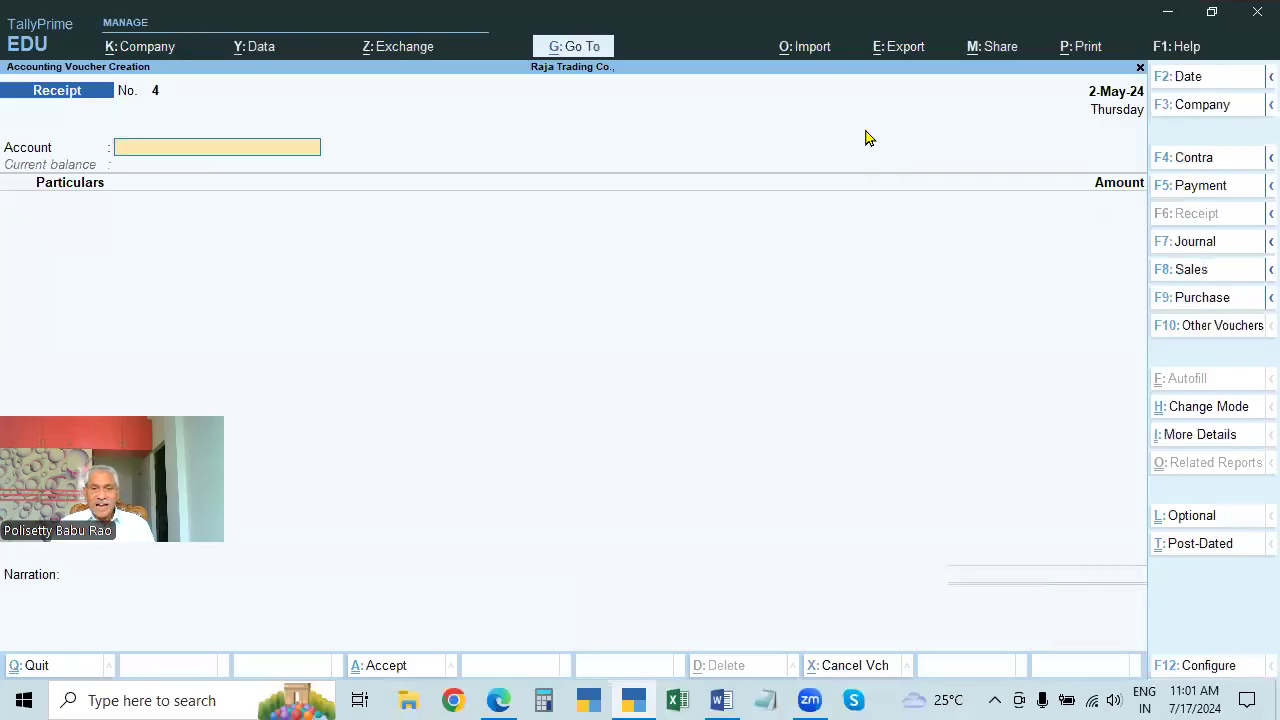
# Review the Raja Trading Co. transactions up to the cheque payments in the PDF and open a payment voucher with BANK as the account.
pyautogui.hotkey('alt', 'Tab')
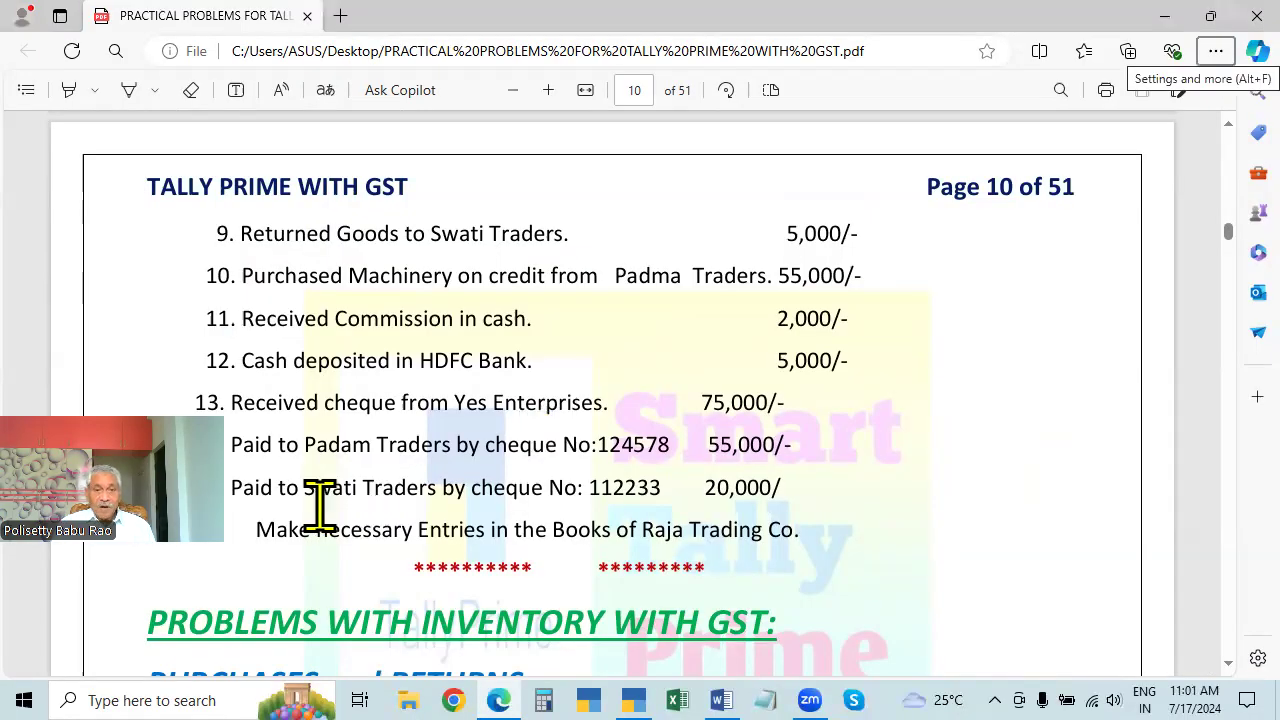
pyautogui.scroll(4, 580, 490)
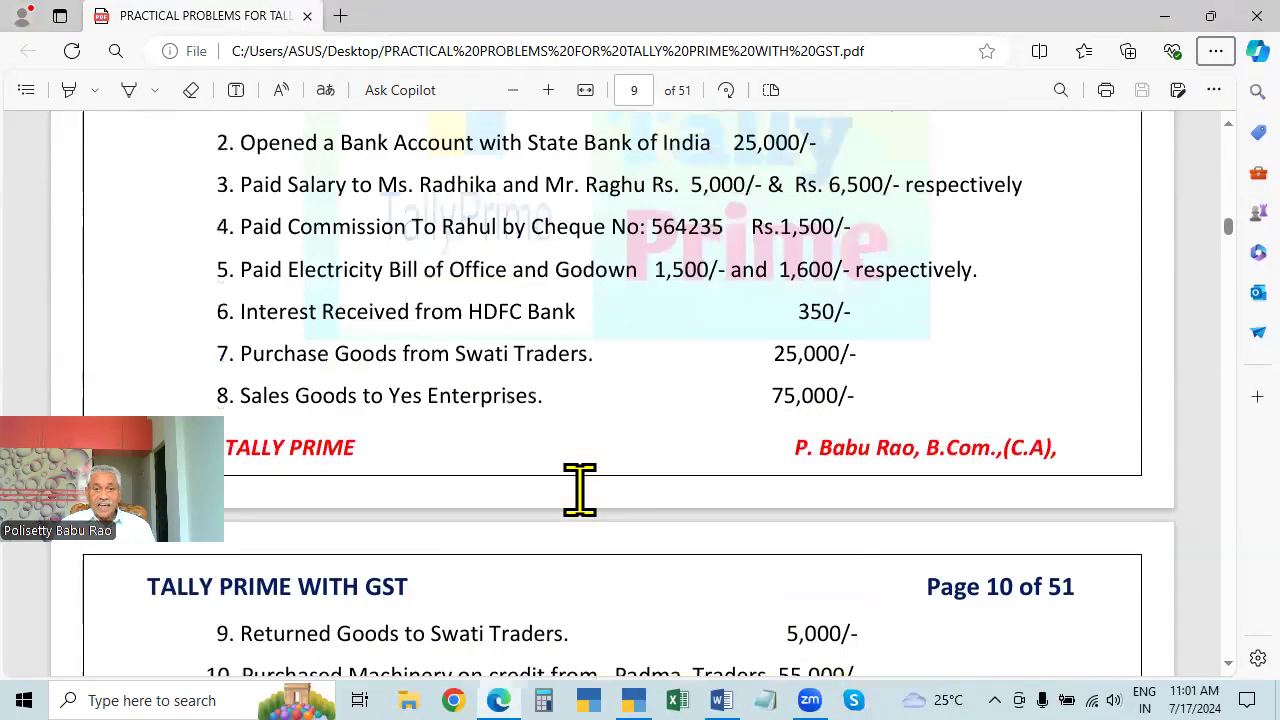
pyautogui.scroll(1, 490, 382)
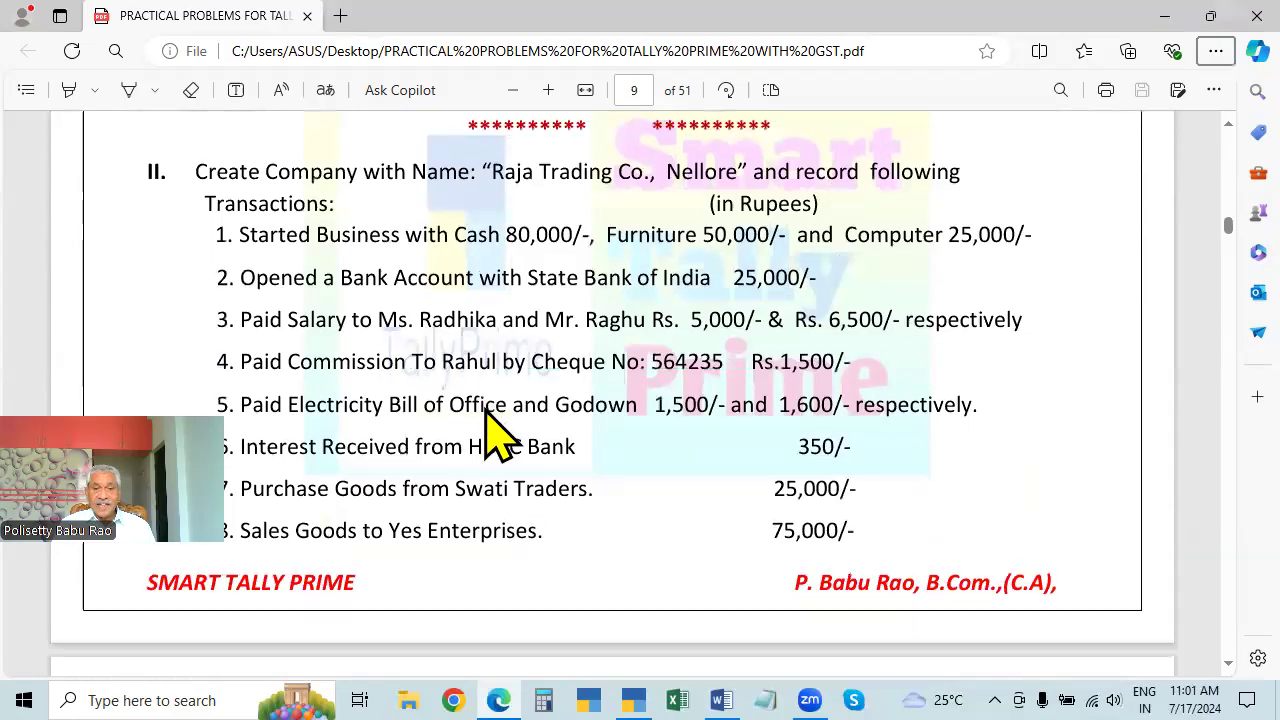
pyautogui.scroll(-3, 857, 391)
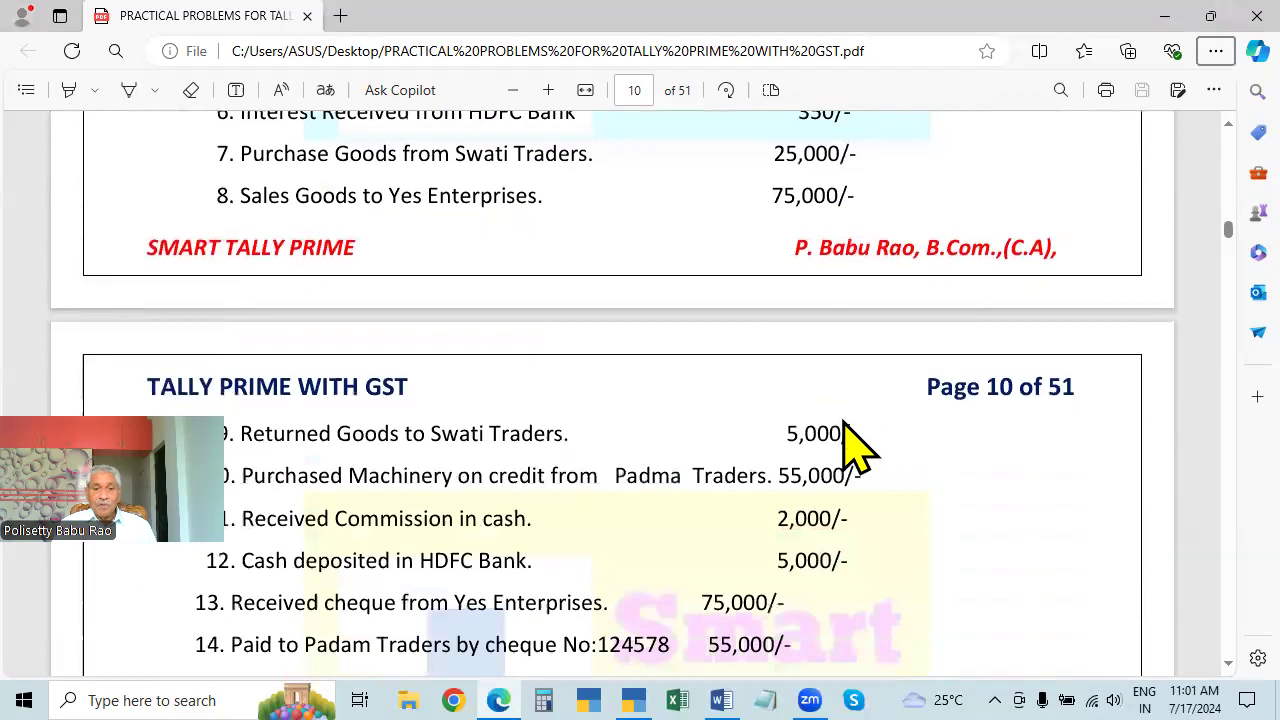
pyautogui.scroll(-4, 848, 440)
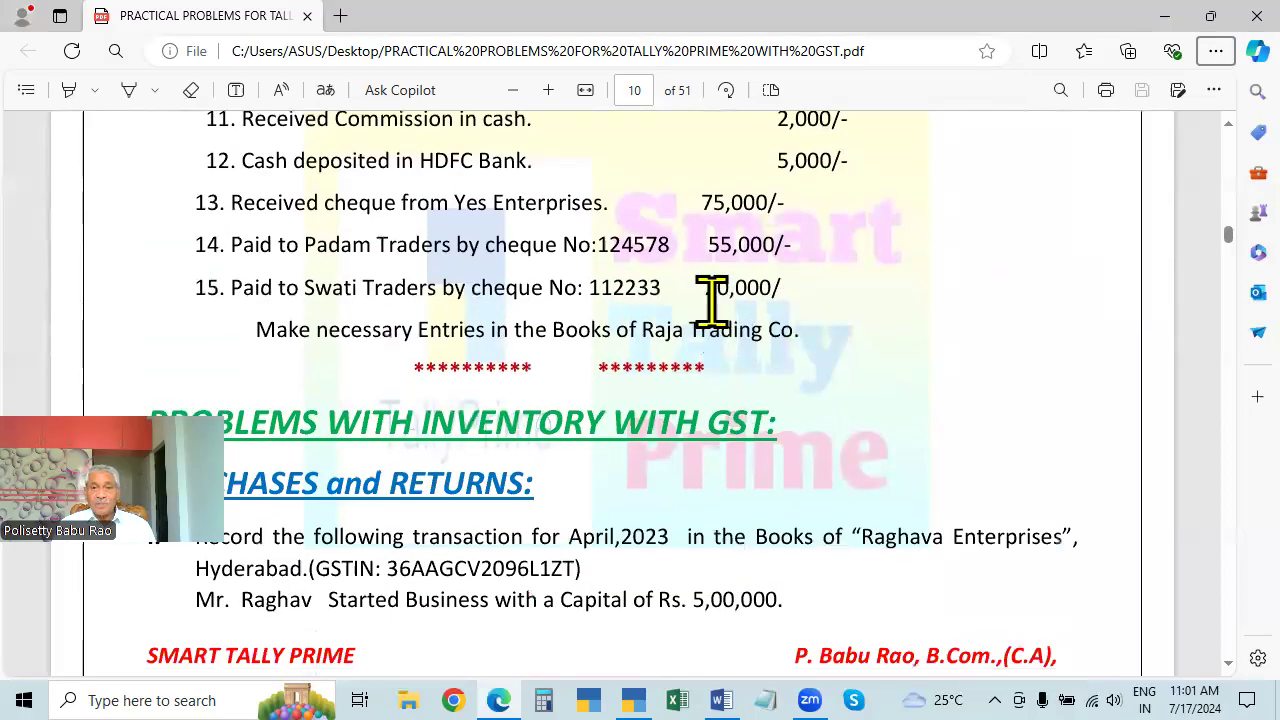
pyautogui.scroll(2, 711, 294)
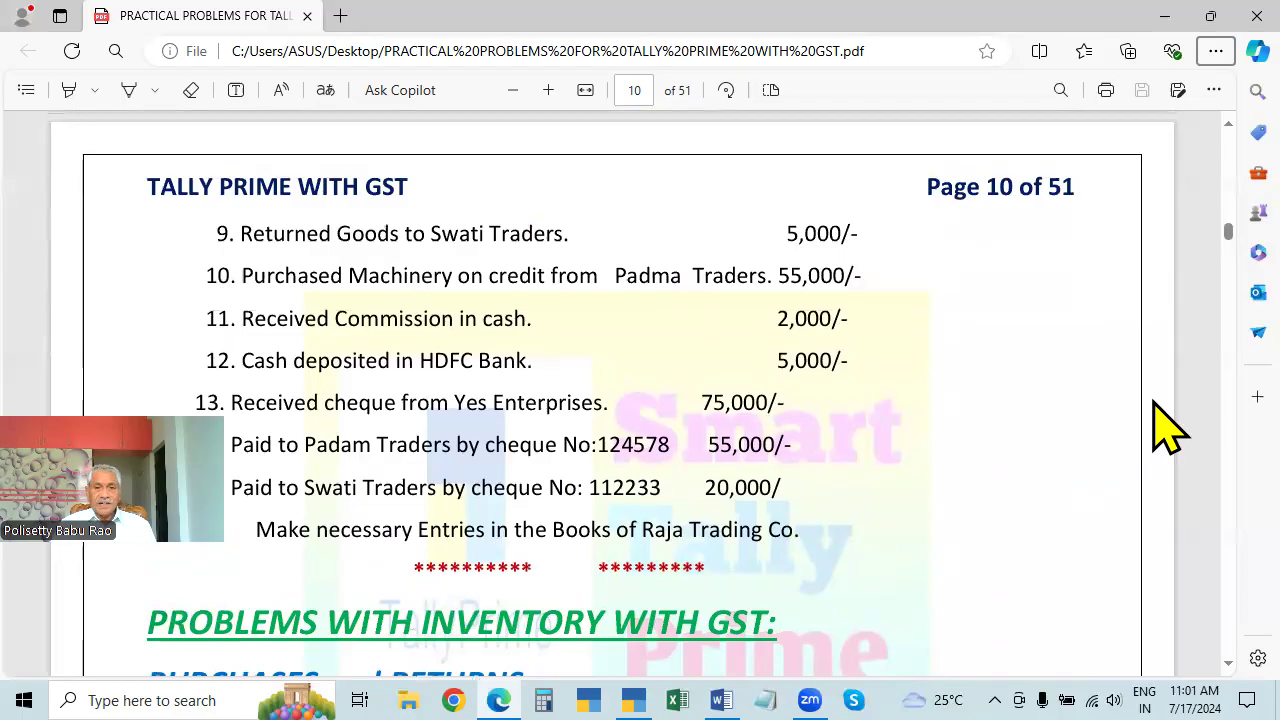
pyautogui.hotkey('alt', 'Tab')
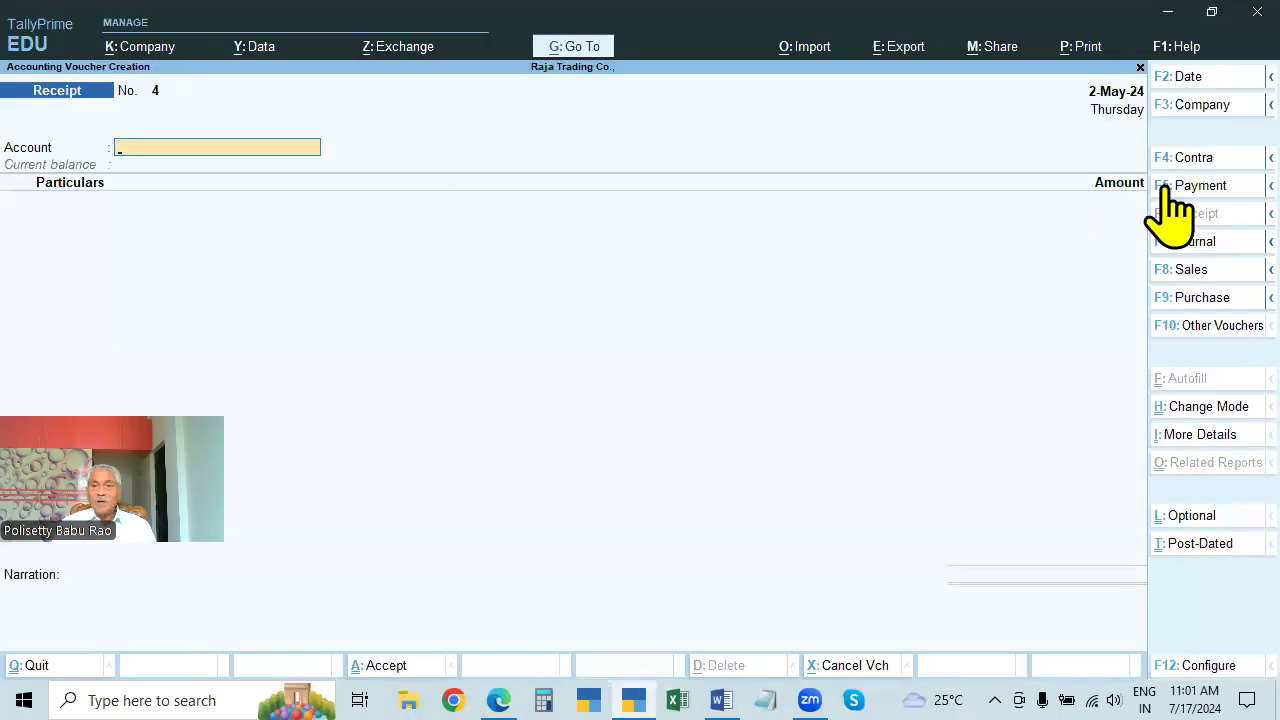
pyautogui.click(1190, 187)
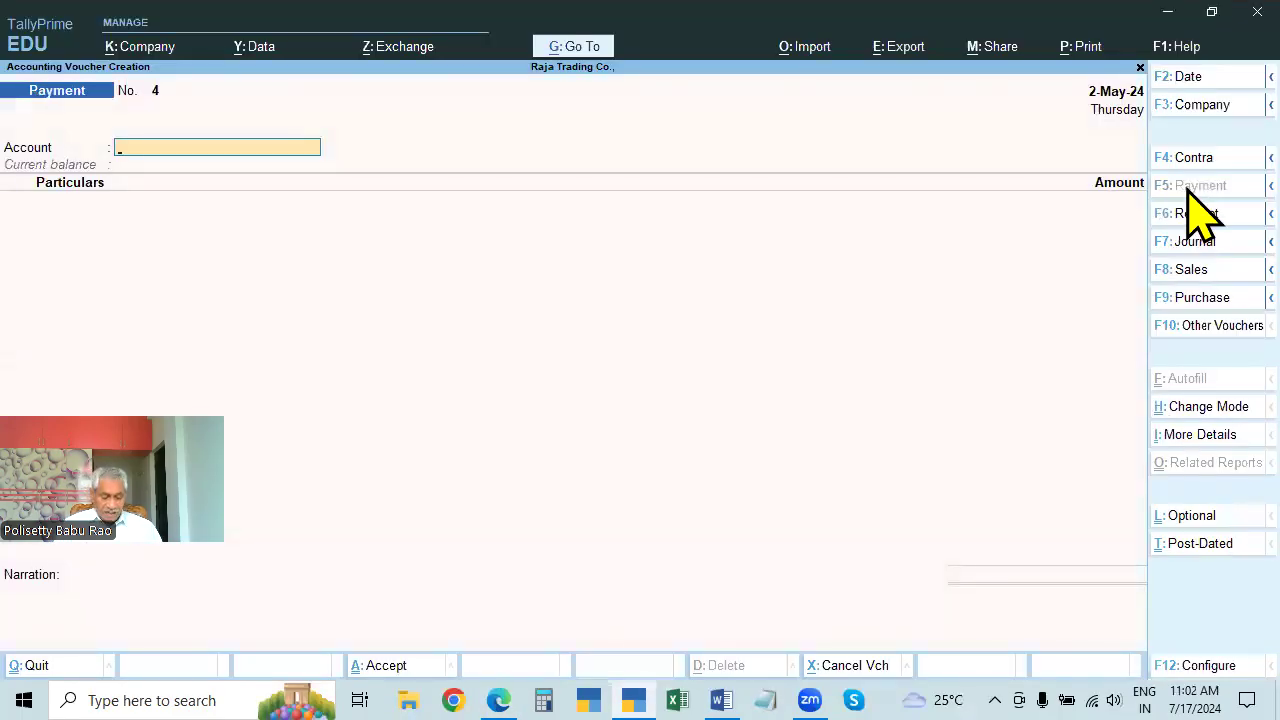
pyautogui.write('BANK')
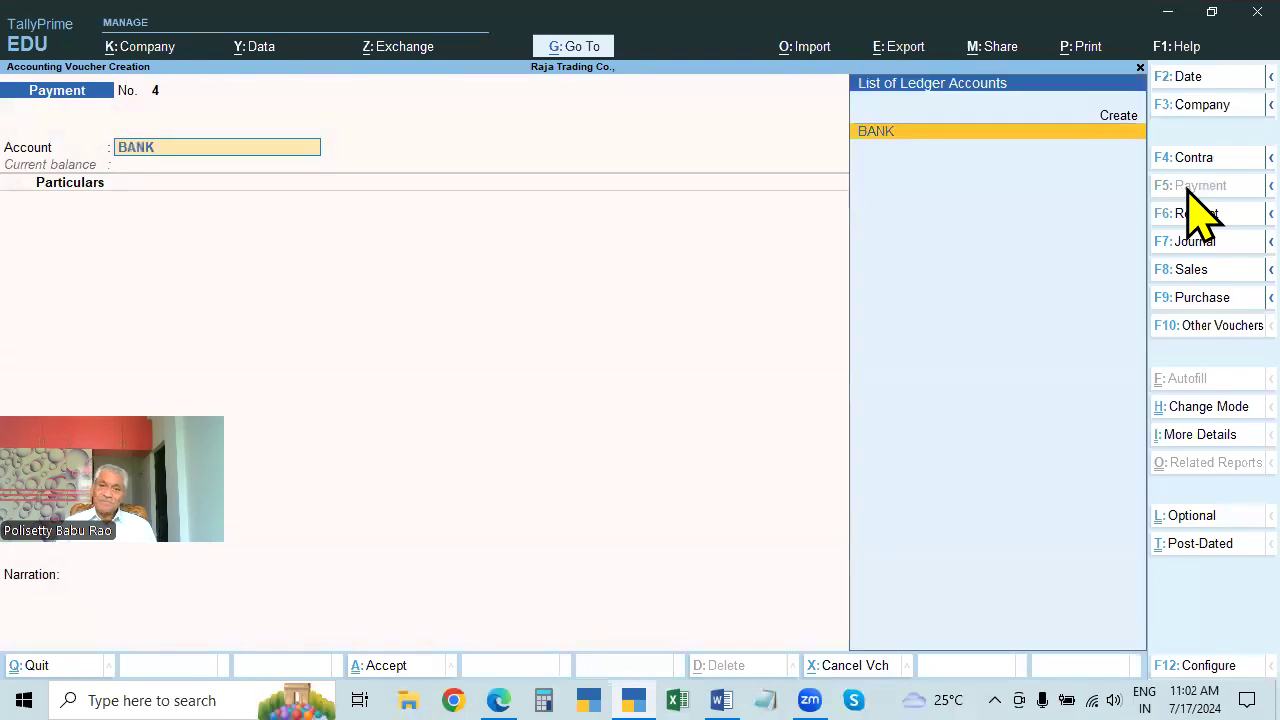
pyautogui.press('Return')
# Check the cheque payment to Swati Traders in the PDF and enter Swathi Traders with an amount of 20,000 in the payment voucher.
pyautogui.hotkey('alt', 'Tab')
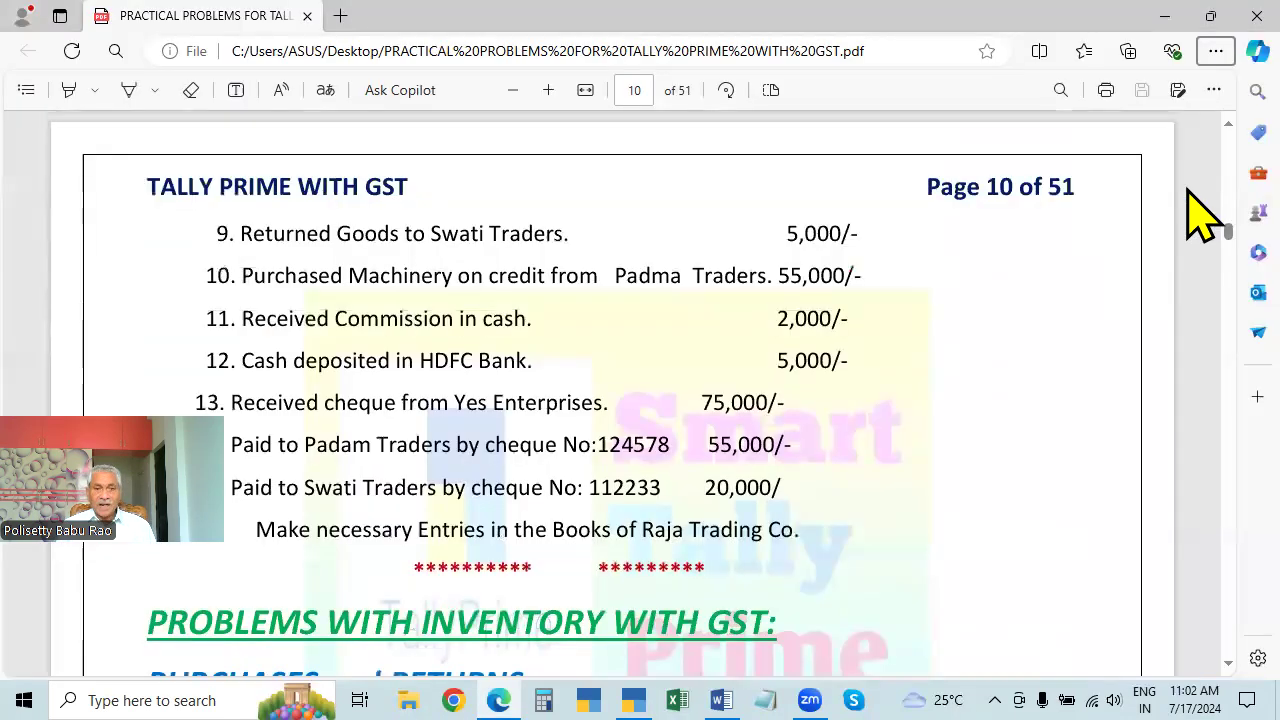
pyautogui.hotkey('alt', 'Tab')
pyautogui.write('SW')
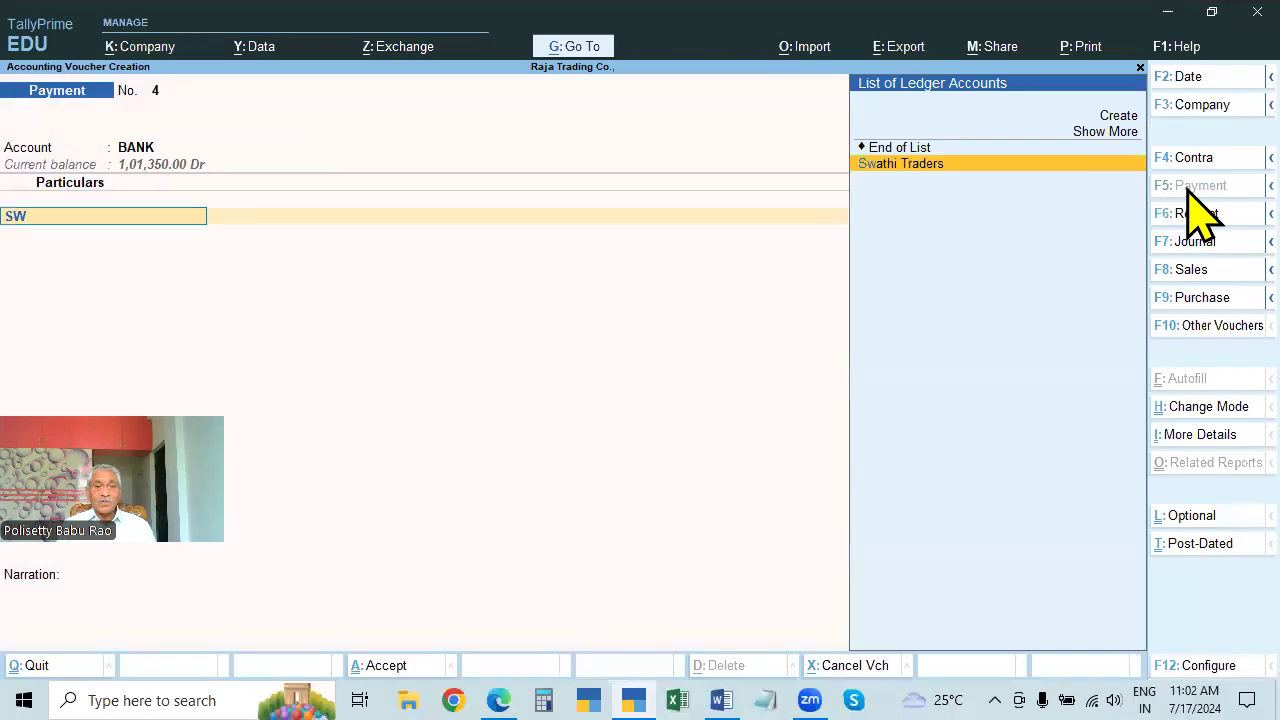
pyautogui.press('Return')
pyautogui.hotkey('alt', 'Tab')
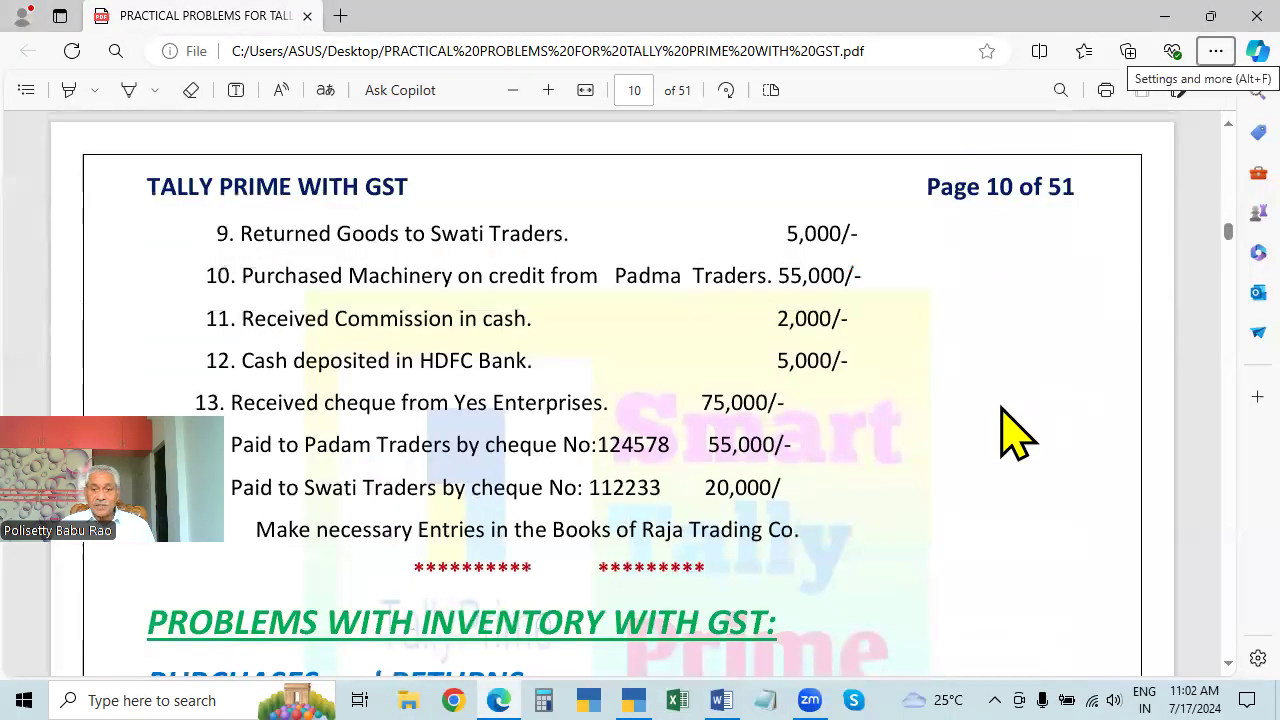
pyautogui.hotkey('alt', 'Tab')
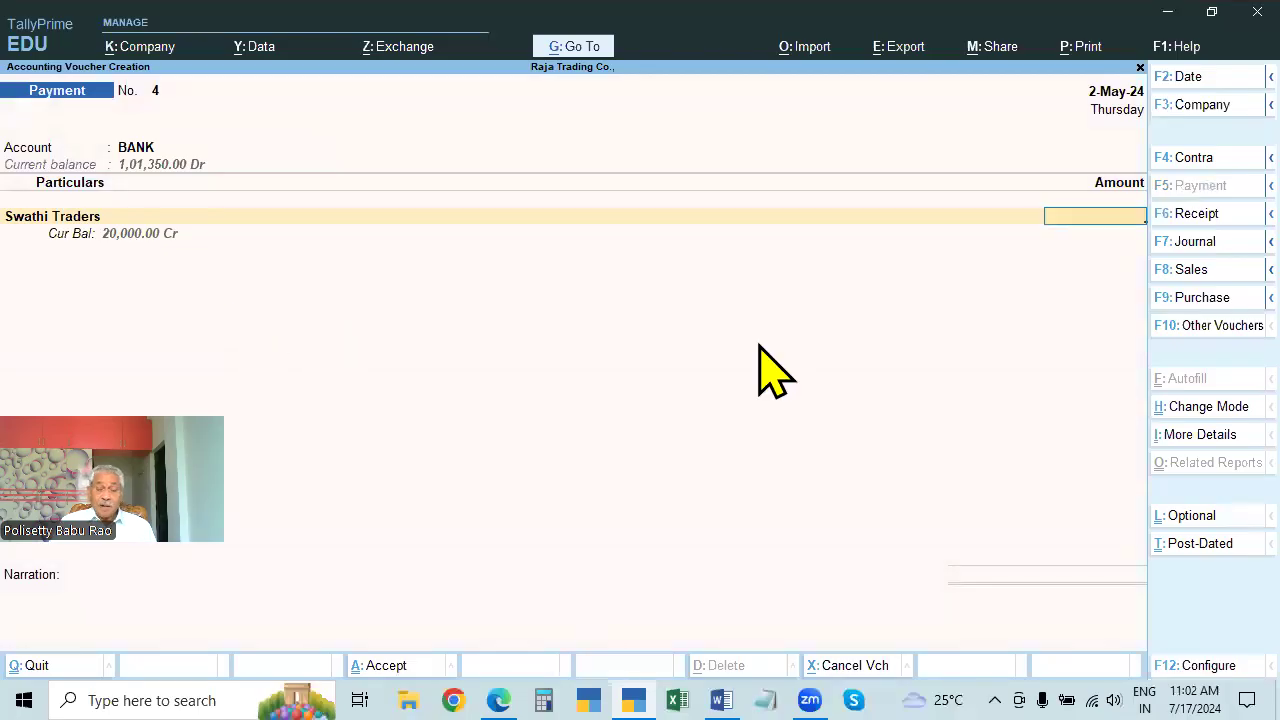
pyautogui.hotkey('alt', 'Tab')
pyautogui.hotkey('alt', 'Tab')
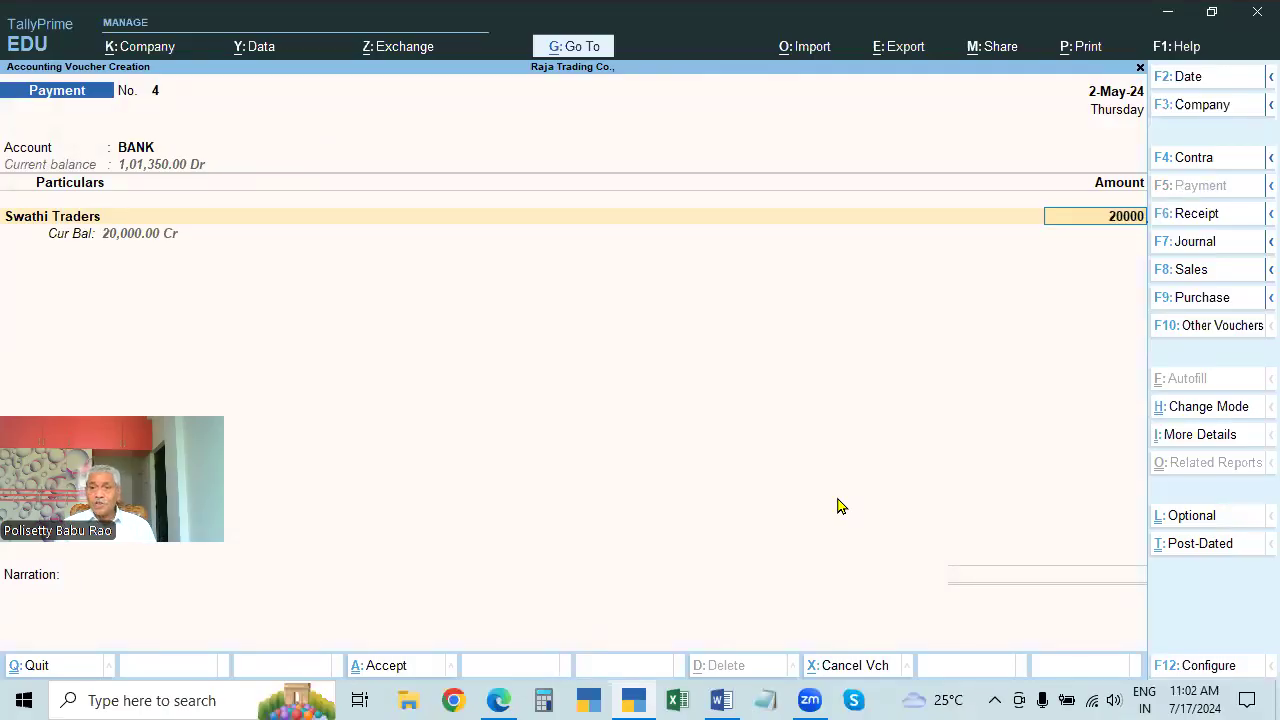
pyautogui.press('Return')
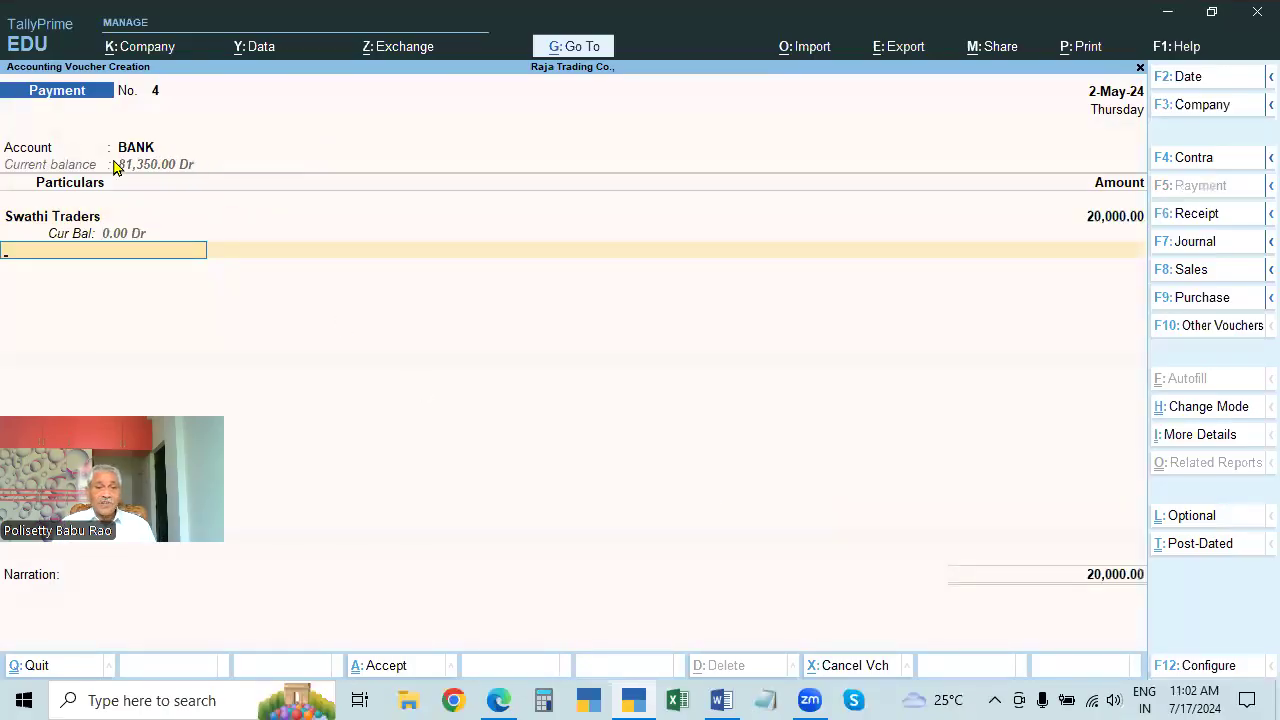
# Try an amount of 10,000 for Swathi Traders and set it back to 20,000.
pyautogui.click(1114, 220)
pyautogui.write('10000')
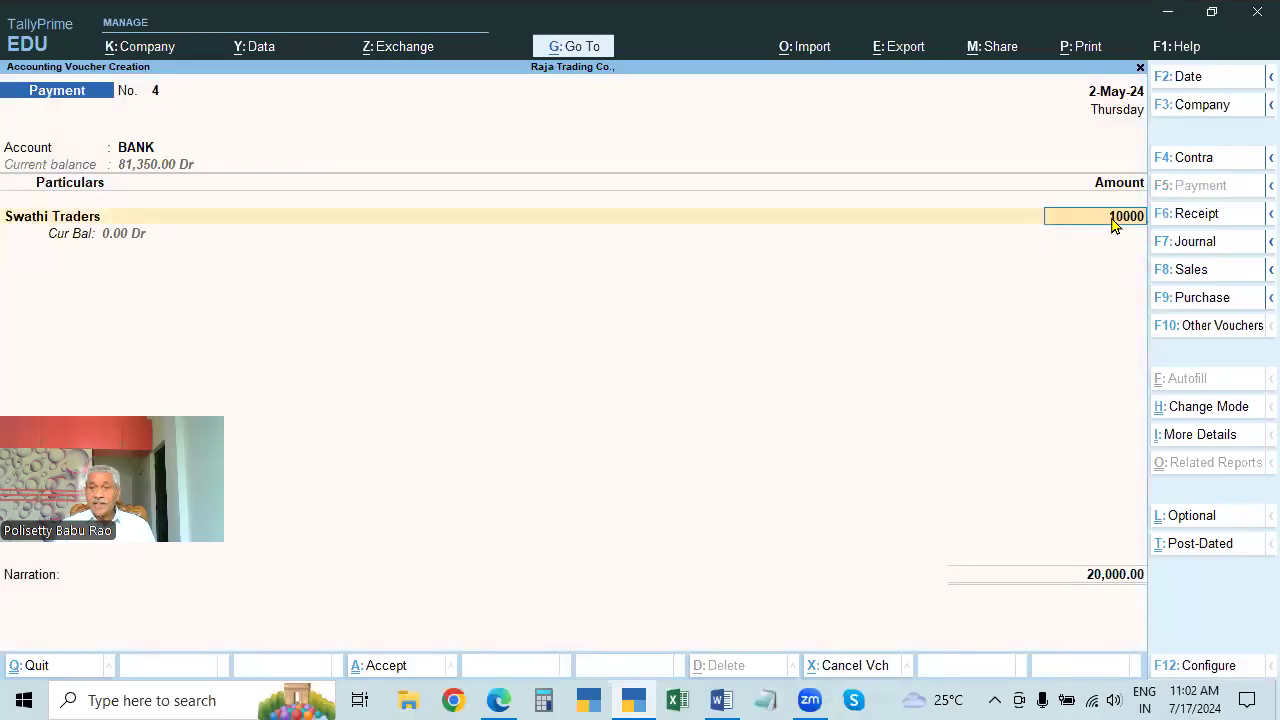
pyautogui.press('Return')
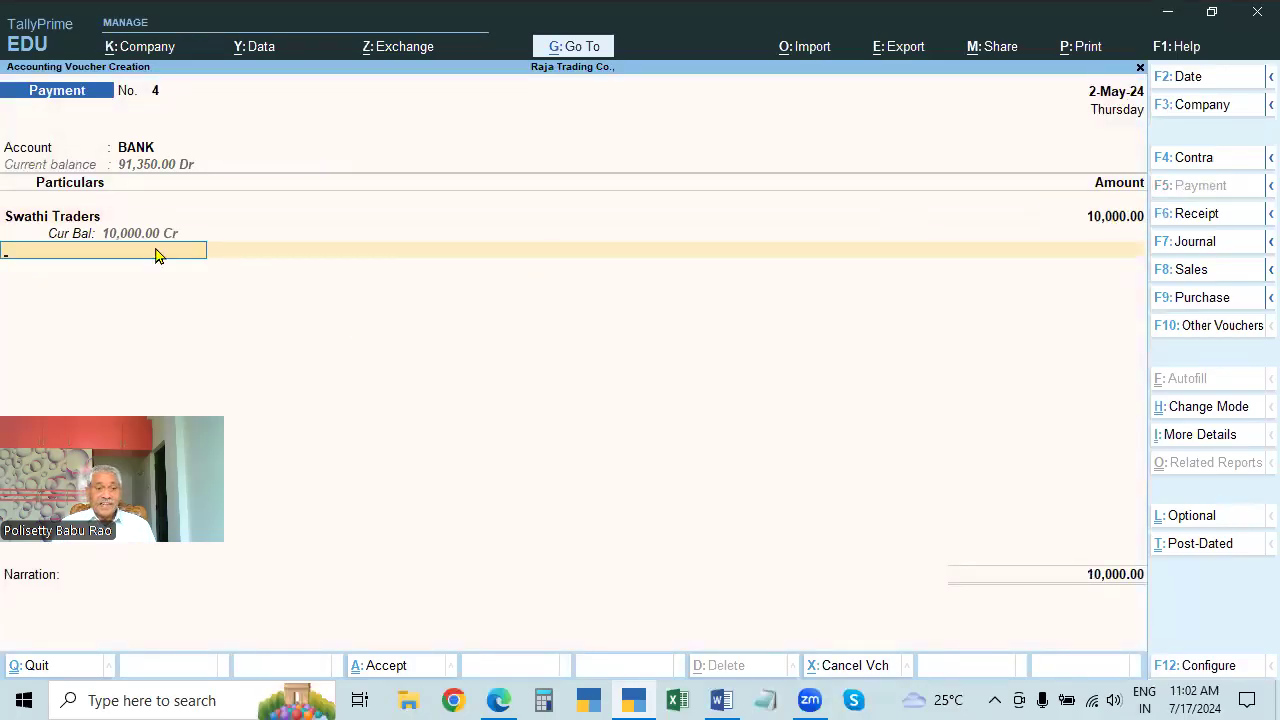
pyautogui.click(1118, 220)
pyautogui.write('2')
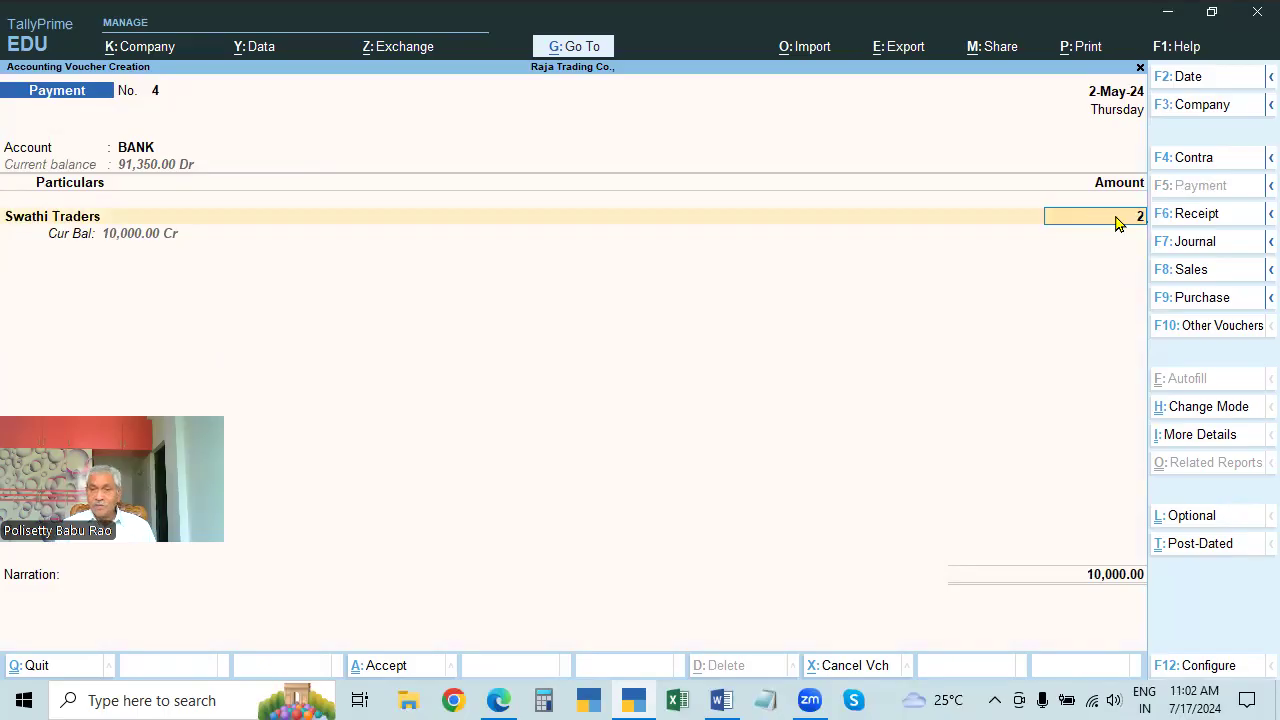
pyautogui.write('0,000')
pyautogui.press('Return')
# Complete the bank allocation as a Cheque with range Not Applicable, instrument number 112233 from the PDF and instrument date 2-May-24.
pyautogui.press('Return')
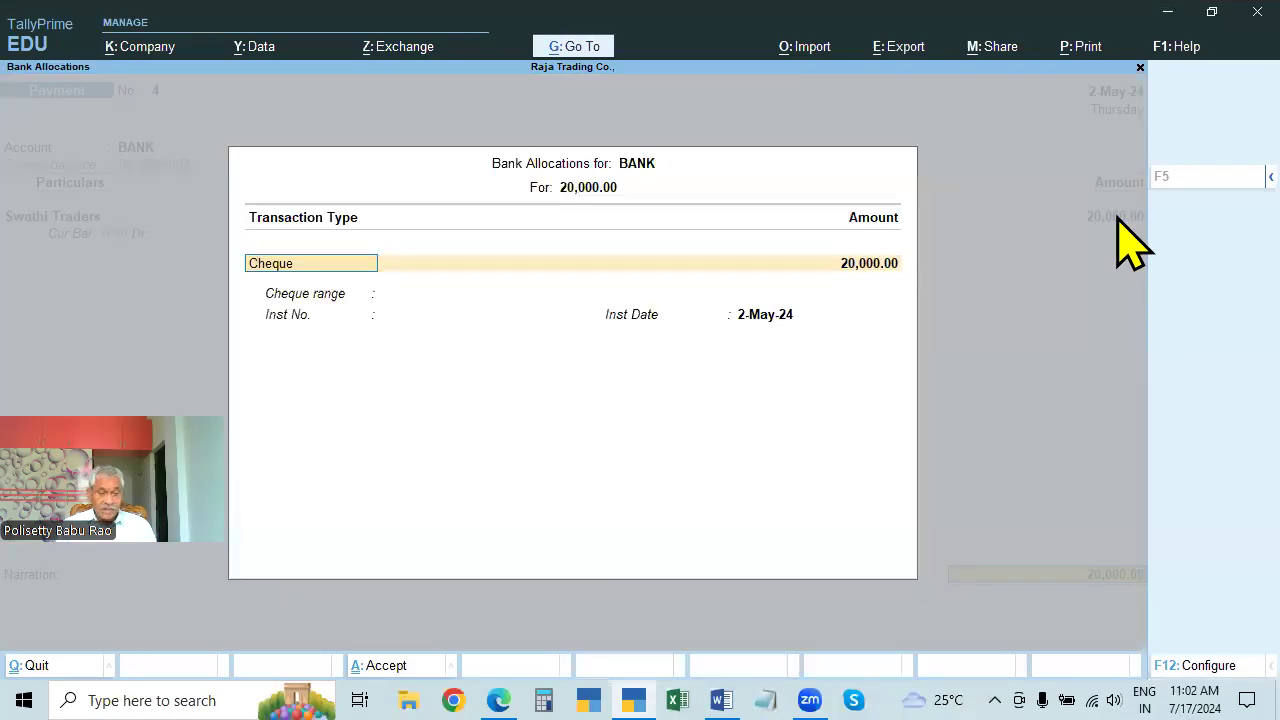
pyautogui.hotkey('alt', 'Tab')
pyautogui.hotkey('alt', 'Tab')
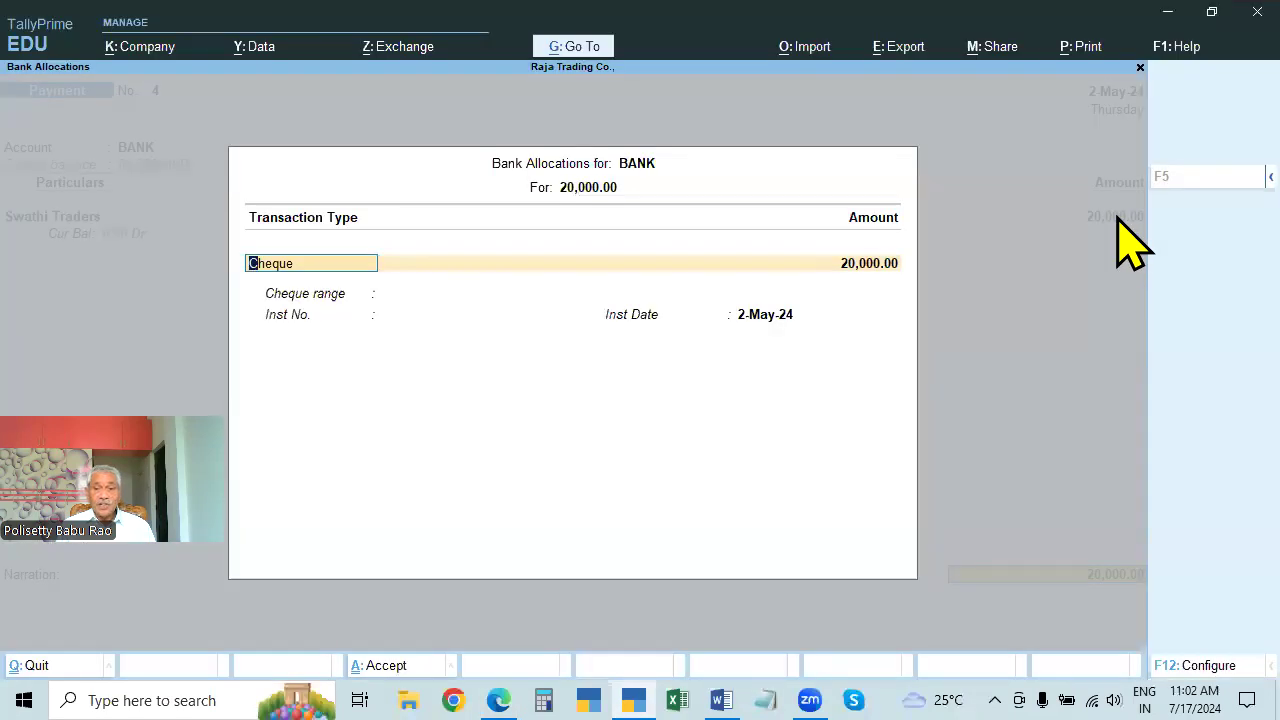
pyautogui.press('Return')
pyautogui.hotkey('alt', 'Tab')
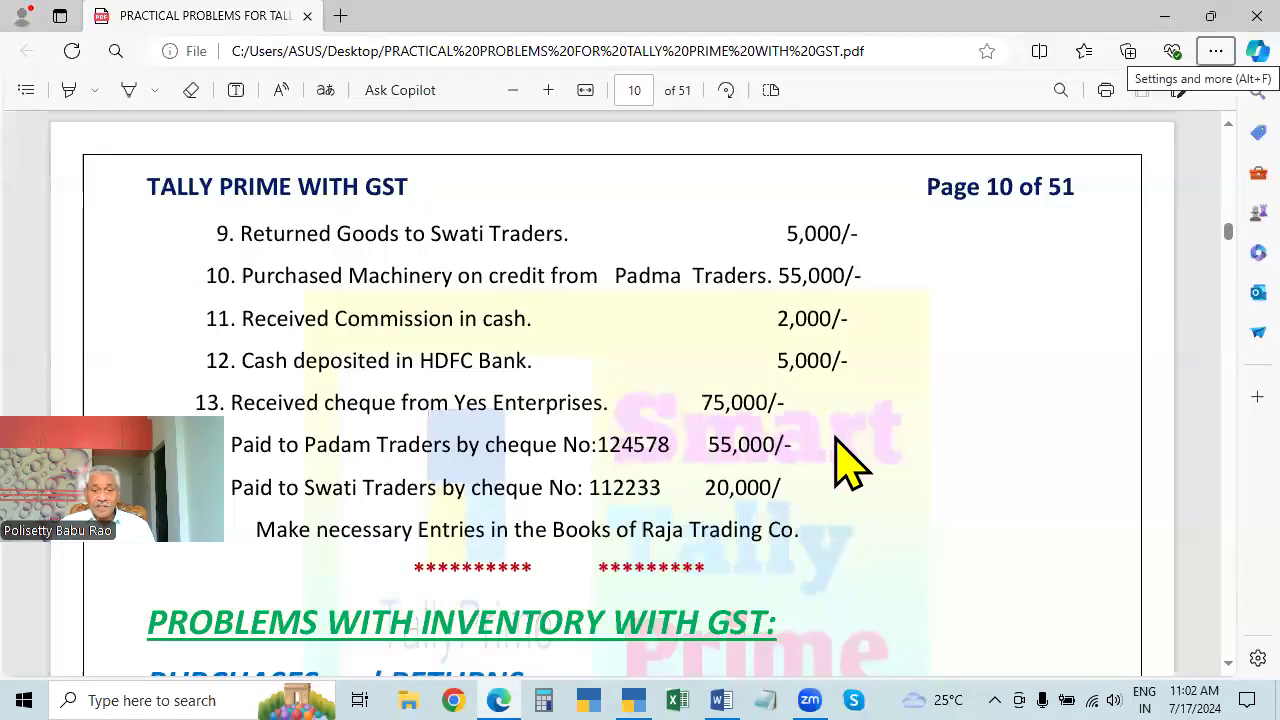
pyautogui.hotkey('alt', 'Tab')
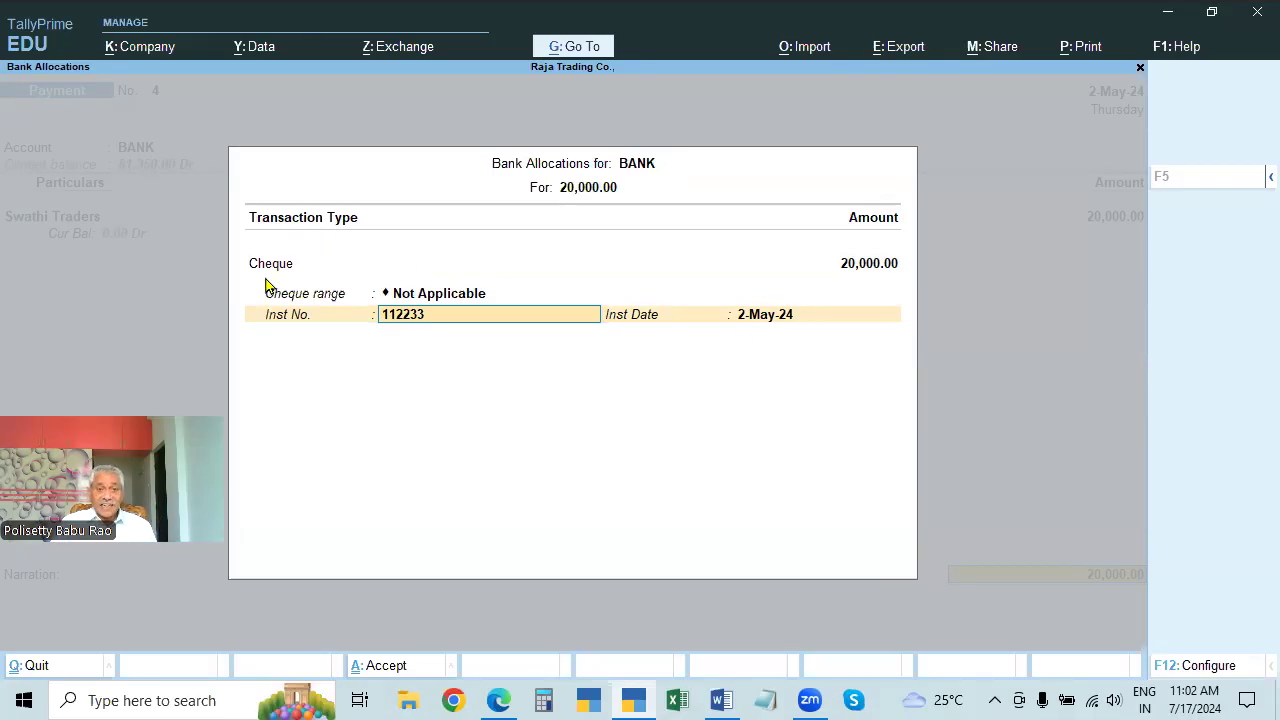
pyautogui.press('Return')
pyautogui.press('Return')
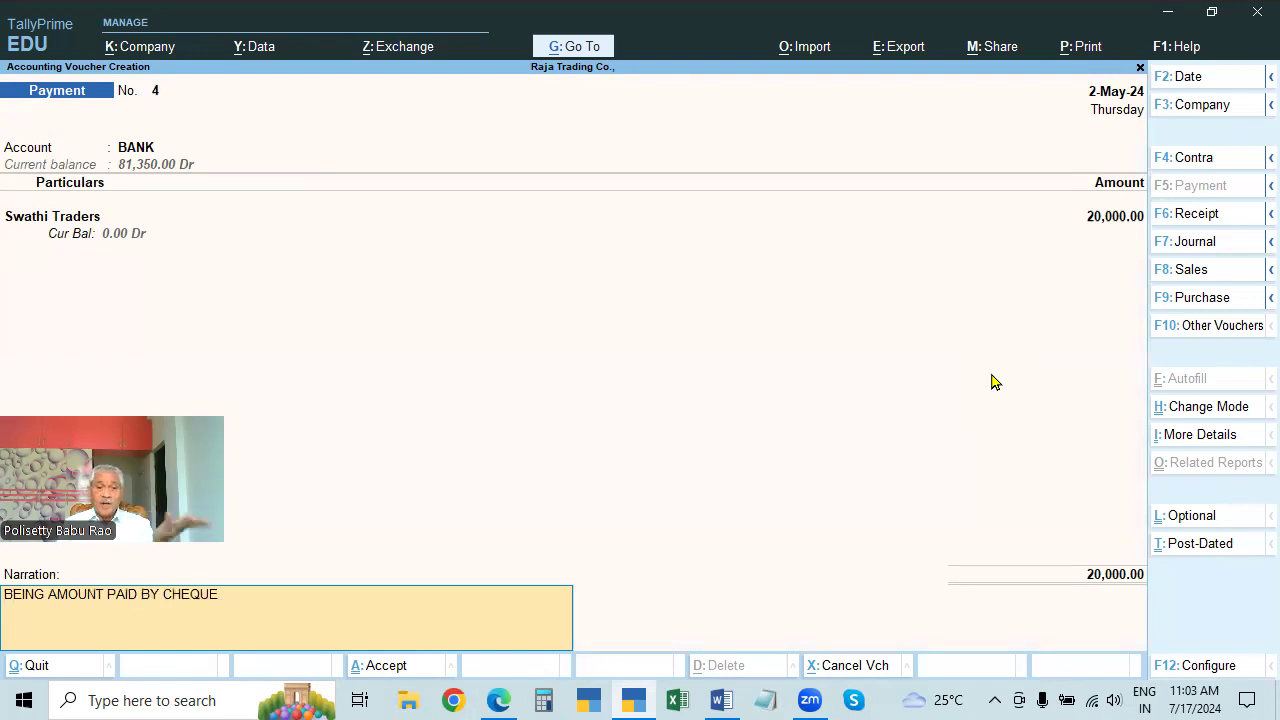
# Enter the narration BEING AMOUNT PAID BY CHEQUE, save the payment voucher and check the PDF for remaining transactions.
pyautogui.press('Return')
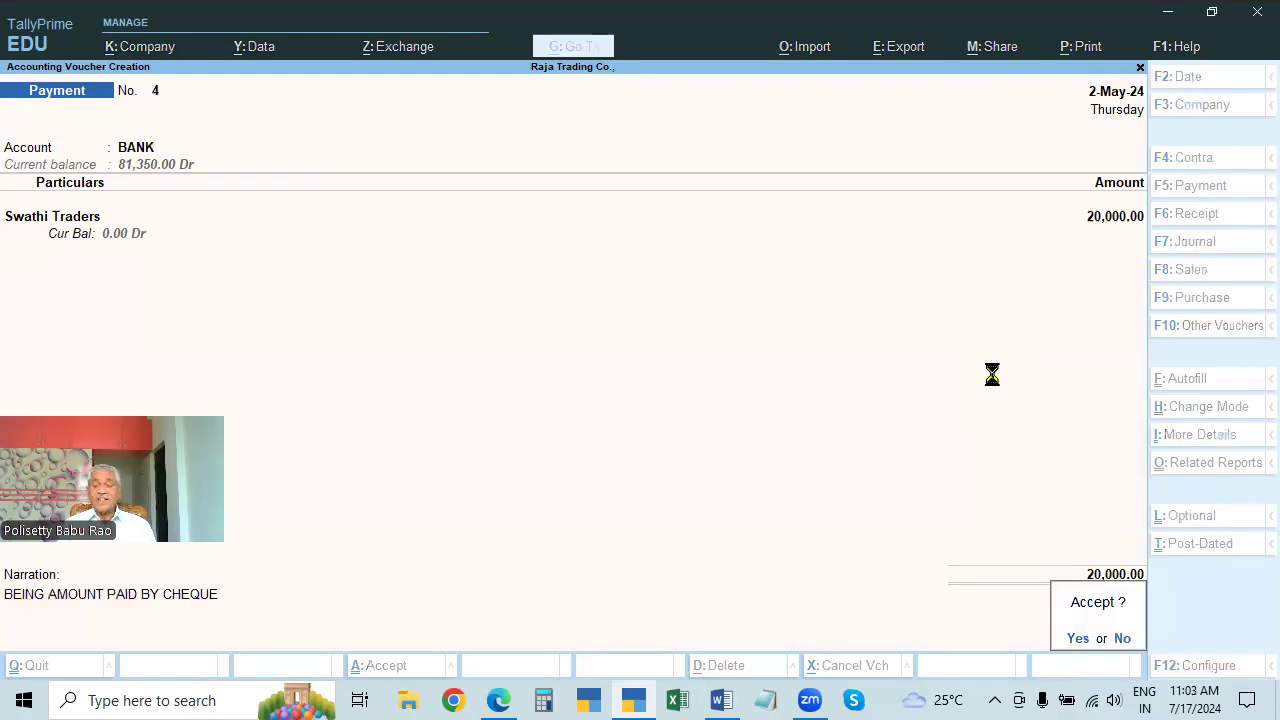
pyautogui.hotkey('alt', 'Tab')
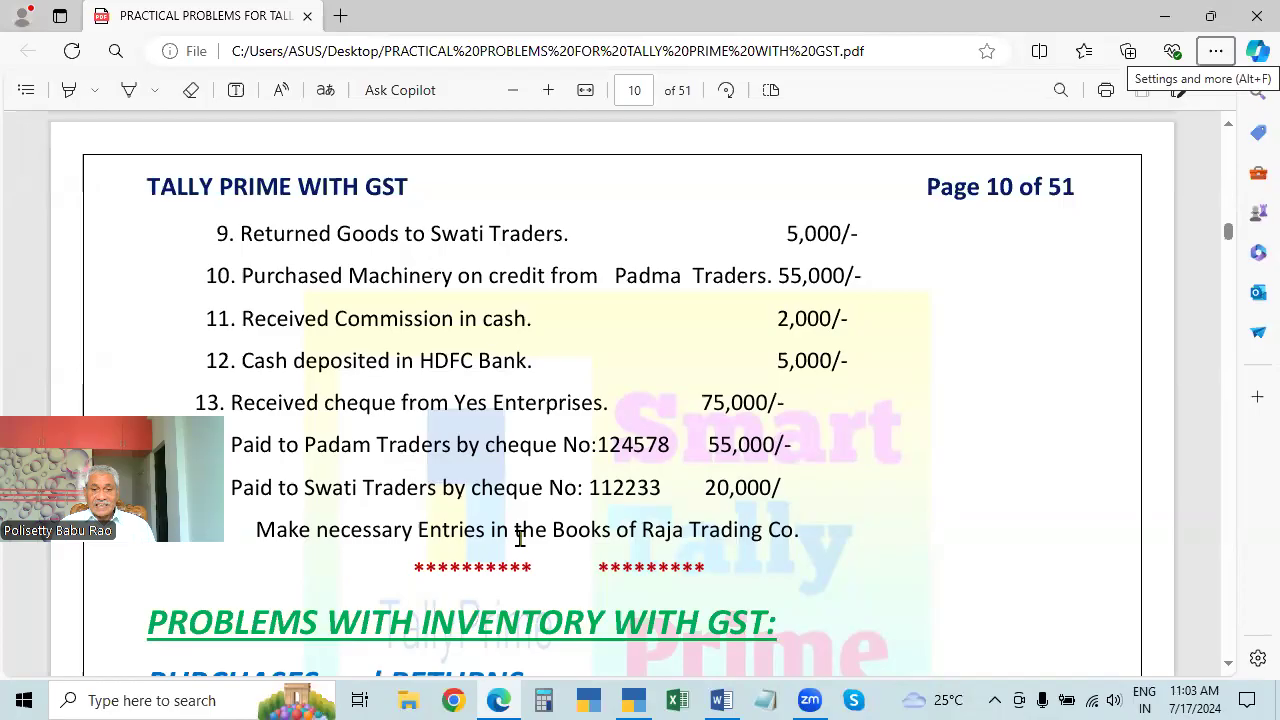
pyautogui.hotkey('alt', 'Tab')
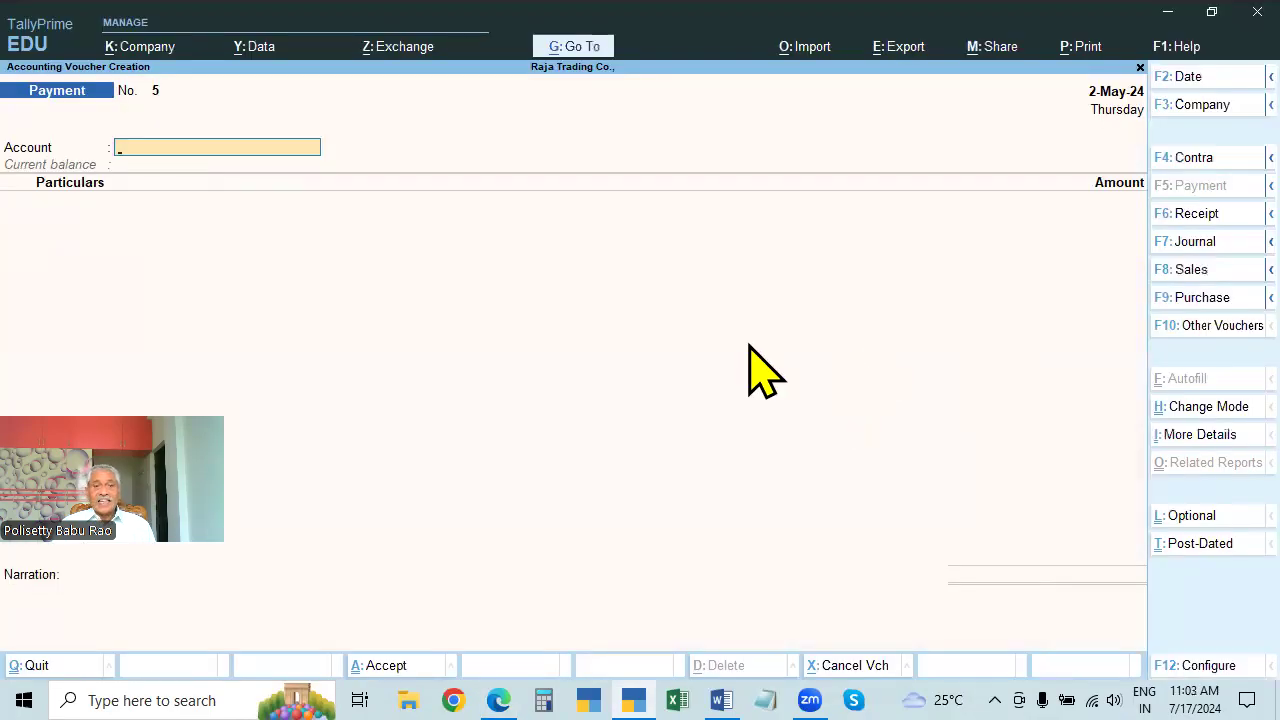
# Leave voucher entry, open the Day Book for 2-May-24 and compare its entries with the transactions in the PDF.
pyautogui.press('Escape')
pyautogui.press('Down')
pyautogui.press('Return')
pyautogui.press('Escape')
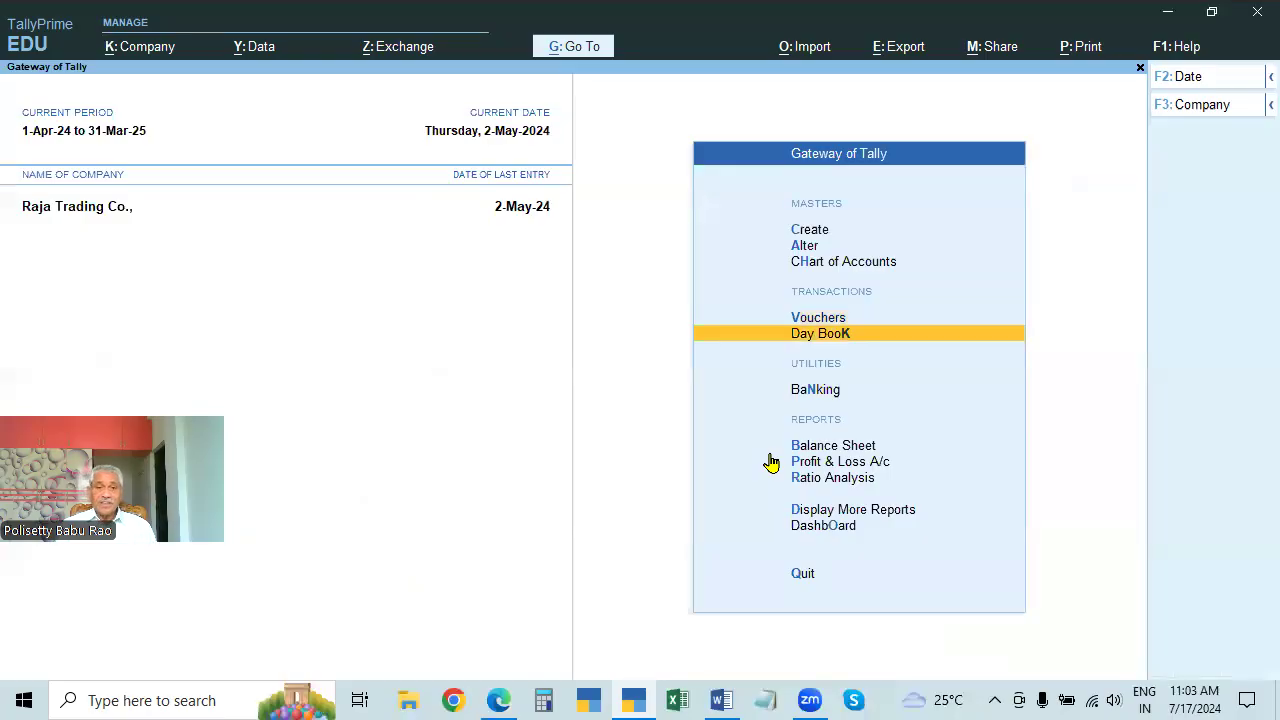
pyautogui.press('Return')
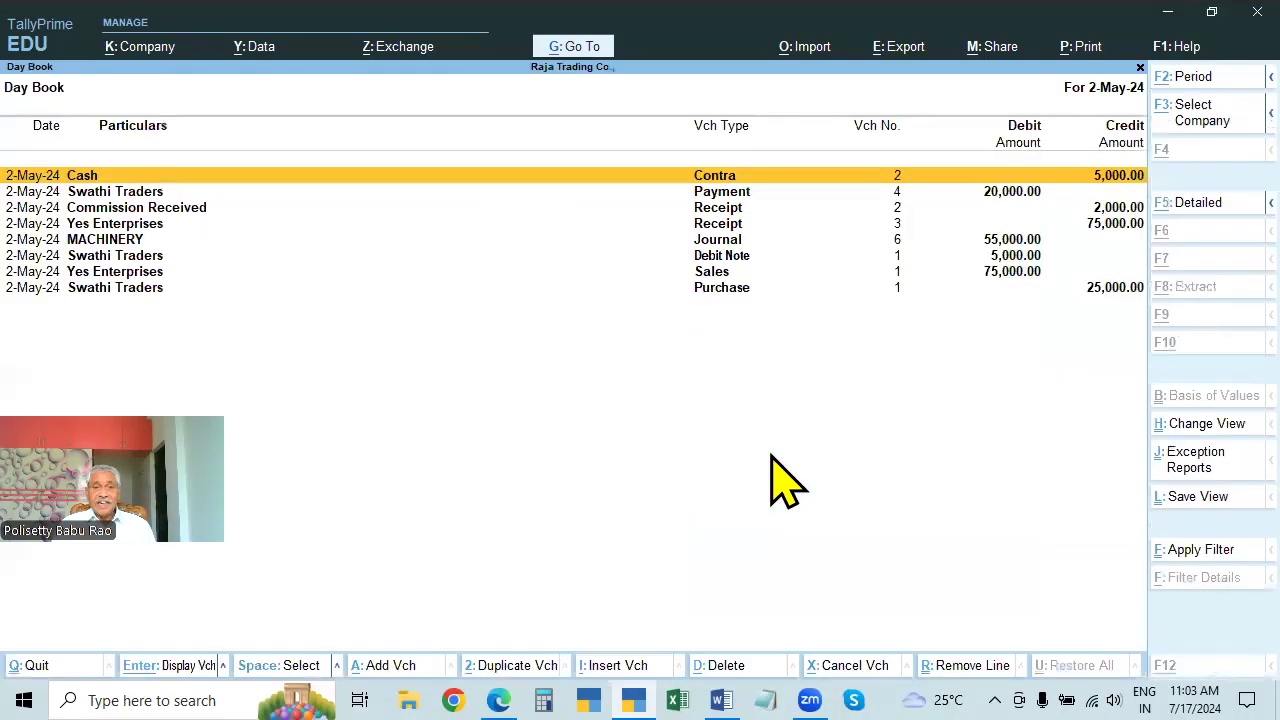
pyautogui.hotkey('alt', 'Tab')
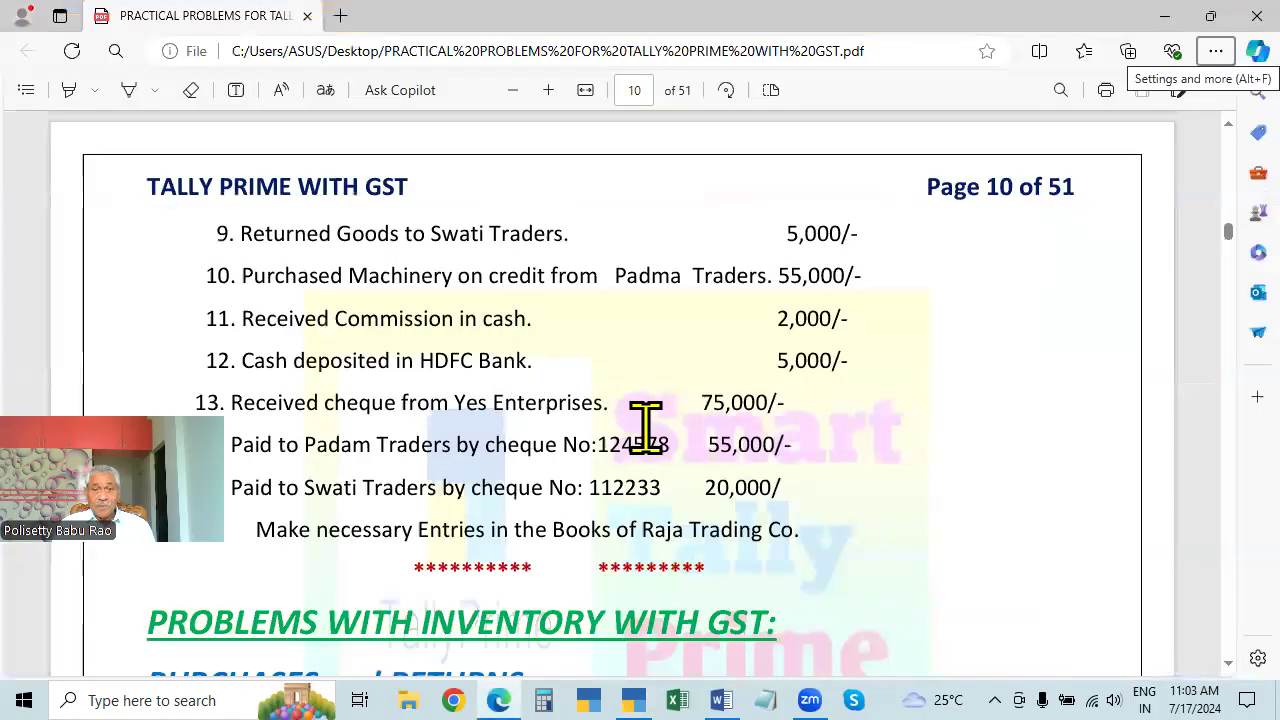
pyautogui.hotkey('alt', 'Tab')
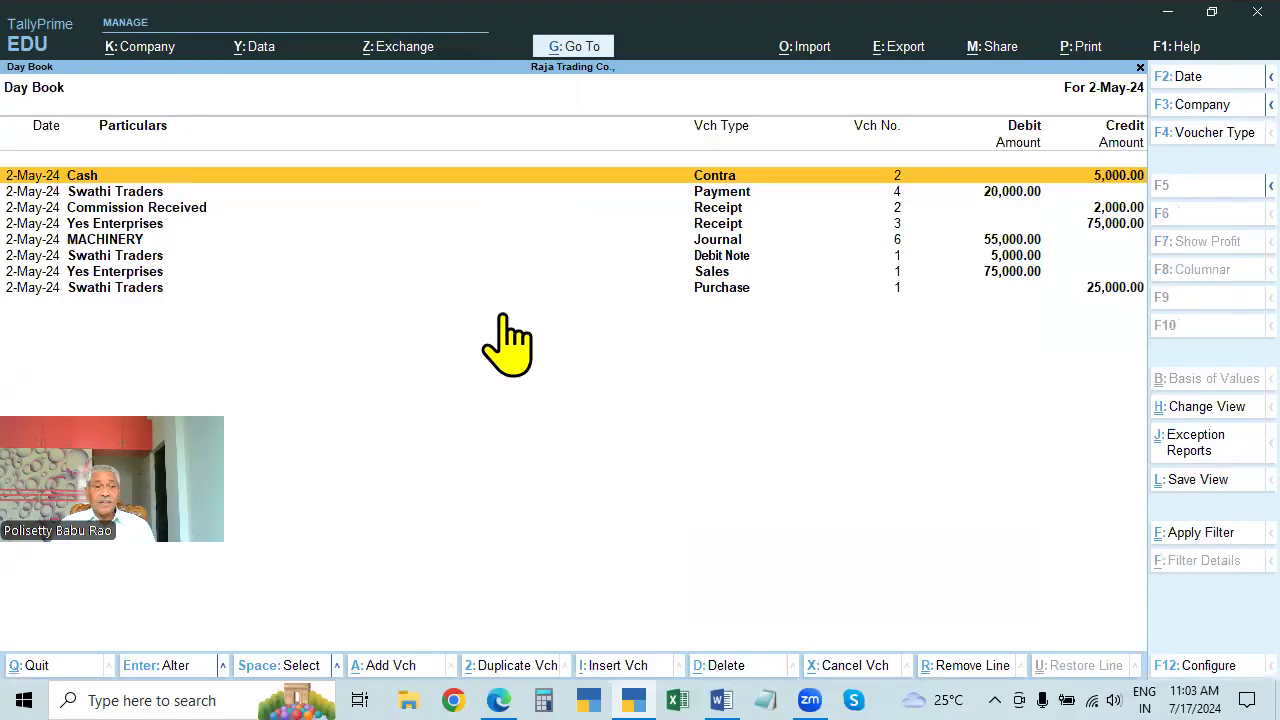
# Set the Day Book period to 1-May-24 through 2-May-24.
pyautogui.press('F2')
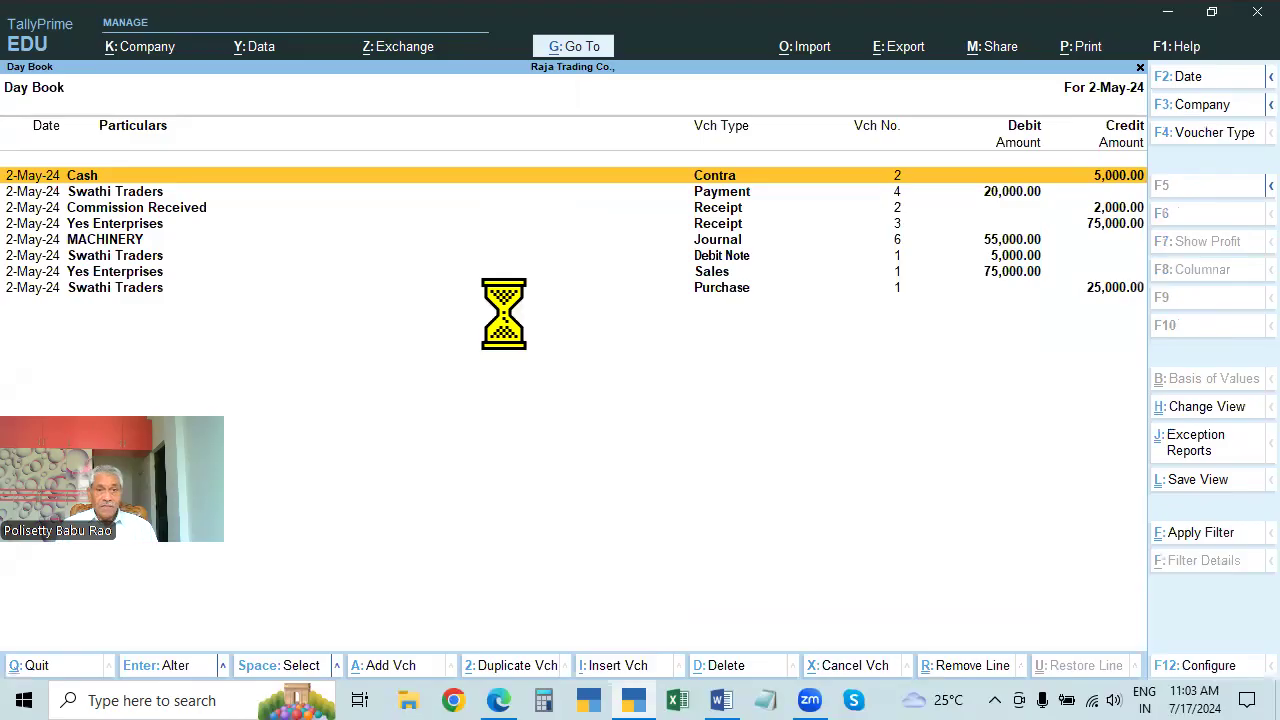
pyautogui.press('Return')
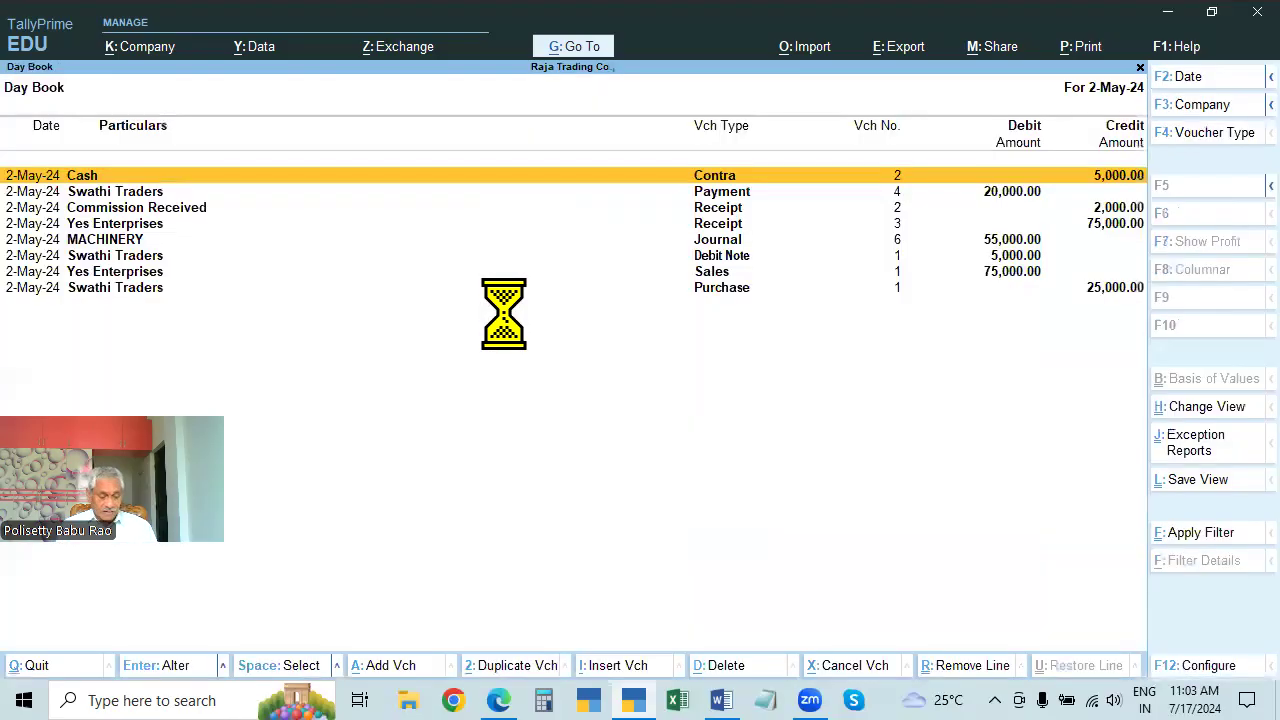
pyautogui.hotkey('alt', 'F2')
pyautogui.write('1.')
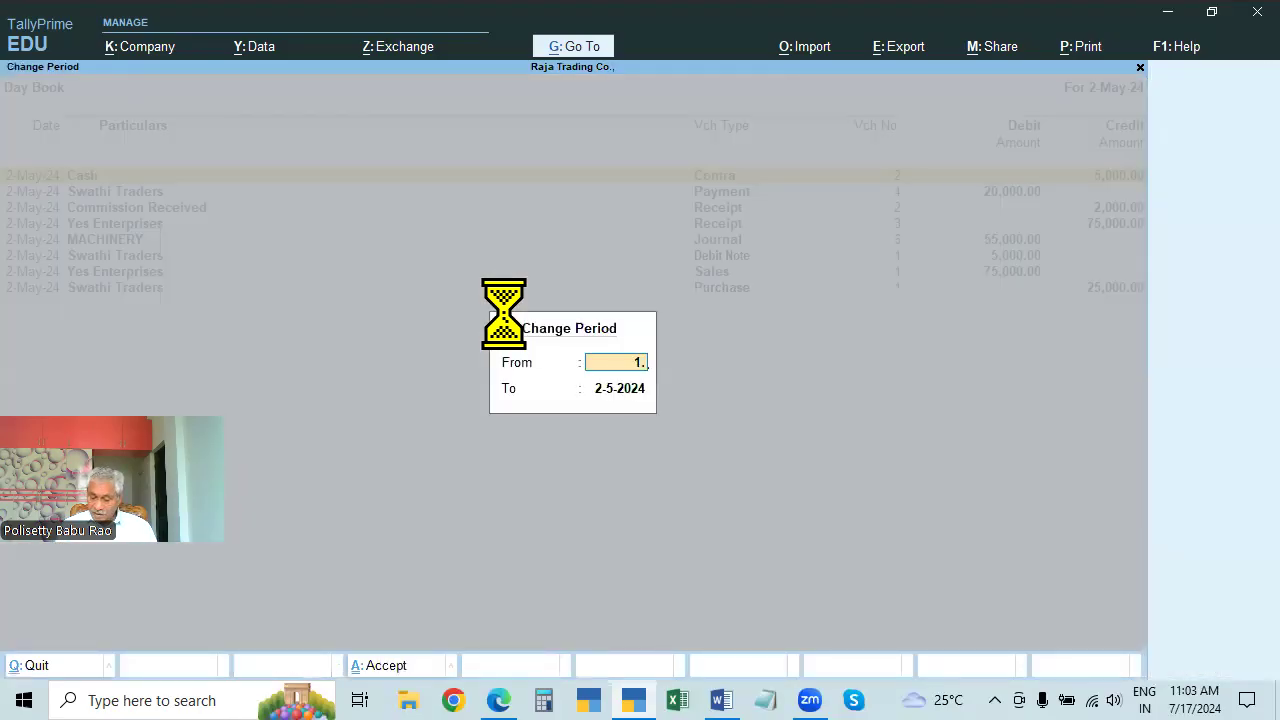
pyautogui.write('5')
pyautogui.press('Return')
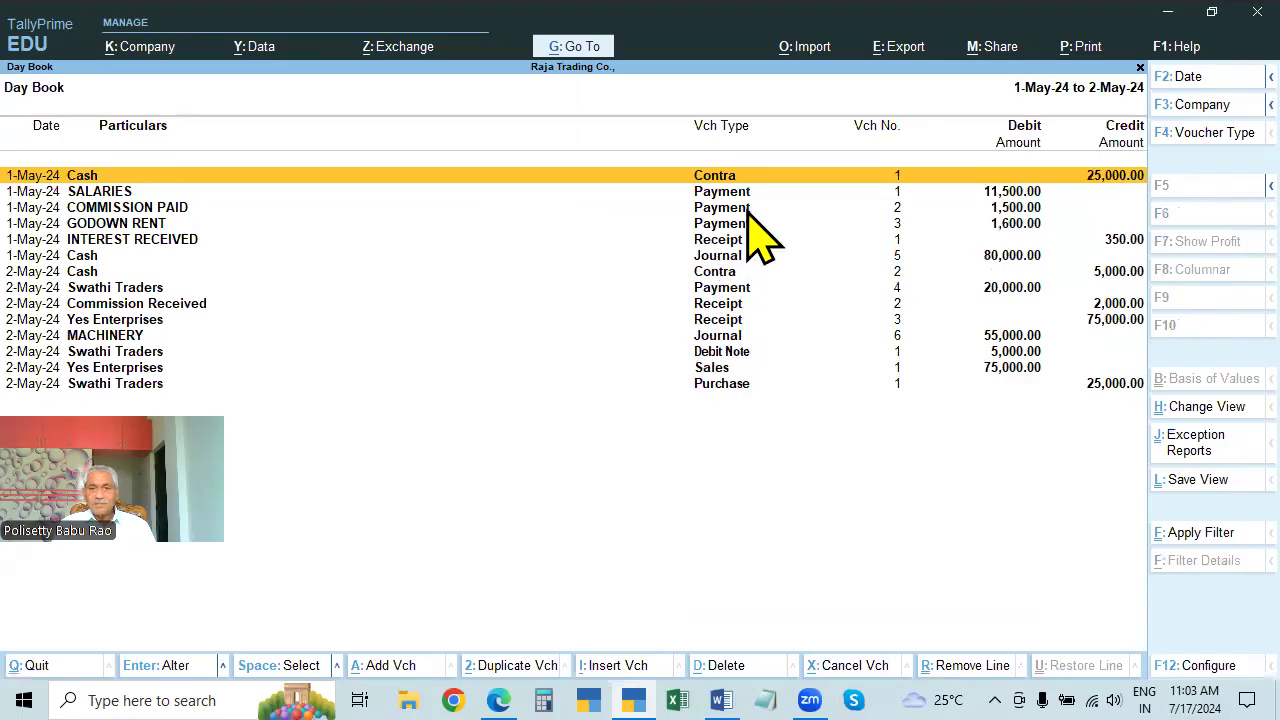
# Examine the Yes Enterprises sales and Swathi Traders purchase entries in the Day Book and exit the report.
pyautogui.click(721, 387)
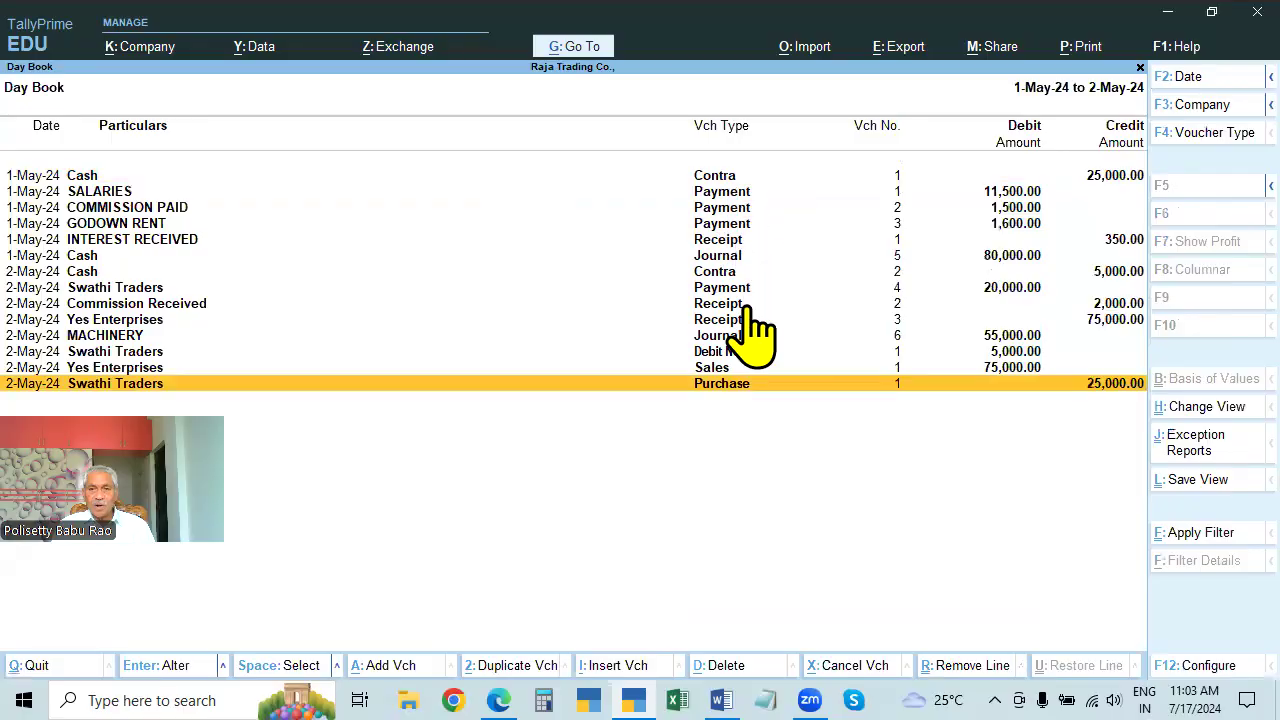
pyautogui.click(716, 367)
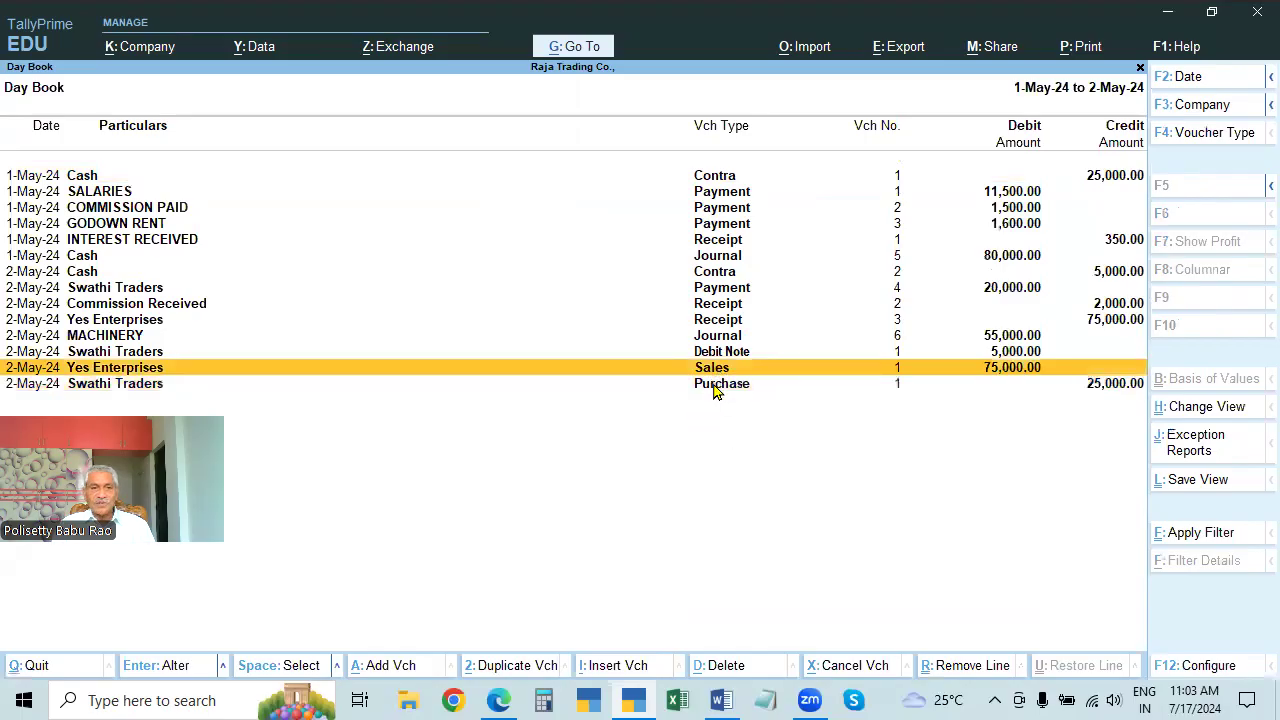
pyautogui.click(716, 386)
pyautogui.click(714, 368)
pyautogui.click(716, 384)
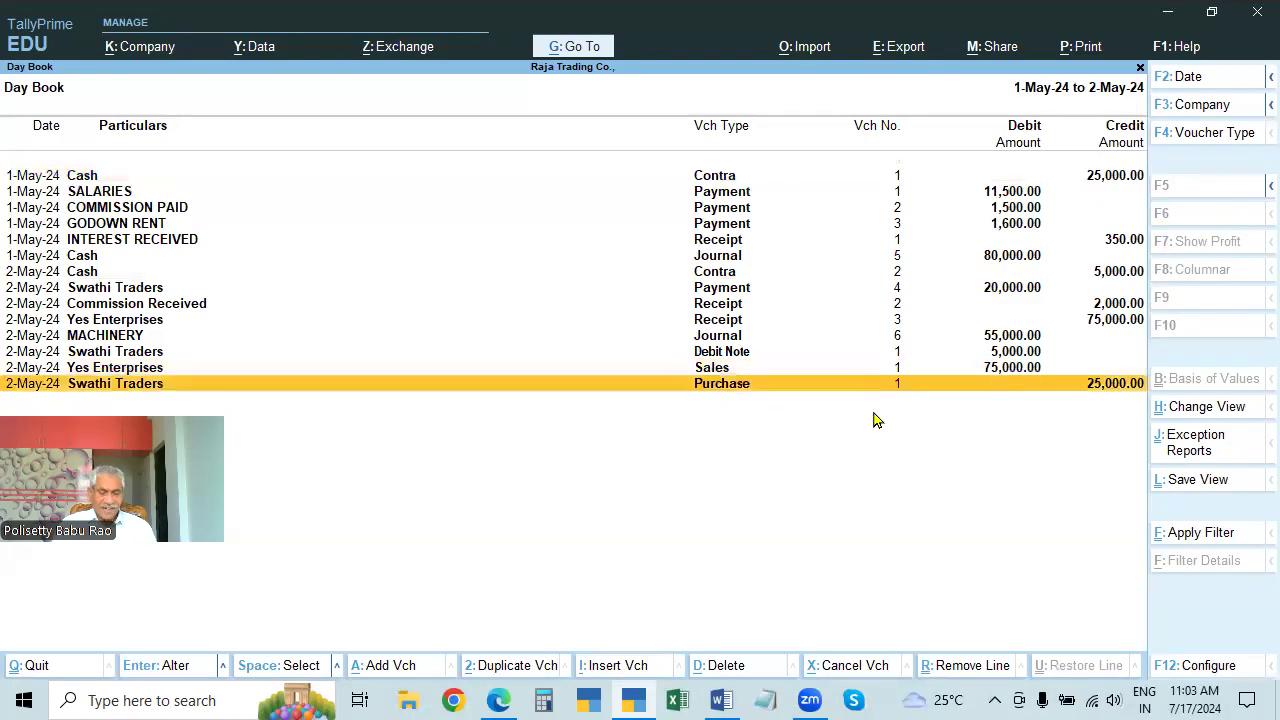
pyautogui.press('Escape')
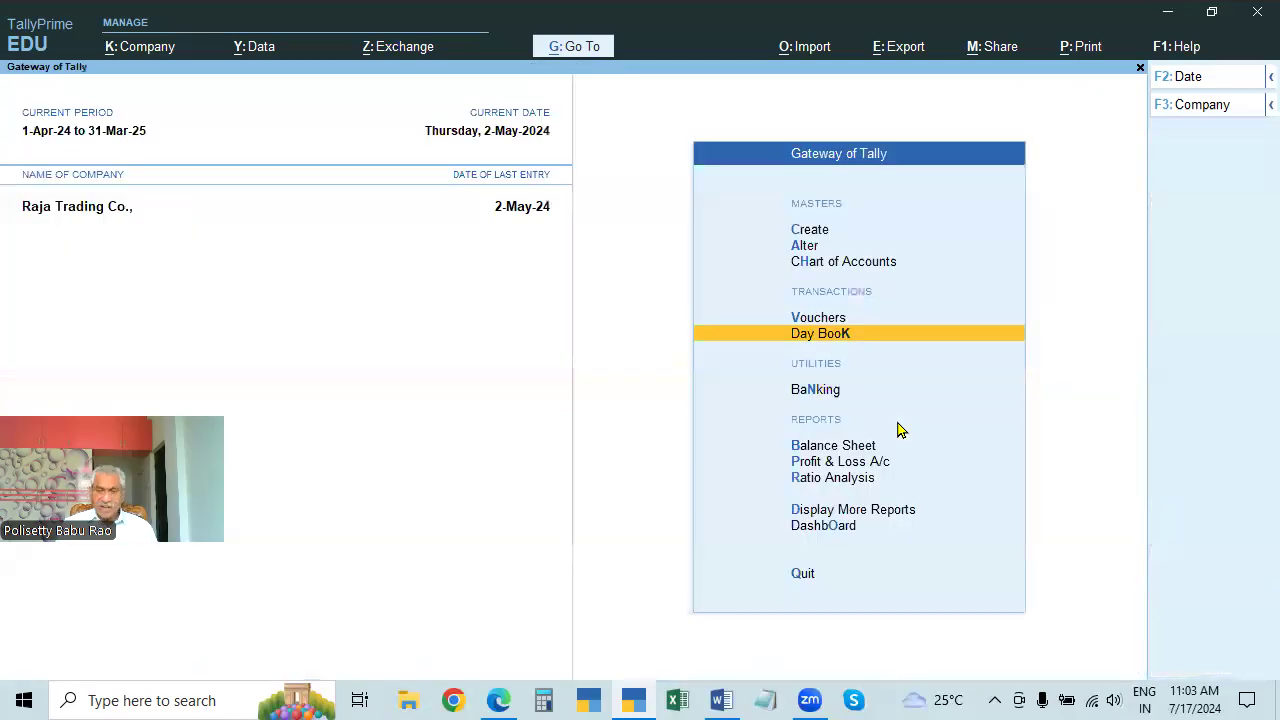
pyautogui.press('Escape')
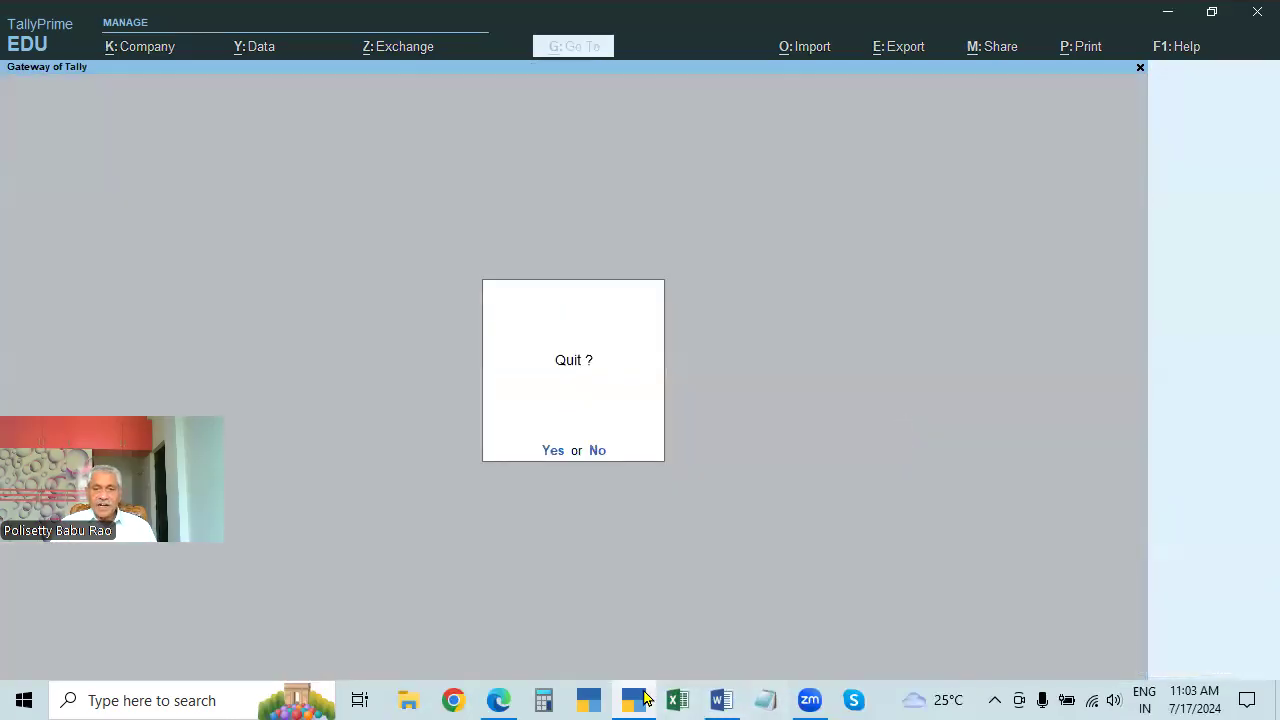
# Switch to the practice problems PDF and review the Keshava Enterprises transactions on pages 8 and 9.
pyautogui.click(499, 700)
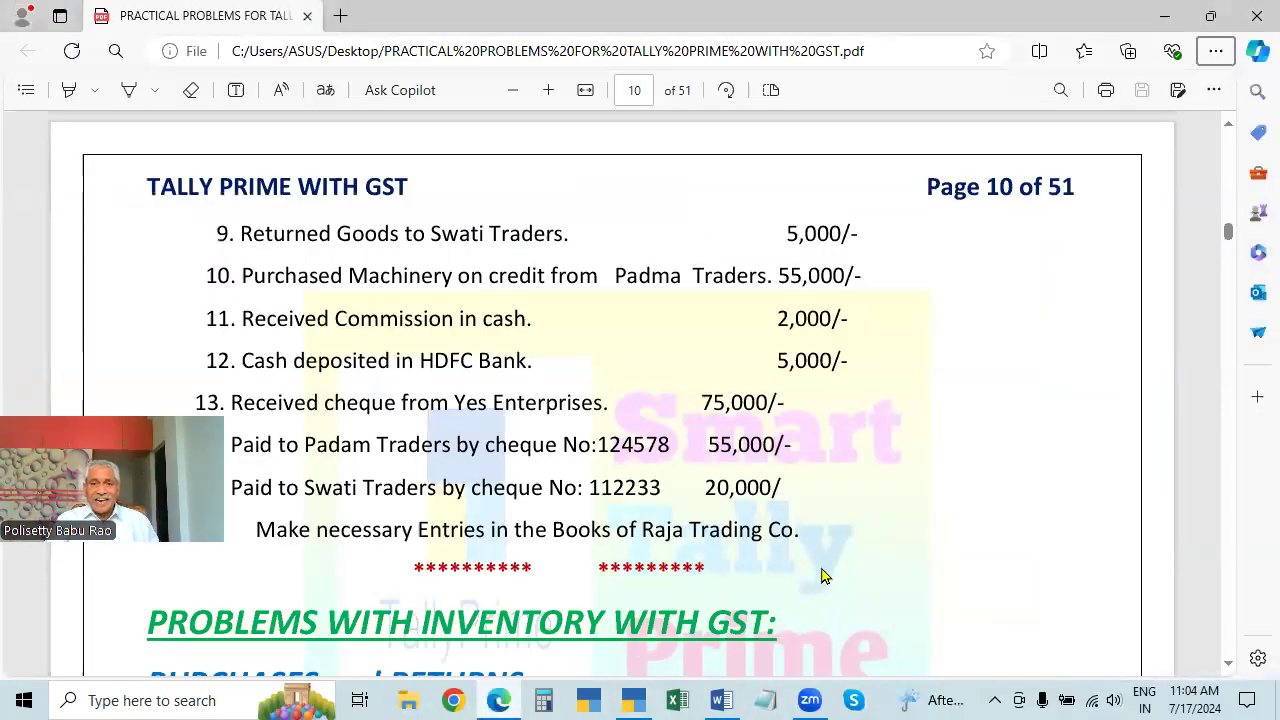
pyautogui.scroll(4, 821, 567)
pyautogui.scroll(5, 598, 477)
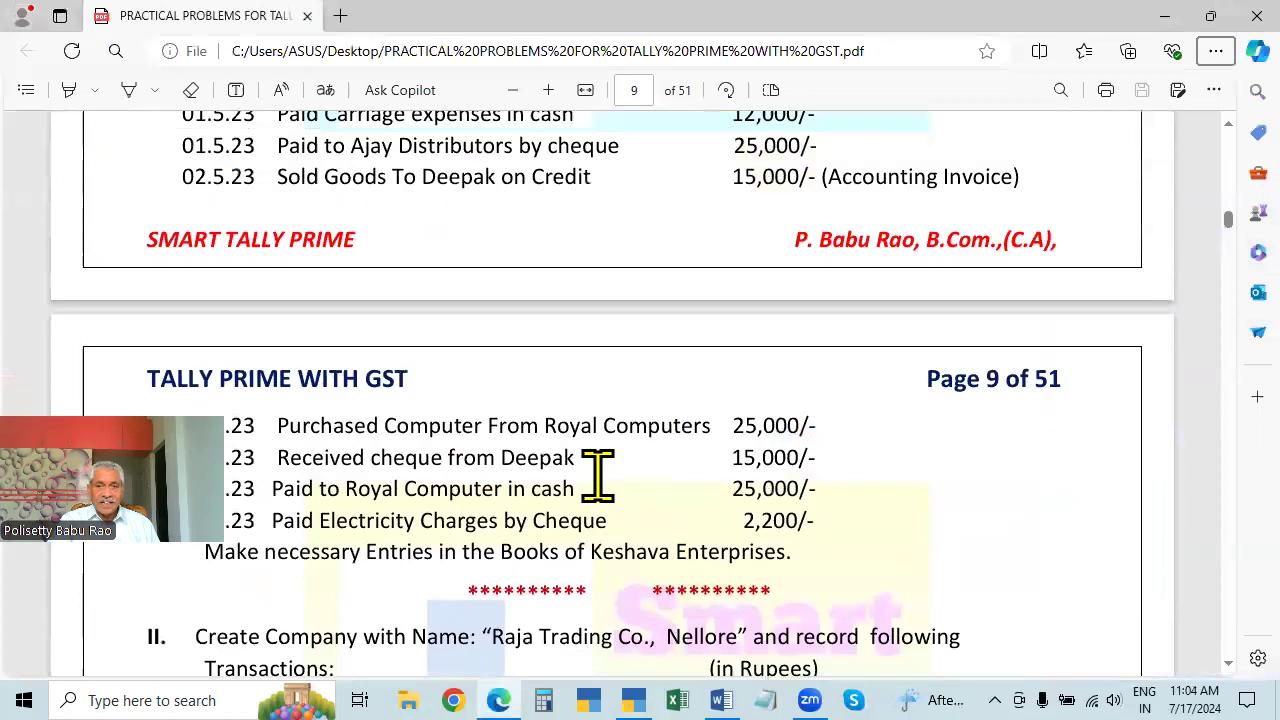
pyautogui.click(1223, 129)
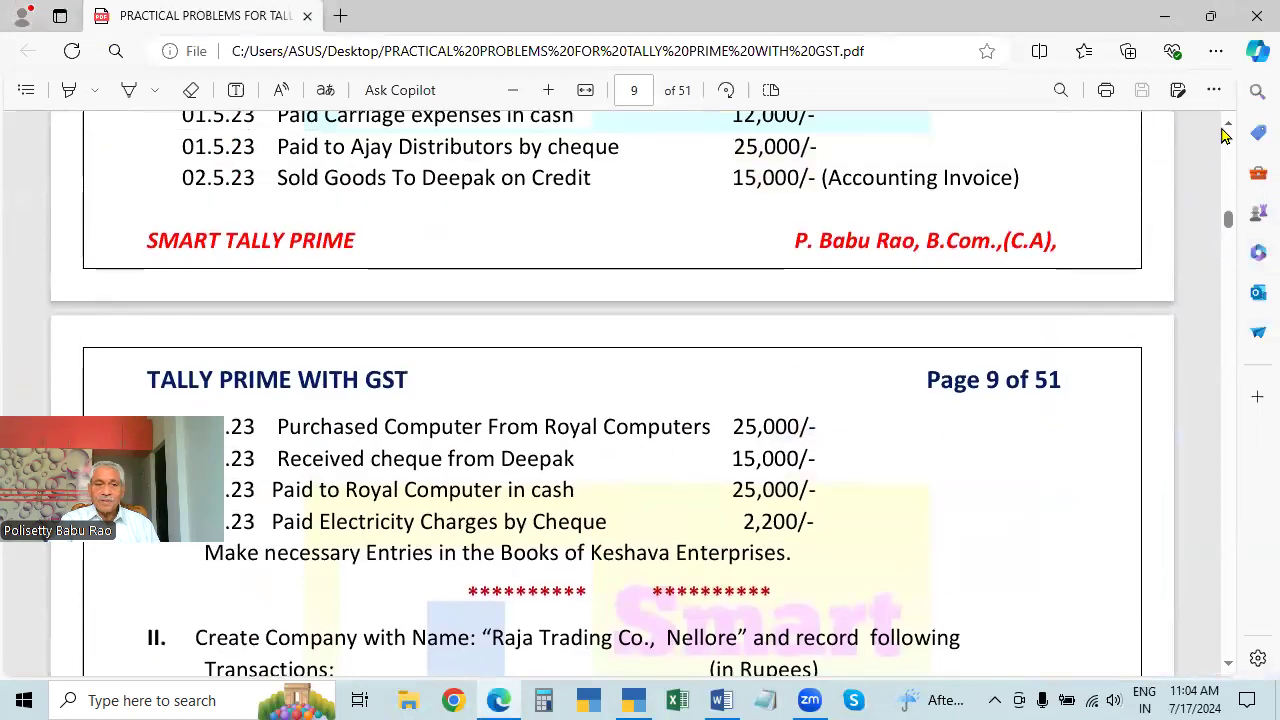
pyautogui.click(1223, 129)
pyautogui.moveTo(234, 443); pyautogui.dragTo(1127, 125)
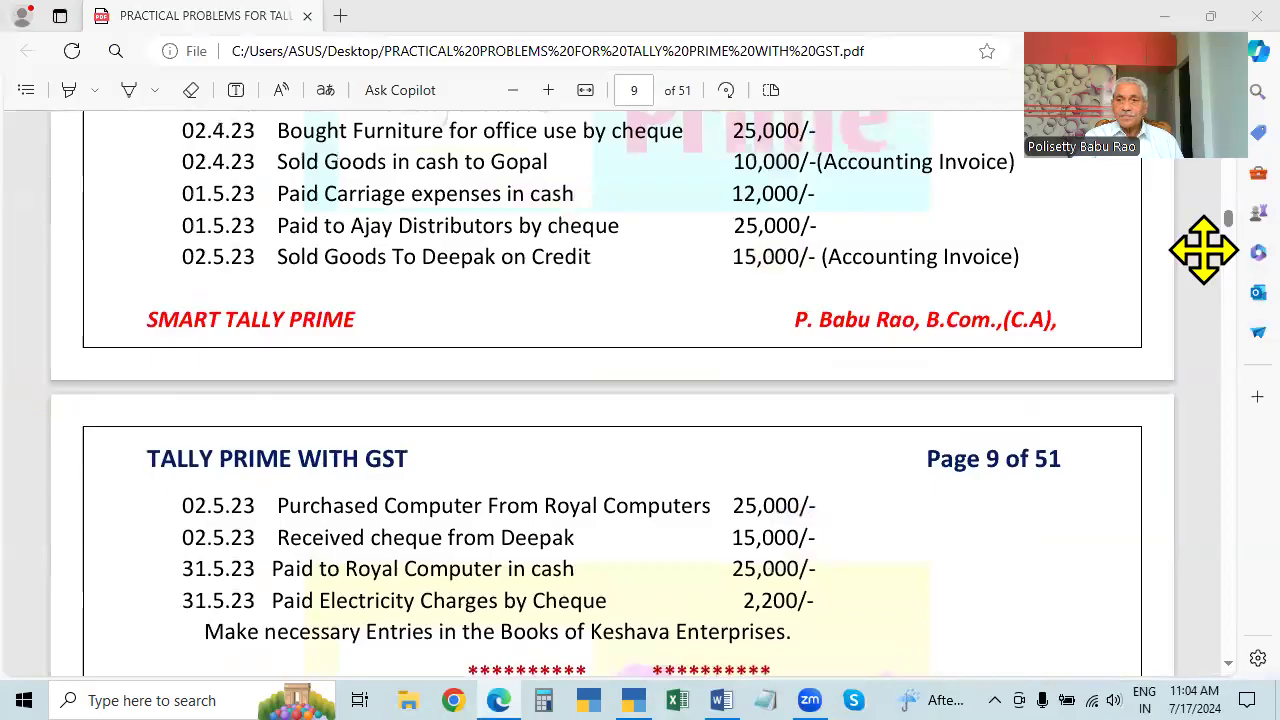
pyautogui.click(1188, 128)
pyautogui.scroll(1, 1188, 128)
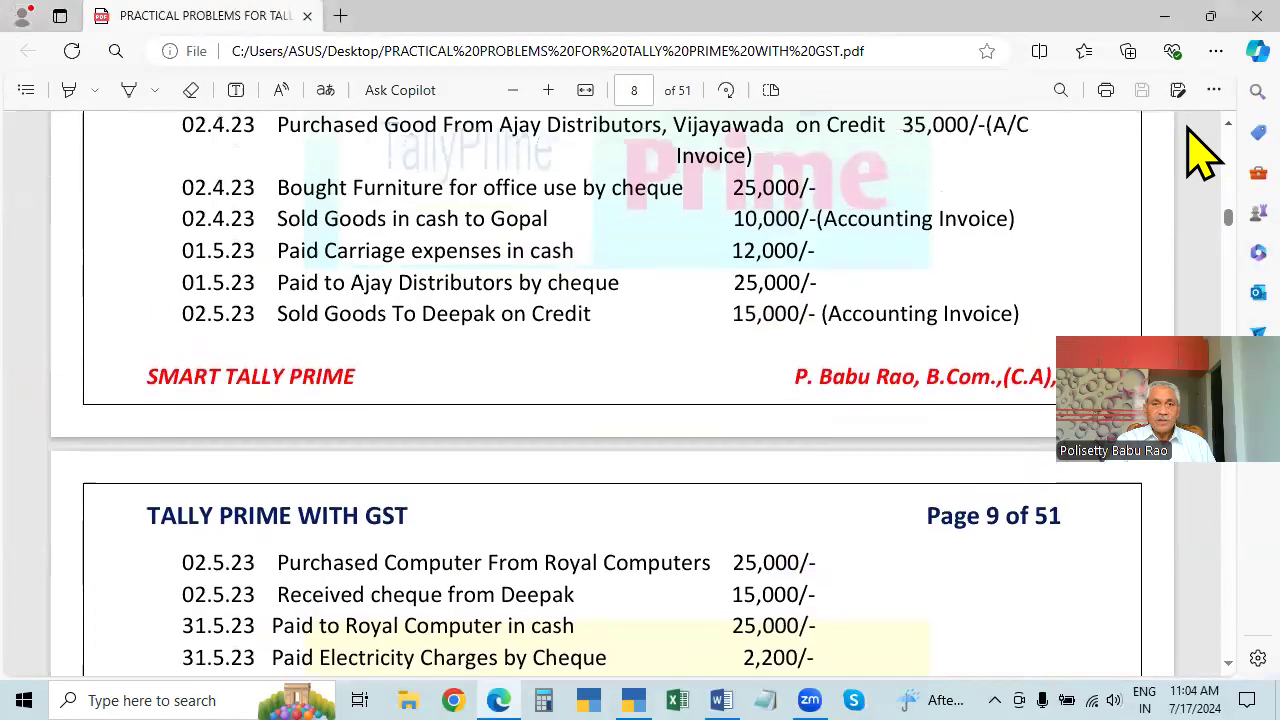
# Recheck the Keshava Enterprises assignment in the PDF and read through the Raja Trading Co. transactions 1 to 15 on pages 9 and 10.
pyautogui.scroll(3, 1200, 150)
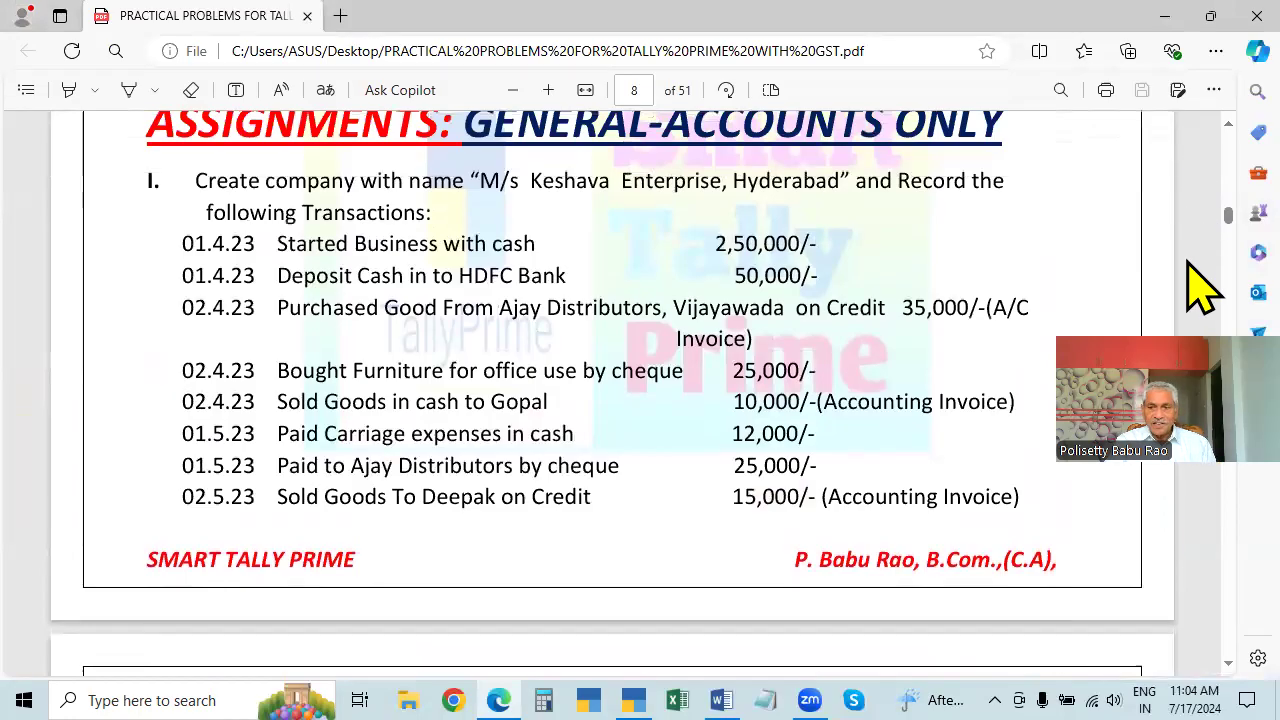
pyautogui.scroll(-3, 1188, 628)
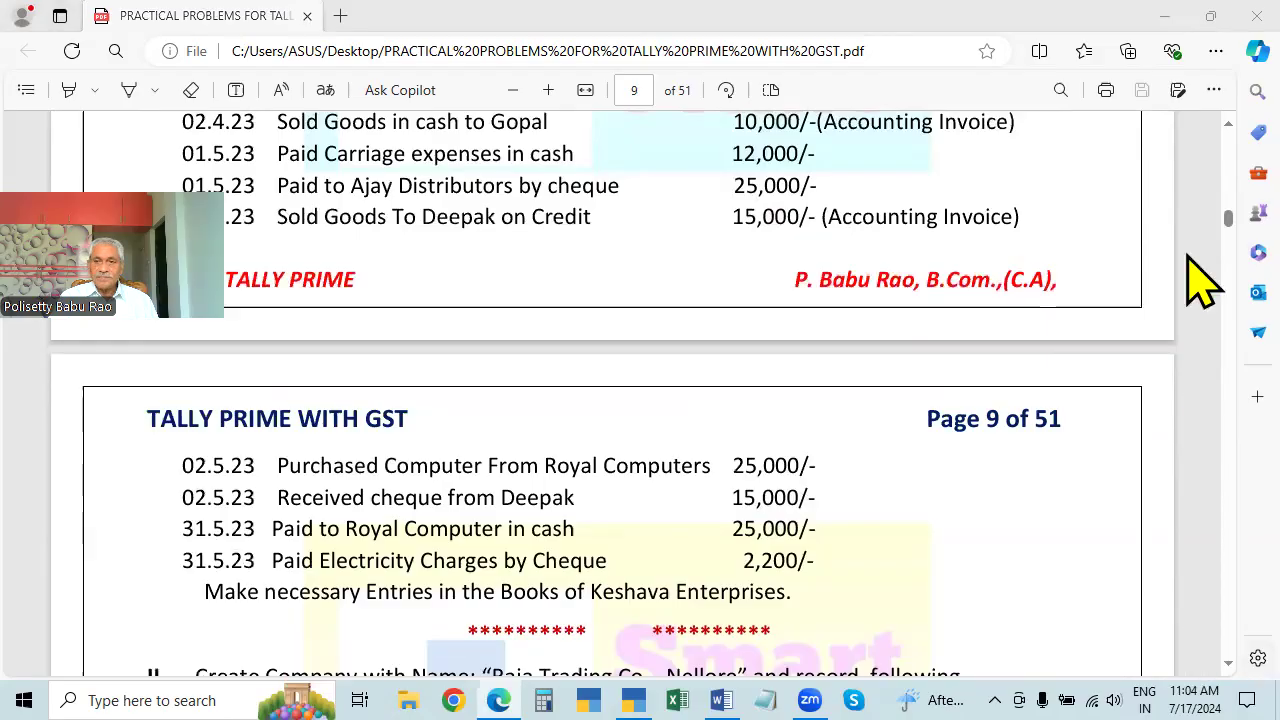
pyautogui.click(1195, 148)
pyautogui.scroll(1, 1195, 148)
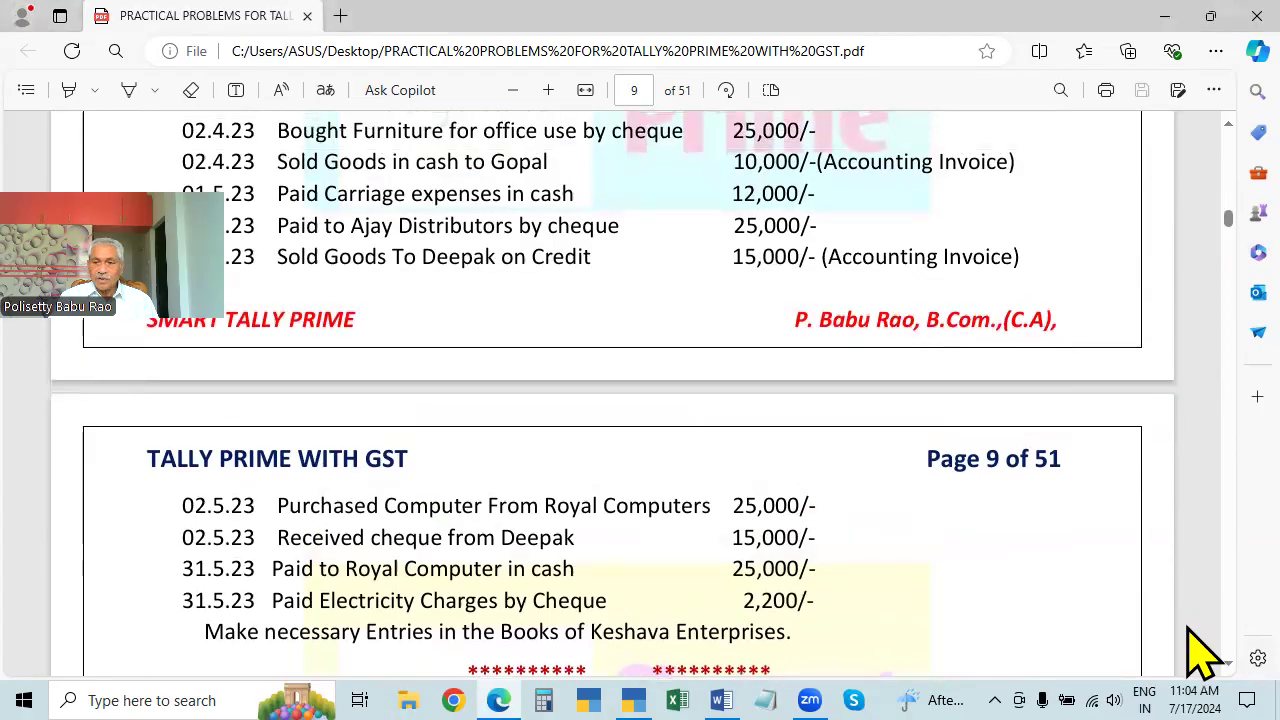
pyautogui.scroll(-4, 1197, 655)
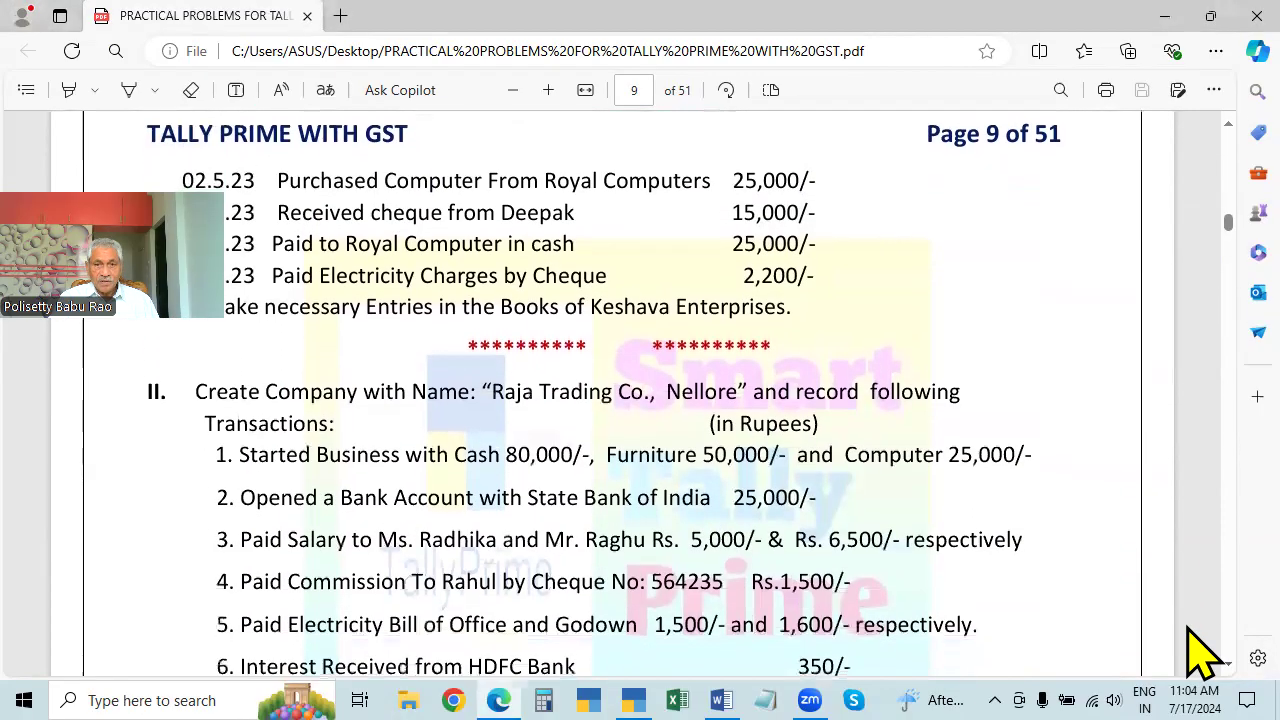
pyautogui.scroll(-3, 1197, 655)
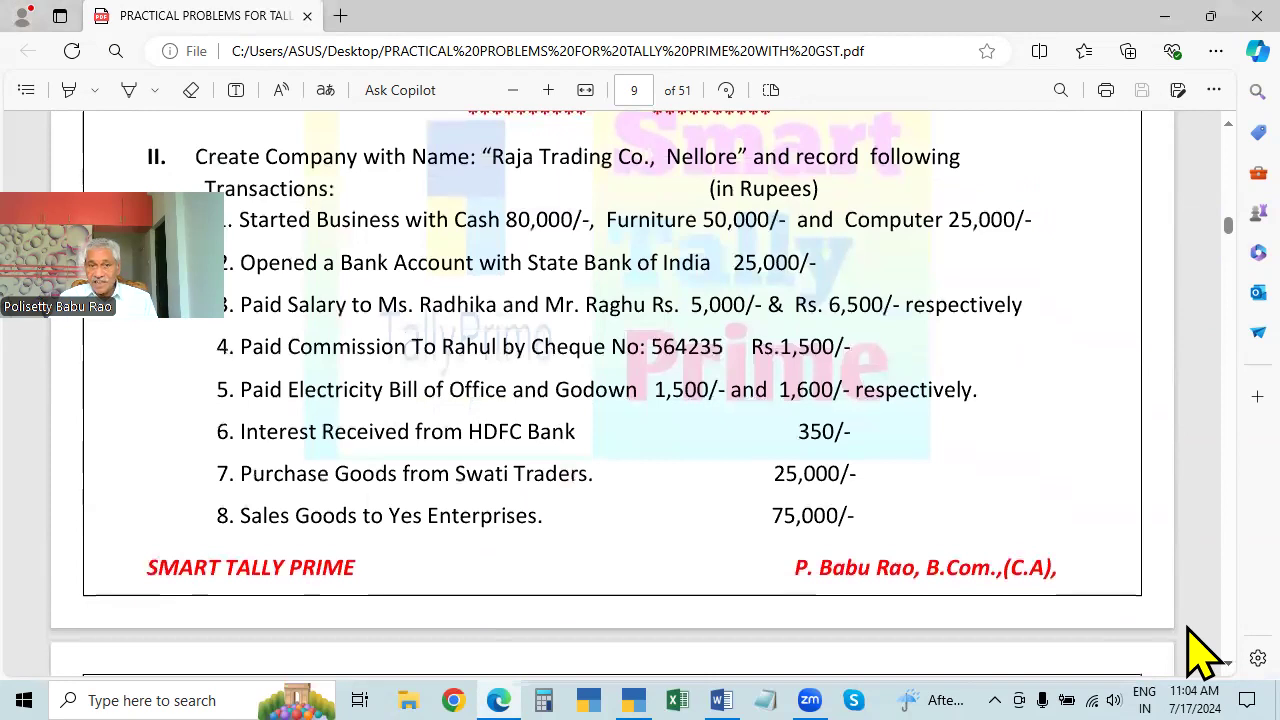
pyautogui.scroll(-2, 1200, 655)
pyautogui.scroll(-5, 1200, 655)
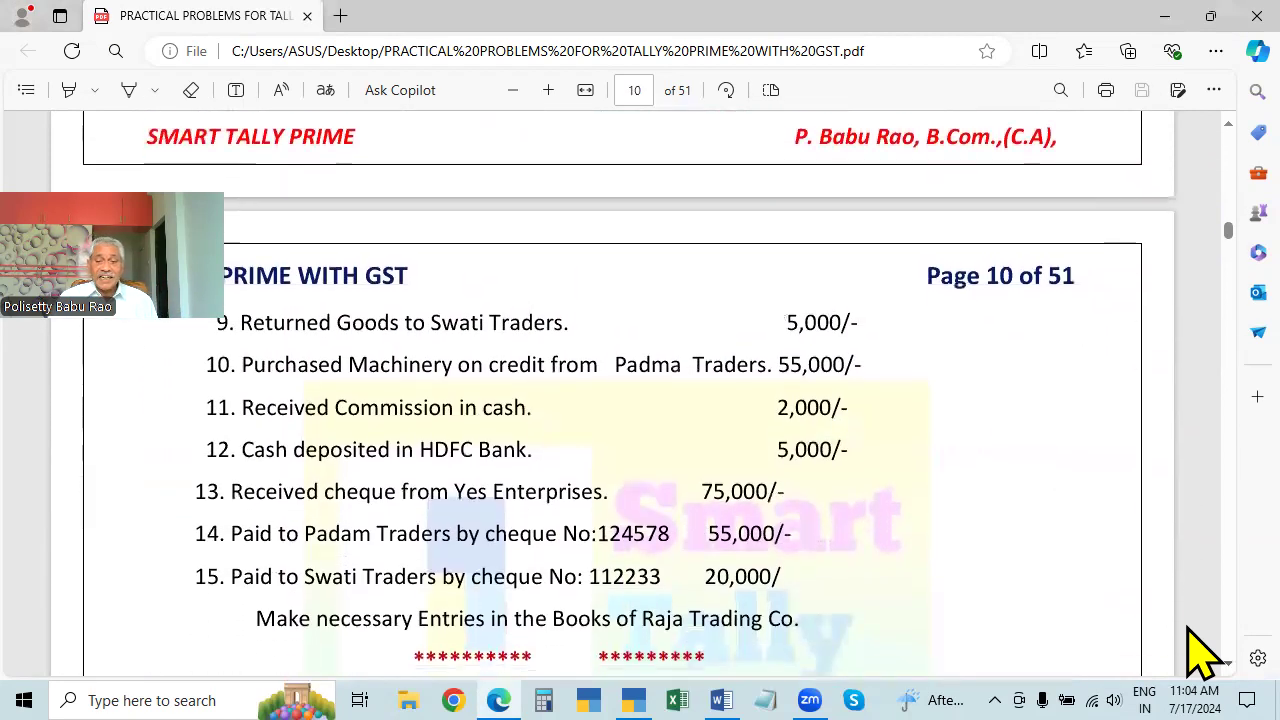
pyautogui.scroll(-1, 1200, 655)
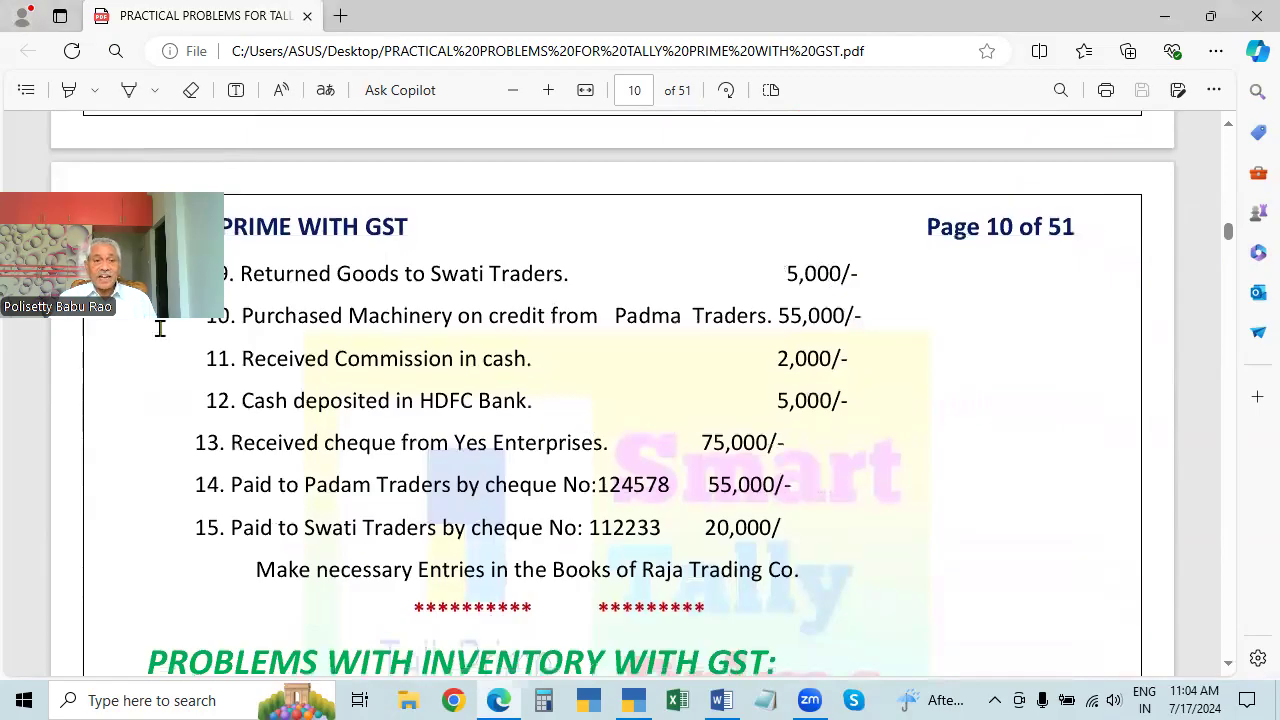
pyautogui.moveTo(165, 285); pyautogui.dragTo(165, 413)
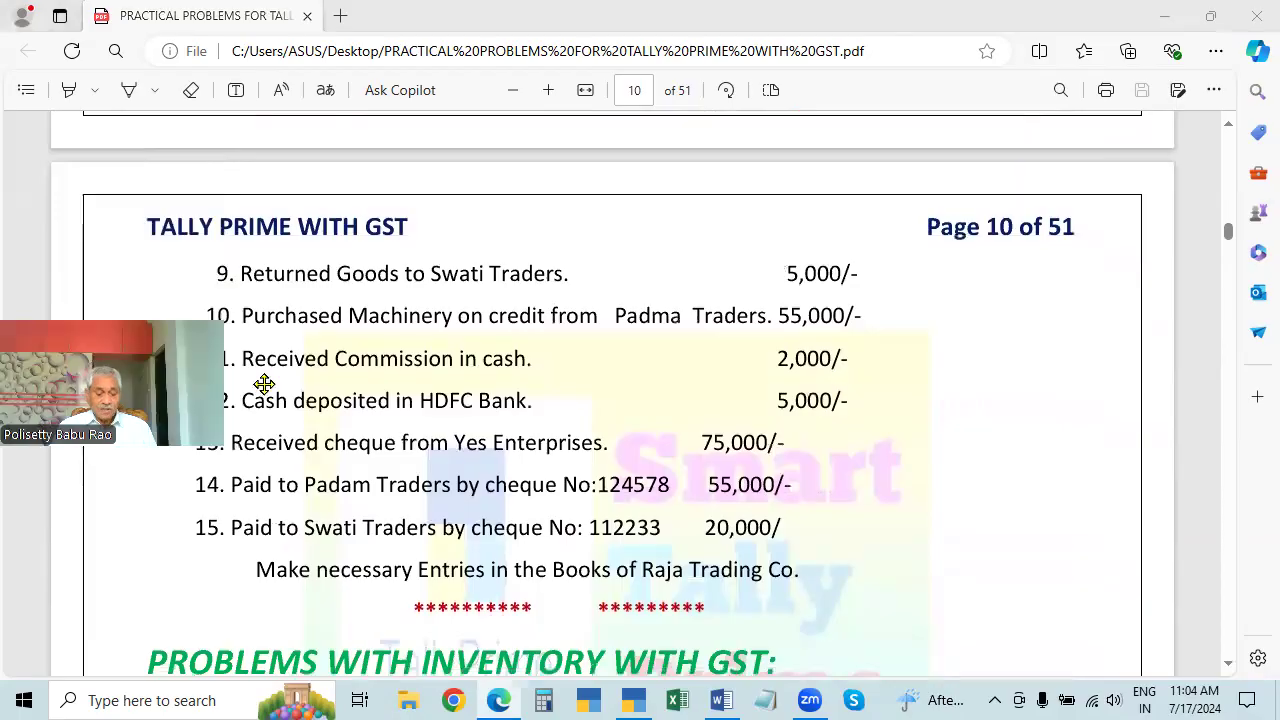
pyautogui.moveTo(264, 384); pyautogui.dragTo(392, 368)
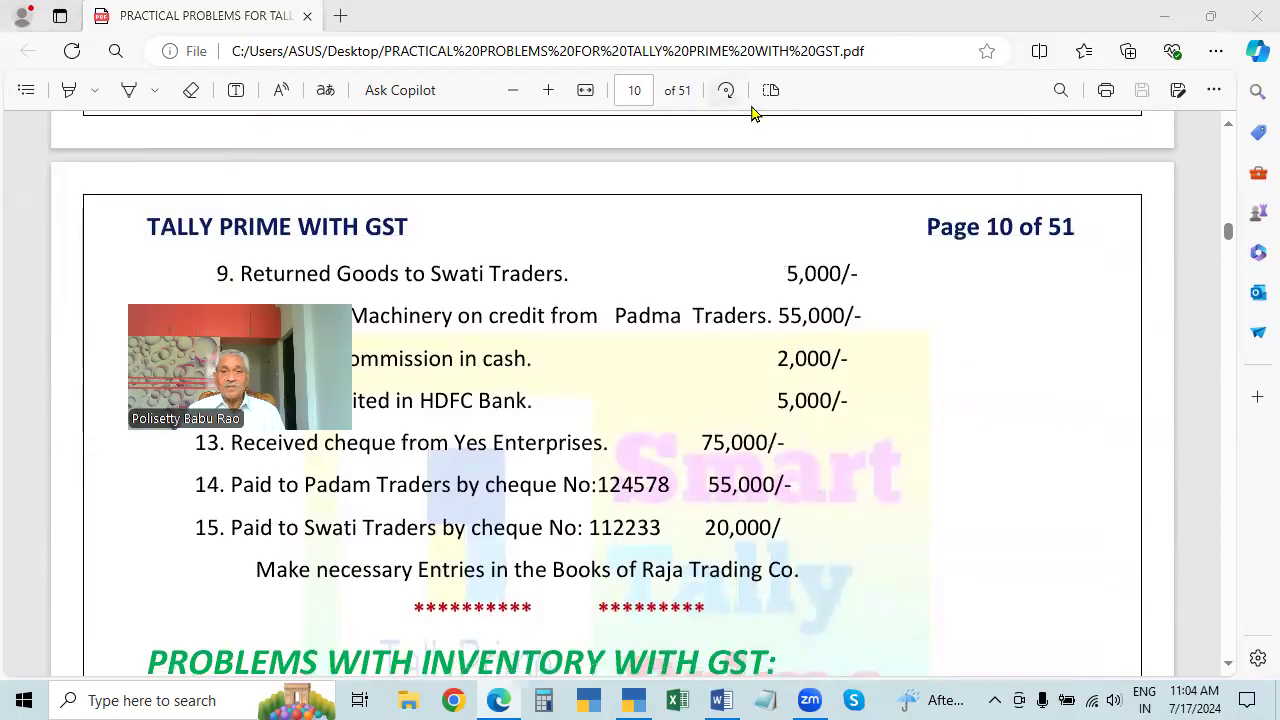